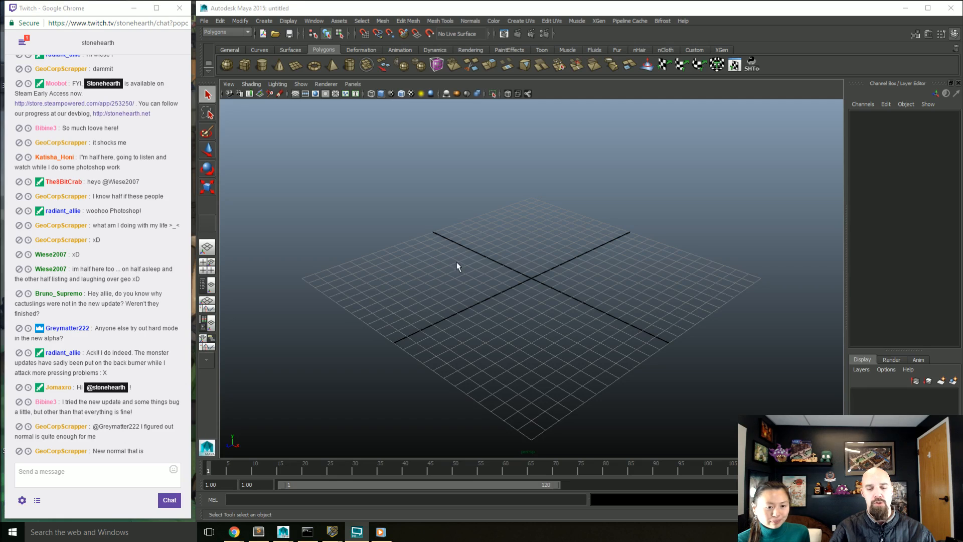
Step: Switch to the running Stonehearth game and place a Party No 1 combat banner on the open ground near the approaching enemies
{"action": "mouse_move", "coordinate": [341, 532]}
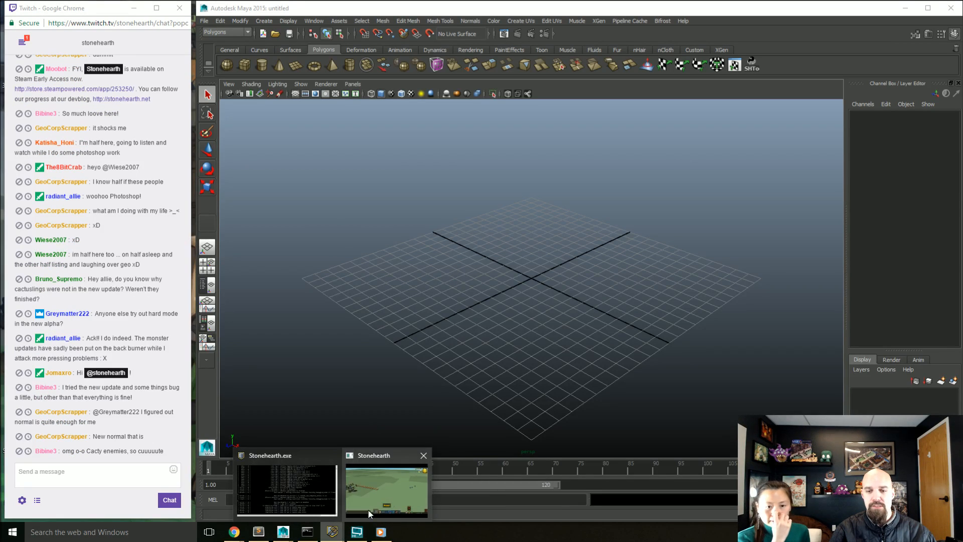
{"action": "left_click", "coordinate": [409, 495]}
{"action": "left_click_drag", "start_coordinate": [444, 347], "coordinate": [508, 355]}
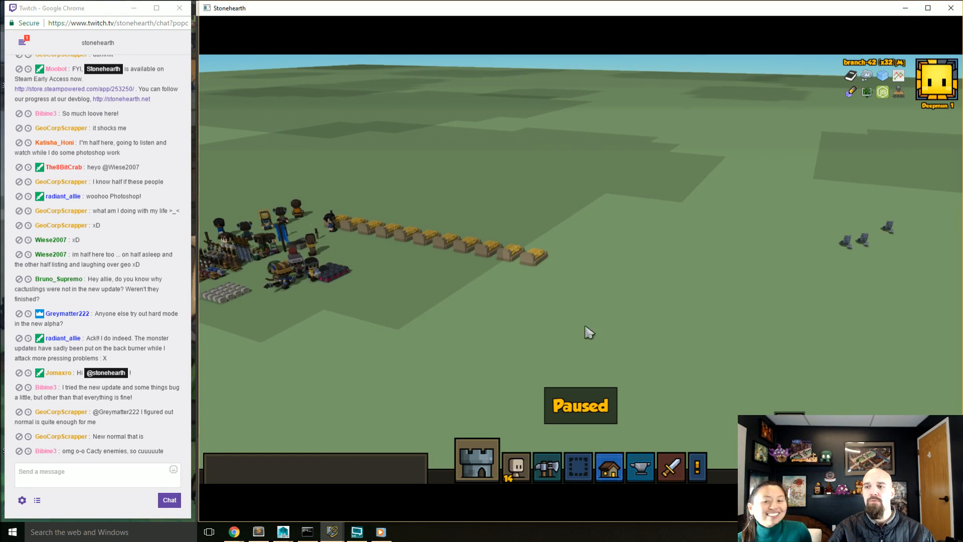
{"action": "left_click_drag", "start_coordinate": [590, 303], "coordinate": [595, 295]}
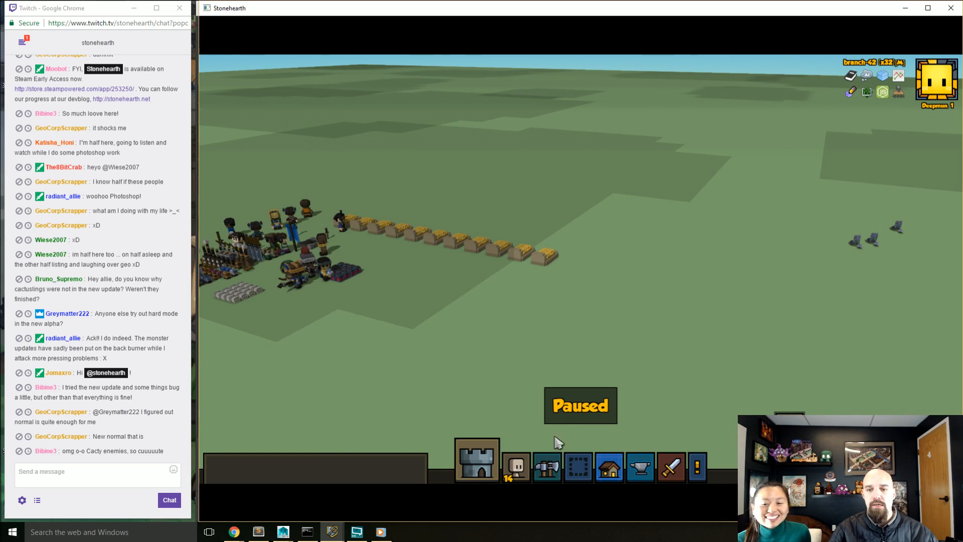
{"action": "left_click", "coordinate": [670, 467]}
{"action": "left_click", "coordinate": [550, 431]}
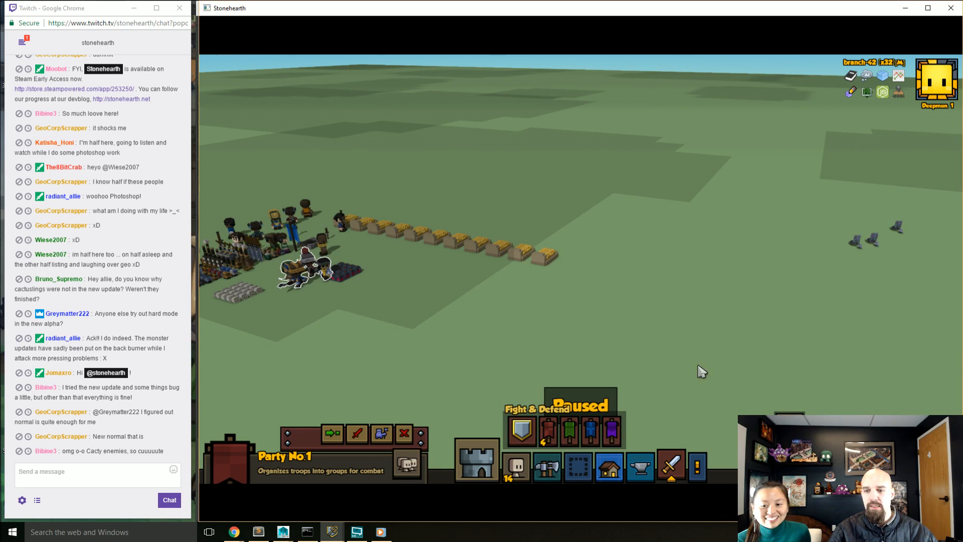
{"action": "left_click", "coordinate": [380, 433]}
{"action": "left_click", "coordinate": [764, 253]}
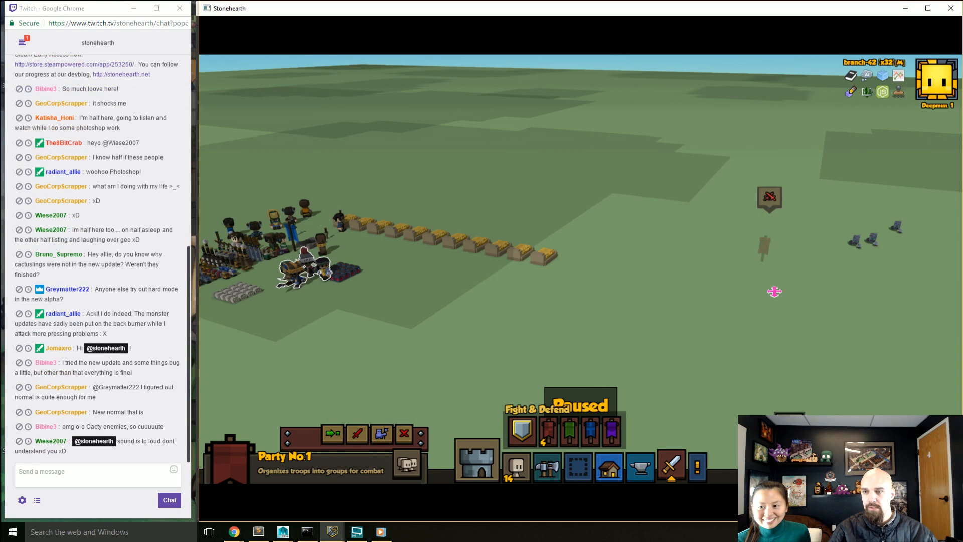
Step: Resume the game and examine the party's fight with the small stone enemies up close, pausing briefly during the combat
{"action": "left_click_drag", "start_coordinate": [774, 291], "coordinate": [737, 286]}
{"action": "key", "text": "space"}
{"action": "mouse_move", "coordinate": [737, 286]}
{"action": "middle_mouse_down"}
{"action": "mouse_move", "coordinate": [577, 299]}
{"action": "mouse_move", "coordinate": [563, 344]}
{"action": "middle_mouse_up"}
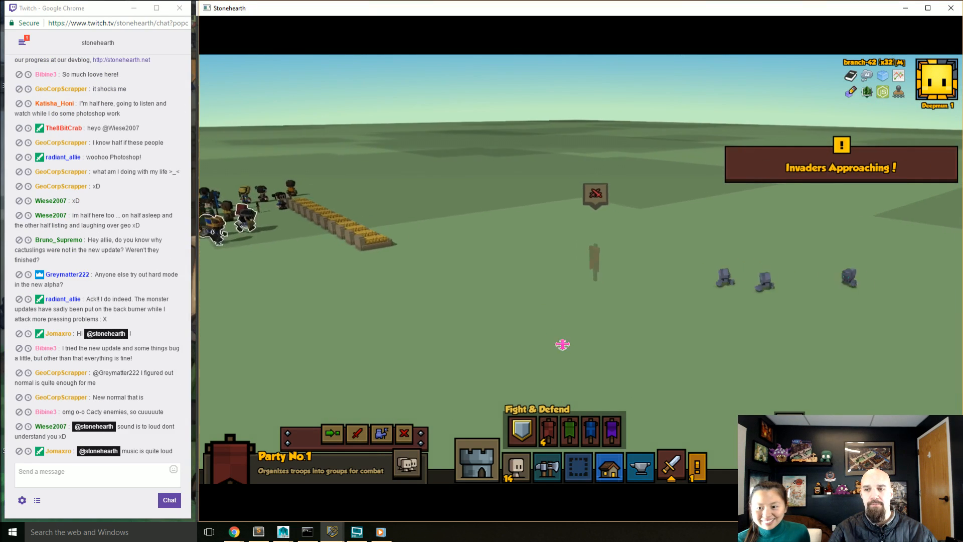
{"action": "scroll", "coordinate": [574, 340], "scroll_direction": "up", "scroll_amount": 5}
{"action": "scroll", "coordinate": [560, 334], "scroll_direction": "up", "scroll_amount": 3}
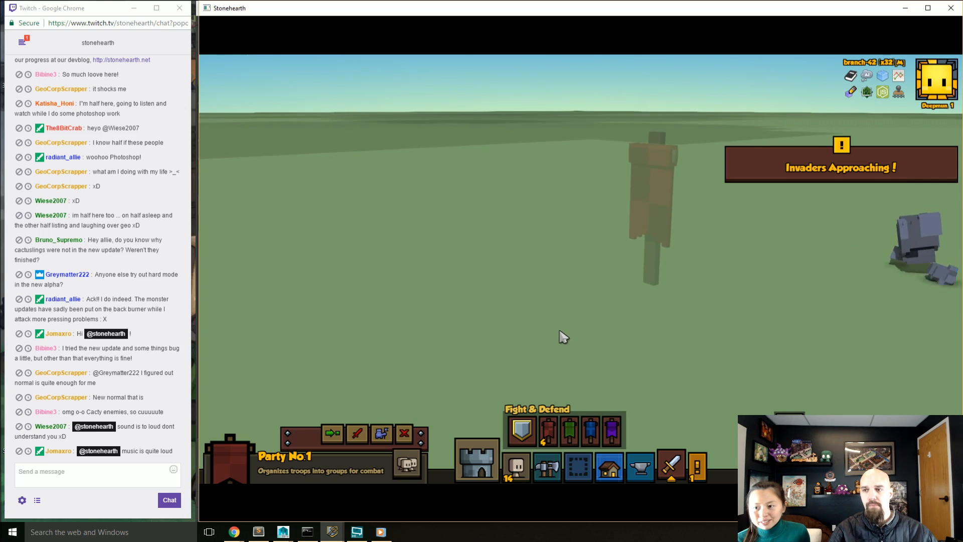
{"action": "scroll", "coordinate": [599, 323], "scroll_direction": "up", "scroll_amount": 2}
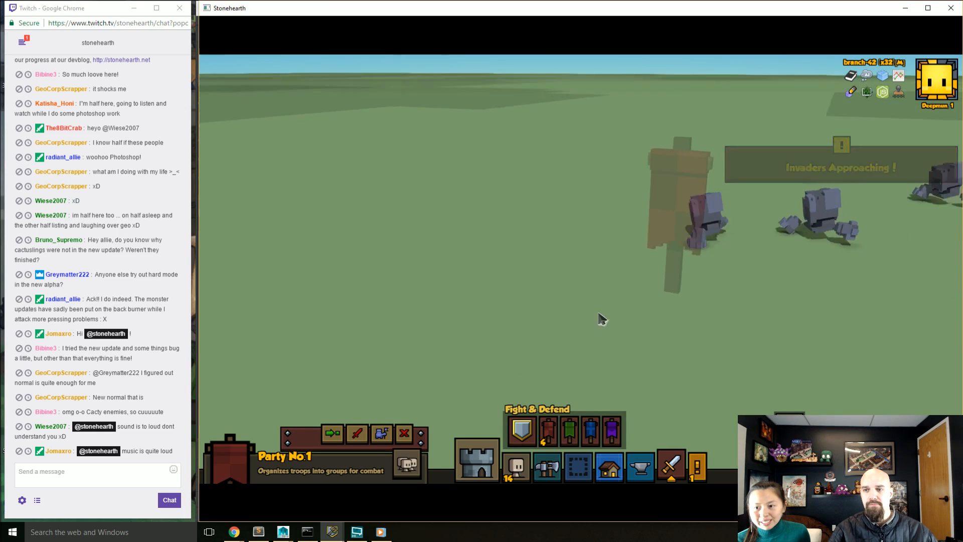
{"action": "mouse_move", "coordinate": [602, 319]}
{"action": "middle_mouse_down"}
{"action": "mouse_move", "coordinate": [783, 330]}
{"action": "mouse_move", "coordinate": [629, 273]}
{"action": "mouse_move", "coordinate": [603, 305]}
{"action": "mouse_move", "coordinate": [627, 331]}
{"action": "middle_mouse_up"}
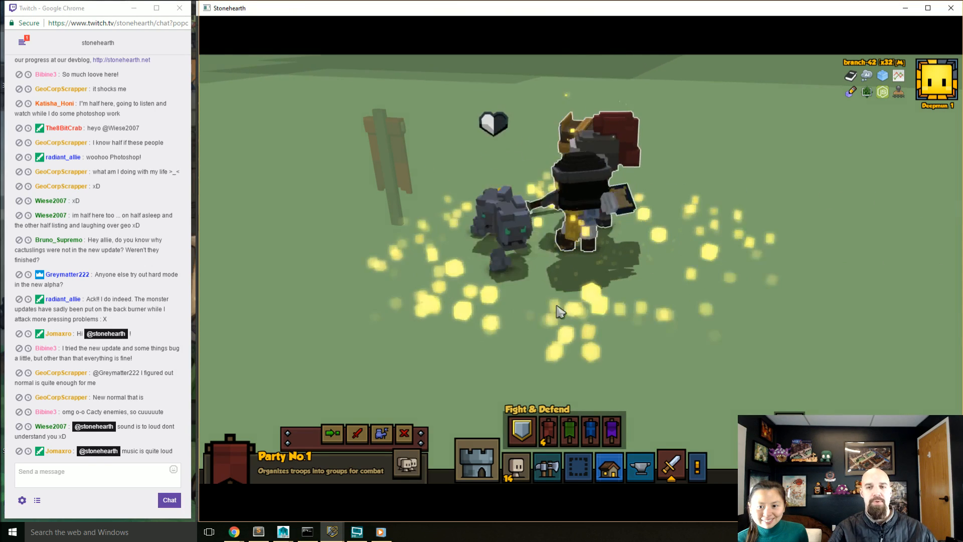
{"action": "key", "text": "space"}
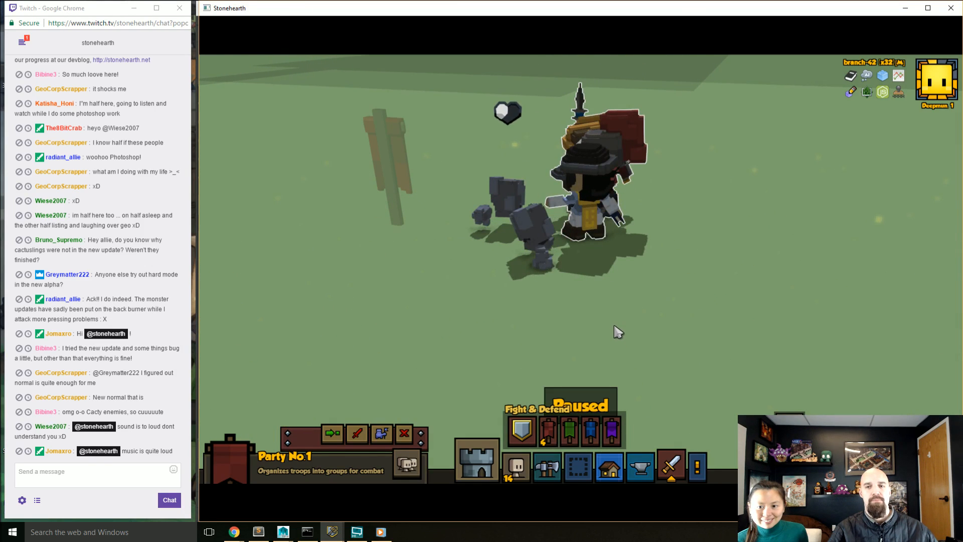
{"action": "key", "text": "space"}
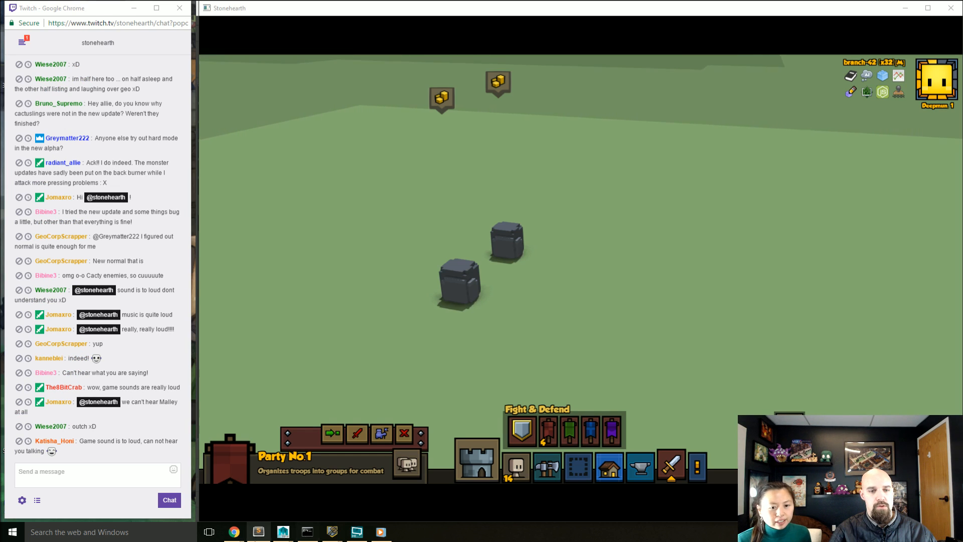
Step: Set the game's music volume and effects volume to 0% in the sound settings and return to play
{"action": "left_click", "coordinate": [808, 231]}
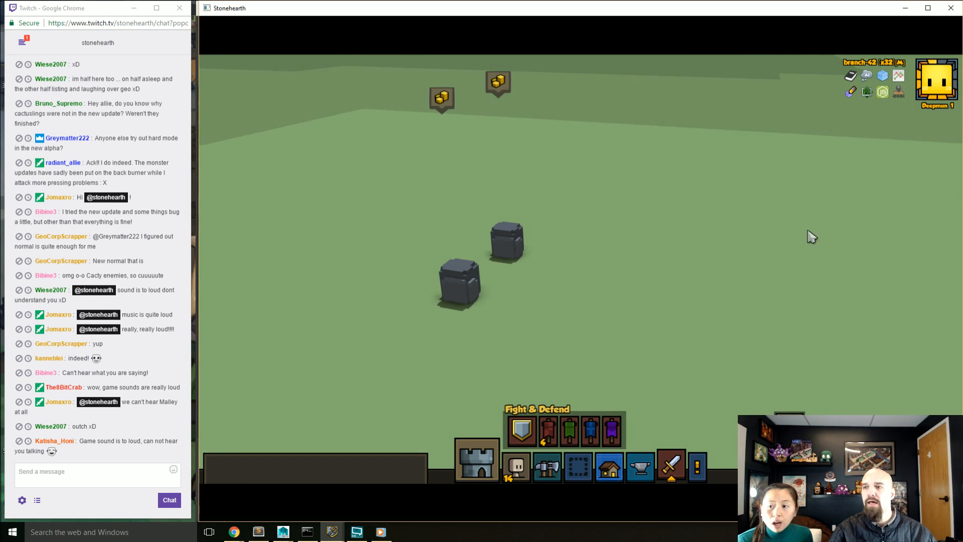
{"action": "key", "text": "Escape"}
{"action": "left_click", "coordinate": [612, 251]}
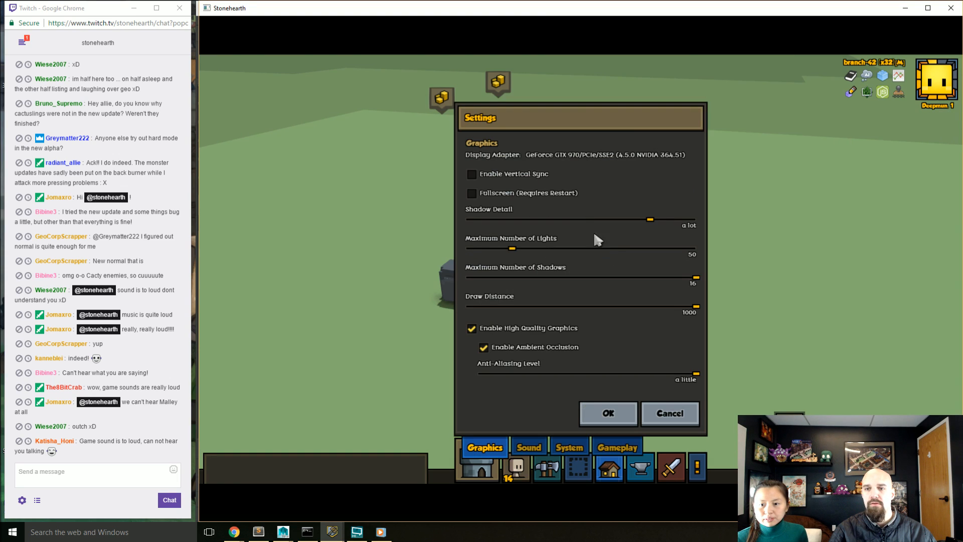
{"action": "left_click", "coordinate": [529, 446]}
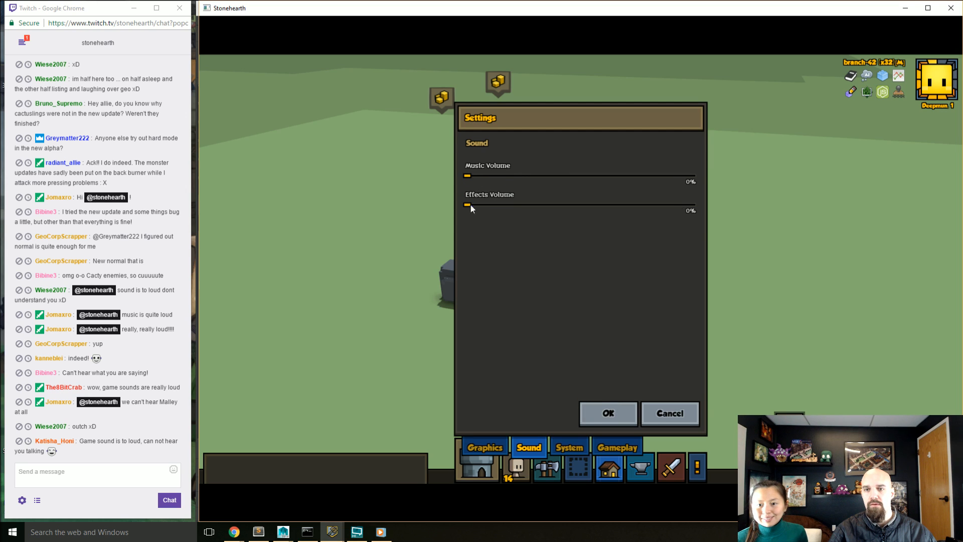
{"action": "left_click", "coordinate": [593, 414]}
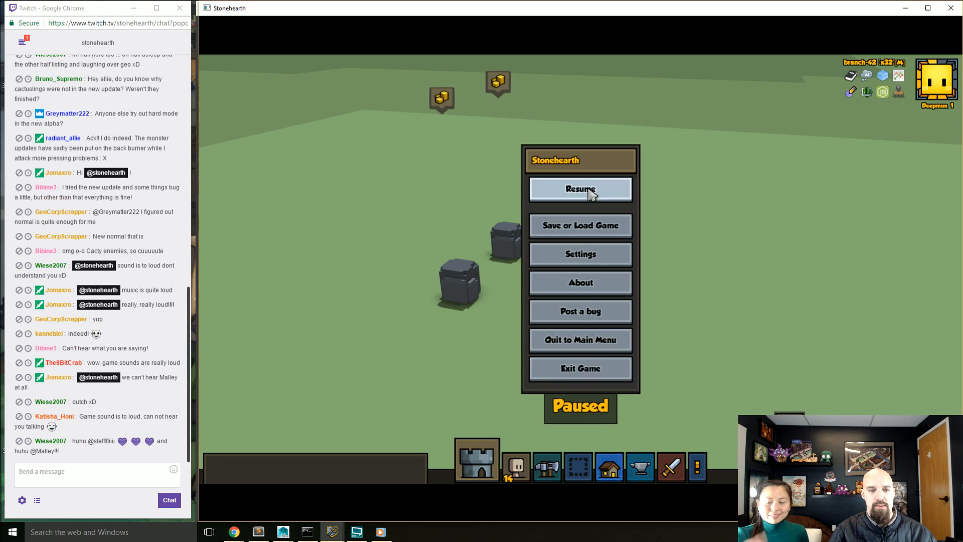
{"action": "left_click", "coordinate": [589, 192]}
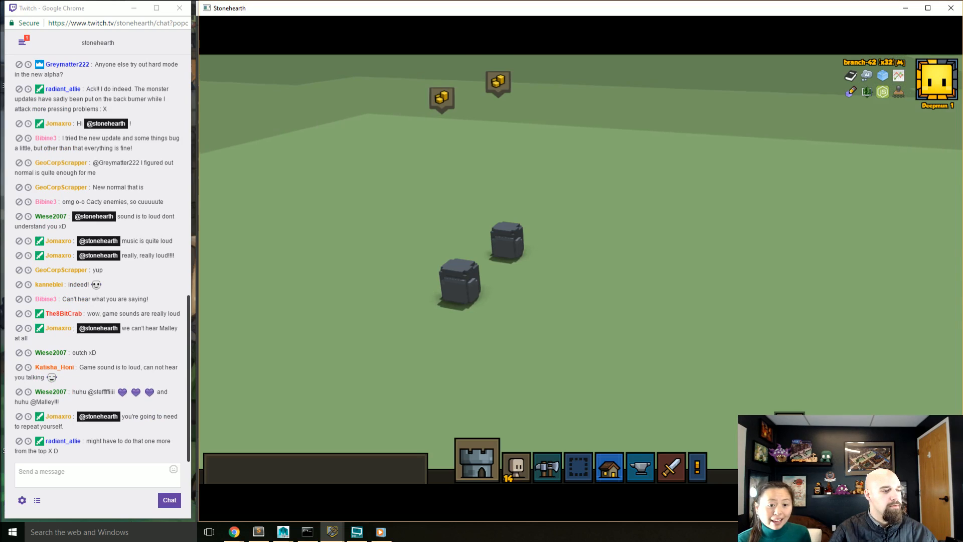
{"action": "key", "text": "alt+Tab"}
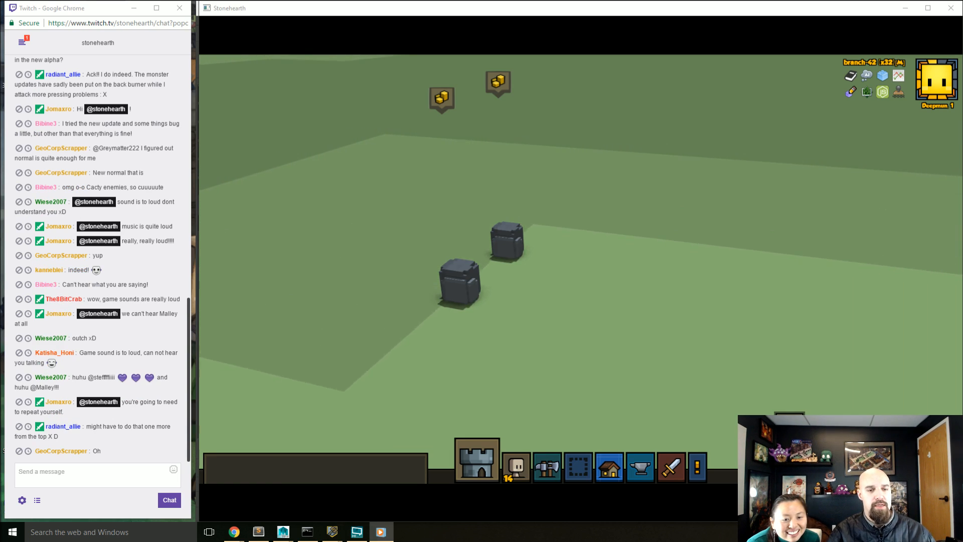
{"action": "key", "text": "alt+Tab"}
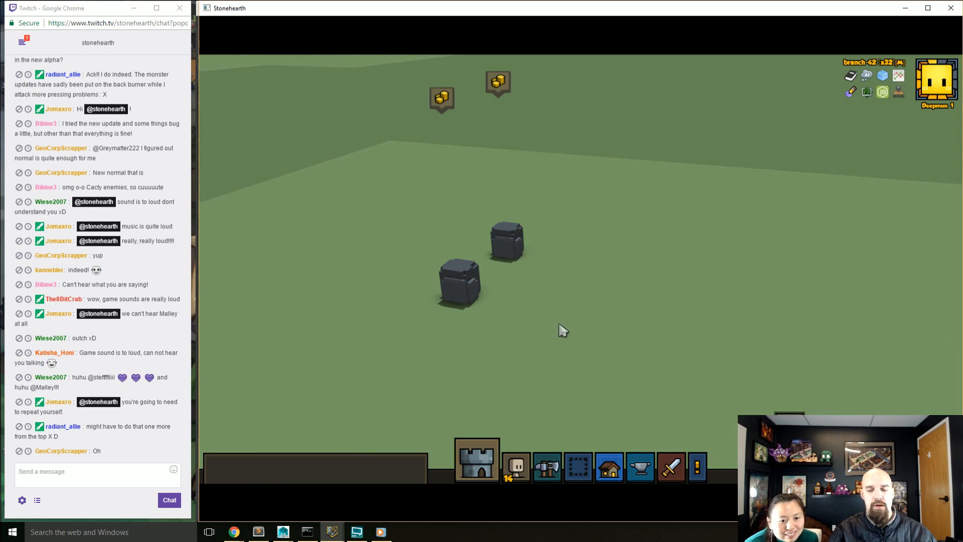
{"action": "scroll", "coordinate": [592, 333], "scroll_direction": "down", "scroll_amount": 5}
{"action": "right_click_drag", "start_coordinate": [647, 352], "coordinate": [570, 273]}
{"action": "scroll", "coordinate": [518, 245], "scroll_direction": "down", "scroll_amount": 3}
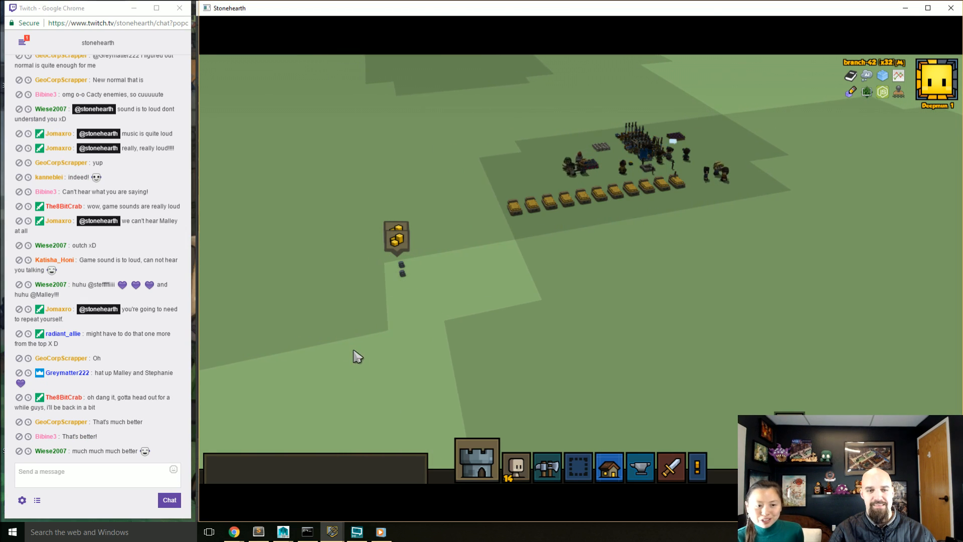
{"action": "scroll", "coordinate": [386, 351], "scroll_direction": "down", "scroll_amount": 2}
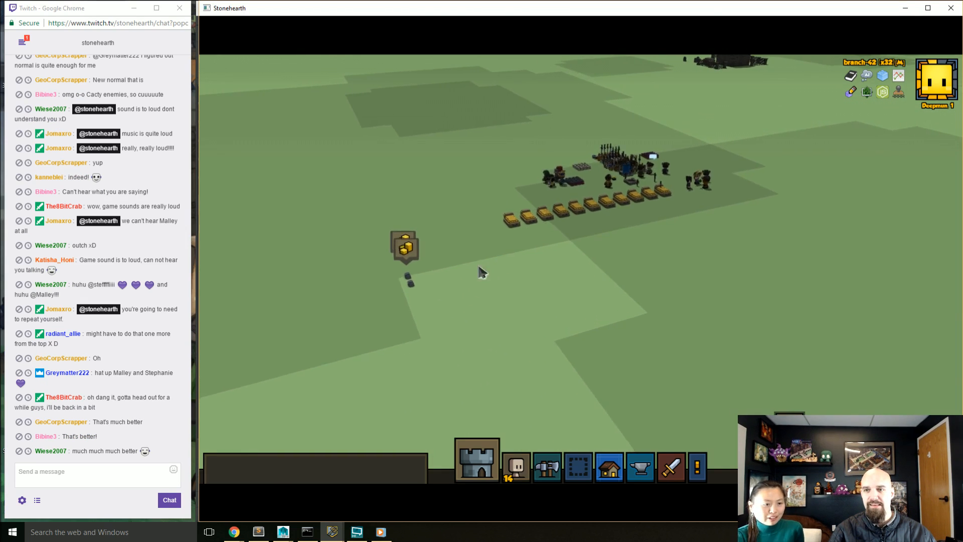
{"action": "right_click_drag", "start_coordinate": [479, 272], "coordinate": [848, 266]}
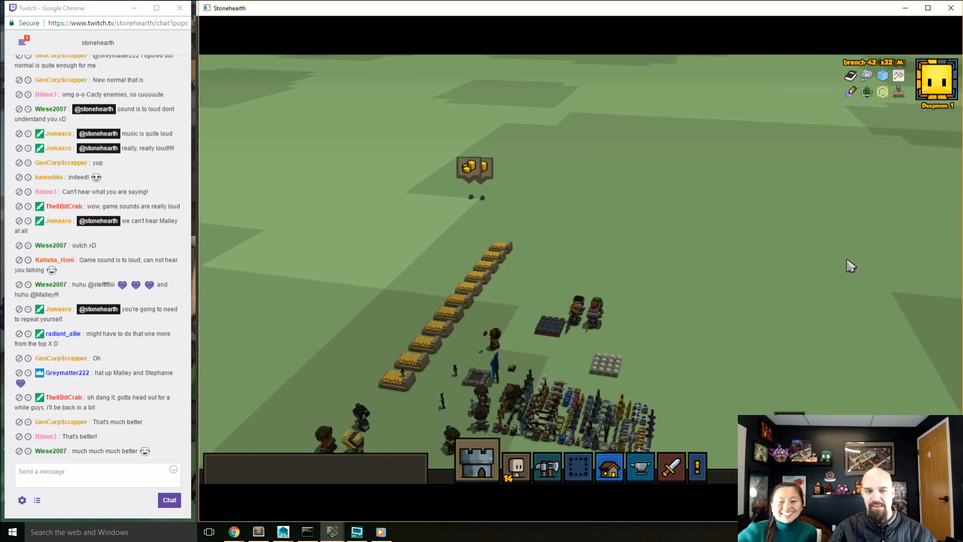
{"action": "right_click_drag", "start_coordinate": [641, 243], "coordinate": [783, 215]}
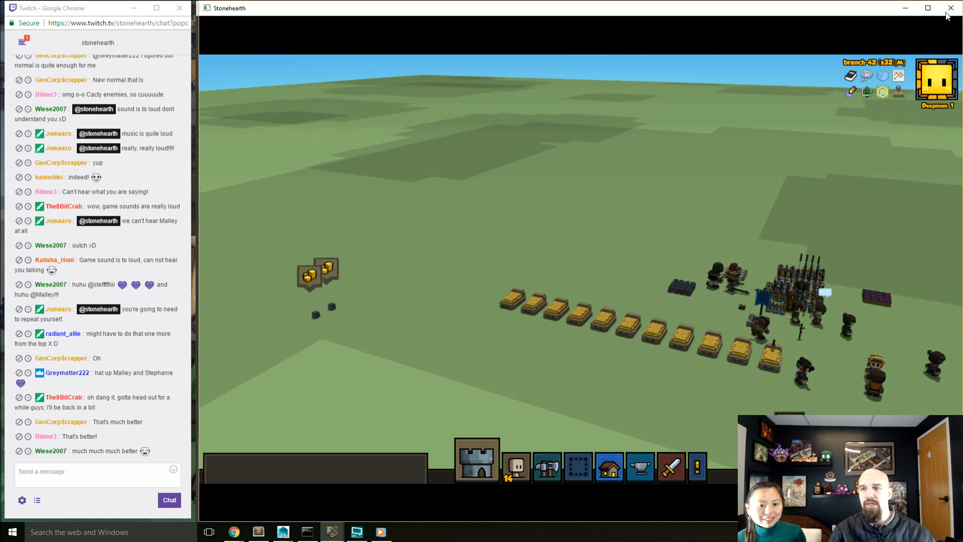
Step: Close the running game and relaunch Stonehearth from the code editor, leaving the editor minimised
{"action": "left_click", "coordinate": [948, 11]}
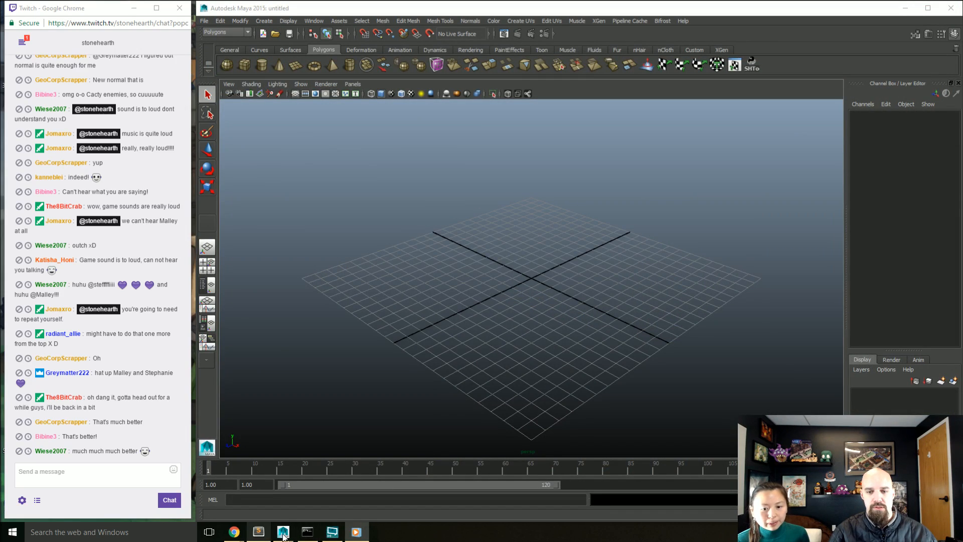
{"action": "left_click", "coordinate": [257, 531]}
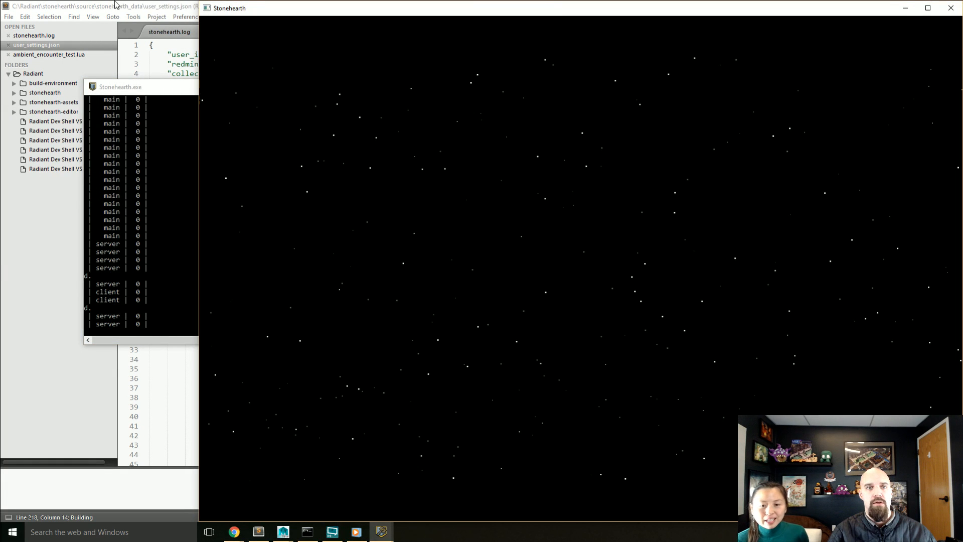
{"action": "left_click", "coordinate": [115, 5]}
{"action": "left_click", "coordinate": [905, 5]}
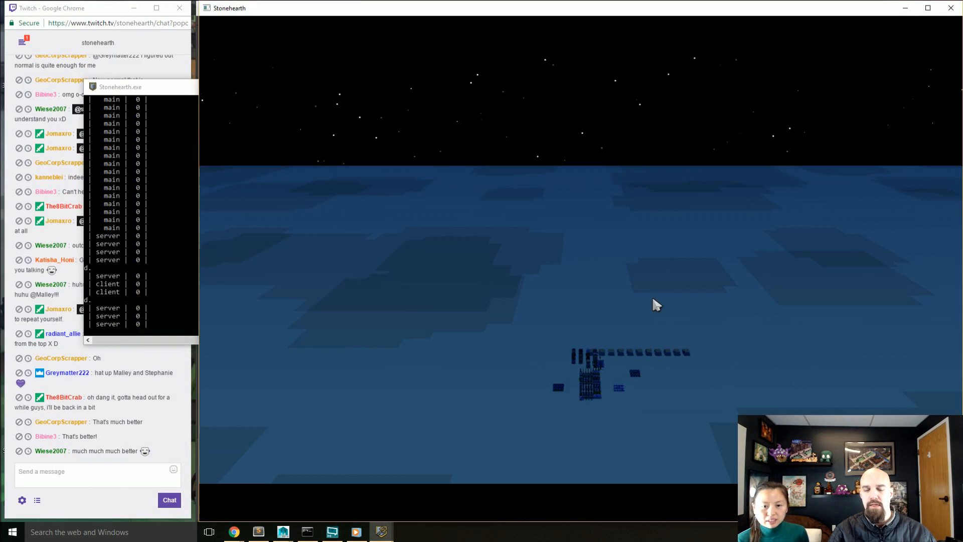
Step: Set the in-game time to 10 with the set_time console command
{"action": "right_click_drag", "start_coordinate": [651, 381], "coordinate": [687, 386]}
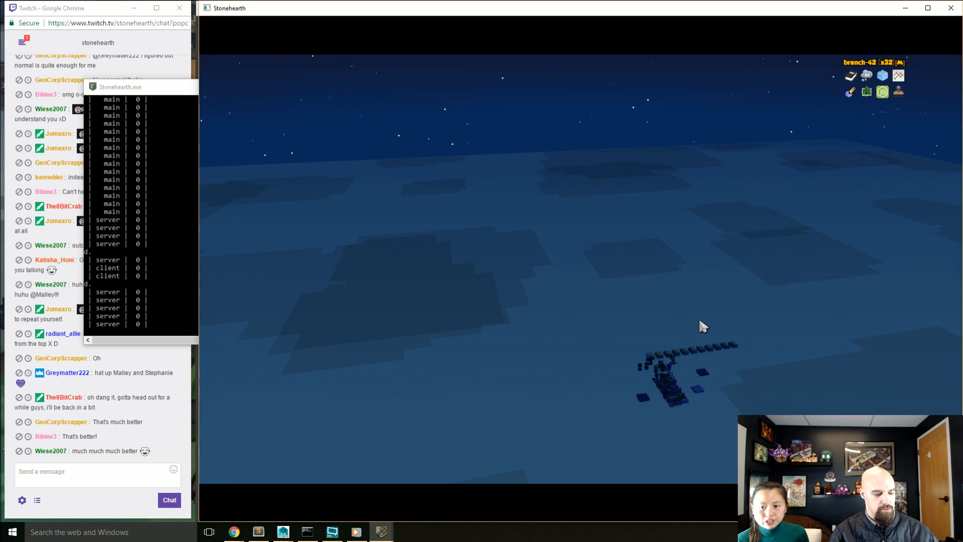
{"action": "key", "text": "grave"}
{"action": "type", "text": "set"}
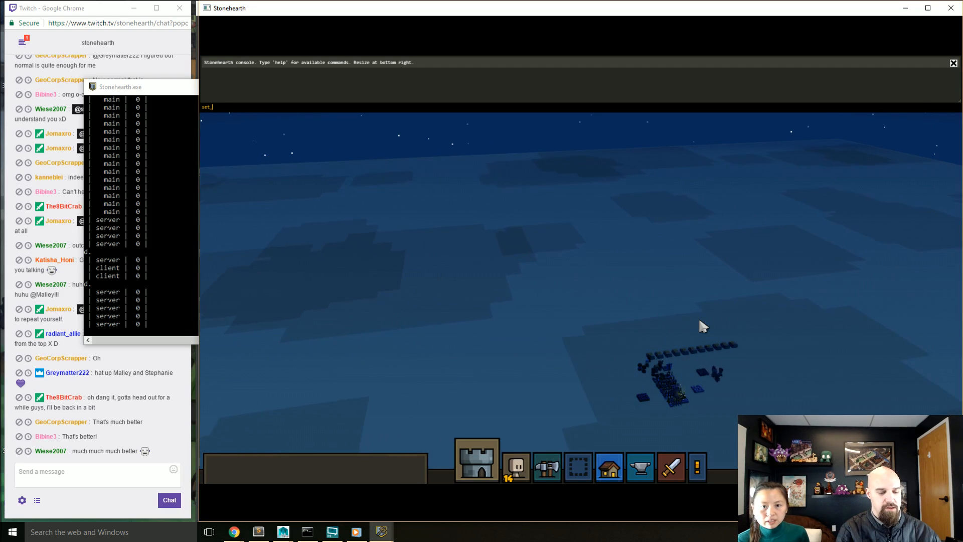
{"action": "type", "text": "_time "}
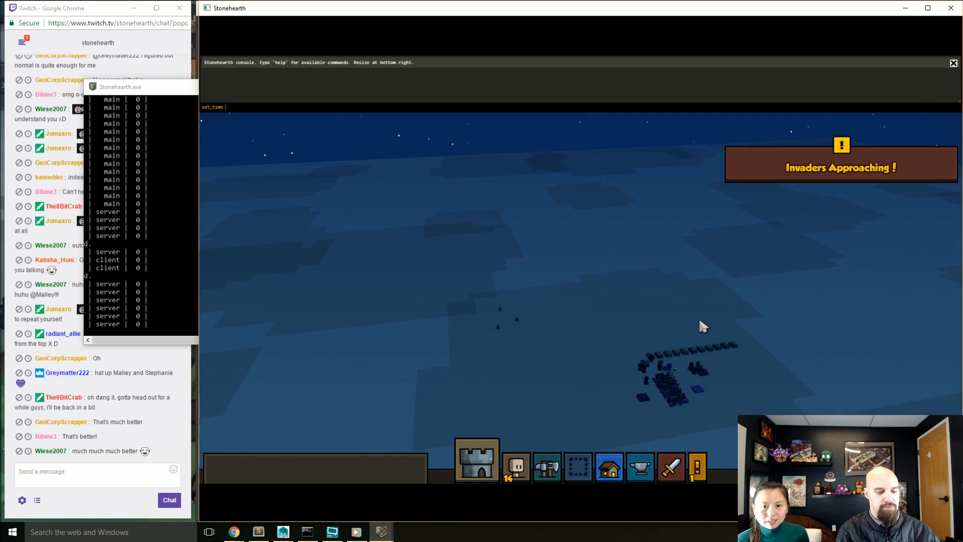
{"action": "type", "text": "10"}
{"action": "key", "text": "Return"}
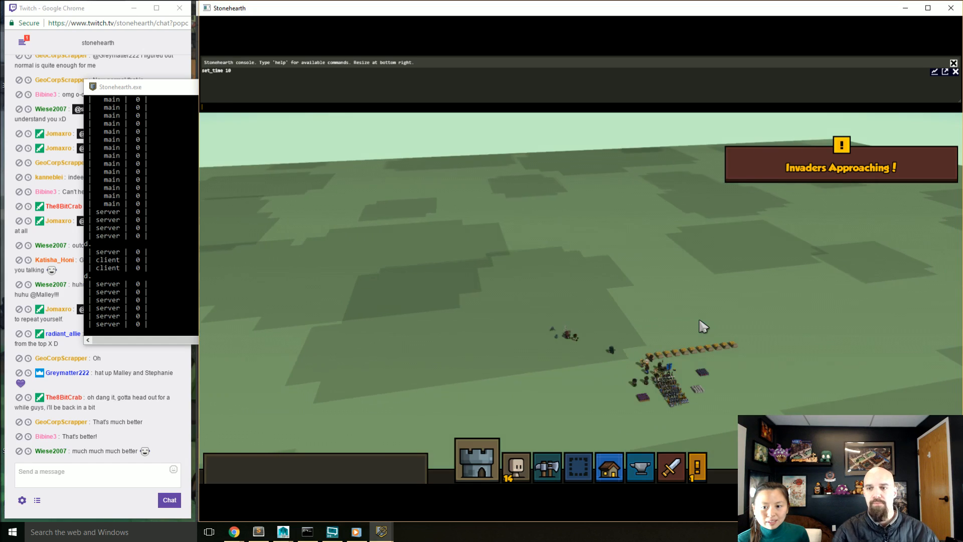
Step: Pause the game, close the console, and examine the fight between the soldiers and the small stone enemies from several angles
{"action": "key", "text": "space"}
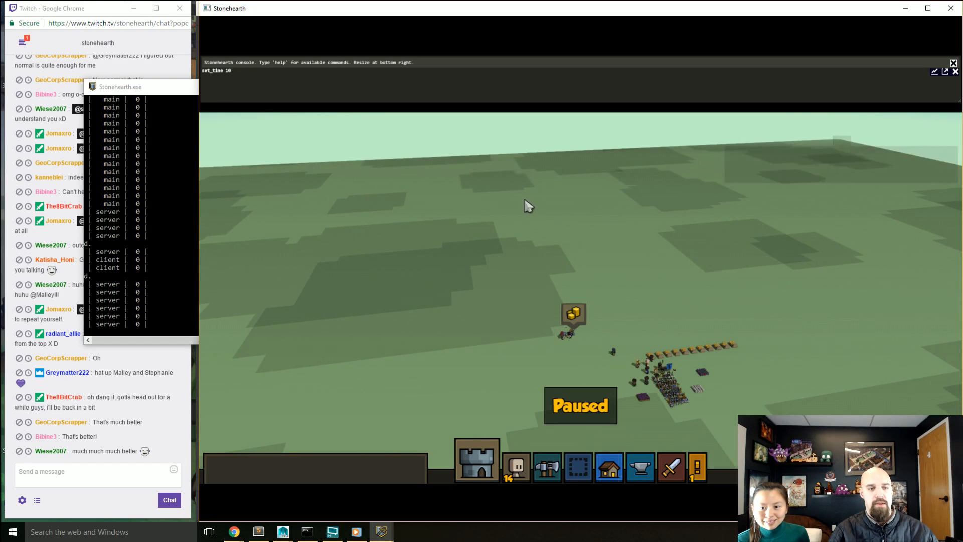
{"action": "key", "text": "grave"}
{"action": "scroll", "coordinate": [585, 350], "scroll_direction": "up", "scroll_amount": 5}
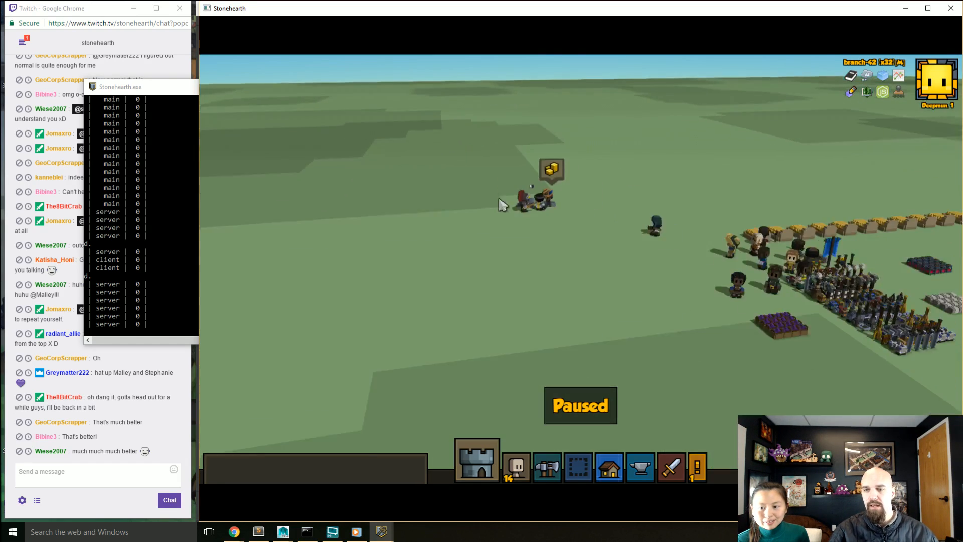
{"action": "scroll", "coordinate": [503, 208], "scroll_direction": "up", "scroll_amount": 5}
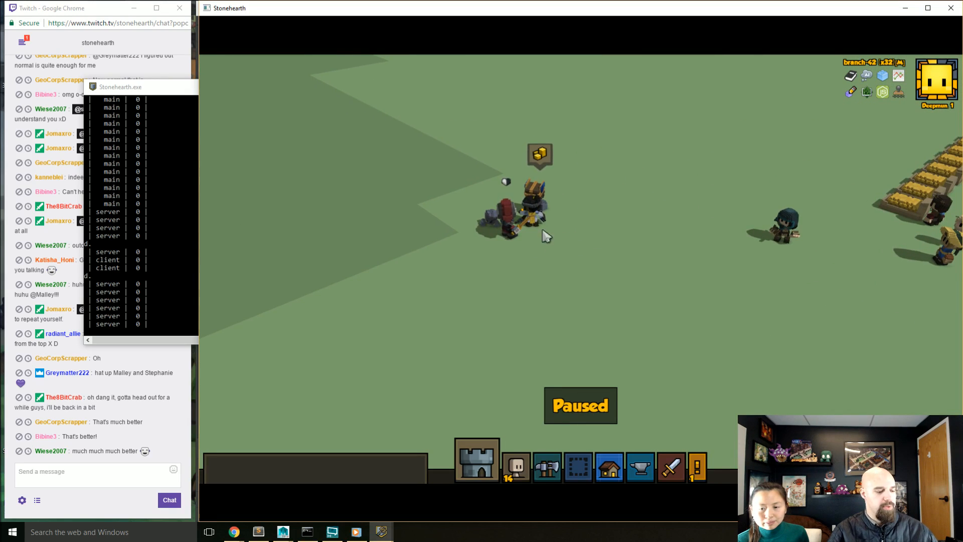
{"action": "right_click_drag", "start_coordinate": [521, 266], "coordinate": [687, 274]}
{"action": "scroll", "coordinate": [543, 296], "scroll_direction": "up", "scroll_amount": 5}
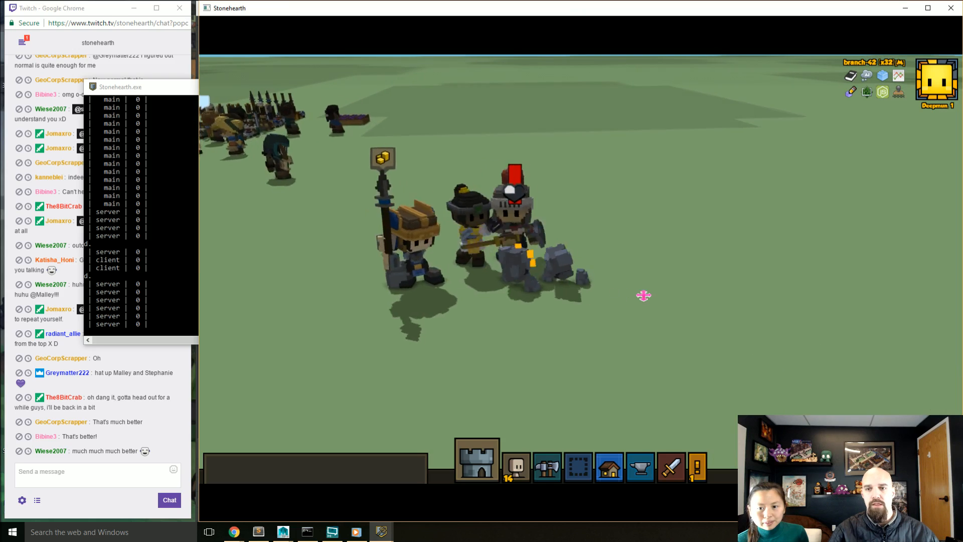
{"action": "right_click_drag", "start_coordinate": [652, 307], "coordinate": [591, 271]}
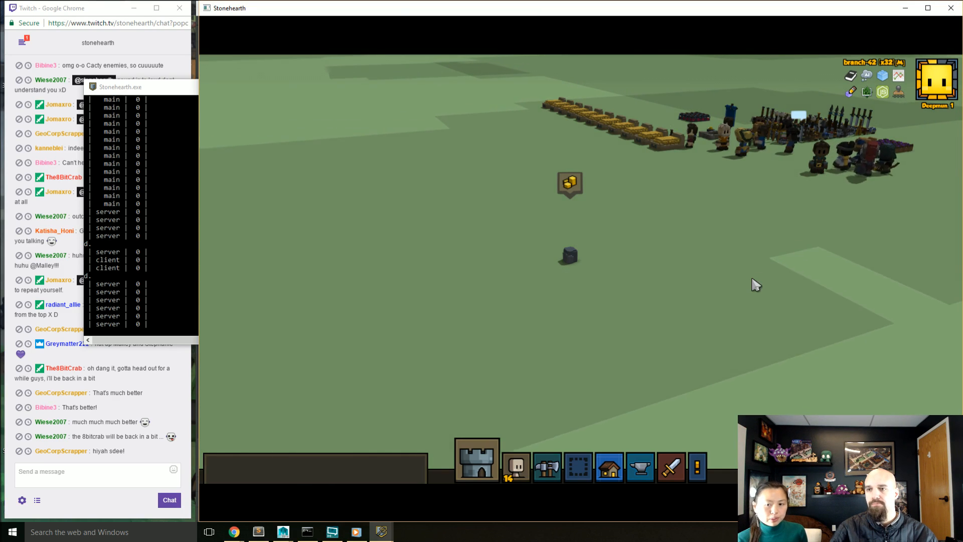
Step: Close the game and, in Maya, open ReferencedAnimRig_goblin.ma from the entities/monster/goblins/goblin folder
{"action": "left_click", "coordinate": [952, 8]}
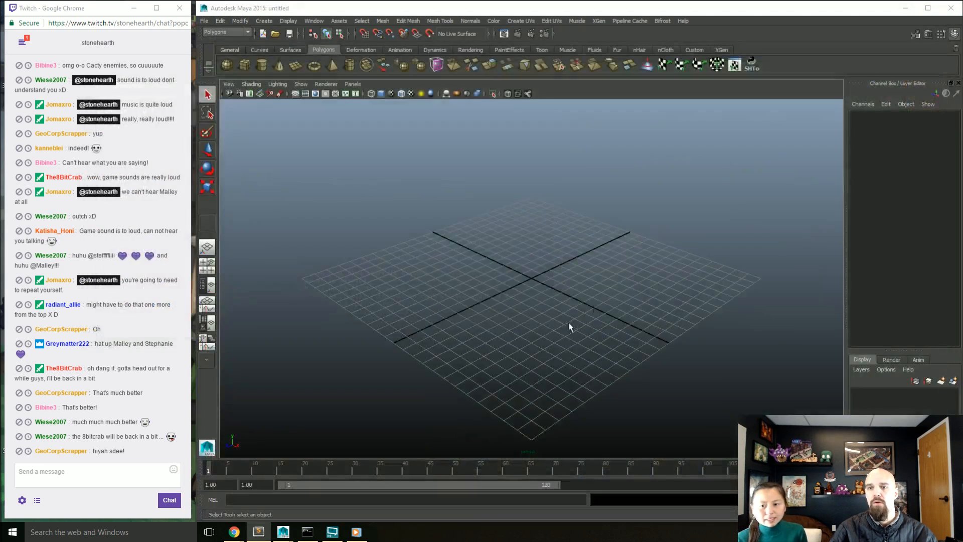
{"action": "key", "text": "ctrl+o"}
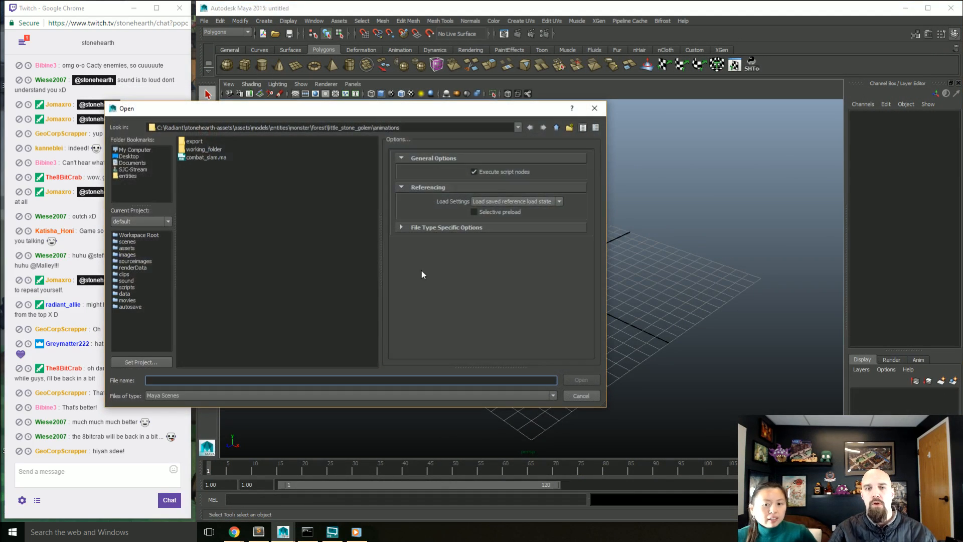
{"action": "left_click", "coordinate": [135, 176]}
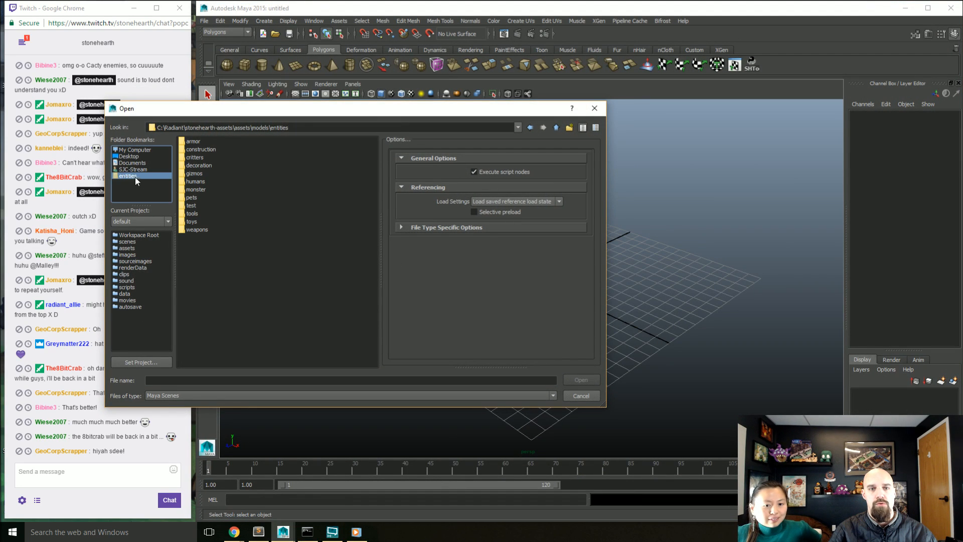
{"action": "left_click", "coordinate": [199, 190]}
{"action": "double_click", "coordinate": [199, 191]}
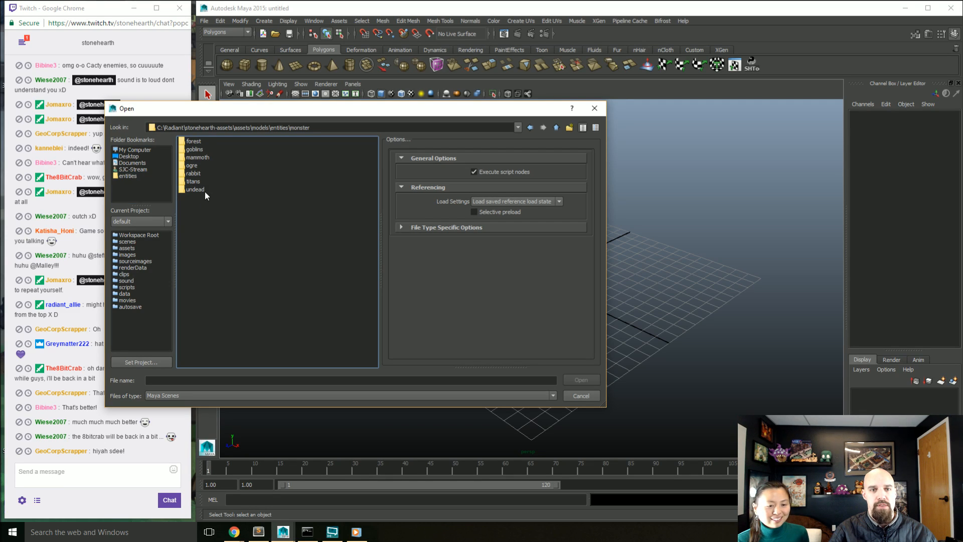
{"action": "double_click", "coordinate": [199, 148]}
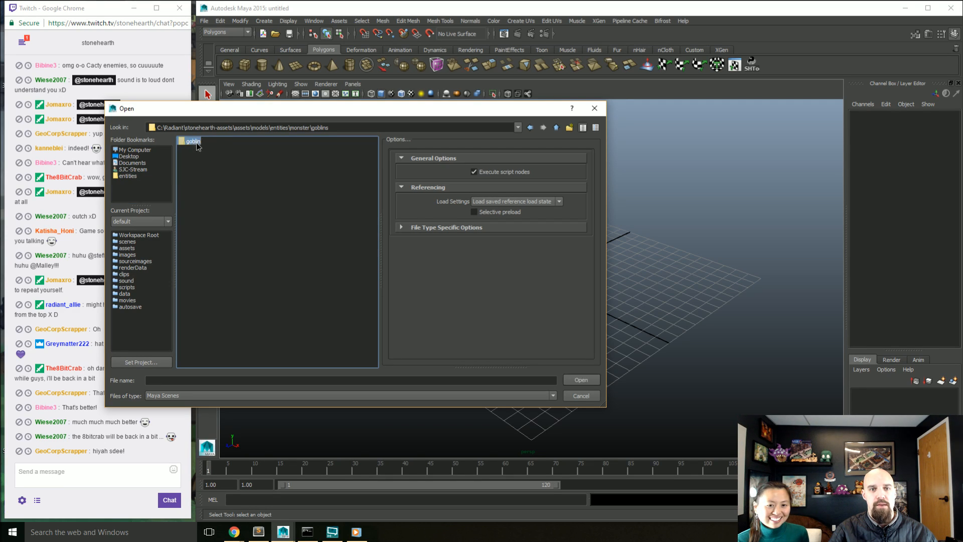
{"action": "double_click", "coordinate": [193, 141]}
{"action": "double_click", "coordinate": [233, 197]}
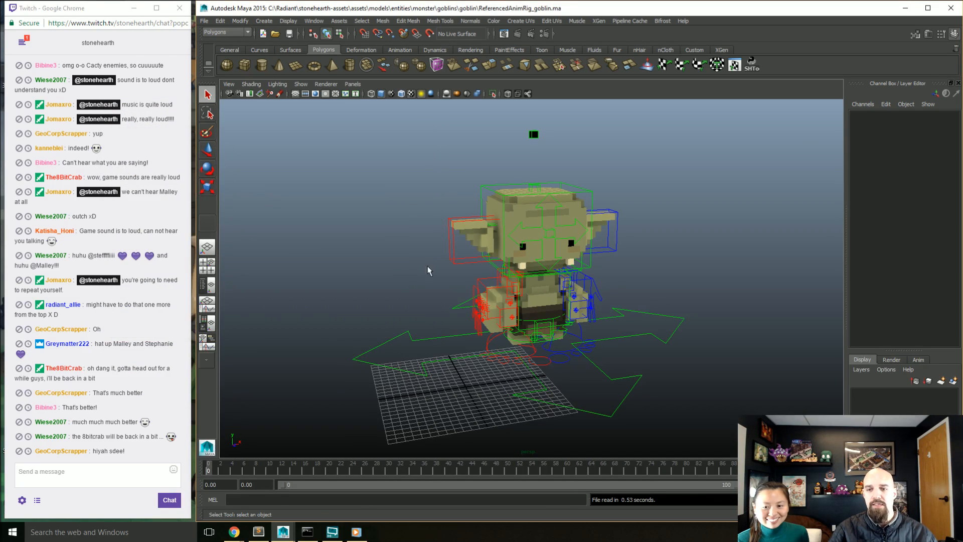
Step: Examine the goblin rig and its control curves from several angles, selecting and deselecting the pelvis control
{"action": "left_click_drag", "start_coordinate": [430, 292], "coordinate": [408, 296], "text": "alt"}
{"action": "right_click_drag", "start_coordinate": [409, 296], "coordinate": [490, 354], "text": "alt"}
{"action": "middle_click_drag", "start_coordinate": [529, 391], "coordinate": [522, 333], "text": "alt"}
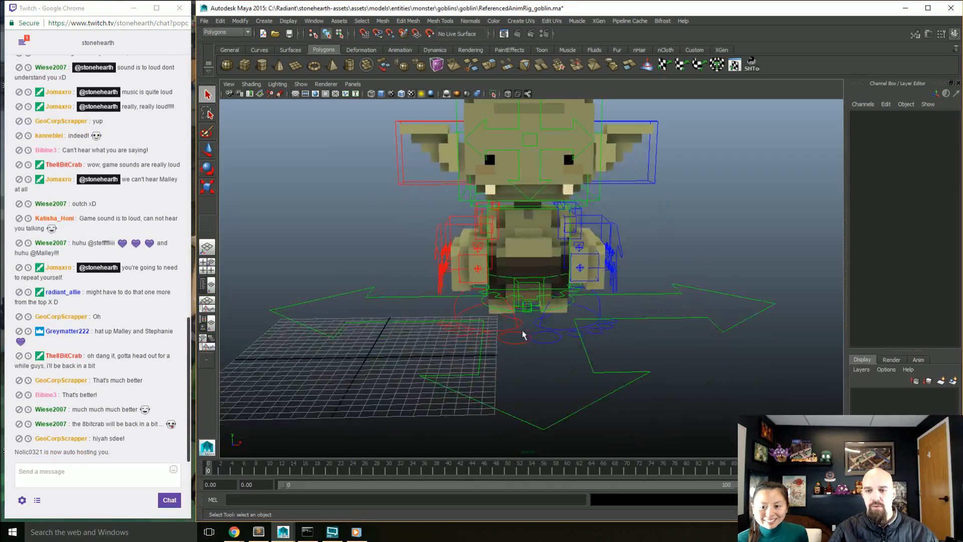
{"action": "mouse_move", "coordinate": [522, 333]}
{"action": "left_mouse_down", "text": "alt"}
{"action": "mouse_move", "coordinate": [558, 339]}
{"action": "mouse_move", "coordinate": [559, 357]}
{"action": "mouse_move", "coordinate": [517, 323]}
{"action": "mouse_move", "coordinate": [523, 341]}
{"action": "left_mouse_up", "text": "alt"}
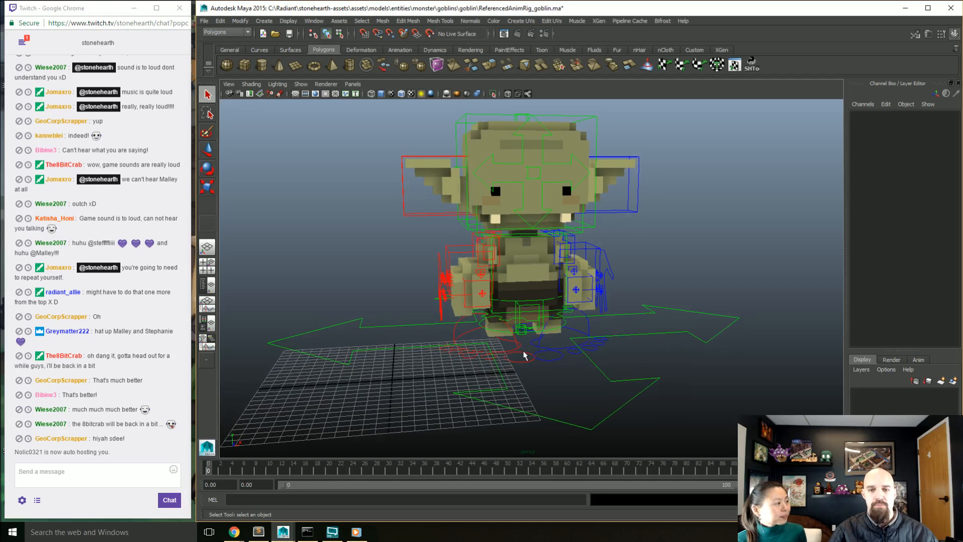
{"action": "left_click", "coordinate": [543, 304]}
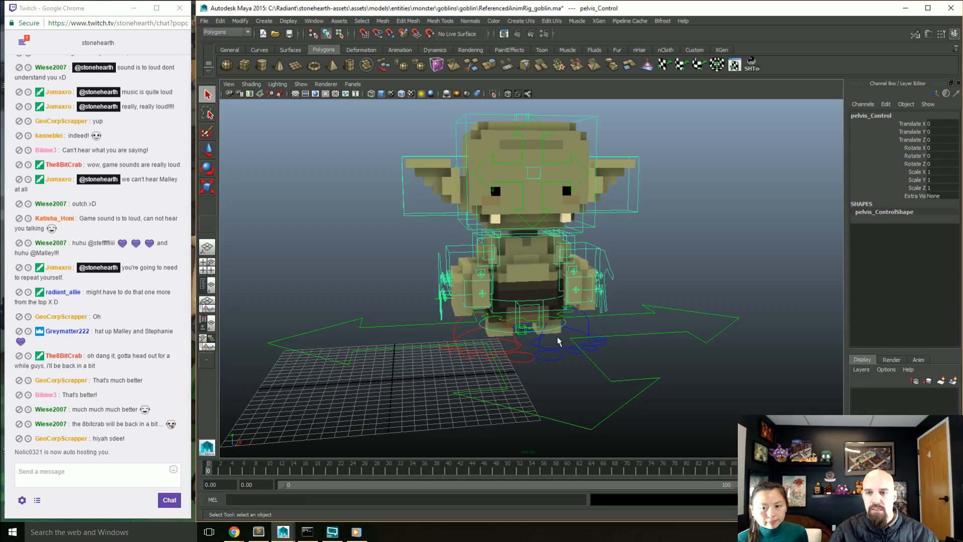
{"action": "left_click", "coordinate": [521, 282]}
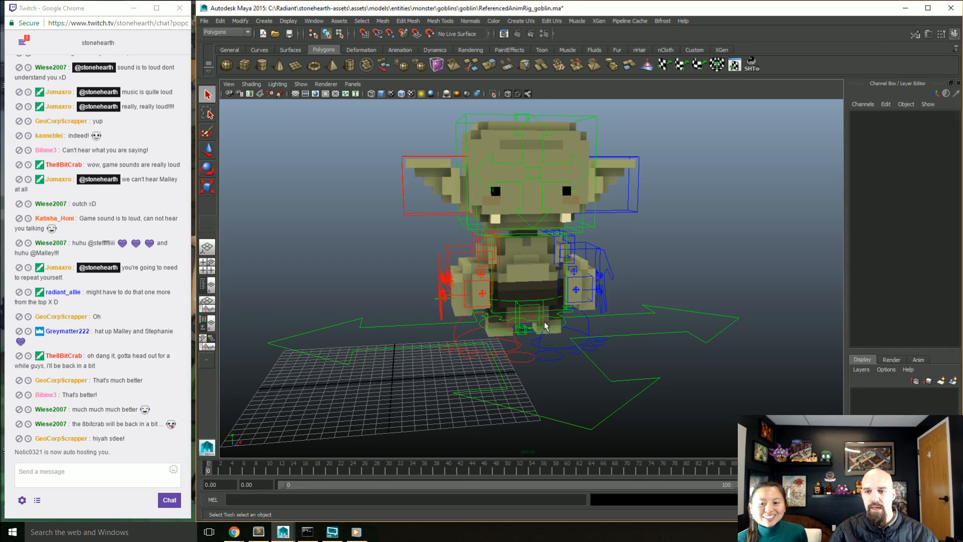
{"action": "left_click_drag", "start_coordinate": [544, 326], "coordinate": [551, 349], "text": "alt"}
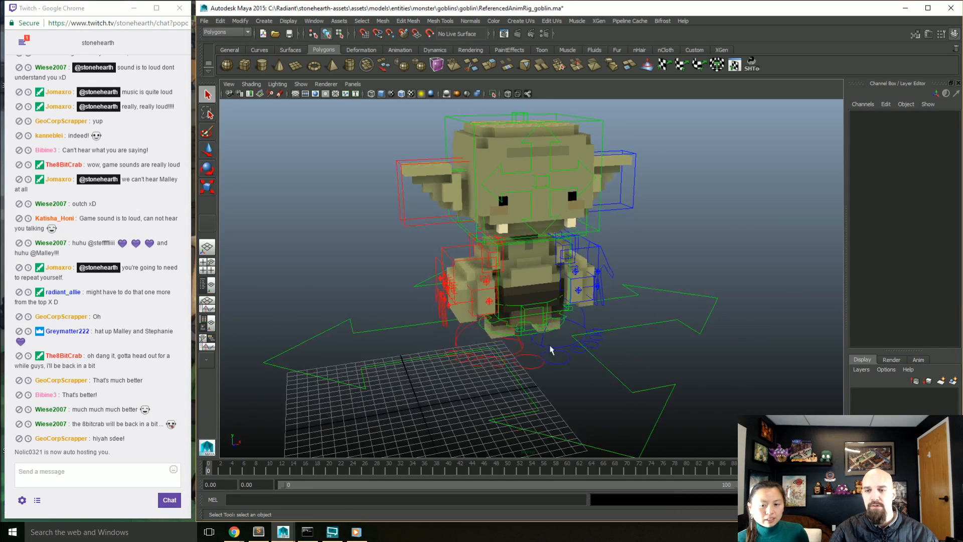
Step: Rotate the goblin's pelvis control to about 4.5 degrees on the X axis and deselect it
{"action": "left_click", "coordinate": [541, 314]}
{"action": "key", "text": "e"}
{"action": "mouse_move", "coordinate": [539, 303]}
{"action": "left_mouse_down"}
{"action": "mouse_move", "coordinate": [535, 283]}
{"action": "mouse_move", "coordinate": [542, 326]}
{"action": "mouse_move", "coordinate": [540, 302]}
{"action": "left_mouse_up"}
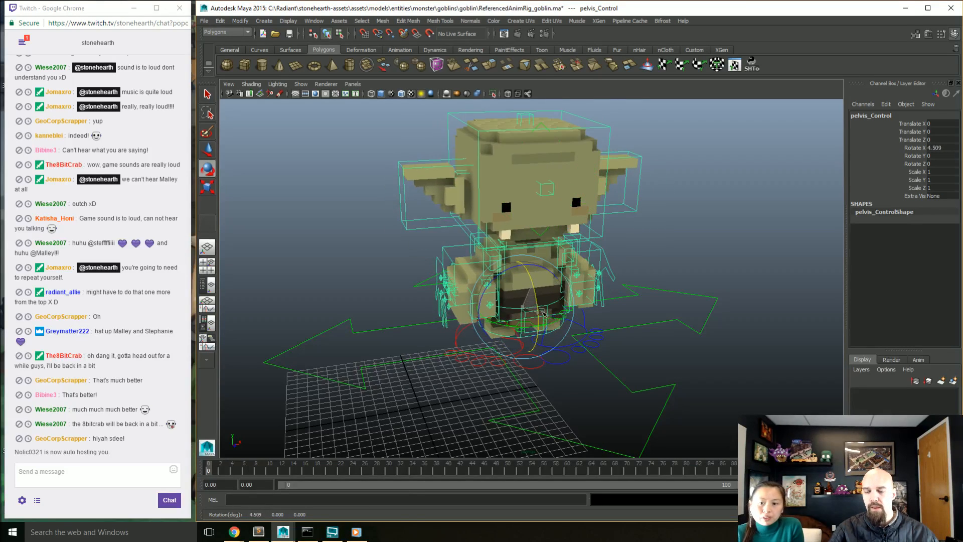
{"action": "left_click", "coordinate": [636, 360]}
{"action": "scroll", "coordinate": [637, 360], "scroll_direction": "down", "scroll_amount": 4}
{"action": "left_click_drag", "start_coordinate": [638, 360], "coordinate": [642, 352], "text": "alt"}
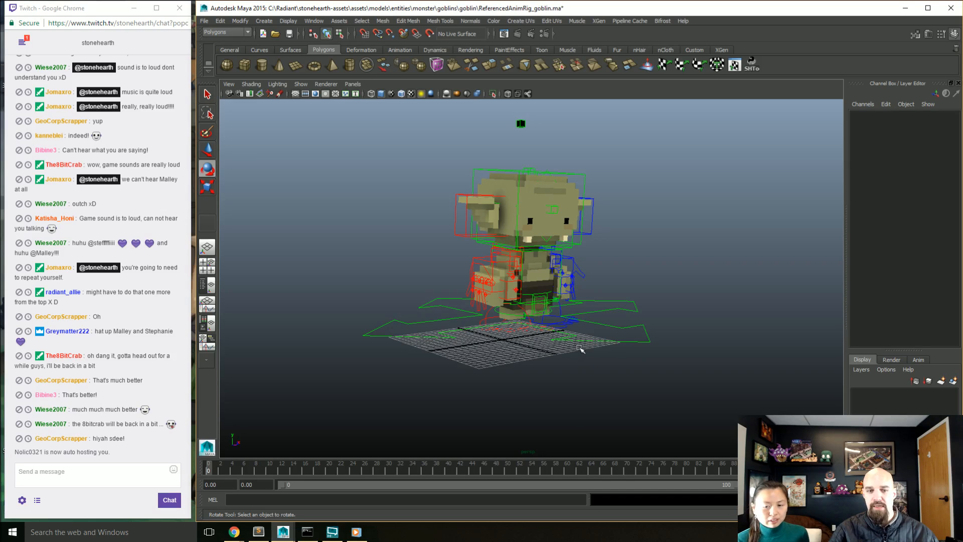
Step: Undo the pelvis control's rotation and clear the selection
{"action": "left_click", "coordinate": [540, 329]}
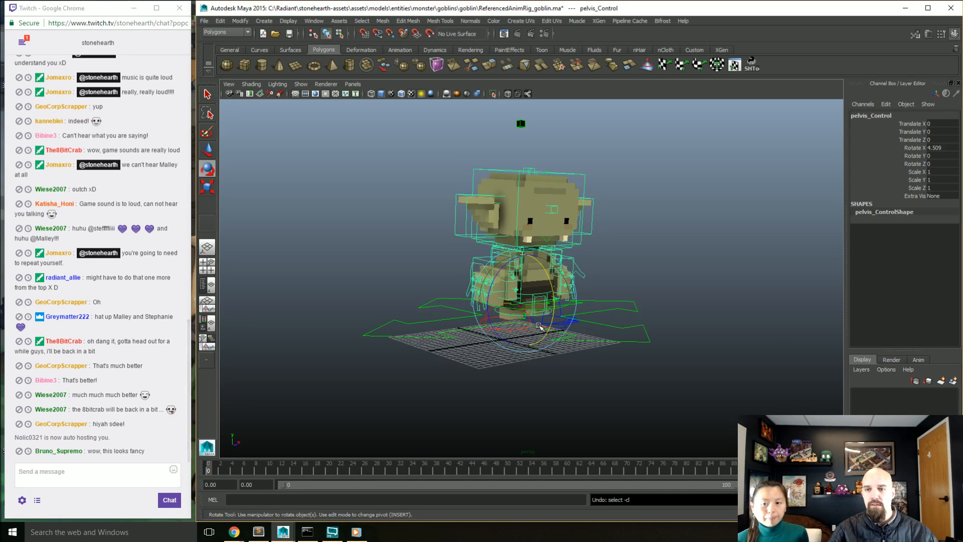
{"action": "key", "text": "ctrl+z"}
{"action": "key", "text": "ctrl+z"}
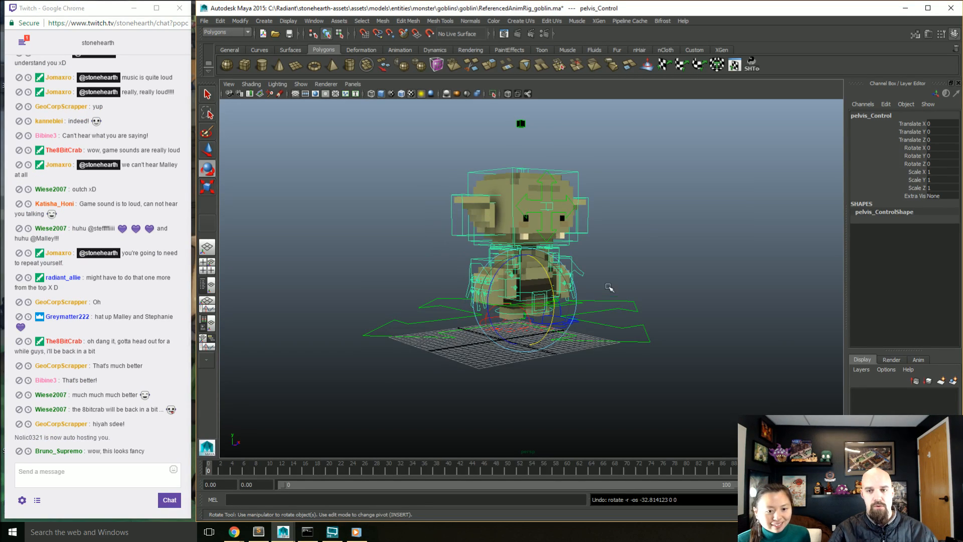
{"action": "left_click_drag", "start_coordinate": [606, 286], "coordinate": [608, 292], "text": "alt"}
{"action": "left_click", "coordinate": [608, 276]}
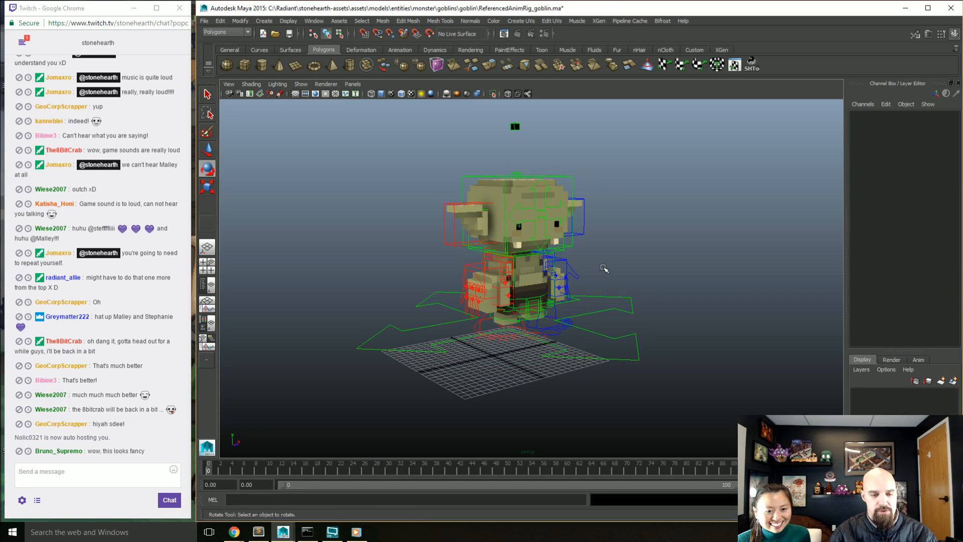
Step: Start a new empty scene without saving the changes to the goblin rig
{"action": "key", "text": "ctrl+o"}
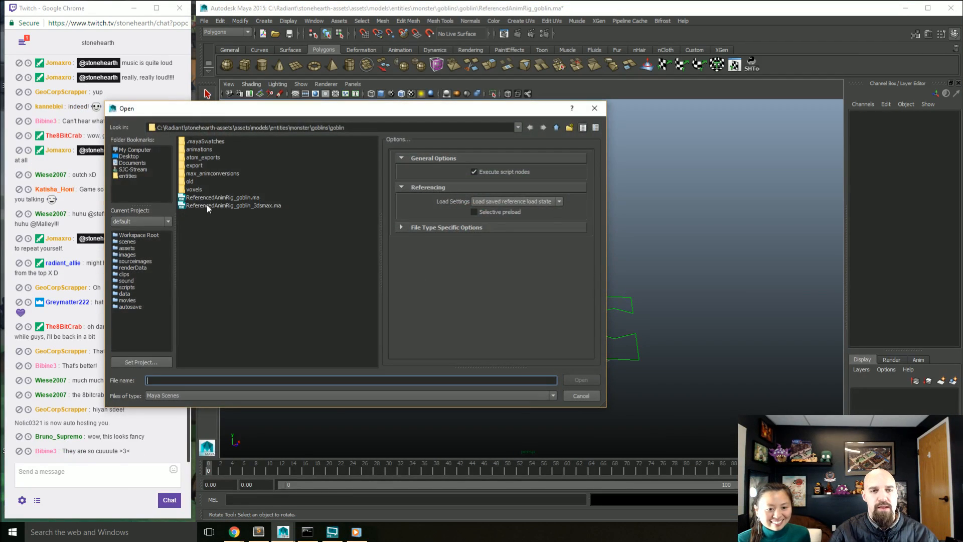
{"action": "left_click", "coordinate": [576, 397]}
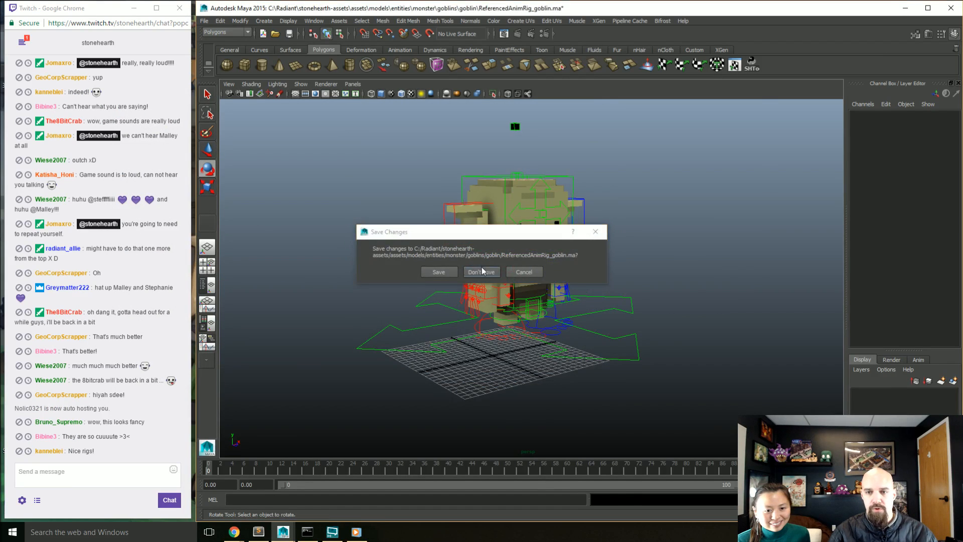
{"action": "left_click", "coordinate": [481, 272]}
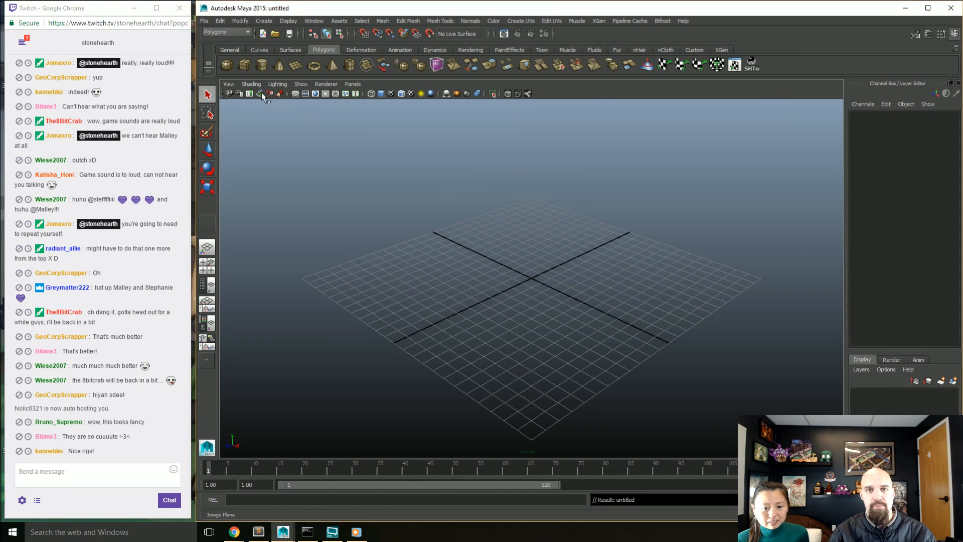
{"action": "left_click", "coordinate": [274, 33]}
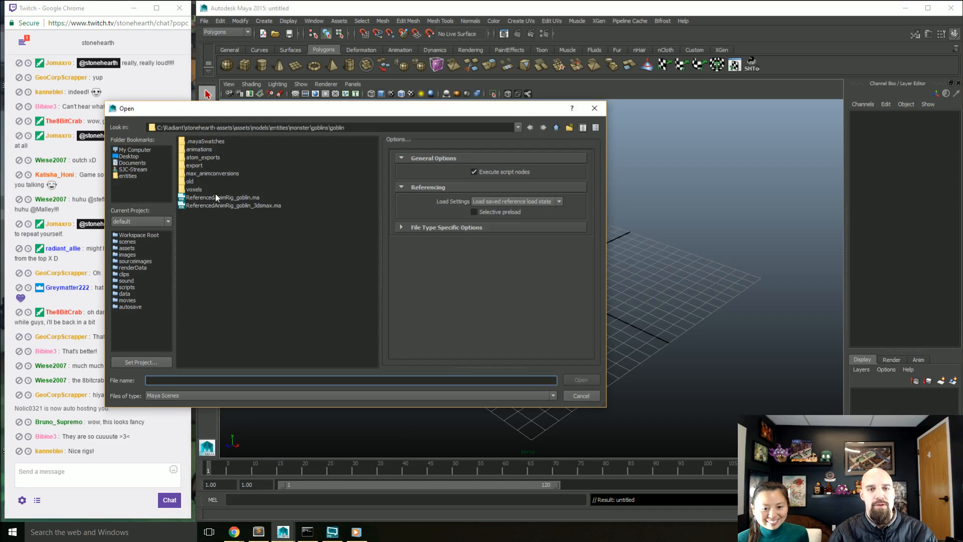
{"action": "left_click", "coordinate": [156, 176]}
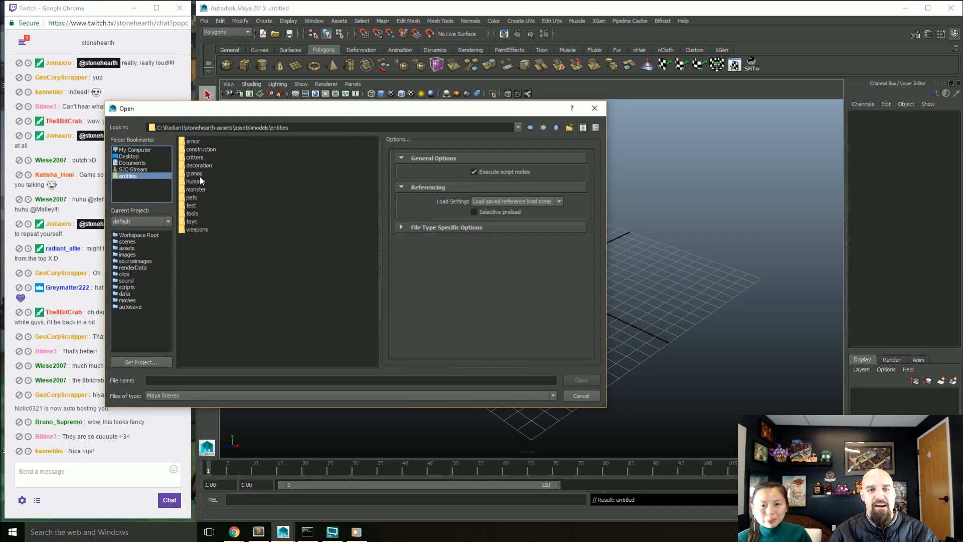
{"action": "left_click", "coordinate": [595, 108]}
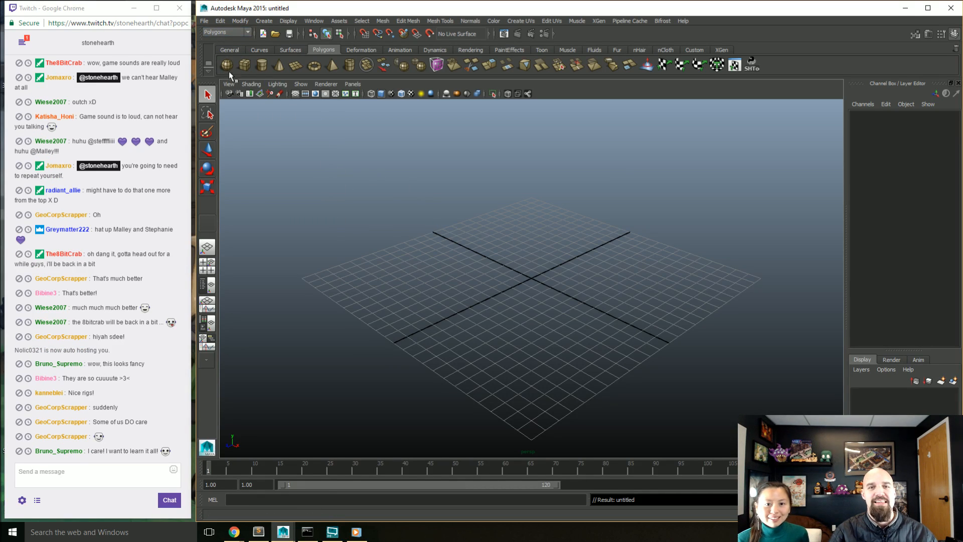
Step: Import little_stone_golem.obj from the entities/monster/forest/little_stone_golem/voxels folder and bring the whole model into view
{"action": "left_click", "coordinate": [208, 21]}
{"action": "mouse_move", "coordinate": [236, 124]}
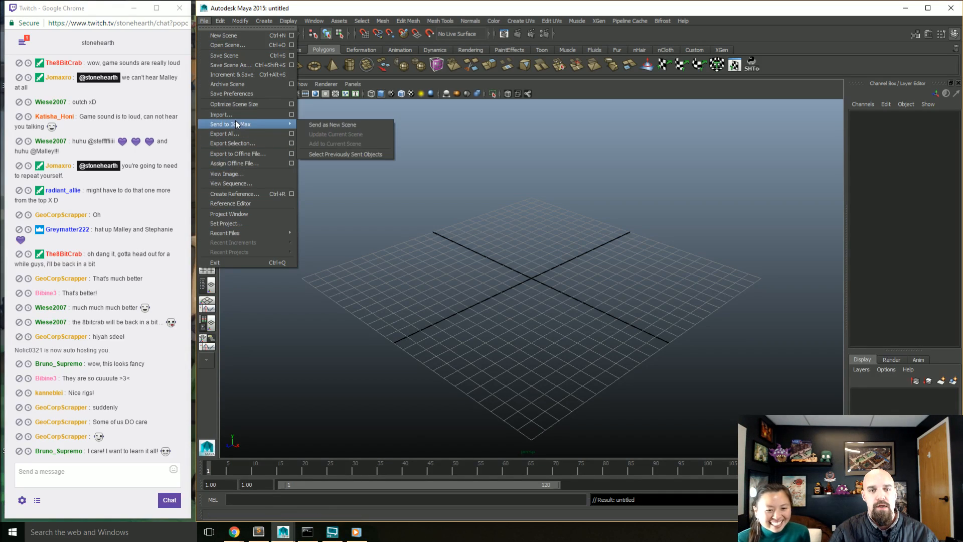
{"action": "left_click", "coordinate": [236, 115]}
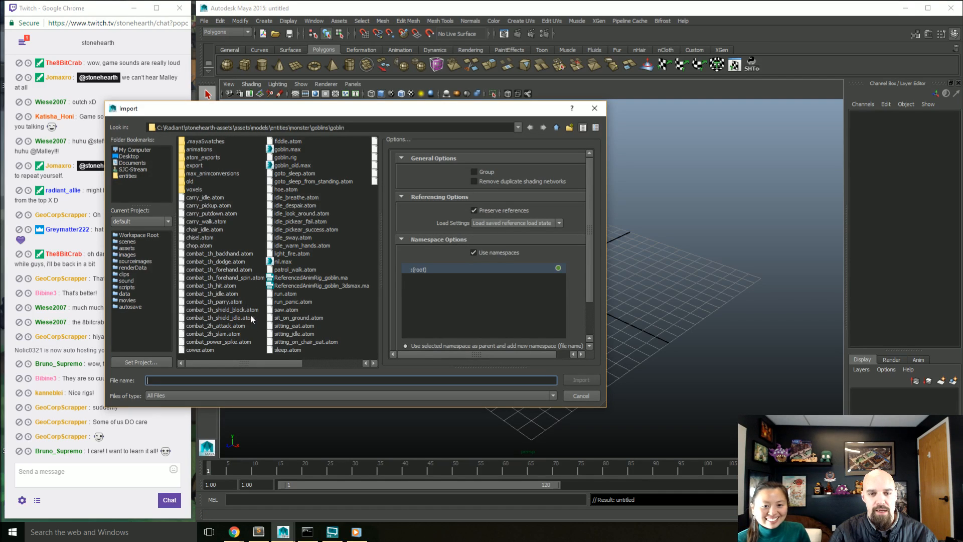
{"action": "left_click", "coordinate": [126, 176]}
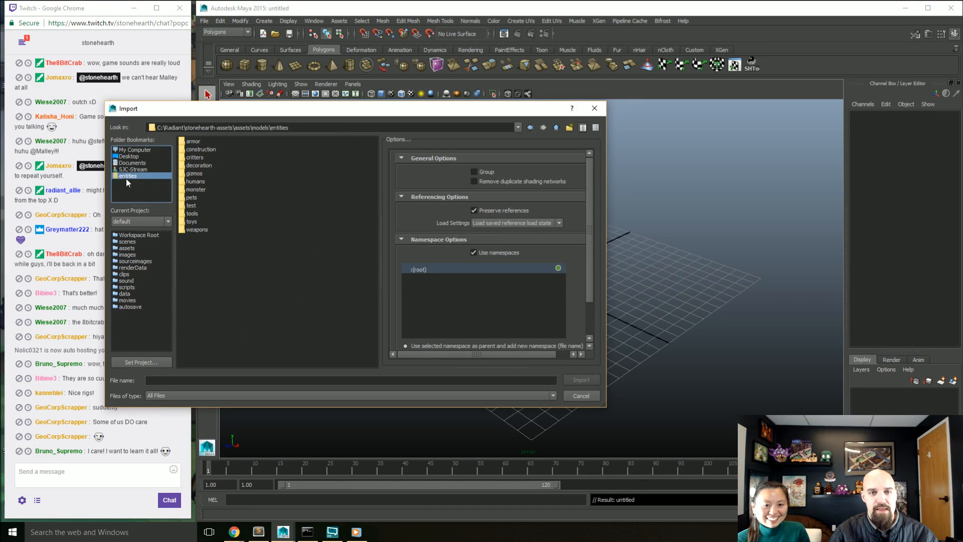
{"action": "double_click", "coordinate": [194, 189]}
{"action": "double_click", "coordinate": [197, 189]}
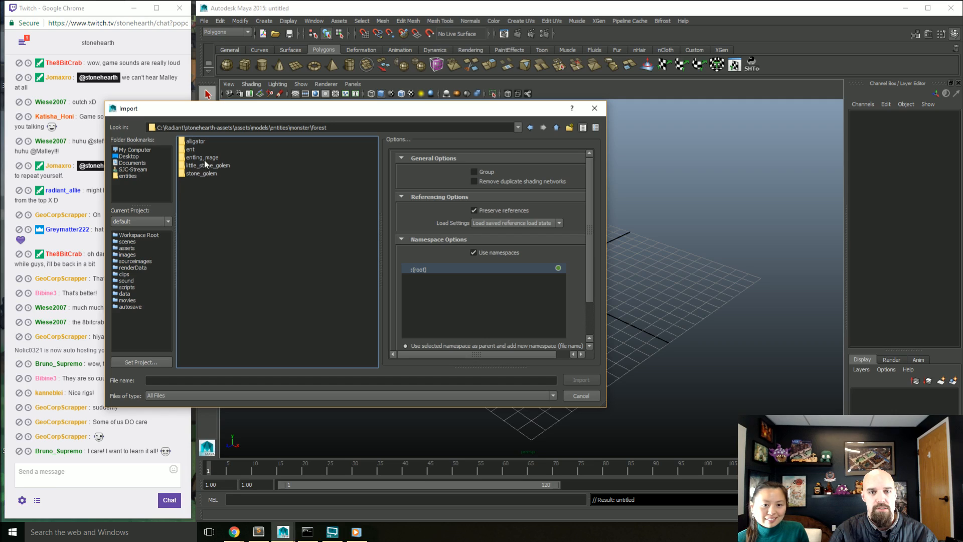
{"action": "double_click", "coordinate": [205, 164]}
{"action": "double_click", "coordinate": [194, 158]}
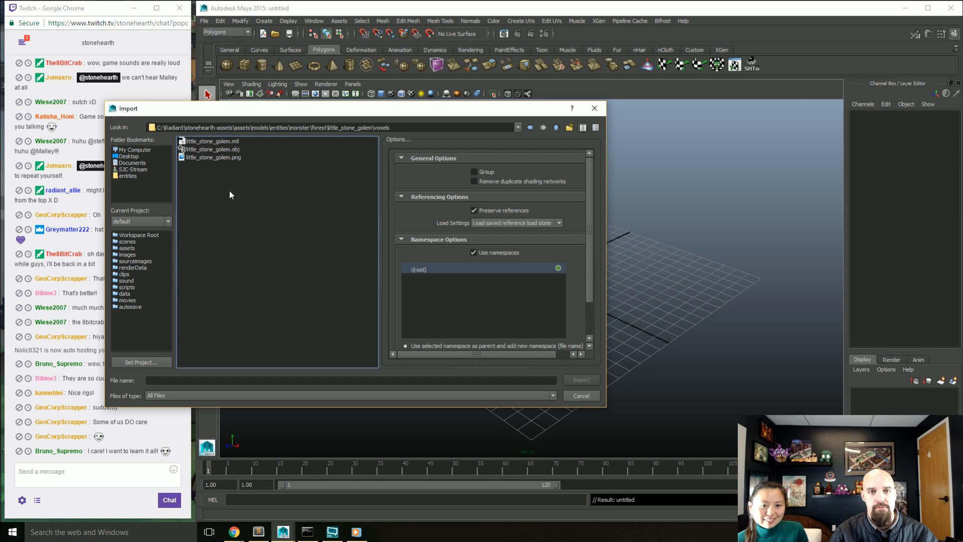
{"action": "left_click", "coordinate": [225, 149]}
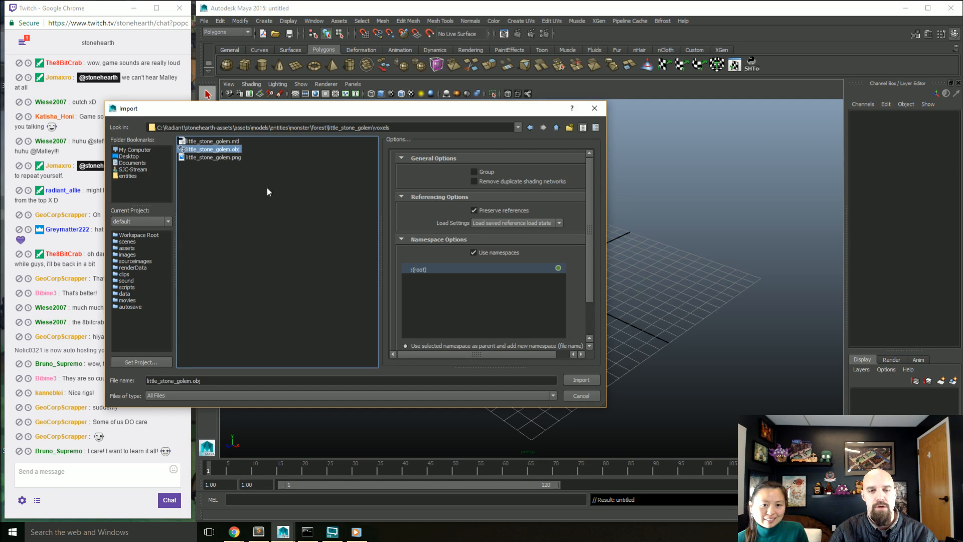
{"action": "left_click", "coordinate": [577, 379]}
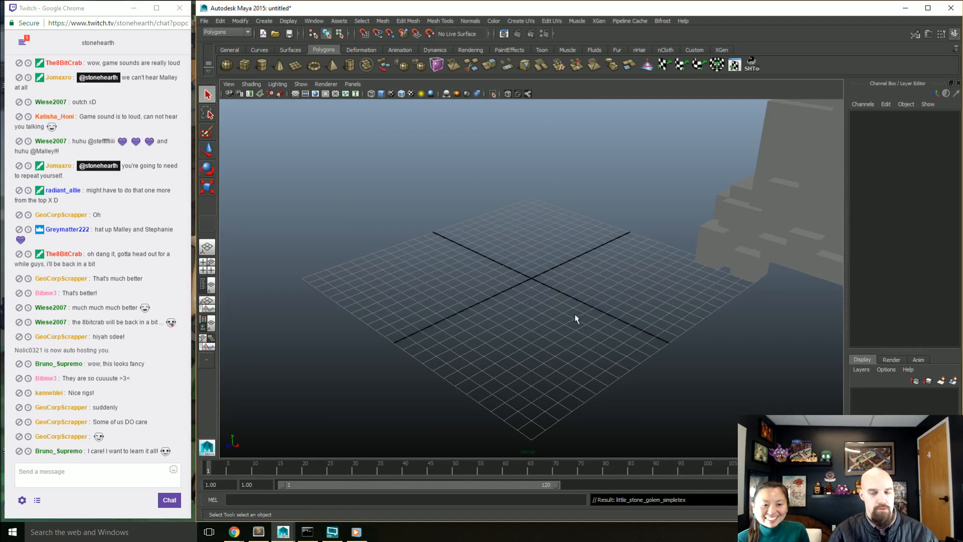
{"action": "middle_click_drag", "start_coordinate": [594, 274], "coordinate": [485, 286], "text": "alt"}
{"action": "right_click_drag", "start_coordinate": [486, 286], "coordinate": [441, 260], "text": "alt"}
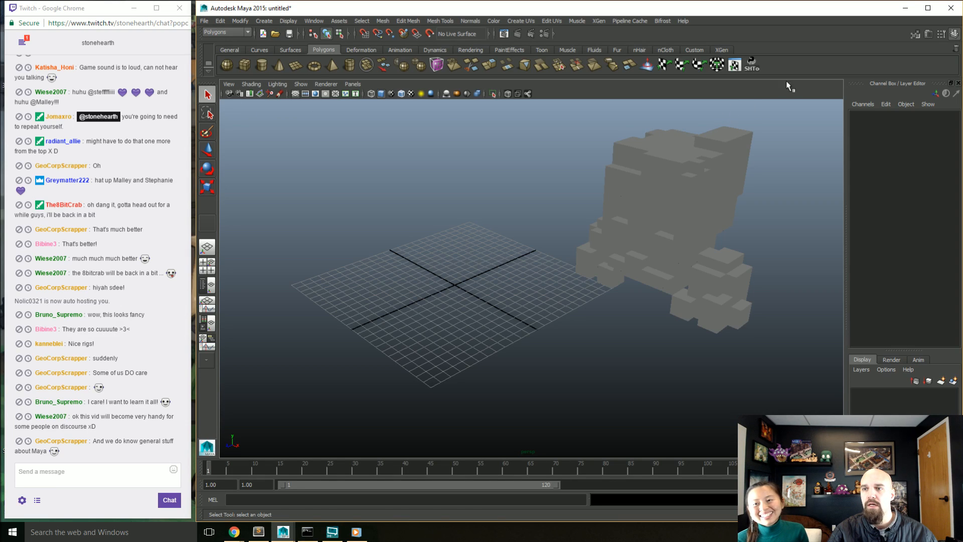
Step: Open the Stonehearth Toolset beside the model and run Viewport Fix to show the golem's texture, checking it from the front
{"action": "left_click", "coordinate": [752, 66]}
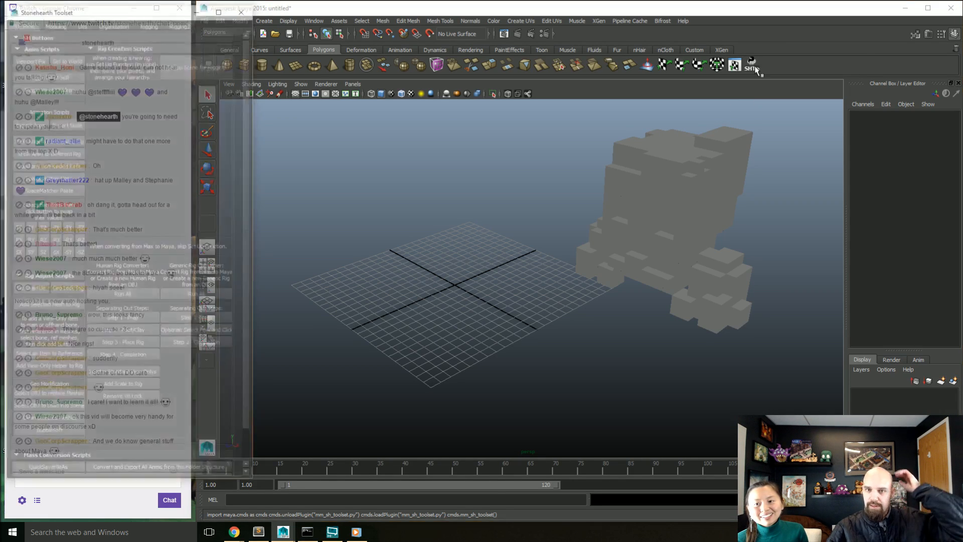
{"action": "left_click_drag", "start_coordinate": [134, 12], "coordinate": [839, 24]}
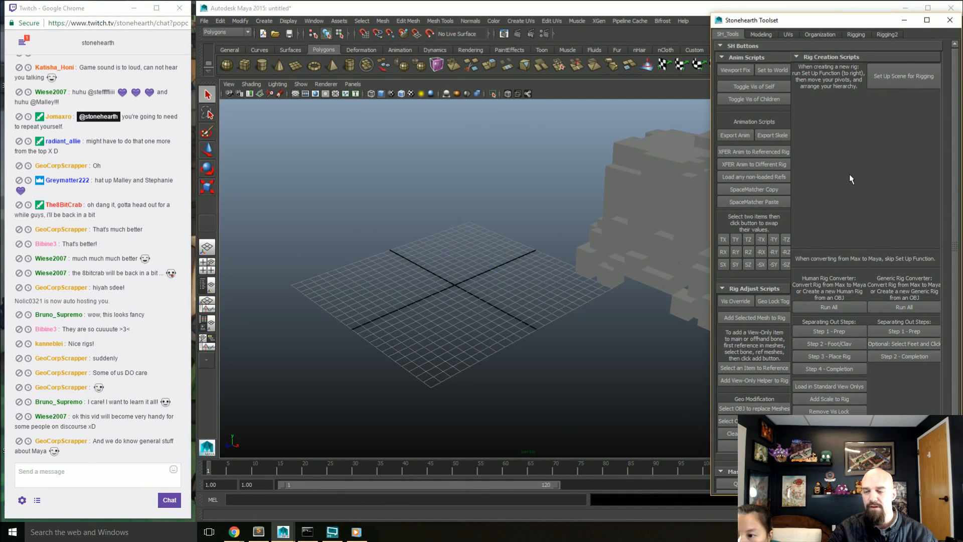
{"action": "left_click", "coordinate": [741, 71]}
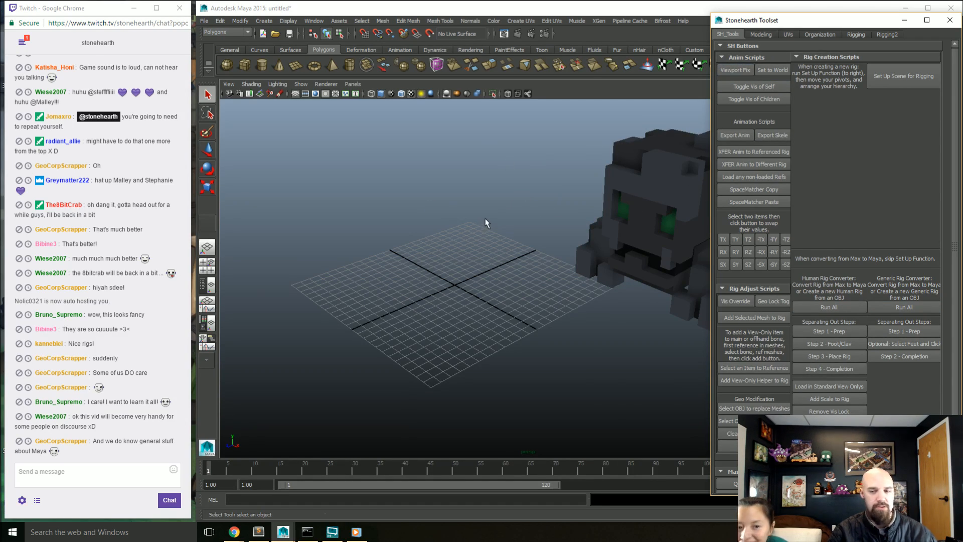
{"action": "left_click_drag", "start_coordinate": [485, 220], "coordinate": [517, 259], "text": "alt"}
{"action": "left_click_drag", "start_coordinate": [493, 215], "coordinate": [372, 248], "text": "alt"}
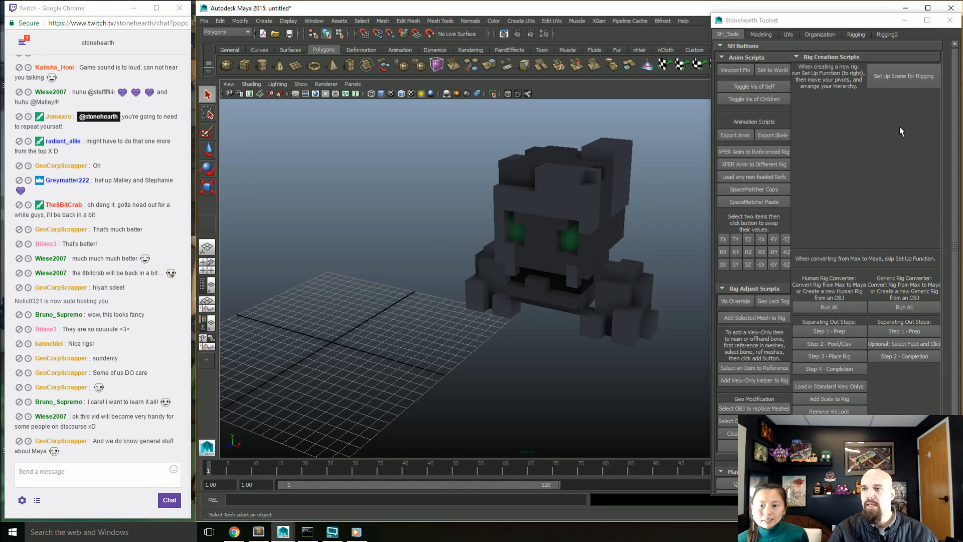
{"action": "left_click_drag", "start_coordinate": [645, 251], "coordinate": [600, 221], "text": "alt"}
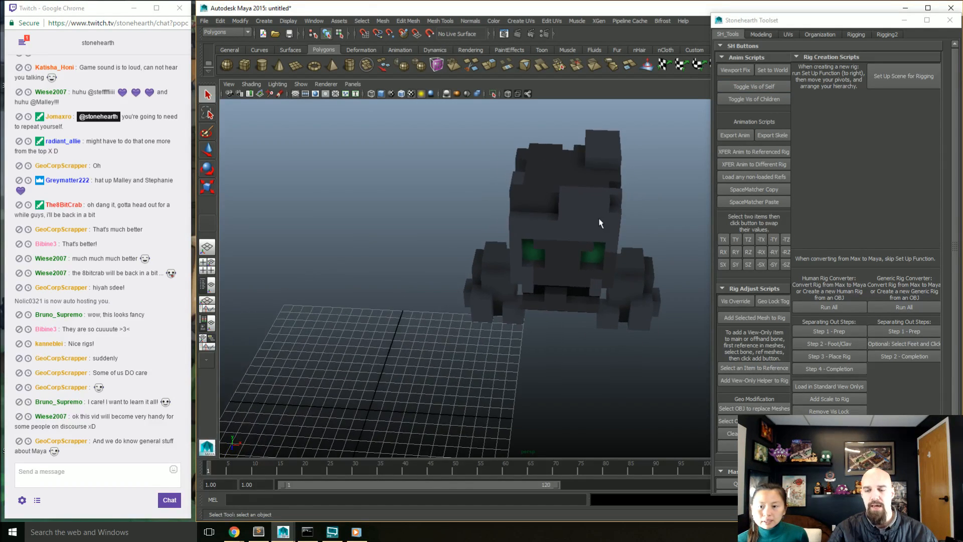
Step: Run Set Up Scene for Rigging on the golem, then select its root control and show the Outliner beside the view
{"action": "left_click", "coordinate": [584, 285]}
{"action": "left_click_drag", "start_coordinate": [585, 285], "coordinate": [575, 292], "text": "alt"}
{"action": "left_click", "coordinate": [570, 318]}
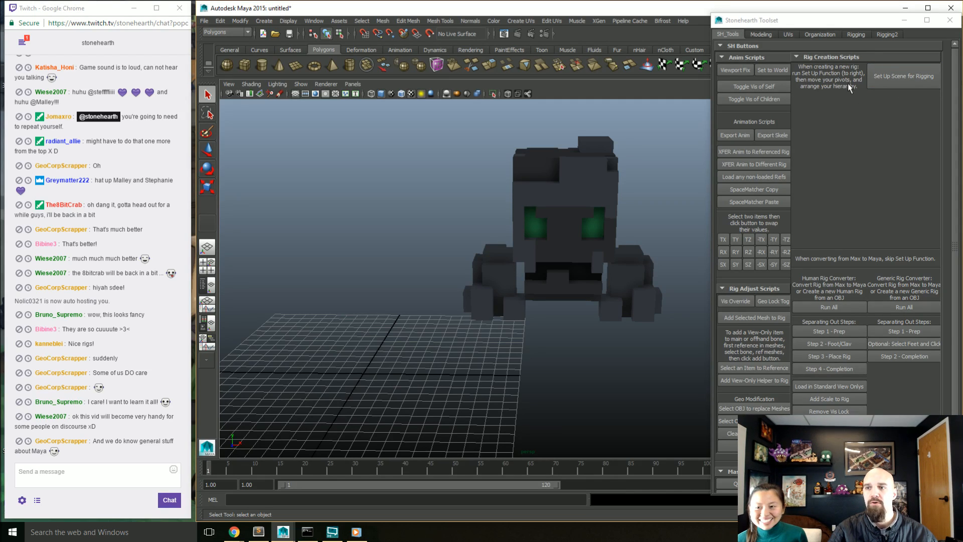
{"action": "left_click", "coordinate": [901, 79]}
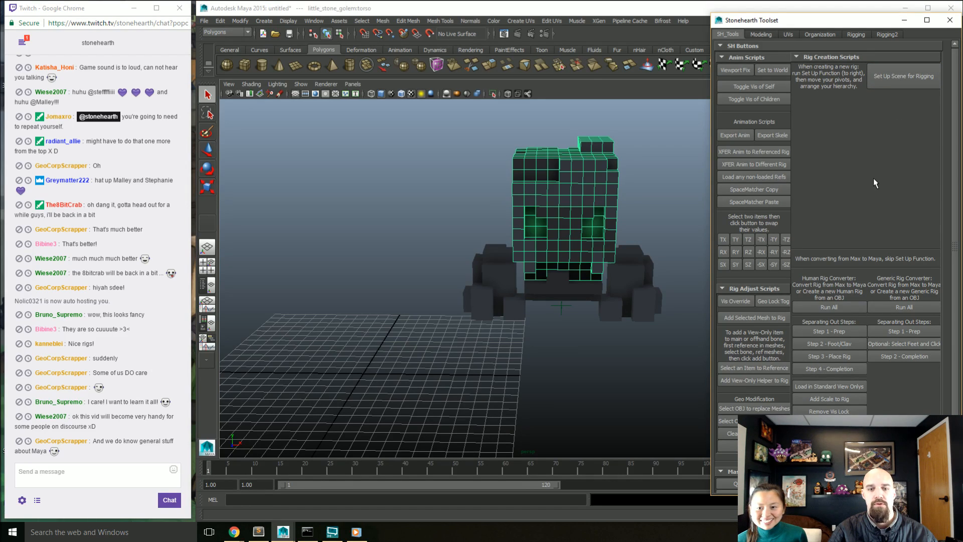
{"action": "left_click", "coordinate": [571, 224]}
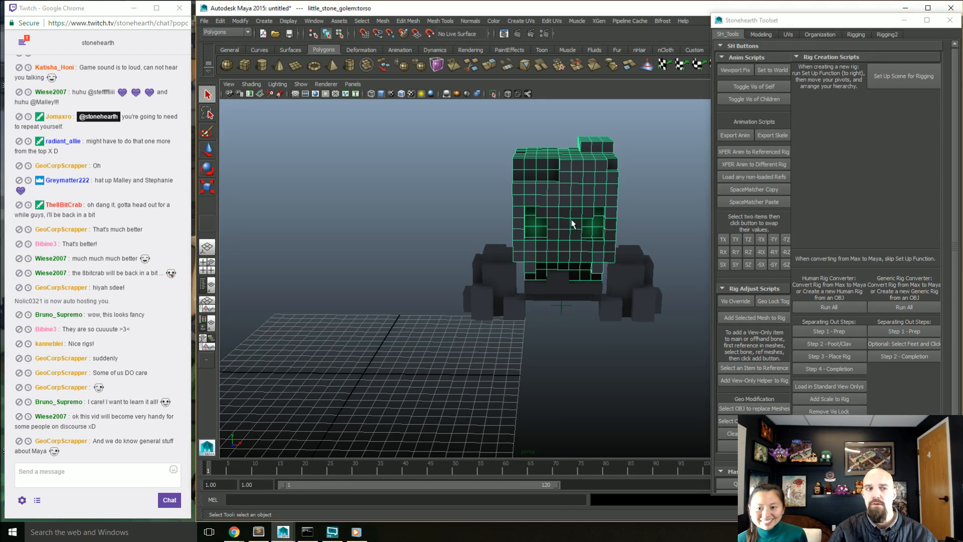
{"action": "left_click", "coordinate": [562, 319]}
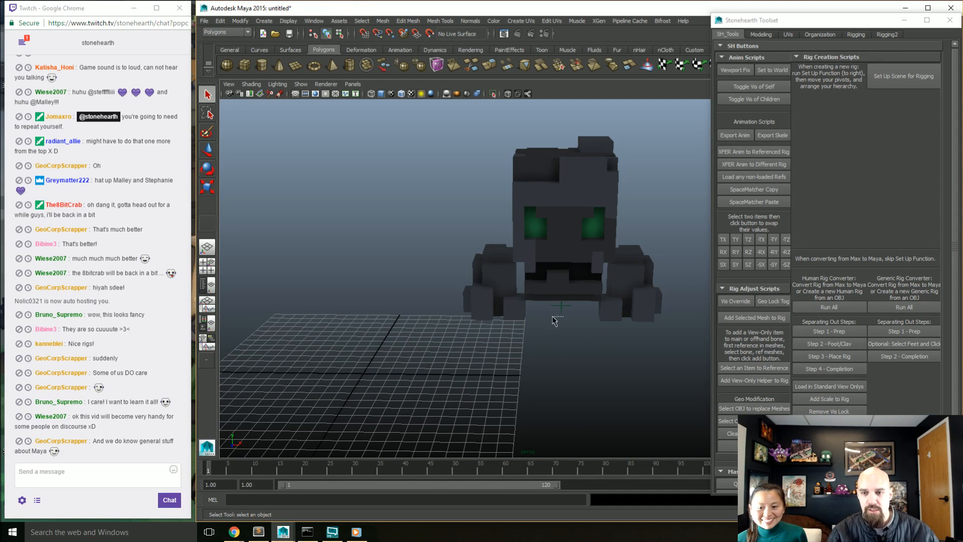
{"action": "mouse_move", "coordinate": [555, 308]}
{"action": "left_mouse_down"}
{"action": "mouse_move", "coordinate": [574, 329]}
{"action": "mouse_move", "coordinate": [545, 329]}
{"action": "mouse_move", "coordinate": [560, 326]}
{"action": "left_mouse_up"}
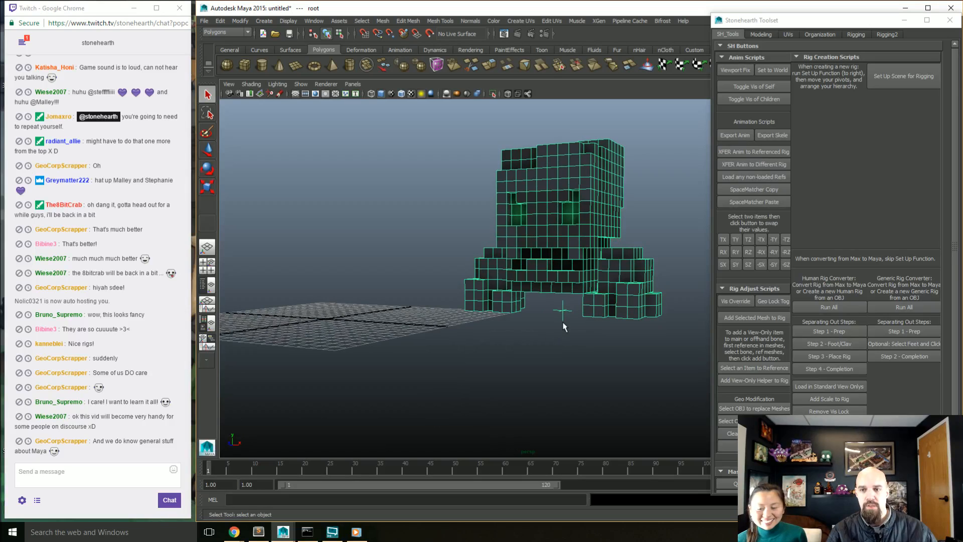
{"action": "left_click", "coordinate": [207, 284]}
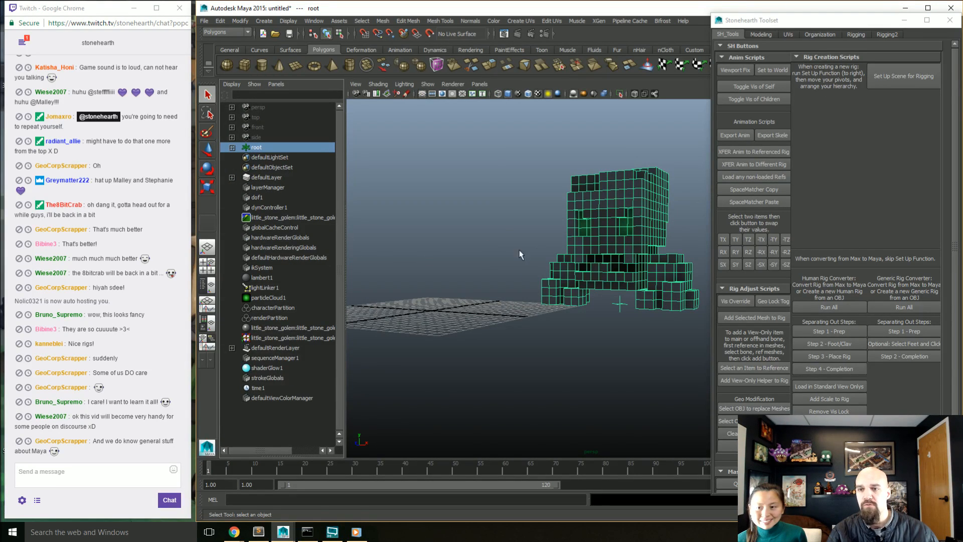
Step: Select the golem's right foot, test-rotate it about 57 degrees around X, and undo the rotation
{"action": "left_click_drag", "start_coordinate": [519, 254], "coordinate": [575, 270], "text": "alt"}
{"action": "left_click", "coordinate": [563, 277]}
{"action": "key", "text": "w"}
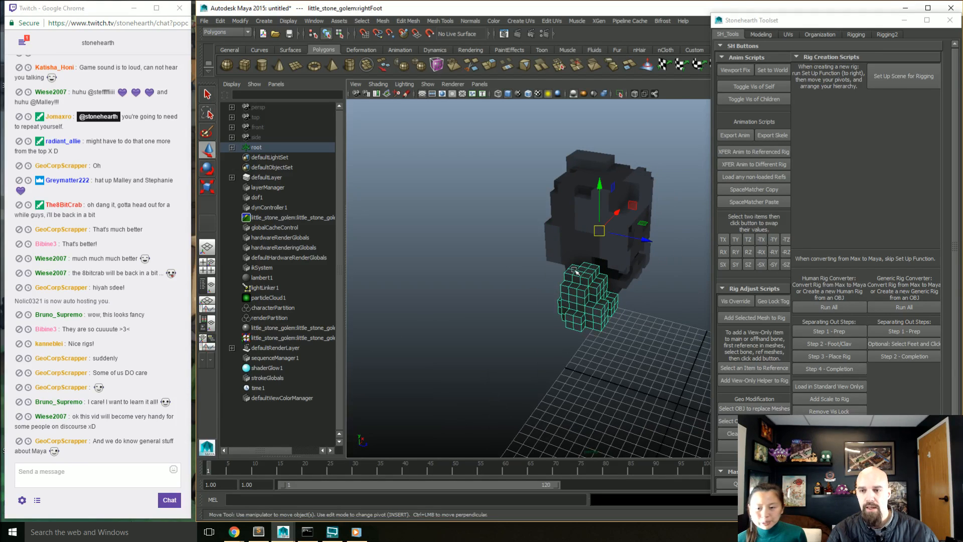
{"action": "left_click_drag", "start_coordinate": [496, 275], "coordinate": [449, 281], "text": "alt"}
{"action": "left_click_drag", "start_coordinate": [592, 294], "coordinate": [620, 284], "text": "alt"}
{"action": "key", "text": "e"}
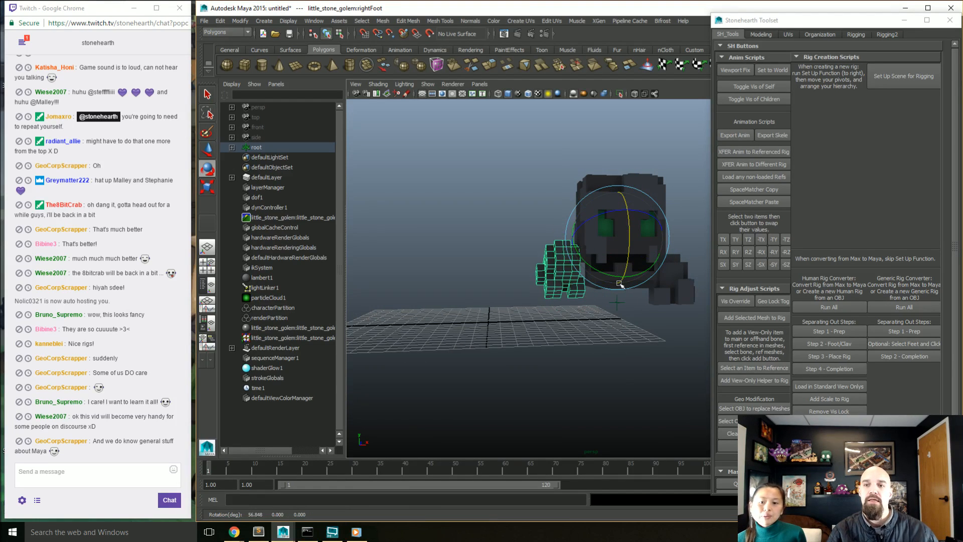
{"action": "key", "text": "ctrl+z"}
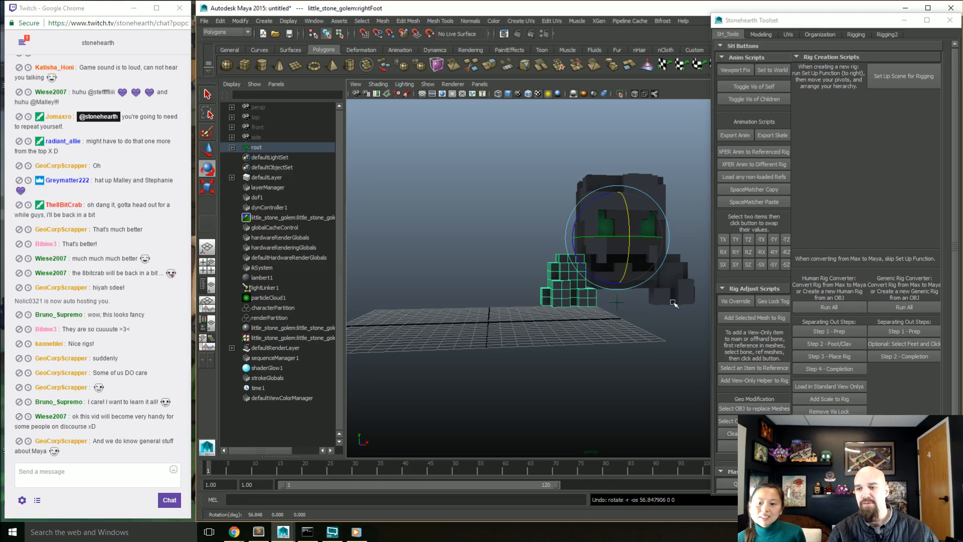
Step: Check the pivot positions of the golem's left foot, pelvis, torso and right foot by selecting each part
{"action": "middle_click_drag", "start_coordinate": [672, 300], "coordinate": [634, 304], "text": "alt"}
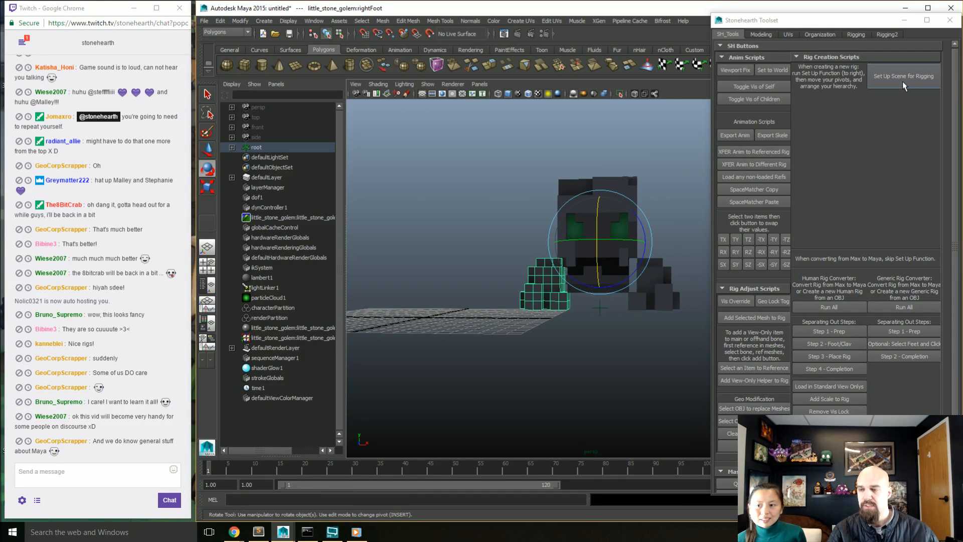
{"action": "left_click", "coordinate": [656, 285]}
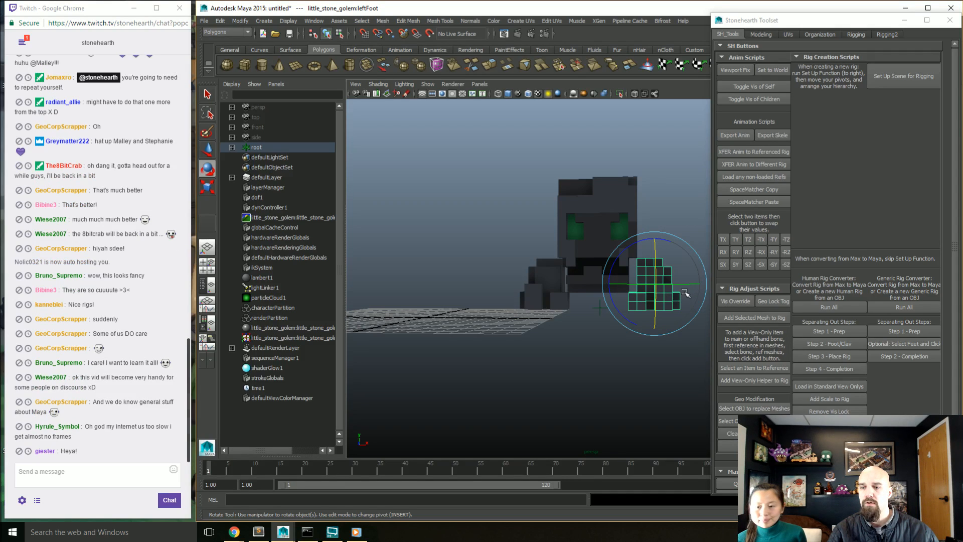
{"action": "left_click_drag", "start_coordinate": [685, 294], "coordinate": [683, 275], "text": "alt"}
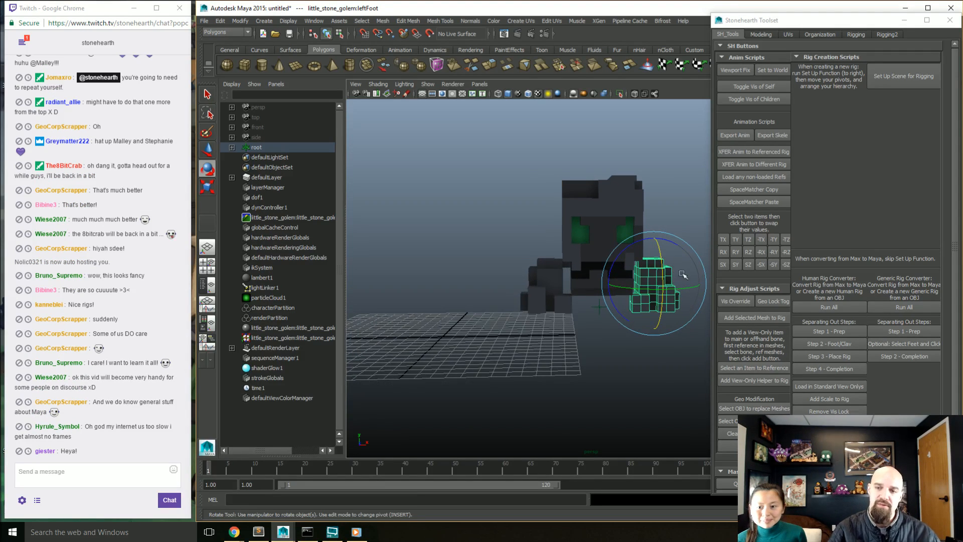
{"action": "left_click", "coordinate": [627, 235]}
{"action": "left_click", "coordinate": [611, 289]}
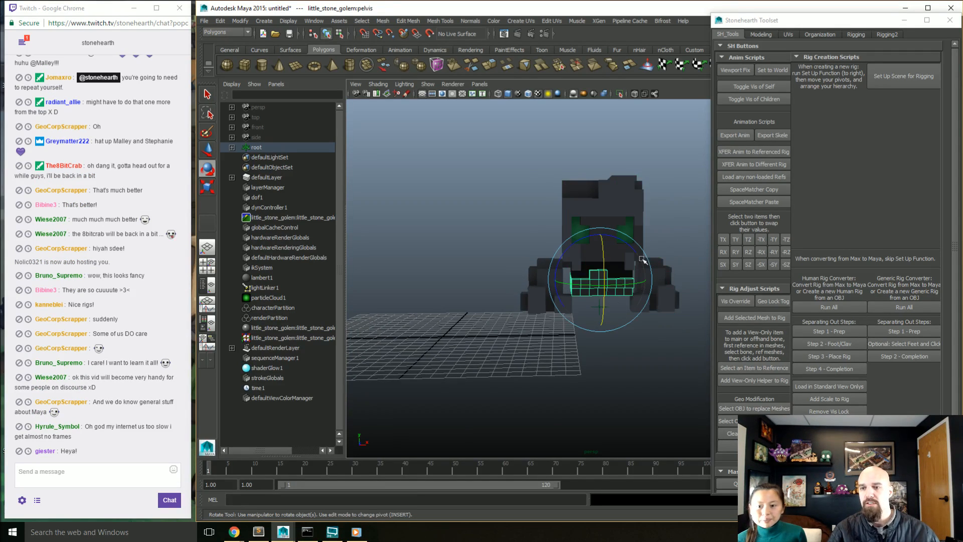
{"action": "left_click", "coordinate": [627, 219]}
{"action": "left_click", "coordinate": [548, 283]}
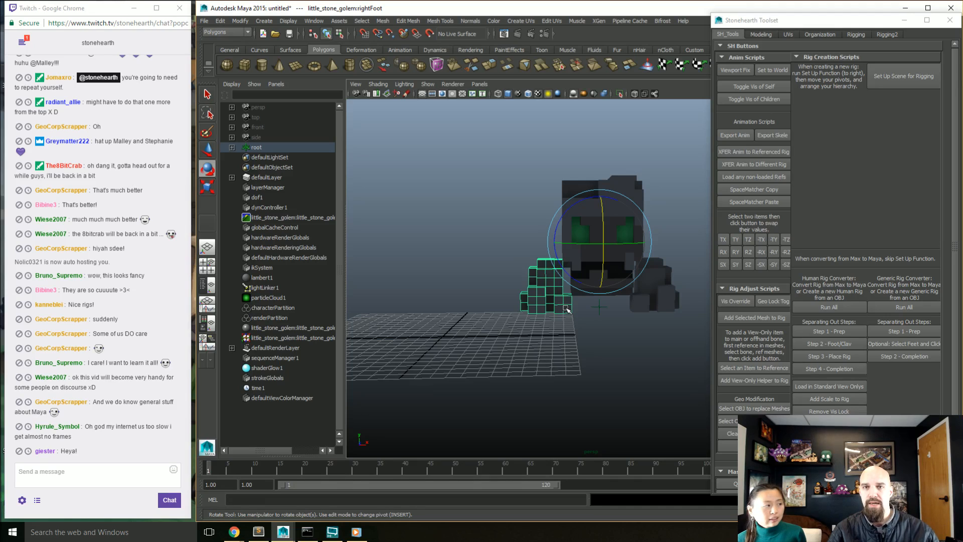
Step: Start a new scene without saving and import little_stone_golem.obj from monster/forest/little_stone_golem/voxels using the Stonehearth Toolset's OBJ import
{"action": "key", "text": "ctrl+n"}
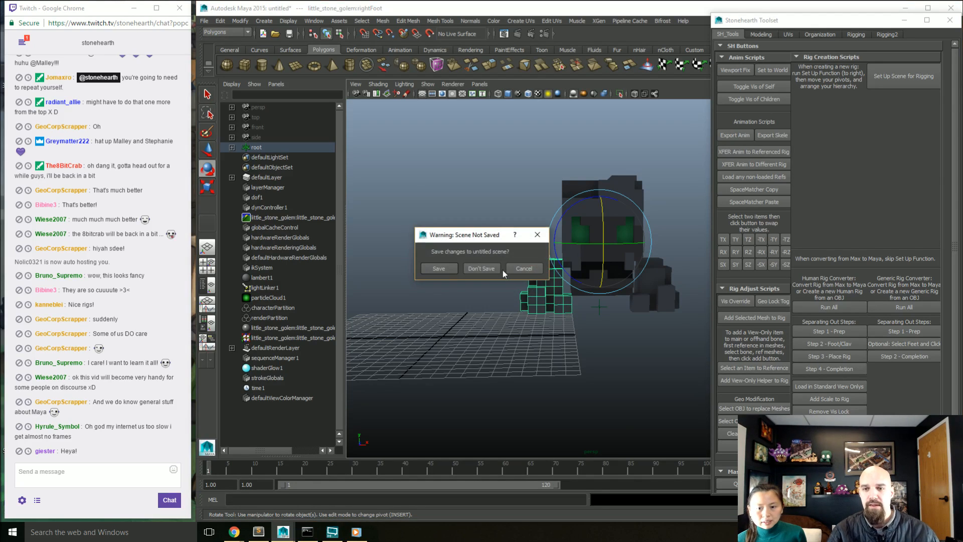
{"action": "left_click", "coordinate": [500, 269]}
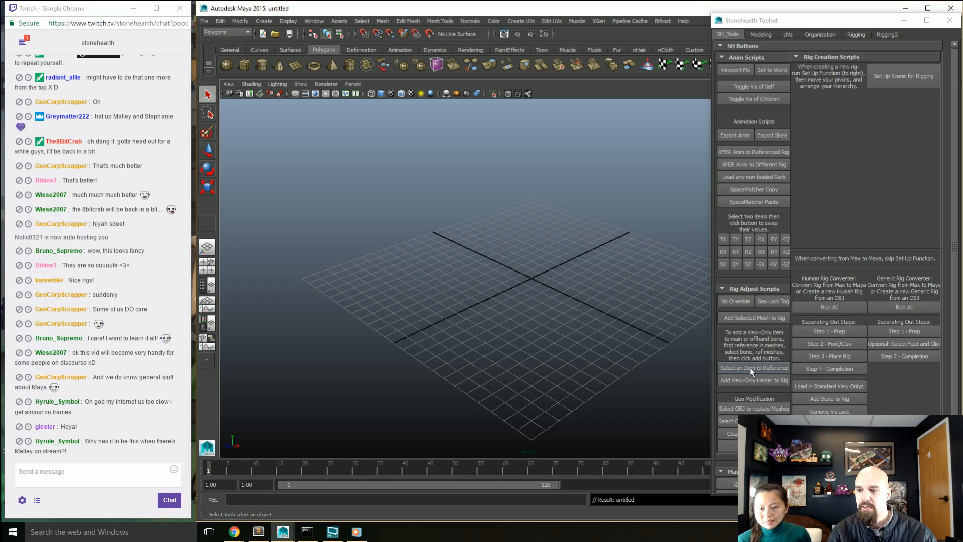
{"action": "left_click", "coordinate": [754, 420]}
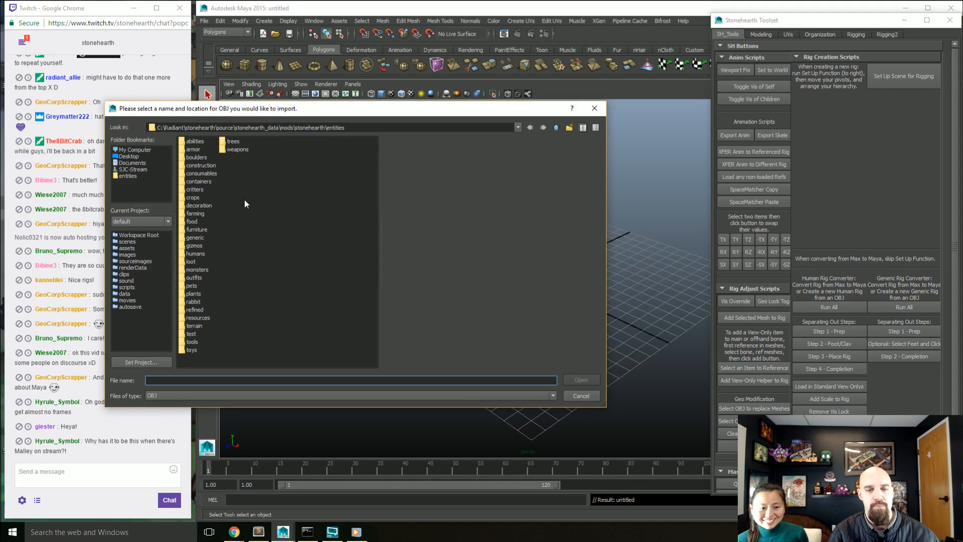
{"action": "left_click", "coordinate": [131, 176]}
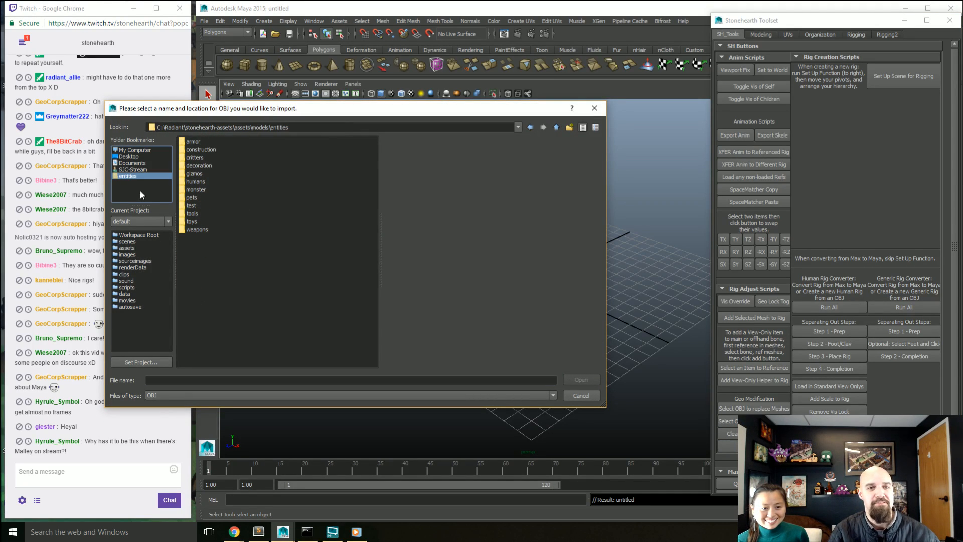
{"action": "double_click", "coordinate": [199, 190]}
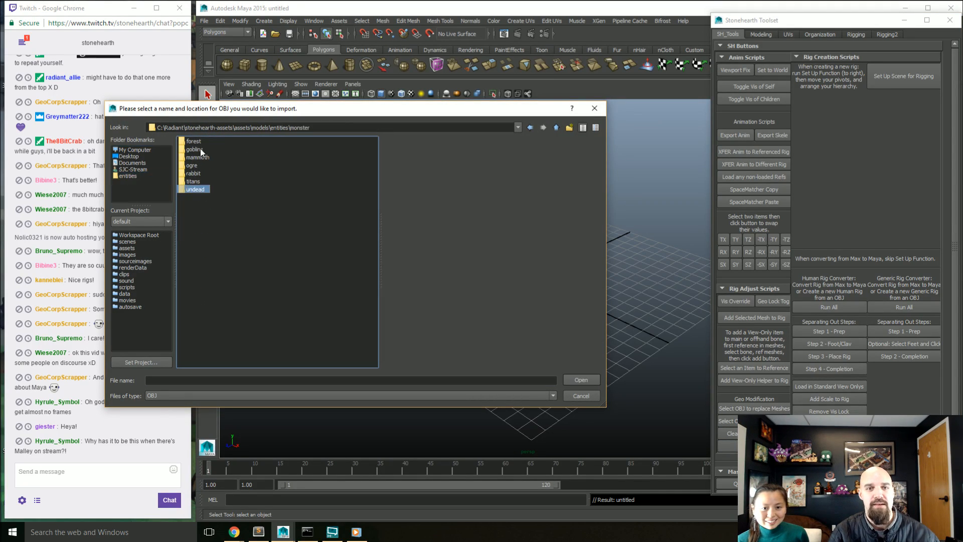
{"action": "double_click", "coordinate": [200, 144]}
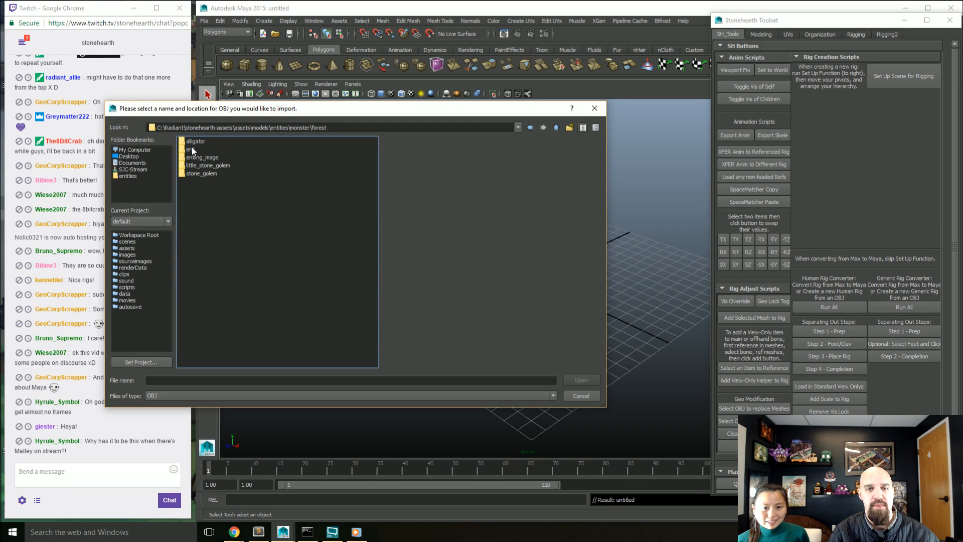
{"action": "double_click", "coordinate": [201, 166]}
{"action": "double_click", "coordinate": [193, 157]}
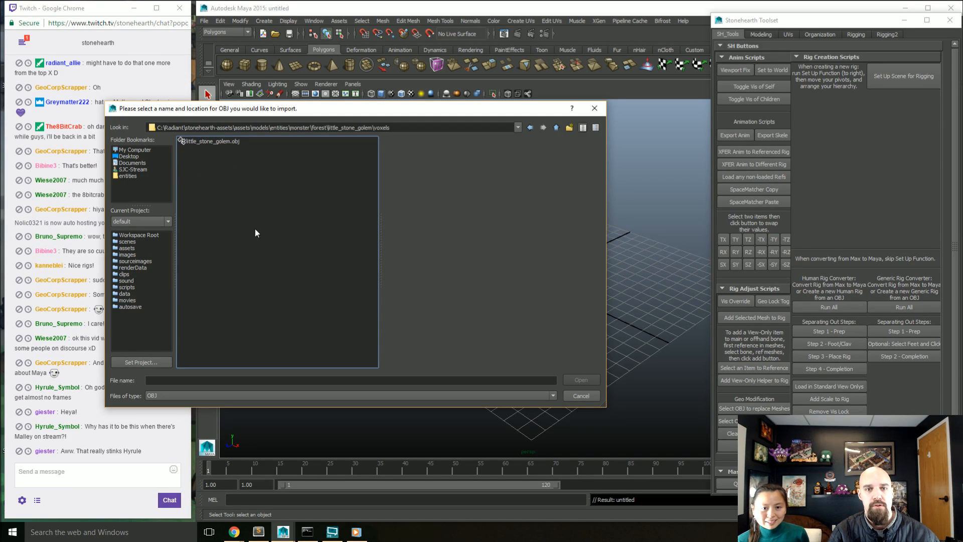
{"action": "left_click", "coordinate": [224, 142]}
{"action": "left_click", "coordinate": [577, 380]}
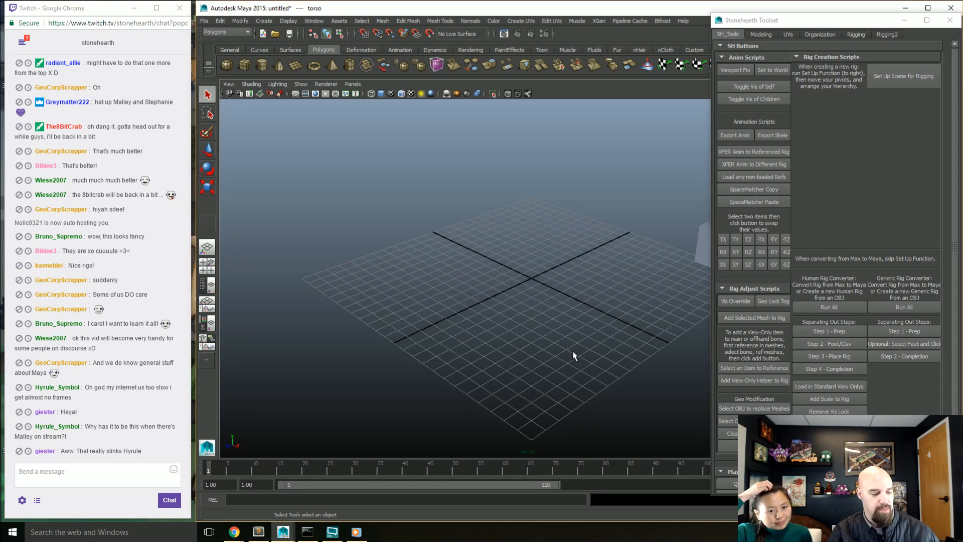
Step: Check the right foot's pivot on the imported golem and run Set Up Scene for Rigging
{"action": "left_click_drag", "start_coordinate": [565, 334], "coordinate": [531, 337], "text": "alt"}
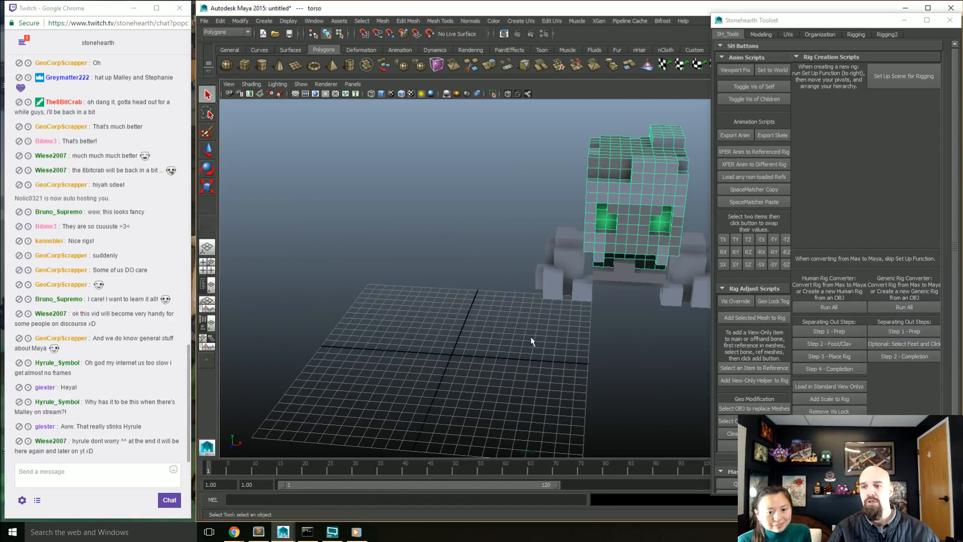
{"action": "left_click", "coordinate": [574, 322]}
{"action": "key", "text": "w"}
{"action": "left_click_drag", "start_coordinate": [560, 364], "coordinate": [564, 348], "text": "alt"}
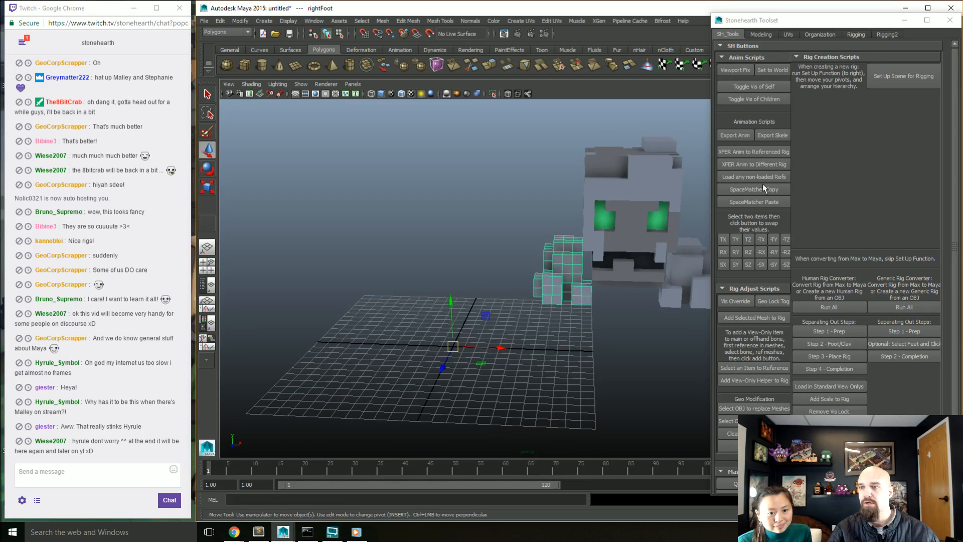
{"action": "left_click", "coordinate": [882, 83]}
Step: Check the pivots of the right foot, left foot, torso and pelvis one by one, then clear the selection
{"action": "left_click", "coordinate": [571, 268]}
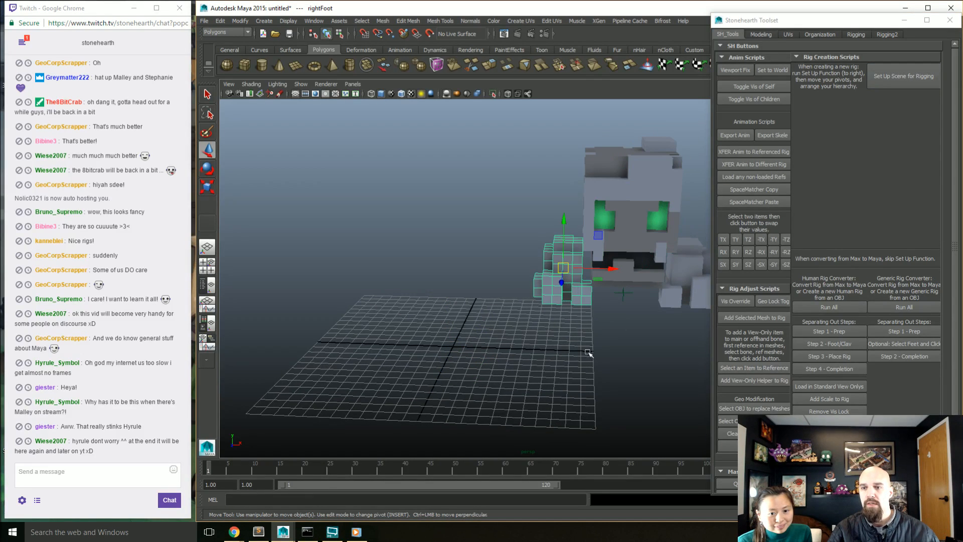
{"action": "left_click_drag", "start_coordinate": [561, 326], "coordinate": [504, 349], "text": "alt"}
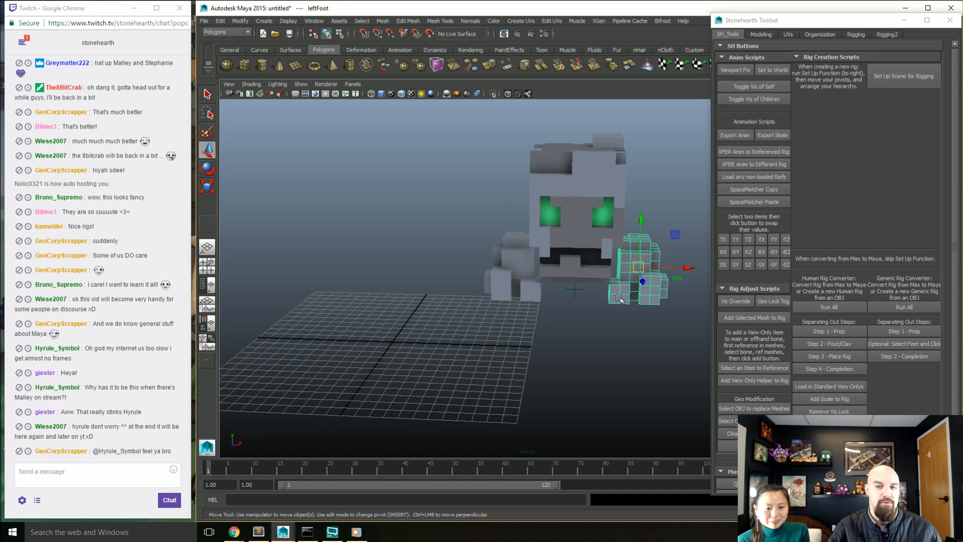
{"action": "left_click", "coordinate": [594, 231]}
{"action": "left_click", "coordinate": [590, 279]}
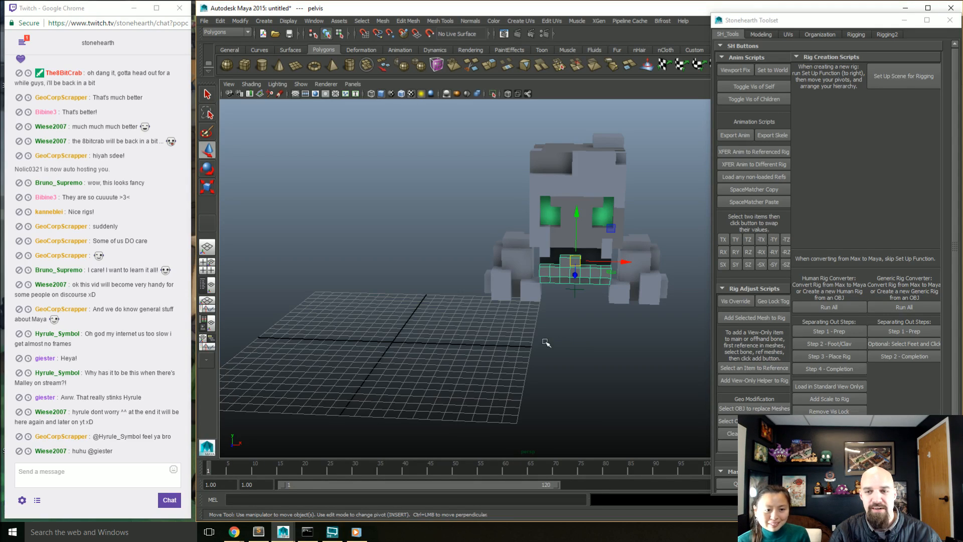
{"action": "left_click", "coordinate": [576, 353]}
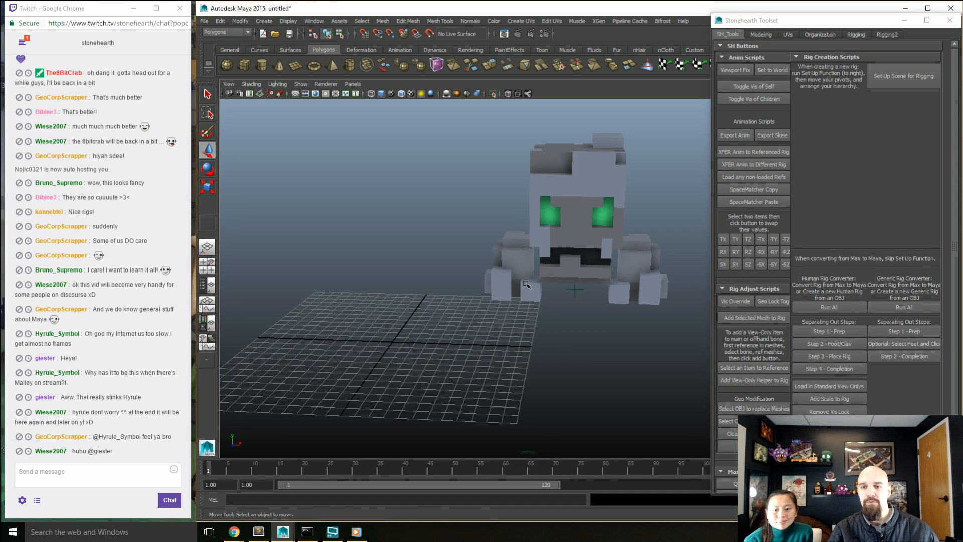
Step: Move the right foot's pivot straight up from its centre to near the top of the foot mesh
{"action": "left_click", "coordinate": [549, 281]}
{"action": "left_click_drag", "start_coordinate": [549, 281], "coordinate": [609, 325], "text": "alt"}
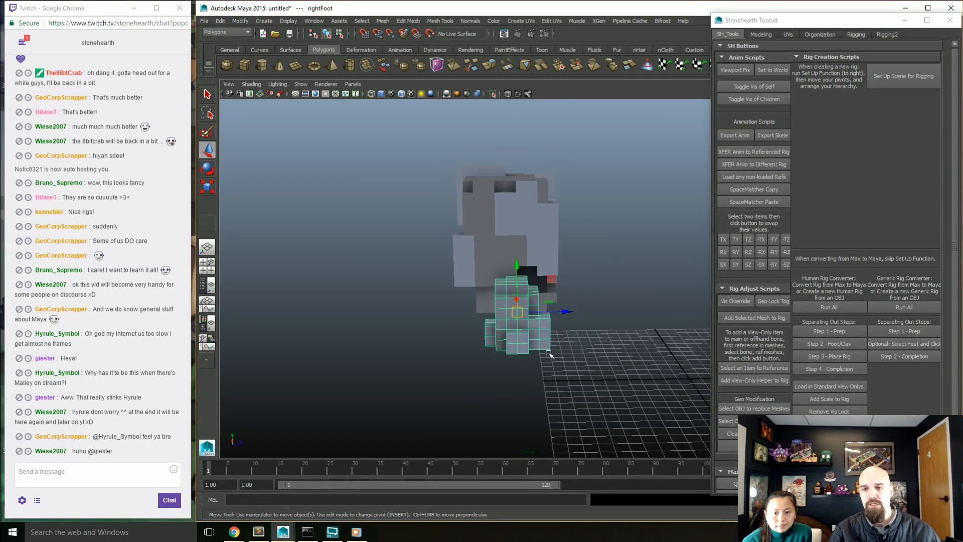
{"action": "left_click_drag", "start_coordinate": [538, 342], "coordinate": [491, 343], "text": "alt"}
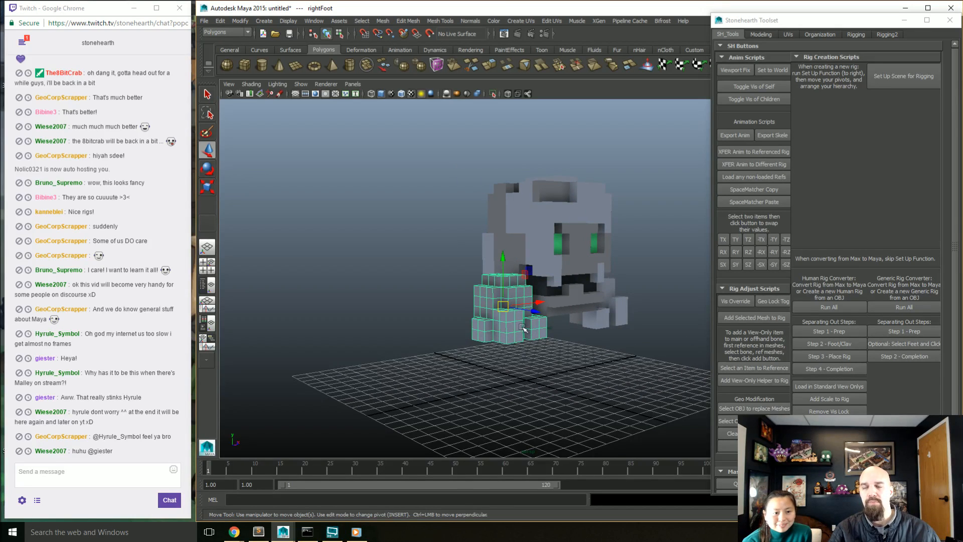
{"action": "left_click_drag", "start_coordinate": [514, 341], "coordinate": [507, 340], "text": "alt"}
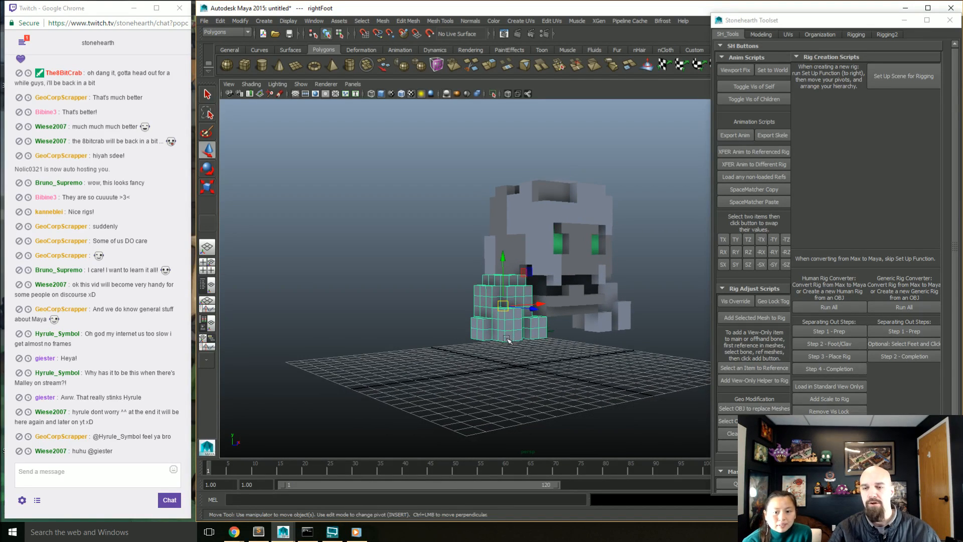
{"action": "key", "text": "Insert"}
{"action": "key", "text": "Insert"}
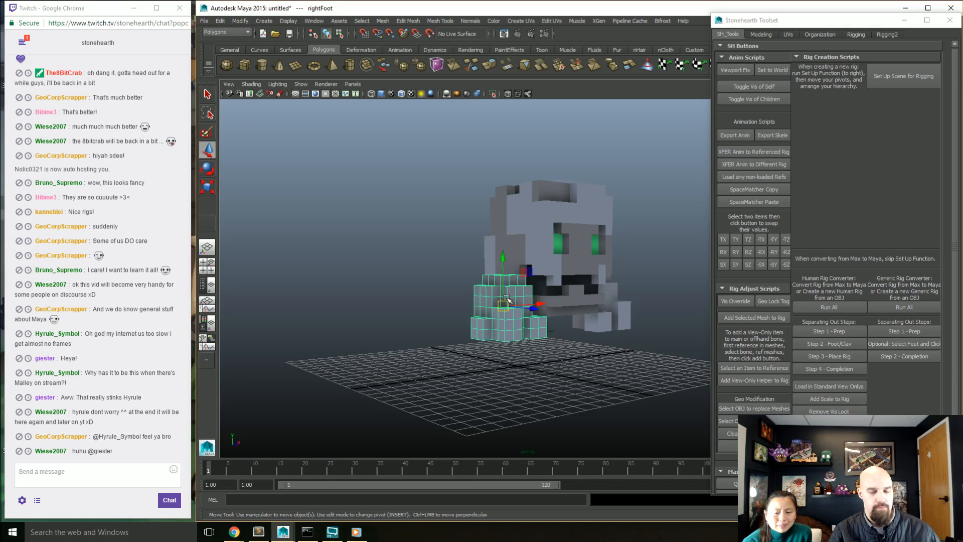
{"action": "key", "text": "Insert"}
{"action": "left_click_drag", "start_coordinate": [502, 281], "coordinate": [504, 258]}
Step: Move the left foot's pivot straight up to near the top of its mesh, matching the right foot
{"action": "key", "text": "Insert"}
{"action": "left_click_drag", "start_coordinate": [597, 335], "coordinate": [590, 308], "text": "alt"}
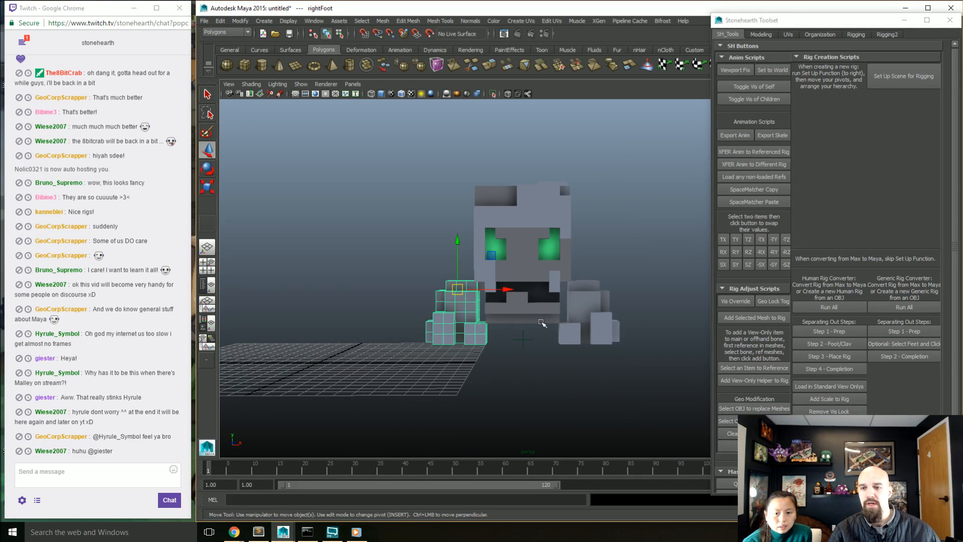
{"action": "left_click", "coordinate": [590, 307]}
{"action": "key", "text": "Insert"}
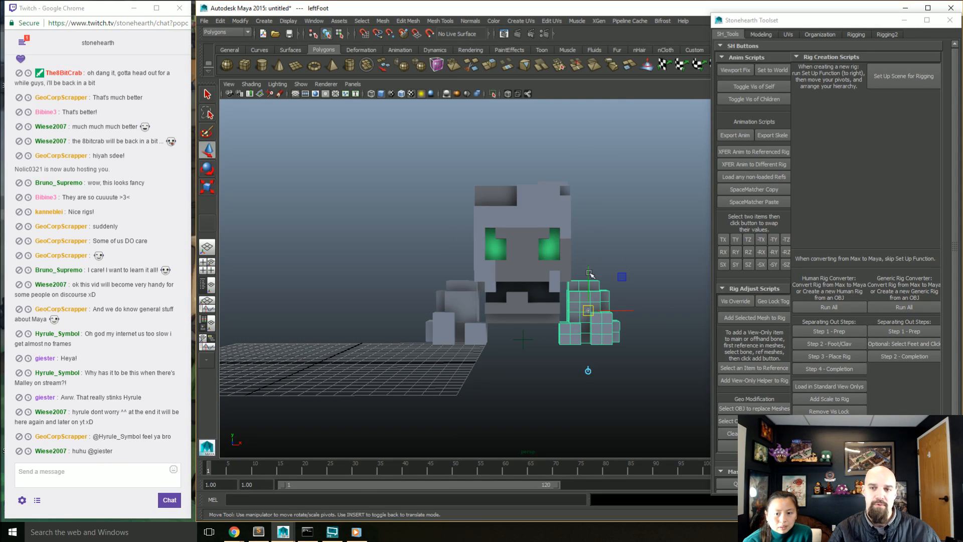
{"action": "left_click_drag", "start_coordinate": [589, 273], "coordinate": [590, 245]}
{"action": "key", "text": "Insert"}
Step: Lower the torso's pivot from its centre towards the base of the torso
{"action": "left_click", "coordinate": [532, 263]}
{"action": "left_click_drag", "start_coordinate": [527, 308], "coordinate": [570, 301], "text": "alt"}
{"action": "key", "text": "Insert"}
{"action": "left_click_drag", "start_coordinate": [511, 210], "coordinate": [512, 257]}
{"action": "key", "text": "Insert"}
Step: Raise the pelvis's pivot straight up to near the top of the pelvis mesh
{"action": "left_click", "coordinate": [529, 316]}
{"action": "left_click_drag", "start_coordinate": [529, 316], "coordinate": [521, 271], "text": "alt"}
{"action": "key", "text": "Insert"}
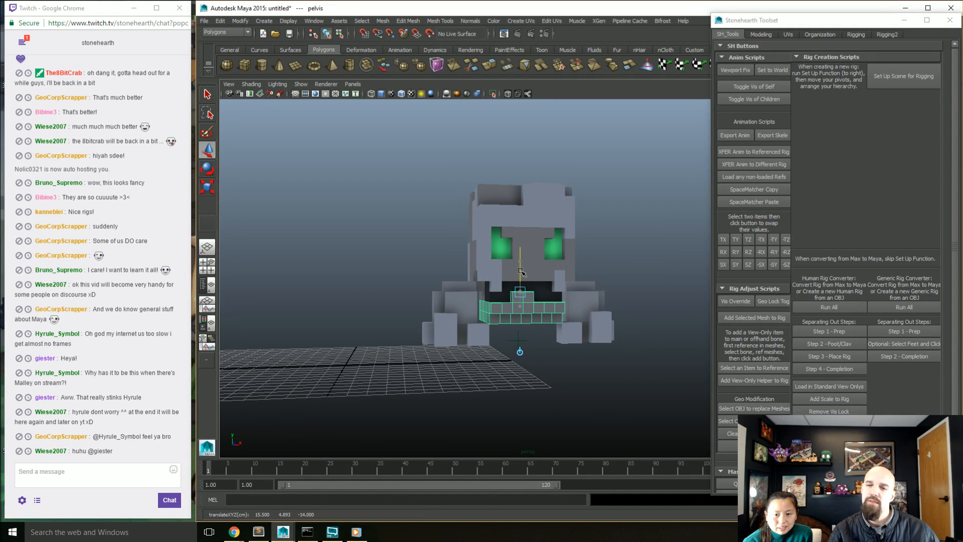
Step: Leave pivot editing and select the right foot, left foot, torso and pelvis in turn to check their pivots
{"action": "key", "text": "Insert"}
{"action": "left_click_drag", "start_coordinate": [520, 372], "coordinate": [539, 389], "text": "alt"}
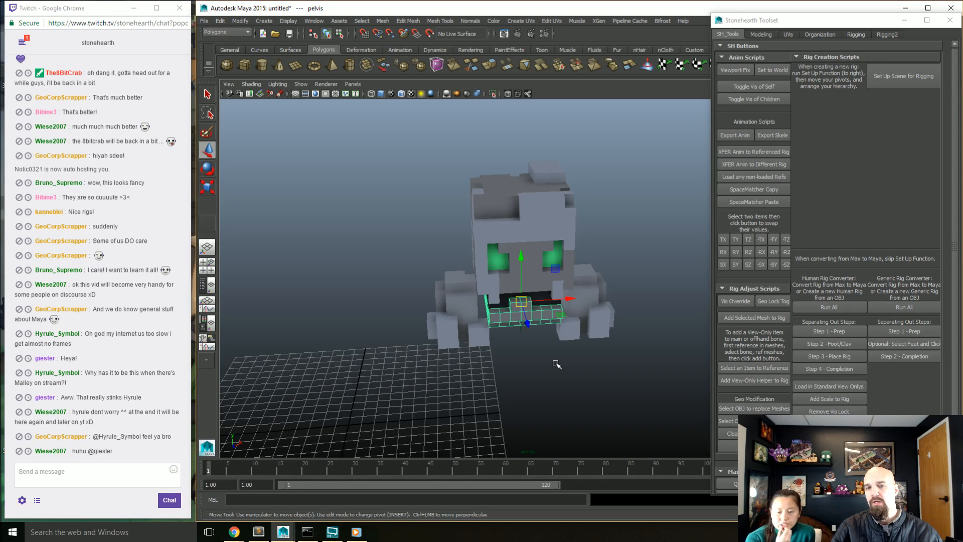
{"action": "left_click", "coordinate": [466, 324]}
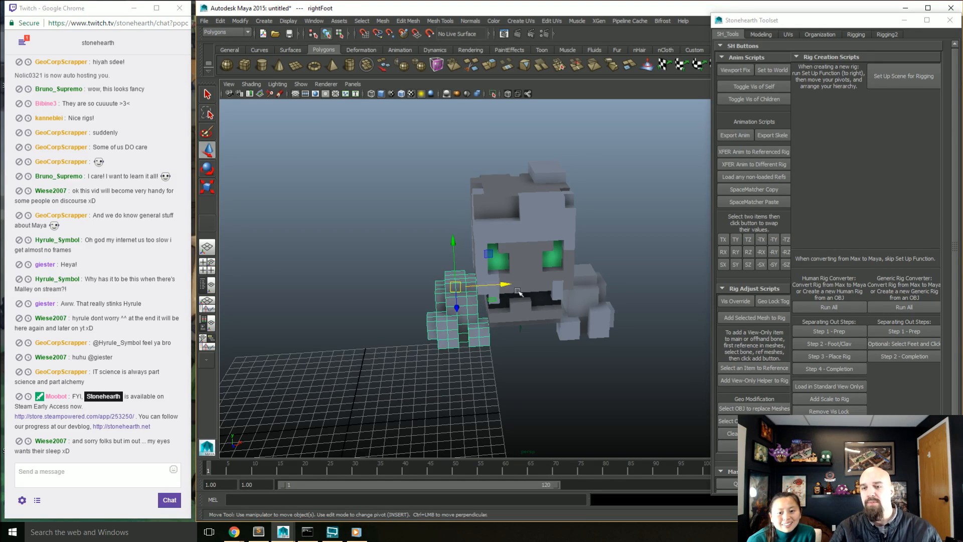
{"action": "left_click_drag", "start_coordinate": [505, 375], "coordinate": [516, 354], "text": "alt"}
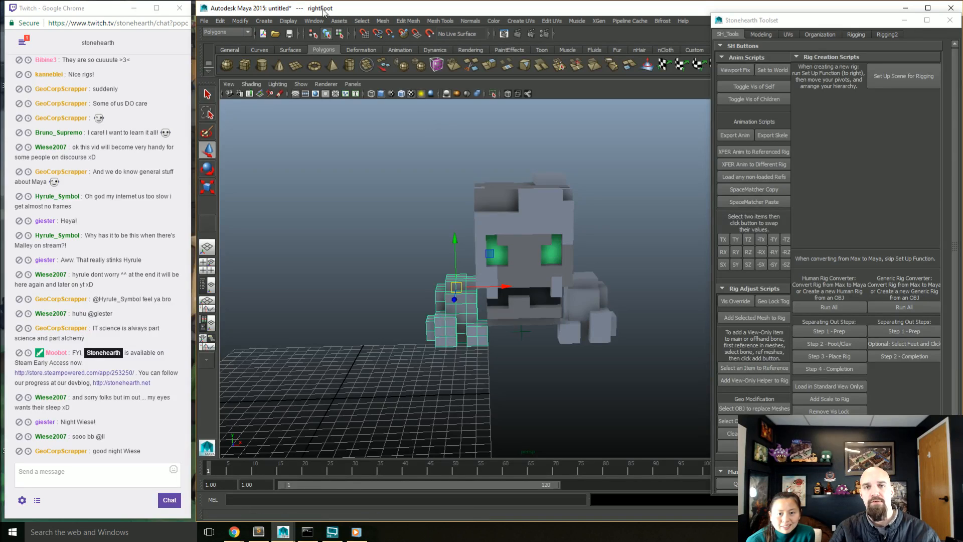
{"action": "left_click", "coordinate": [565, 321]}
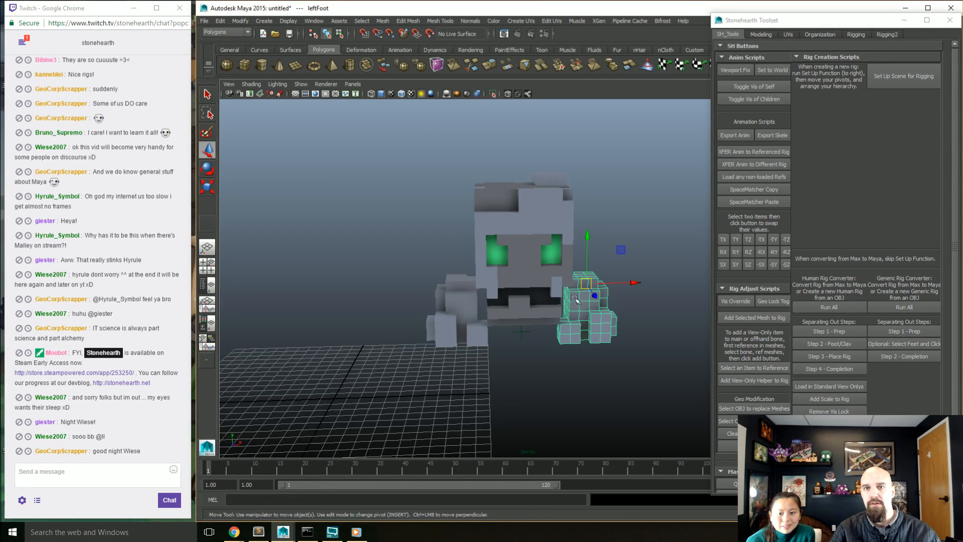
{"action": "left_click", "coordinate": [526, 235]}
{"action": "left_click", "coordinate": [537, 311]}
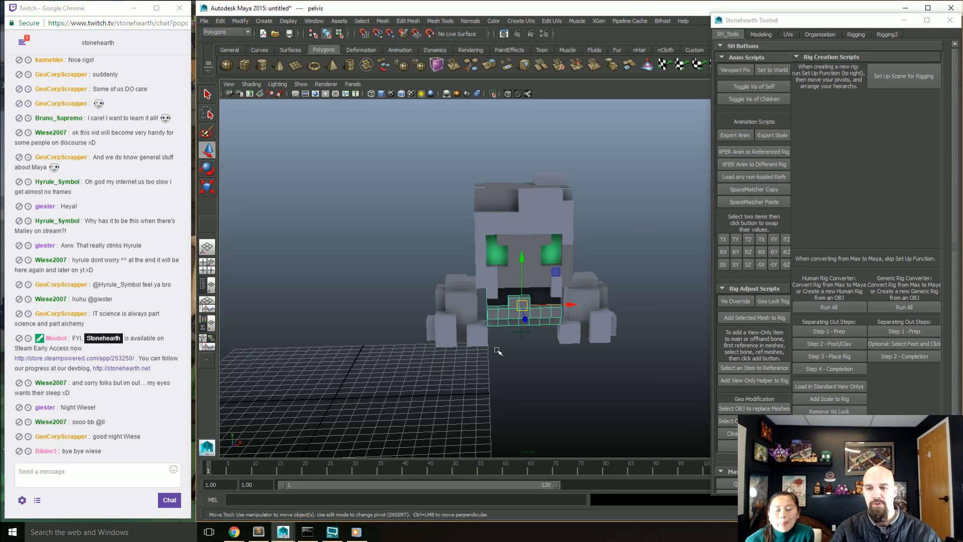
{"action": "left_click", "coordinate": [513, 357]}
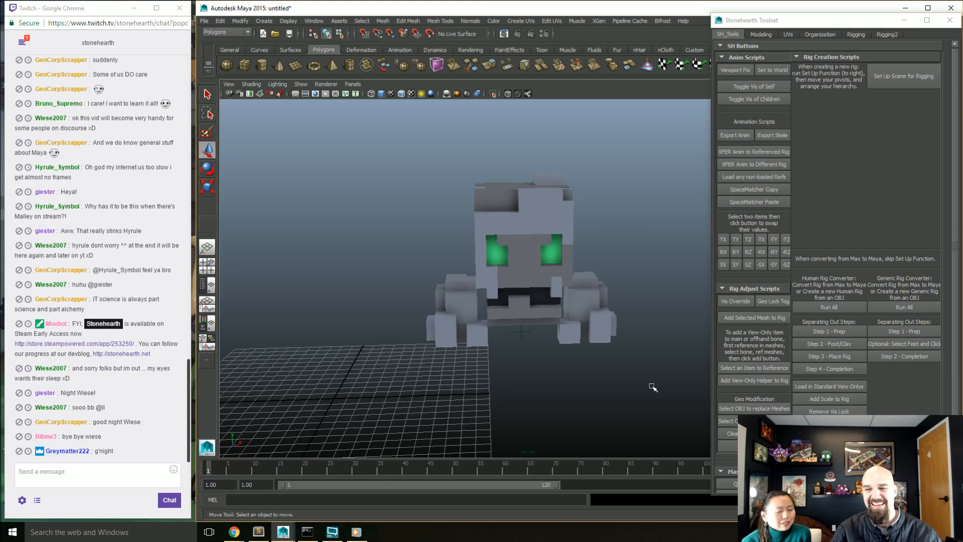
{"action": "left_click", "coordinate": [556, 260]}
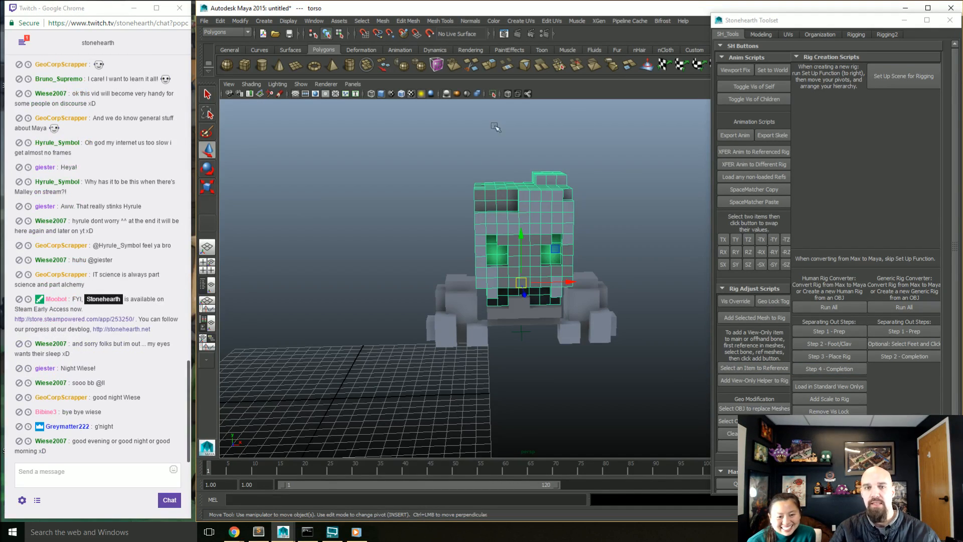
Step: Show the Outliner beside the viewport, expand root and parent torso under pelvis
{"action": "left_click", "coordinate": [207, 285]}
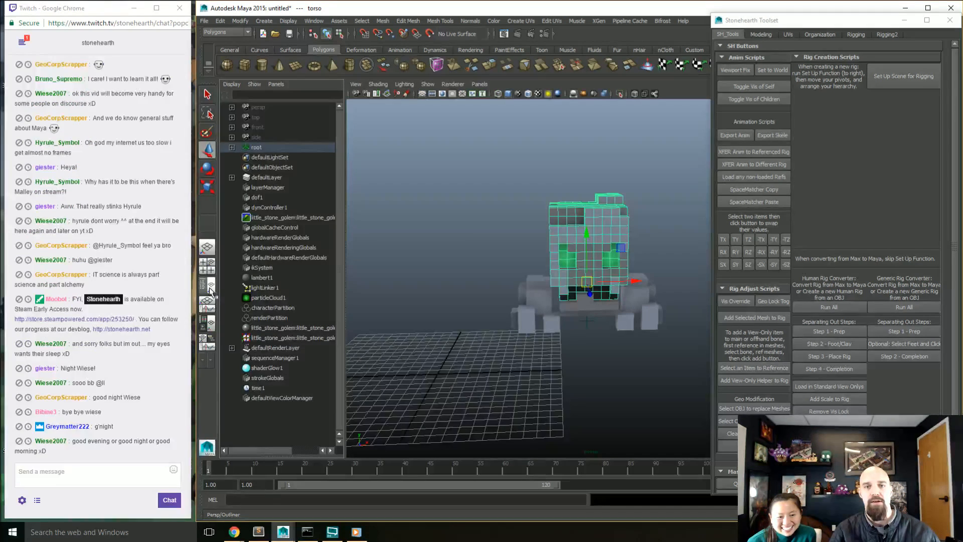
{"action": "left_click", "coordinate": [231, 147]}
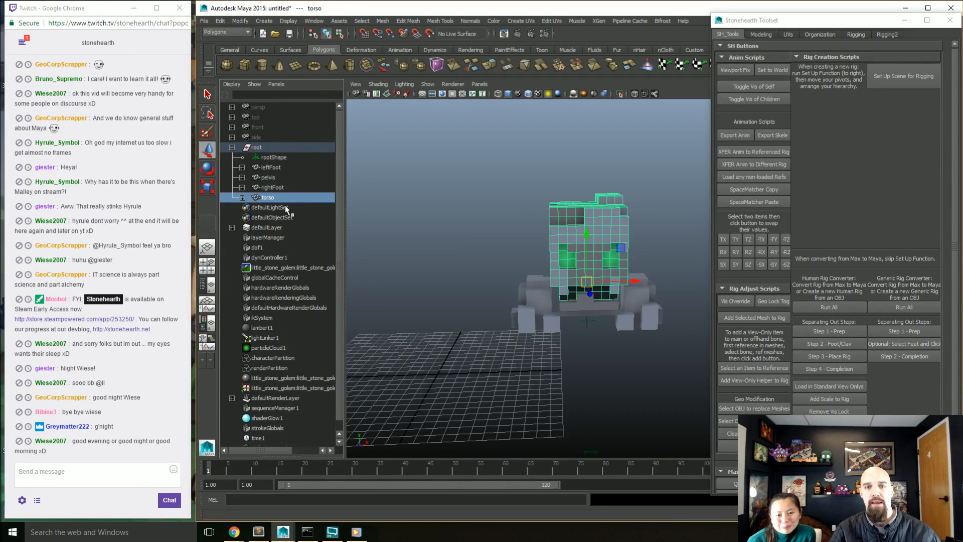
{"action": "left_click", "coordinate": [267, 177]}
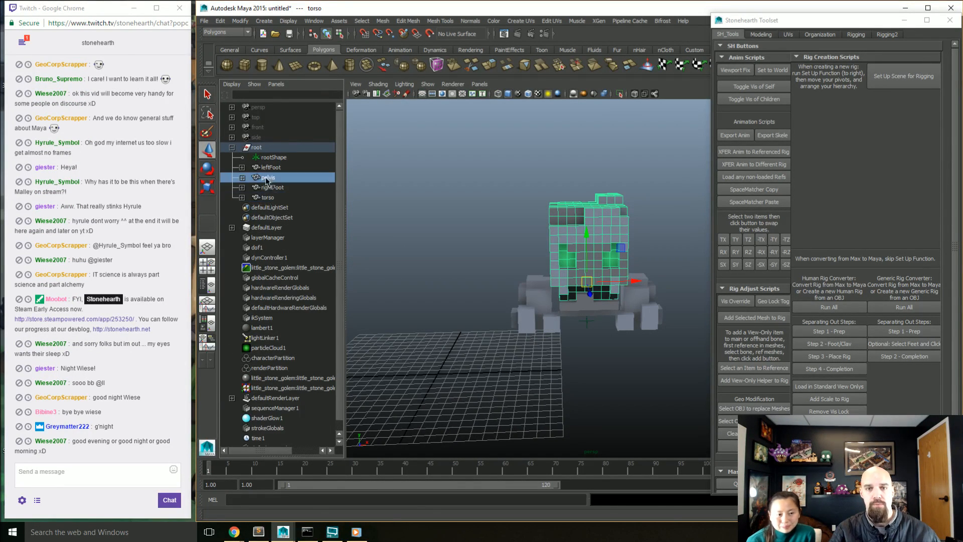
{"action": "left_click", "coordinate": [266, 197], "text": "ctrl"}
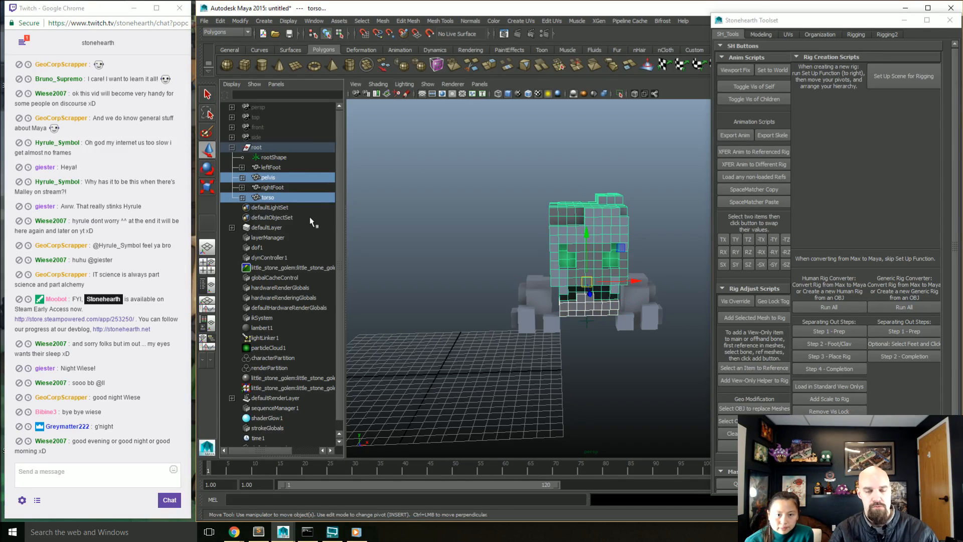
{"action": "left_click", "coordinate": [275, 197]}
{"action": "left_click", "coordinate": [273, 176], "text": "ctrl"}
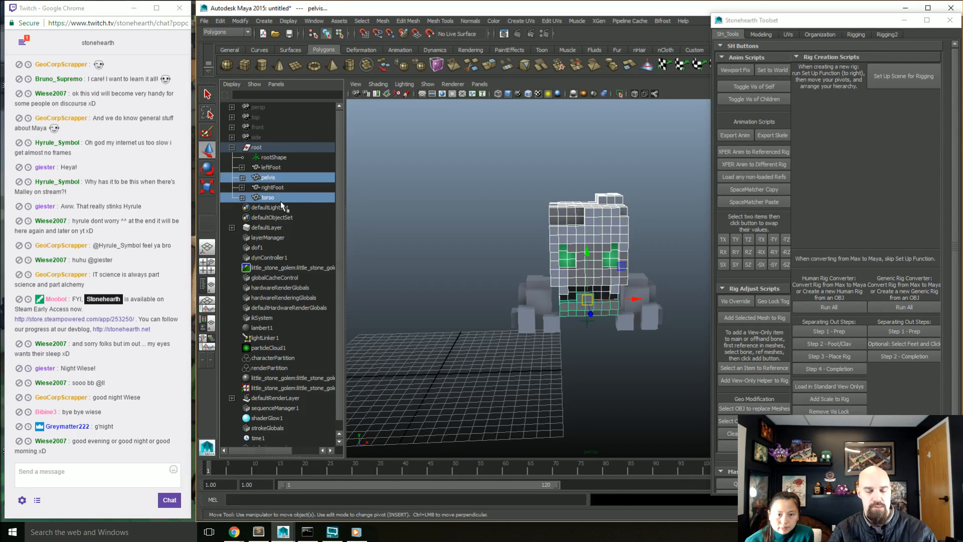
{"action": "key", "text": "p"}
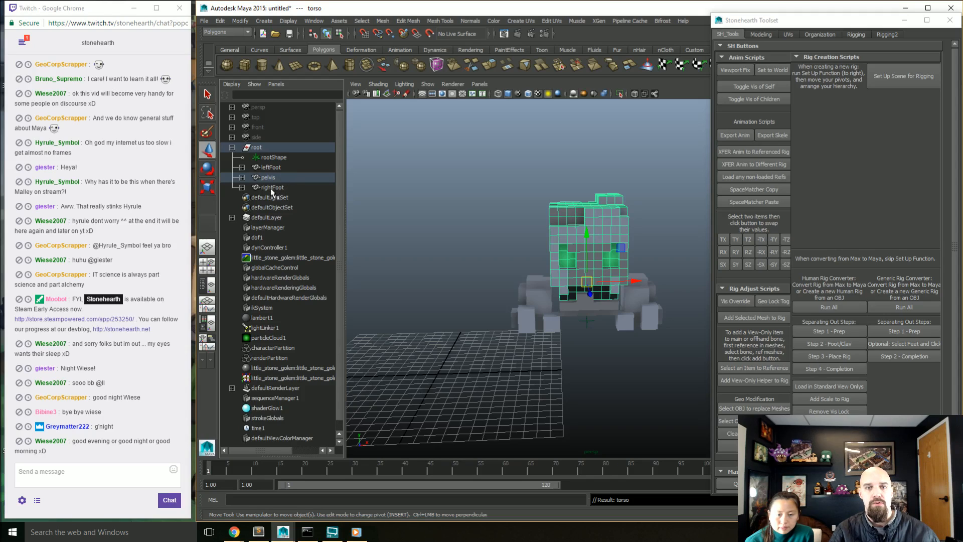
{"action": "left_click", "coordinate": [242, 177]}
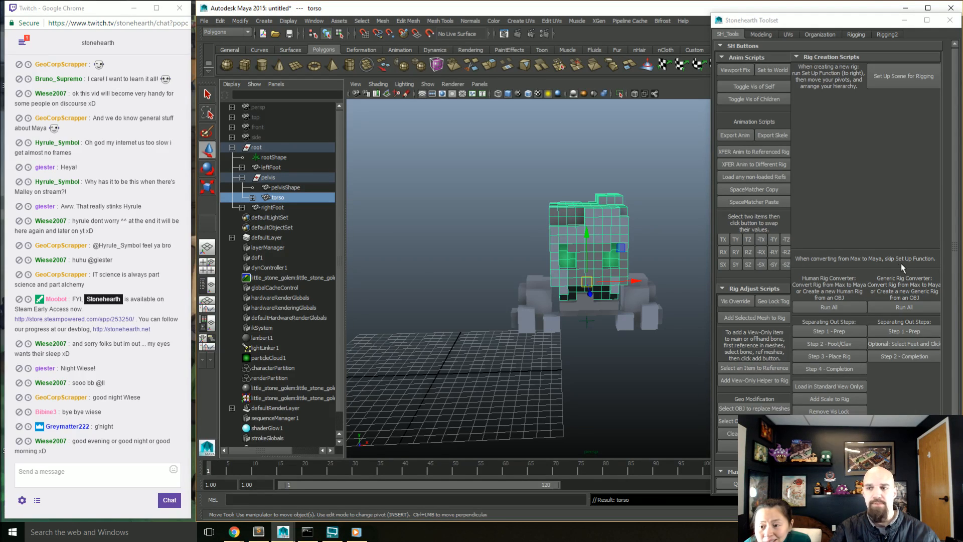
Step: Run the generic rig converter's prep step and browse to entities/monster/forest/little_stone_golem as the new rig's save folder
{"action": "scroll", "coordinate": [891, 260], "scroll_direction": "down", "scroll_amount": 2}
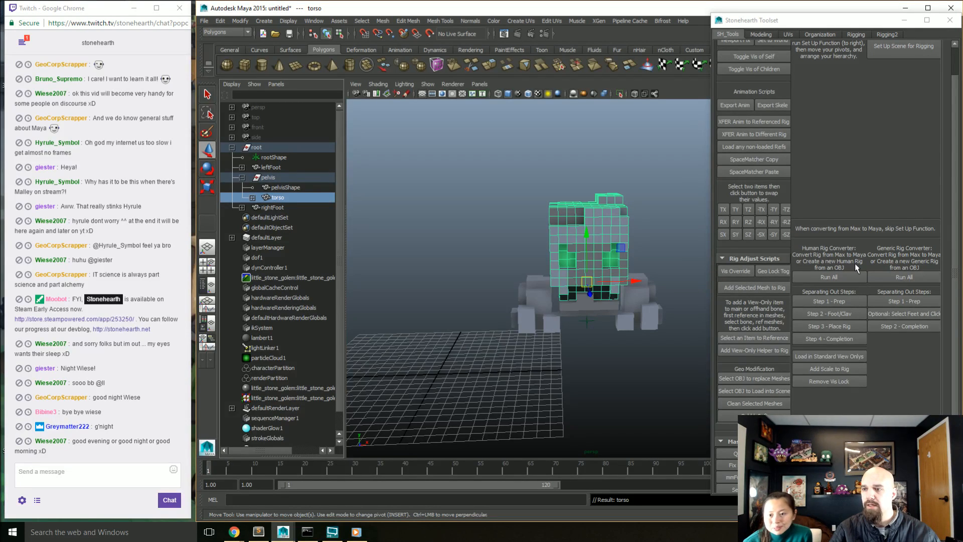
{"action": "left_click", "coordinate": [675, 263]}
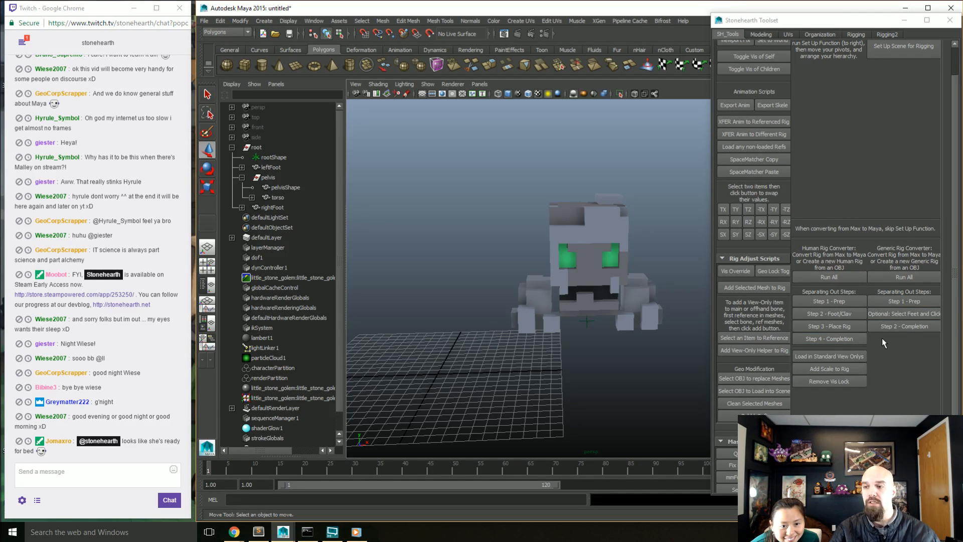
{"action": "left_click", "coordinate": [904, 302]}
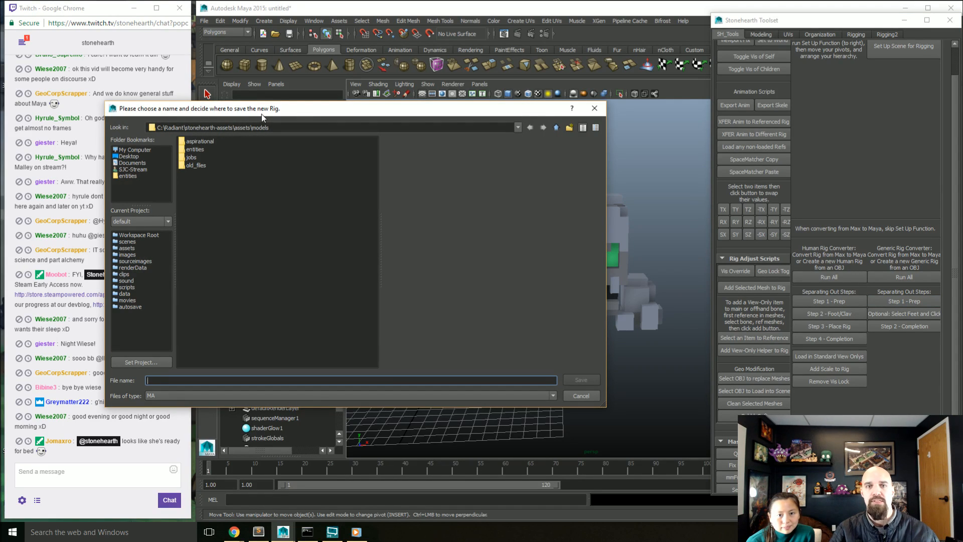
{"action": "double_click", "coordinate": [195, 149]}
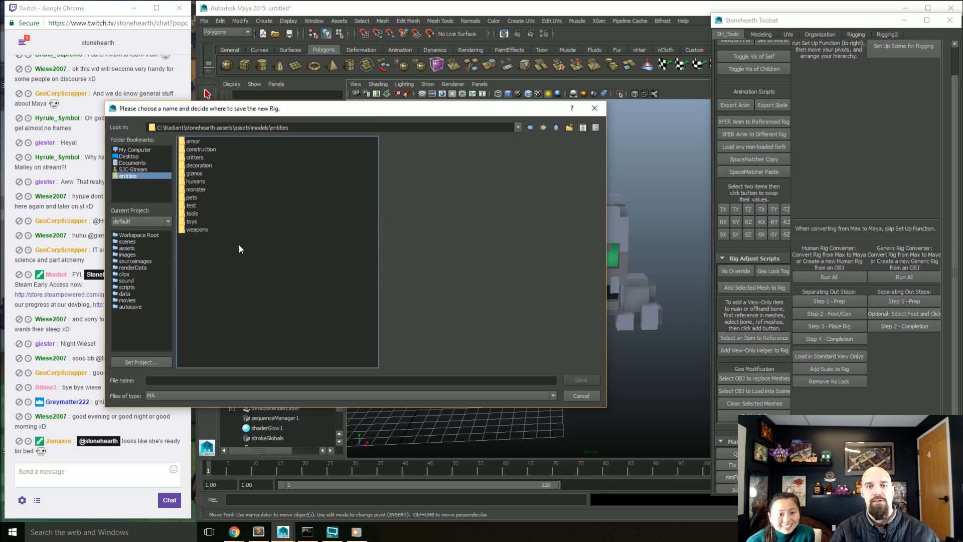
{"action": "double_click", "coordinate": [196, 189]}
{"action": "double_click", "coordinate": [196, 149]}
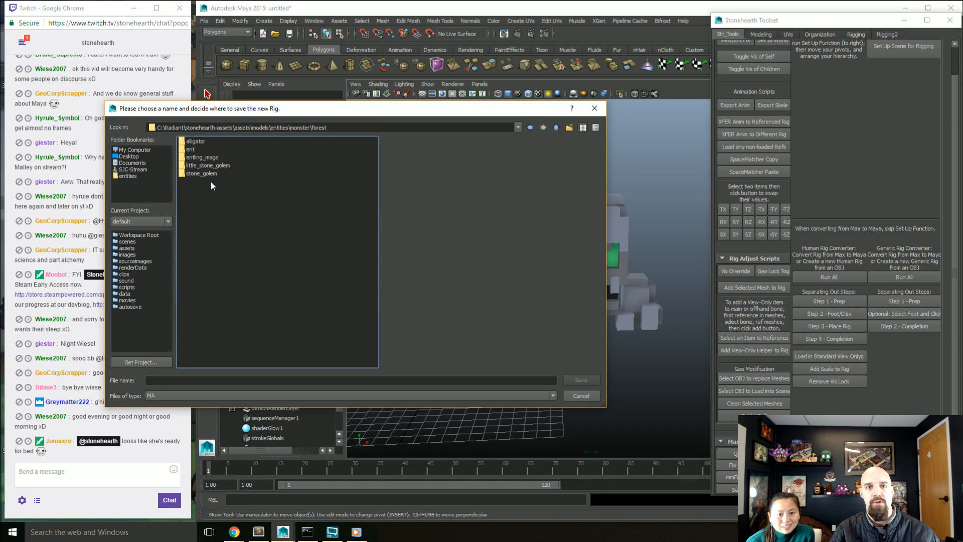
{"action": "double_click", "coordinate": [205, 165]}
Step: Save the new rig as ReferencedAnimRig_little_stone_golem_trash, based on the existing rig file's name
{"action": "left_click", "coordinate": [240, 166]}
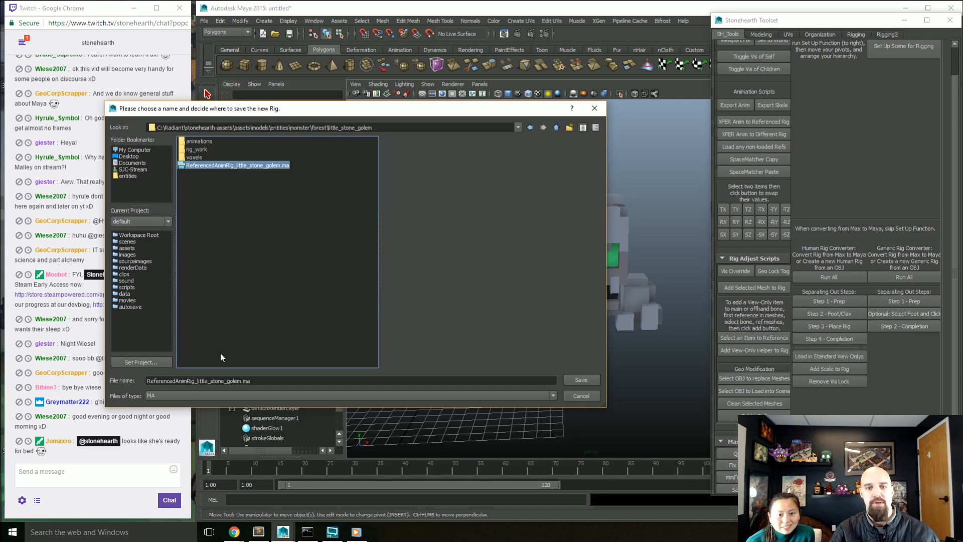
{"action": "left_click_drag", "start_coordinate": [242, 380], "coordinate": [299, 373]}
{"action": "type", "text": "_trash"}
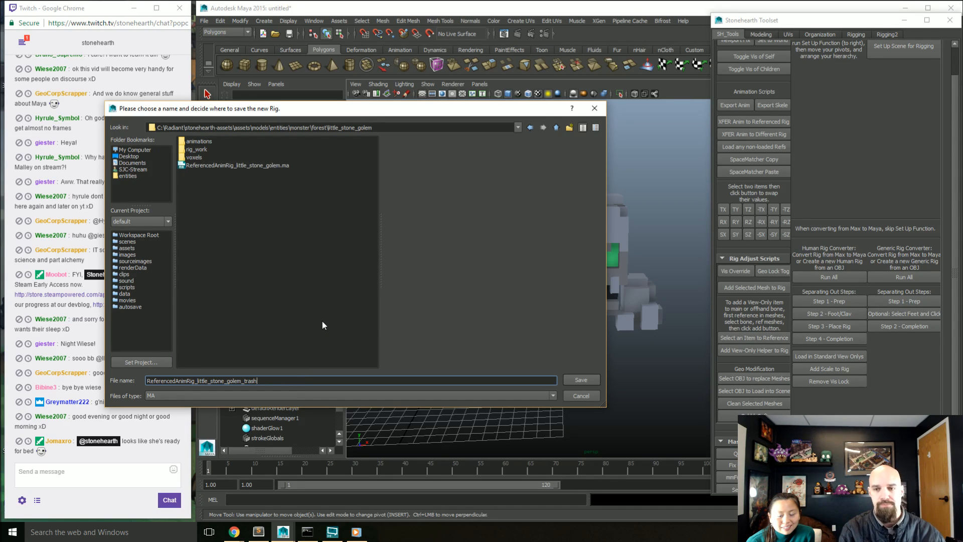
{"action": "key", "text": "Return"}
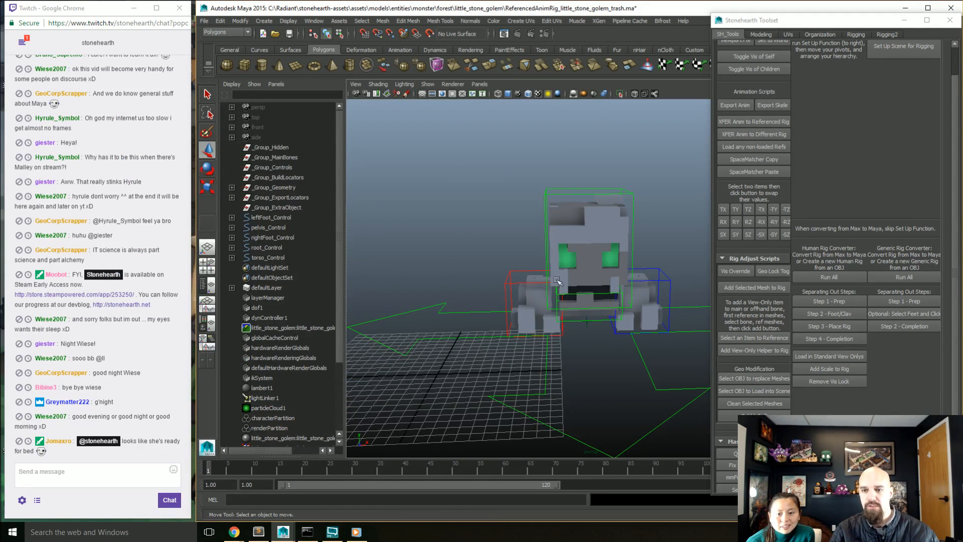
Step: Try moving the right foot control to test the rig, and undo the move
{"action": "left_click", "coordinate": [534, 285]}
{"action": "left_click_drag", "start_coordinate": [535, 285], "coordinate": [549, 253]}
{"action": "key", "text": "ctrl+z"}
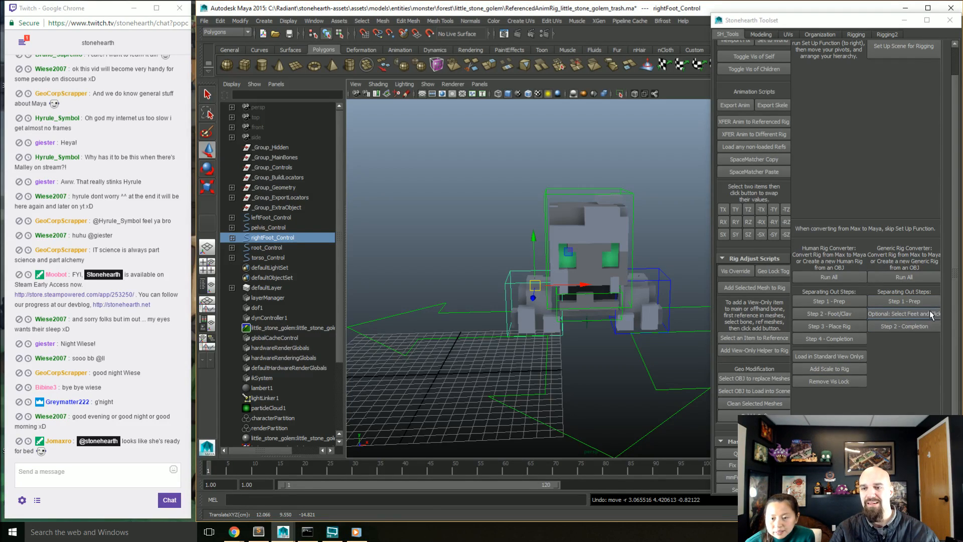
Step: Select the right and left foot meshes and run the generic rig converter's optional feet step to create foot pivot locators
{"action": "left_click", "coordinate": [923, 316]}
{"action": "left_click", "coordinate": [533, 319], "text": "shift"}
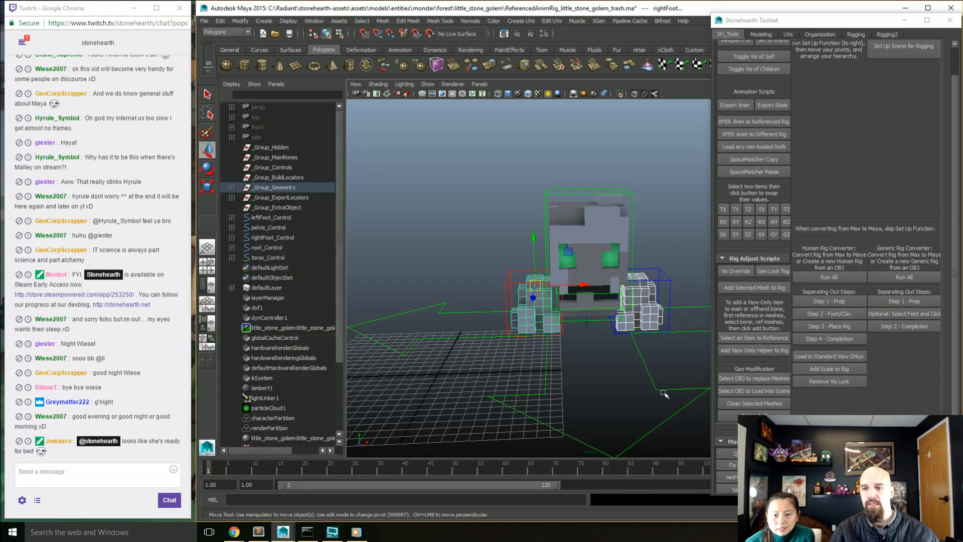
{"action": "left_click", "coordinate": [879, 314]}
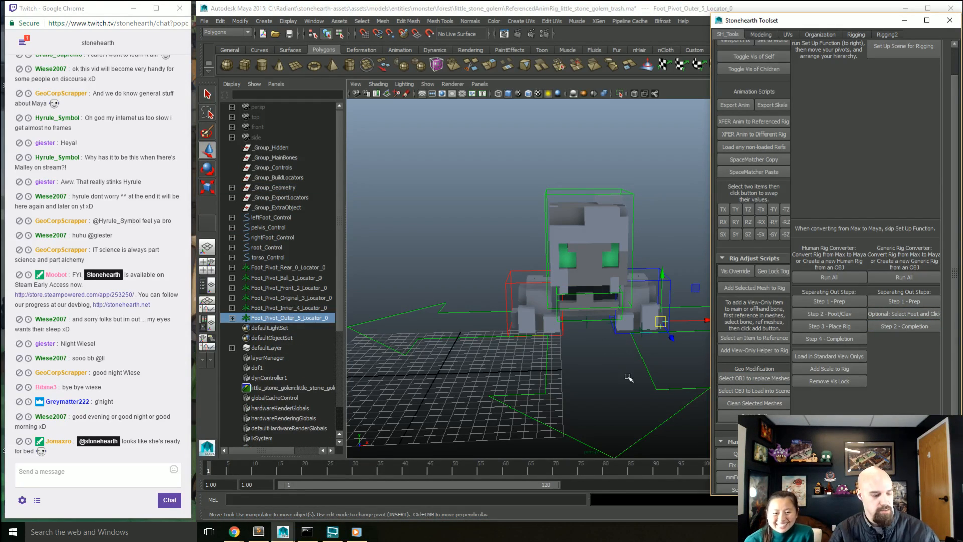
Step: Examine the foot pivot locators from beneath the left foot, selecting the rear, ball, front and outer ones
{"action": "key", "text": "f"}
{"action": "left_click_drag", "start_coordinate": [597, 381], "coordinate": [543, 323], "text": "alt"}
{"action": "scroll", "coordinate": [577, 385], "scroll_direction": "down", "scroll_amount": 3}
{"action": "left_click_drag", "start_coordinate": [597, 295], "coordinate": [570, 292], "text": "alt"}
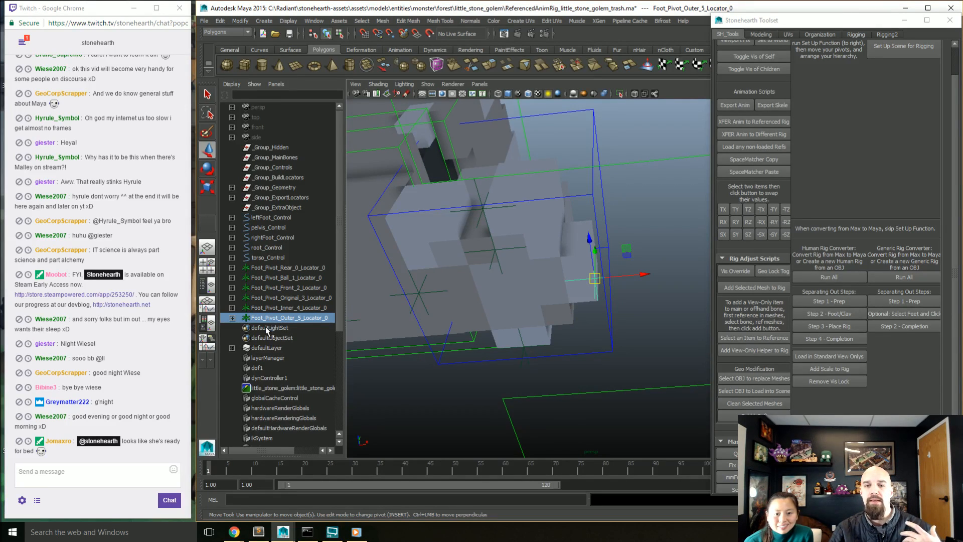
{"action": "left_click_drag", "start_coordinate": [287, 297], "coordinate": [340, 288]}
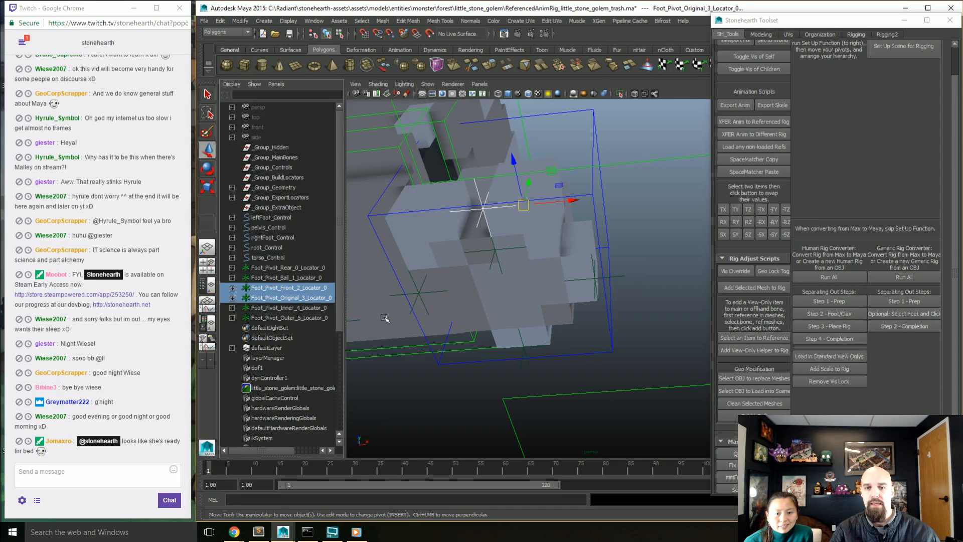
{"action": "left_click", "coordinate": [521, 352]}
{"action": "left_click", "coordinate": [494, 248], "text": "shift"}
{"action": "left_click", "coordinate": [480, 228], "text": "shift"}
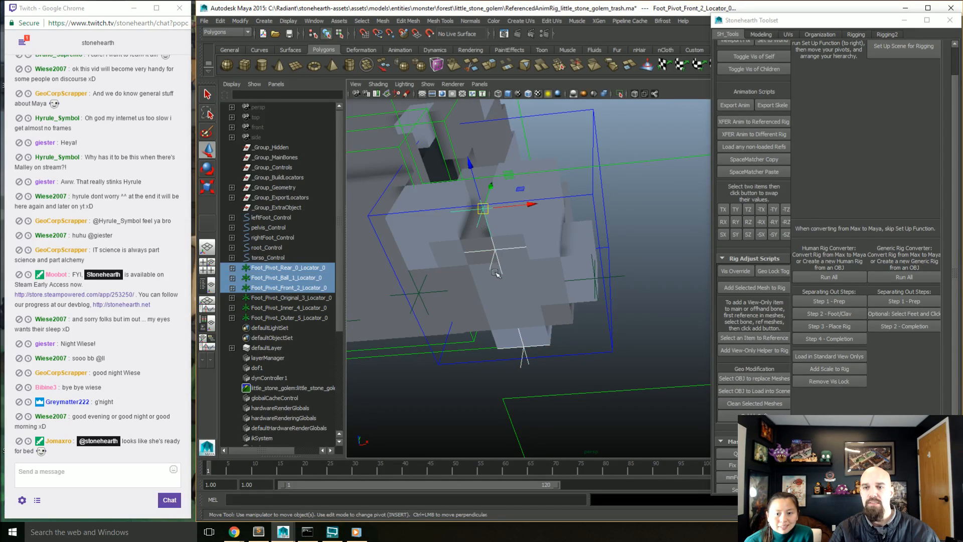
{"action": "left_click_drag", "start_coordinate": [481, 229], "coordinate": [518, 272], "text": "alt"}
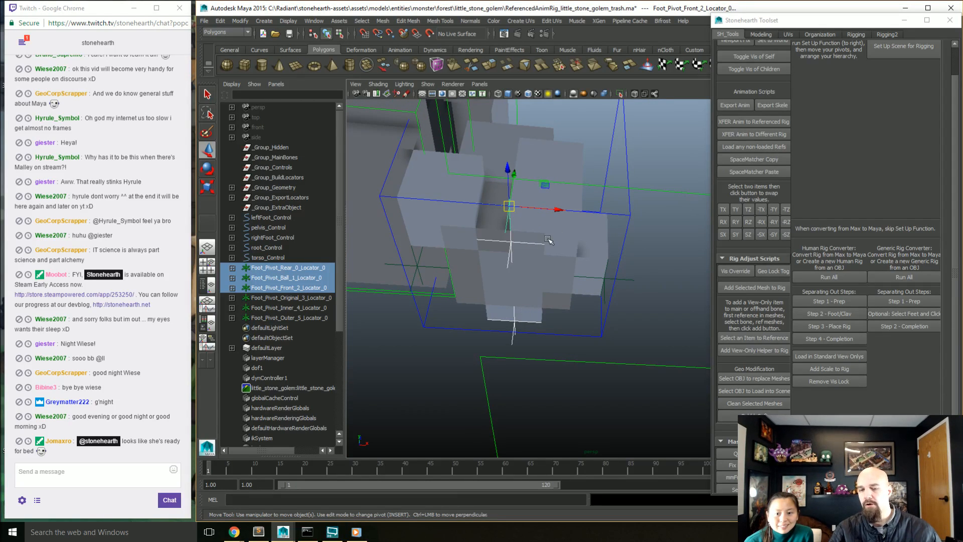
{"action": "left_click", "coordinate": [599, 288]}
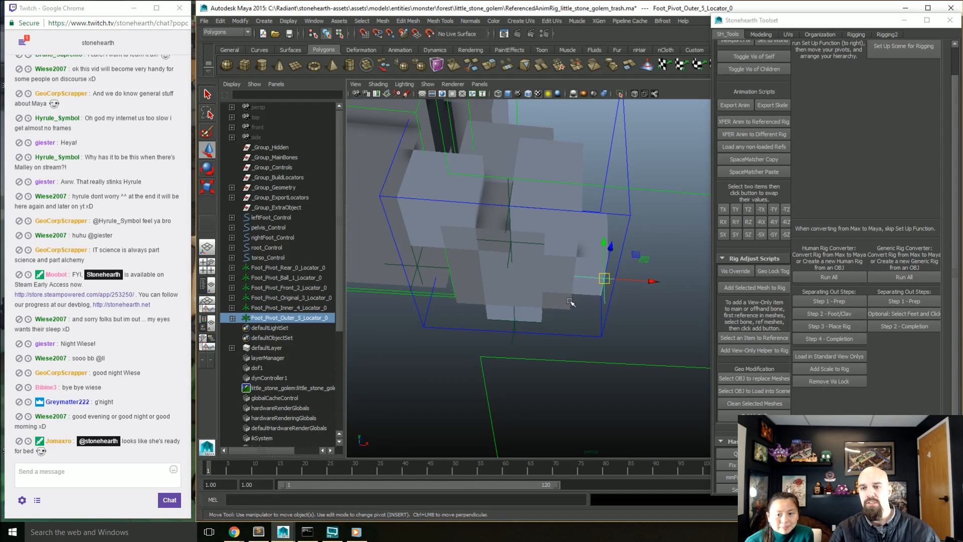
{"action": "left_click_drag", "start_coordinate": [581, 319], "coordinate": [552, 306], "text": "alt"}
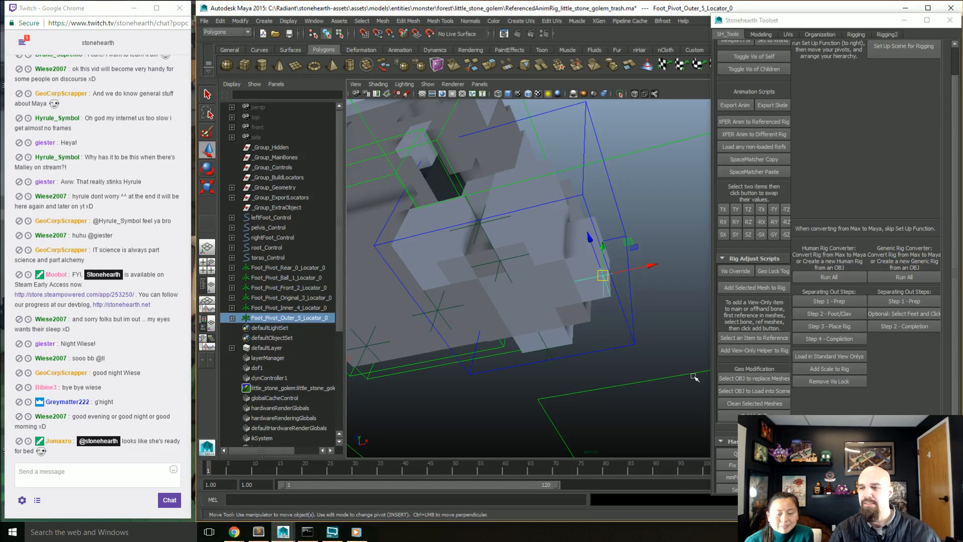
Step: Clear the selection, run the generic rig converter's completion step and inspect the golem's finished rig
{"action": "left_click", "coordinate": [613, 388]}
{"action": "left_click_drag", "start_coordinate": [612, 387], "coordinate": [600, 329], "text": "alt"}
{"action": "scroll", "coordinate": [600, 329], "scroll_direction": "down", "scroll_amount": 6}
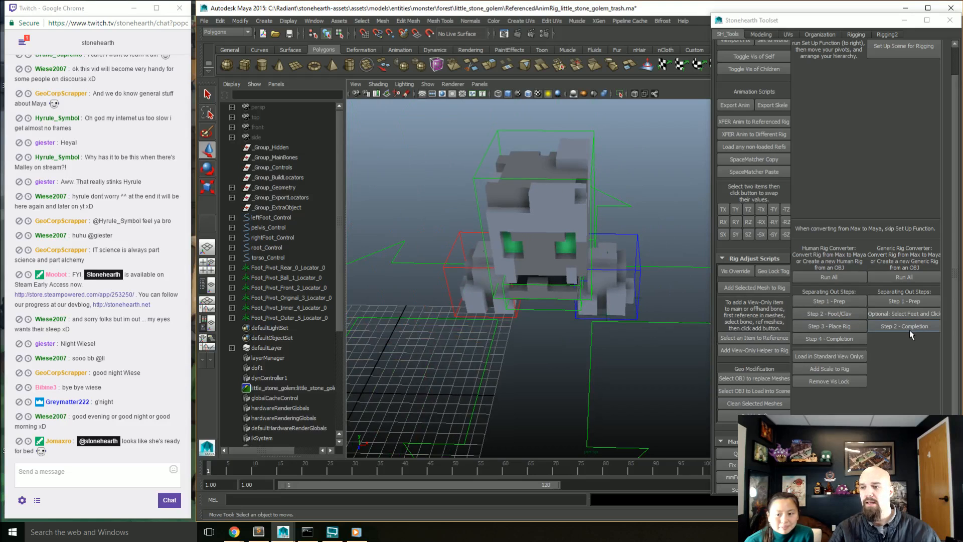
{"action": "left_click", "coordinate": [909, 328]}
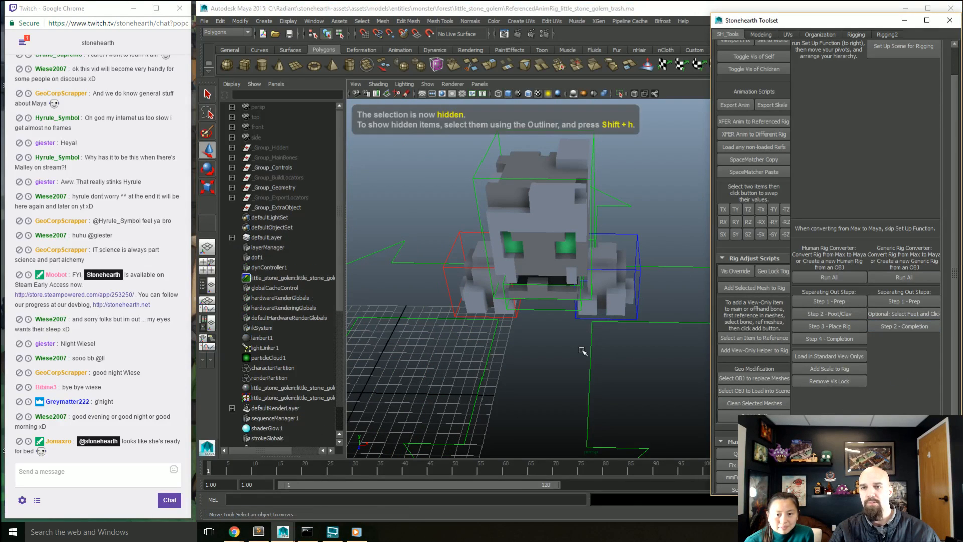
{"action": "left_click_drag", "start_coordinate": [551, 290], "coordinate": [590, 251], "text": "alt"}
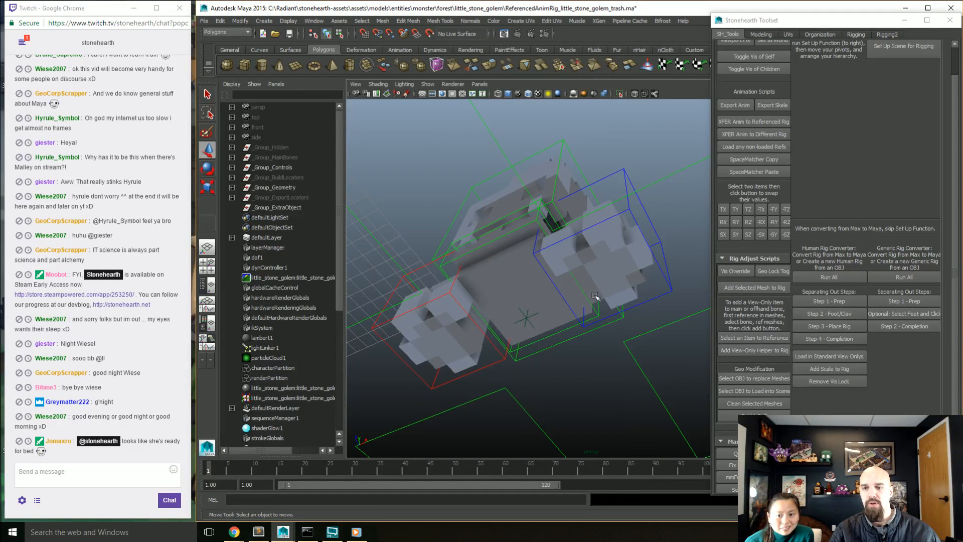
{"action": "left_click_drag", "start_coordinate": [597, 193], "coordinate": [604, 319], "text": "alt"}
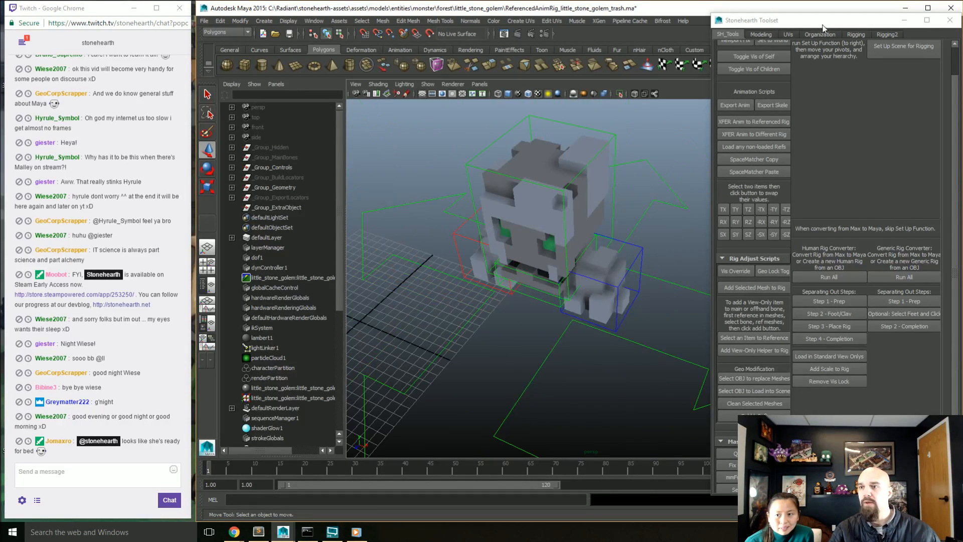
Step: Move the toolset window aside, try the left foot control's Foot Roll attribute, and undo the change
{"action": "left_click_drag", "start_coordinate": [822, 24], "coordinate": [962, 24]}
{"action": "left_click", "coordinate": [638, 271]}
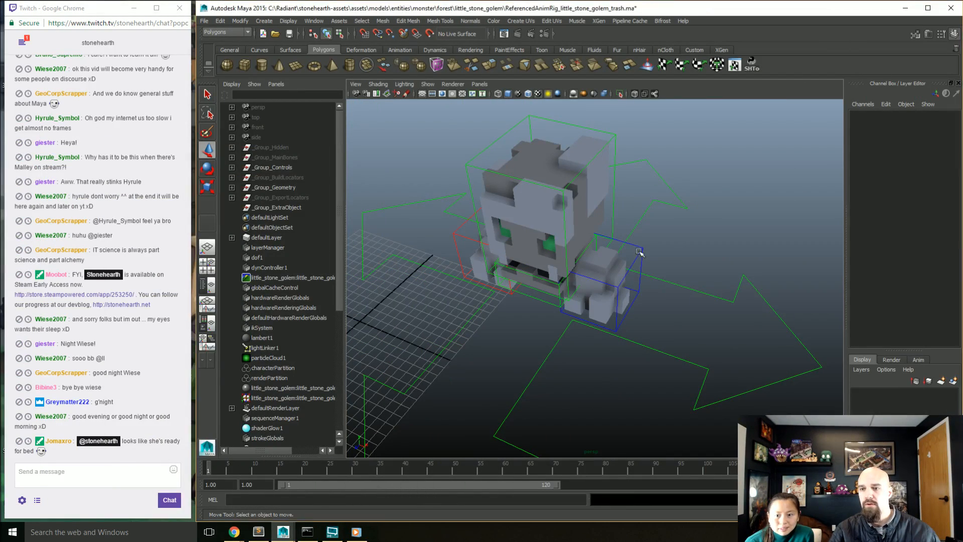
{"action": "left_click_drag", "start_coordinate": [637, 271], "coordinate": [675, 221], "text": "alt"}
{"action": "left_click", "coordinate": [914, 204]}
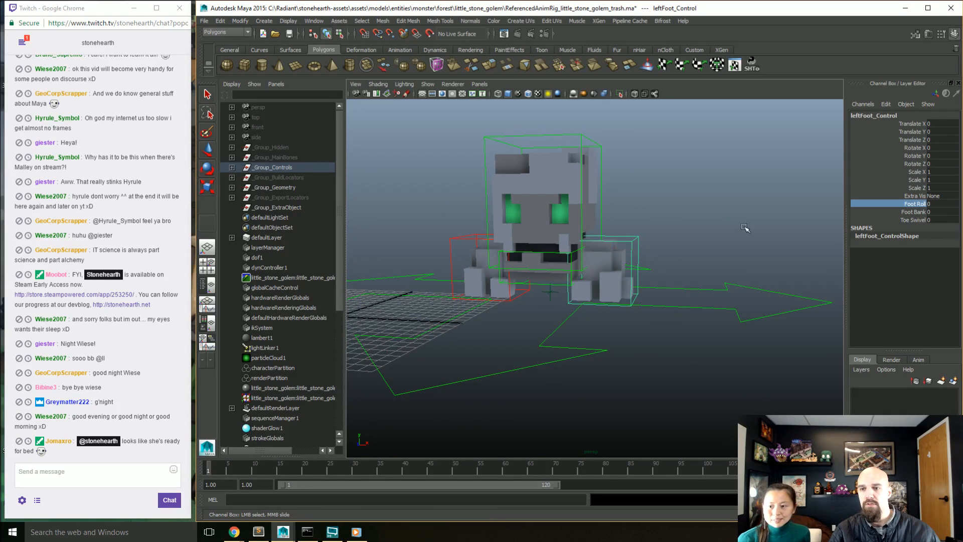
{"action": "middle_click_drag", "start_coordinate": [722, 225], "coordinate": [761, 235]}
{"action": "key", "text": "ctrl+z"}
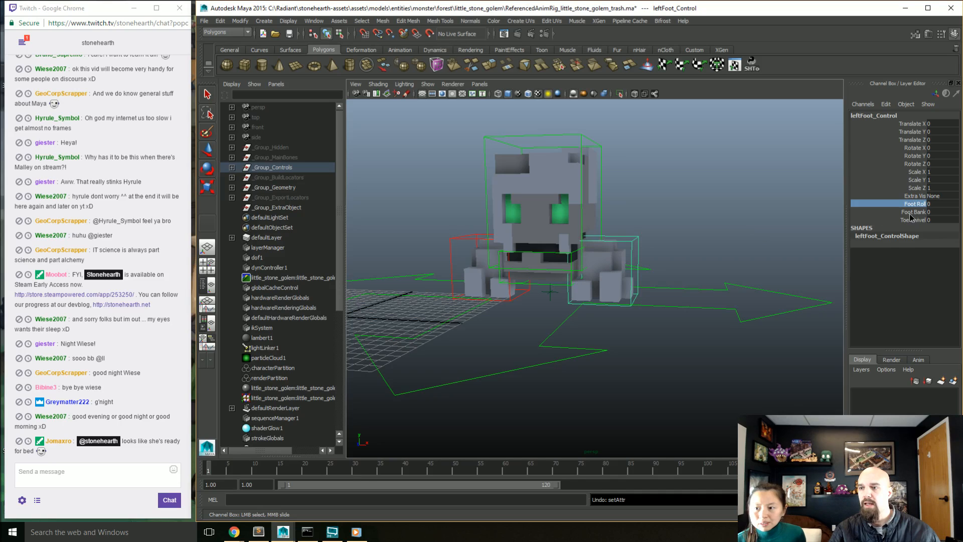
Step: Try the left foot control's Foot Bank and Toe Swivel attributes, undoing each change
{"action": "left_click", "coordinate": [912, 213]}
{"action": "middle_click_drag", "start_coordinate": [691, 239], "coordinate": [696, 239]}
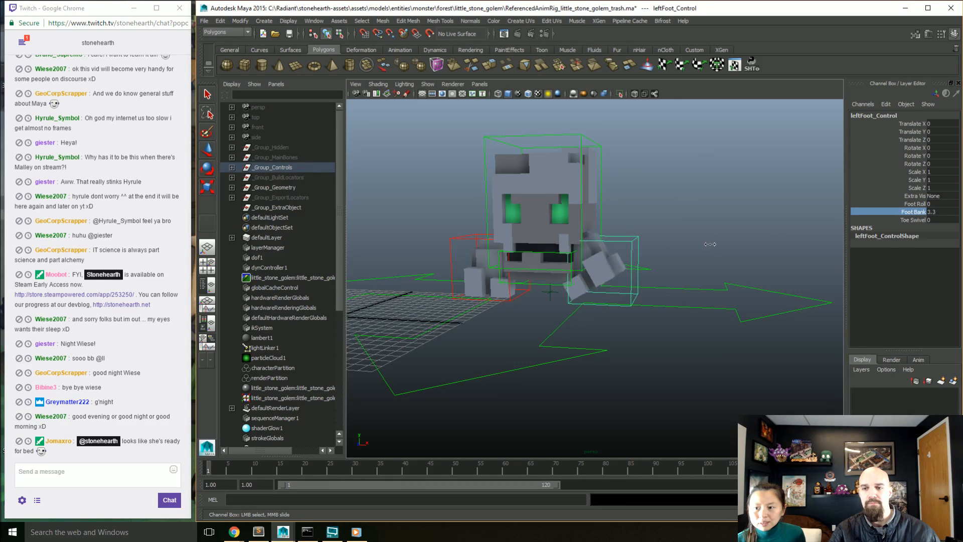
{"action": "key", "text": "ctrl+z"}
{"action": "left_click_drag", "start_coordinate": [704, 251], "coordinate": [803, 244], "text": "alt"}
{"action": "left_click", "coordinate": [896, 220]}
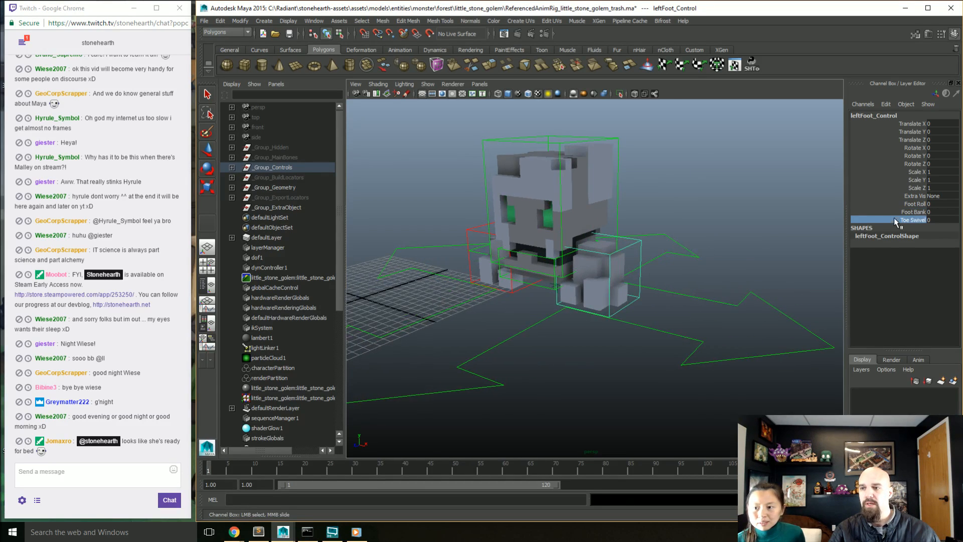
{"action": "mouse_move", "coordinate": [711, 262]}
{"action": "middle_mouse_down"}
{"action": "mouse_move", "coordinate": [733, 264]}
{"action": "mouse_move", "coordinate": [687, 262]}
{"action": "mouse_move", "coordinate": [701, 262]}
{"action": "middle_mouse_up"}
{"action": "key", "text": "ctrl+z"}
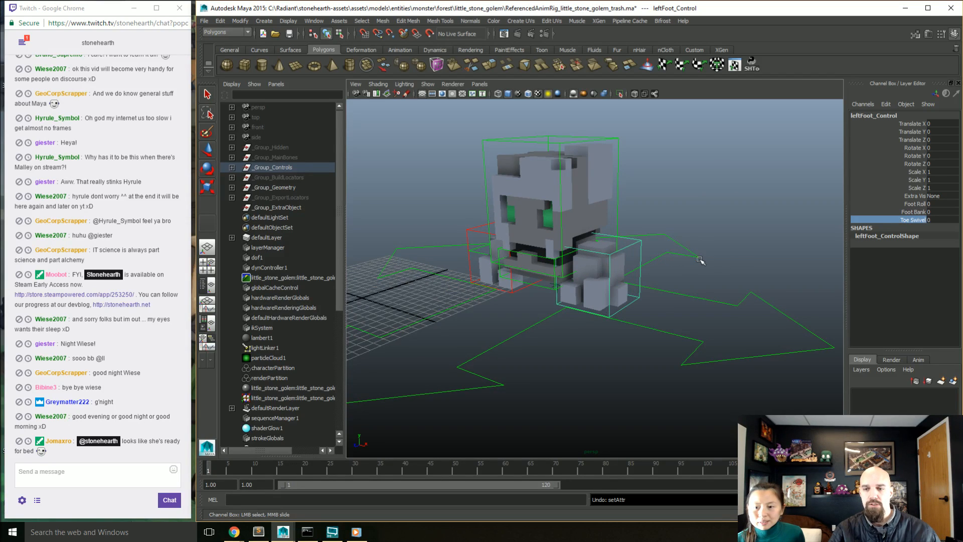
Step: Select the pelvis control, try rotating it to test the body's movement, and undo the rotation
{"action": "left_click_drag", "start_coordinate": [721, 295], "coordinate": [693, 335], "text": "alt"}
{"action": "left_click", "coordinate": [580, 307]}
{"action": "key", "text": "w"}
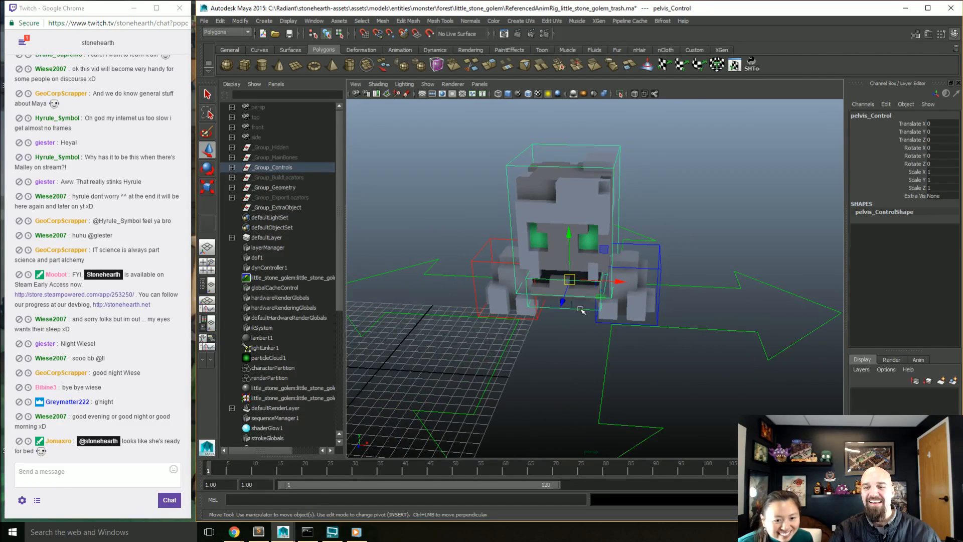
{"action": "left_click_drag", "start_coordinate": [579, 308], "coordinate": [538, 291], "text": "alt"}
{"action": "key", "text": "e"}
{"action": "left_click_drag", "start_coordinate": [547, 254], "coordinate": [632, 215]}
{"action": "key", "text": "ctrl+z"}
Step: Try tilting the torso control by about -20 degrees around X, undo the rotation and clear the selection
{"action": "left_click", "coordinate": [651, 203]}
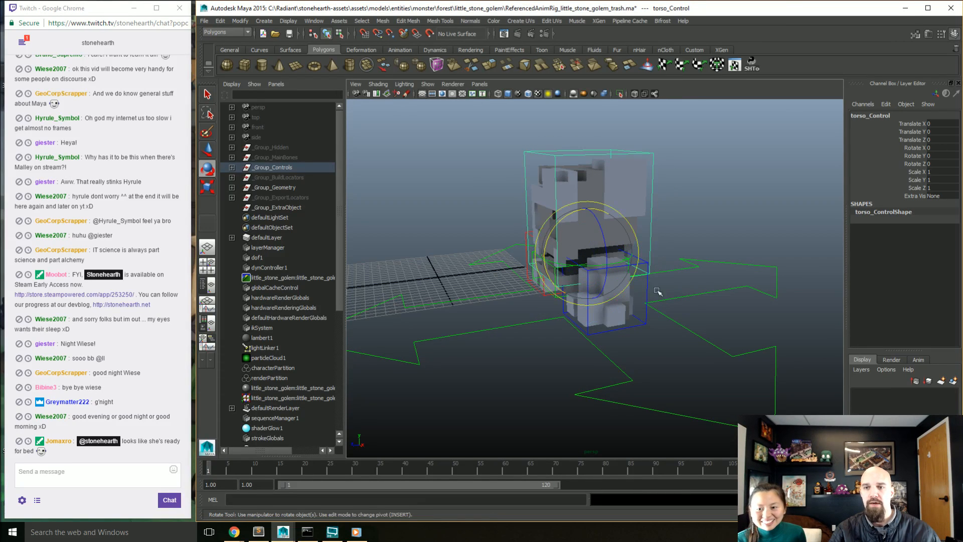
{"action": "middle_click_drag", "start_coordinate": [656, 289], "coordinate": [664, 321]}
{"action": "left_click_drag", "start_coordinate": [665, 321], "coordinate": [699, 314], "text": "alt"}
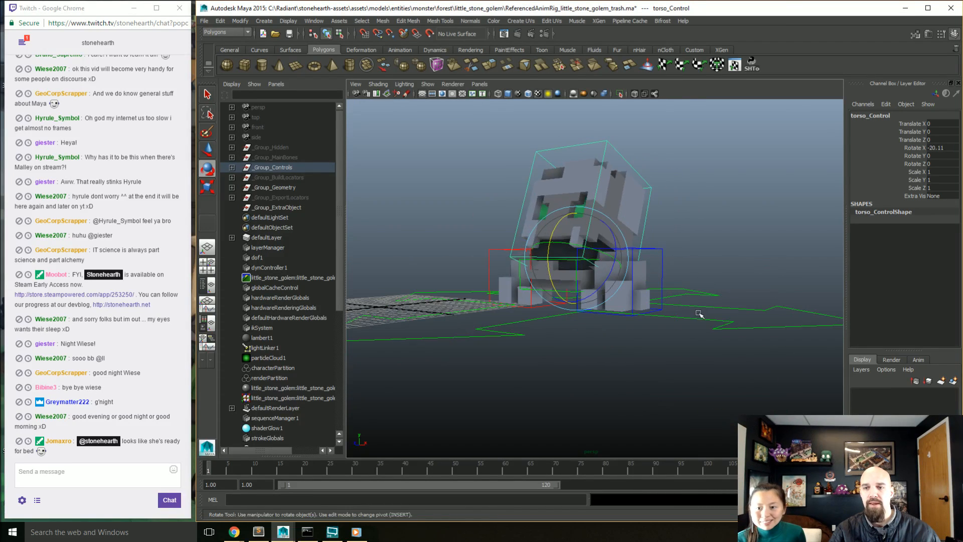
{"action": "mouse_move", "coordinate": [698, 313]}
{"action": "middle_mouse_down"}
{"action": "mouse_move", "coordinate": [670, 318]}
{"action": "mouse_move", "coordinate": [683, 306]}
{"action": "middle_mouse_up"}
{"action": "left_click_drag", "start_coordinate": [683, 306], "coordinate": [676, 336], "text": "alt"}
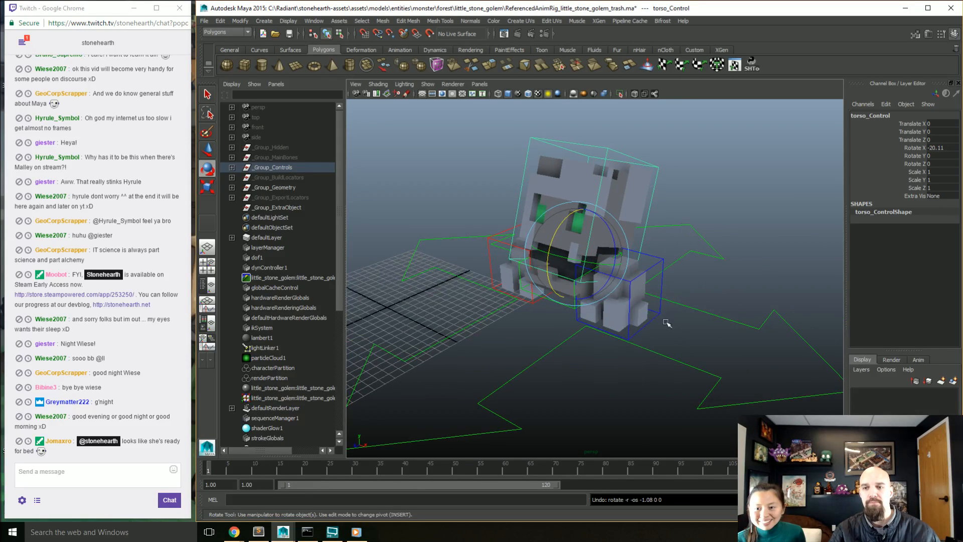
{"action": "key", "text": "ctrl+z"}
{"action": "left_click", "coordinate": [724, 276]}
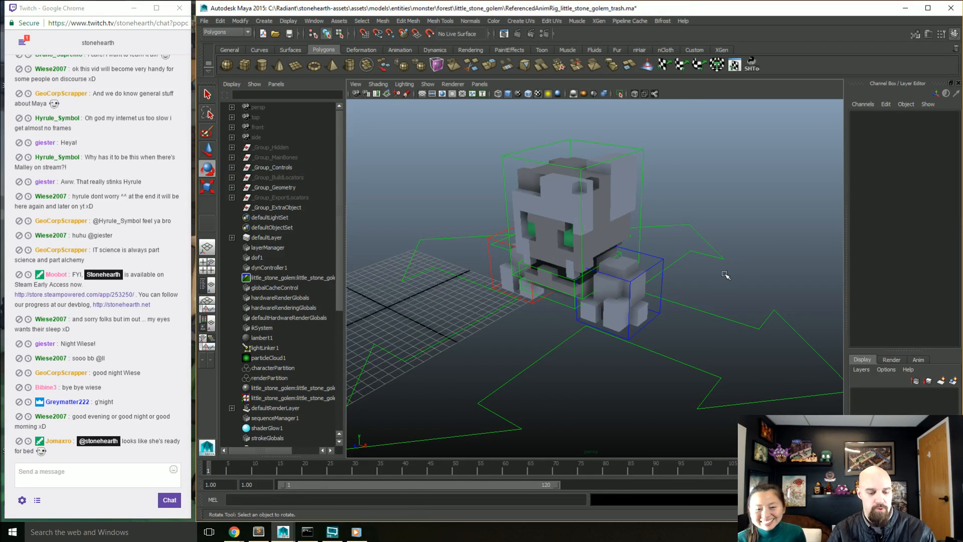
Step: Open the scene ReferencedAnimRig_little_stone_golem.ma from the monster/forest/little_stone_golem folder
{"action": "key", "text": "ctrl+o"}
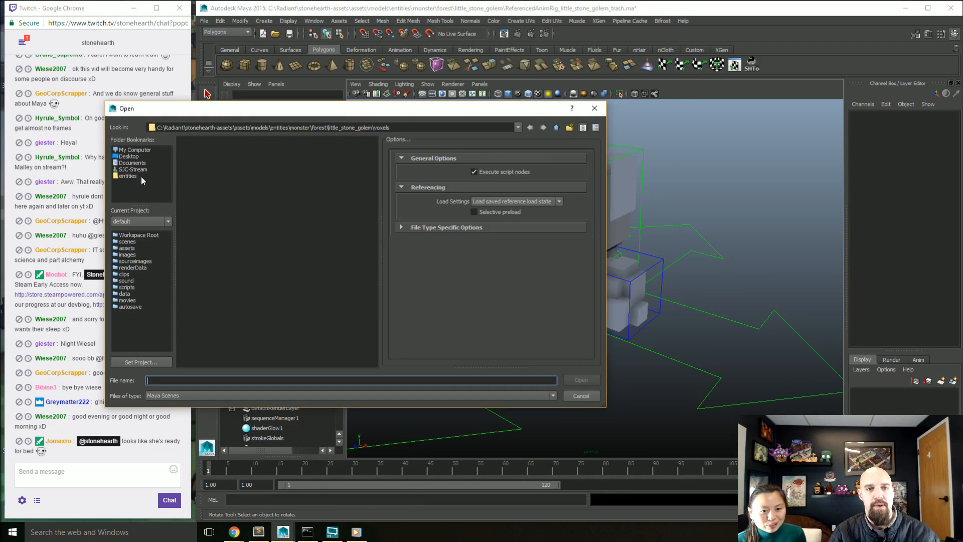
{"action": "left_click", "coordinate": [129, 176]}
{"action": "double_click", "coordinate": [197, 189]}
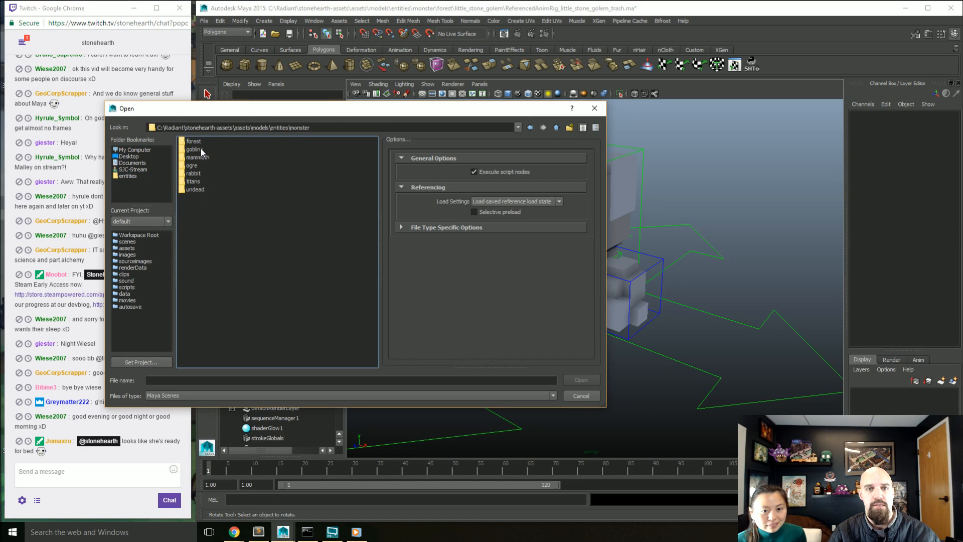
{"action": "double_click", "coordinate": [200, 149]}
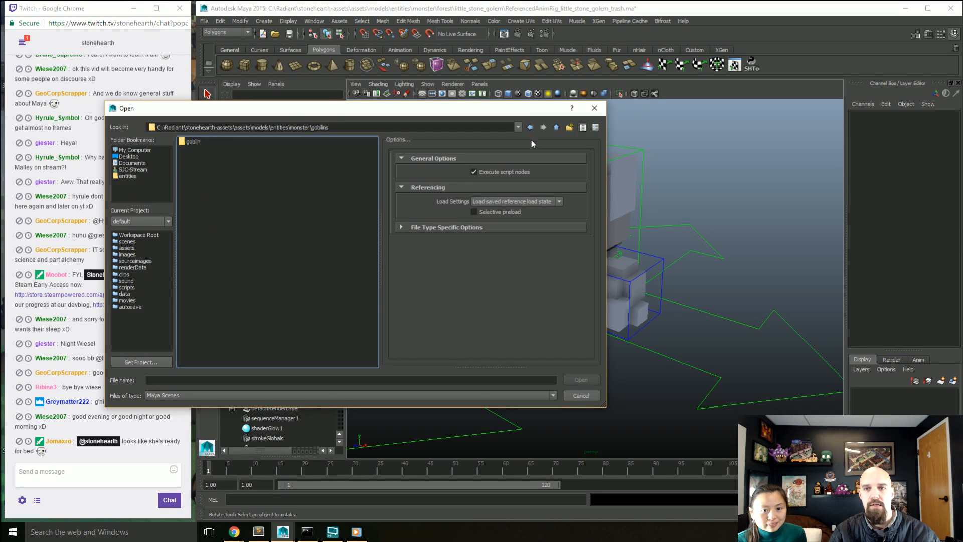
{"action": "left_click", "coordinate": [556, 128]}
{"action": "double_click", "coordinate": [195, 142]}
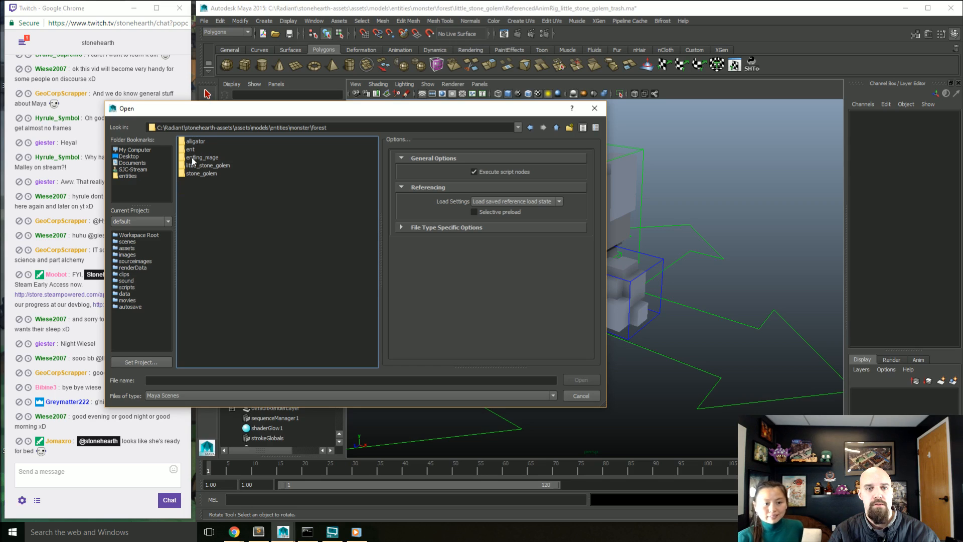
{"action": "double_click", "coordinate": [208, 165]}
{"action": "left_click", "coordinate": [271, 166]}
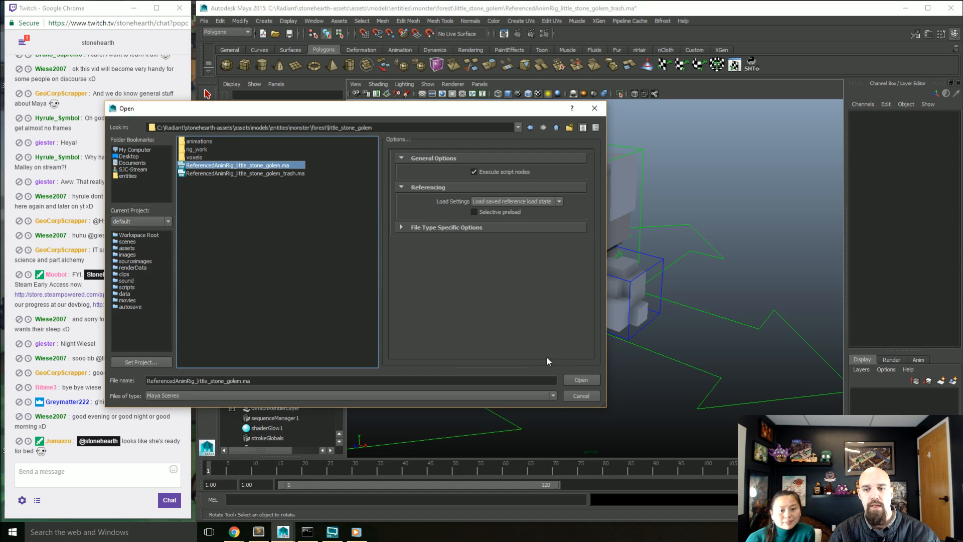
{"action": "left_click", "coordinate": [569, 383]}
{"action": "left_click", "coordinate": [501, 266]}
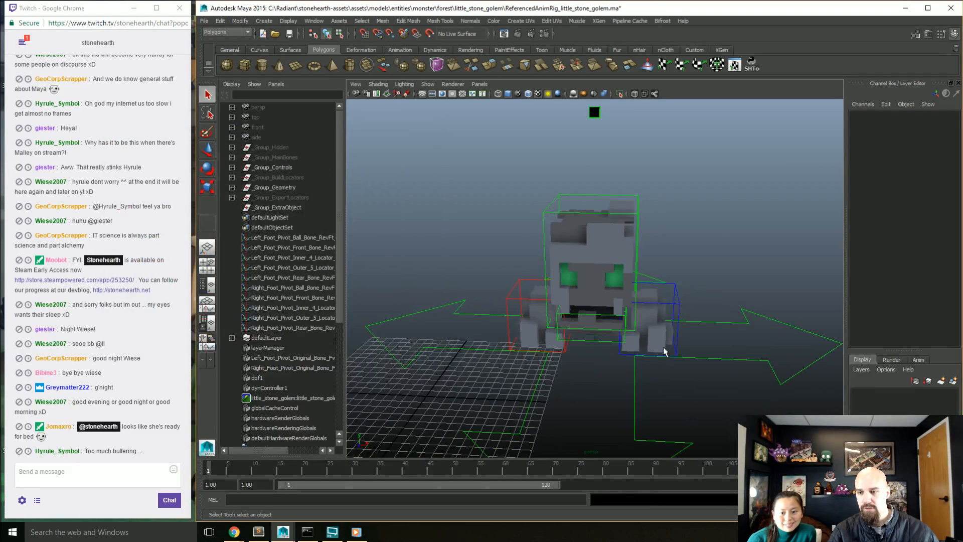
Step: Try the left foot control's Foot Roll attribute in the opened rig, and undo the change
{"action": "left_click", "coordinate": [677, 345]}
{"action": "left_click_drag", "start_coordinate": [696, 364], "coordinate": [767, 260], "text": "alt"}
{"action": "left_click", "coordinate": [914, 203]}
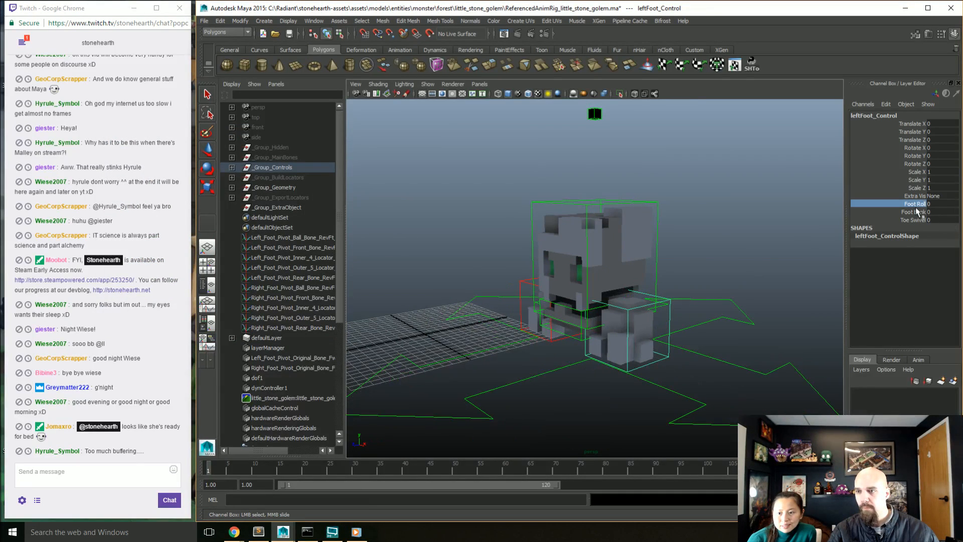
{"action": "middle_click_drag", "start_coordinate": [670, 278], "coordinate": [689, 288]}
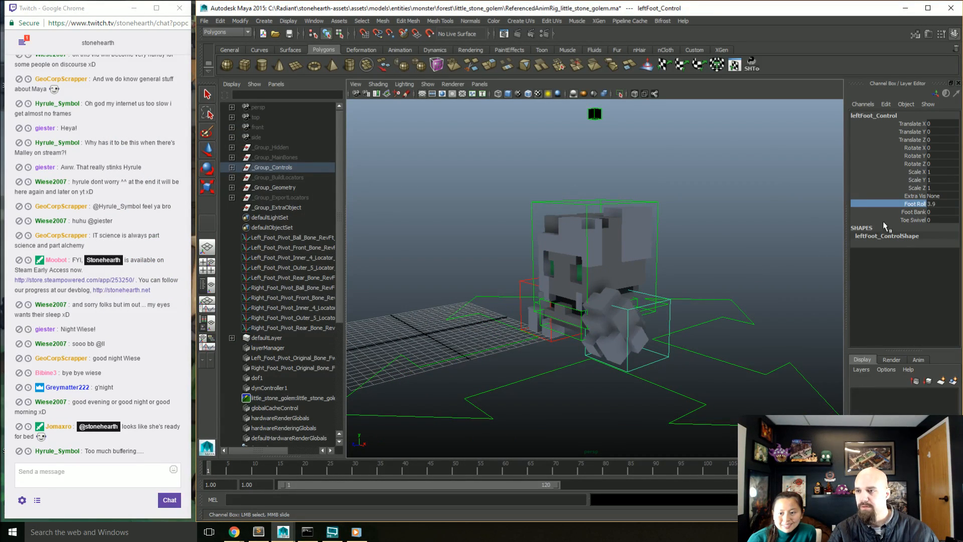
{"action": "left_click", "coordinate": [913, 212]}
{"action": "key", "text": "ctrl+z"}
{"action": "key", "text": "ctrl+z"}
{"action": "key", "text": "ctrl+z"}
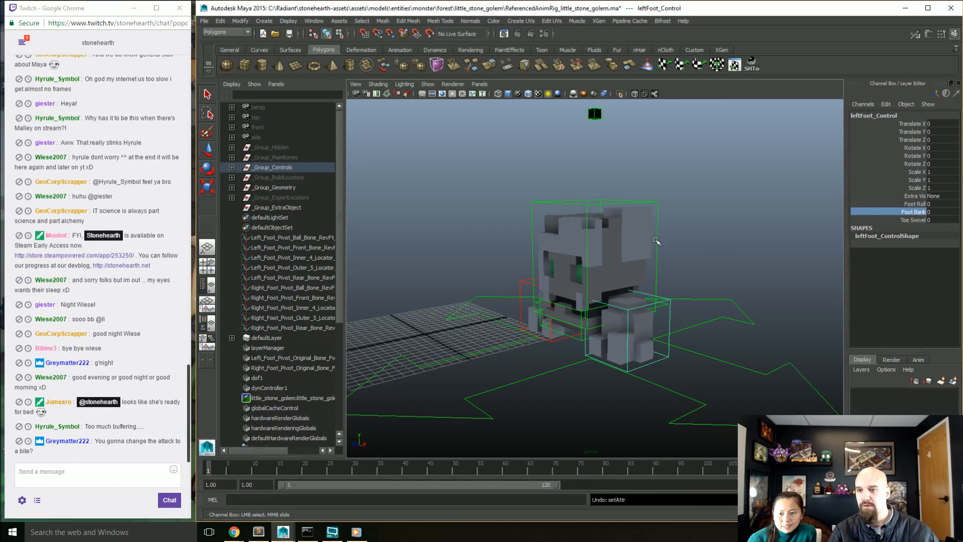
Step: Try rotating the left foot control by about 9.3 degrees around X, undo it and clear the selection
{"action": "left_click", "coordinate": [657, 241]}
{"action": "key", "text": "e"}
{"action": "left_click_drag", "start_coordinate": [660, 254], "coordinate": [662, 275], "text": "alt"}
{"action": "left_click", "coordinate": [670, 287]}
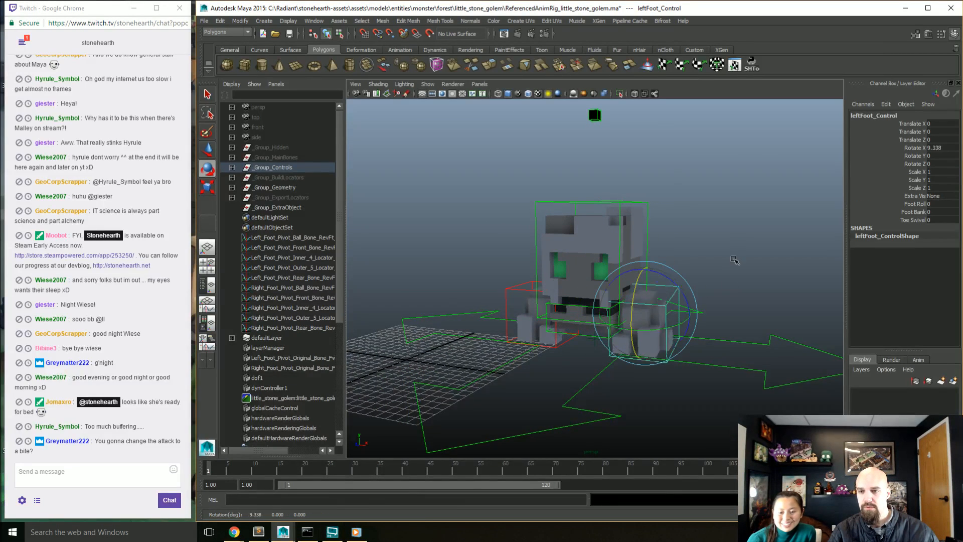
{"action": "mouse_move", "coordinate": [734, 260]}
{"action": "middle_mouse_down"}
{"action": "mouse_move", "coordinate": [708, 279]}
{"action": "mouse_move", "coordinate": [724, 267]}
{"action": "middle_mouse_up"}
{"action": "key", "text": "ctrl+z"}
{"action": "mouse_move", "coordinate": [501, 237]}
{"action": "left_mouse_down", "text": "alt"}
{"action": "mouse_move", "coordinate": [529, 233]}
{"action": "mouse_move", "coordinate": [487, 233]}
{"action": "left_mouse_up", "text": "alt"}
{"action": "left_click", "coordinate": [477, 236]}
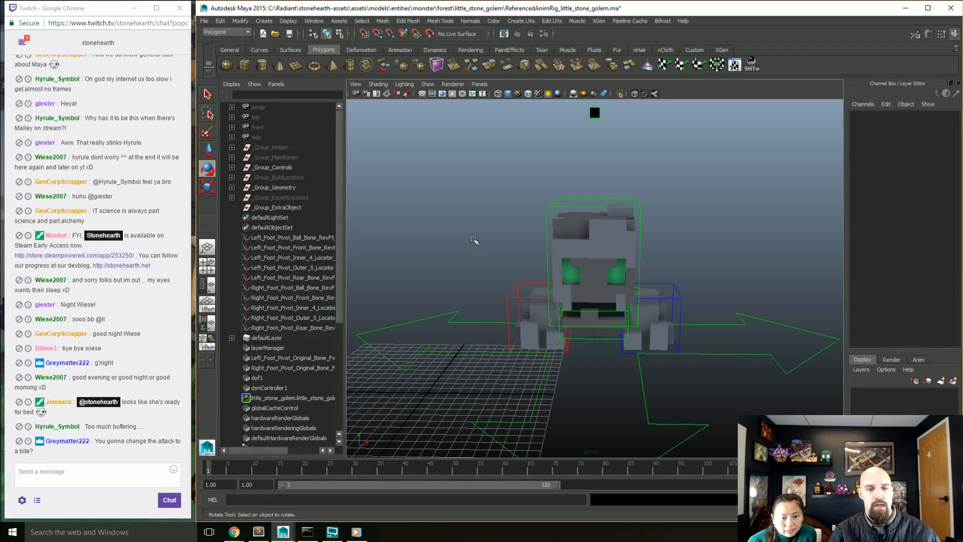
Step: Rotate the golem's torso control by about -8.9 degrees around X to open its mouth
{"action": "left_click_drag", "start_coordinate": [472, 273], "coordinate": [592, 258], "text": "alt"}
{"action": "left_click", "coordinate": [653, 252]}
{"action": "left_click_drag", "start_coordinate": [654, 252], "coordinate": [643, 332], "text": "alt"}
{"action": "scroll", "coordinate": [640, 315], "scroll_direction": "up", "scroll_amount": 5}
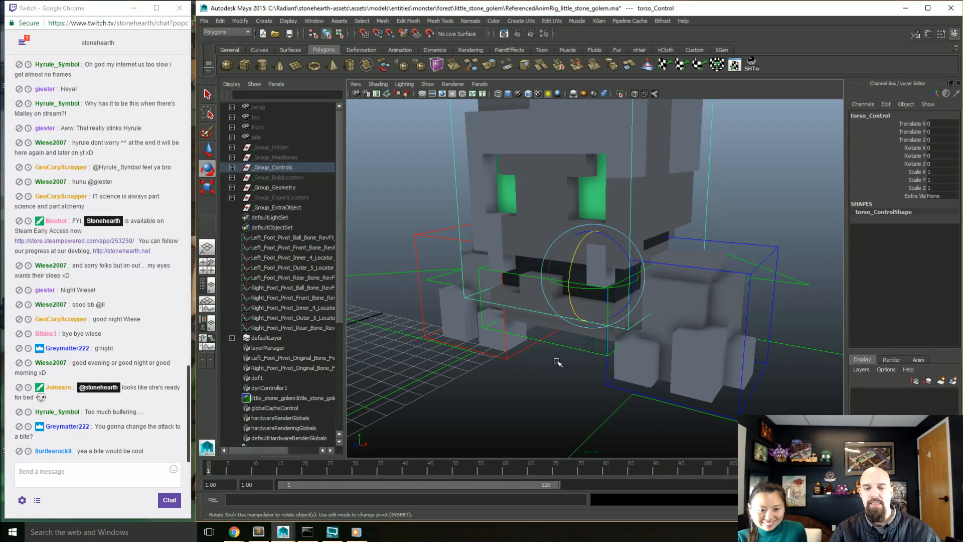
{"action": "left_click_drag", "start_coordinate": [570, 285], "coordinate": [577, 262], "text": "alt"}
{"action": "scroll", "coordinate": [580, 272], "scroll_direction": "down", "scroll_amount": 3}
{"action": "scroll", "coordinate": [580, 271], "scroll_direction": "down", "scroll_amount": 4}
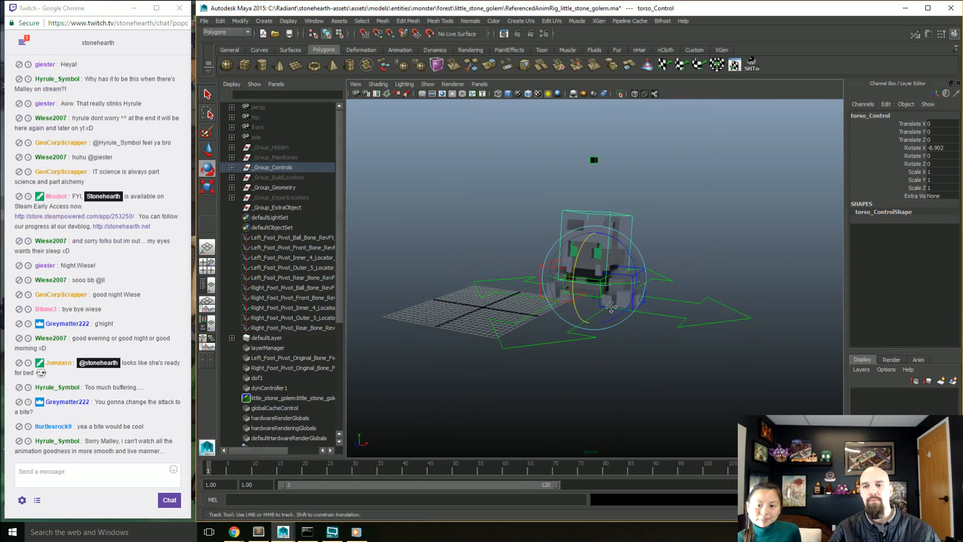
{"action": "middle_click_drag", "start_coordinate": [580, 271], "coordinate": [619, 327], "text": "alt"}
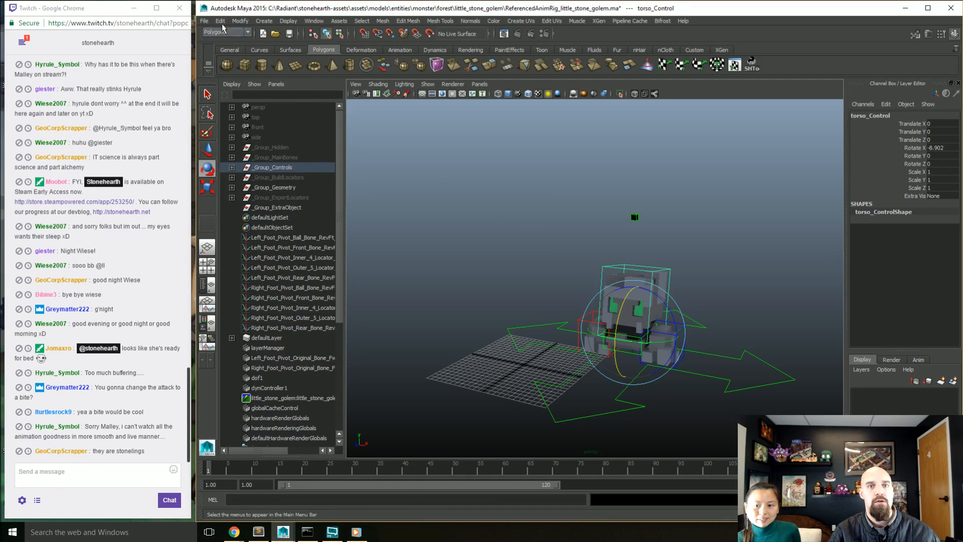
Step: Reference ReferencedAnimRig_Male.ma from the humans/male folder into the scene and close the Reference Editor
{"action": "left_click", "coordinate": [204, 21]}
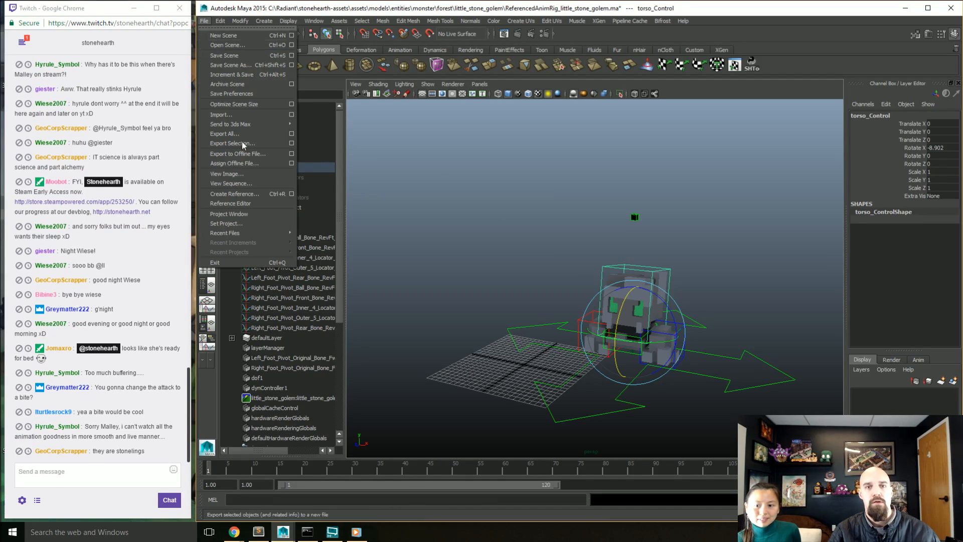
{"action": "left_click", "coordinate": [239, 202]}
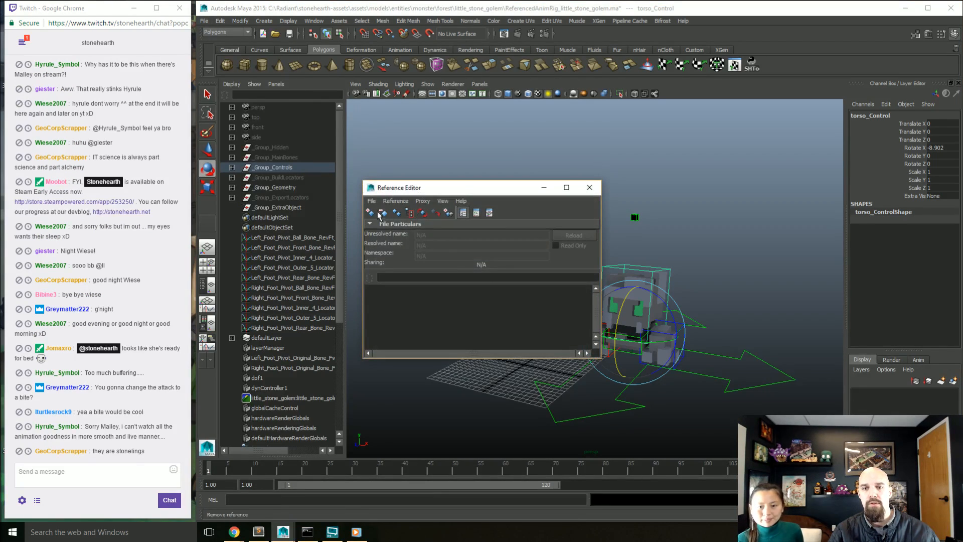
{"action": "left_click", "coordinate": [379, 213]}
{"action": "left_click", "coordinate": [143, 176]}
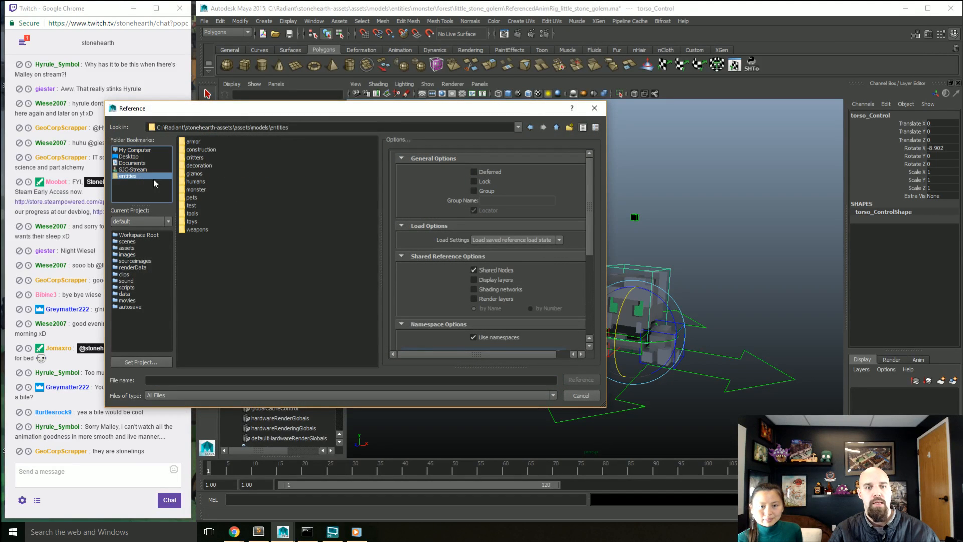
{"action": "double_click", "coordinate": [201, 181]}
{"action": "double_click", "coordinate": [202, 150]}
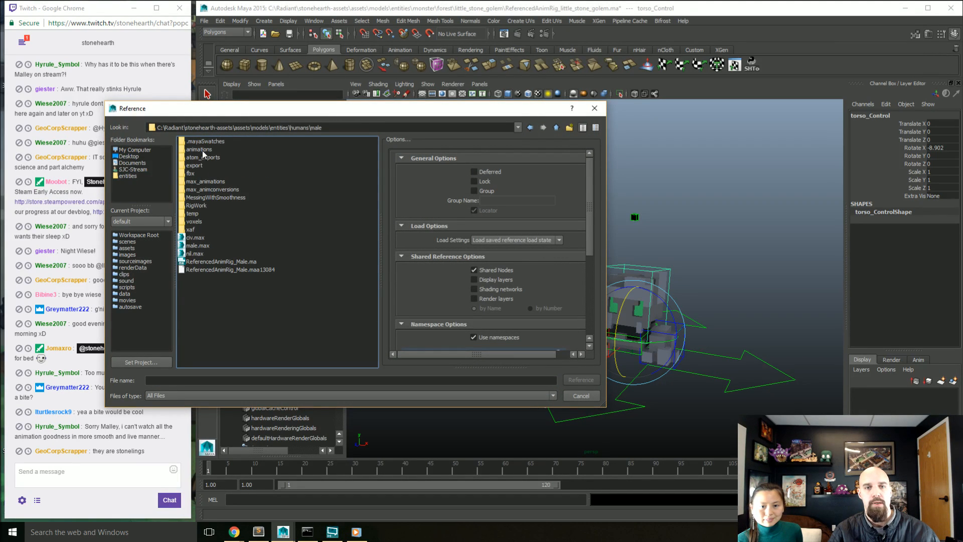
{"action": "left_click", "coordinate": [249, 263]}
{"action": "left_click", "coordinate": [581, 379]}
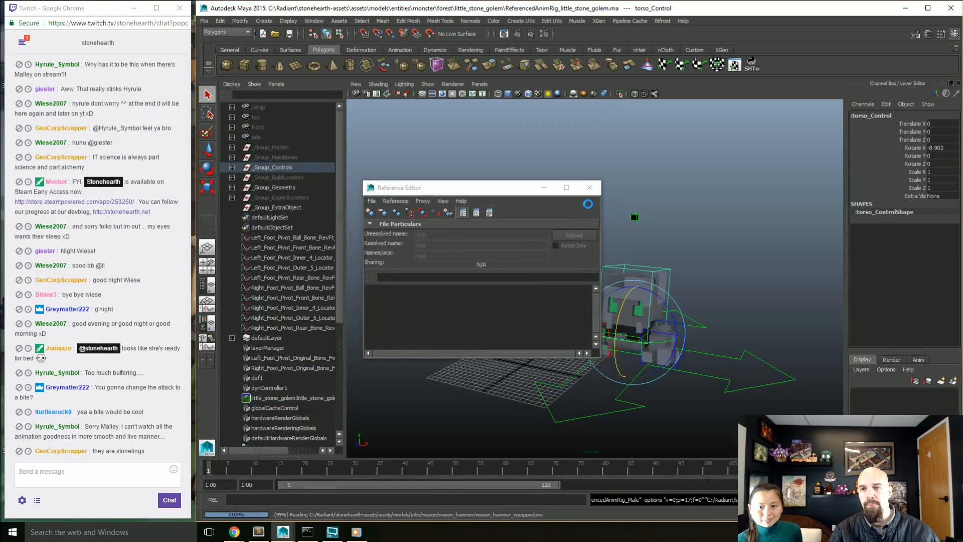
{"action": "left_click", "coordinate": [589, 187]}
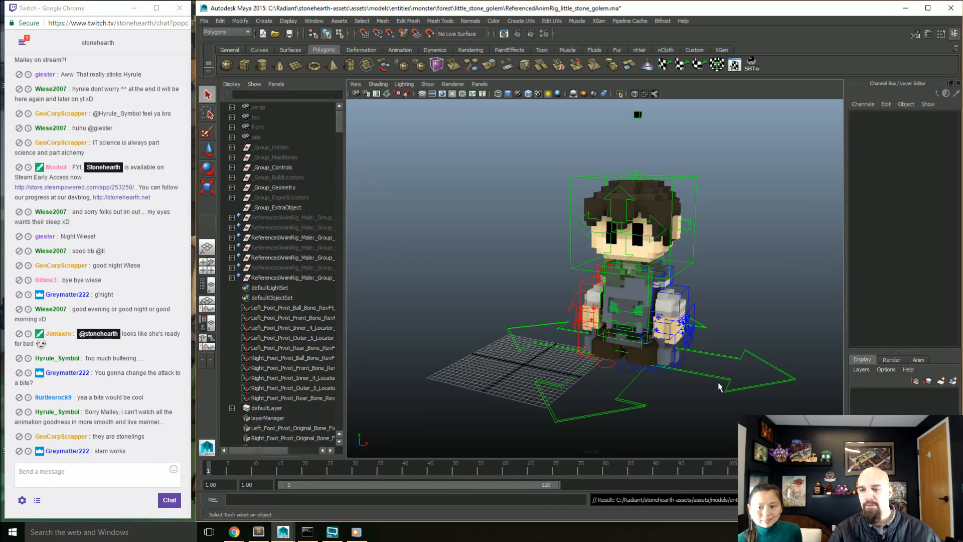
Step: Move the male rig's root control beside the golem, to about -20.85 in Translate X
{"action": "left_click_drag", "start_coordinate": [718, 375], "coordinate": [733, 375], "text": "alt"}
{"action": "left_click", "coordinate": [741, 348]}
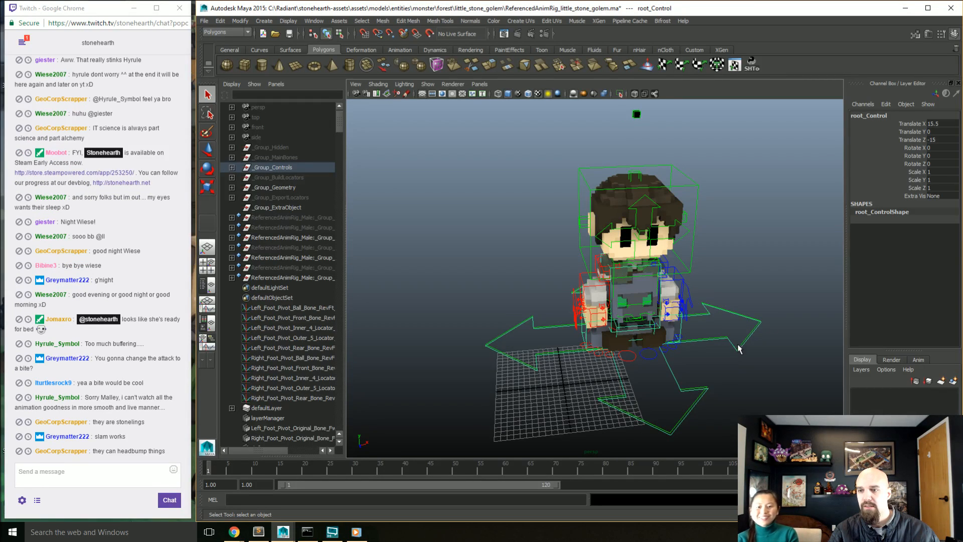
{"action": "left_click", "coordinate": [737, 348]}
{"action": "left_click", "coordinate": [747, 340]}
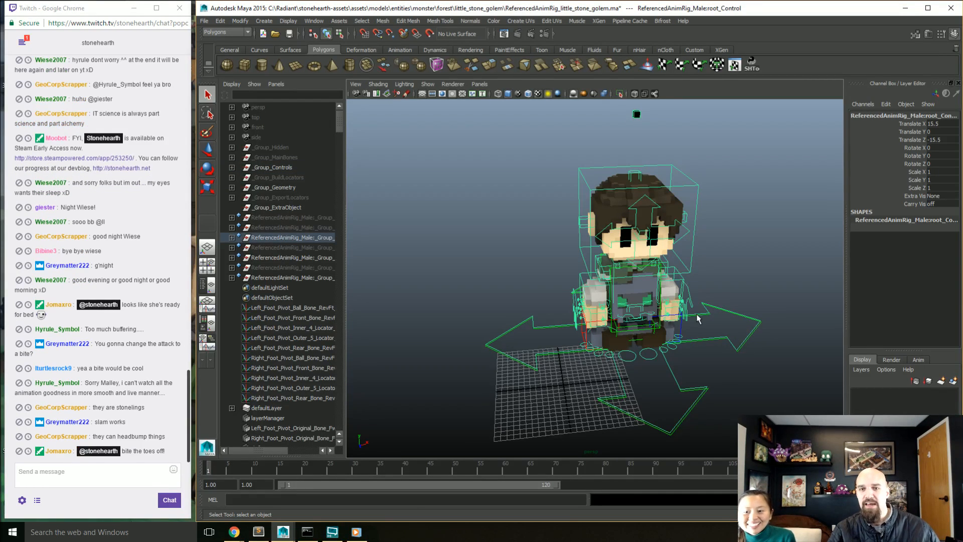
{"action": "key", "text": "w"}
{"action": "left_click_drag", "start_coordinate": [685, 330], "coordinate": [504, 345]}
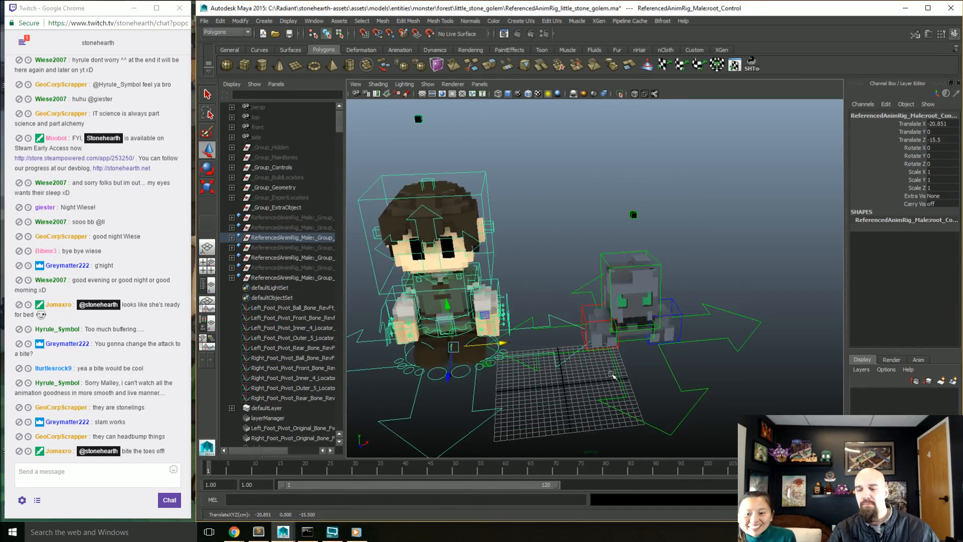
Step: Rotate the golem's torso control to about -23.3 degrees in Rotate X to open its mouth wider, and clear the selection
{"action": "left_click_drag", "start_coordinate": [612, 375], "coordinate": [589, 346], "text": "alt"}
{"action": "left_click", "coordinate": [664, 305]}
{"action": "left_click_drag", "start_coordinate": [680, 321], "coordinate": [660, 349], "text": "alt"}
{"action": "scroll", "coordinate": [660, 348], "scroll_direction": "up", "scroll_amount": 5}
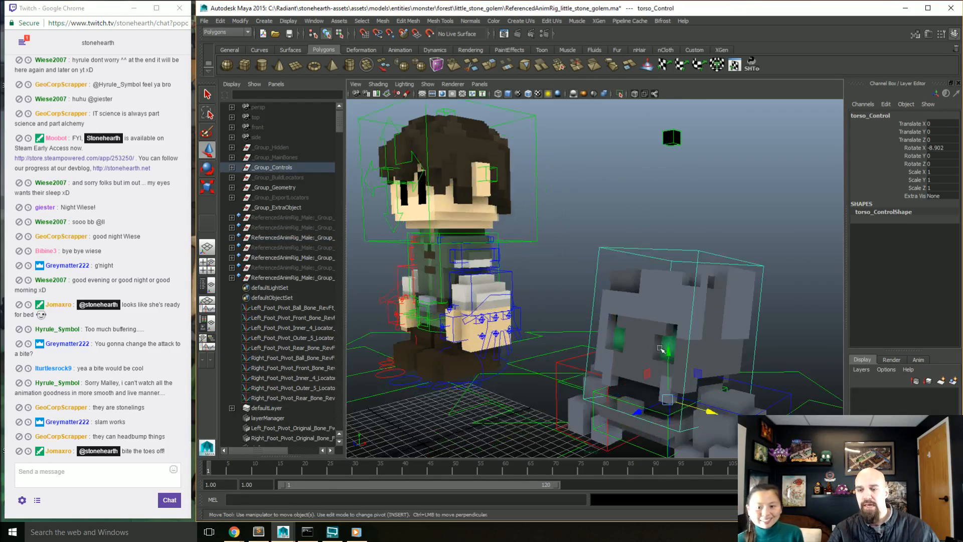
{"action": "scroll", "coordinate": [661, 348], "scroll_direction": "up", "scroll_amount": 2}
{"action": "key", "text": "e"}
{"action": "left_click_drag", "start_coordinate": [627, 321], "coordinate": [647, 316]}
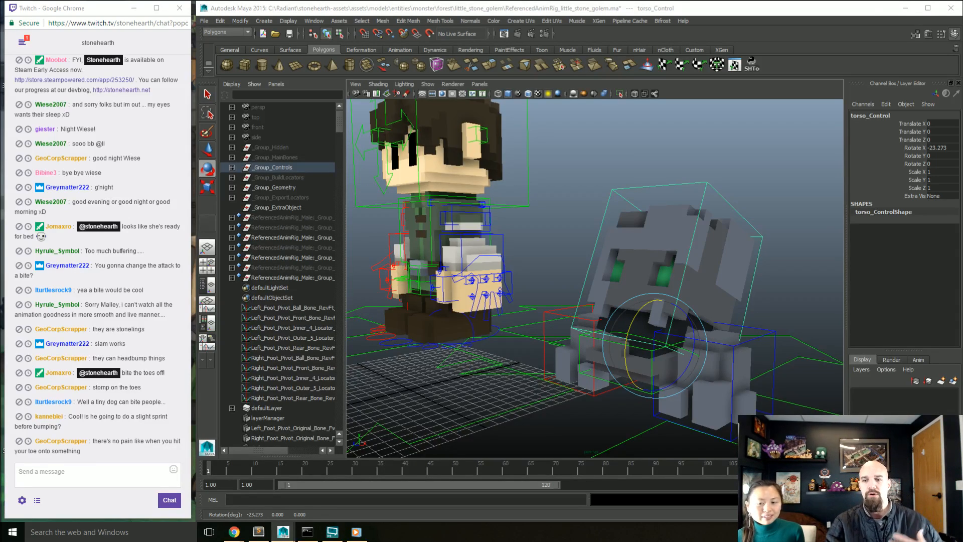
{"action": "left_click", "coordinate": [581, 249]}
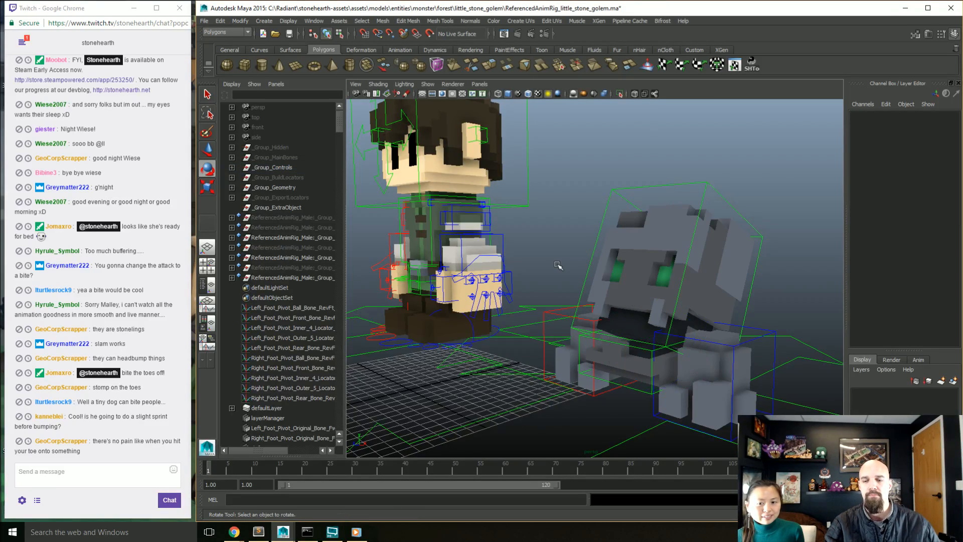
Step: Begin opening another scene, discarding the unsaved changes to the little stone golem rig scene
{"action": "scroll", "coordinate": [557, 266], "scroll_direction": "down", "scroll_amount": 3}
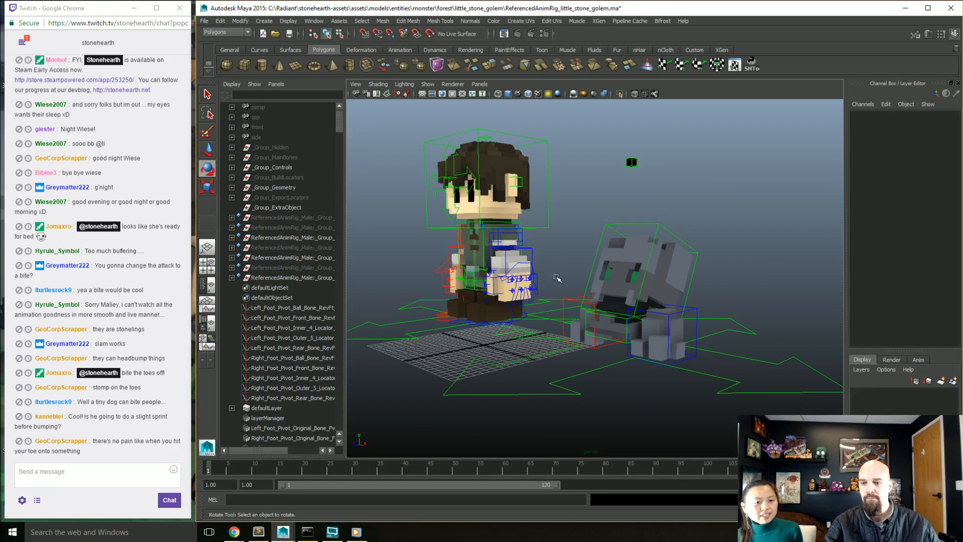
{"action": "scroll", "coordinate": [567, 303], "scroll_direction": "up", "scroll_amount": 3}
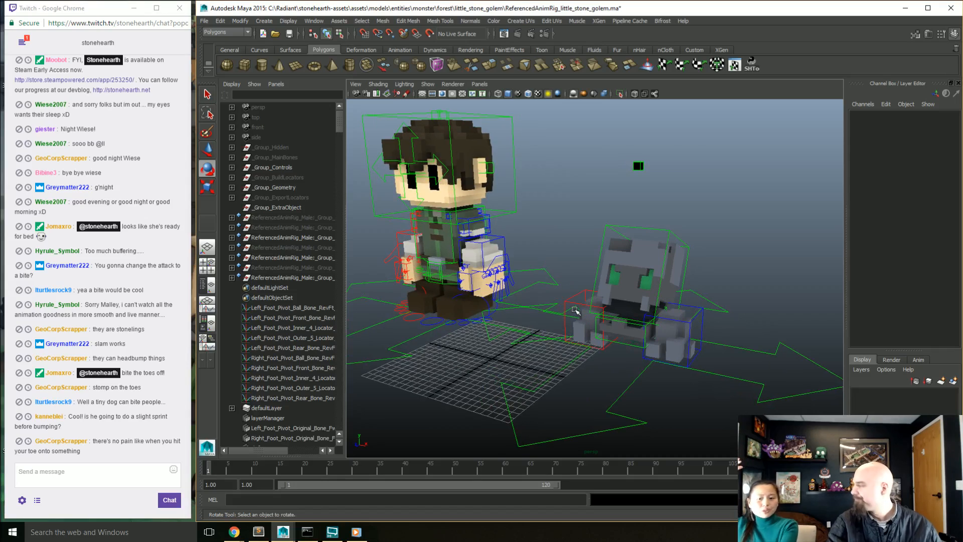
{"action": "middle_click_drag", "start_coordinate": [546, 344], "coordinate": [578, 336], "text": "alt"}
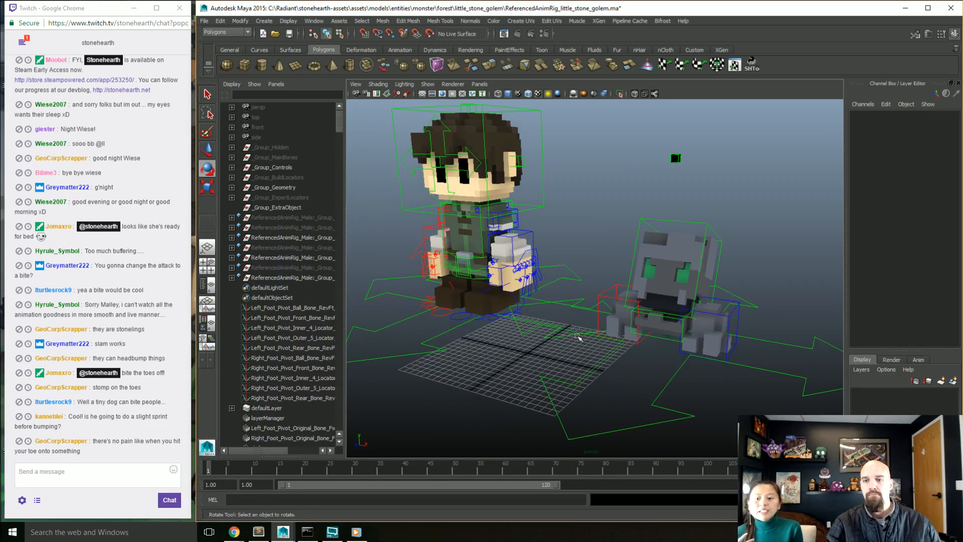
{"action": "mouse_move", "coordinate": [578, 336]}
{"action": "left_mouse_down", "text": "alt"}
{"action": "mouse_move", "coordinate": [568, 335]}
{"action": "mouse_move", "coordinate": [566, 348]}
{"action": "left_mouse_up", "text": "alt"}
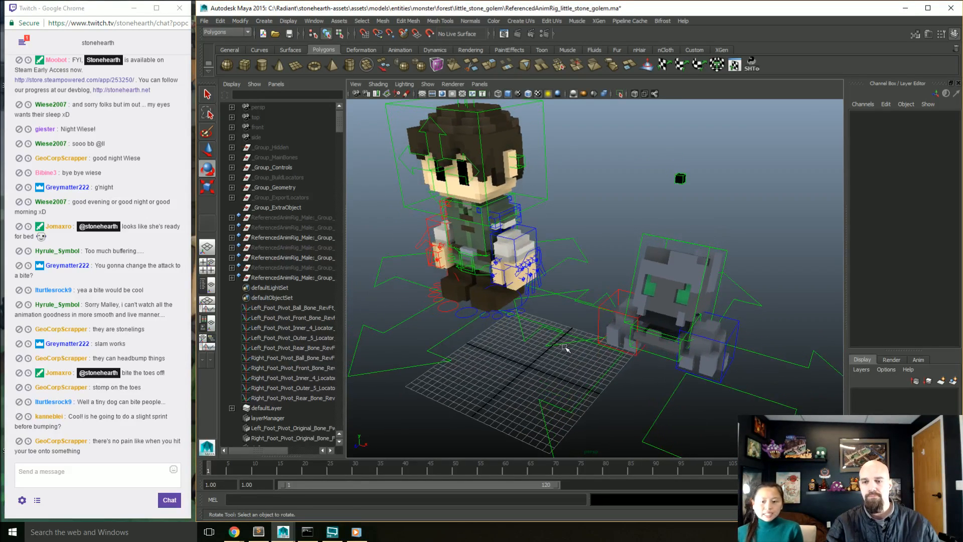
{"action": "key", "text": "ctrl+o"}
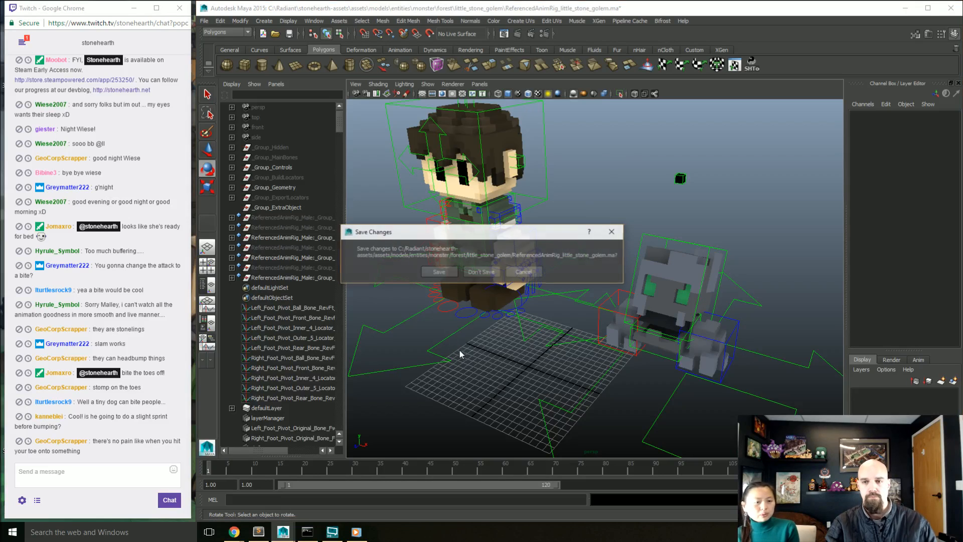
{"action": "left_click", "coordinate": [480, 271]}
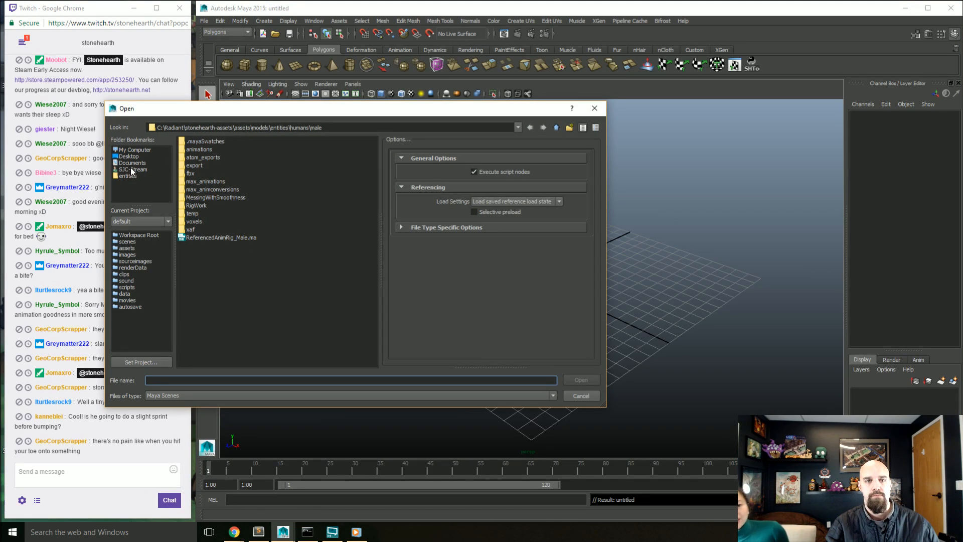
{"action": "left_click", "coordinate": [134, 176]}
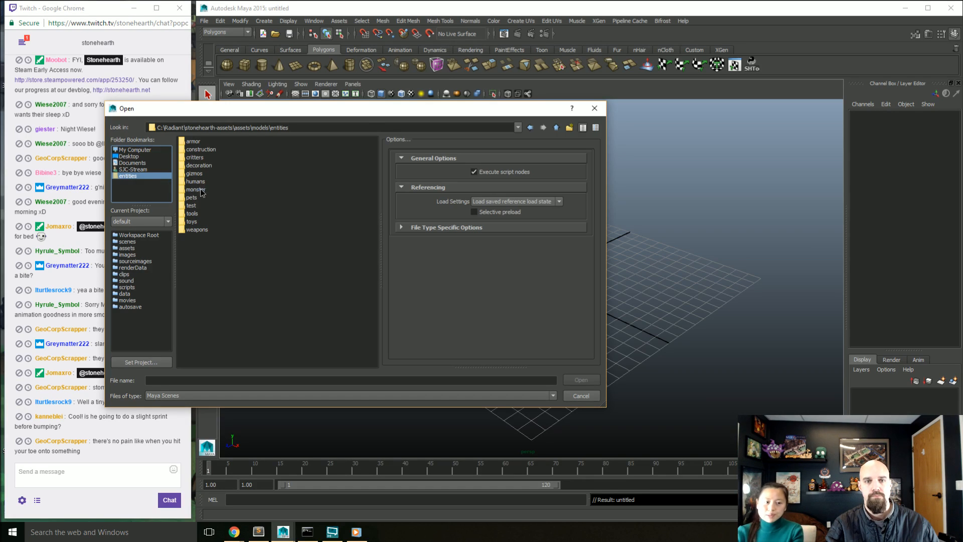
{"action": "double_click", "coordinate": [198, 189]}
{"action": "double_click", "coordinate": [199, 141]}
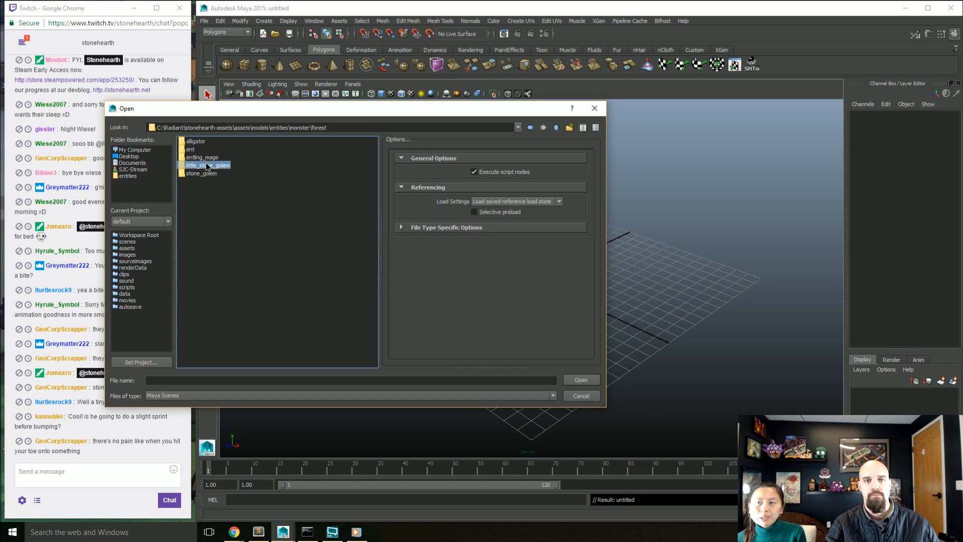
{"action": "double_click", "coordinate": [206, 165]}
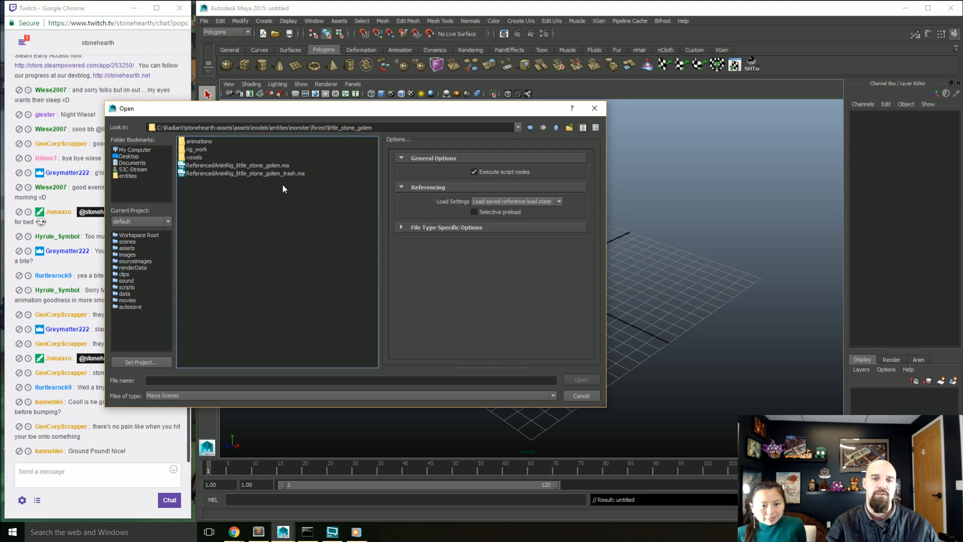
{"action": "left_click", "coordinate": [581, 395]}
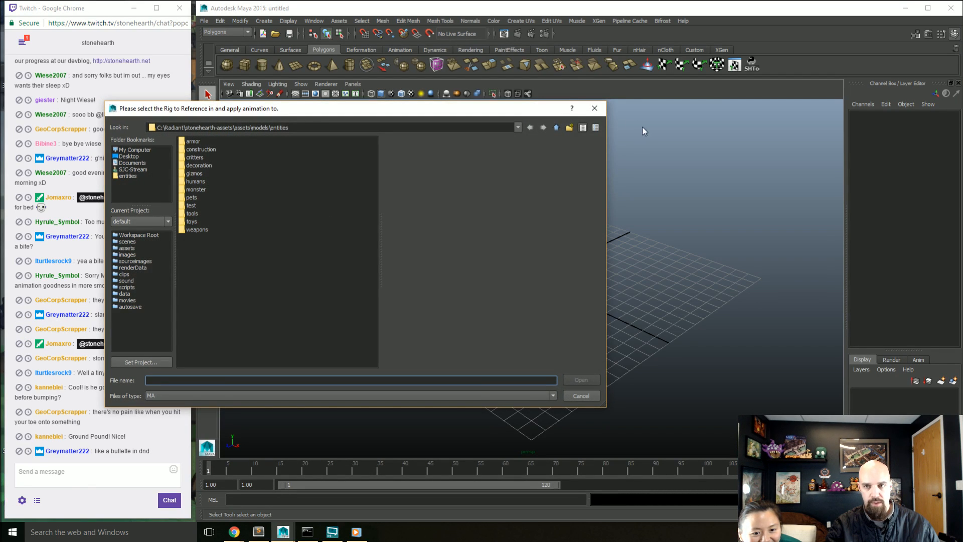
{"action": "left_click", "coordinate": [594, 108]}
Step: Reference ReferencedAnimRig_little_stone_golem.ma from monster/forest/little_stone_golem into the empty scene with the Stonehearth Toolset, and close the toolset
{"action": "left_click_drag", "start_coordinate": [0, 50], "coordinate": [798, 30]}
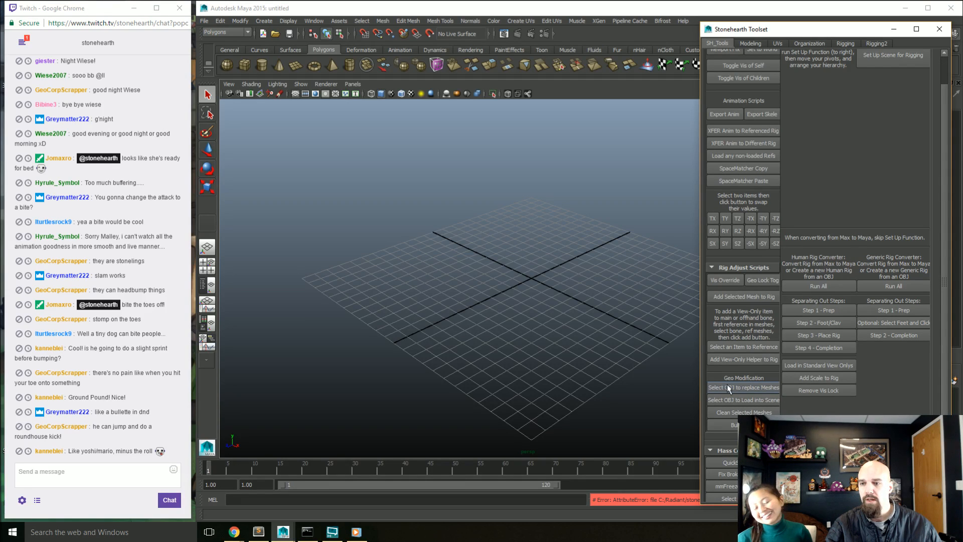
{"action": "left_click", "coordinate": [731, 349]}
{"action": "left_click", "coordinate": [118, 176]}
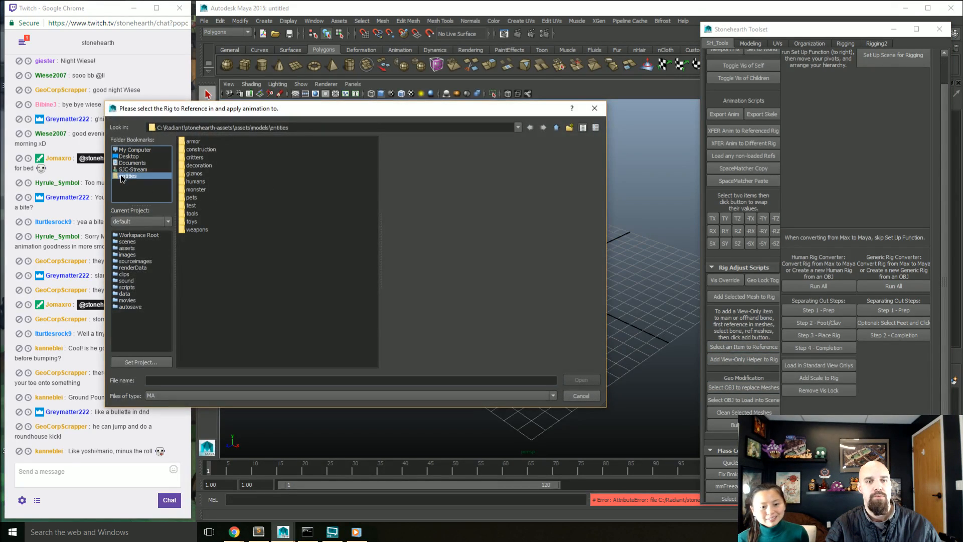
{"action": "double_click", "coordinate": [200, 189]}
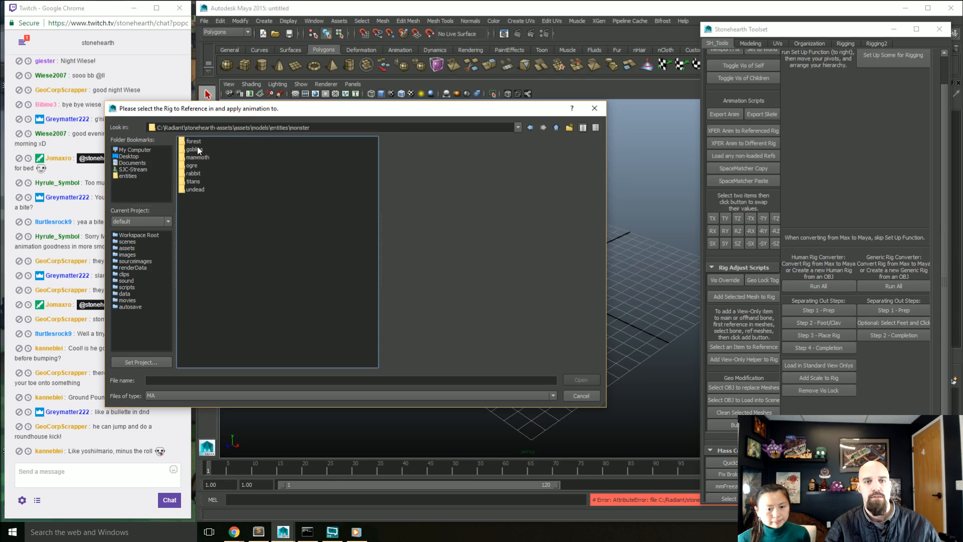
{"action": "double_click", "coordinate": [197, 149]}
{"action": "left_click", "coordinate": [203, 173]}
{"action": "double_click", "coordinate": [203, 173]}
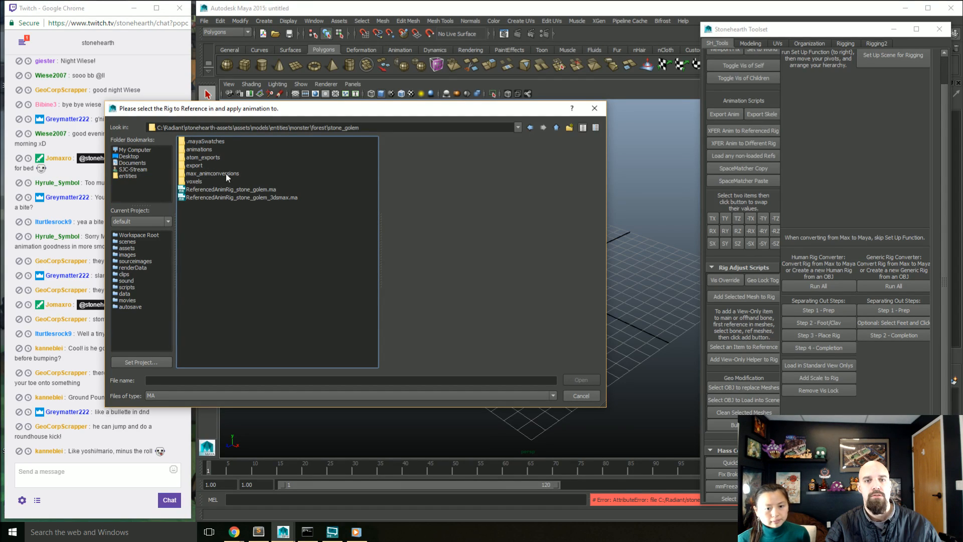
{"action": "left_click", "coordinate": [555, 127]}
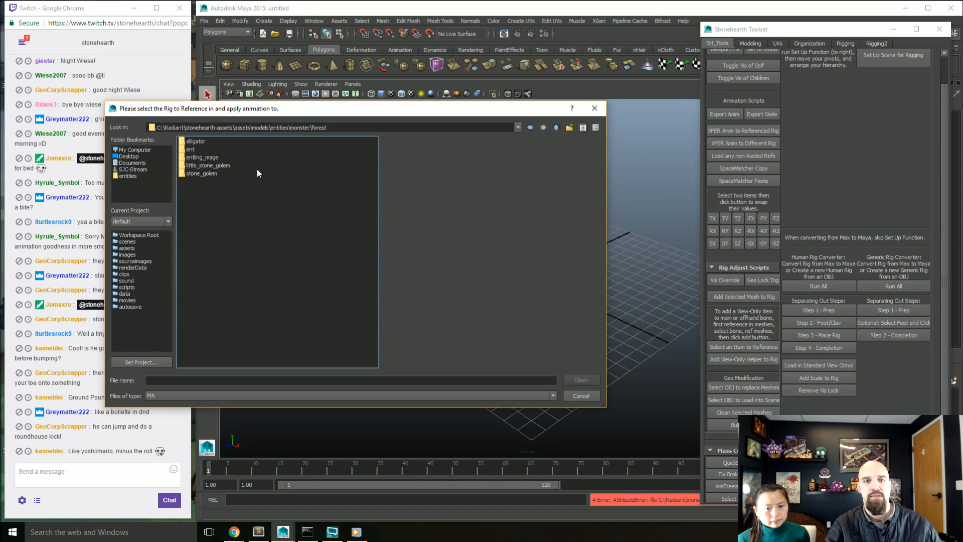
{"action": "double_click", "coordinate": [222, 166]}
{"action": "left_click", "coordinate": [216, 165]}
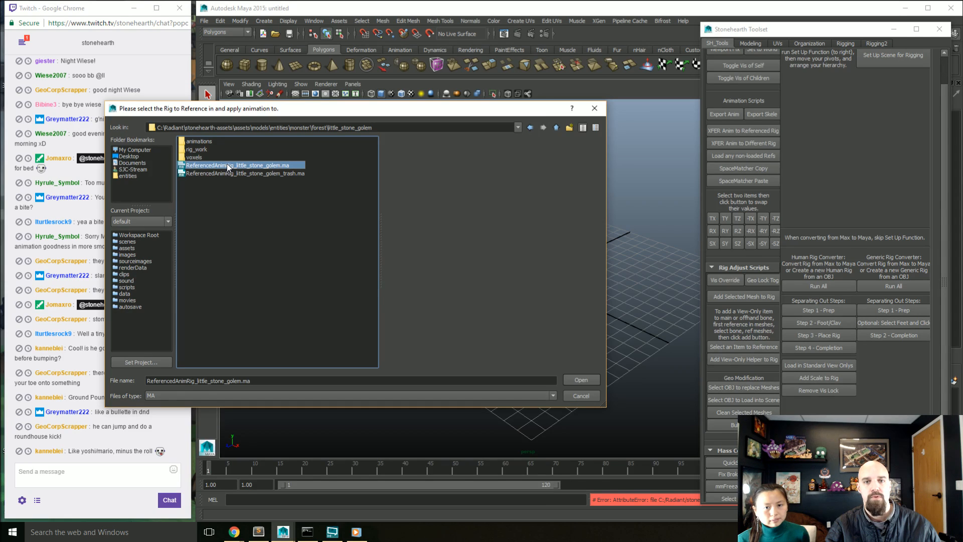
{"action": "left_click", "coordinate": [580, 380]}
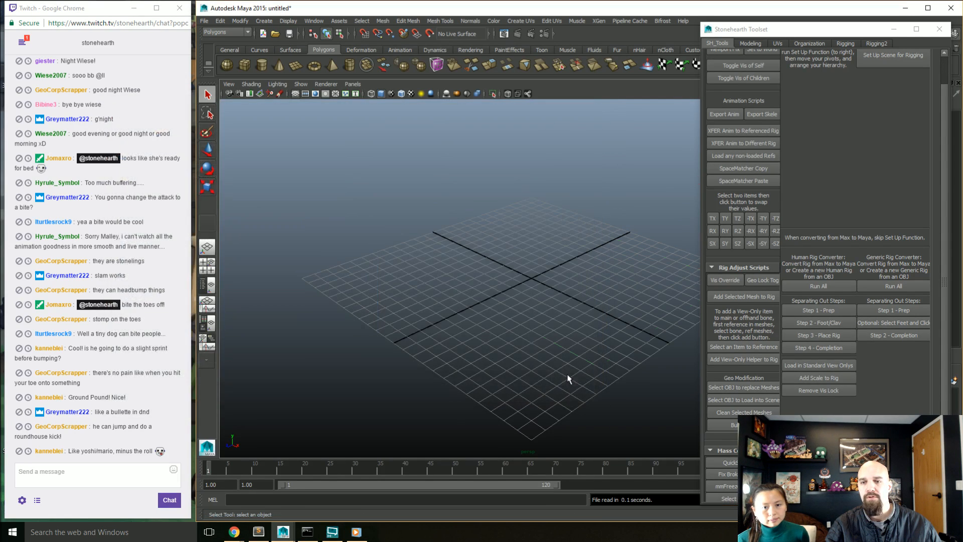
{"action": "left_click", "coordinate": [939, 29]}
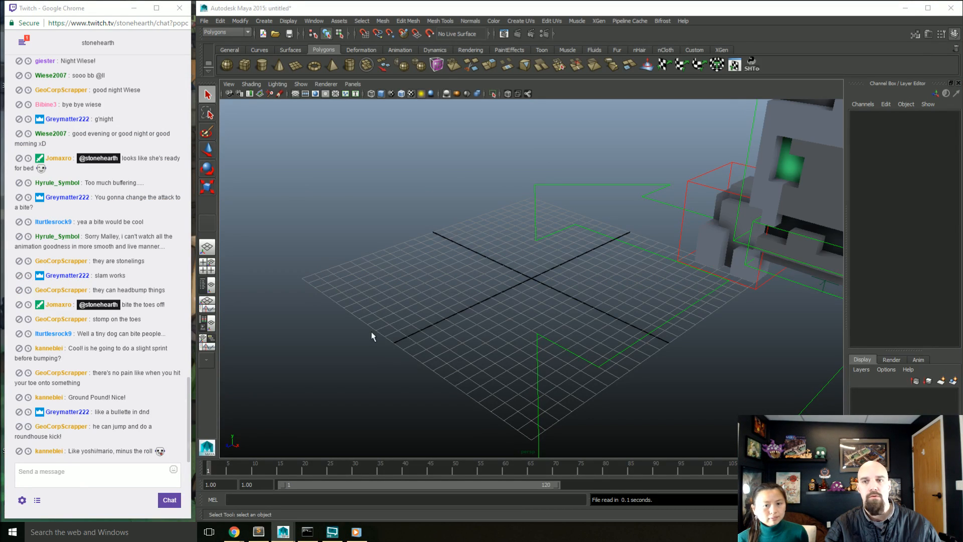
Step: Check the golem rig's reference in the Reference Editor and close the editor
{"action": "left_click", "coordinate": [509, 281]}
{"action": "key", "text": "a"}
{"action": "left_click_drag", "start_coordinate": [565, 287], "coordinate": [503, 318], "text": "alt"}
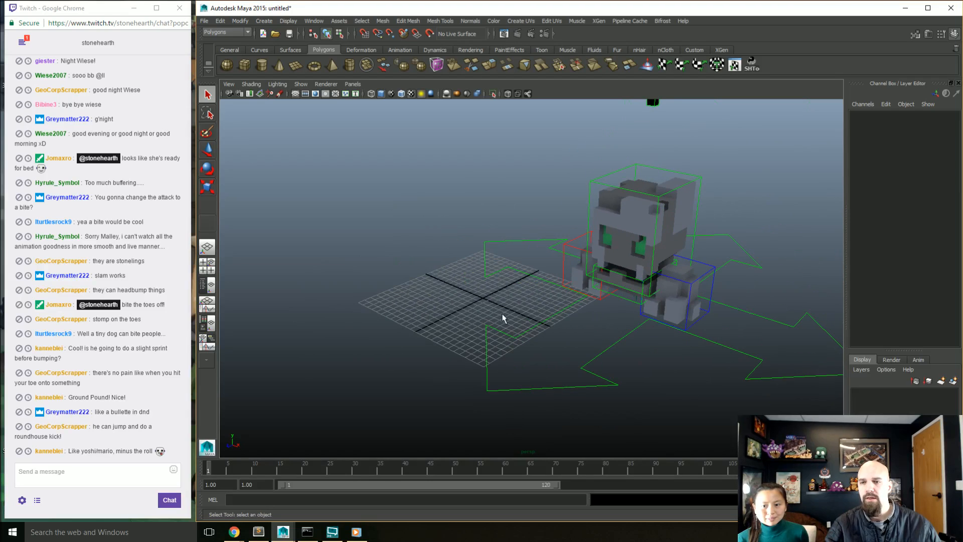
{"action": "left_click", "coordinate": [204, 21]}
{"action": "left_click", "coordinate": [233, 203]}
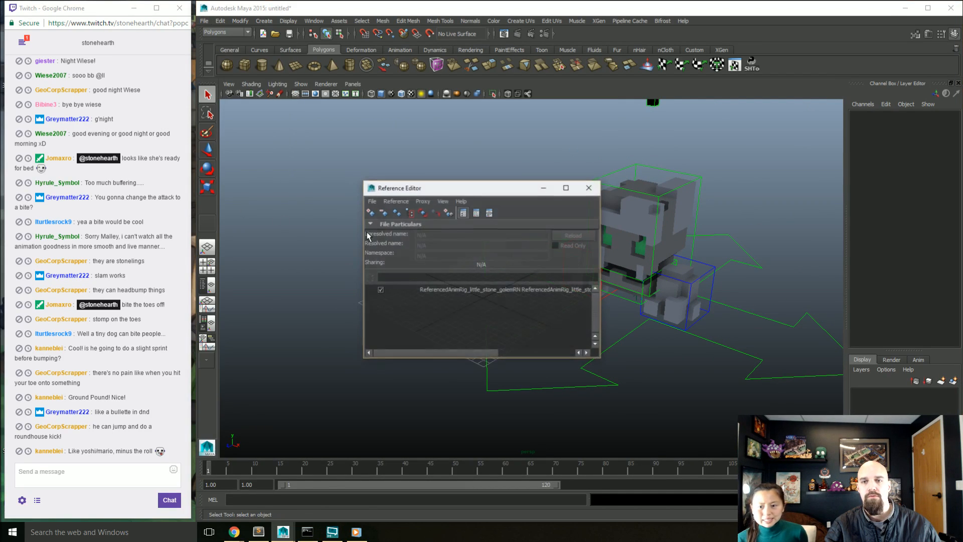
{"action": "left_click", "coordinate": [589, 188]}
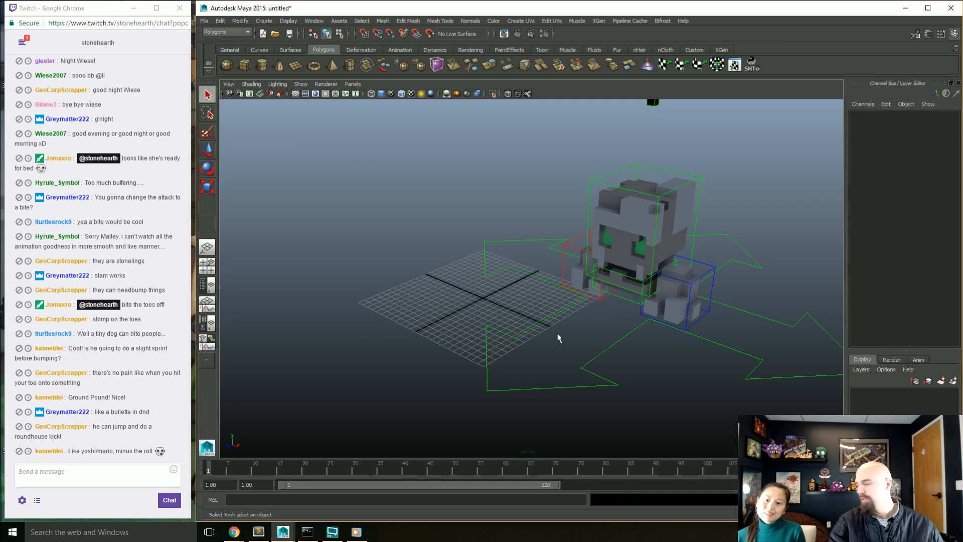
{"action": "left_click_drag", "start_coordinate": [558, 316], "coordinate": [545, 315], "text": "alt"}
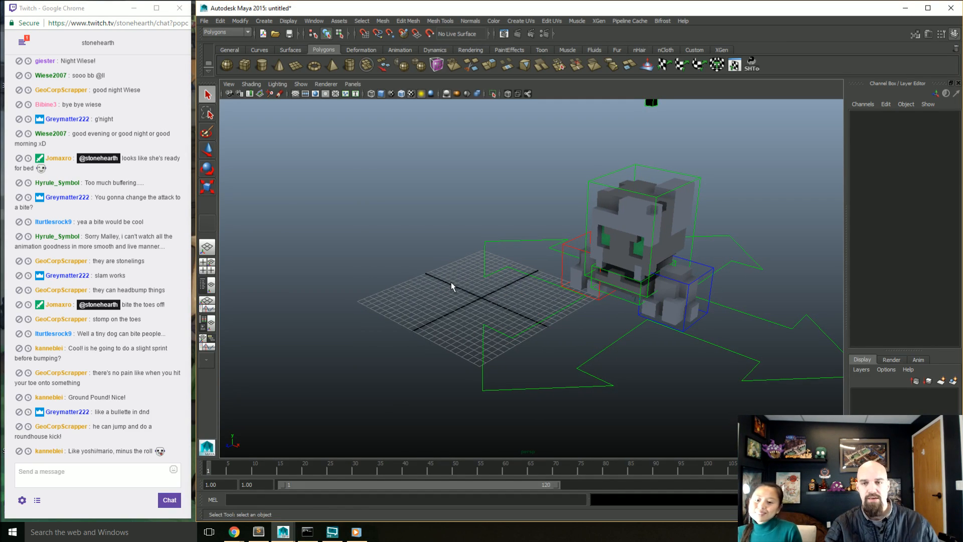
Step: Start saving the scene and browse to monster/forest/little_stone_golem/animations/working_folder/combat_slam
{"action": "key", "text": "ctrl+s"}
{"action": "left_click", "coordinate": [133, 176]}
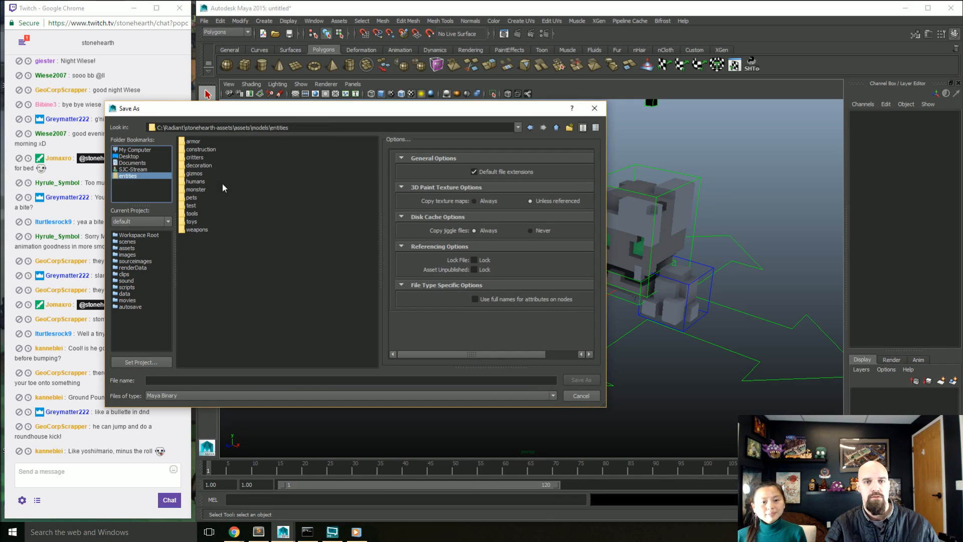
{"action": "double_click", "coordinate": [197, 190]}
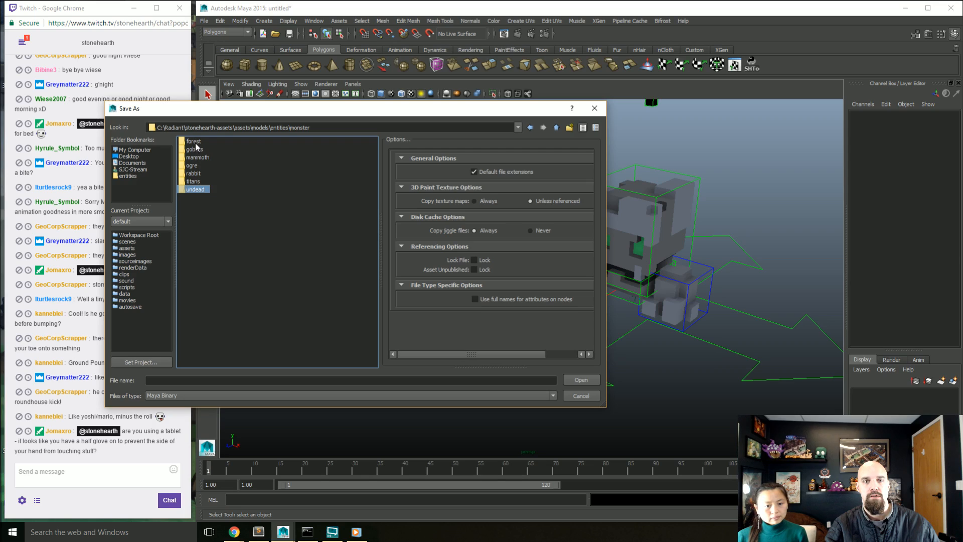
{"action": "double_click", "coordinate": [195, 141]}
{"action": "double_click", "coordinate": [210, 173]}
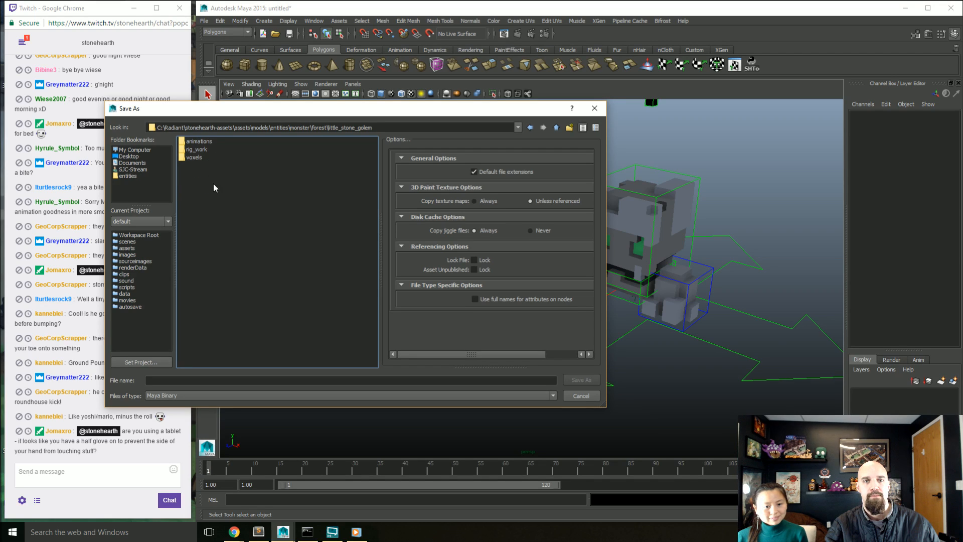
{"action": "double_click", "coordinate": [198, 142]}
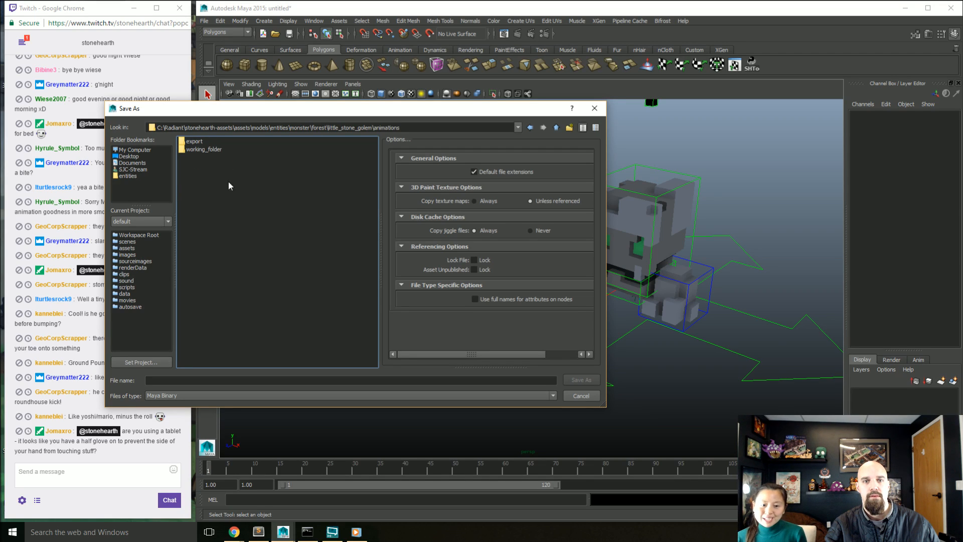
{"action": "double_click", "coordinate": [218, 150]}
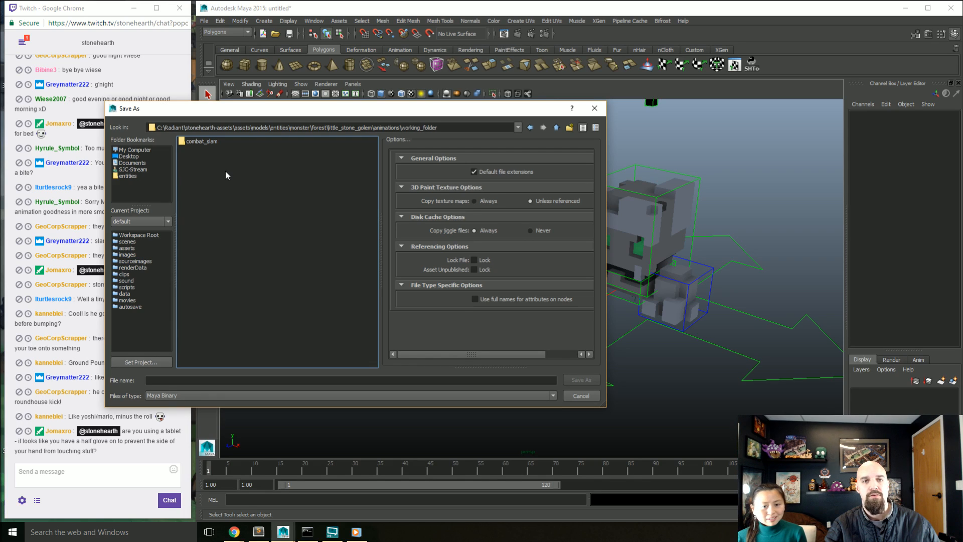
{"action": "double_click", "coordinate": [206, 143]}
Step: Save the scene as a Maya ASCII file named combat_slam_WIPB_1 in the combat_slam folder
{"action": "left_click", "coordinate": [192, 379]}
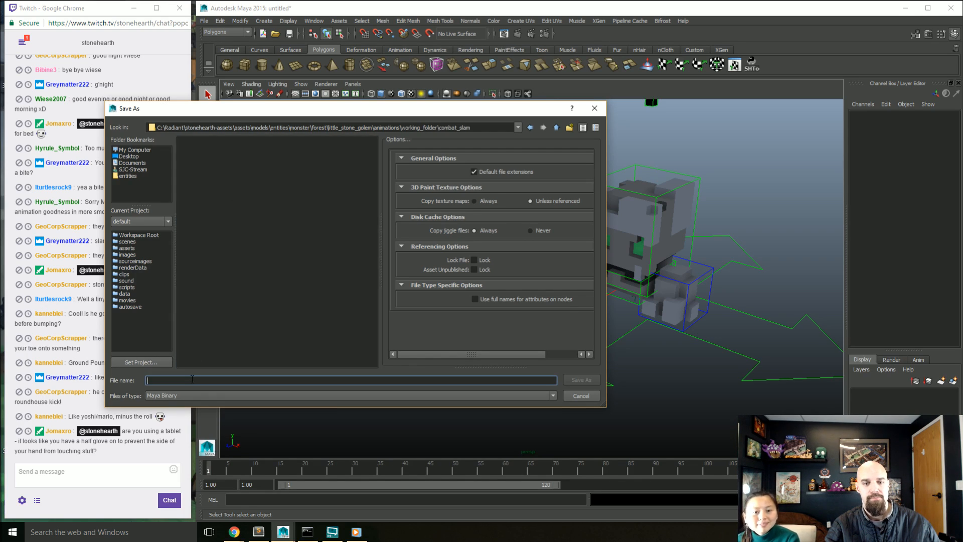
{"action": "left_click", "coordinate": [285, 395]}
{"action": "left_click", "coordinate": [221, 404]}
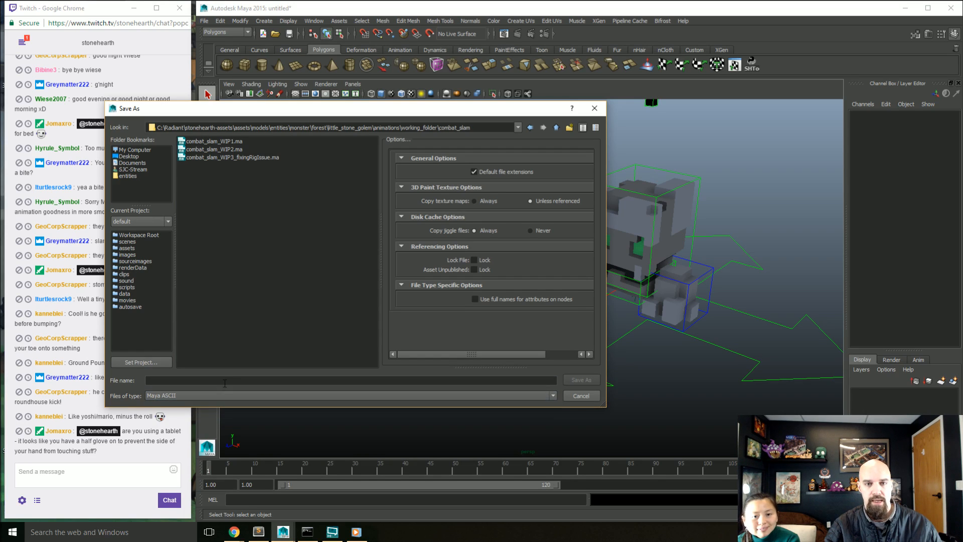
{"action": "type", "text": "c"}
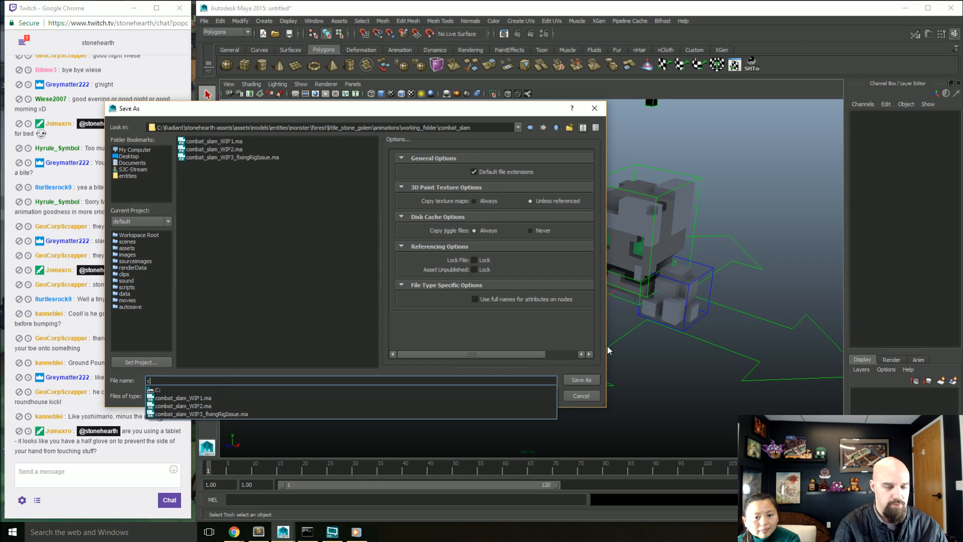
{"action": "type", "text": "ombat_slam"}
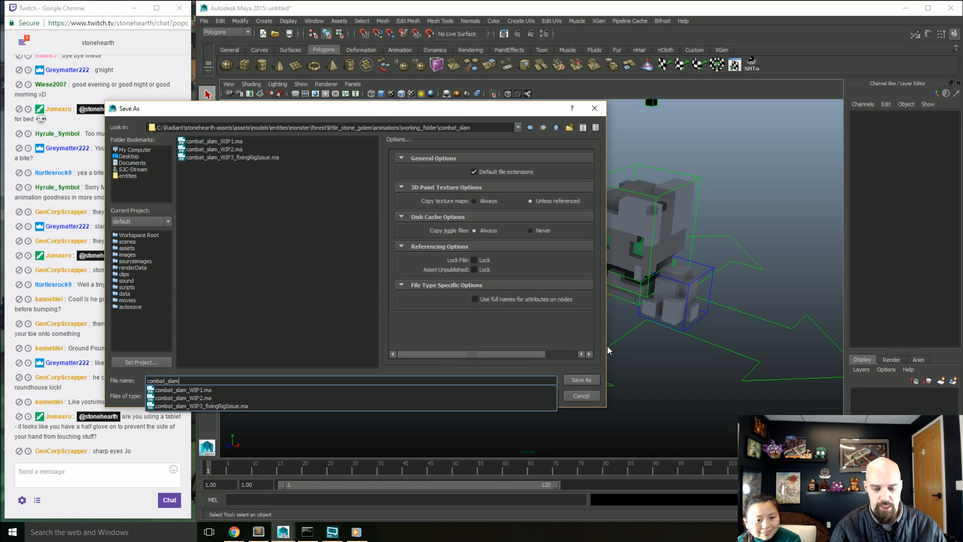
{"action": "type", "text": "_WIP"}
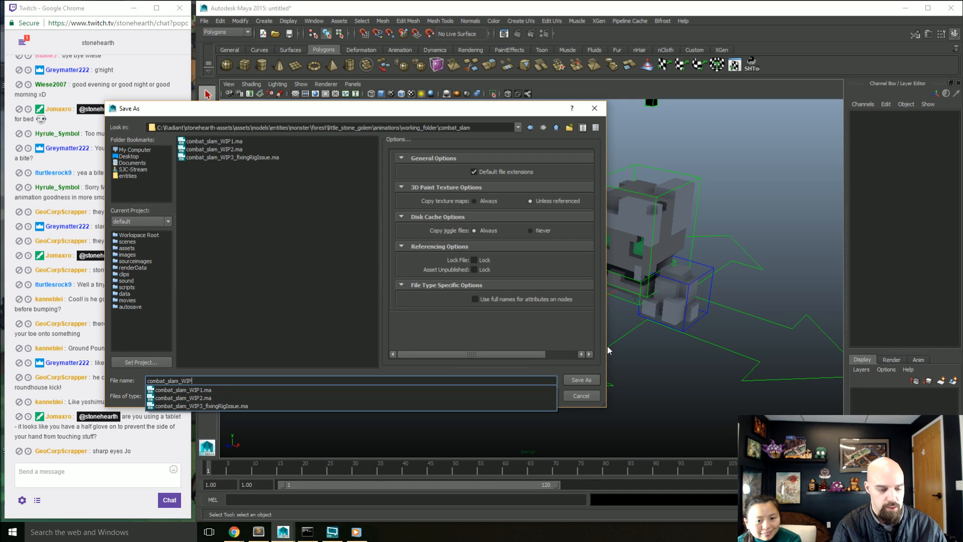
{"action": "type", "text": "8_"}
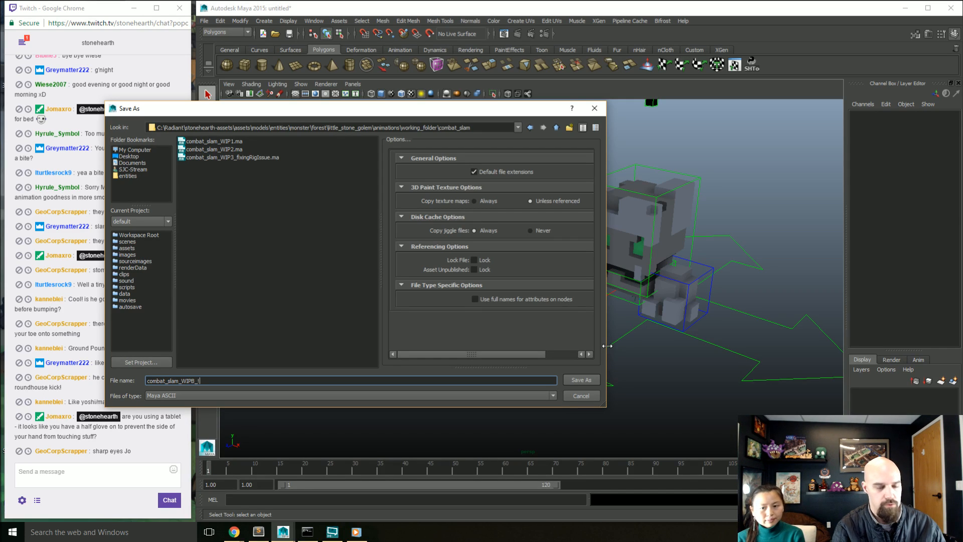
{"action": "type", "text": "1"}
{"action": "key", "text": "Return"}
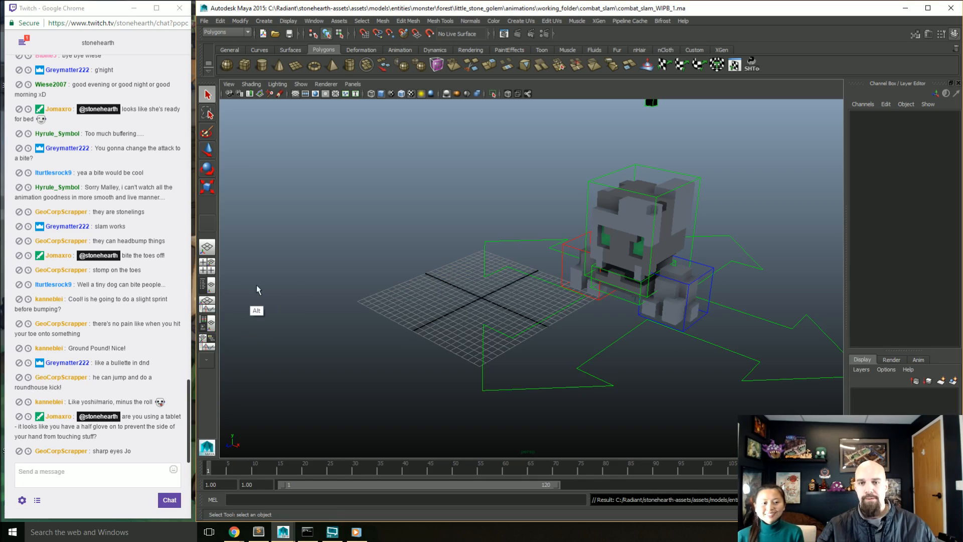
Step: Try to open the Wacom Tablet Properties from the Windows Control Panel, and close the Control Panel
{"action": "left_click_drag", "start_coordinate": [440, 269], "coordinate": [416, 258], "text": "alt"}
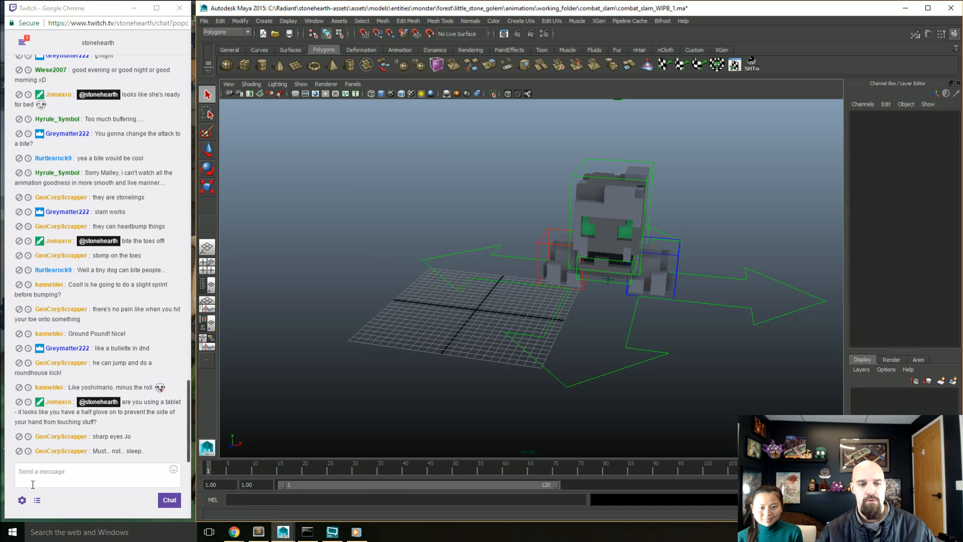
{"action": "left_click", "coordinate": [12, 531]}
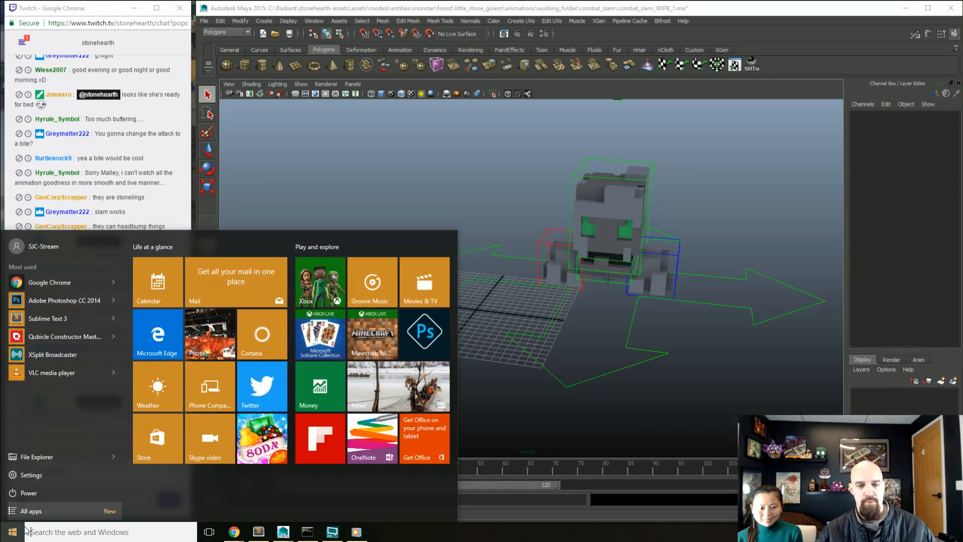
{"action": "type", "text": "c"}
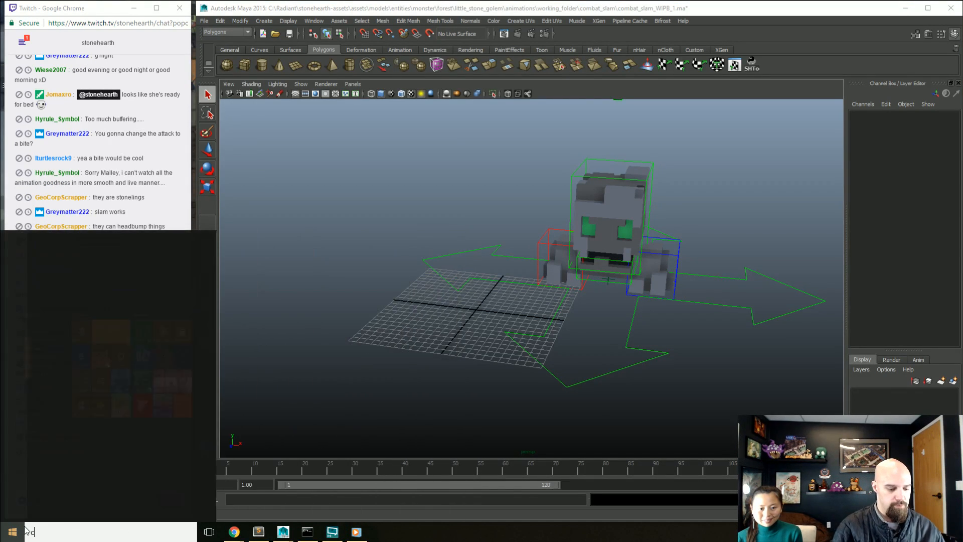
{"action": "type", "text": "ontrol"}
{"action": "key", "text": "Return"}
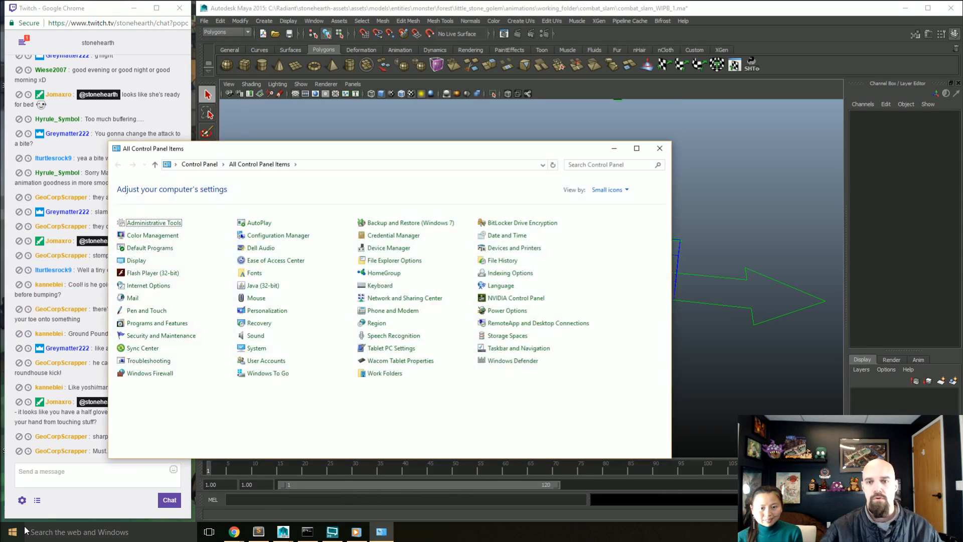
{"action": "left_click", "coordinate": [399, 365]}
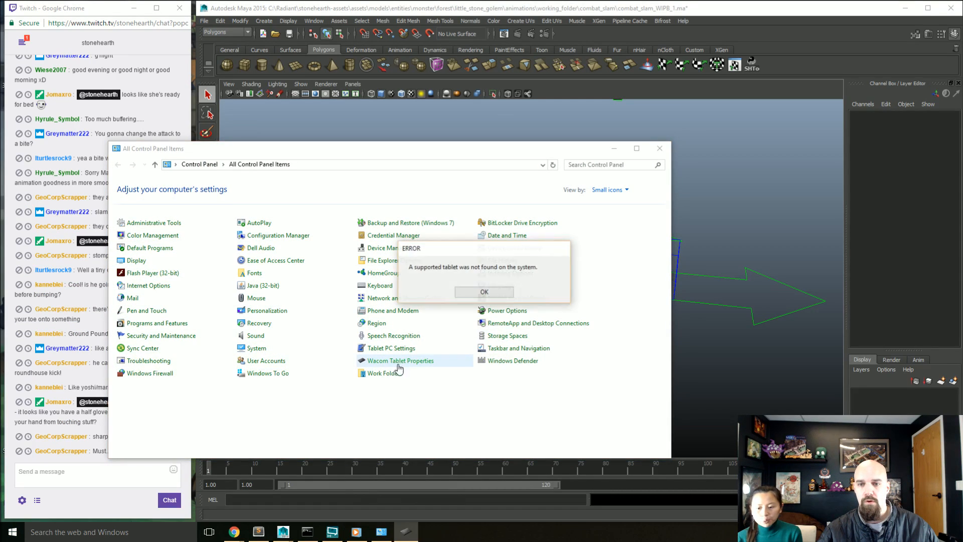
{"action": "left_click", "coordinate": [483, 290]}
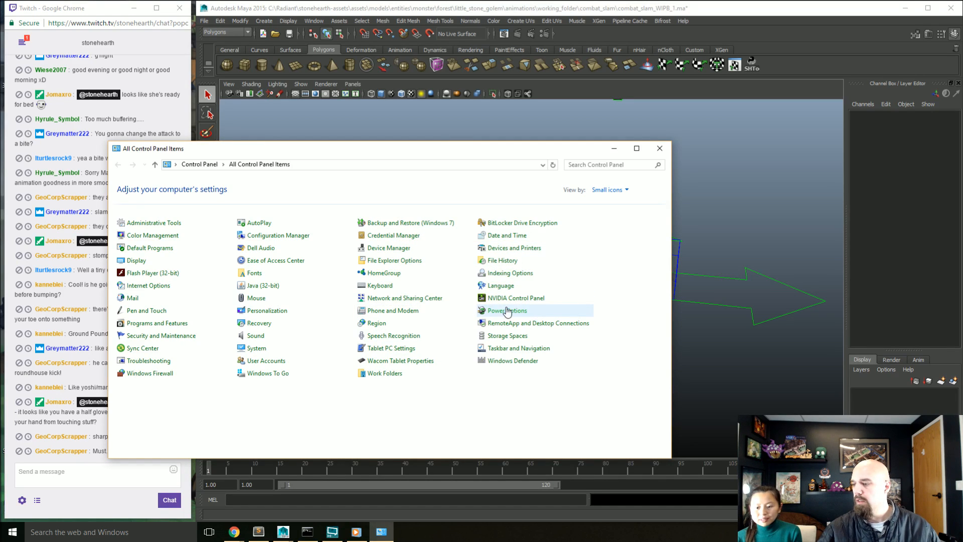
{"action": "left_click", "coordinate": [657, 149]}
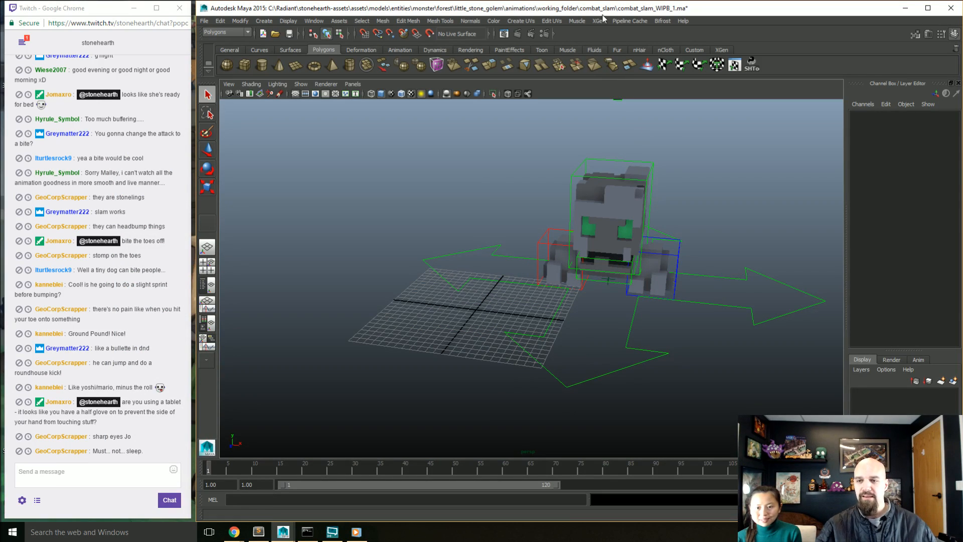
Step: Select the root control of the little stone golem rig
{"action": "left_click", "coordinate": [726, 304]}
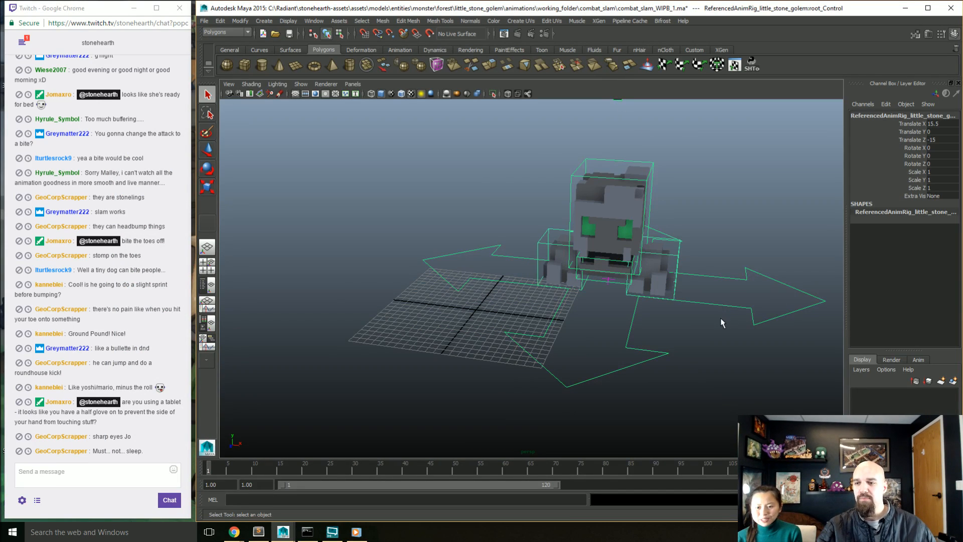
{"action": "left_click_drag", "start_coordinate": [720, 317], "coordinate": [714, 317], "text": "alt"}
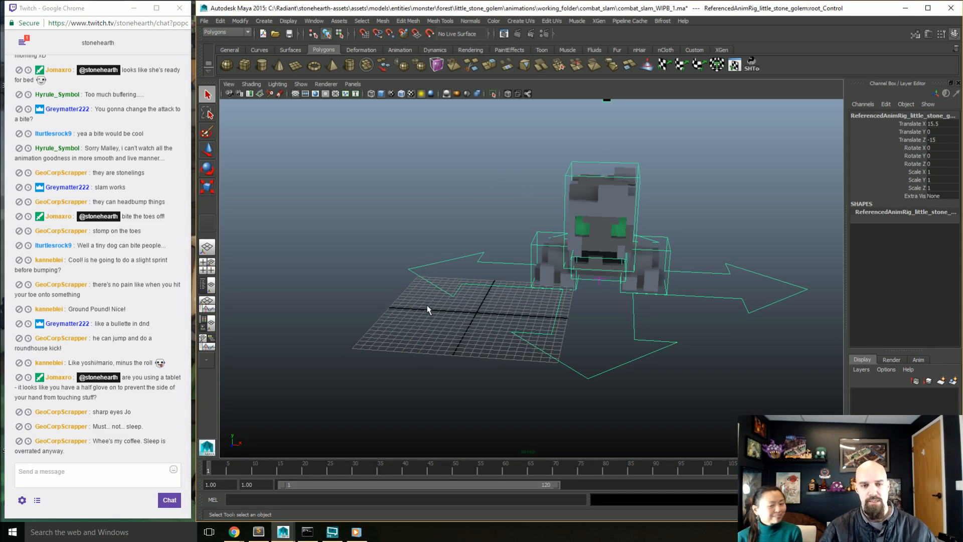
{"action": "left_click_drag", "start_coordinate": [550, 345], "coordinate": [527, 357], "text": "alt"}
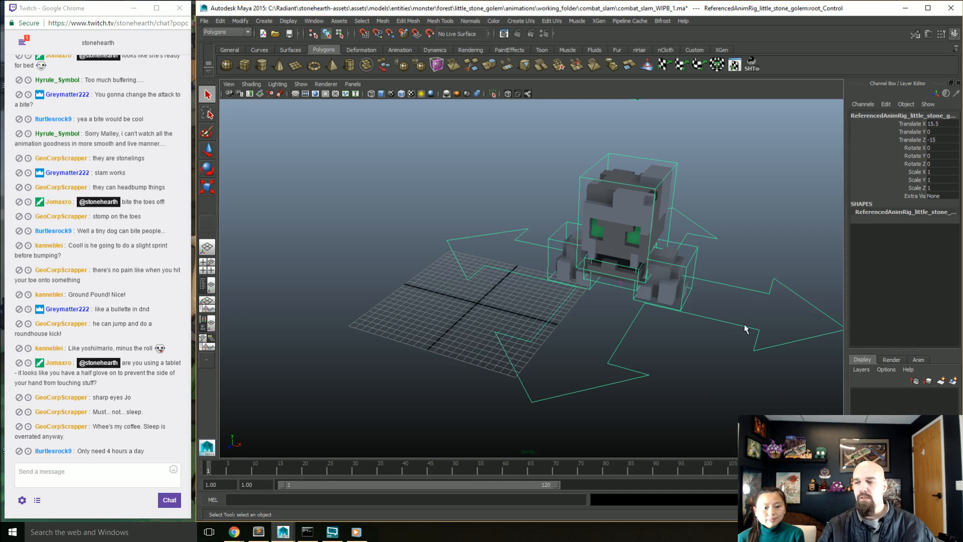
Step: Try zeroing Translate X, Y and Z on the golem's root control, and undo the change
{"action": "left_click_drag", "start_coordinate": [935, 123], "coordinate": [936, 139]}
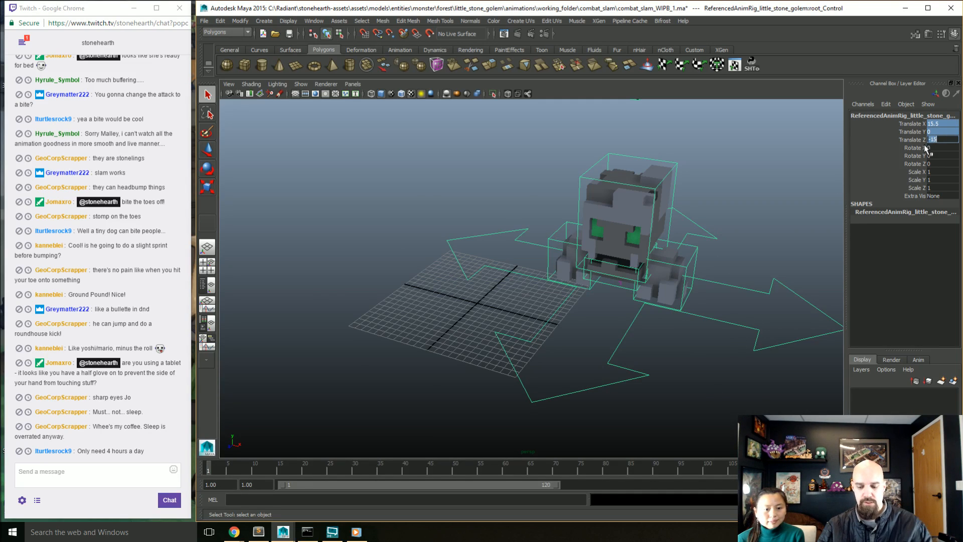
{"action": "type", "text": "0"}
{"action": "key", "text": "Return"}
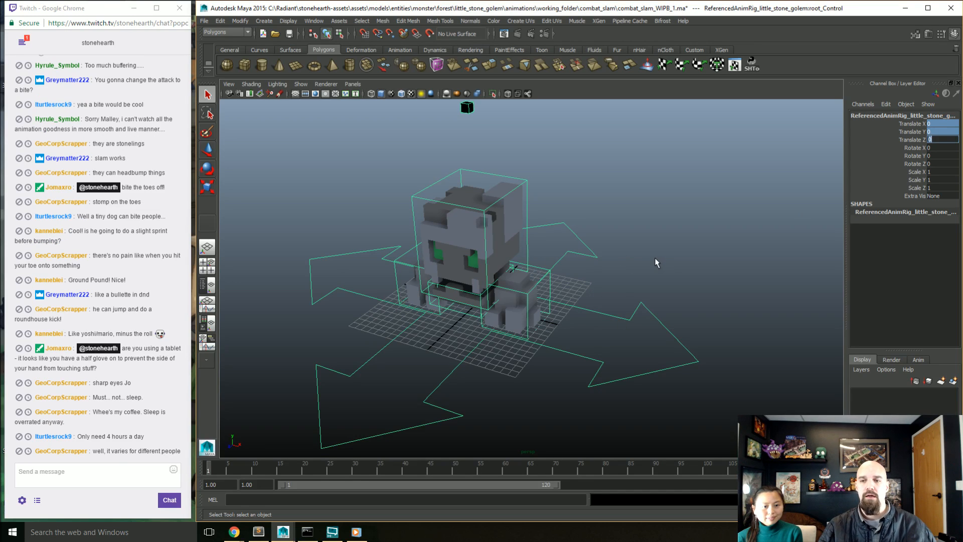
{"action": "left_click", "coordinate": [677, 279]}
{"action": "key", "text": "ctrl+z"}
{"action": "key", "text": "ctrl+z"}
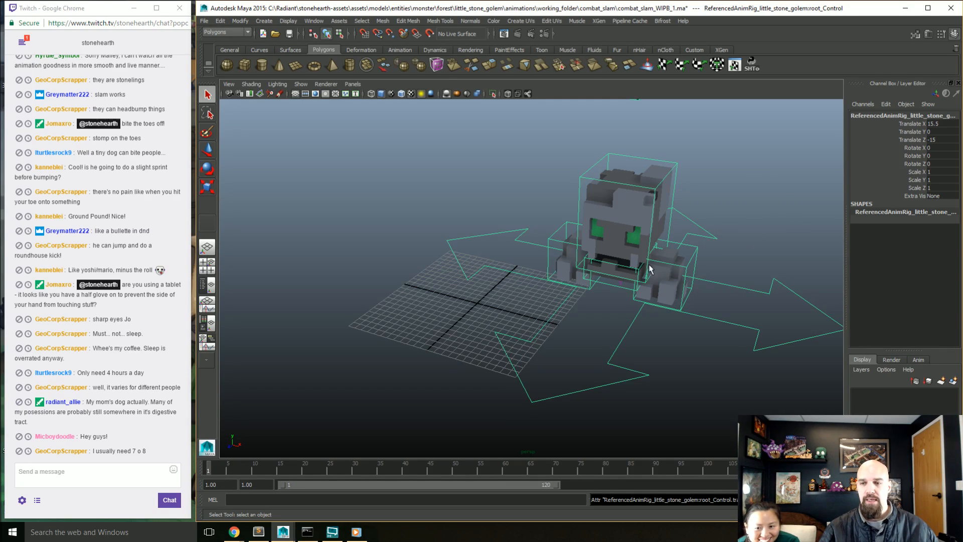
Step: Set the golem root control's Translate X, Y and Z to 0 and save the scene
{"action": "left_click_drag", "start_coordinate": [726, 275], "coordinate": [729, 301]}
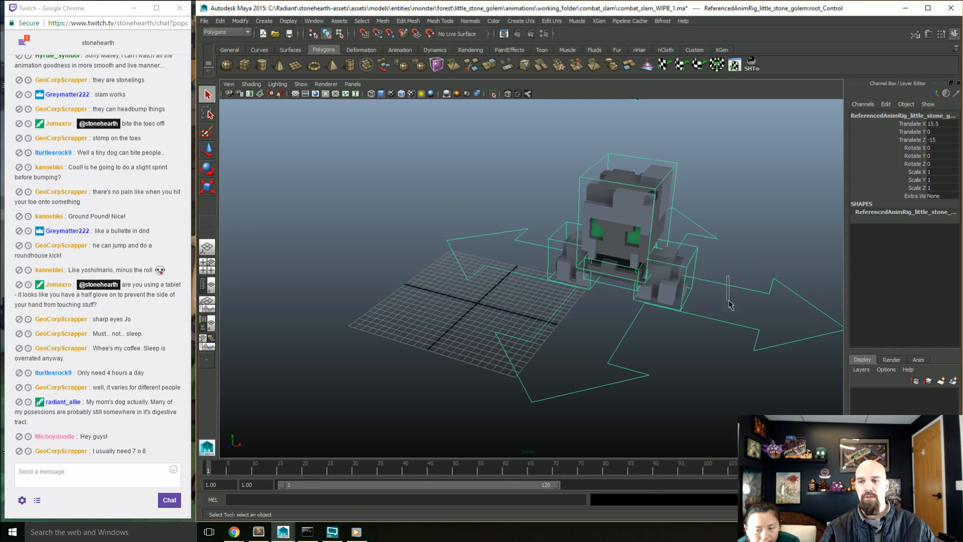
{"action": "left_click_drag", "start_coordinate": [930, 136], "coordinate": [930, 123]}
{"action": "type", "text": "0"}
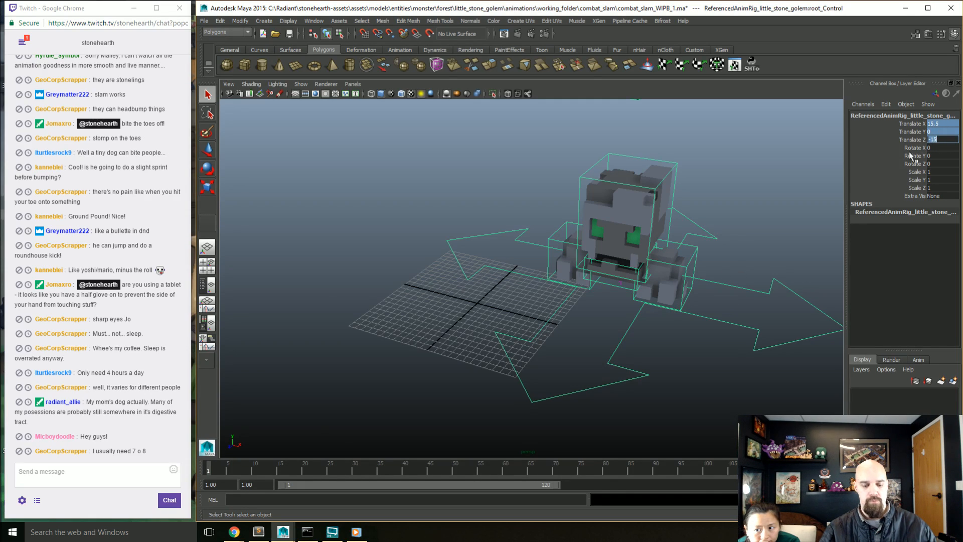
{"action": "key", "text": "Return"}
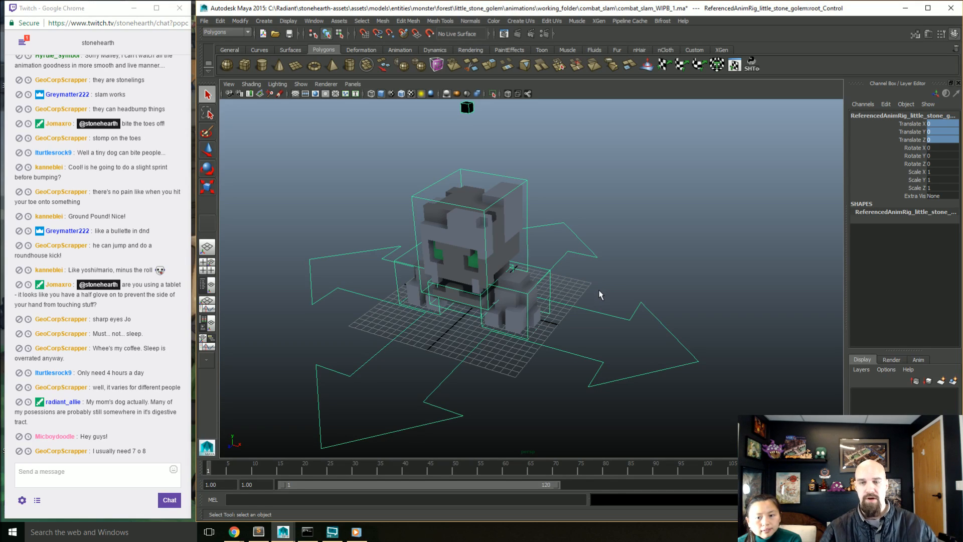
{"action": "key", "text": "ctrl+s"}
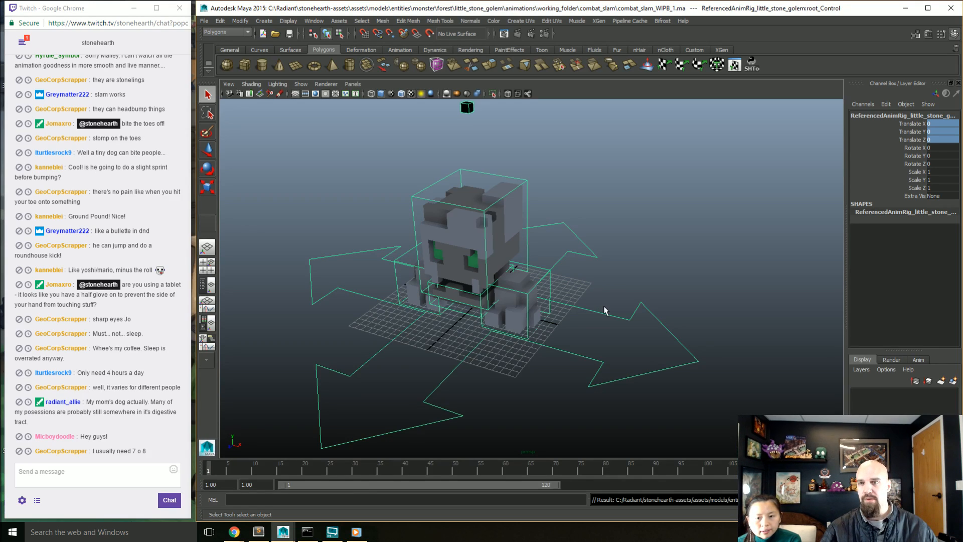
Step: Check the Time Slider playback settings in the preferences and close them without saving
{"action": "scroll", "coordinate": [602, 306], "scroll_direction": "down", "scroll_amount": 4}
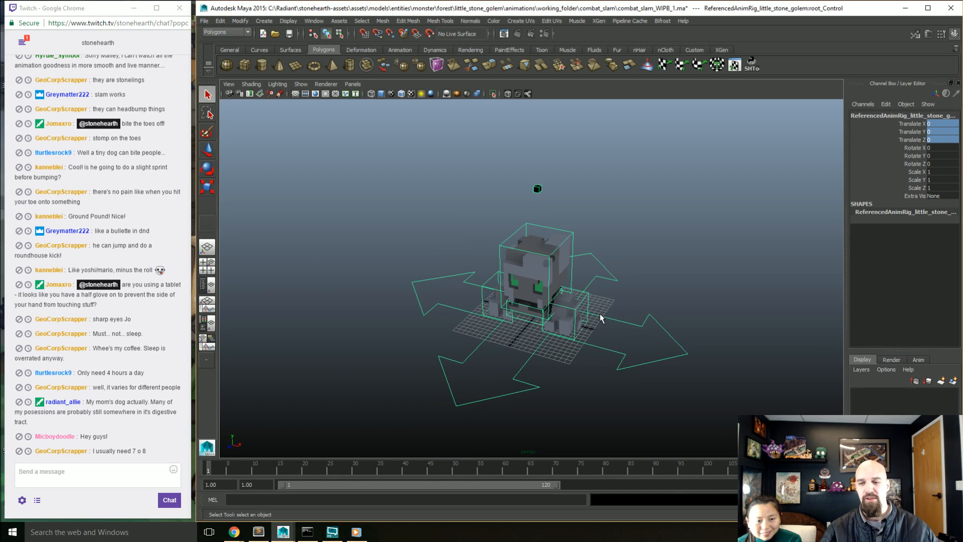
{"action": "left_click_drag", "start_coordinate": [605, 369], "coordinate": [562, 359], "text": "alt"}
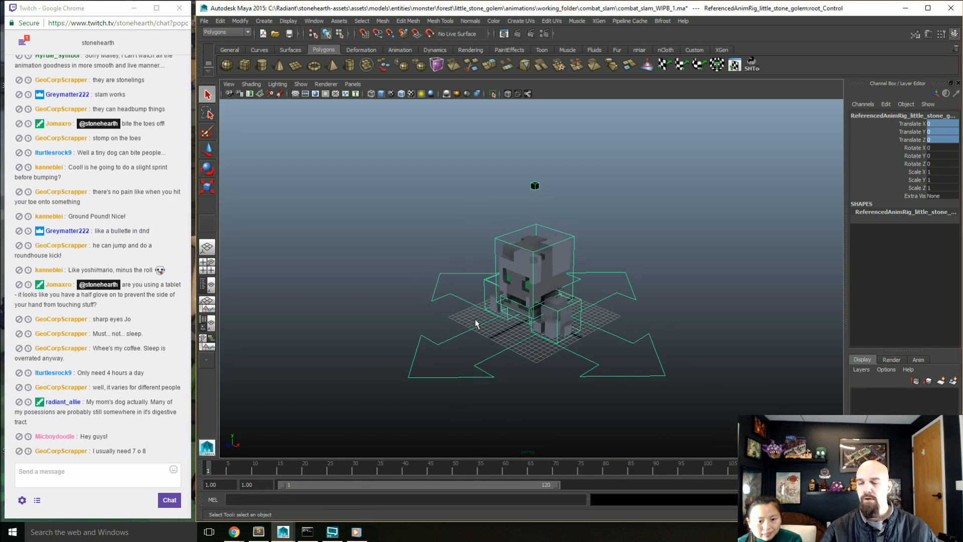
{"action": "left_click_drag", "start_coordinate": [580, 321], "coordinate": [552, 333], "text": "alt"}
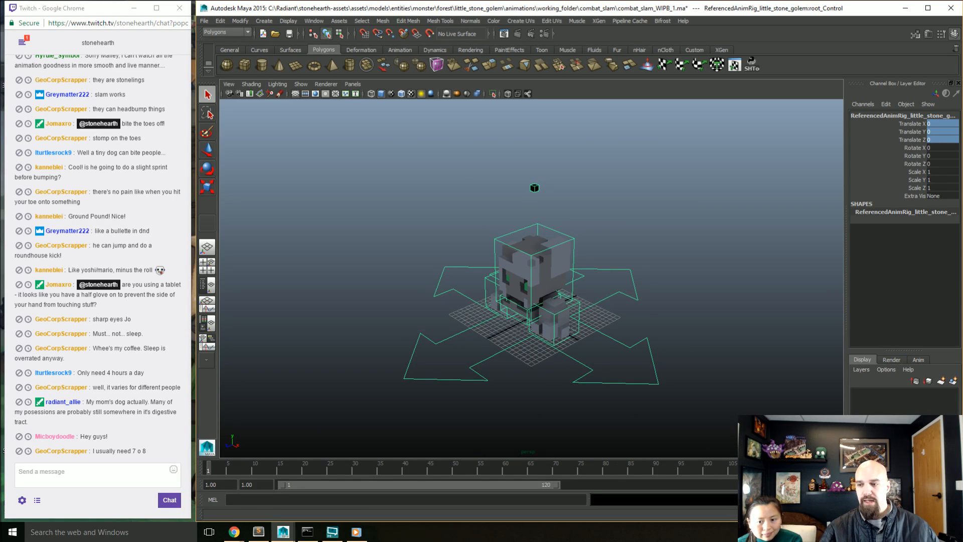
{"action": "left_click", "coordinate": [955, 485]}
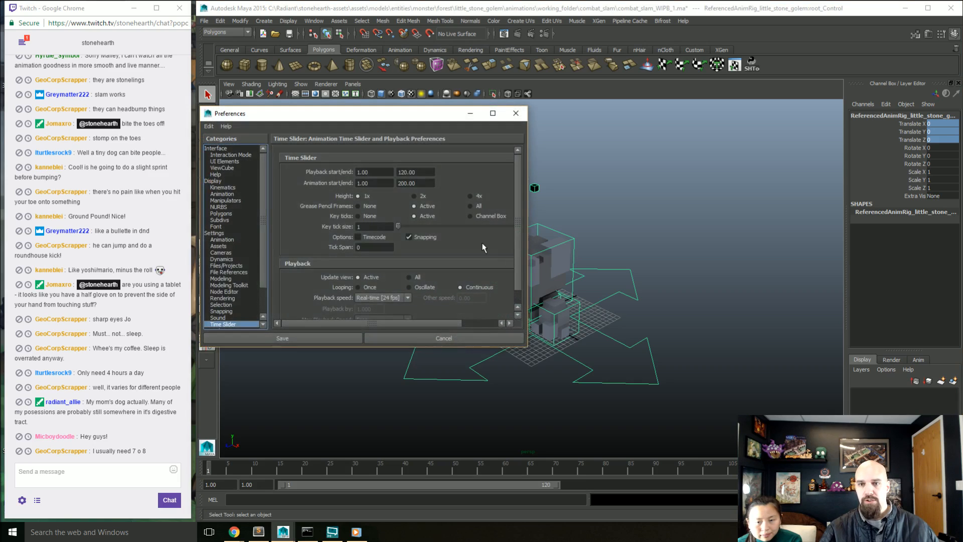
{"action": "left_click", "coordinate": [402, 339]}
Step: Set the working time unit to NTSC (30 fps) in the general application settings and save the preferences
{"action": "left_click", "coordinate": [204, 20]}
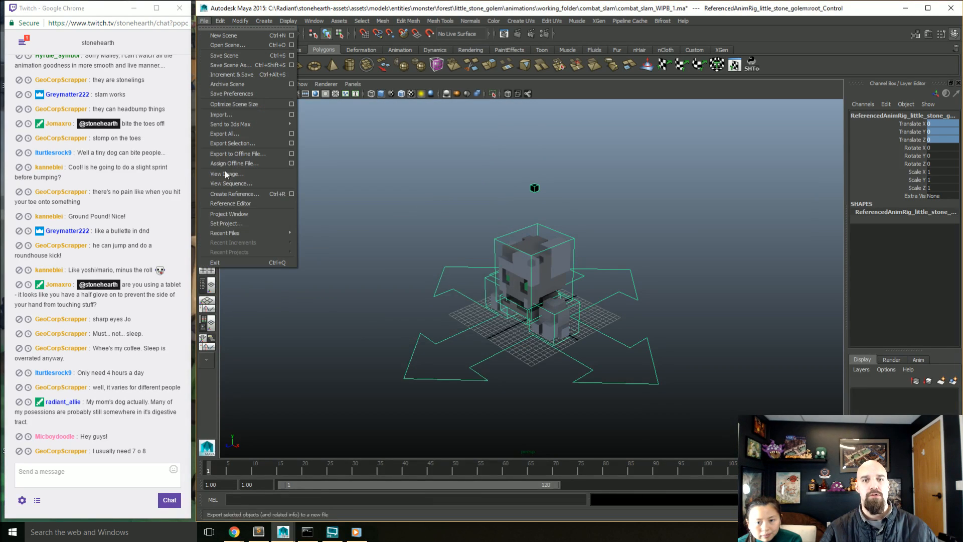
{"action": "mouse_move", "coordinate": [314, 20]}
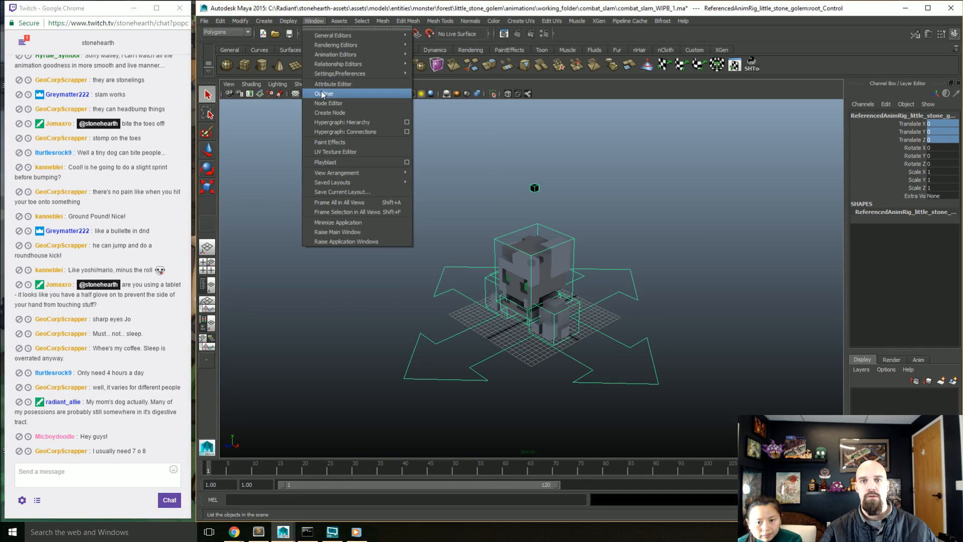
{"action": "mouse_move", "coordinate": [381, 73]}
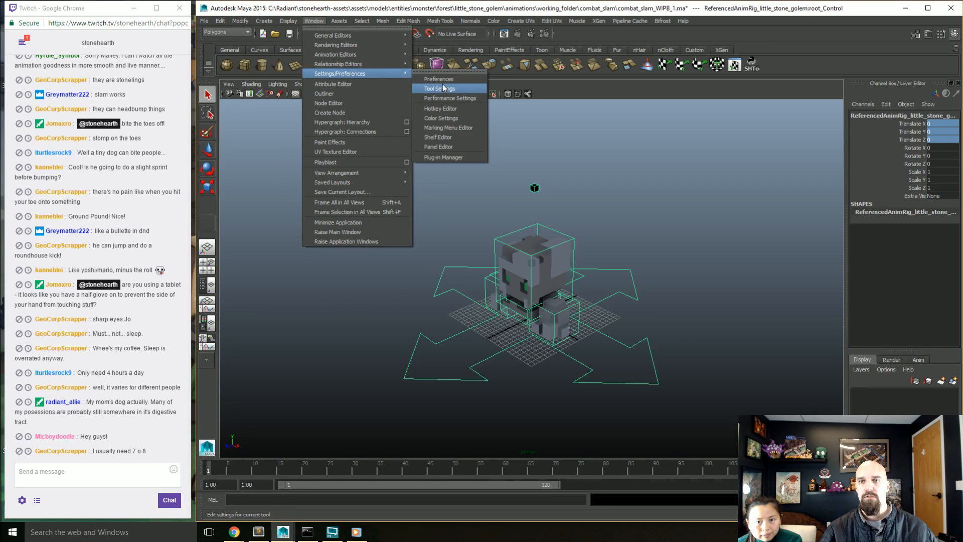
{"action": "left_click", "coordinate": [442, 84]}
{"action": "left_click", "coordinate": [221, 239]}
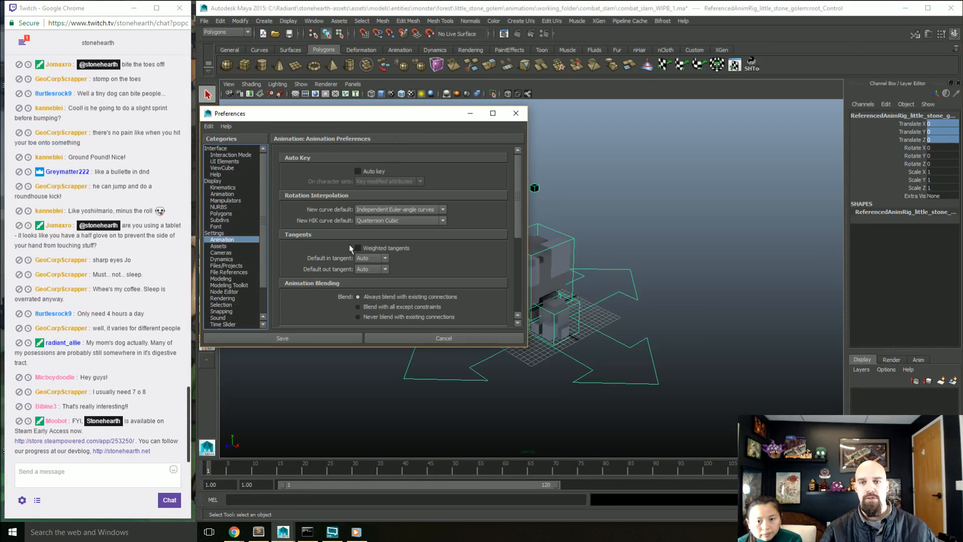
{"action": "scroll", "coordinate": [413, 275], "scroll_direction": "down", "scroll_amount": 3}
{"action": "scroll", "coordinate": [407, 275], "scroll_direction": "up", "scroll_amount": 3}
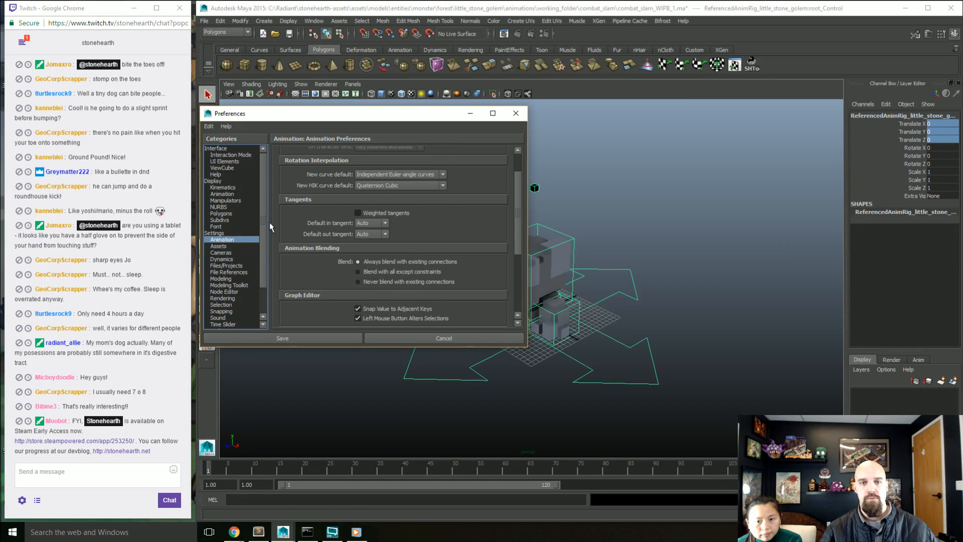
{"action": "left_click", "coordinate": [233, 227]}
{"action": "left_click", "coordinate": [236, 233]}
{"action": "left_click", "coordinate": [396, 233]}
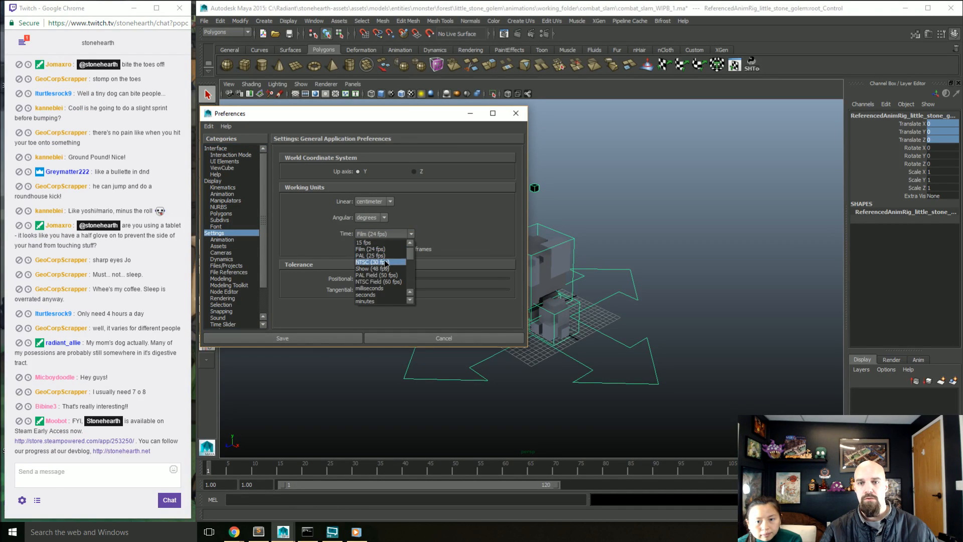
{"action": "left_click", "coordinate": [386, 261]}
{"action": "left_click", "coordinate": [346, 335]}
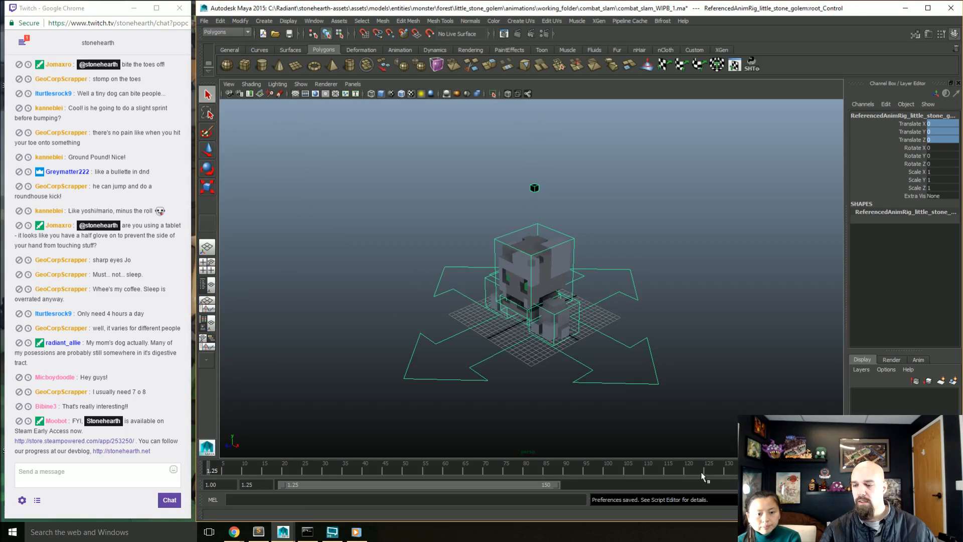
Step: Set the playback range start to frame 1 and the animation end to frame 200
{"action": "double_click", "coordinate": [248, 483]}
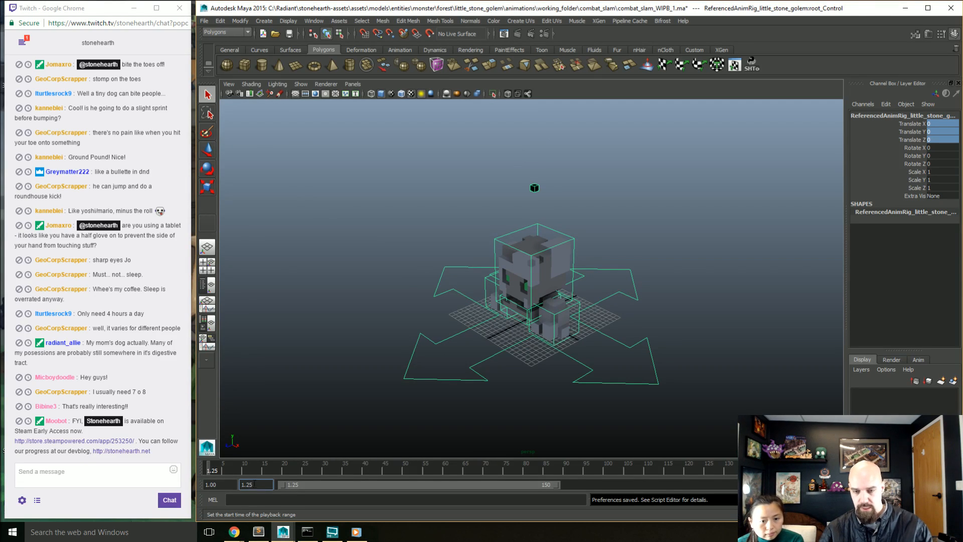
{"action": "type", "text": "1"}
{"action": "key", "text": "Return"}
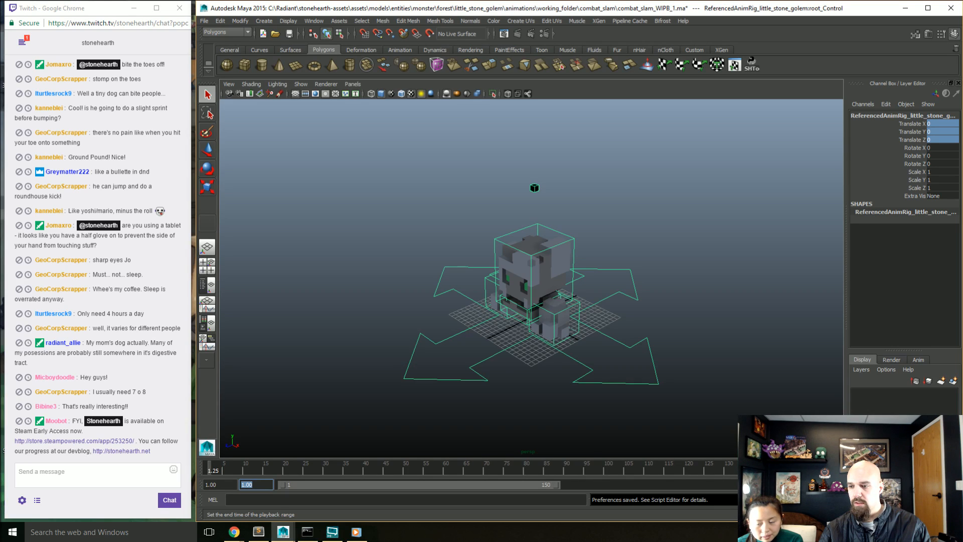
{"action": "double_click", "coordinate": [767, 485]}
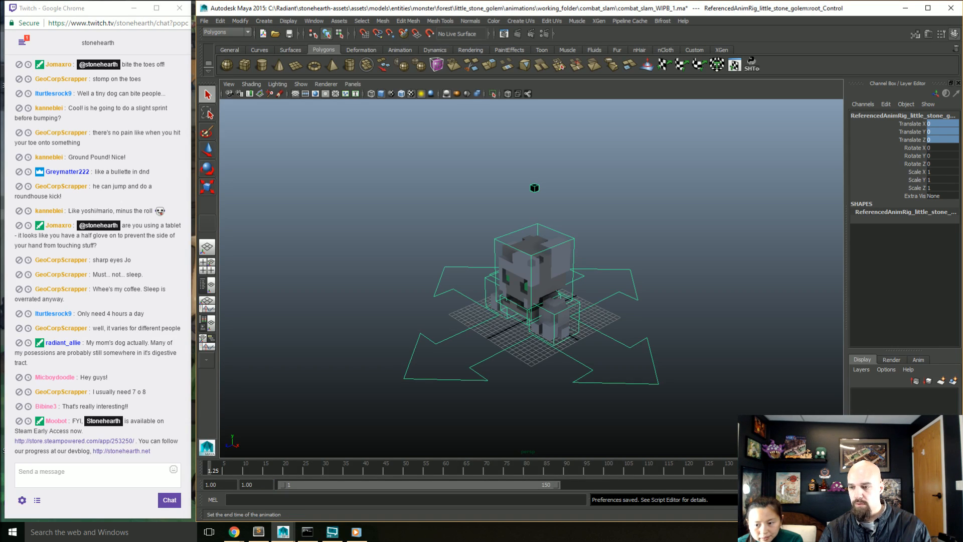
{"action": "type", "text": "200"}
{"action": "key", "text": "Return"}
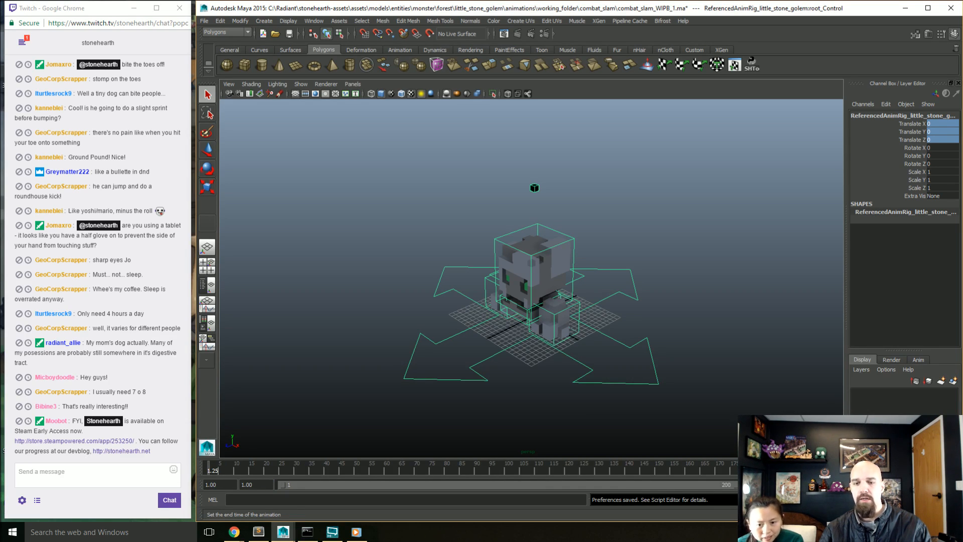
Step: Set the start of the playback range to frame 0
{"action": "left_click", "coordinate": [214, 485]}
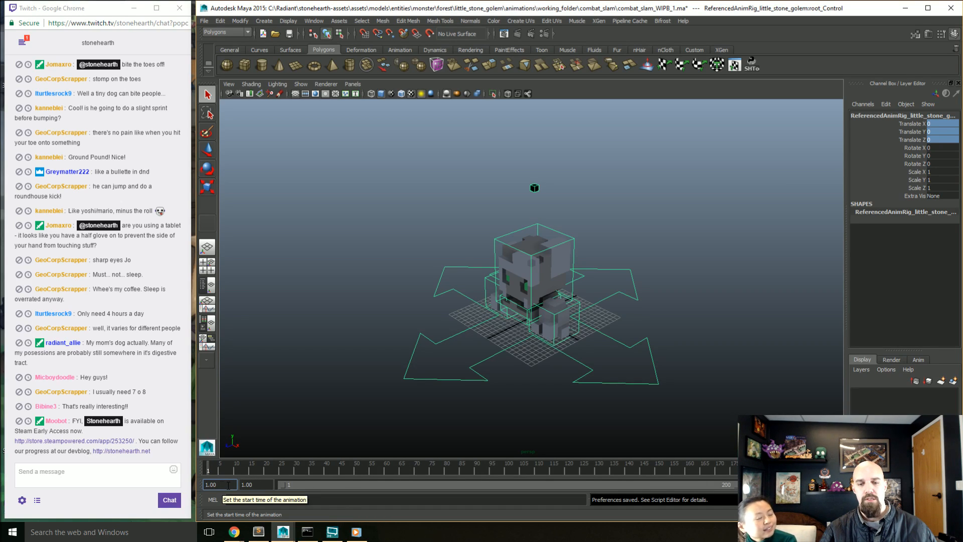
{"action": "left_click", "coordinate": [256, 484]}
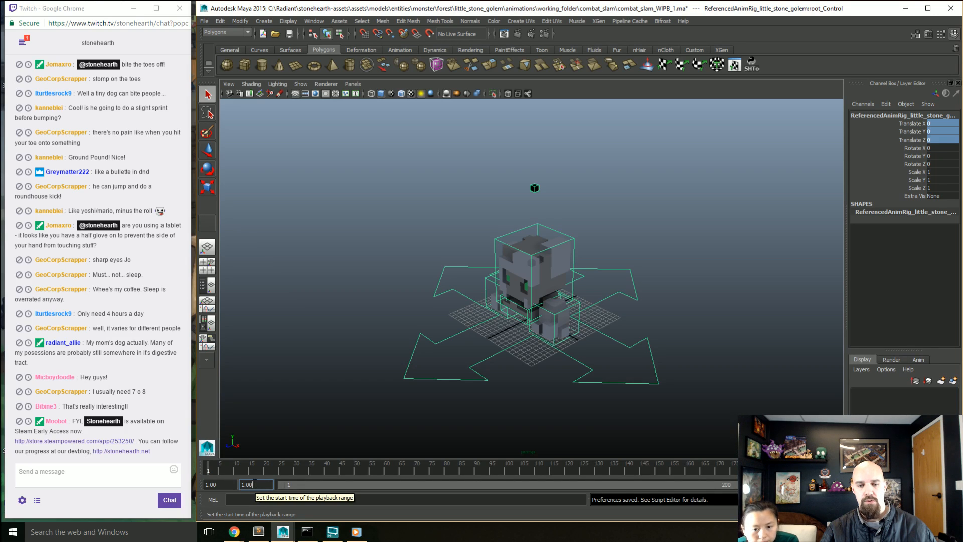
{"action": "double_click", "coordinate": [258, 484]}
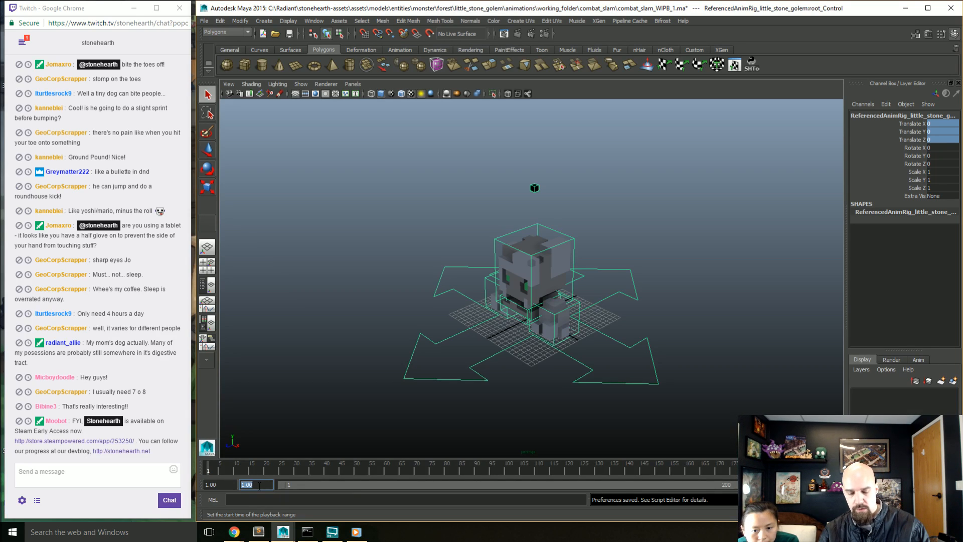
{"action": "type", "text": "0"}
{"action": "key", "text": "Return"}
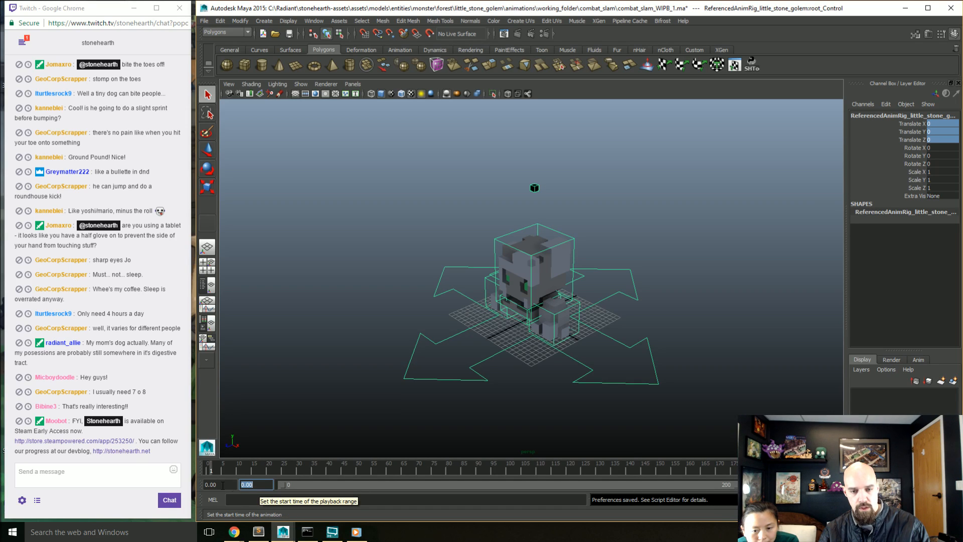
{"action": "left_click", "coordinate": [264, 484]}
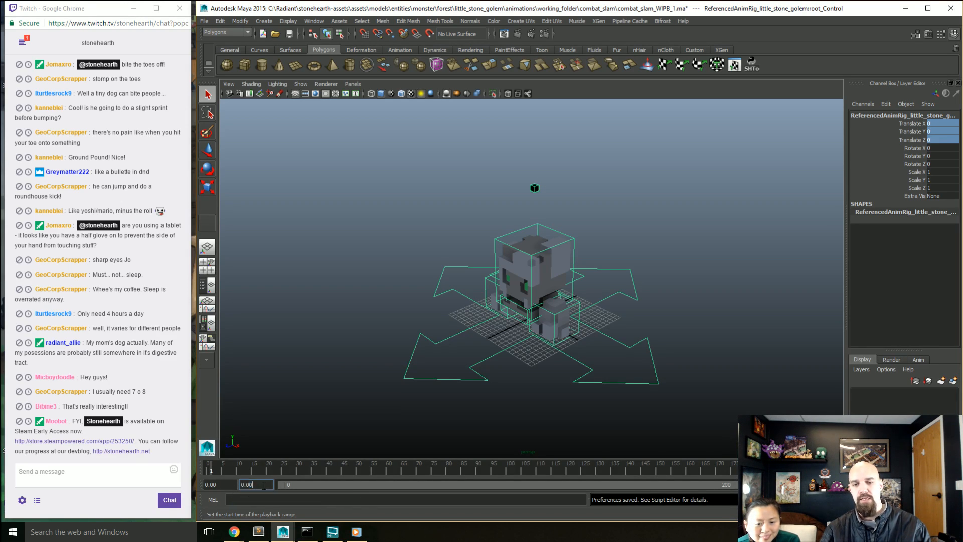
{"action": "double_click", "coordinate": [264, 485]}
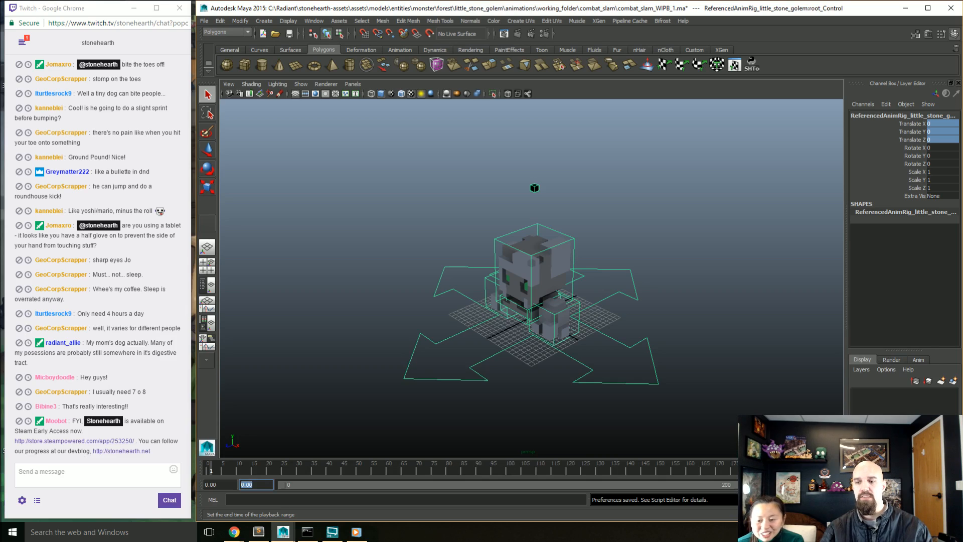
{"action": "left_click", "coordinate": [758, 485]}
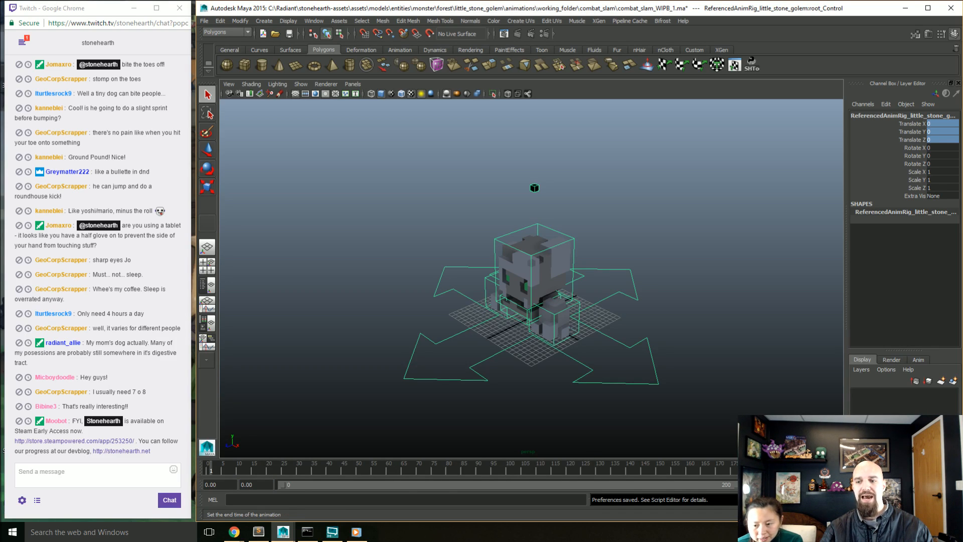
Step: Try an animation start of -100, slide the playback range back to -100 and forward to 0, and reset the animation start to 0
{"action": "left_click", "coordinate": [226, 483]}
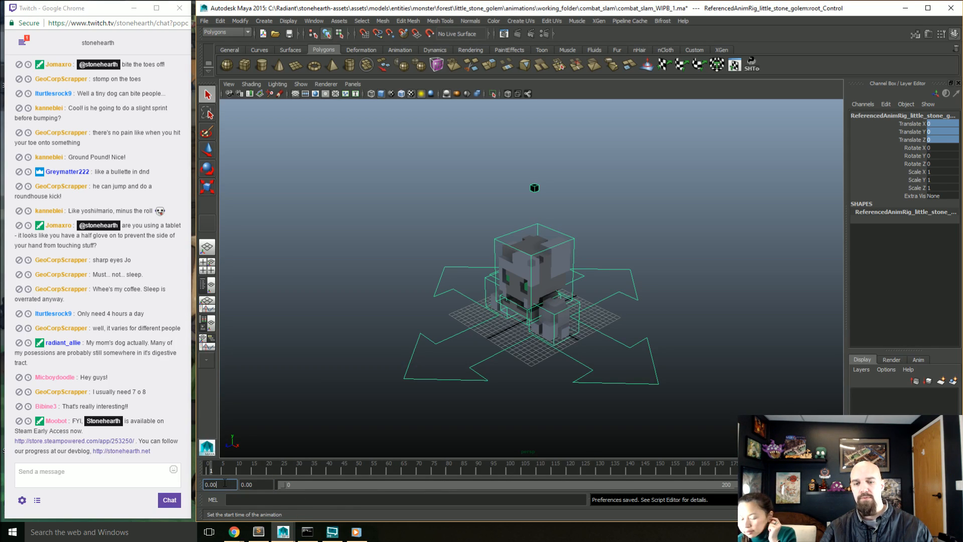
{"action": "double_click", "coordinate": [225, 483]}
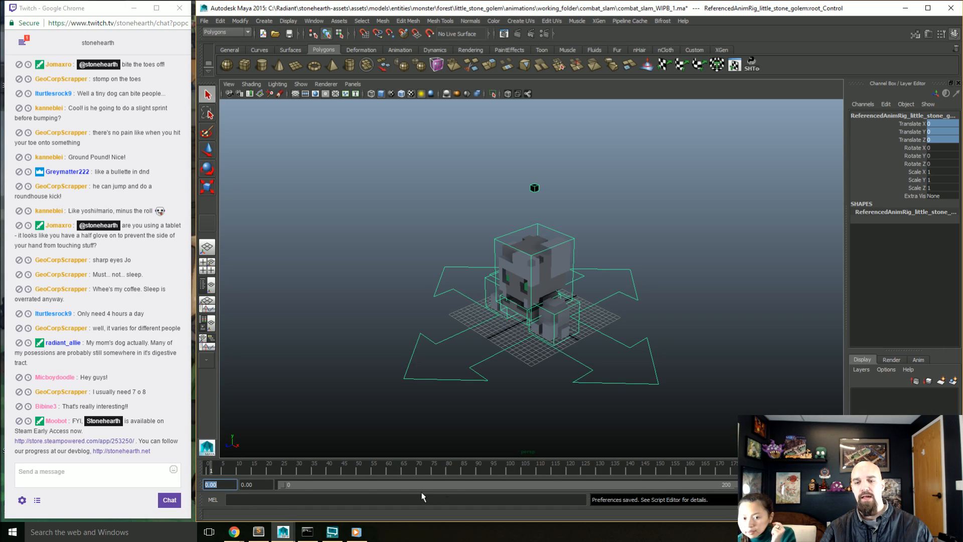
{"action": "type", "text": "-100"}
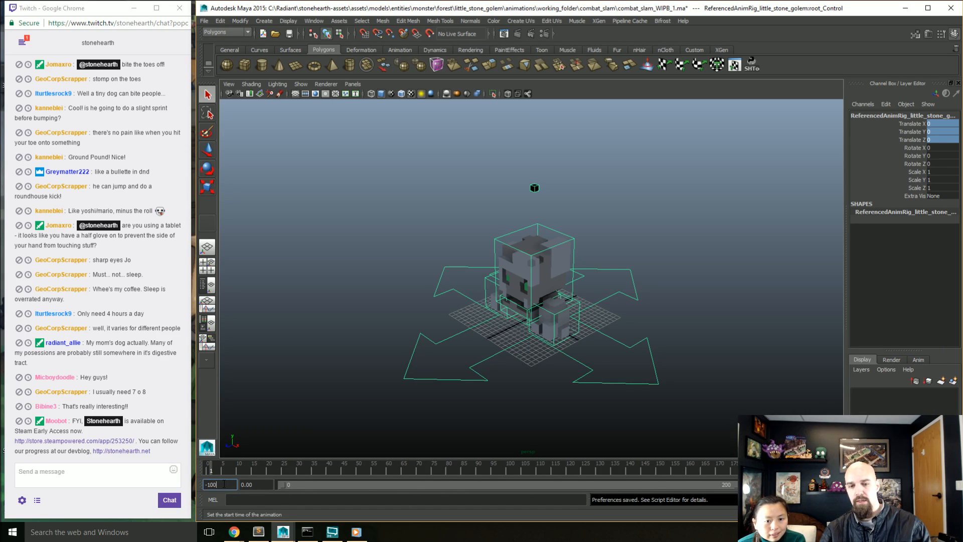
{"action": "key", "text": "Return"}
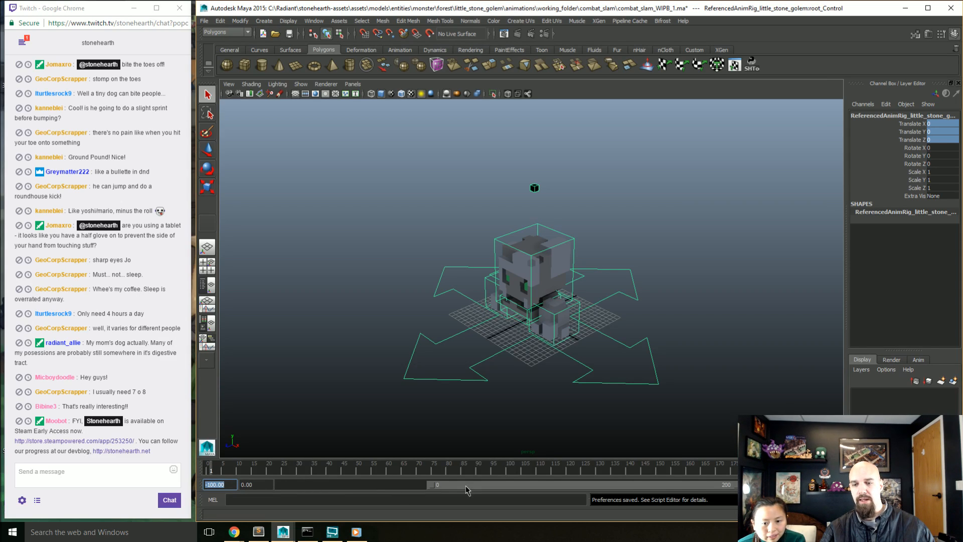
{"action": "left_click_drag", "start_coordinate": [461, 490], "coordinate": [306, 495]}
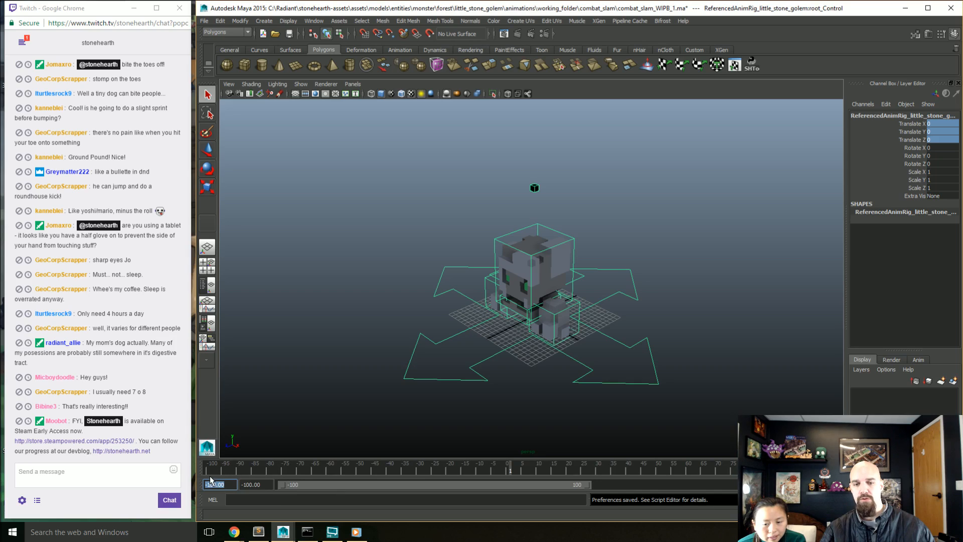
{"action": "left_click_drag", "start_coordinate": [319, 485], "coordinate": [523, 493]}
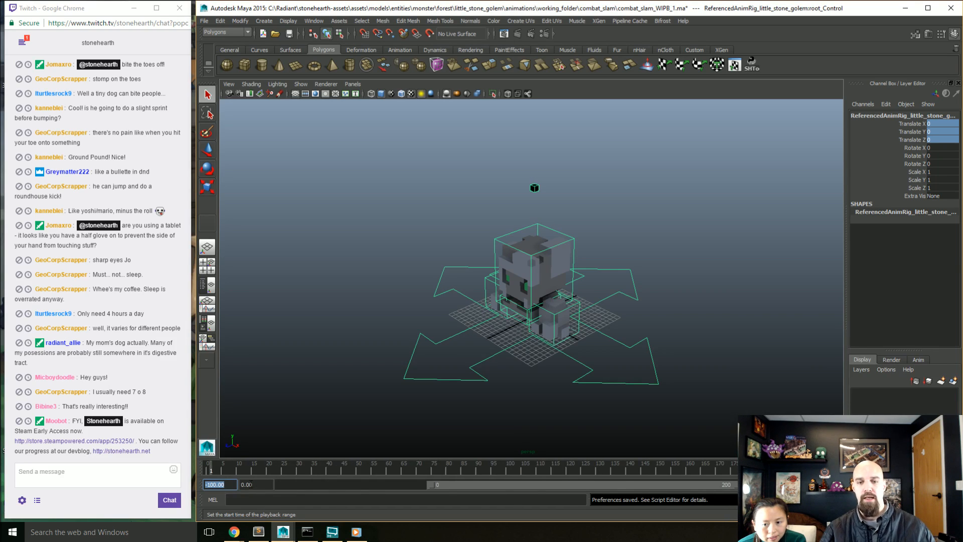
{"action": "type", "text": "0"}
{"action": "key", "text": "Return"}
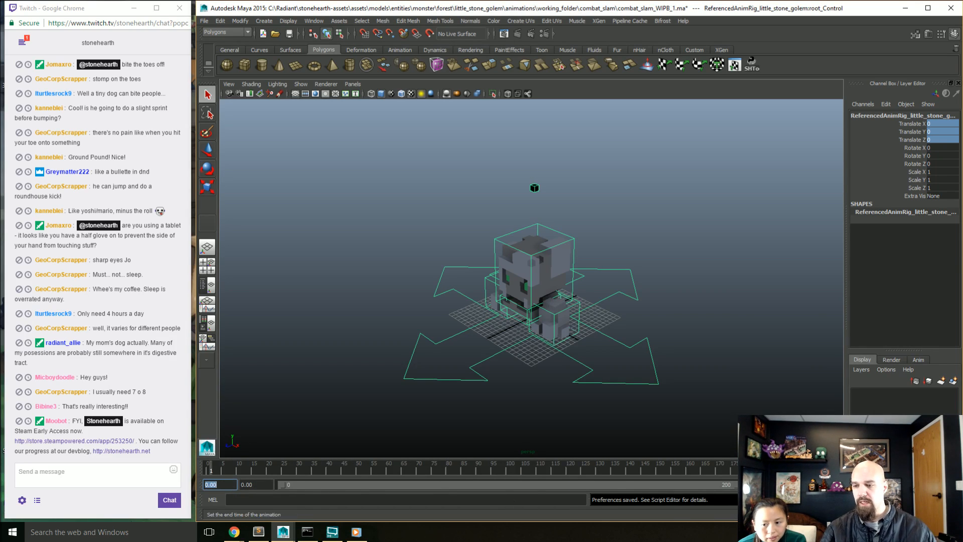
Step: Shorten the playback range and set both the playback end and the animation end to frame 150
{"action": "left_click_drag", "start_coordinate": [734, 484], "coordinate": [662, 485]}
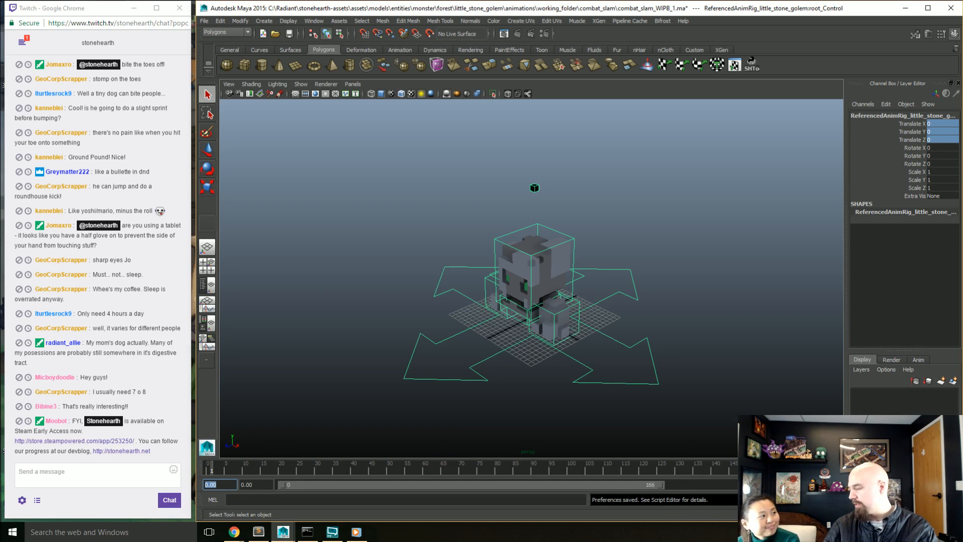
{"action": "left_click", "coordinate": [765, 484]}
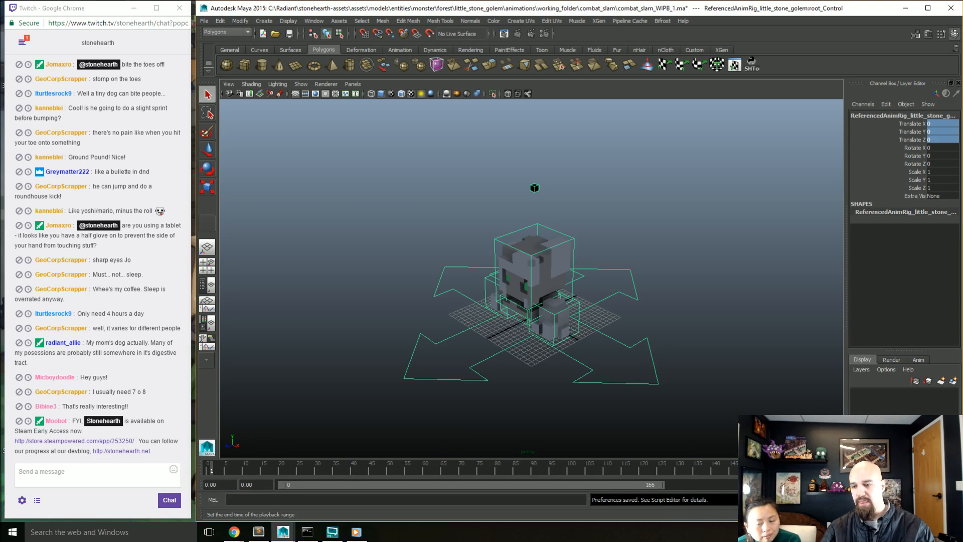
{"action": "type", "text": "150"}
{"action": "key", "text": "Return"}
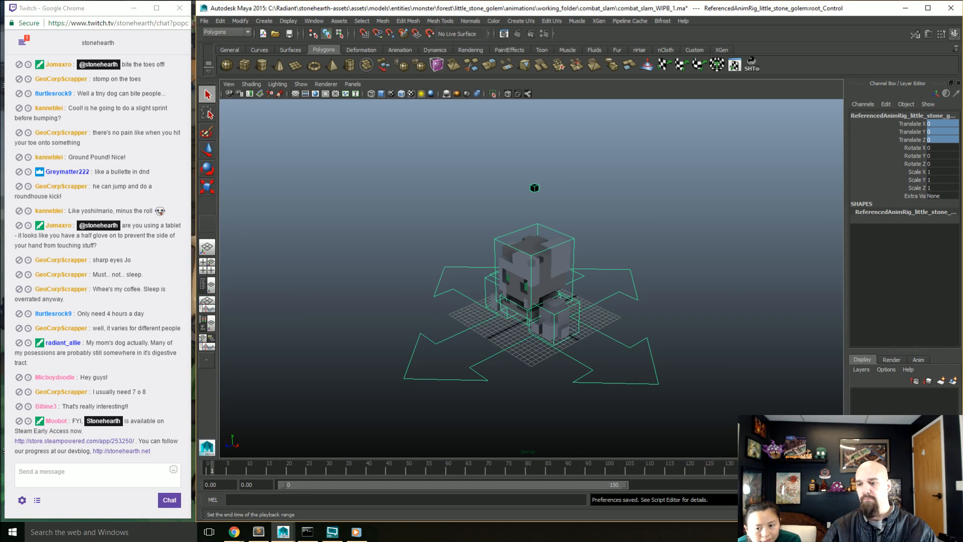
{"action": "type", "text": "150"}
{"action": "key", "text": "Return"}
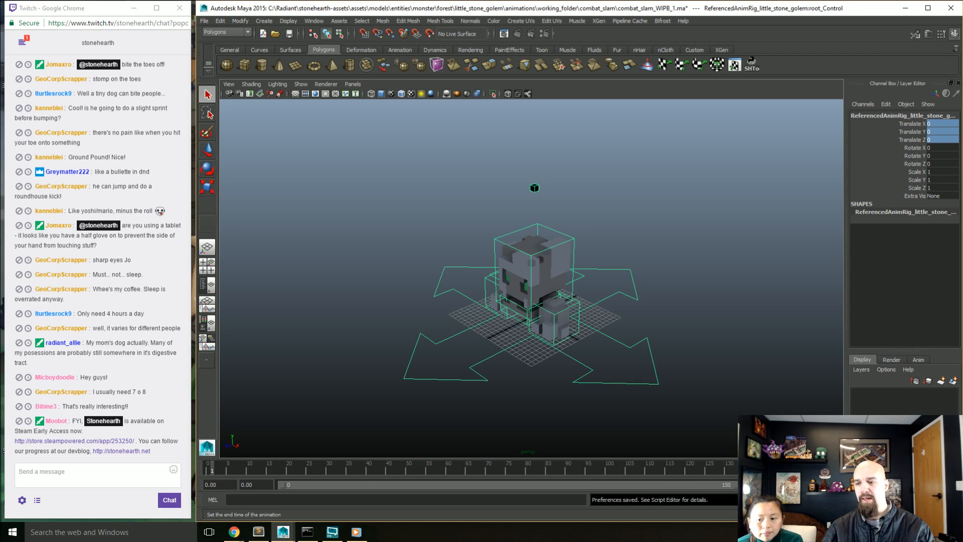
Step: Set the animation end to frame 200 and extend the playback range to frame 200
{"action": "type", "text": "200"}
{"action": "key", "text": "Return"}
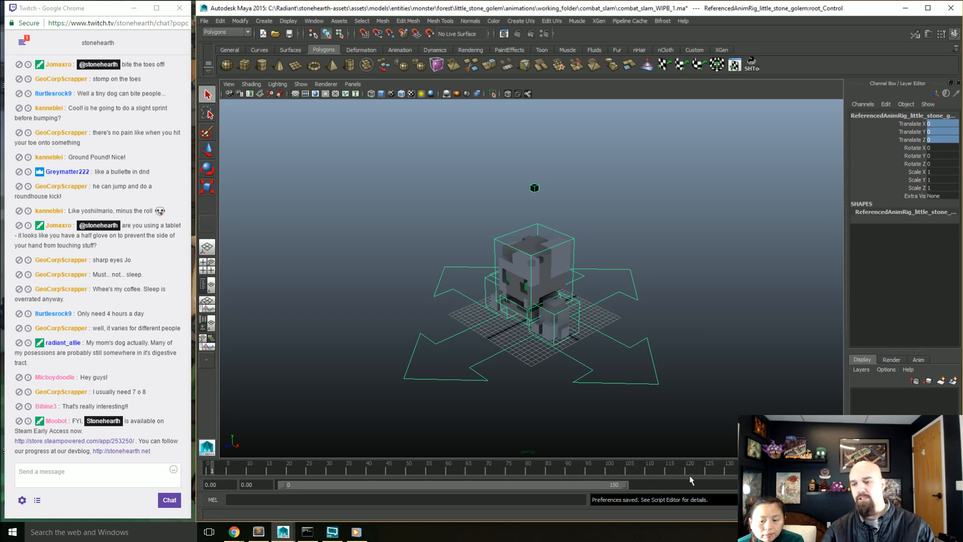
{"action": "left_click_drag", "start_coordinate": [621, 489], "coordinate": [732, 487]}
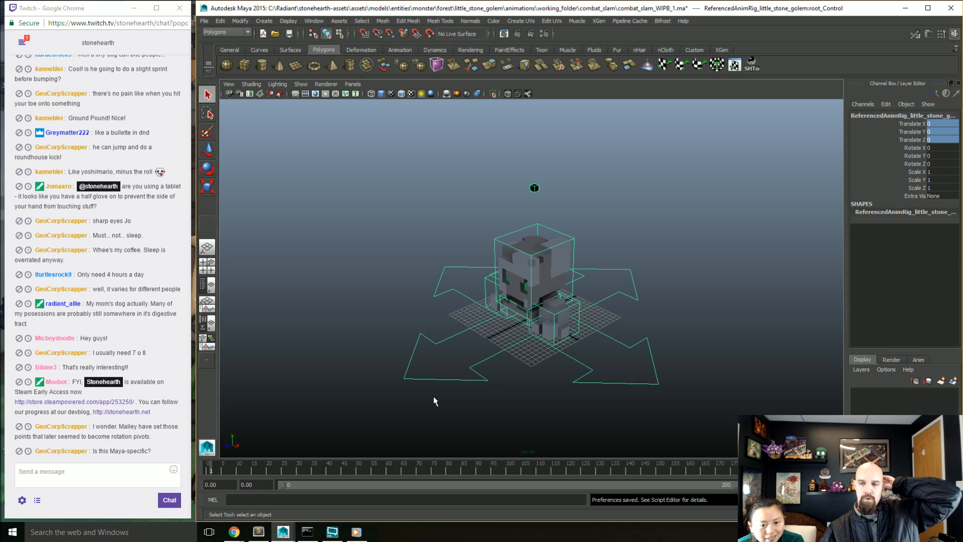
Step: Select the golem's left foot control and activate the Move tool on it
{"action": "left_click", "coordinate": [564, 344]}
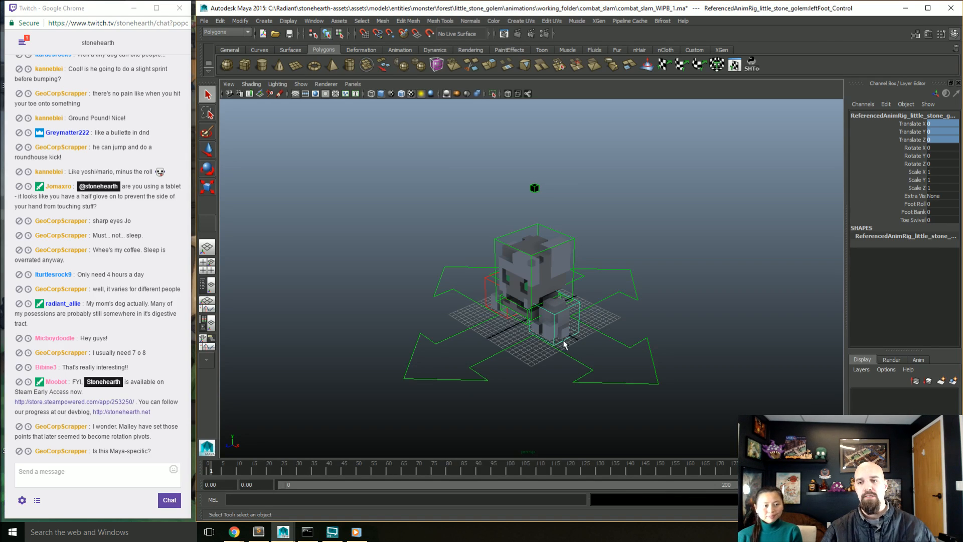
{"action": "scroll", "coordinate": [576, 346], "scroll_direction": "up", "scroll_amount": 5}
{"action": "key", "text": "w"}
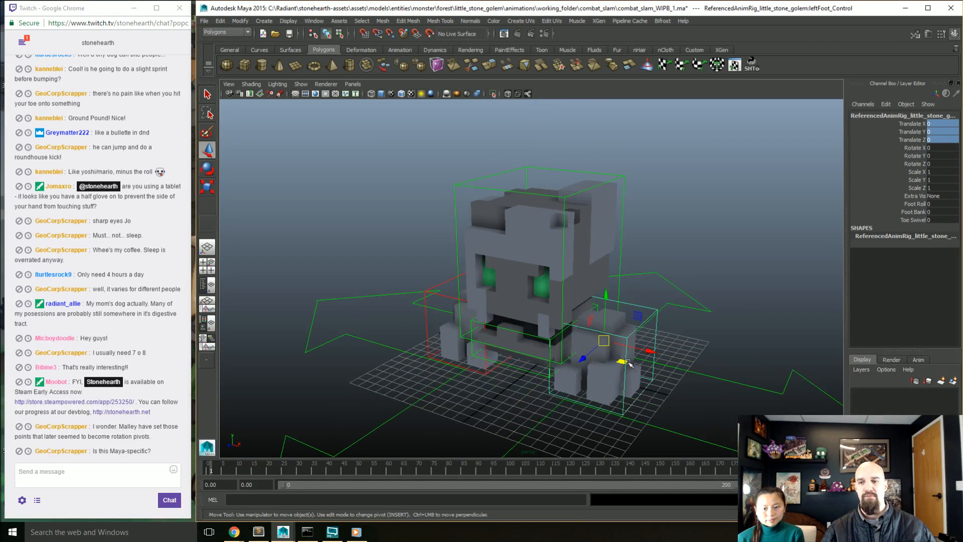
{"action": "left_click_drag", "start_coordinate": [630, 364], "coordinate": [633, 356], "text": "alt"}
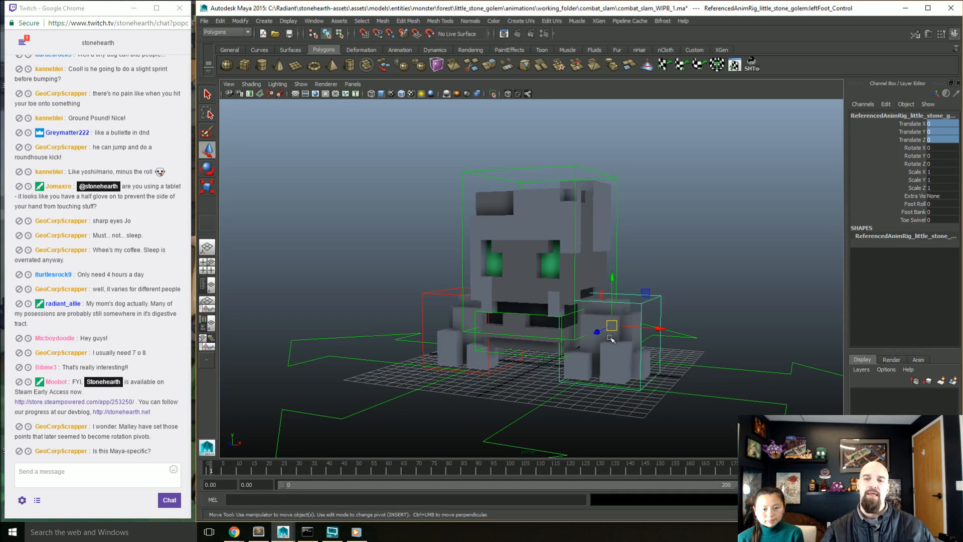
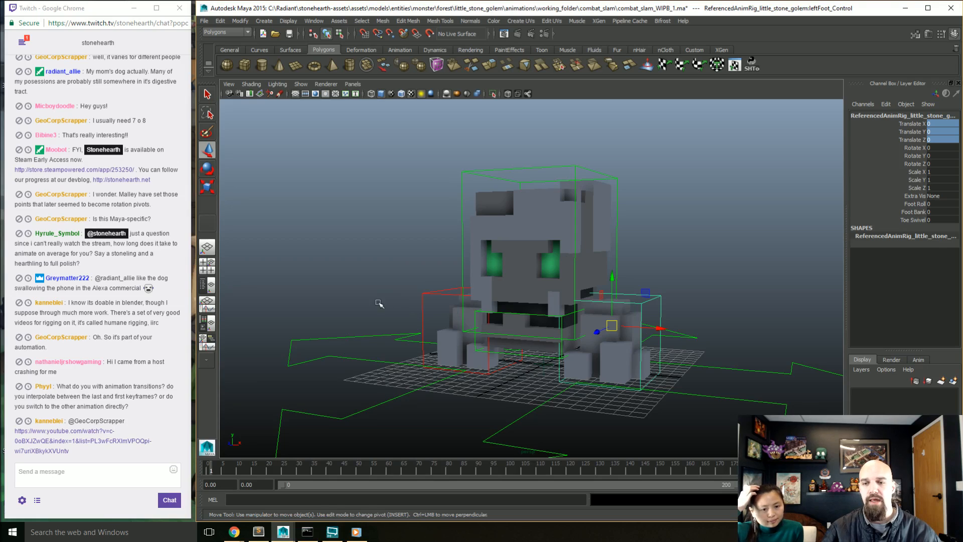
Step: Select all of the golem rig's controls together and set a key on them at frame 1
{"action": "left_click", "coordinate": [377, 229]}
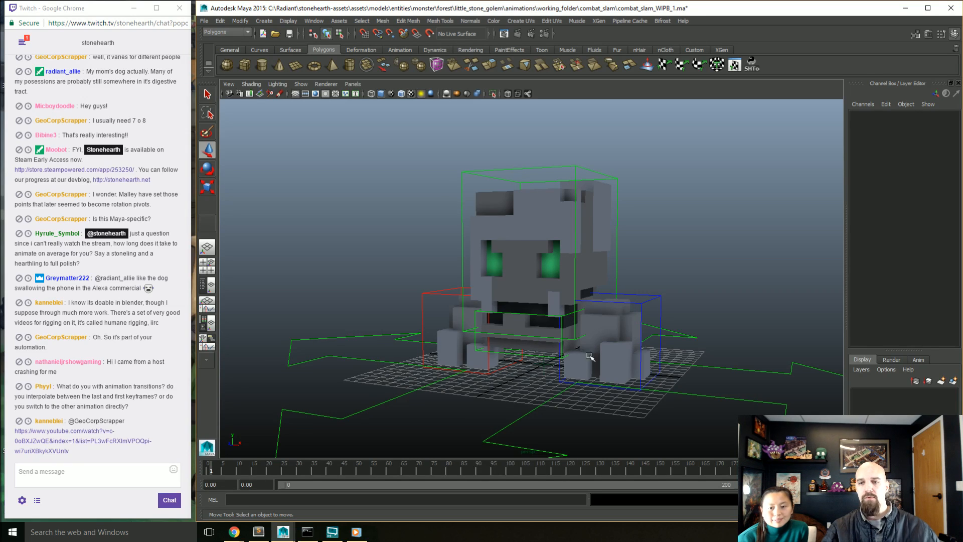
{"action": "left_click_drag", "start_coordinate": [389, 317], "coordinate": [437, 292], "text": "alt"}
{"action": "left_click_drag", "start_coordinate": [360, 189], "coordinate": [834, 457]}
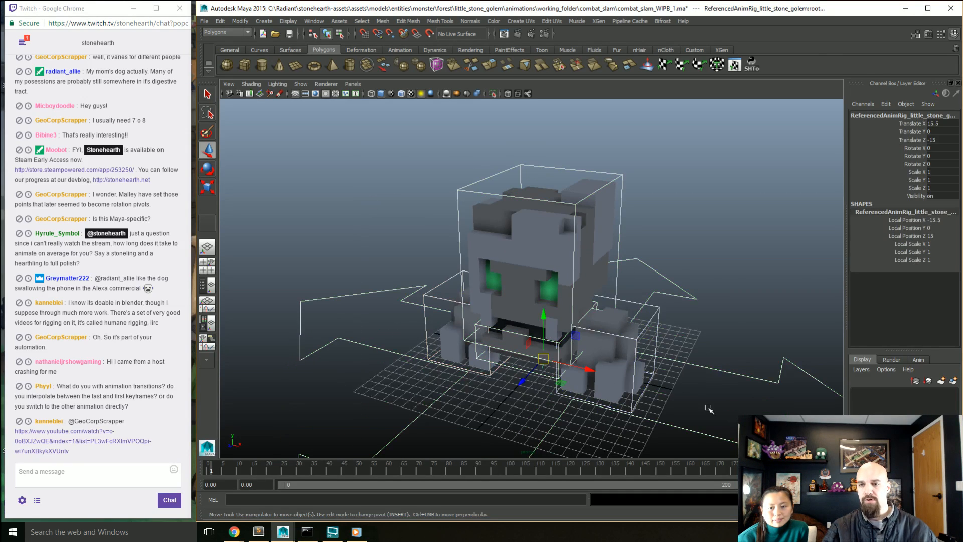
{"action": "right_click_drag", "start_coordinate": [709, 408], "coordinate": [644, 376], "text": "alt"}
{"action": "left_click_drag", "start_coordinate": [645, 376], "coordinate": [594, 392], "text": "alt"}
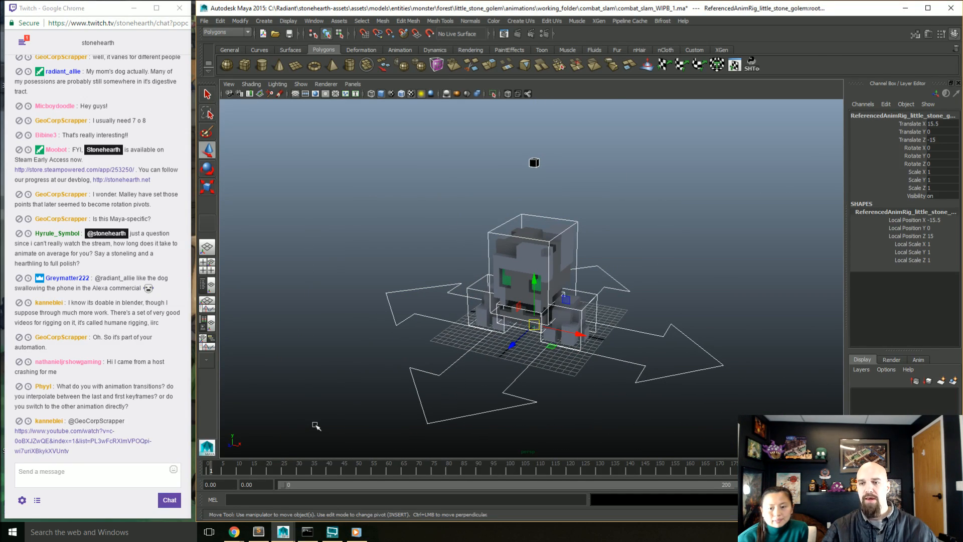
{"action": "key", "text": "s"}
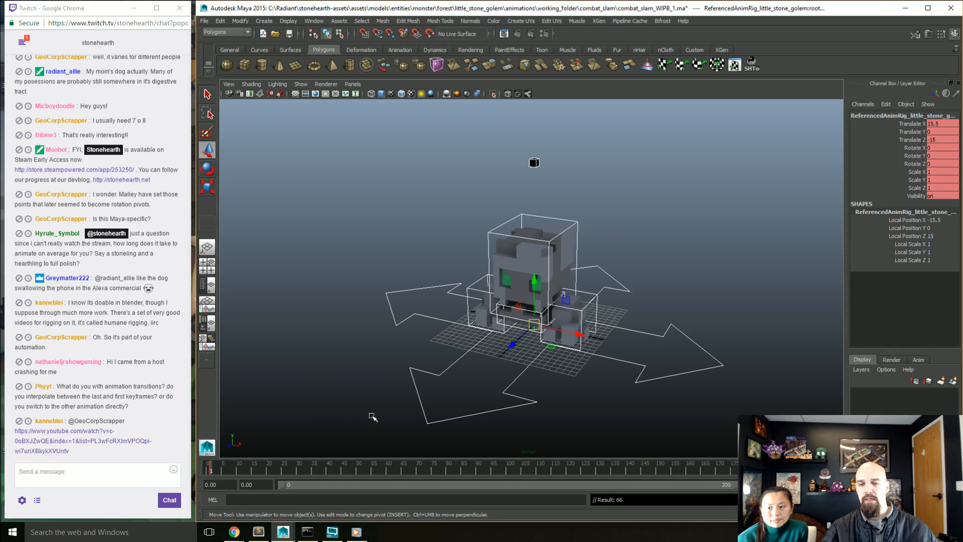
Step: Move the new key from frame 1 to frame 0 and return the current time to frame 0
{"action": "left_click", "coordinate": [211, 469], "text": "shift"}
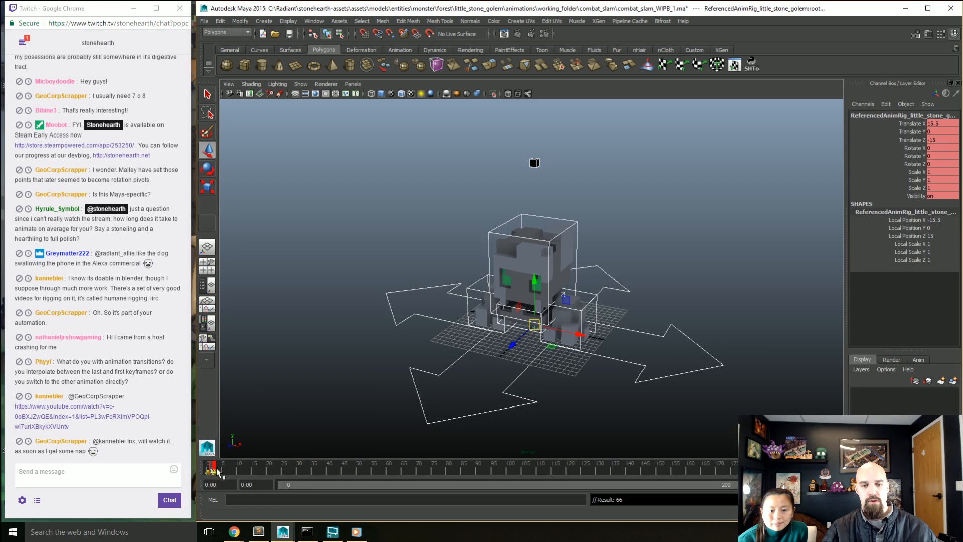
{"action": "left_click", "coordinate": [239, 470]}
{"action": "left_click", "coordinate": [212, 468], "text": "shift"}
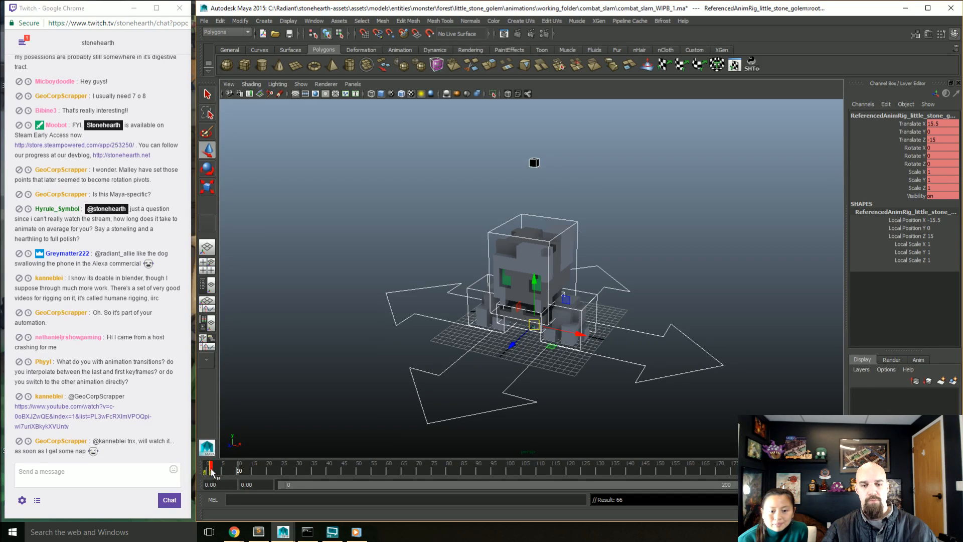
{"action": "left_click_drag", "start_coordinate": [211, 471], "coordinate": [207, 471]}
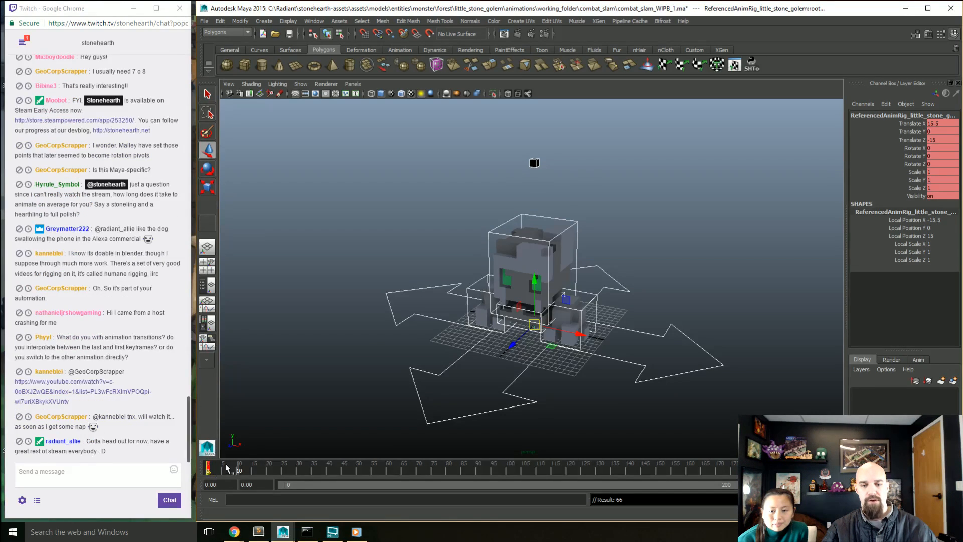
{"action": "left_click", "coordinate": [269, 470]}
{"action": "mouse_move", "coordinate": [269, 472]}
{"action": "left_mouse_down"}
{"action": "mouse_move", "coordinate": [806, 469]}
{"action": "mouse_move", "coordinate": [535, 484]}
{"action": "mouse_move", "coordinate": [186, 465]}
{"action": "left_mouse_up"}
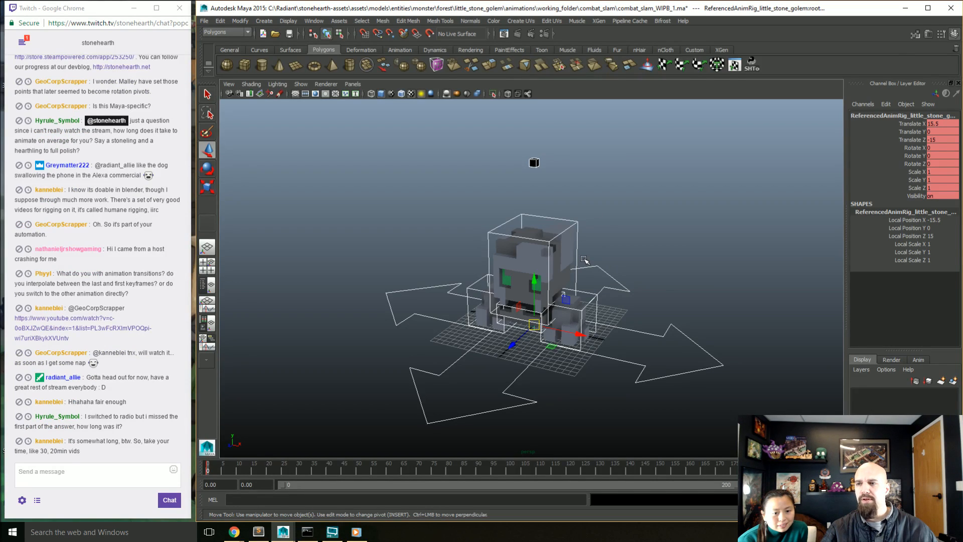
Step: Select all the rig's keys in the Graph Editor, apply stepped tangents to them, and close the editor
{"action": "left_click", "coordinate": [313, 21]}
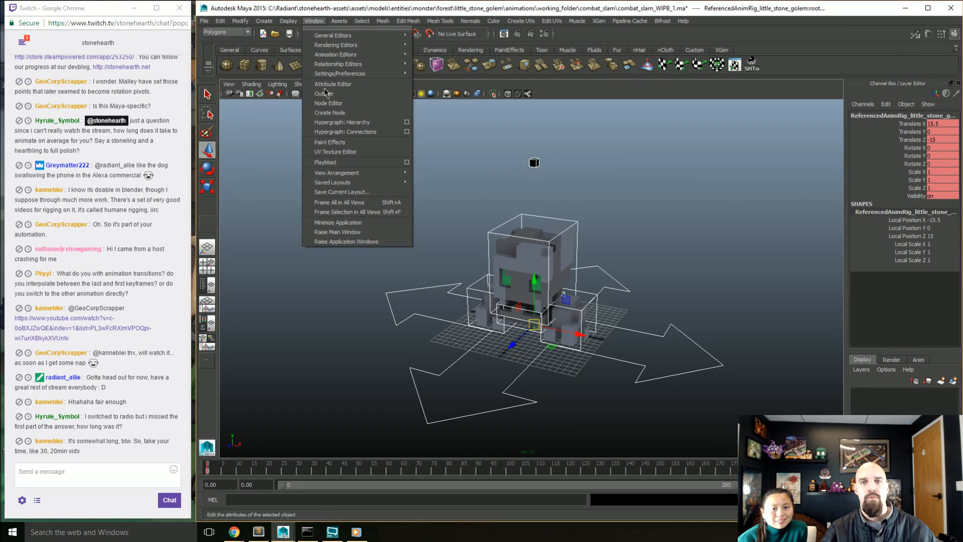
{"action": "mouse_move", "coordinate": [330, 54]}
{"action": "left_click", "coordinate": [421, 60]}
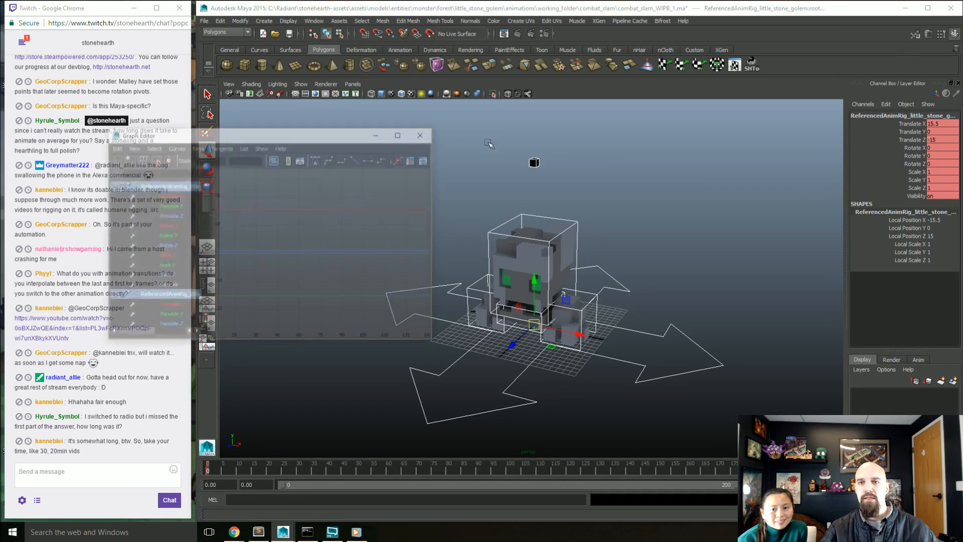
{"action": "scroll", "coordinate": [260, 238], "scroll_direction": "down", "scroll_amount": 10}
{"action": "left_click_drag", "start_coordinate": [283, 228], "coordinate": [575, 425]}
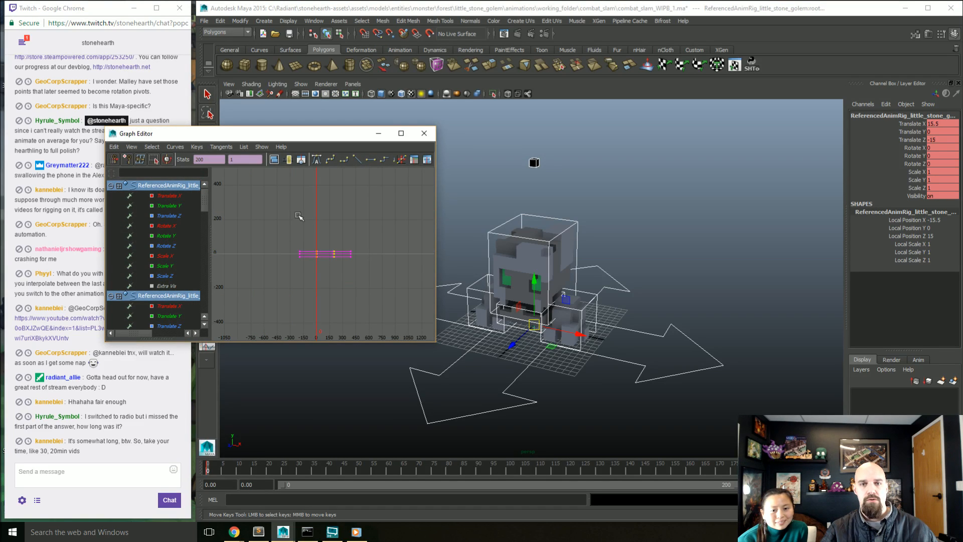
{"action": "left_click", "coordinate": [386, 160]}
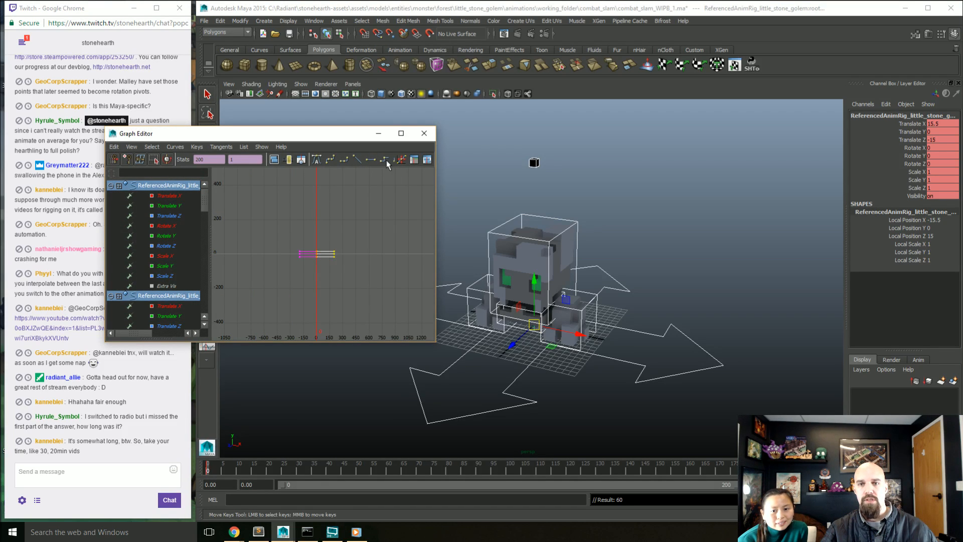
{"action": "left_click", "coordinate": [423, 134]}
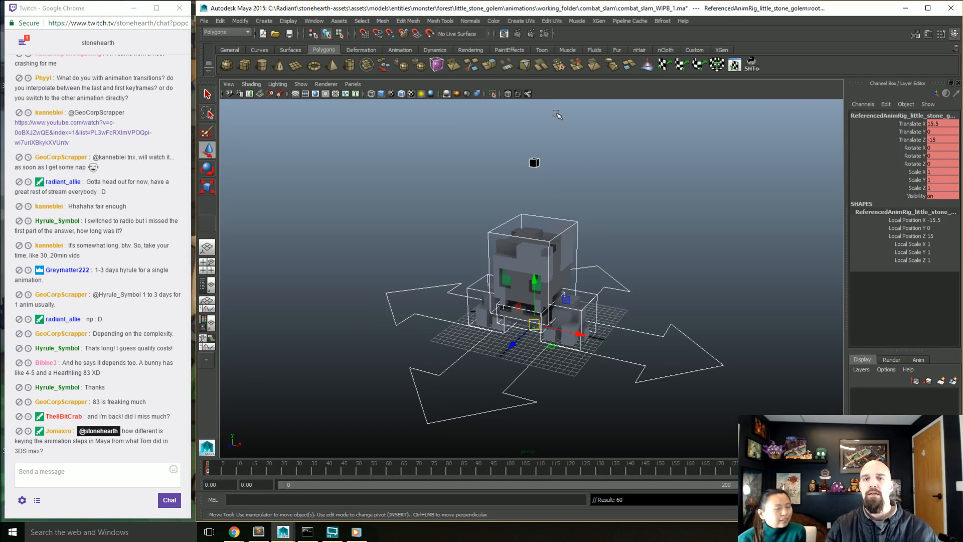
Step: Set the default in tangent to Linear and the default out tangent to Stepped in the animation preferences, and save them
{"action": "left_click", "coordinate": [315, 21]}
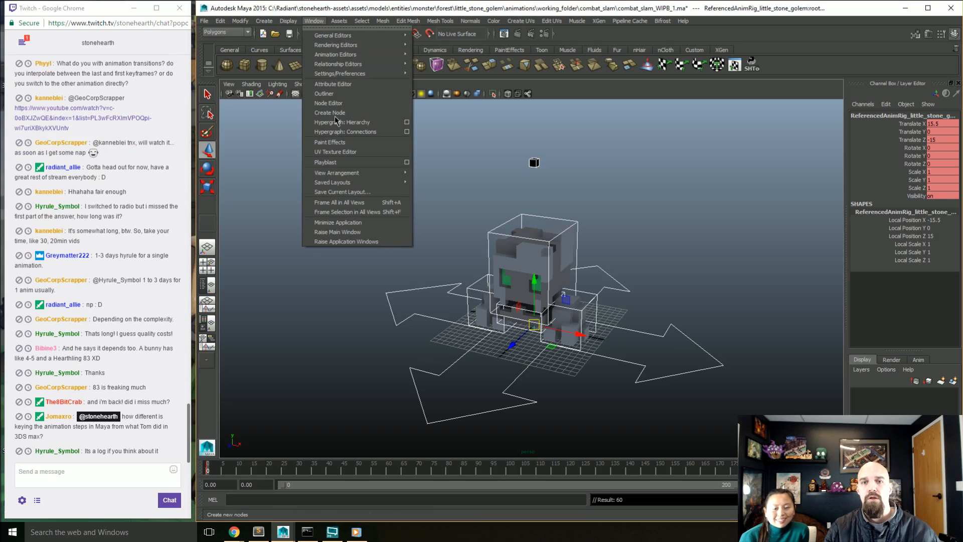
{"action": "mouse_move", "coordinate": [322, 75]}
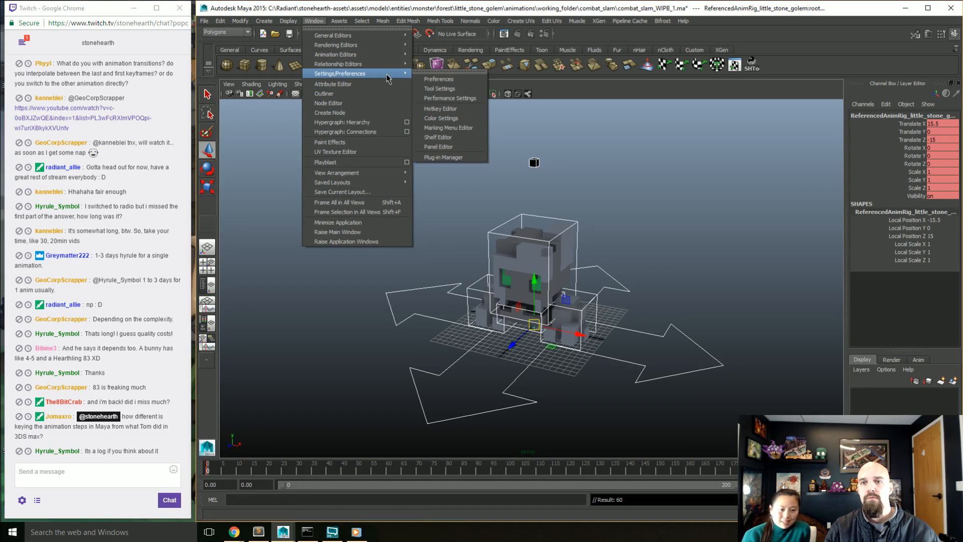
{"action": "left_click", "coordinate": [438, 78]}
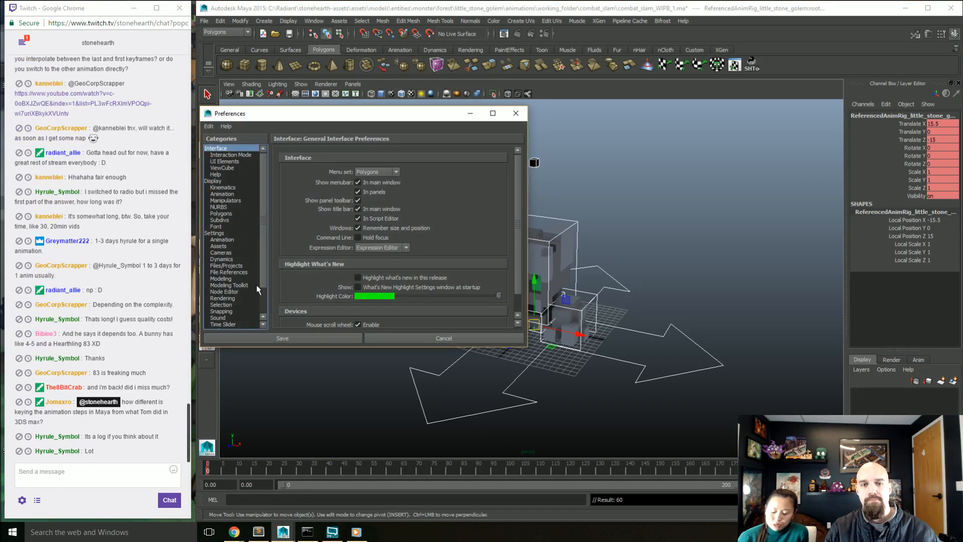
{"action": "left_click", "coordinate": [226, 239]}
{"action": "left_click", "coordinate": [370, 258]}
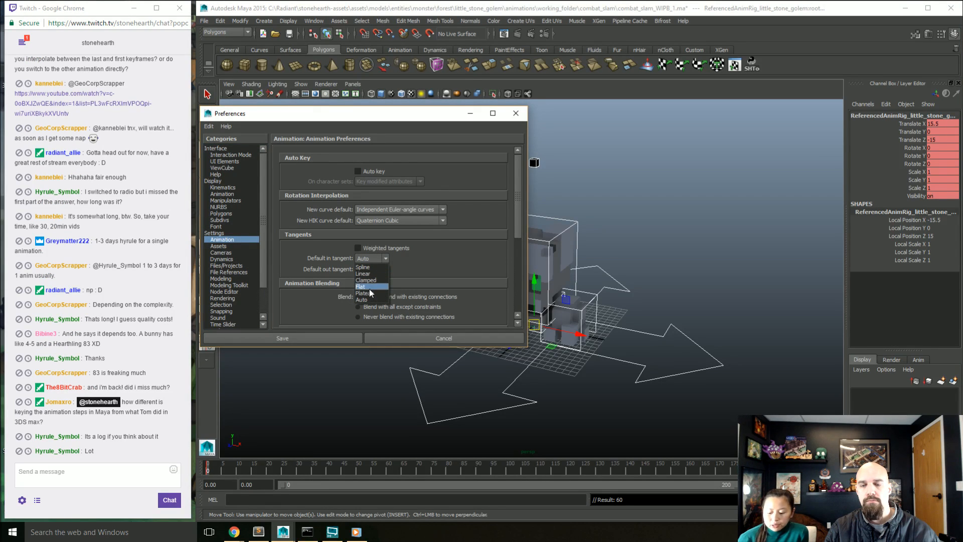
{"action": "left_click", "coordinate": [361, 299]}
{"action": "left_click", "coordinate": [371, 269]}
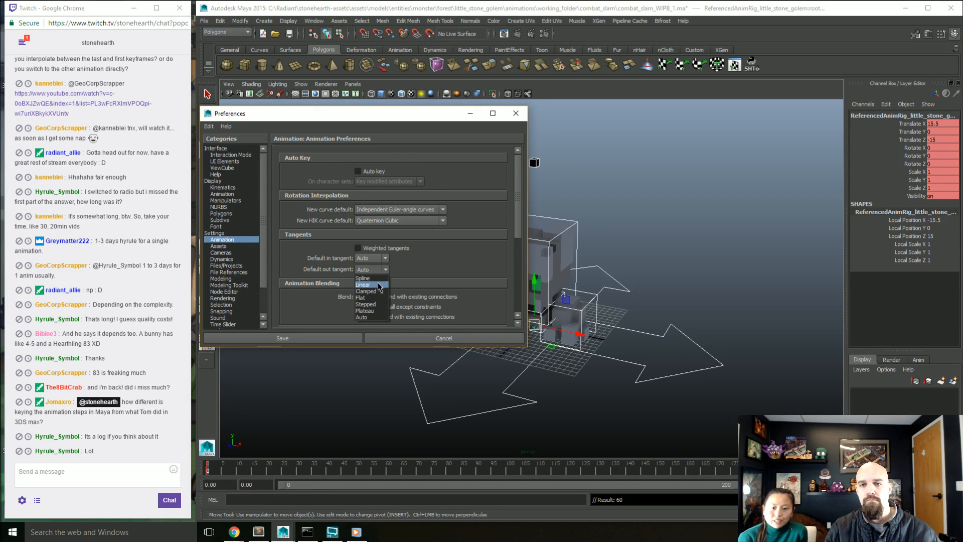
{"action": "left_click", "coordinate": [365, 304]}
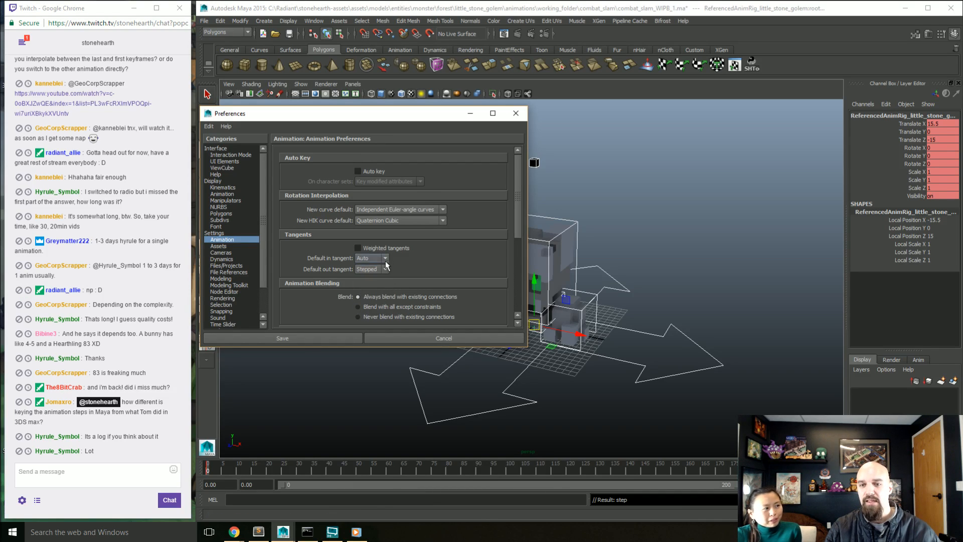
{"action": "left_click", "coordinate": [385, 260]}
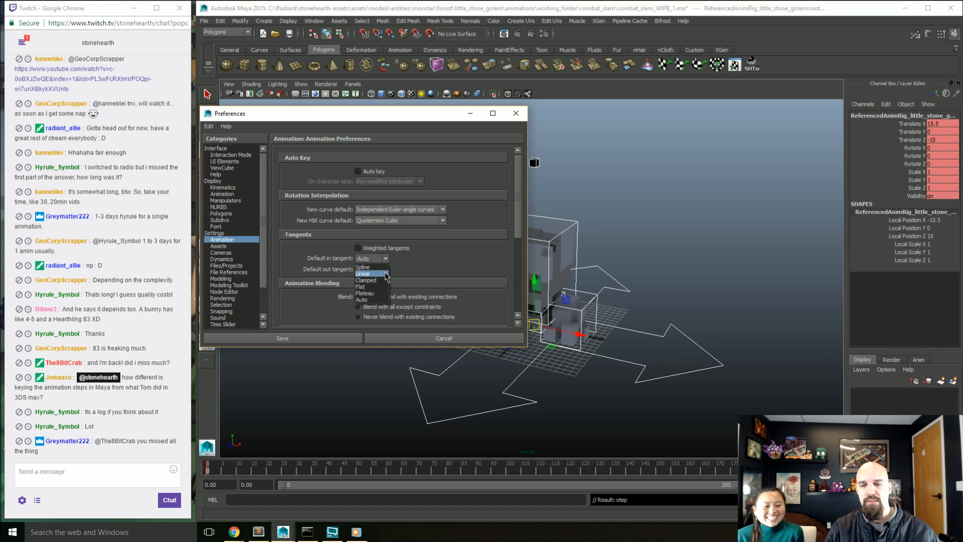
{"action": "left_click", "coordinate": [384, 273]}
{"action": "left_click", "coordinate": [331, 338]}
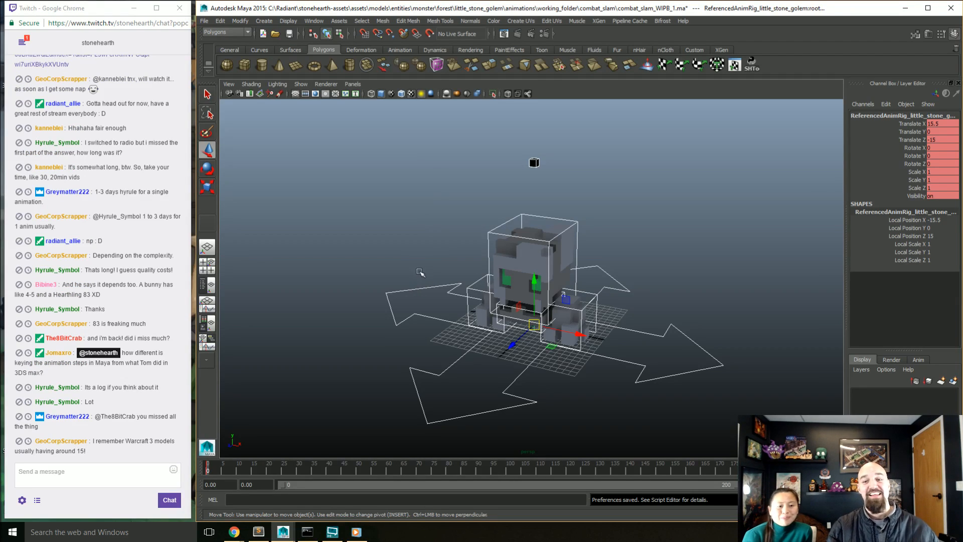
Step: Clear the selection, select only the golem's root control, and set the current time to frame 10
{"action": "left_click_drag", "start_coordinate": [476, 282], "coordinate": [450, 292], "text": "alt"}
{"action": "left_click", "coordinate": [450, 290]}
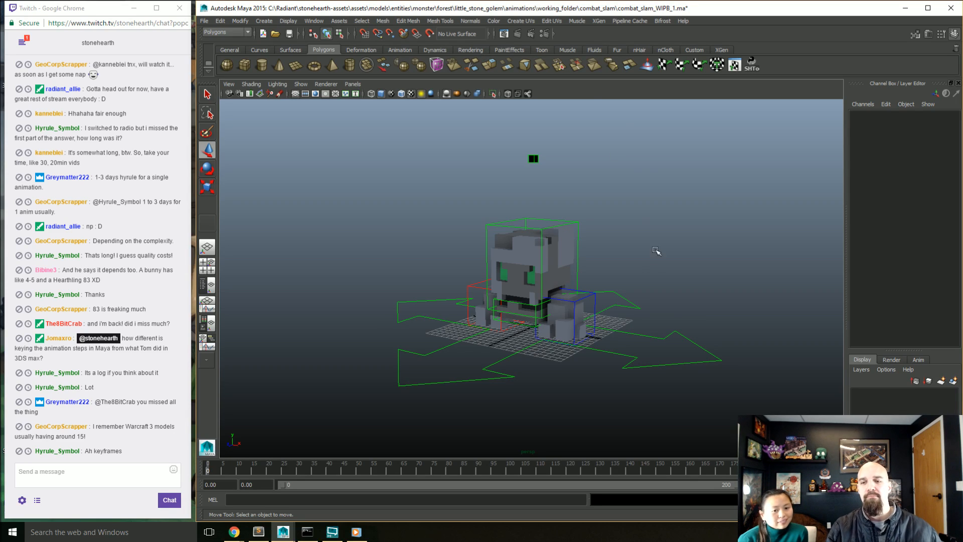
{"action": "left_click_drag", "start_coordinate": [609, 348], "coordinate": [607, 354], "text": "alt"}
{"action": "left_click", "coordinate": [601, 370]}
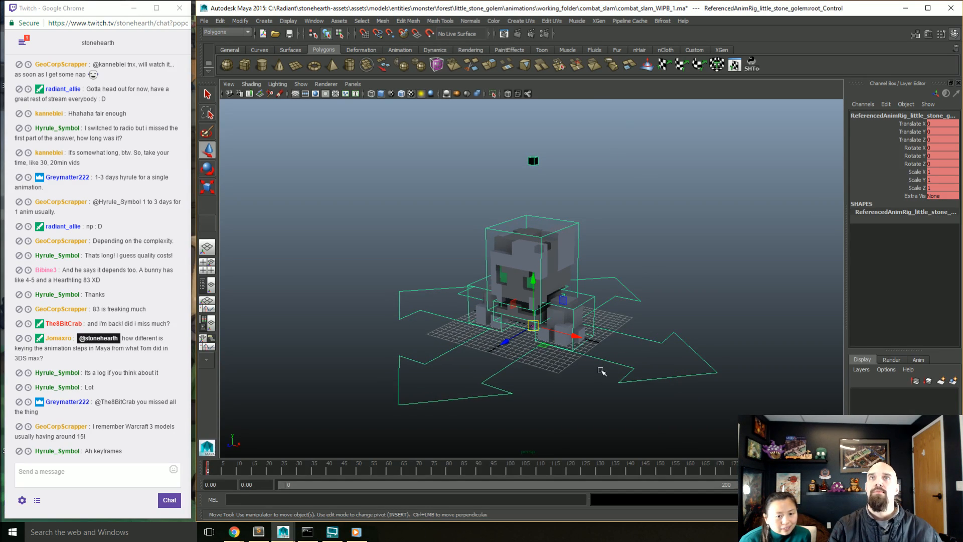
{"action": "left_click_drag", "start_coordinate": [602, 401], "coordinate": [569, 397], "text": "alt"}
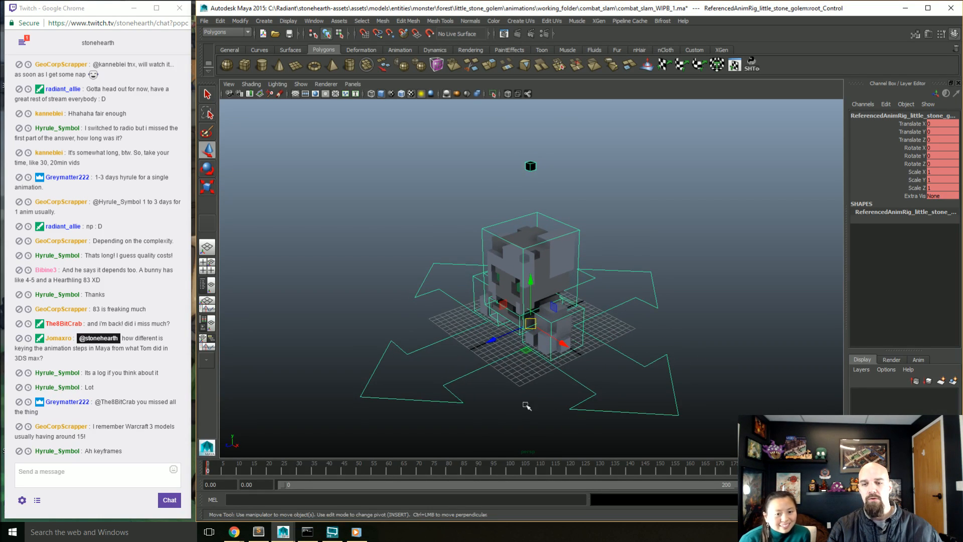
{"action": "middle_click_drag", "start_coordinate": [527, 405], "coordinate": [530, 397], "text": "alt"}
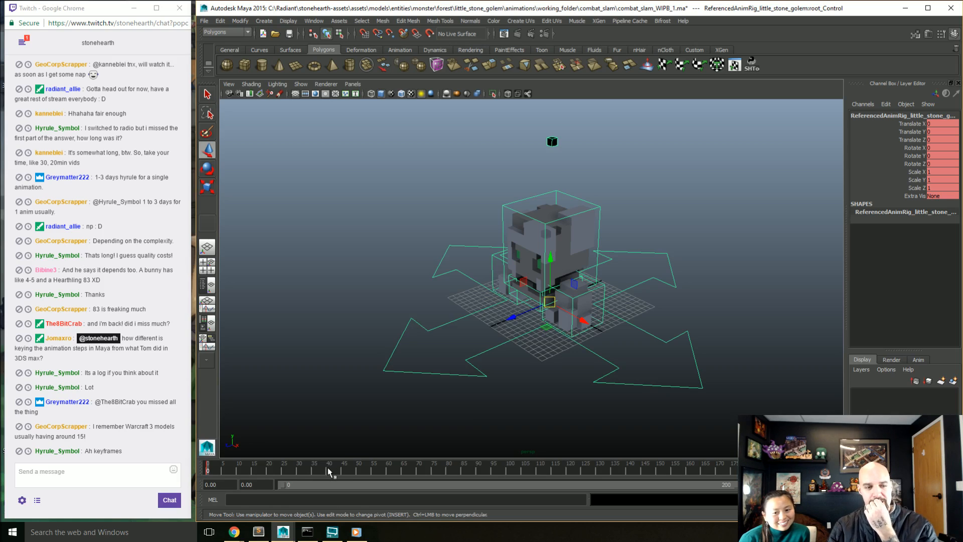
{"action": "left_click", "coordinate": [239, 472]}
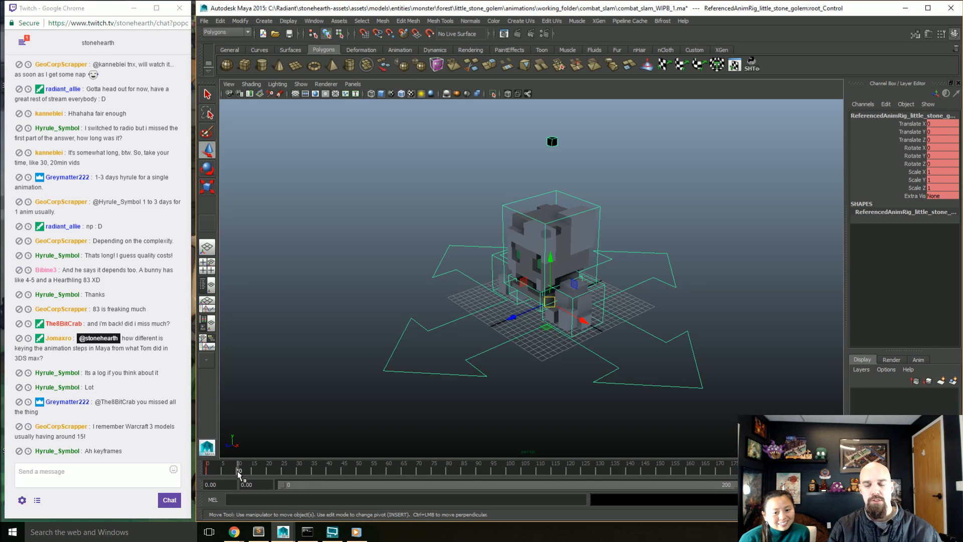
{"action": "left_click_drag", "start_coordinate": [422, 417], "coordinate": [452, 400], "text": "alt"}
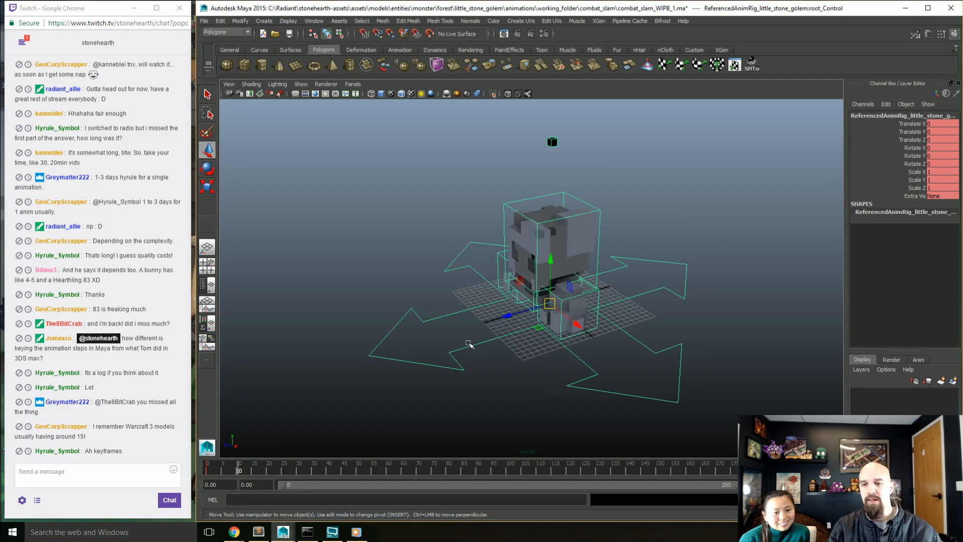
{"action": "left_click_drag", "start_coordinate": [468, 344], "coordinate": [489, 345], "text": "alt"}
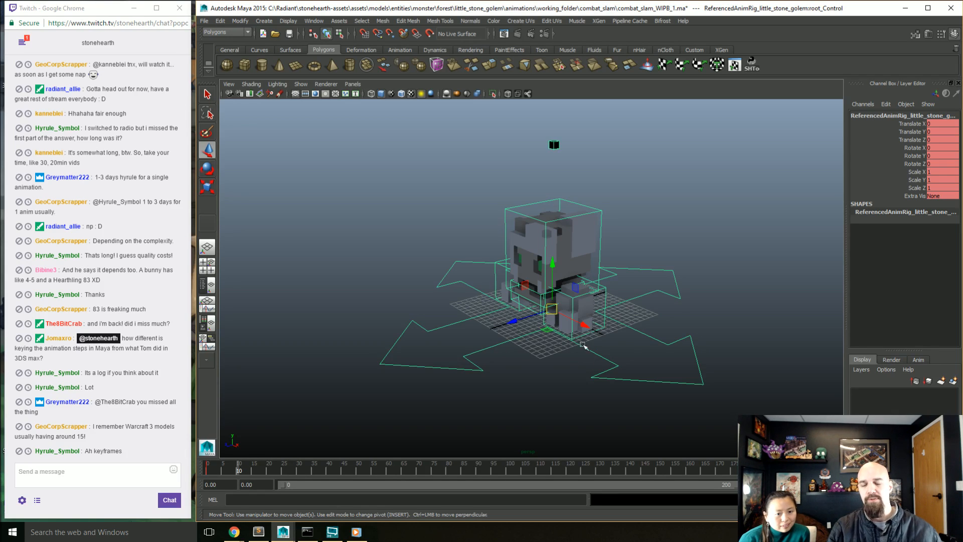
{"action": "left_click_drag", "start_coordinate": [603, 366], "coordinate": [471, 410], "text": "alt"}
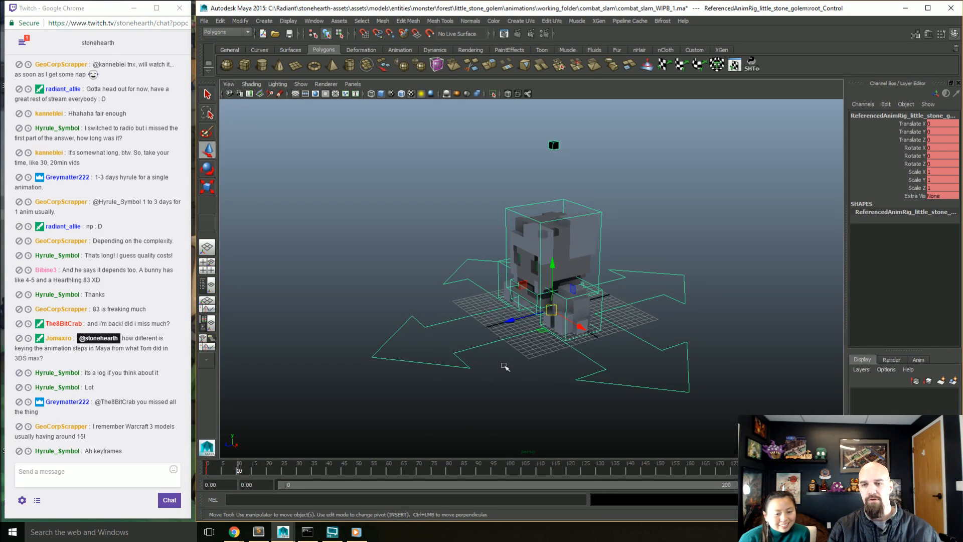
{"action": "left_click_drag", "start_coordinate": [505, 367], "coordinate": [535, 387], "text": "alt"}
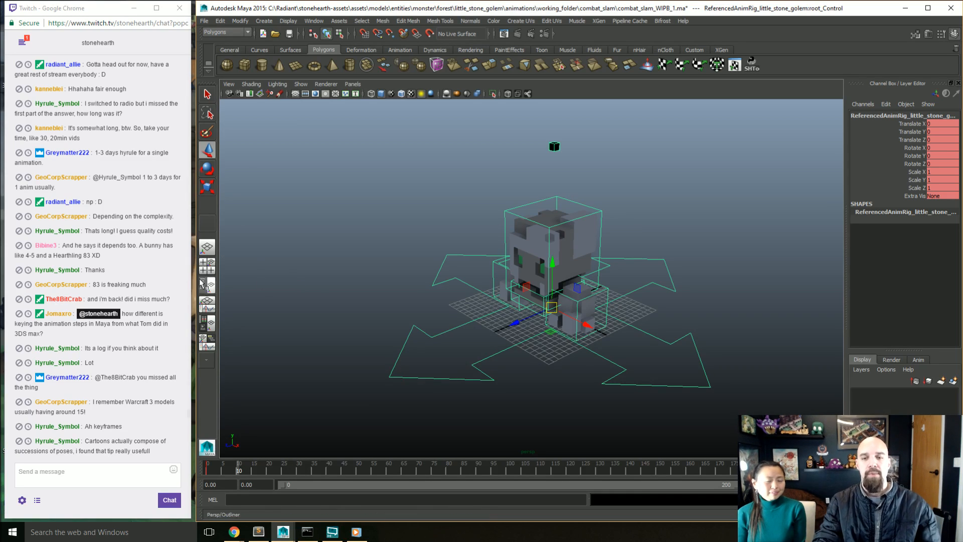
{"action": "left_click_drag", "start_coordinate": [422, 404], "coordinate": [522, 389], "text": "alt"}
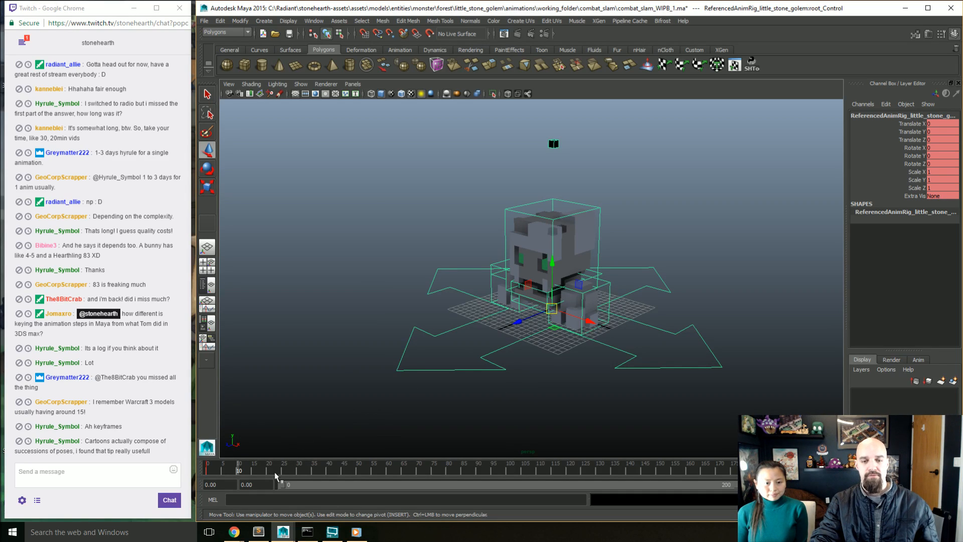
Step: Move the current time from frame 10 to frame 100 with the root control still selected
{"action": "mouse_move", "coordinate": [239, 470]}
{"action": "left_mouse_down"}
{"action": "mouse_move", "coordinate": [205, 472]}
{"action": "mouse_move", "coordinate": [424, 474]}
{"action": "mouse_move", "coordinate": [239, 474]}
{"action": "left_mouse_up"}
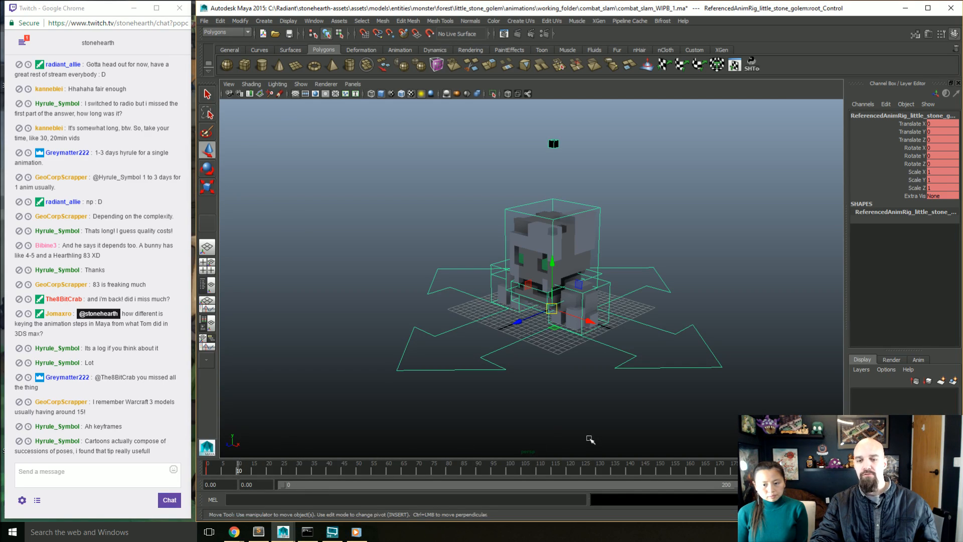
{"action": "left_click_drag", "start_coordinate": [504, 389], "coordinate": [546, 364], "text": "alt"}
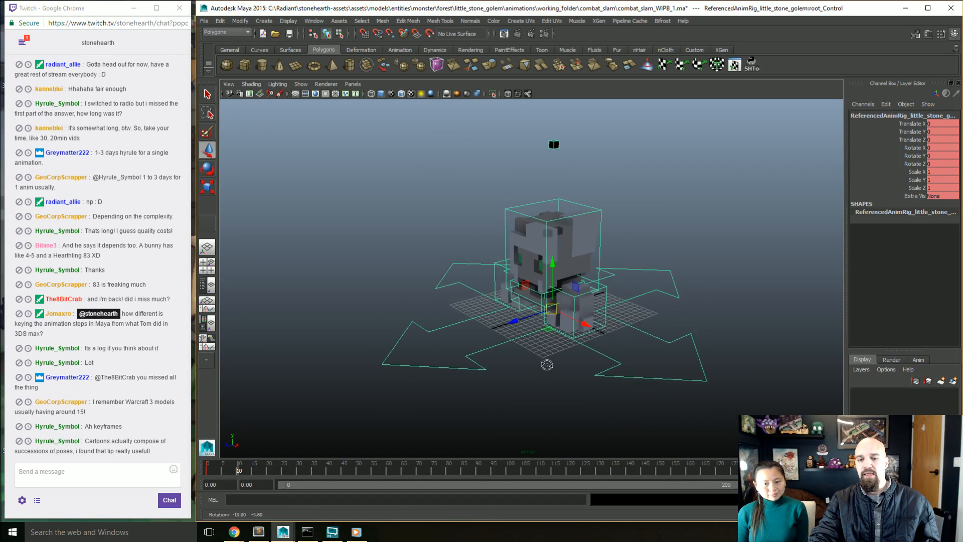
{"action": "scroll", "coordinate": [547, 364], "scroll_direction": "up", "scroll_amount": 3}
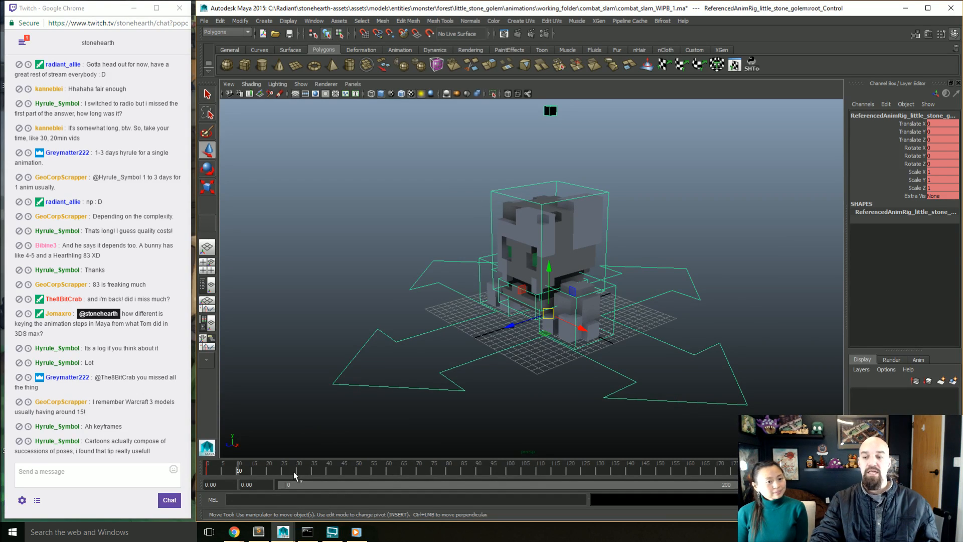
{"action": "left_click", "coordinate": [504, 473]}
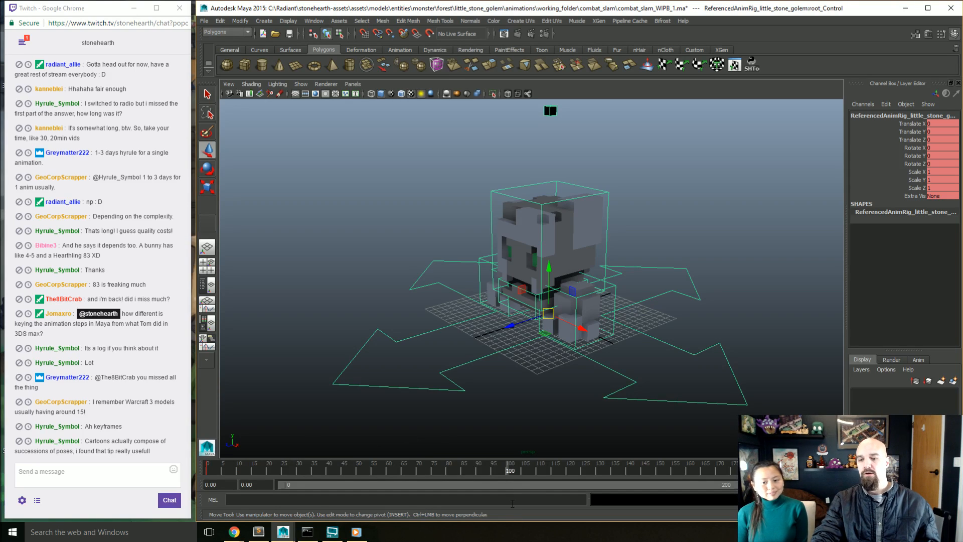
Step: At frame 100, rotate the golem's pelvis control about 7.86° and its torso control about -4.58° around X
{"action": "left_click_drag", "start_coordinate": [560, 386], "coordinate": [504, 389], "text": "alt"}
{"action": "left_click", "coordinate": [502, 345]}
{"action": "key", "text": "e"}
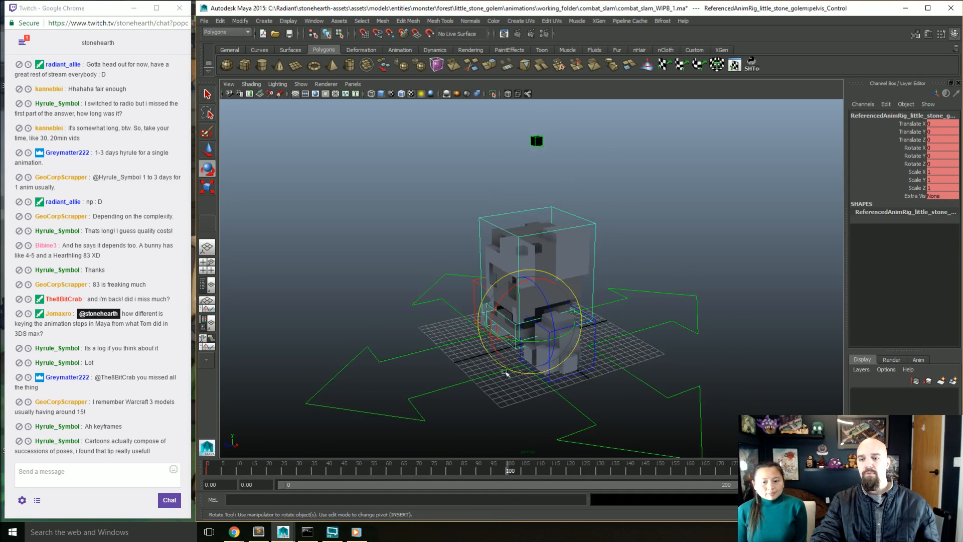
{"action": "left_click_drag", "start_coordinate": [491, 316], "coordinate": [496, 316]}
{"action": "left_click", "coordinate": [586, 259]}
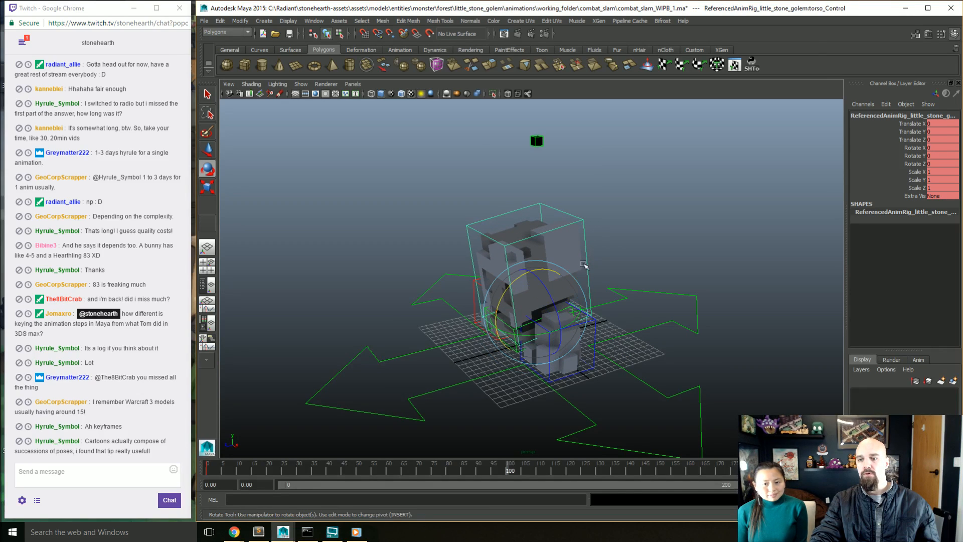
{"action": "middle_click_drag", "start_coordinate": [573, 329], "coordinate": [609, 366]}
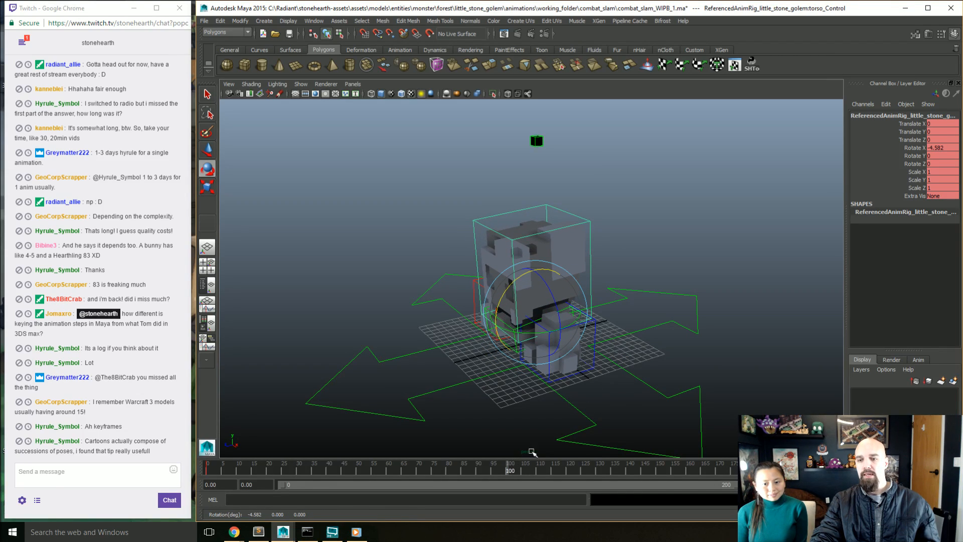
Step: Undo the rotations of the torso and pelvis controls
{"action": "key", "text": "ctrl+z"}
{"action": "key", "text": "ctrl+z"}
{"action": "key", "text": "ctrl+z"}
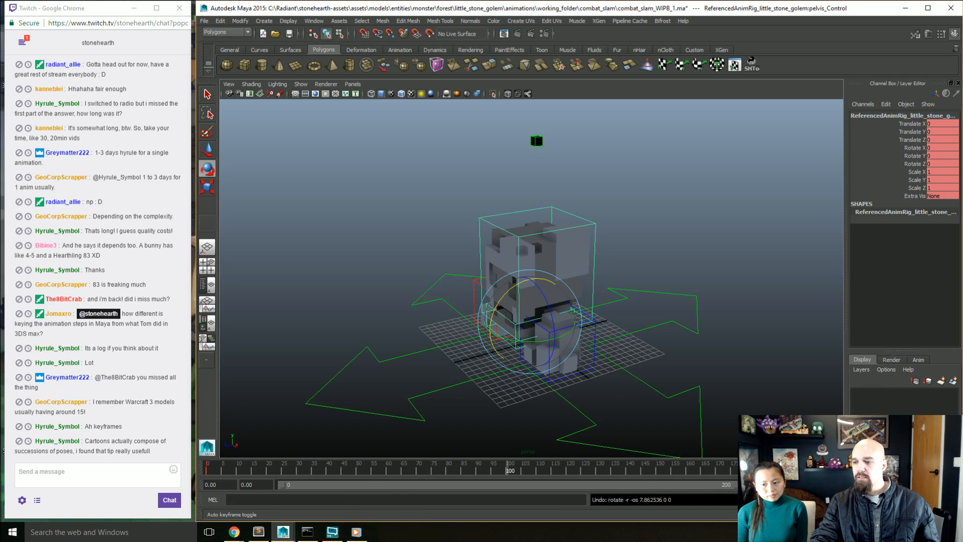
Step: Rotate the pelvis control about 7.27° around X at frame 100, and compare the pose with the start frame
{"action": "middle_click_drag", "start_coordinate": [497, 306], "coordinate": [499, 311]}
{"action": "left_click_drag", "start_coordinate": [496, 309], "coordinate": [488, 292]}
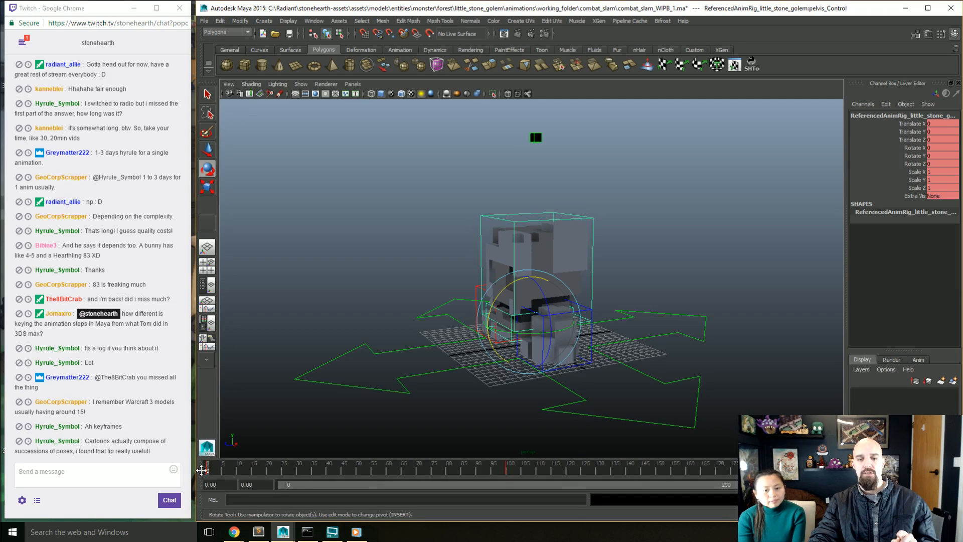
{"action": "left_click", "coordinate": [510, 472]}
{"action": "double_click", "coordinate": [510, 471]}
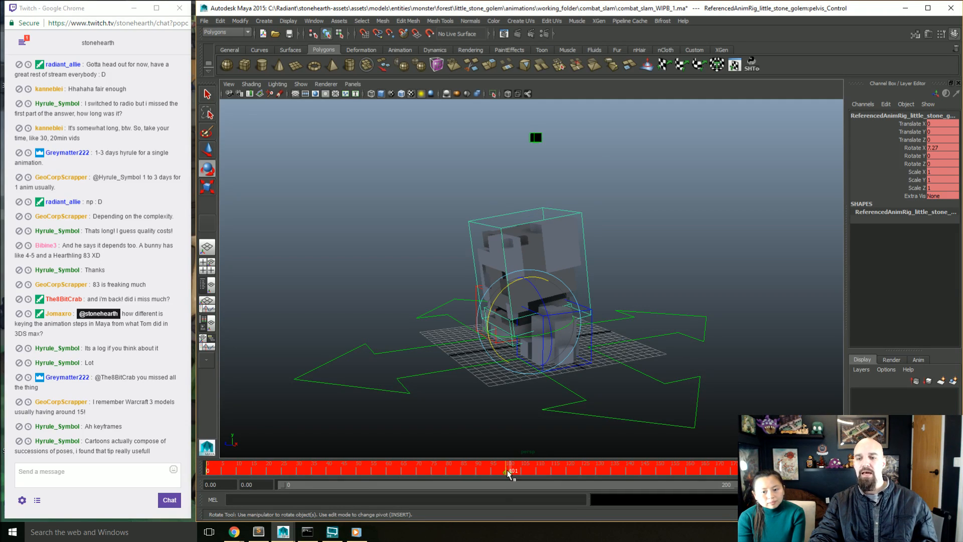
{"action": "left_click", "coordinate": [507, 471]}
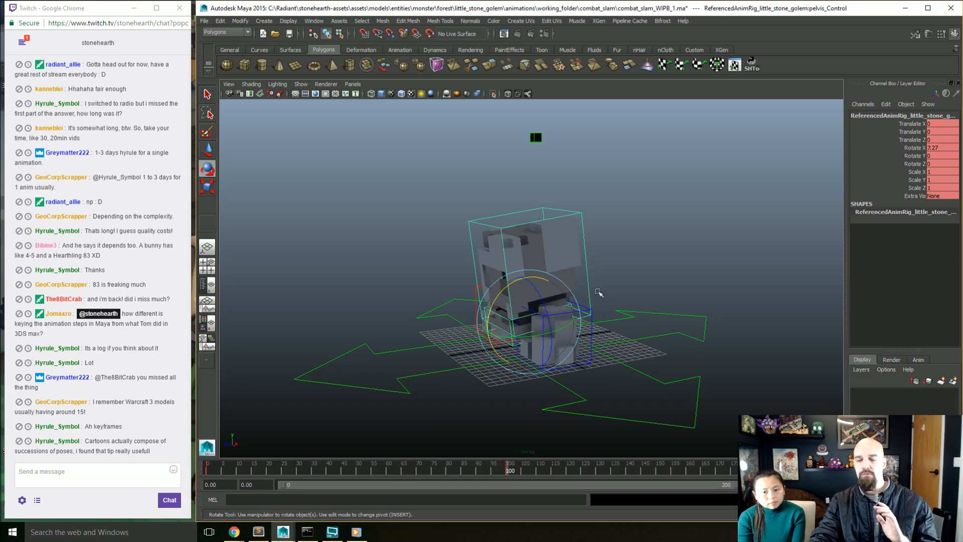
Step: Rotate the torso control about -12.24° around X at frame 100 and key it, checking the change with an undo and redo
{"action": "left_click", "coordinate": [586, 263]}
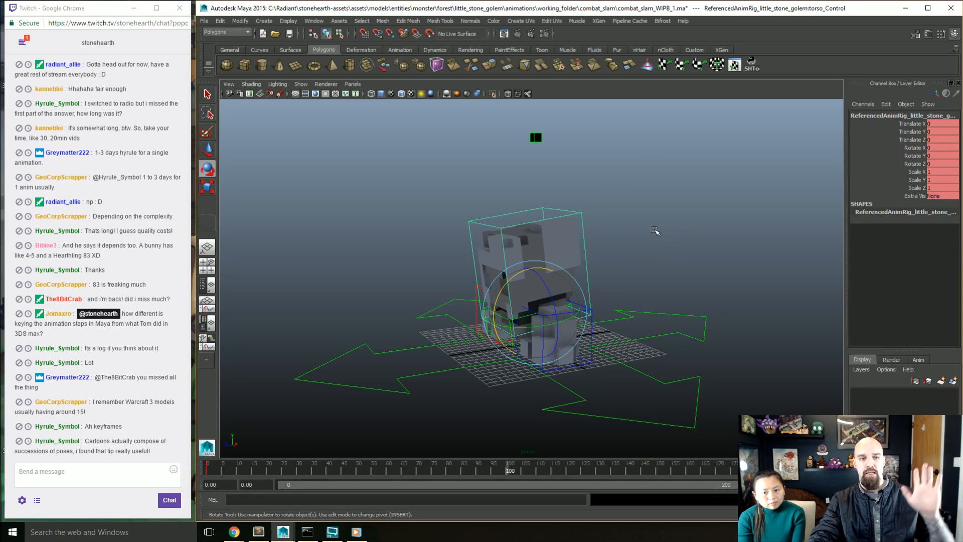
{"action": "middle_click_drag", "start_coordinate": [650, 233], "coordinate": [670, 243]}
{"action": "key", "text": "s"}
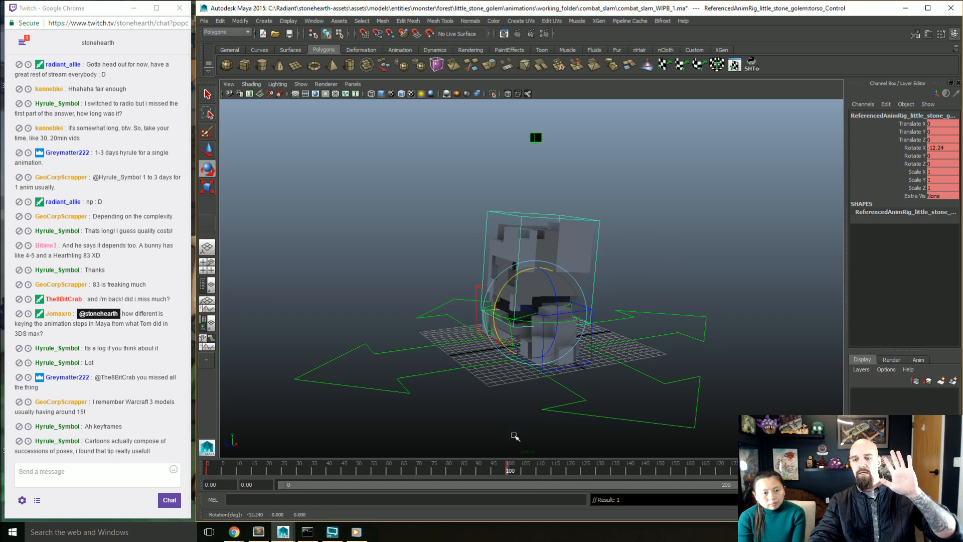
{"action": "key", "text": "ctrl+z"}
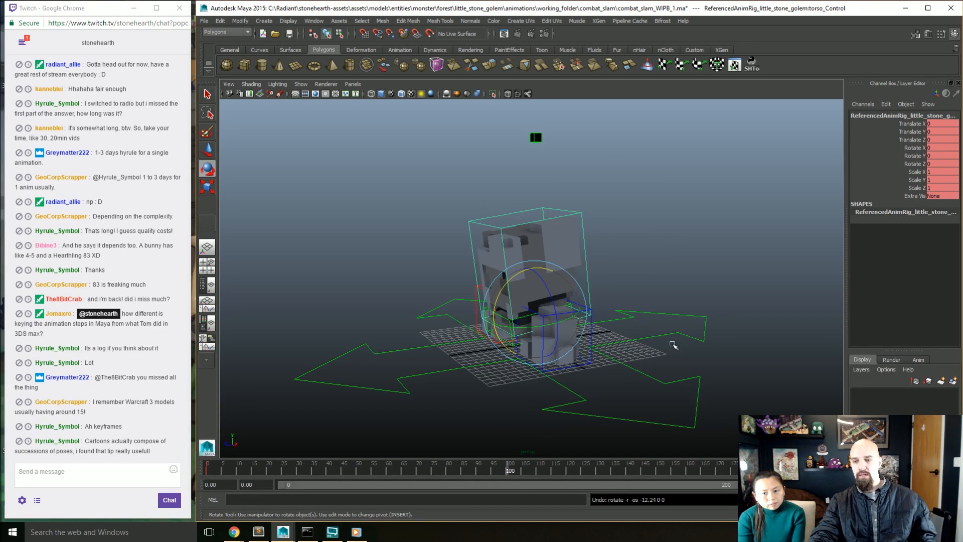
{"action": "key", "text": "shift+z"}
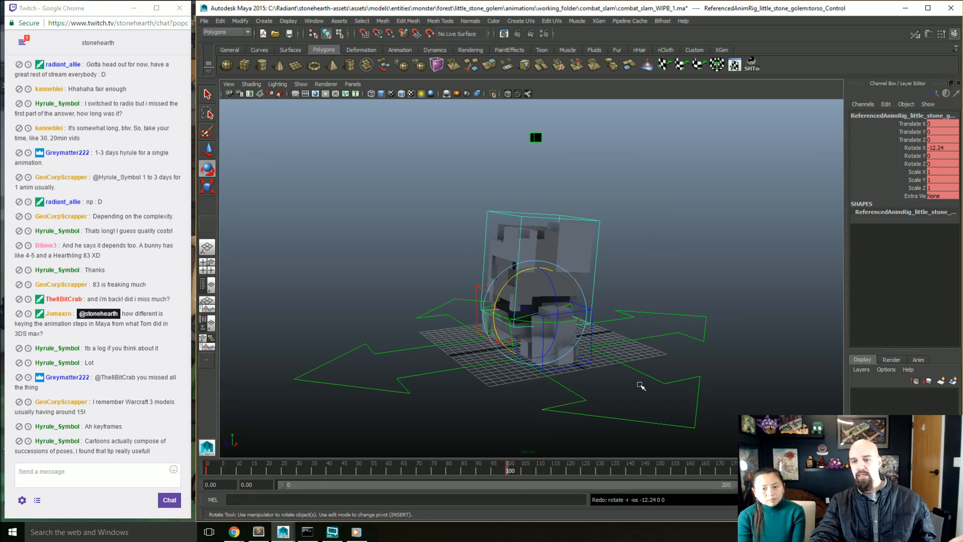
Step: Play the animation to review the stepped change towards frame 100, and stop playback
{"action": "key", "text": "e"}
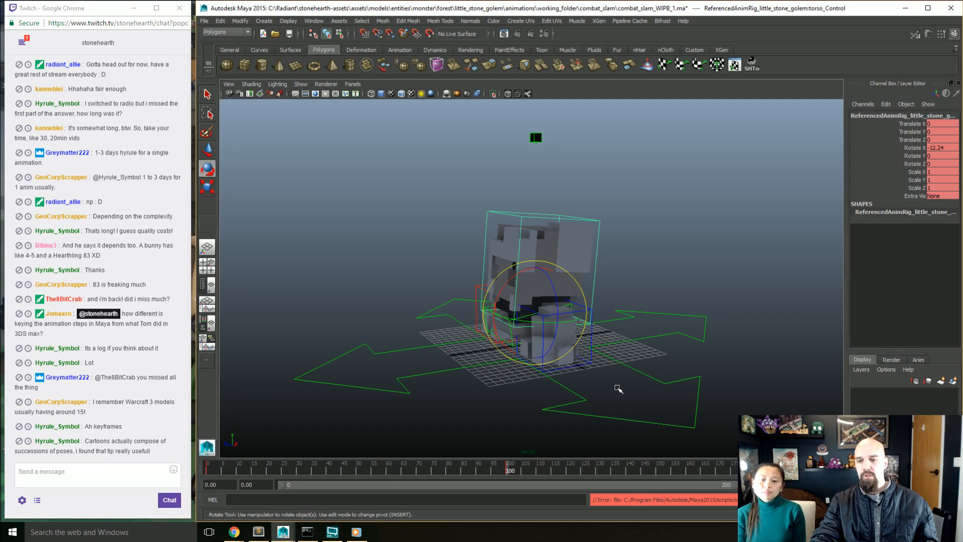
{"action": "key", "text": "alt+v"}
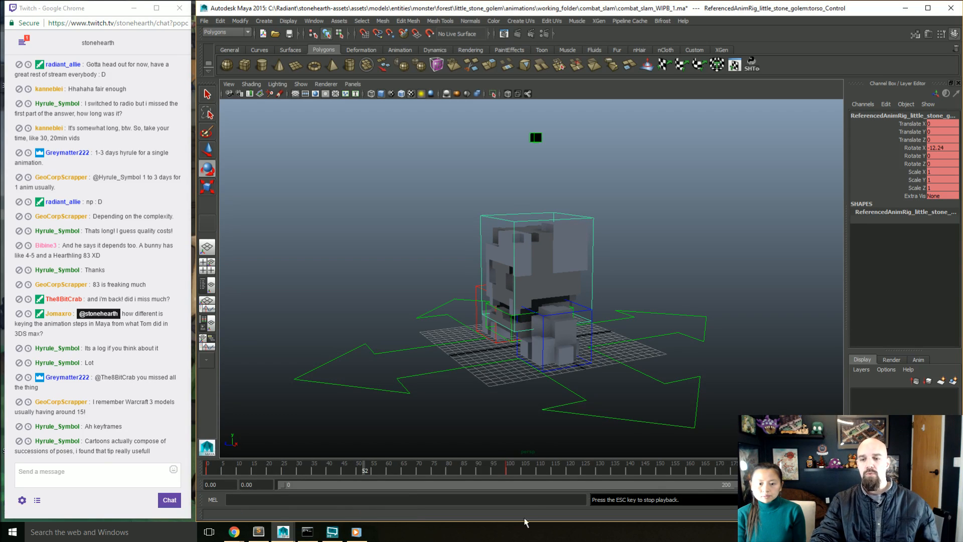
{"action": "key", "text": "Escape"}
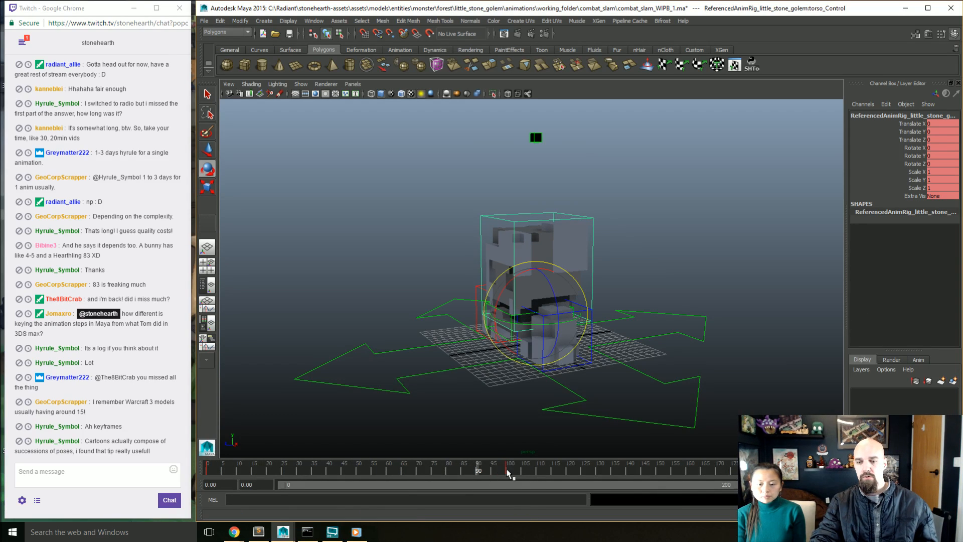
Step: Key the torso's frame 100 pose at frame 10 and its neutral pose at frame 20
{"action": "left_click_drag", "start_coordinate": [507, 471], "coordinate": [237, 475]}
{"action": "key", "text": "period"}
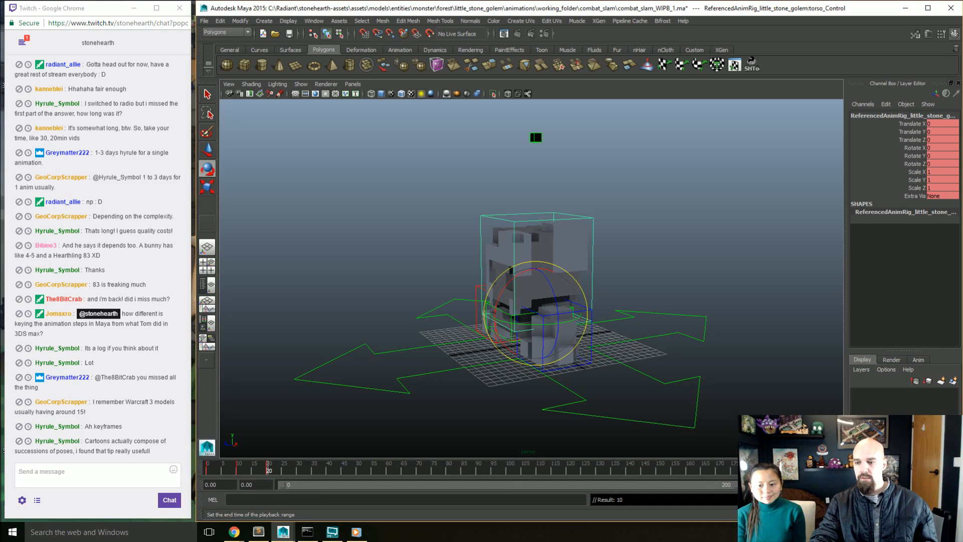
Step: Set the playback range to end at frame 20, and play the torso motion with the selection cleared
{"action": "double_click", "coordinate": [760, 484]}
{"action": "type", "text": "20"}
{"action": "key", "text": "Return"}
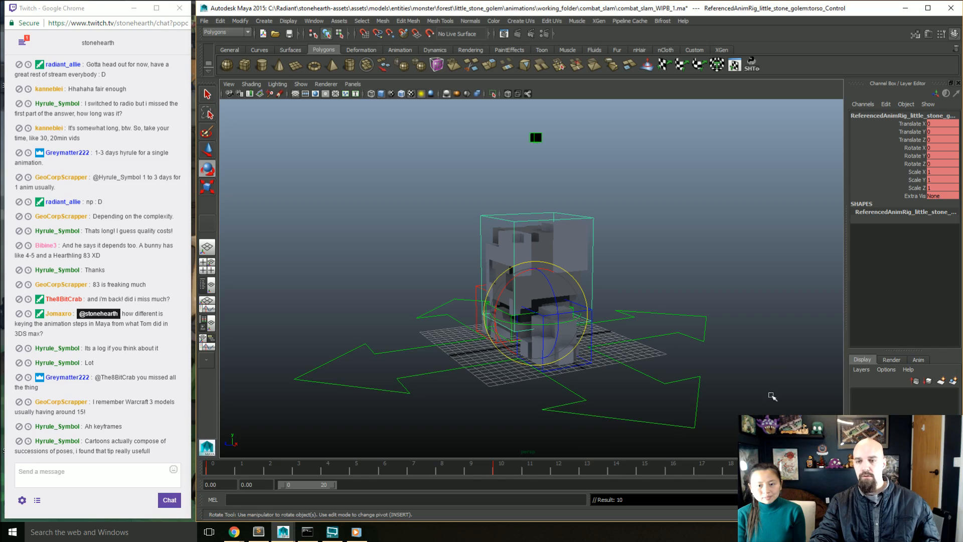
{"action": "left_click", "coordinate": [771, 386]}
{"action": "key", "text": "alt+v"}
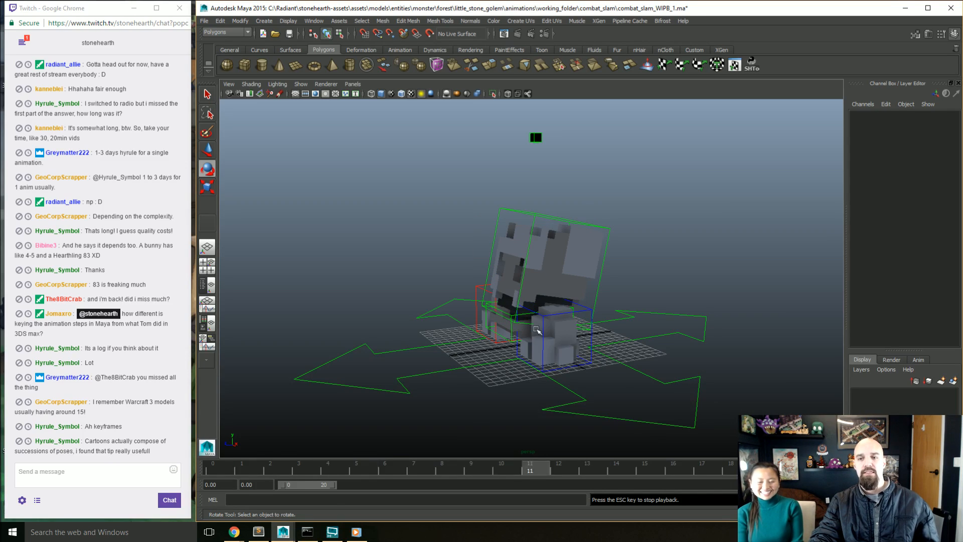
{"action": "key", "text": "Escape"}
Step: Select all of the golem's controls and apply auto tangents to their keys in the Graph Editor
{"action": "left_click_drag", "start_coordinate": [700, 220], "coordinate": [336, 442]}
{"action": "left_click", "coordinate": [314, 21]}
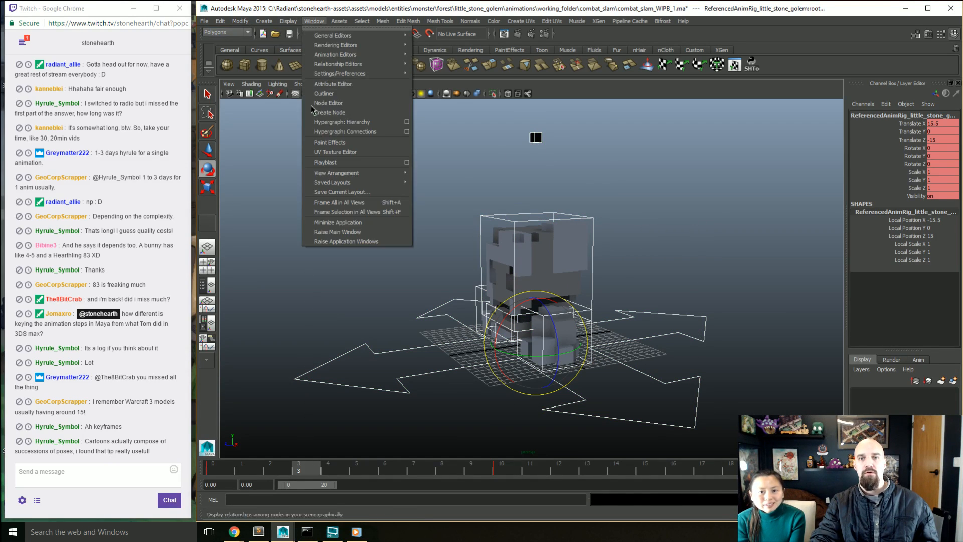
{"action": "mouse_move", "coordinate": [371, 54]}
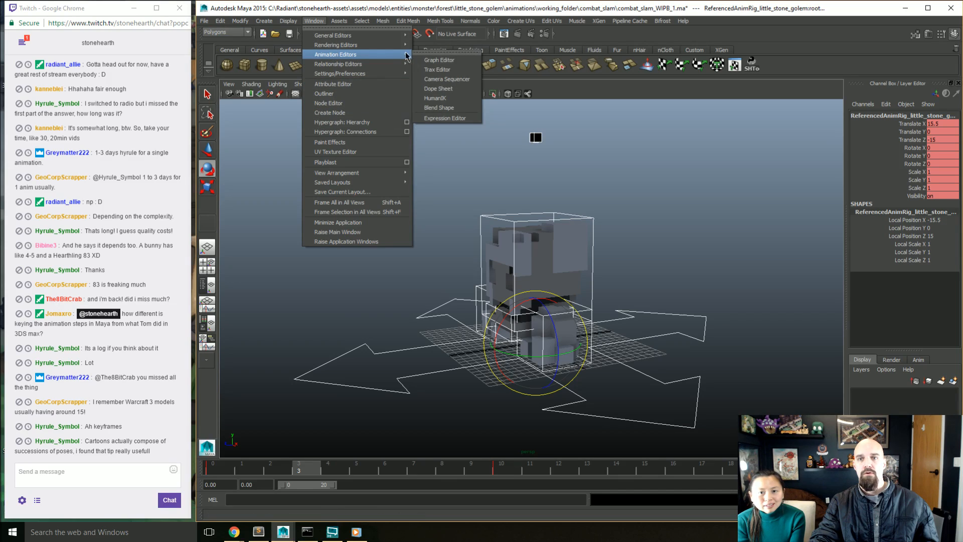
{"action": "left_click", "coordinate": [439, 60]}
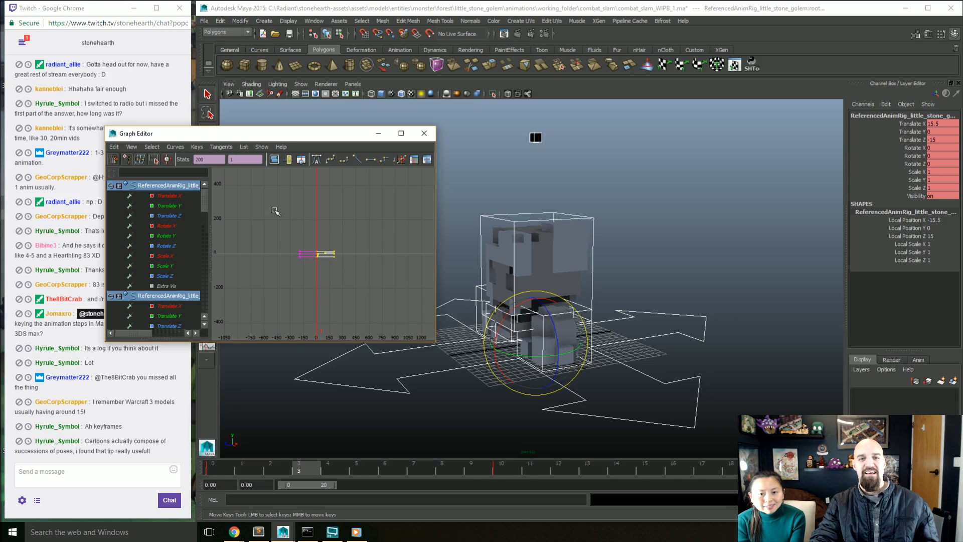
{"action": "left_click", "coordinate": [316, 159]}
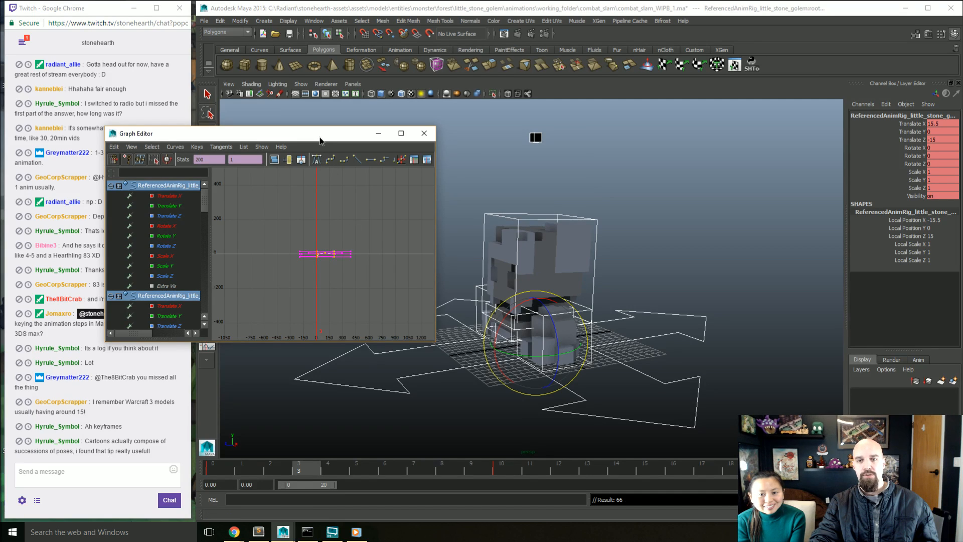
{"action": "left_click_drag", "start_coordinate": [321, 132], "coordinate": [257, 82]}
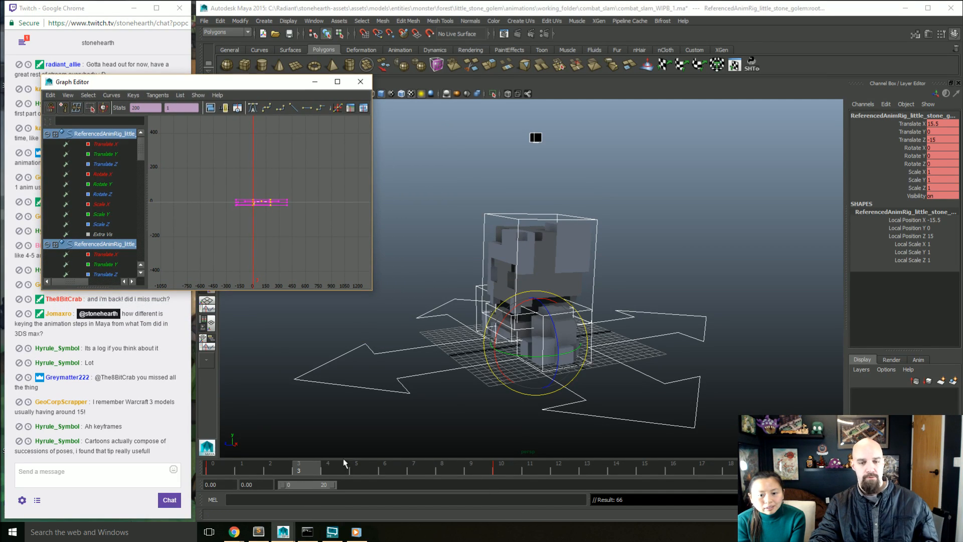
Step: Clear the selection, play the animation to review the smoothed torso motion, and stop playback
{"action": "left_click", "coordinate": [518, 304]}
{"action": "key", "text": "alt+v"}
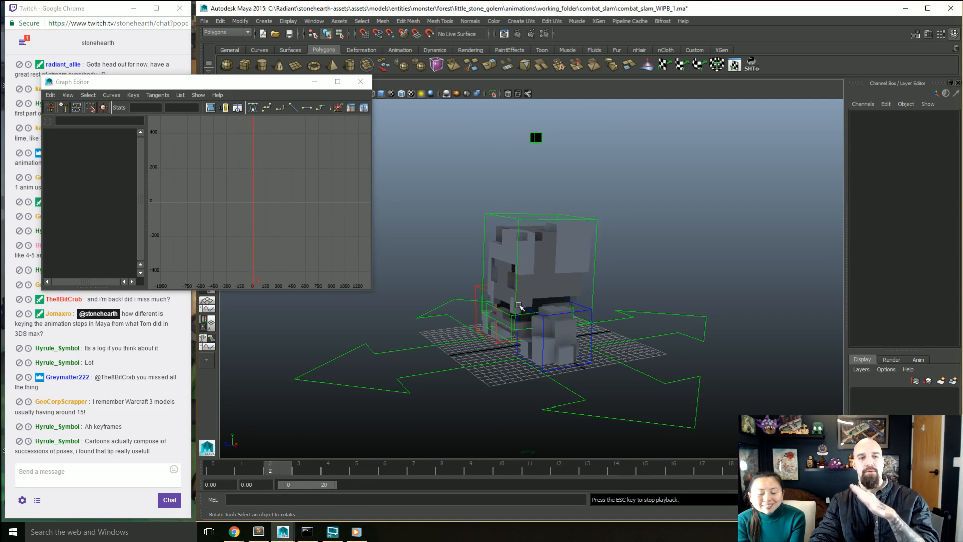
{"action": "key", "text": "Escape"}
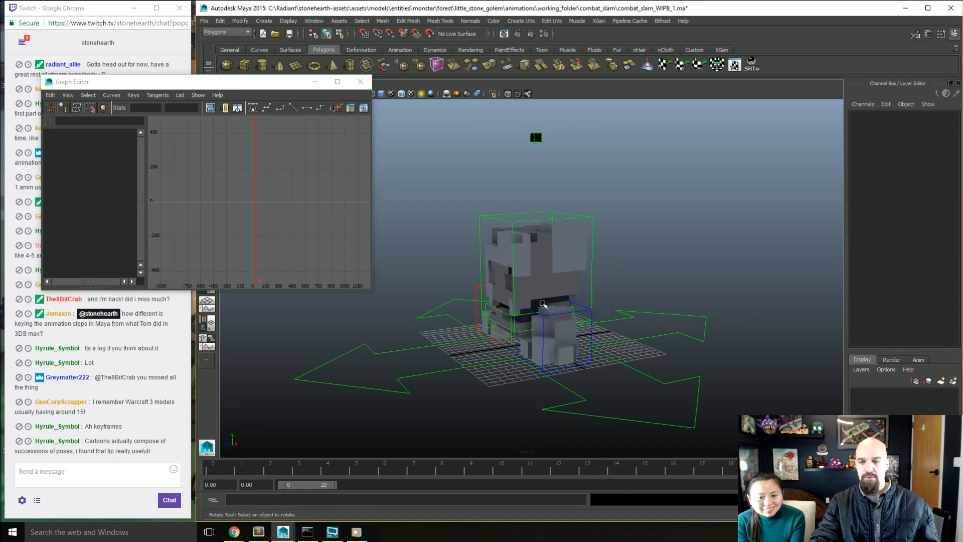
Step: Undo the tangent change and restore the selection of the rig's controls
{"action": "key", "text": "ctrl+z"}
{"action": "key", "text": "ctrl+z"}
{"action": "key", "text": "ctrl+z"}
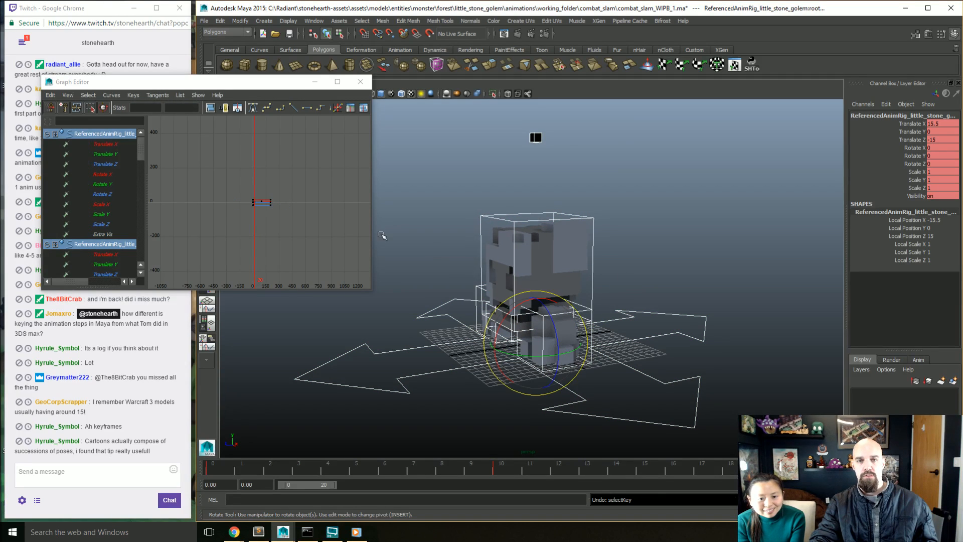
Step: Examine the stepped curves around the frame 100 rotation key, close the Graph Editor, and clear the selection
{"action": "scroll", "coordinate": [274, 219], "scroll_direction": "up", "scroll_amount": 10}
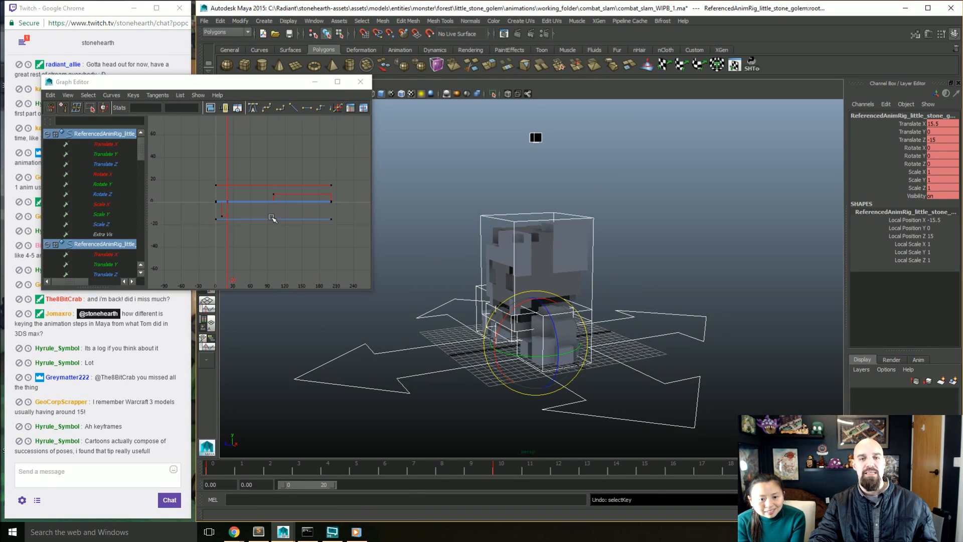
{"action": "left_click_drag", "start_coordinate": [302, 184], "coordinate": [261, 194]}
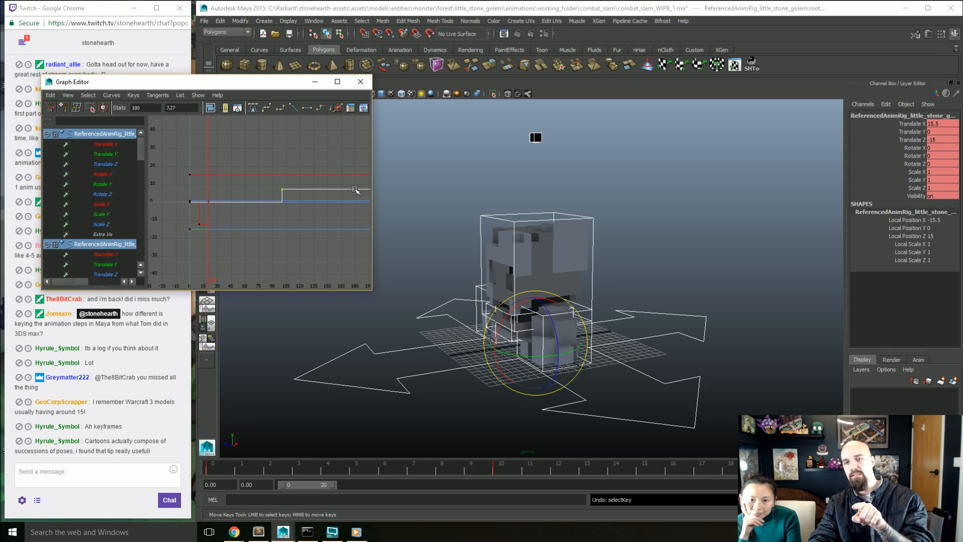
{"action": "left_click", "coordinate": [360, 81]}
{"action": "left_click", "coordinate": [553, 369]}
{"action": "key", "text": "space"}
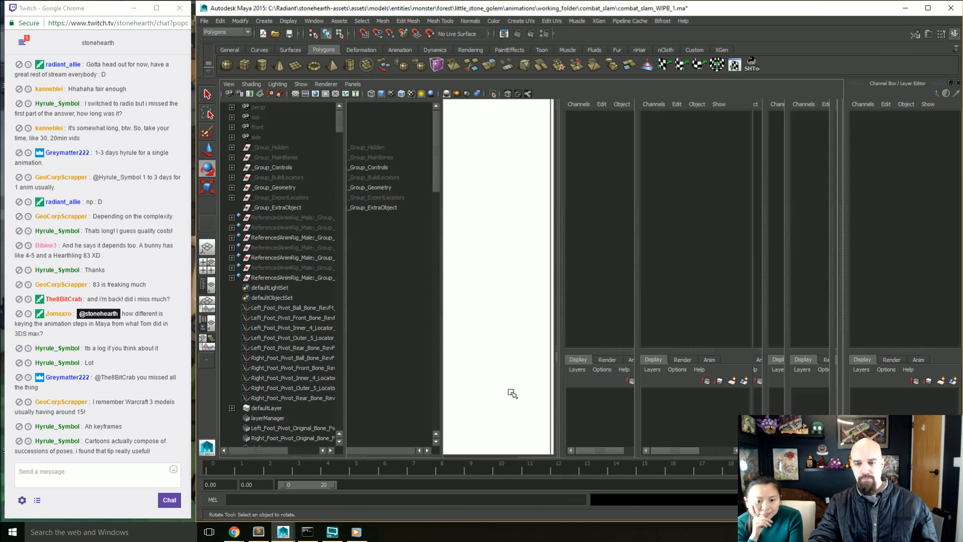
{"action": "key", "text": "space"}
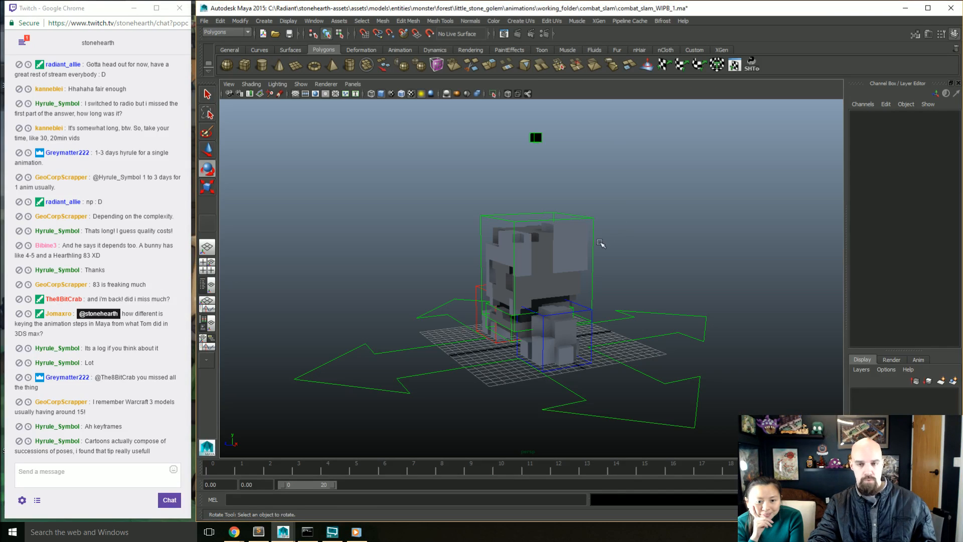
Step: Undo the shortened playback range and the torso keys at frames 10 and 20
{"action": "key", "text": "ctrl+z"}
{"action": "key", "text": "ctrl+z"}
{"action": "key", "text": "ctrl+z"}
{"action": "key", "text": "ctrl+z"}
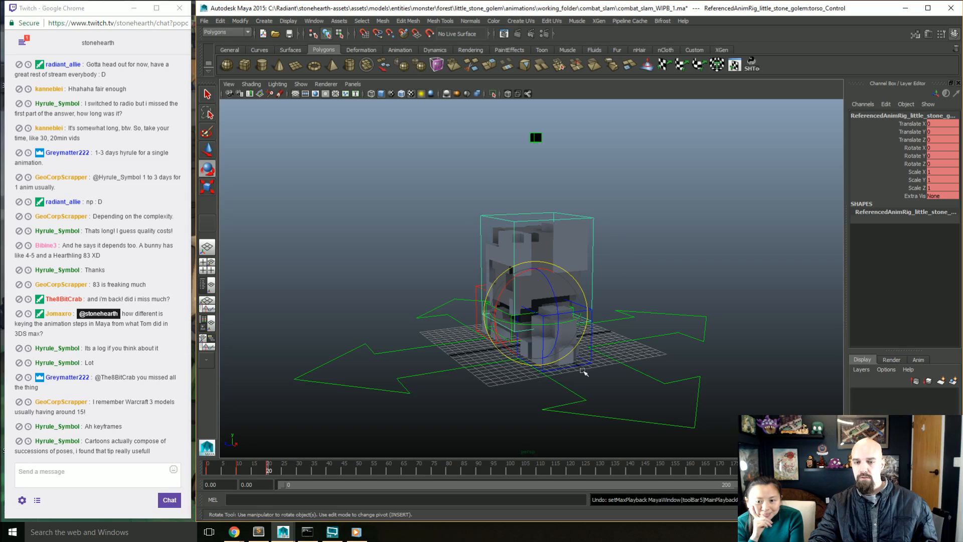
{"action": "key", "text": "ctrl+z"}
{"action": "key", "text": "ctrl+z"}
{"action": "key", "text": "ctrl+z"}
{"action": "key", "text": "ctrl+z"}
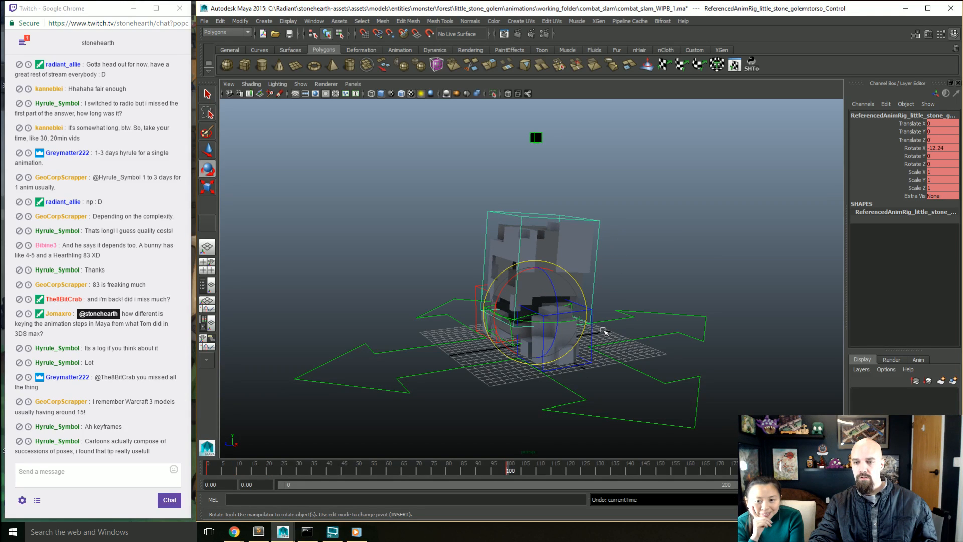
{"action": "key", "text": "ctrl+z"}
{"action": "key", "text": "ctrl+z"}
{"action": "key", "text": "ctrl+z"}
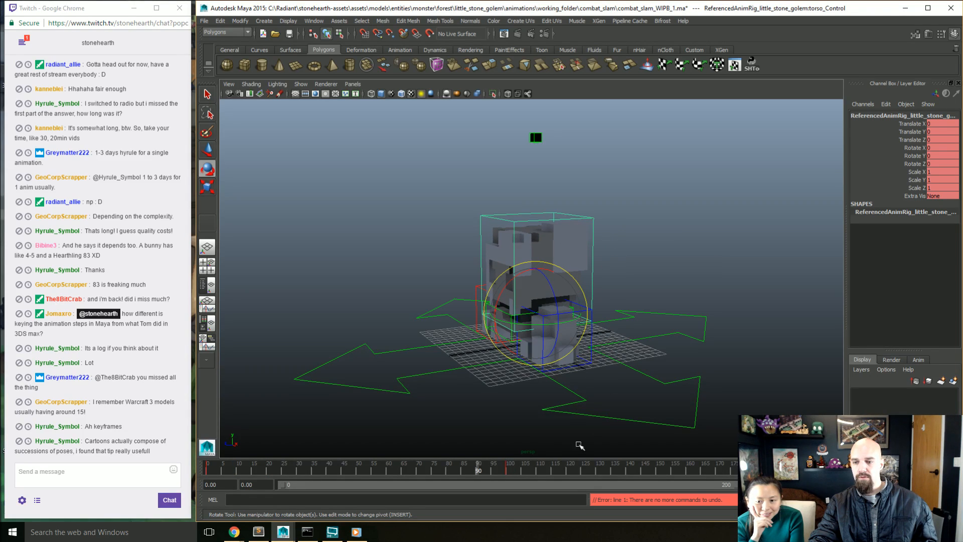
Step: Select the torso and pelvis controls together and delete their keys at frame 100
{"action": "left_click", "coordinate": [508, 472]}
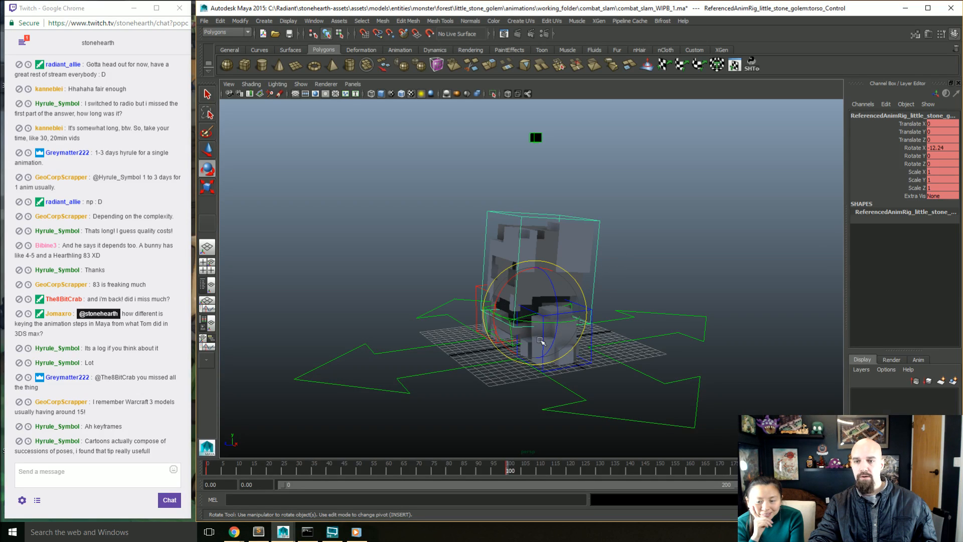
{"action": "left_click", "coordinate": [510, 345]}
{"action": "key", "text": "q"}
{"action": "left_click", "coordinate": [488, 327]}
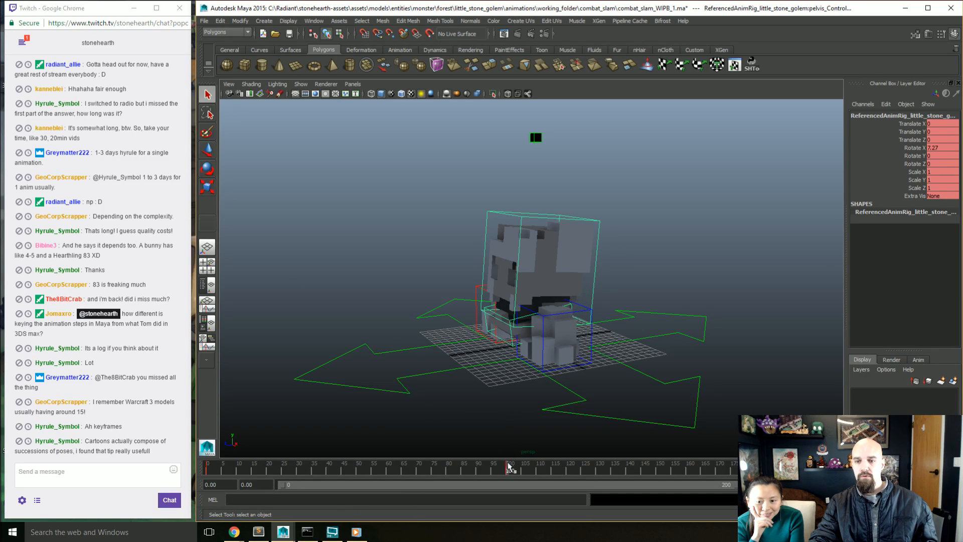
{"action": "left_click", "coordinate": [512, 469]}
{"action": "right_click", "coordinate": [512, 469]}
{"action": "left_click", "coordinate": [539, 357]}
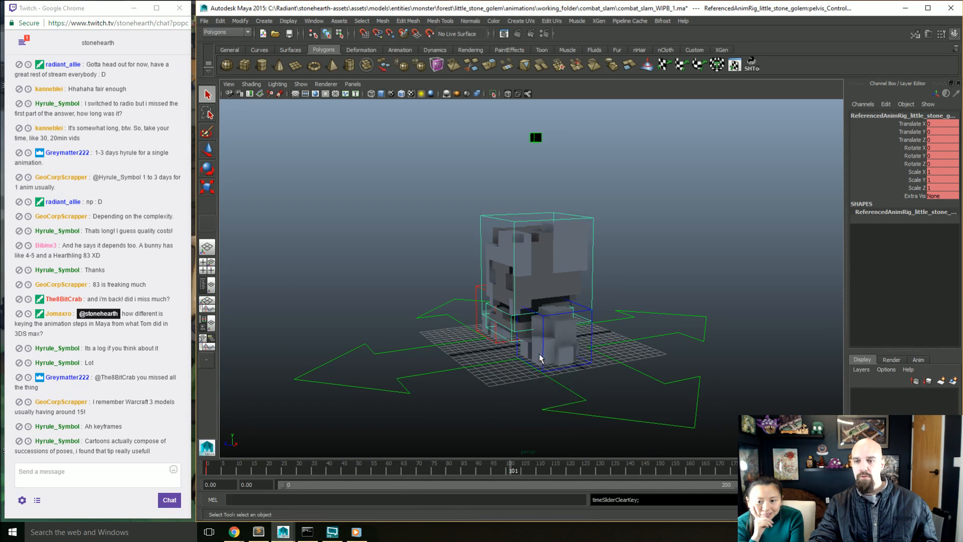
Step: Lower the pelvis control at frame 10 to a Translate Y of -0.986 for the crouch pose
{"action": "left_click_drag", "start_coordinate": [478, 470], "coordinate": [239, 469]}
{"action": "left_click_drag", "start_coordinate": [476, 361], "coordinate": [528, 373], "text": "alt"}
{"action": "left_click", "coordinate": [504, 364]}
{"action": "left_click", "coordinate": [518, 351]}
{"action": "key", "text": "w"}
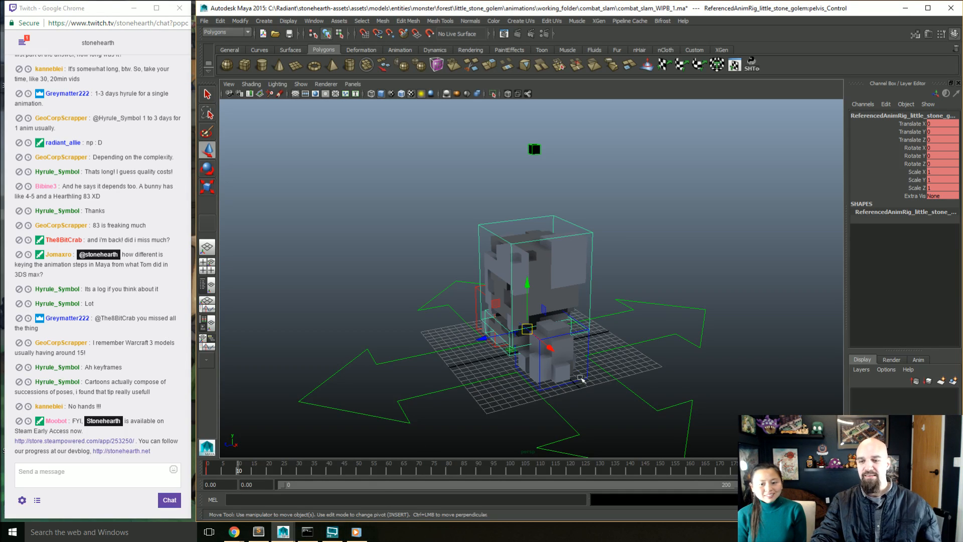
{"action": "left_click_drag", "start_coordinate": [508, 379], "coordinate": [528, 394], "text": "alt"}
{"action": "left_click", "coordinate": [528, 397]}
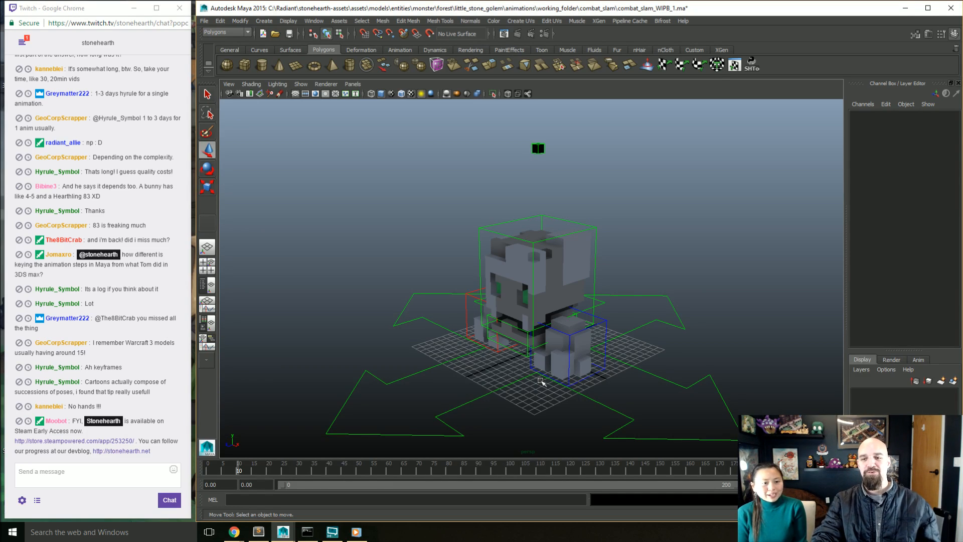
{"action": "left_click_drag", "start_coordinate": [531, 389], "coordinate": [533, 387], "text": "alt"}
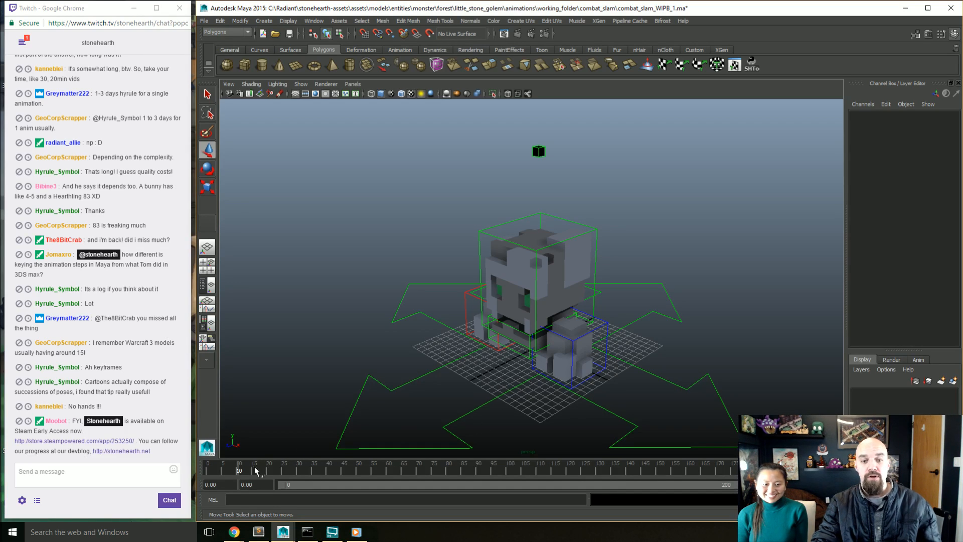
{"action": "left_click", "coordinate": [519, 353]}
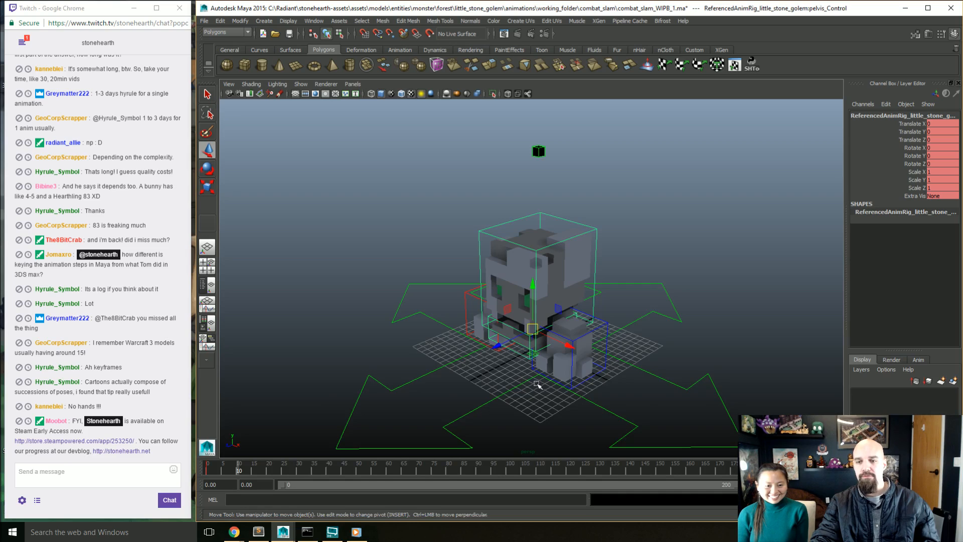
{"action": "left_click_drag", "start_coordinate": [536, 386], "coordinate": [522, 369], "text": "alt"}
{"action": "left_click_drag", "start_coordinate": [530, 283], "coordinate": [529, 290]}
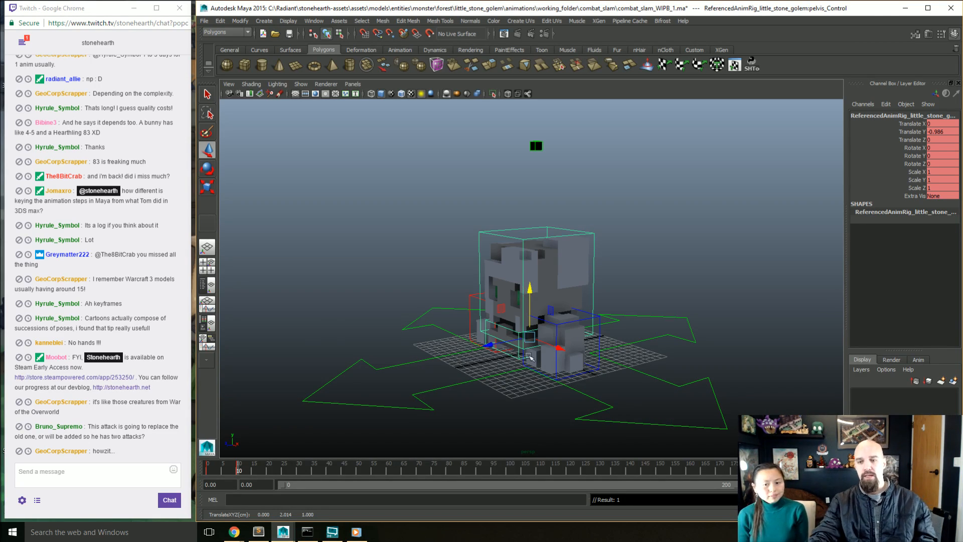
{"action": "left_click_drag", "start_coordinate": [528, 355], "coordinate": [544, 357], "text": "alt"}
{"action": "mouse_move", "coordinate": [239, 473]}
{"action": "left_mouse_down"}
{"action": "mouse_move", "coordinate": [223, 472]}
{"action": "mouse_move", "coordinate": [239, 472]}
{"action": "left_mouse_up"}
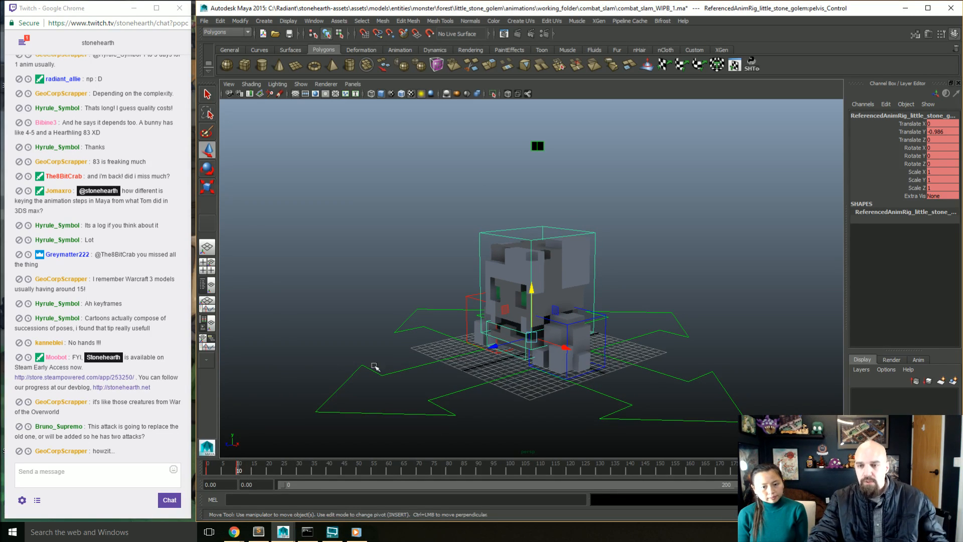
Step: At frame 20, raise the pelvis control to Translate Y 15.48 and Translate Z 2.501, and key it
{"action": "mouse_move", "coordinate": [509, 384]}
{"action": "left_mouse_down", "text": "alt"}
{"action": "mouse_move", "coordinate": [534, 390]}
{"action": "mouse_move", "coordinate": [505, 379]}
{"action": "left_mouse_up", "text": "alt"}
{"action": "left_click", "coordinate": [266, 468]}
{"action": "right_click_drag", "start_coordinate": [505, 379], "coordinate": [565, 400], "text": "alt"}
{"action": "scroll", "coordinate": [578, 381], "scroll_direction": "up", "scroll_amount": 3}
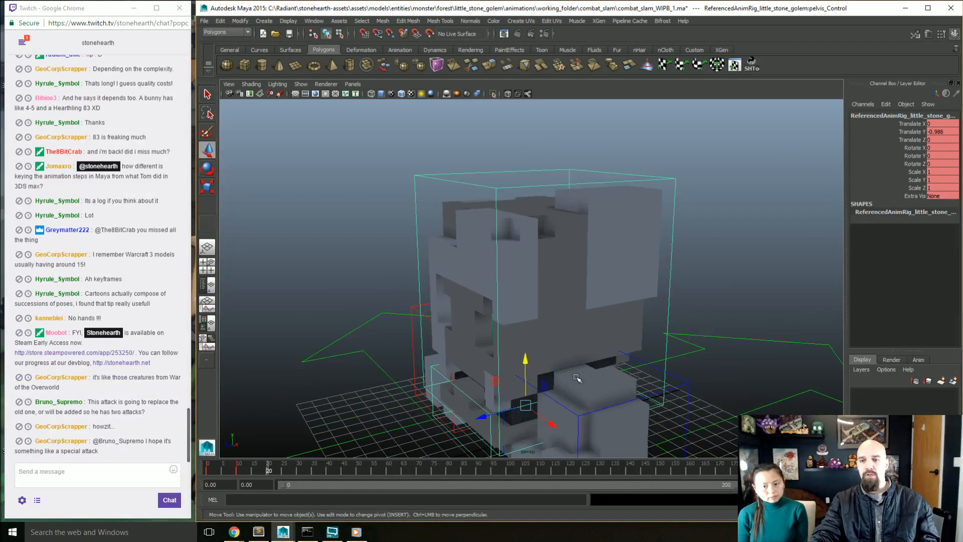
{"action": "scroll", "coordinate": [587, 389], "scroll_direction": "down", "scroll_amount": 8}
{"action": "left_click_drag", "start_coordinate": [541, 398], "coordinate": [505, 364], "text": "alt"}
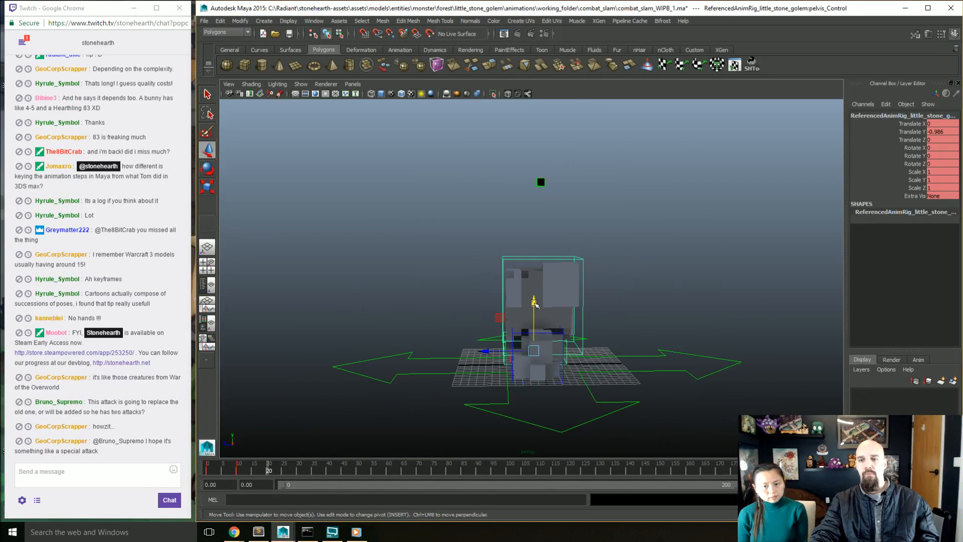
{"action": "left_click_drag", "start_coordinate": [500, 319], "coordinate": [481, 204]}
{"action": "key", "text": "s"}
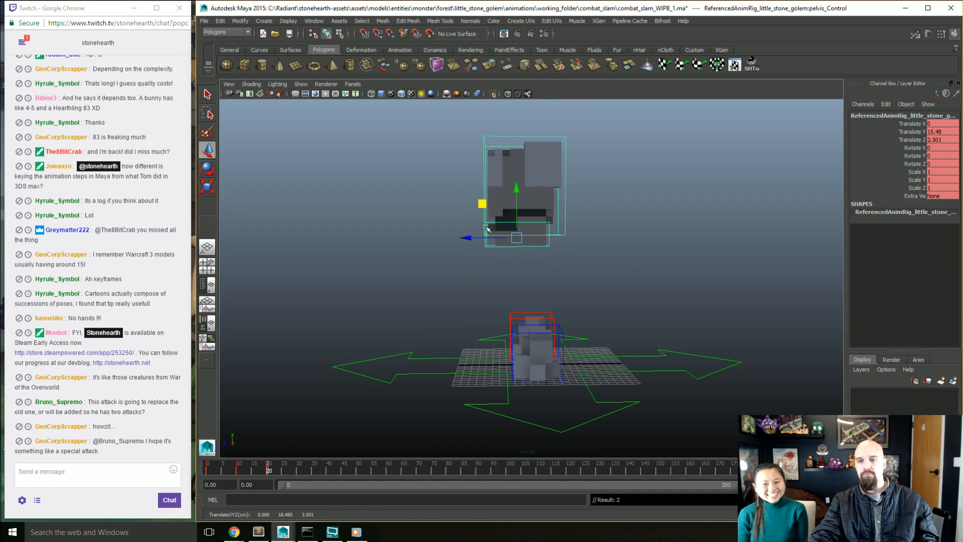
Step: Rotate the pelvis control at frame 20 to a Rotate X of 45.988
{"action": "left_click_drag", "start_coordinate": [499, 297], "coordinate": [533, 298], "text": "alt"}
{"action": "scroll", "coordinate": [533, 300], "scroll_direction": "down", "scroll_amount": 2}
{"action": "middle_click_drag", "start_coordinate": [532, 304], "coordinate": [530, 328], "text": "alt"}
{"action": "left_click_drag", "start_coordinate": [530, 328], "coordinate": [539, 321], "text": "alt"}
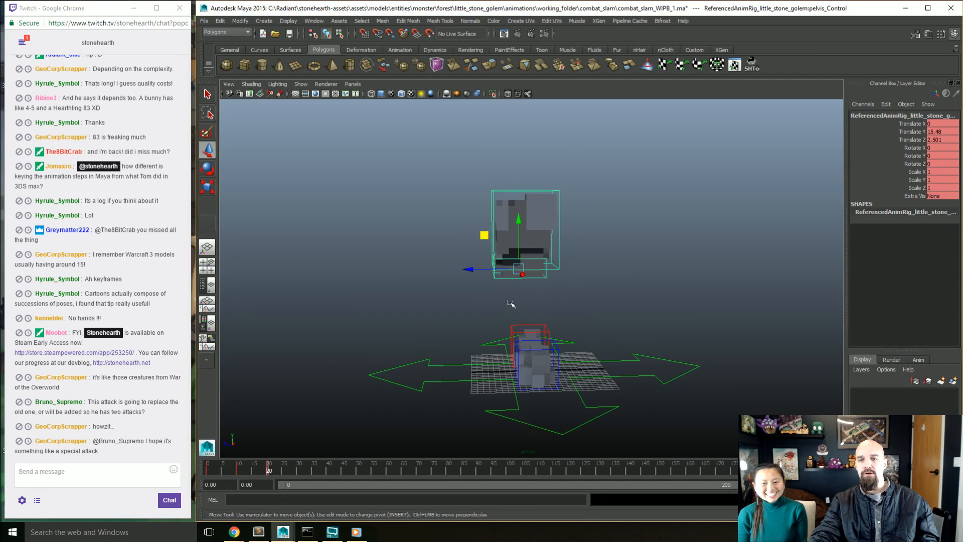
{"action": "key", "text": "e"}
{"action": "left_click_drag", "start_coordinate": [557, 273], "coordinate": [588, 316]}
{"action": "scroll", "coordinate": [588, 317], "scroll_direction": "up", "scroll_amount": 3}
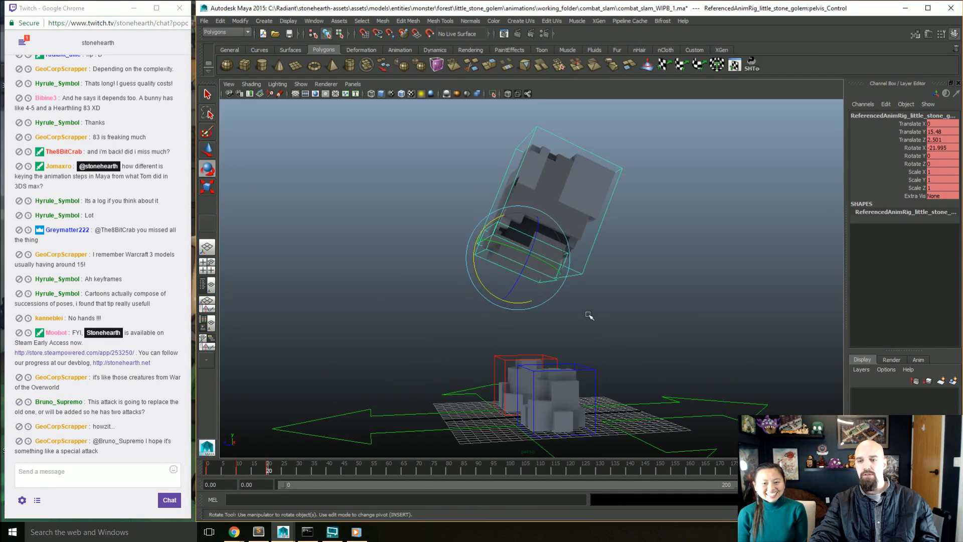
{"action": "left_click", "coordinate": [593, 310]}
{"action": "left_click", "coordinate": [548, 286]}
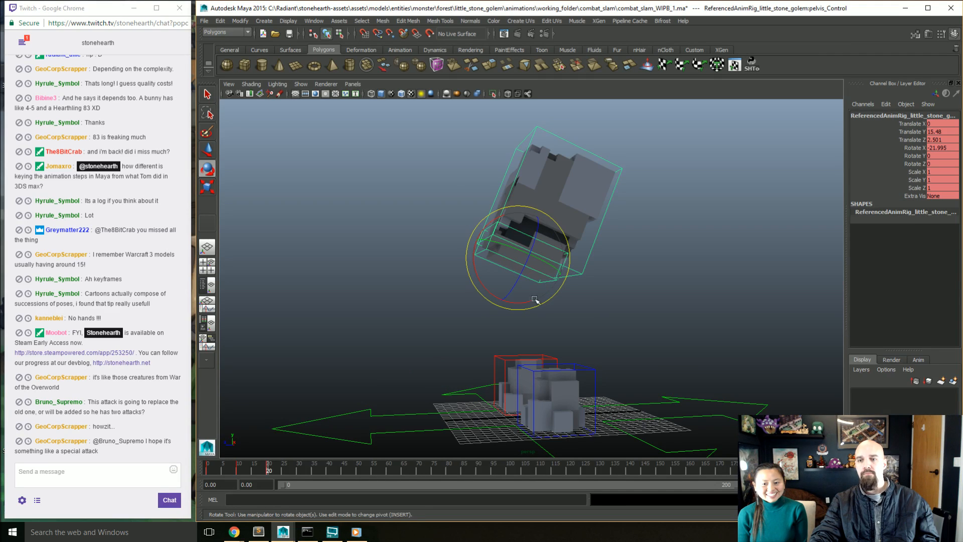
{"action": "left_click_drag", "start_coordinate": [498, 298], "coordinate": [538, 319]}
Step: Move the pelvis control at frame 20 to Translate Y 12.738 and Translate Z -0.072
{"action": "key", "text": "w"}
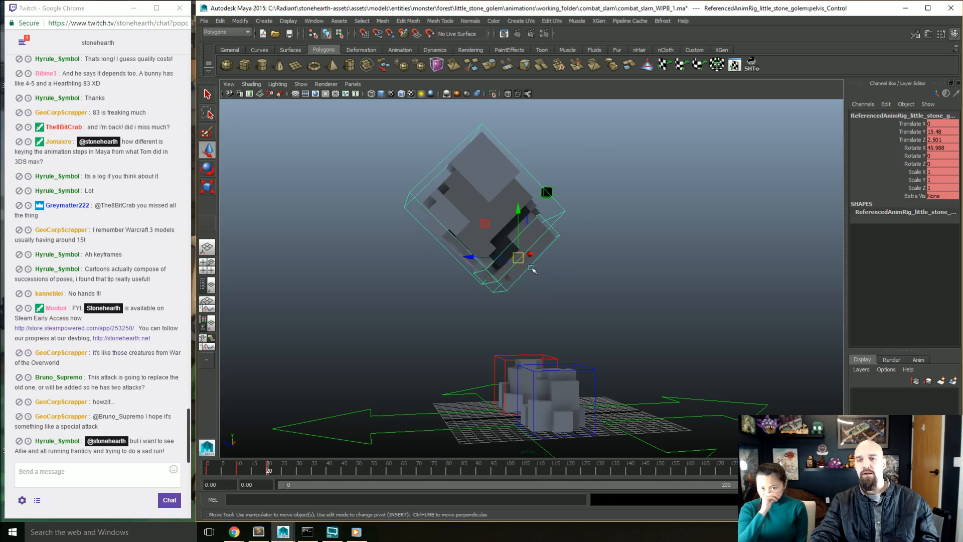
{"action": "left_click_drag", "start_coordinate": [485, 223], "coordinate": [507, 247]}
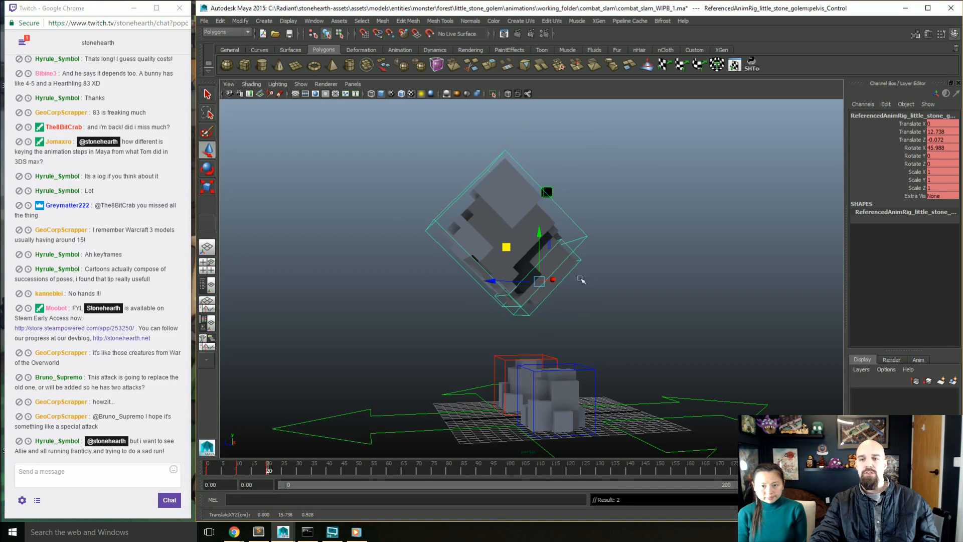
{"action": "key", "text": "ctrl+z"}
Step: Rotate the torso control at frame 20 to a Rotate X of -70.795
{"action": "left_click", "coordinate": [586, 235]}
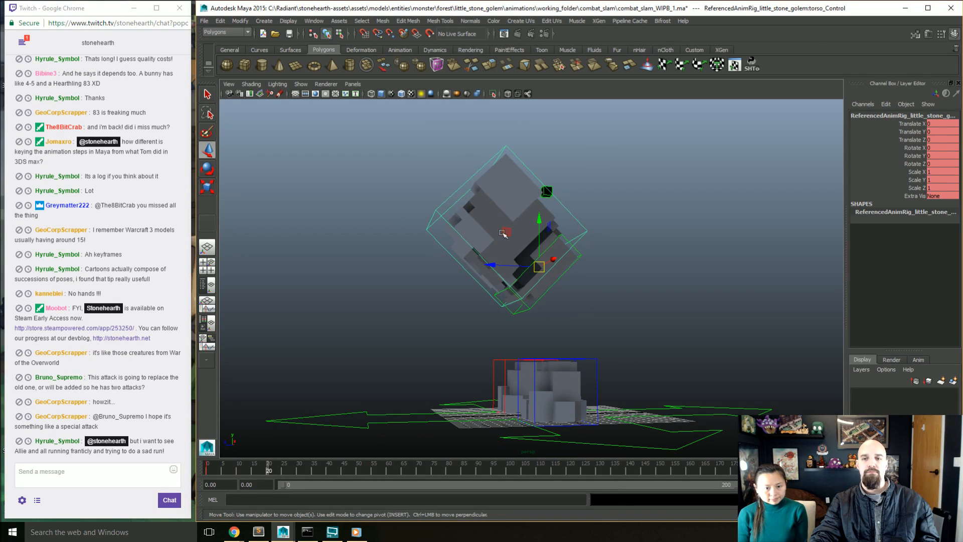
{"action": "key", "text": "e"}
{"action": "left_click_drag", "start_coordinate": [496, 241], "coordinate": [576, 304]}
{"action": "left_click", "coordinate": [622, 309]}
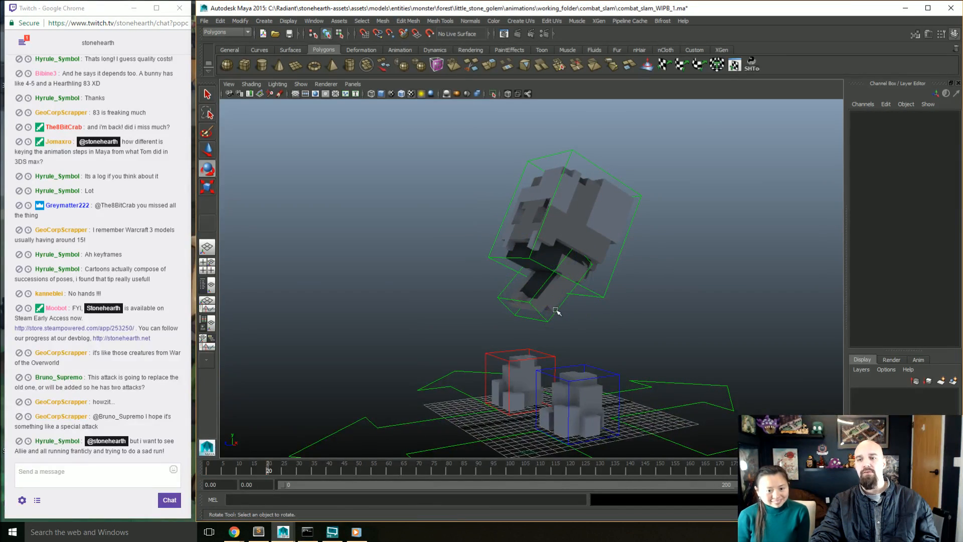
{"action": "left_click", "coordinate": [557, 311]}
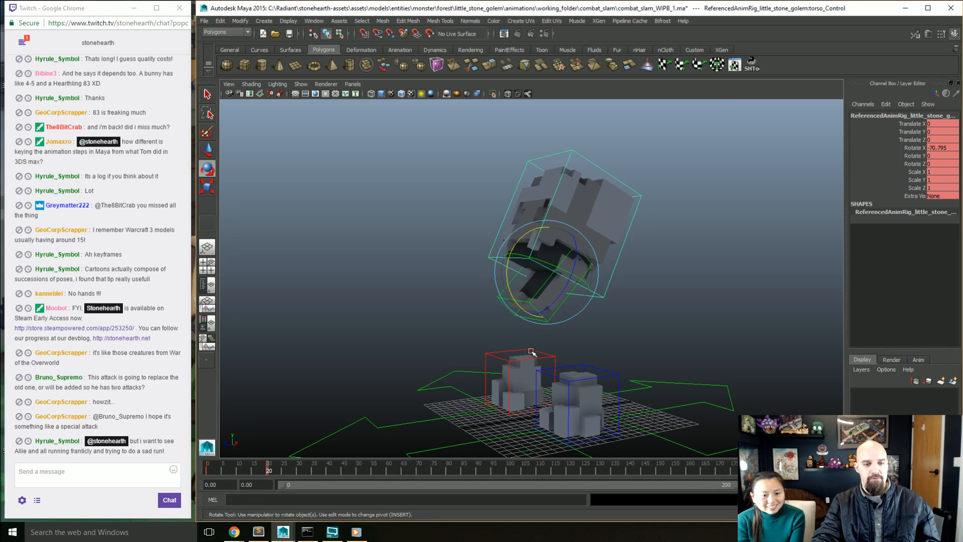
{"action": "left_click", "coordinate": [464, 332]}
Step: Offset the torso control from the pelvis at frame 20, to Translate Y 2.631 and Translate Z -1.21
{"action": "left_click_drag", "start_coordinate": [464, 332], "coordinate": [516, 329], "text": "alt"}
{"action": "middle_click_drag", "start_coordinate": [477, 319], "coordinate": [486, 328], "text": "alt"}
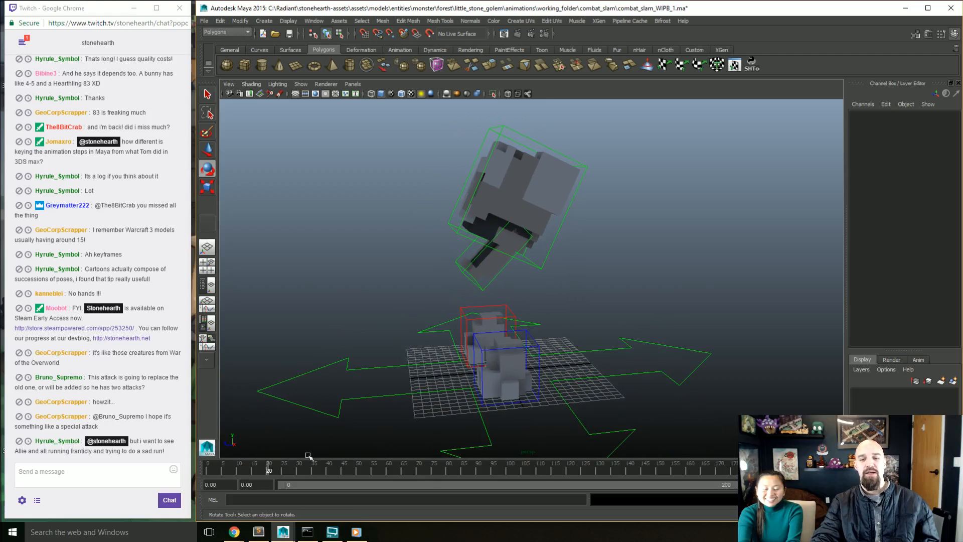
{"action": "left_click_drag", "start_coordinate": [526, 303], "coordinate": [494, 244], "text": "alt"}
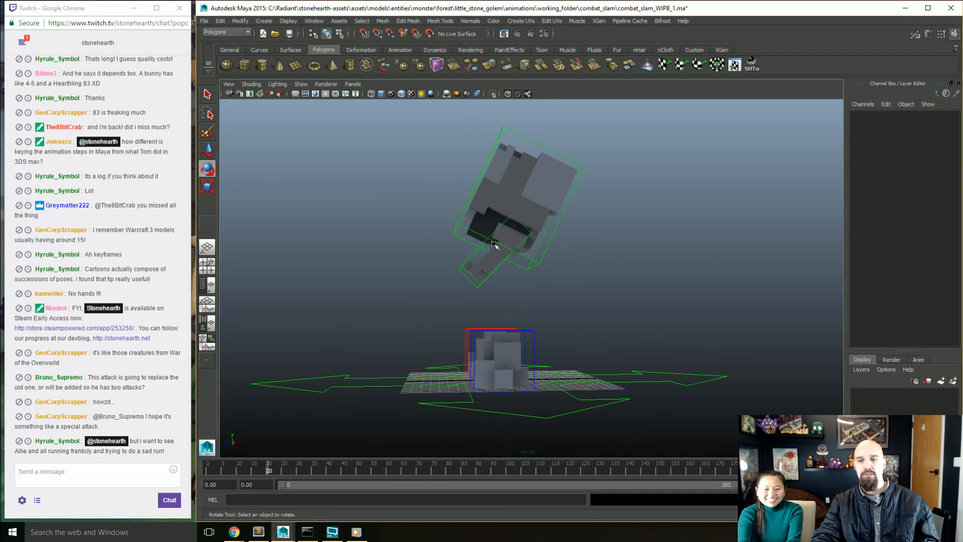
{"action": "left_click_drag", "start_coordinate": [478, 306], "coordinate": [472, 291], "text": "alt"}
{"action": "left_click", "coordinate": [535, 258]}
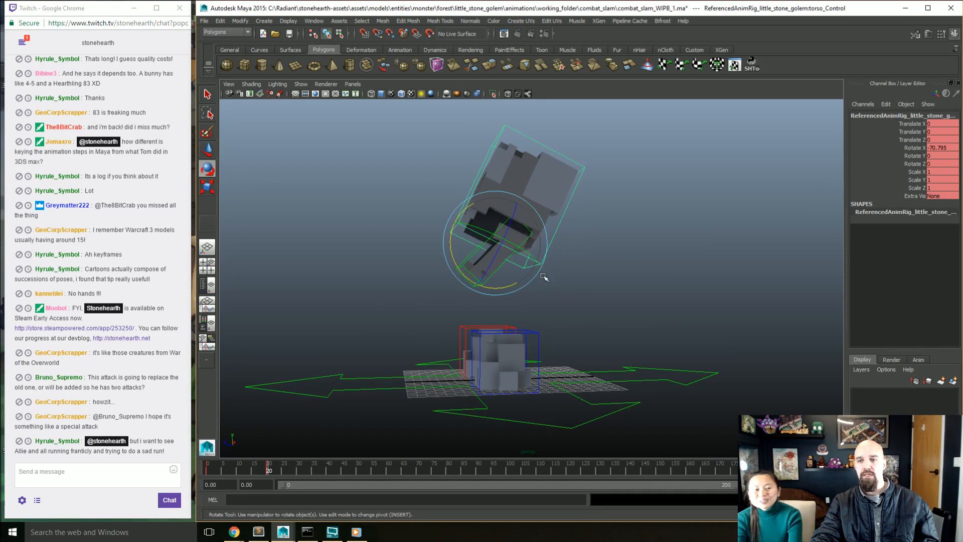
{"action": "left_click_drag", "start_coordinate": [543, 275], "coordinate": [544, 284], "text": "alt"}
{"action": "key", "text": "w"}
{"action": "left_click_drag", "start_coordinate": [464, 209], "coordinate": [456, 187]}
{"action": "left_click_drag", "start_coordinate": [525, 295], "coordinate": [551, 296], "text": "alt"}
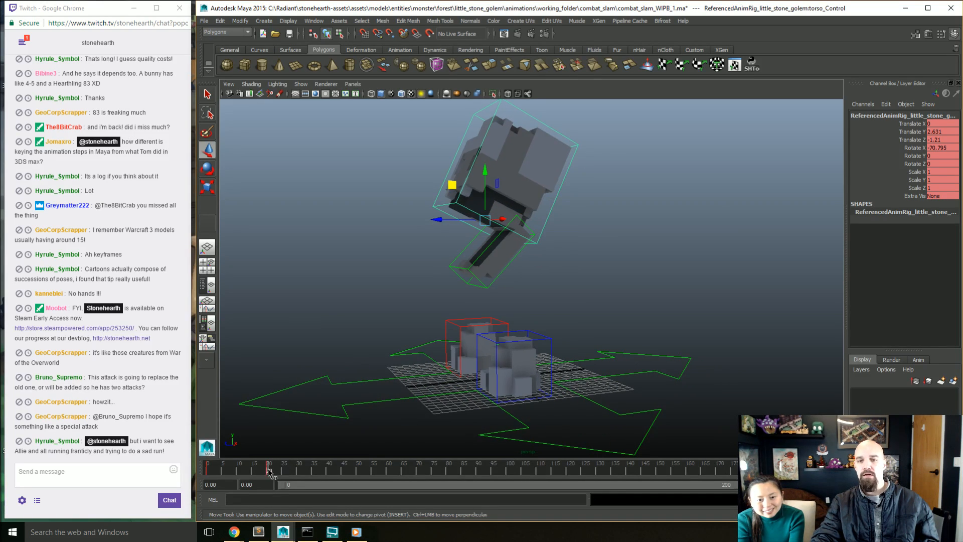
Step: At frame 30, raise the pelvis control to Translate Y 17.478 and Translate Z 2.159, and key it
{"action": "left_click_drag", "start_coordinate": [268, 469], "coordinate": [298, 469]}
{"action": "middle_click_drag", "start_coordinate": [478, 332], "coordinate": [478, 361], "text": "alt"}
{"action": "left_click_drag", "start_coordinate": [479, 361], "coordinate": [471, 361], "text": "alt"}
{"action": "left_click_drag", "start_coordinate": [491, 294], "coordinate": [506, 307]}
{"action": "middle_click_drag", "start_coordinate": [522, 324], "coordinate": [526, 360], "text": "alt"}
{"action": "left_click_drag", "start_coordinate": [525, 360], "coordinate": [504, 359], "text": "alt"}
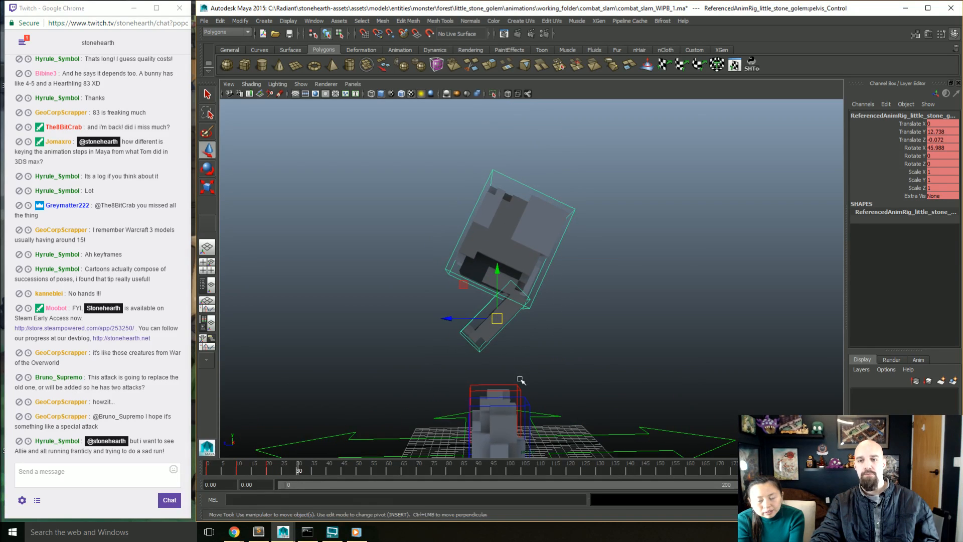
{"action": "left_click_drag", "start_coordinate": [464, 284], "coordinate": [446, 247]}
{"action": "key", "text": "s"}
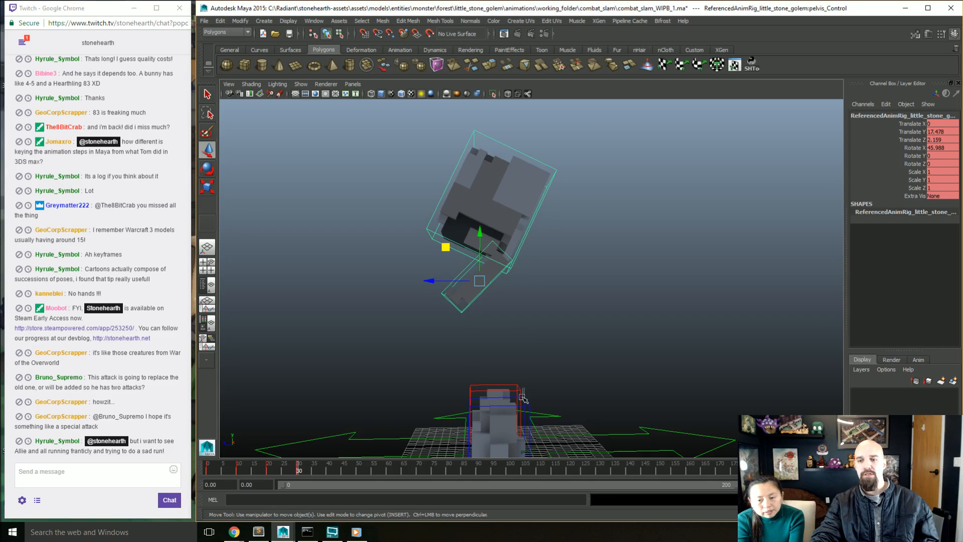
Step: Lift both foot controls off the ground at frame 30 to Translate Y 8.971, and tilt them to Rotate X 17.665
{"action": "left_click", "coordinate": [522, 398]}
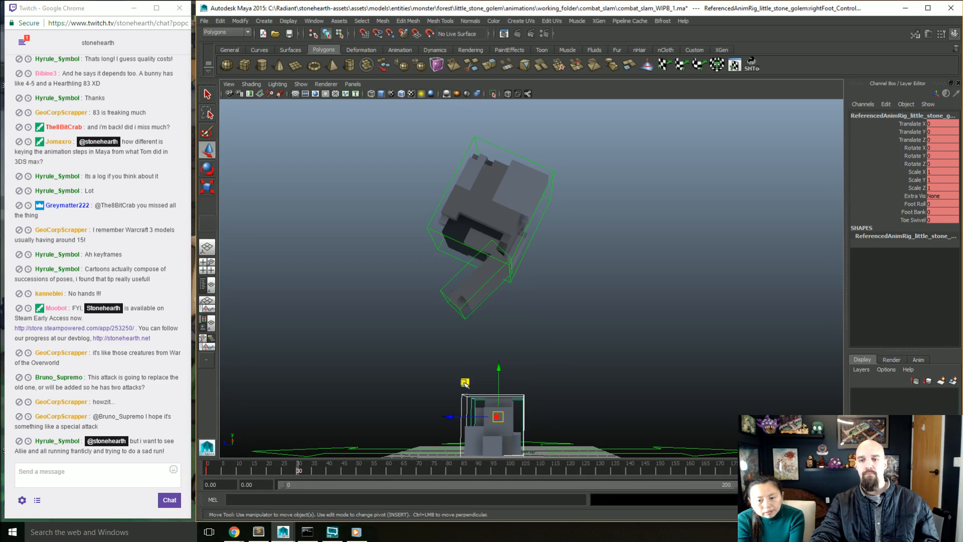
{"action": "left_click_drag", "start_coordinate": [465, 381], "coordinate": [456, 309]}
{"action": "key", "text": "e"}
{"action": "left_click_drag", "start_coordinate": [528, 382], "coordinate": [569, 389]}
{"action": "middle_click_drag", "start_coordinate": [555, 389], "coordinate": [602, 403], "text": "alt"}
{"action": "left_click_drag", "start_coordinate": [602, 403], "coordinate": [602, 402], "text": "alt"}
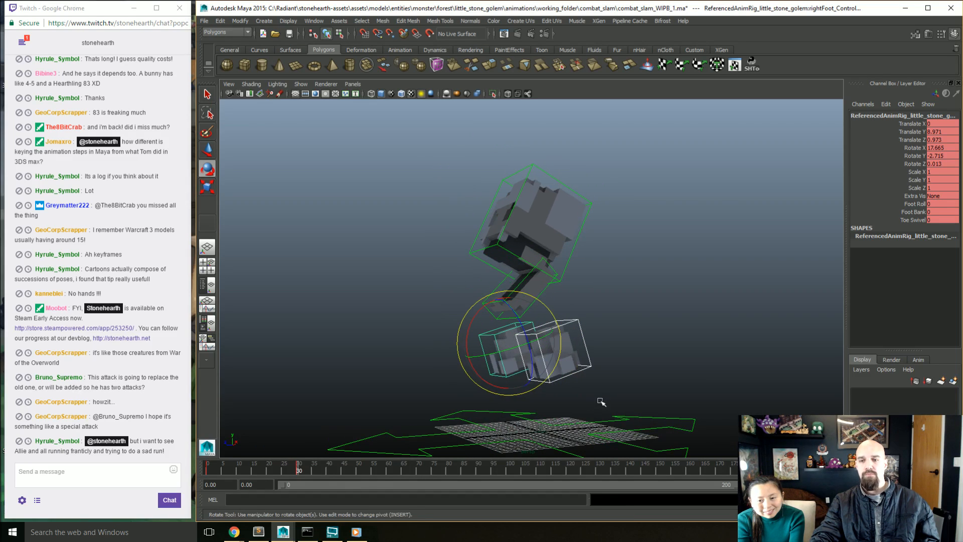
Step: At frame 40, rotate the pelvis control to Rotate X 16.052 and raise it above the feet
{"action": "mouse_move", "coordinate": [315, 474]}
{"action": "left_mouse_down"}
{"action": "mouse_move", "coordinate": [303, 470]}
{"action": "mouse_move", "coordinate": [328, 471]}
{"action": "left_mouse_up"}
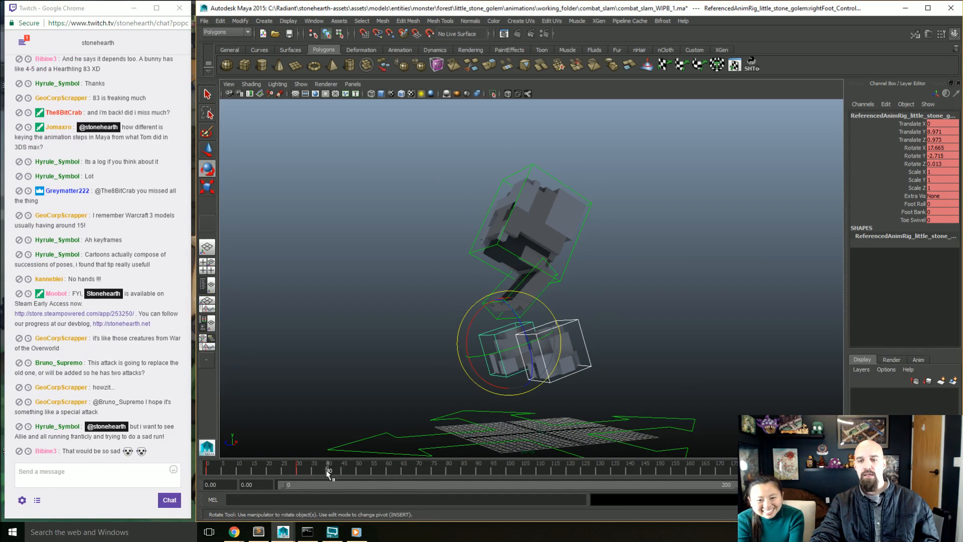
{"action": "middle_click_drag", "start_coordinate": [406, 376], "coordinate": [400, 389], "text": "alt"}
{"action": "left_click", "coordinate": [535, 292]}
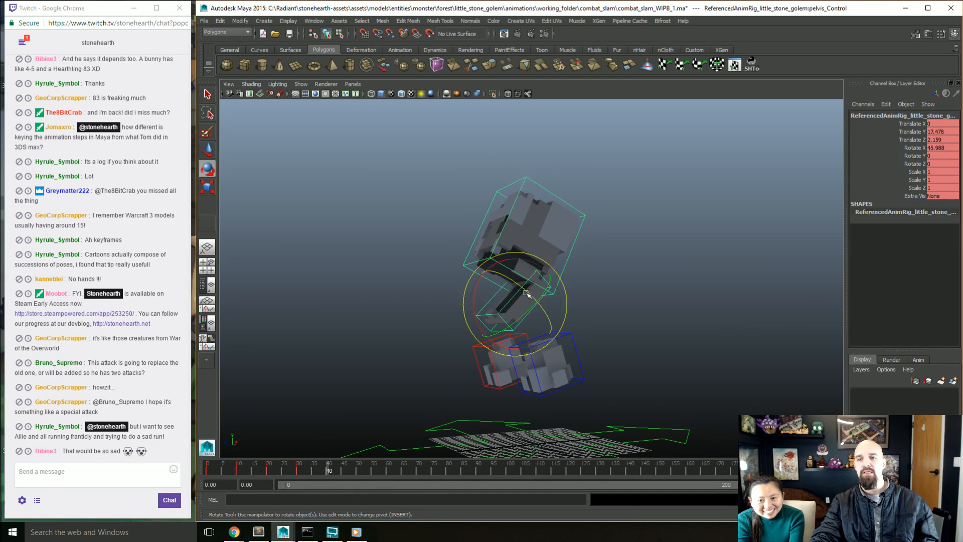
{"action": "left_click_drag", "start_coordinate": [477, 282], "coordinate": [479, 240]}
{"action": "key", "text": "w"}
Step: Rotate the torso control at frame 40 to Rotate X -15.454 and move it to Translate Y 1.23 and Translate Z 0.572
{"action": "left_click", "coordinate": [496, 206]}
{"action": "key", "text": "e"}
{"action": "key", "text": "w"}
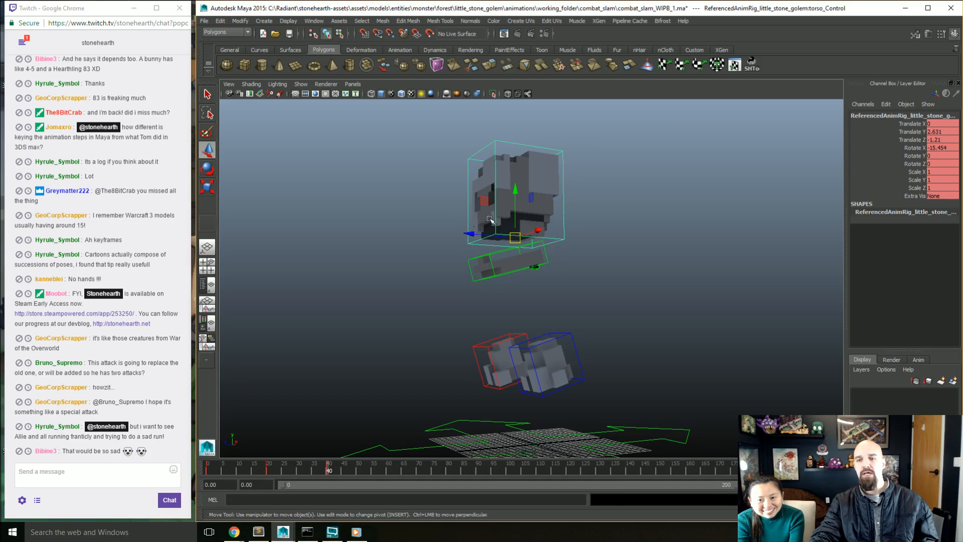
{"action": "left_click_drag", "start_coordinate": [485, 201], "coordinate": [476, 215]}
{"action": "left_click_drag", "start_coordinate": [476, 215], "coordinate": [477, 277], "text": "alt"}
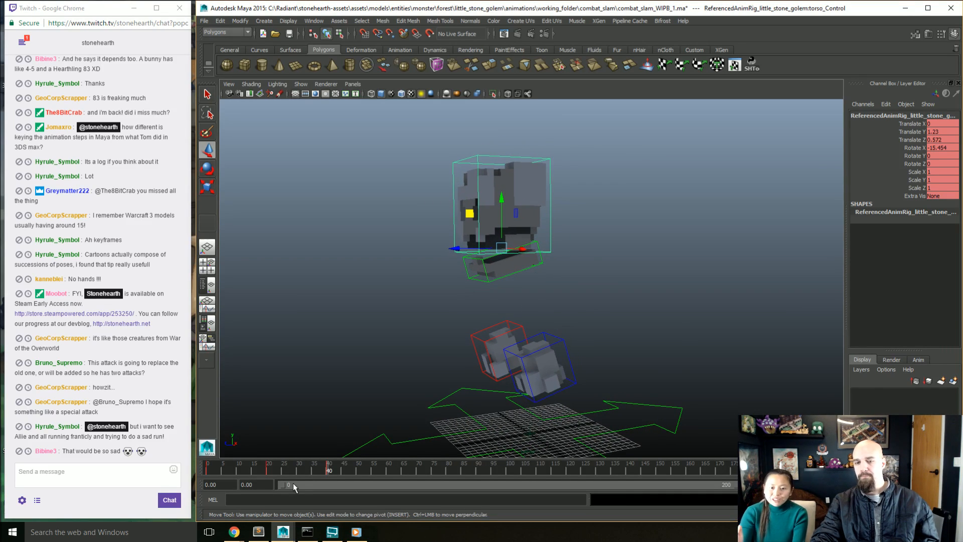
Step: Lower the pelvis control at frame 40 to Translate Y 20.962 and Translate Z 3.484, and key it
{"action": "left_click", "coordinate": [249, 471]}
{"action": "left_click_drag", "start_coordinate": [250, 470], "coordinate": [329, 467]}
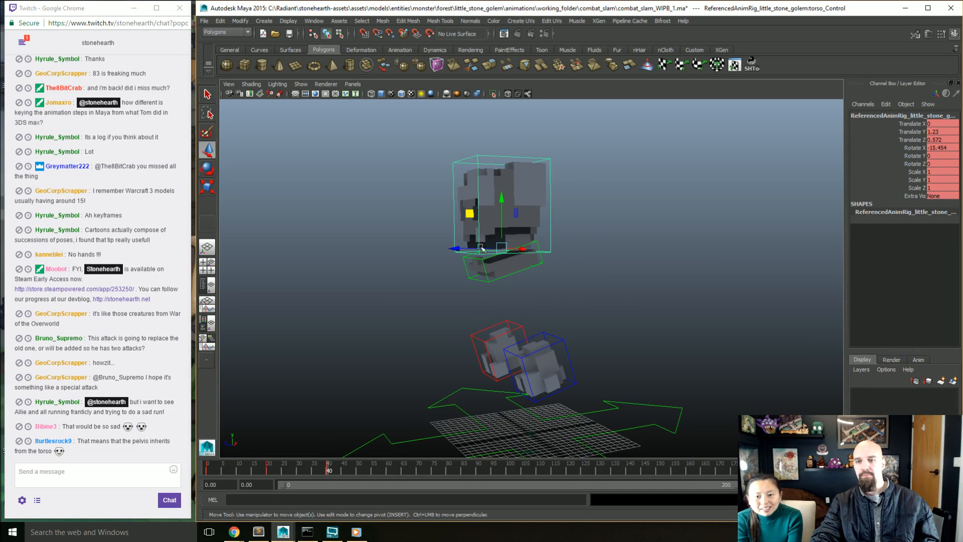
{"action": "left_click", "coordinate": [492, 277]}
{"action": "left_click_drag", "start_coordinate": [471, 229], "coordinate": [468, 246]}
{"action": "key", "text": "s"}
Step: Scrub the timeline from frame 10 to frame 40 to review the blocked poses
{"action": "left_click", "coordinate": [226, 470]}
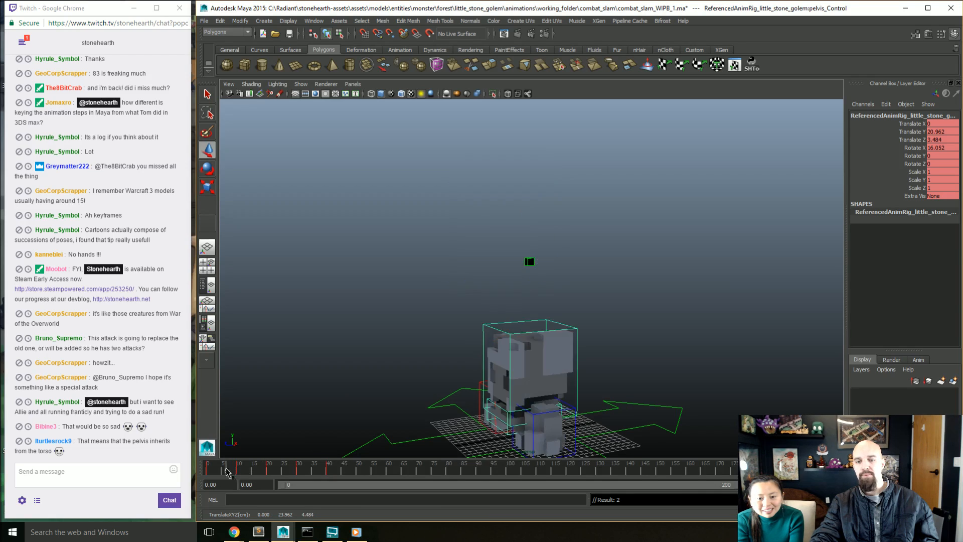
{"action": "mouse_move", "coordinate": [226, 471]}
{"action": "left_mouse_down"}
{"action": "mouse_move", "coordinate": [357, 467]}
{"action": "mouse_move", "coordinate": [233, 469]}
{"action": "mouse_move", "coordinate": [327, 474]}
{"action": "mouse_move", "coordinate": [228, 471]}
{"action": "mouse_move", "coordinate": [337, 471]}
{"action": "mouse_move", "coordinate": [190, 464]}
{"action": "mouse_move", "coordinate": [235, 467]}
{"action": "left_mouse_up"}
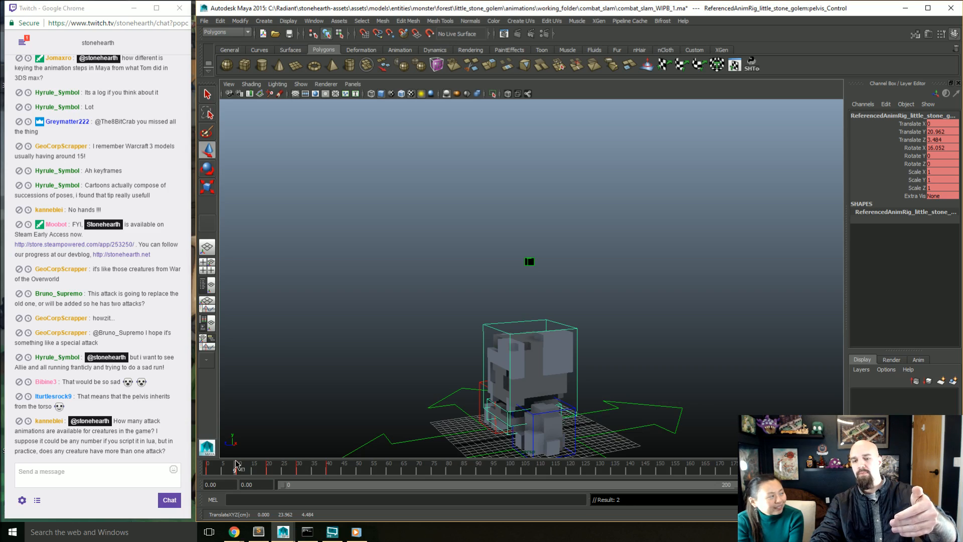
{"action": "mouse_move", "coordinate": [235, 462]}
{"action": "left_mouse_down"}
{"action": "mouse_move", "coordinate": [214, 469]}
{"action": "mouse_move", "coordinate": [364, 466]}
{"action": "mouse_move", "coordinate": [284, 468]}
{"action": "mouse_move", "coordinate": [327, 473]}
{"action": "left_mouse_up"}
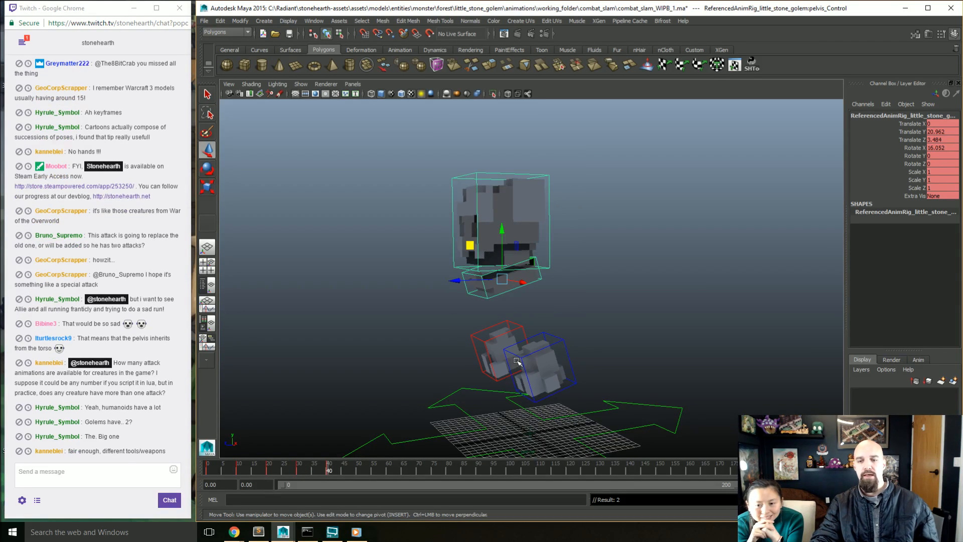
Step: Return to the keyframe at frame 40 and select both foot controls
{"action": "left_click", "coordinate": [343, 470]}
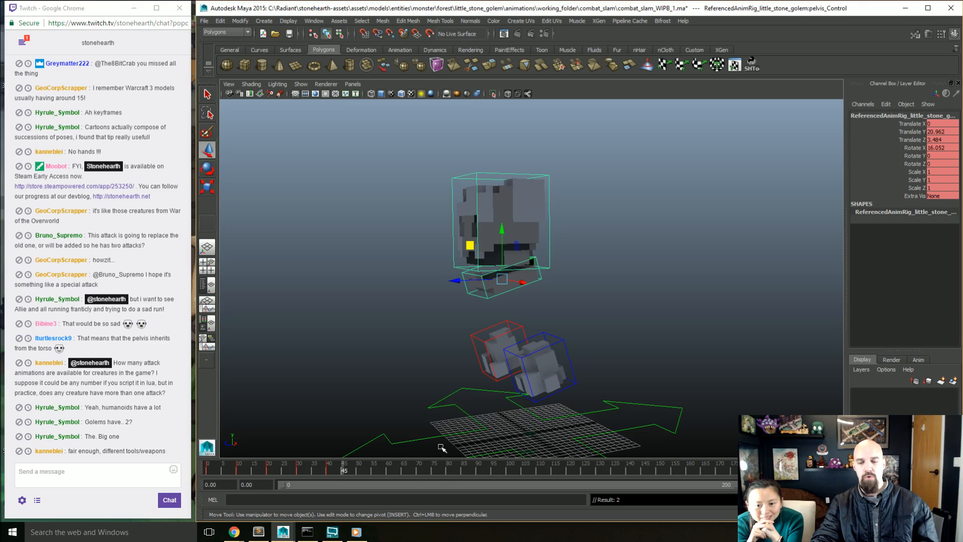
{"action": "key", "text": "comma"}
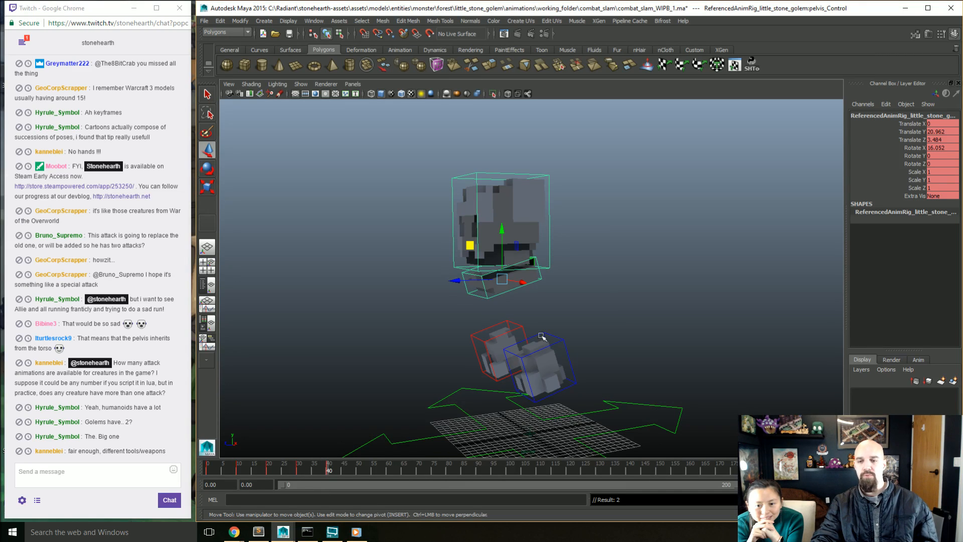
{"action": "left_click", "coordinate": [508, 333]}
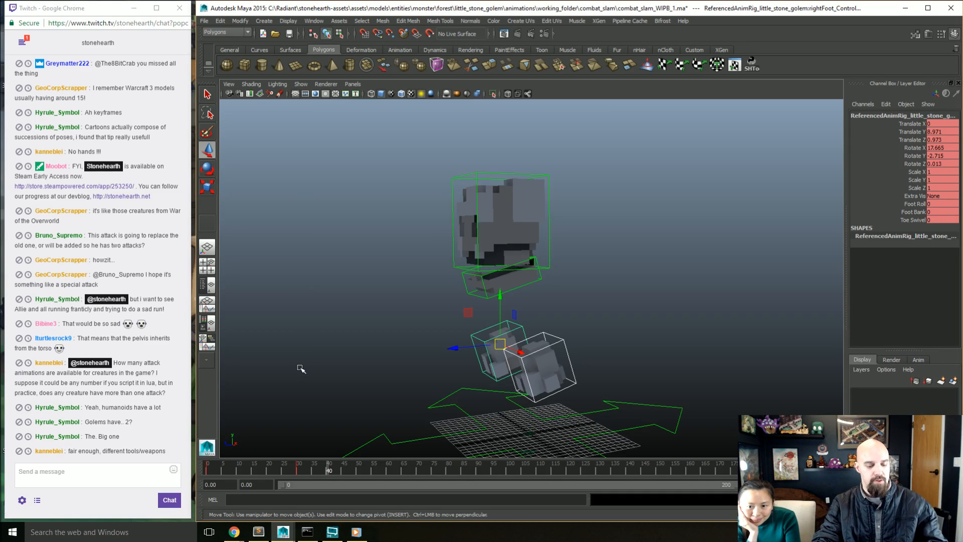
Step: Browse the little_stone_golem folder and its animations subfolder in the Open dialog for existing rig and animation scenes
{"action": "key", "text": "ctrl+o"}
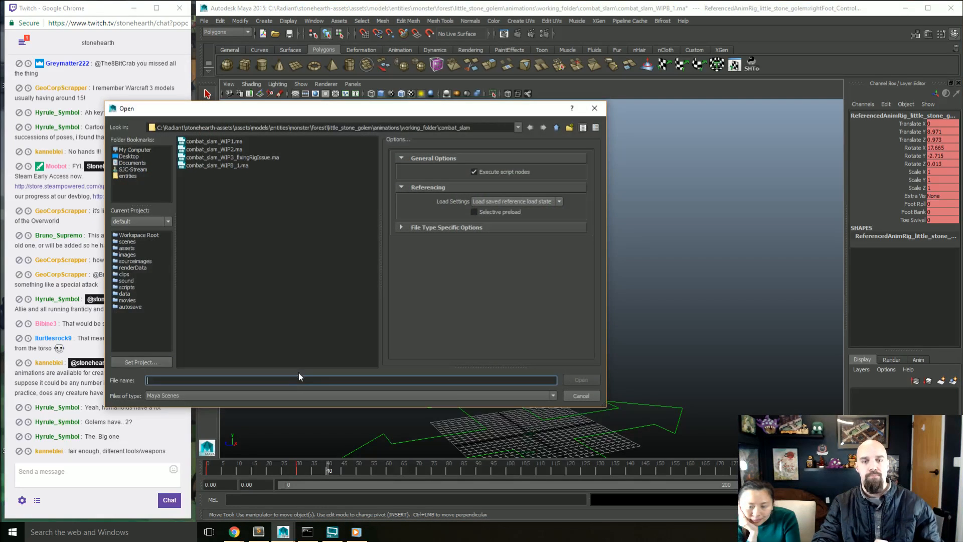
{"action": "left_click", "coordinate": [554, 128]}
{"action": "left_click", "coordinate": [554, 128]}
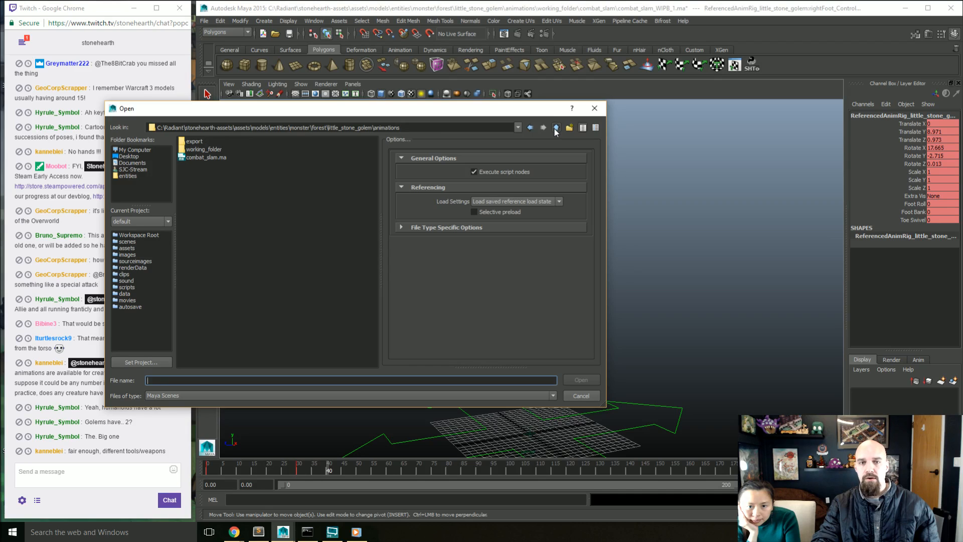
{"action": "left_click", "coordinate": [555, 129]}
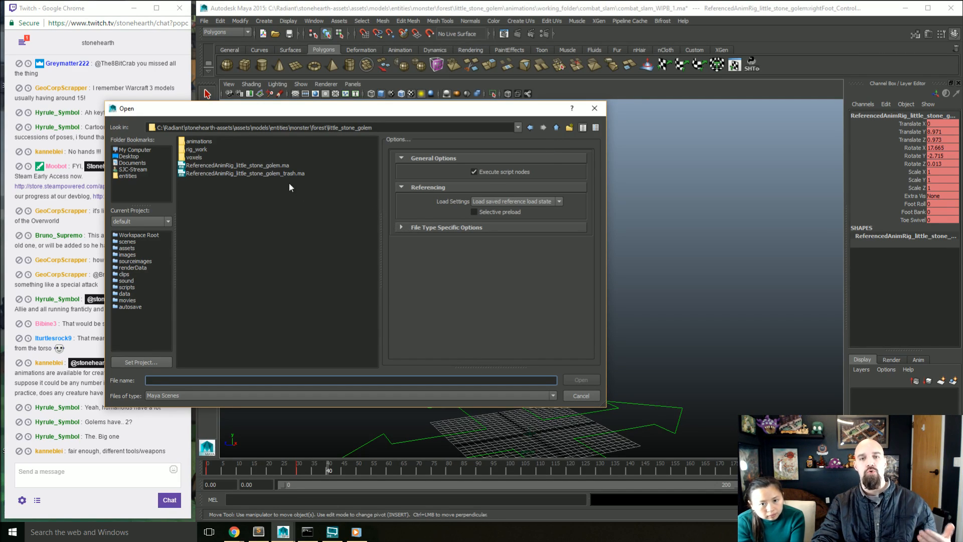
{"action": "left_click", "coordinate": [280, 166]}
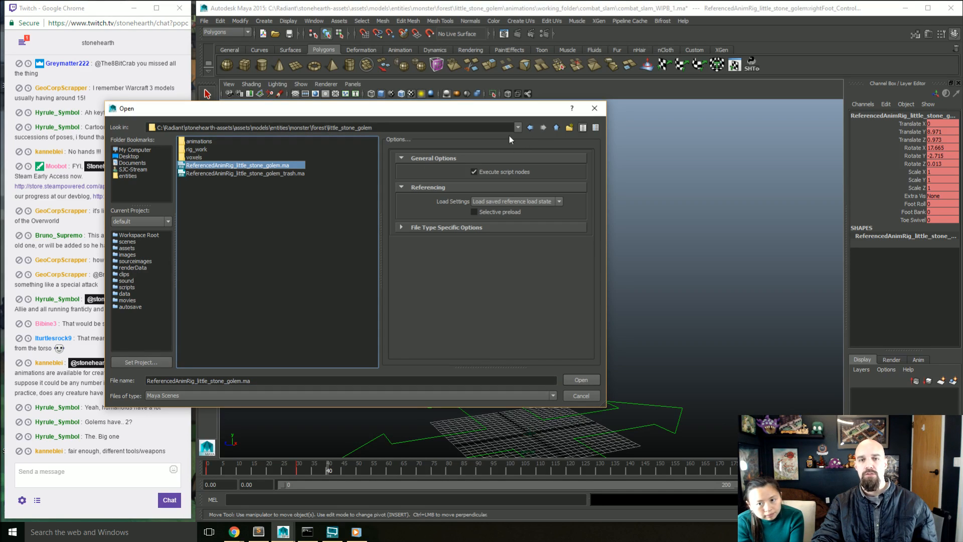
{"action": "double_click", "coordinate": [199, 142]}
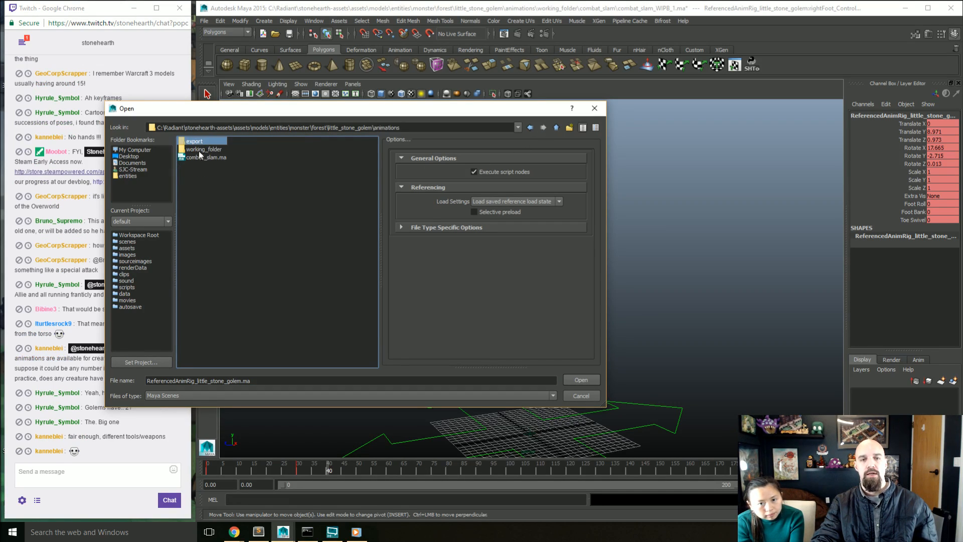
{"action": "left_click", "coordinate": [555, 128]}
{"action": "left_click", "coordinate": [556, 128]}
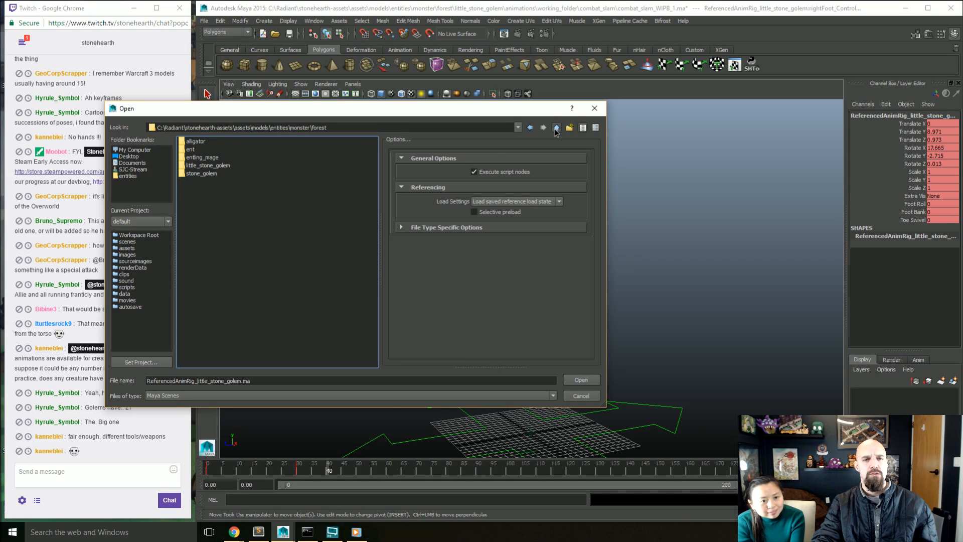
Step: Browse to the goblin's animations folder under monster/goblins to list its scene files
{"action": "left_click", "coordinate": [555, 128]}
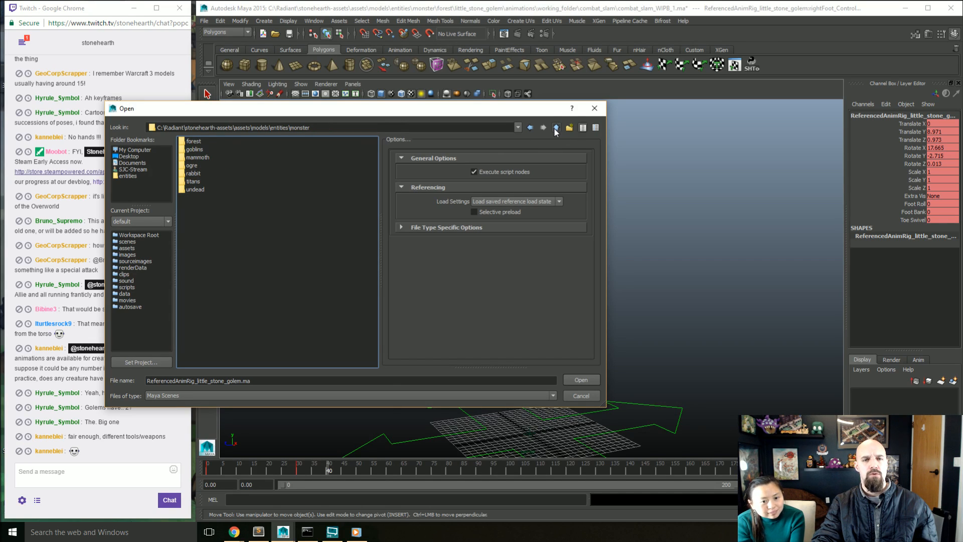
{"action": "double_click", "coordinate": [193, 149]}
{"action": "double_click", "coordinate": [192, 143]}
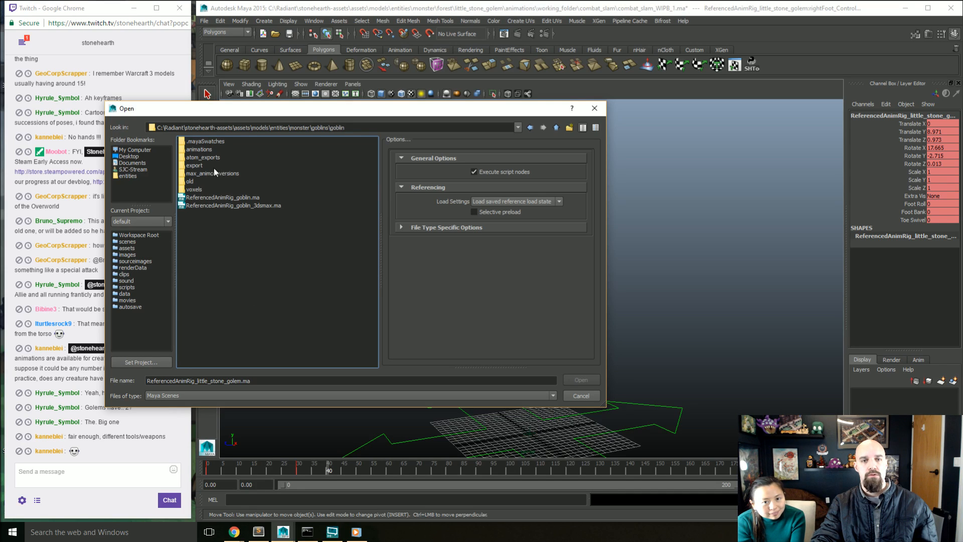
{"action": "double_click", "coordinate": [199, 149]}
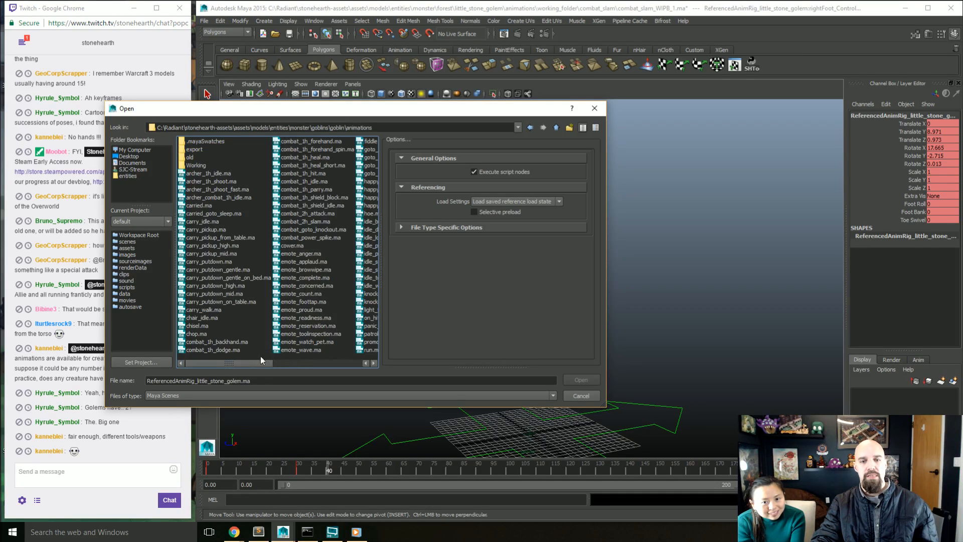
{"action": "left_click_drag", "start_coordinate": [261, 359], "coordinate": [219, 372]}
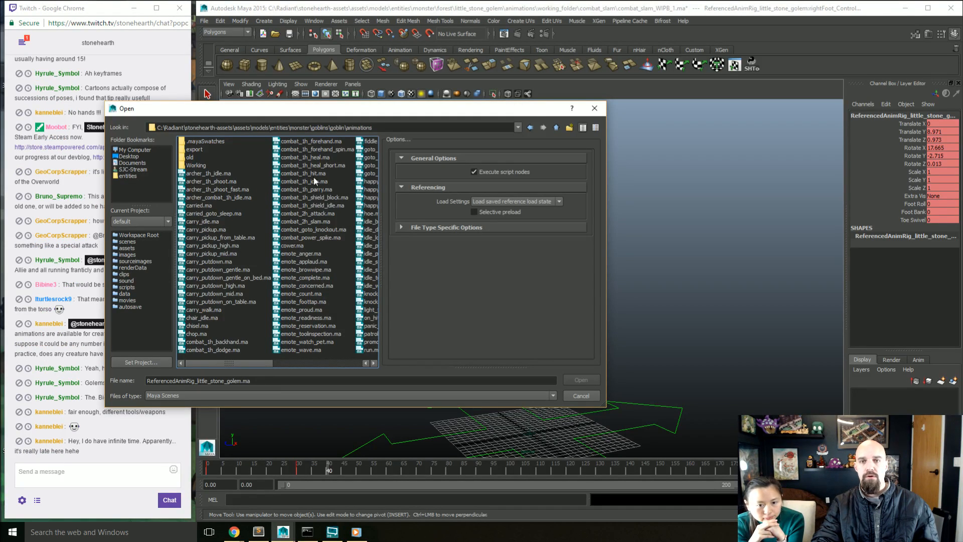
Step: Examine the goblin's combat animation files, including the backhand, forehand, forehand_spin, hit, parry, 2h_attack and 2h_slam scenes
{"action": "left_click", "coordinate": [227, 342]}
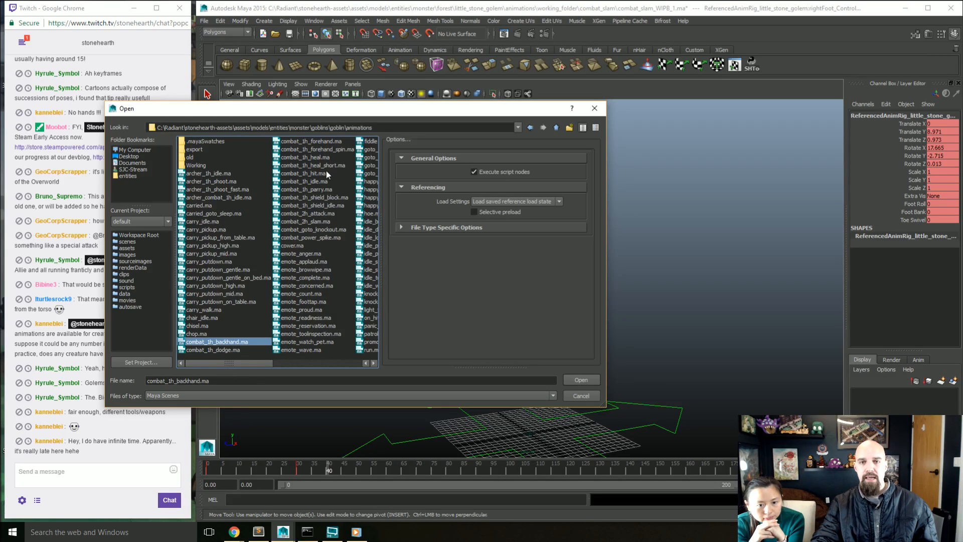
{"action": "left_click", "coordinate": [329, 149]}
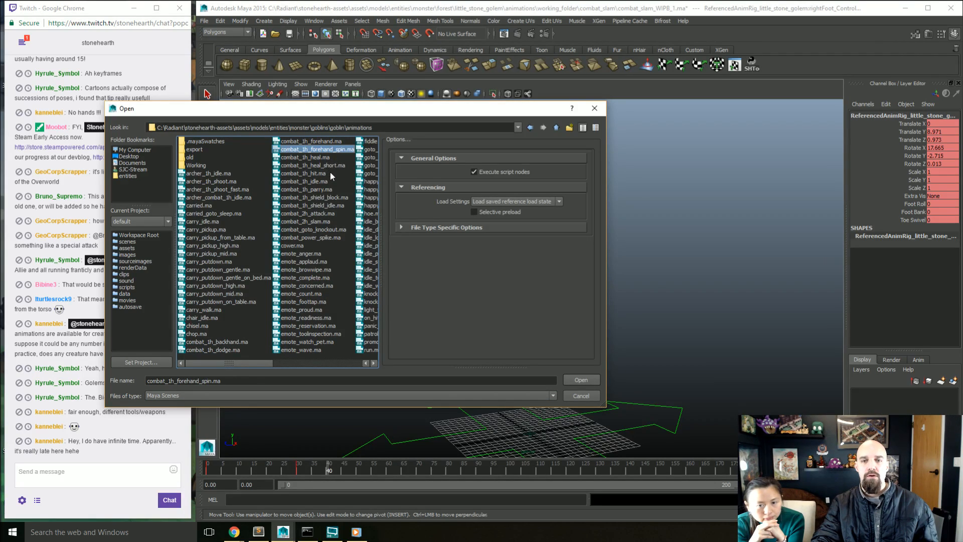
{"action": "left_click", "coordinate": [321, 173]}
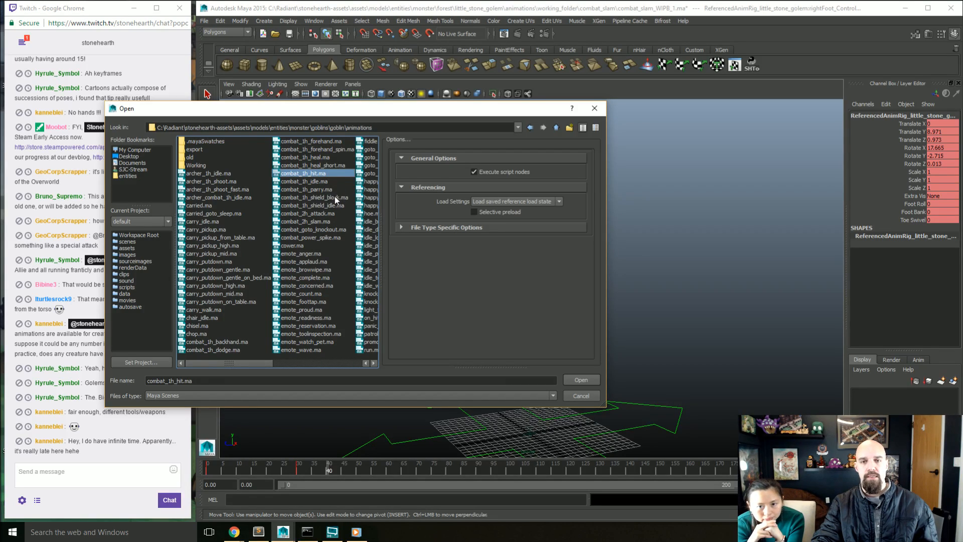
{"action": "left_click", "coordinate": [327, 190]}
{"action": "left_click", "coordinate": [329, 214]}
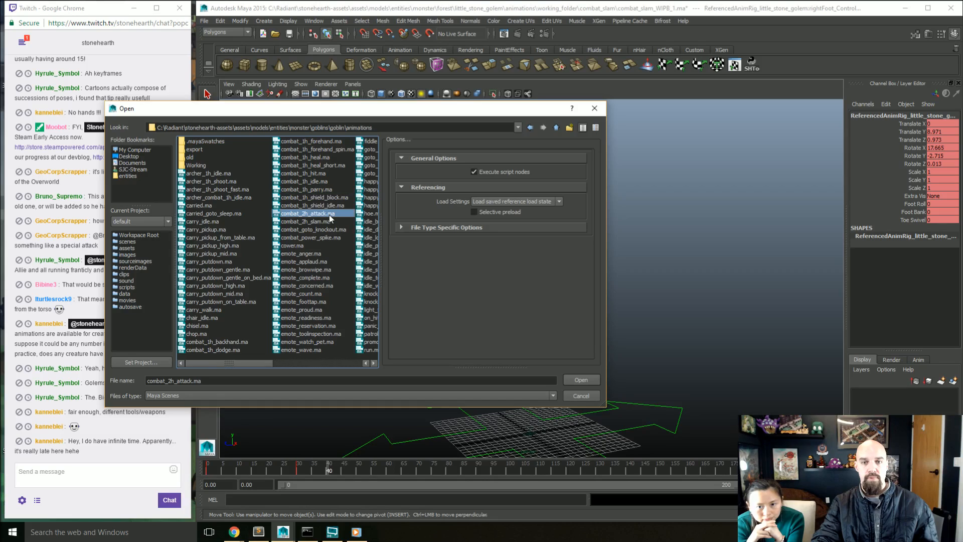
{"action": "left_click", "coordinate": [327, 221]}
{"action": "left_click", "coordinate": [326, 215]}
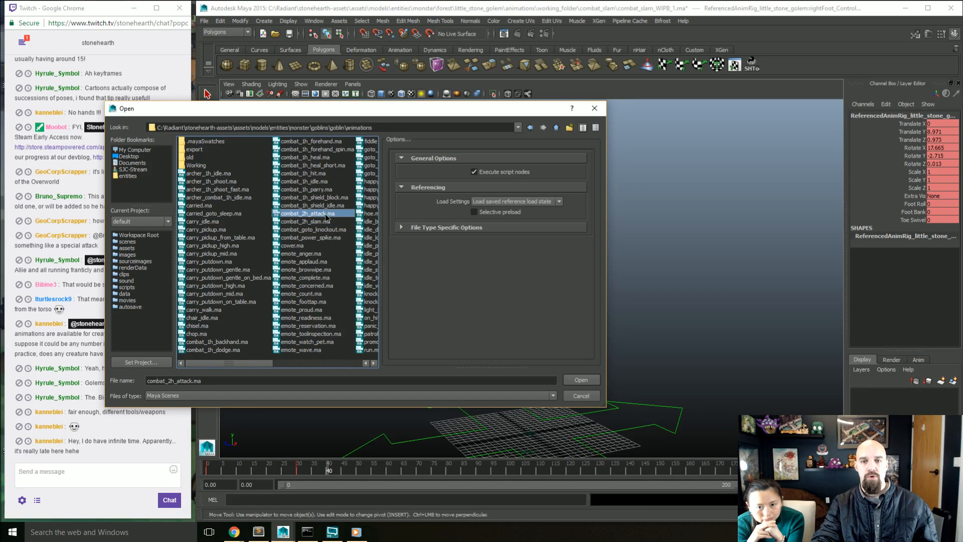
{"action": "left_click", "coordinate": [328, 190]}
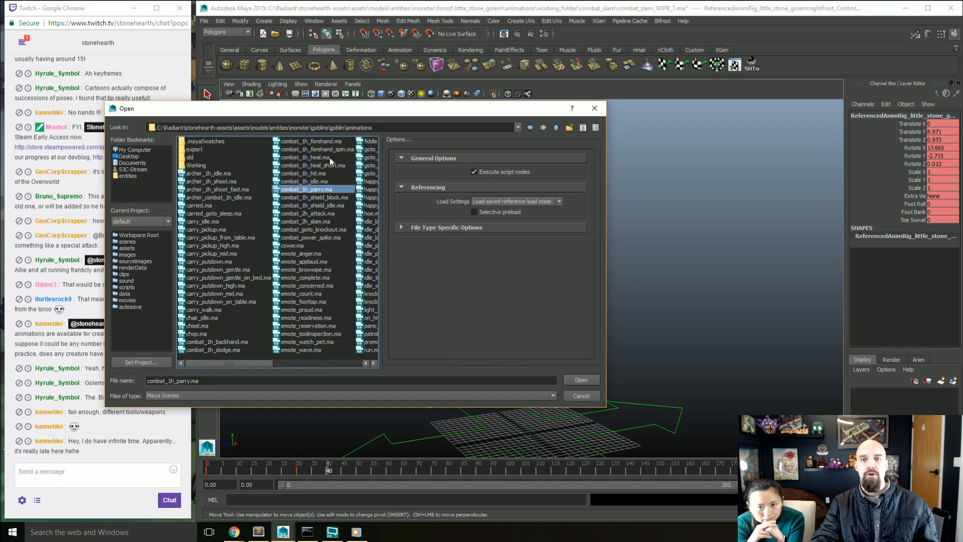
{"action": "left_click", "coordinate": [334, 143]}
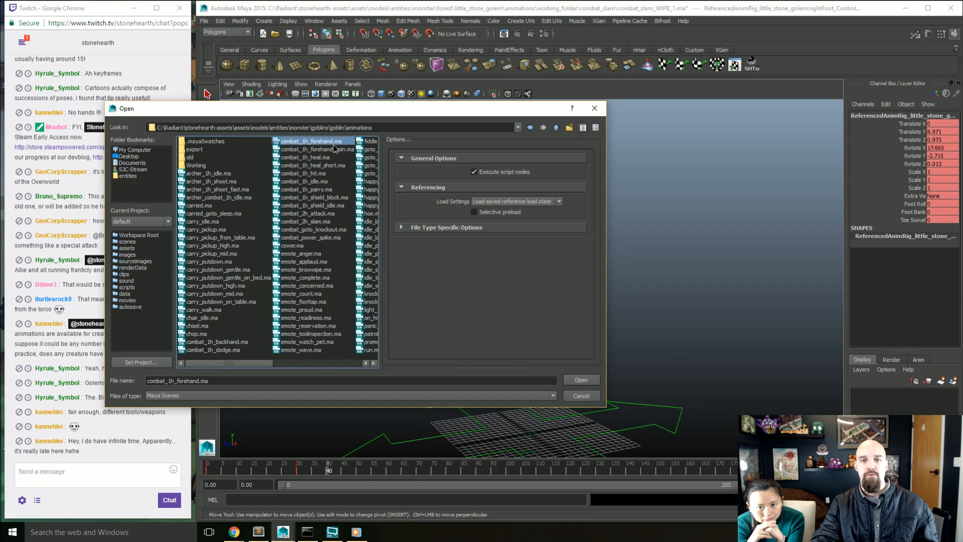
{"action": "left_click", "coordinate": [221, 341]}
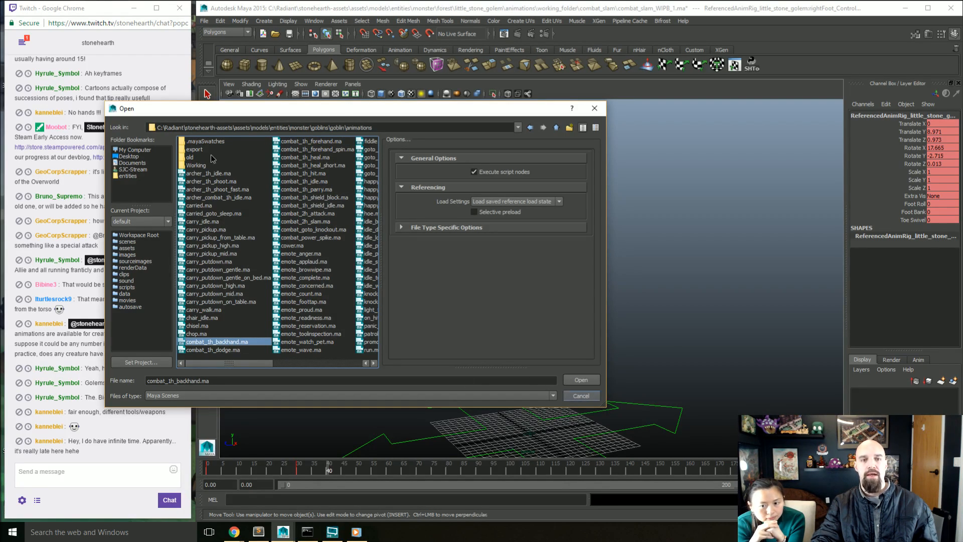
Step: Look through the animations folder of forest/stone_golem, highlight combat_smash.ma, and close the file browser without opening anything
{"action": "left_click", "coordinate": [556, 128]}
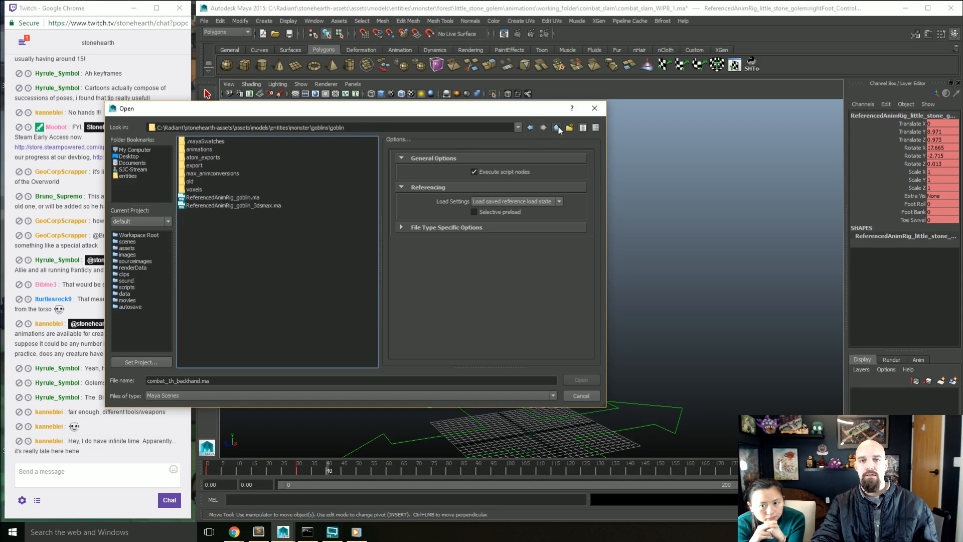
{"action": "left_click", "coordinate": [556, 128]}
{"action": "left_click", "coordinate": [556, 127]}
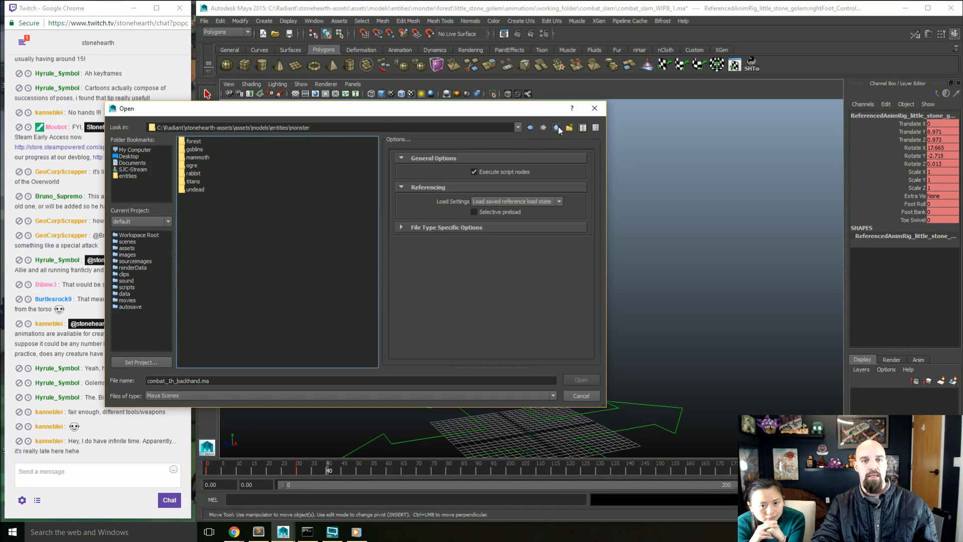
{"action": "double_click", "coordinate": [194, 141]}
{"action": "double_click", "coordinate": [210, 157]}
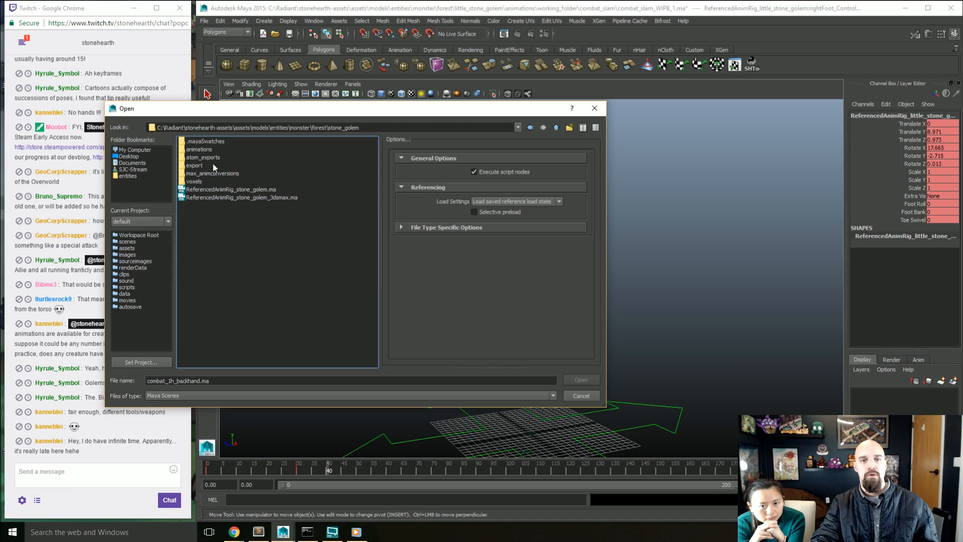
{"action": "double_click", "coordinate": [206, 150]}
{"action": "left_click", "coordinate": [206, 151]}
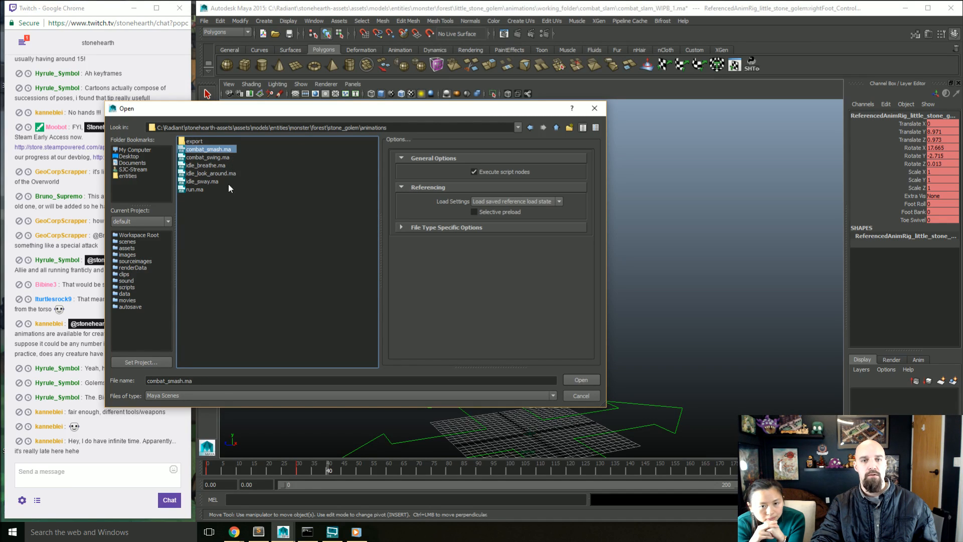
{"action": "left_click", "coordinate": [581, 396]}
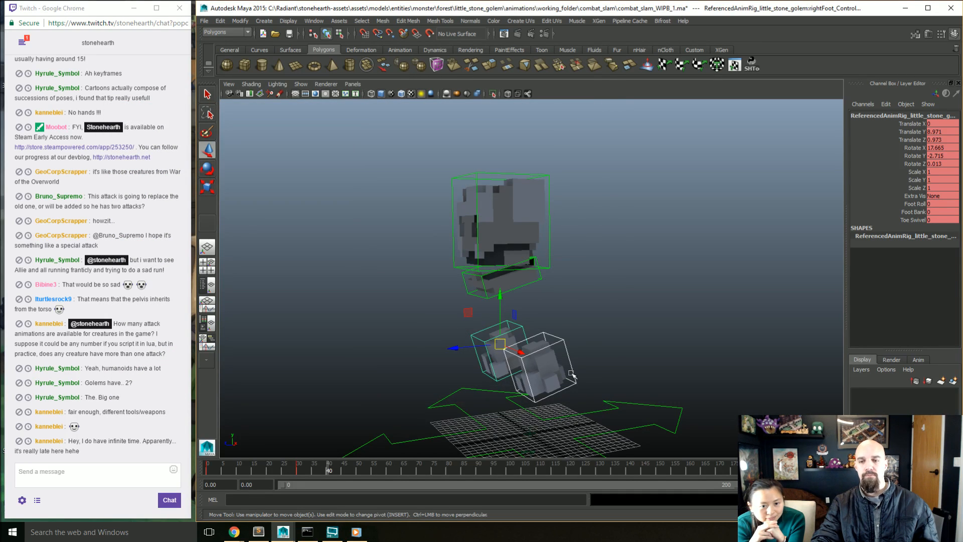
Step: Raise both foot controls at frame 40 to Translate Y 16.076 and Translate Z 1.948 on the right foot, and key them
{"action": "left_click_drag", "start_coordinate": [571, 374], "coordinate": [521, 340], "text": "alt"}
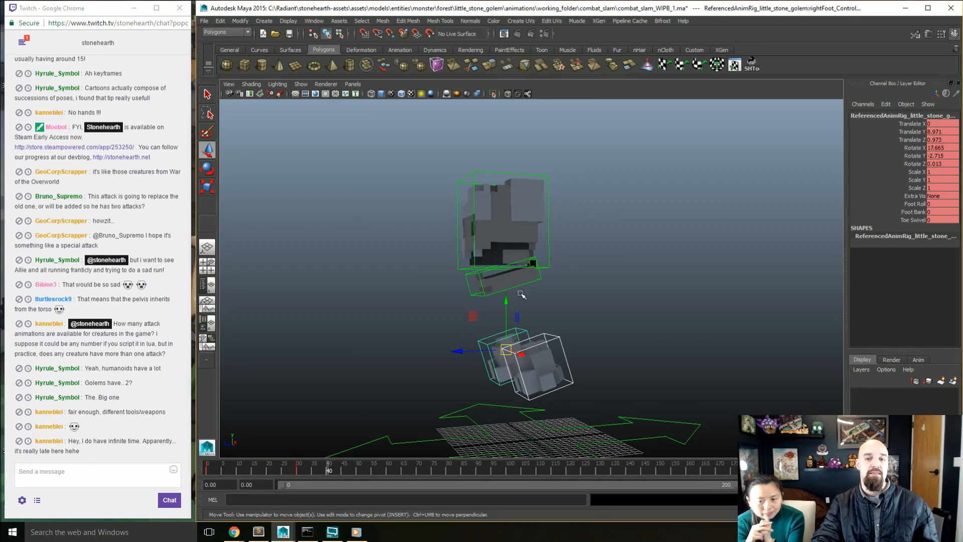
{"action": "left_click_drag", "start_coordinate": [522, 295], "coordinate": [481, 272], "text": "alt"}
{"action": "key", "text": "s"}
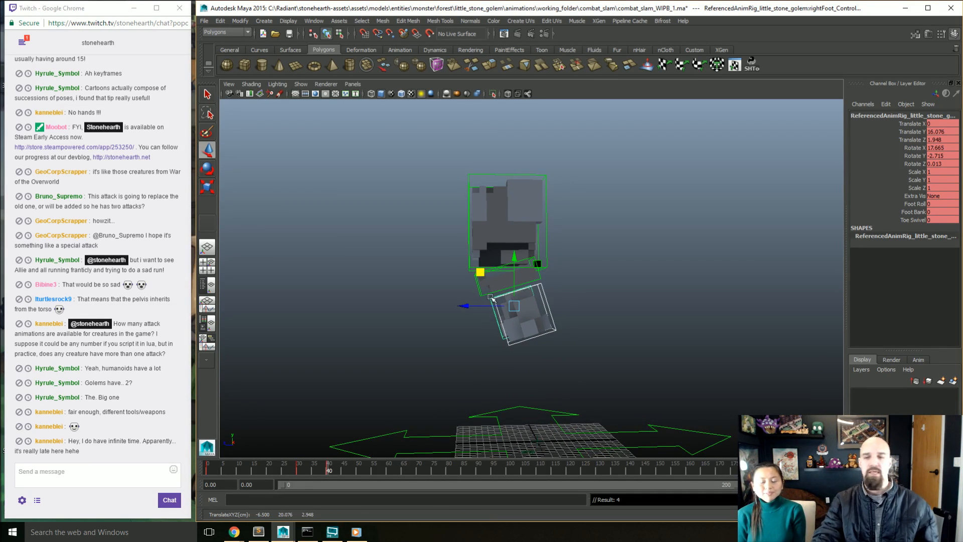
{"action": "left_click_drag", "start_coordinate": [492, 360], "coordinate": [522, 367], "text": "alt"}
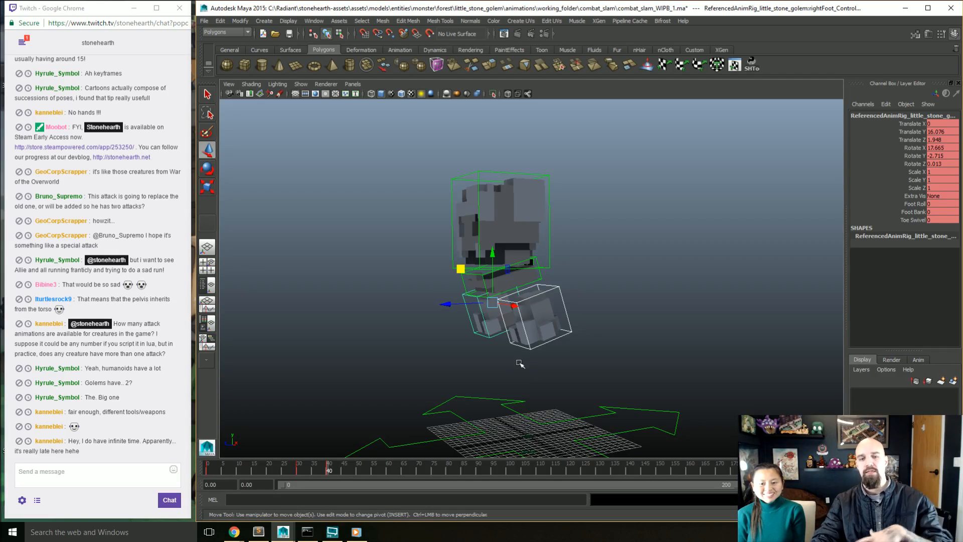
{"action": "left_click_drag", "start_coordinate": [504, 421], "coordinate": [515, 407], "text": "alt"}
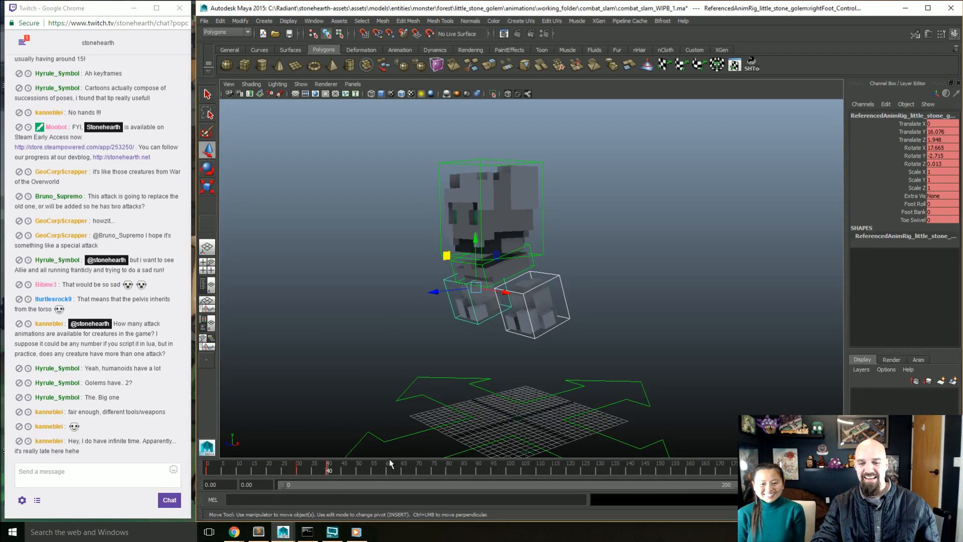
Step: Scrub the timeline from about frame 15 to frame 50 to review the blocked leap with the raised feet
{"action": "left_click_drag", "start_coordinate": [328, 473], "coordinate": [356, 474]}
{"action": "left_click_drag", "start_coordinate": [522, 329], "coordinate": [492, 324], "text": "alt"}
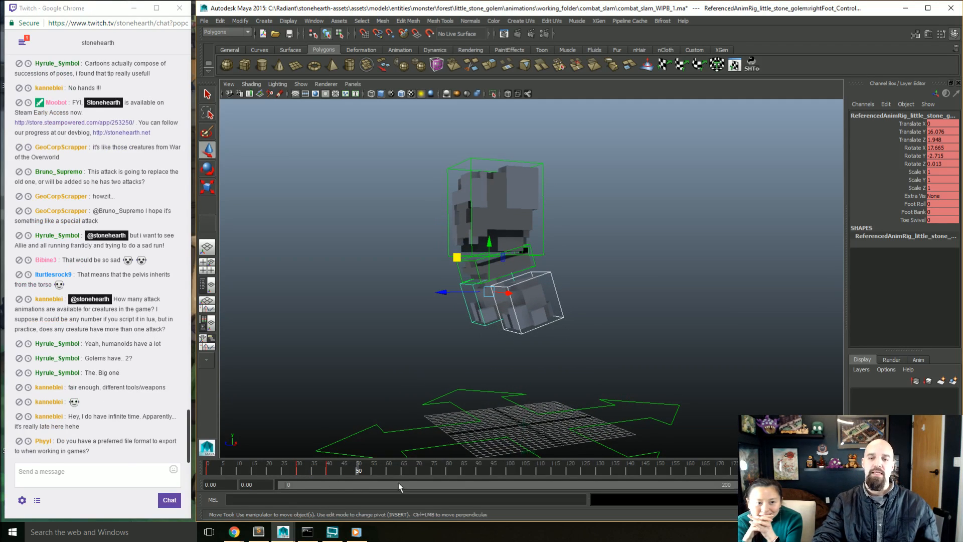
{"action": "left_click", "coordinate": [252, 471]}
{"action": "left_click_drag", "start_coordinate": [265, 475], "coordinate": [359, 477]}
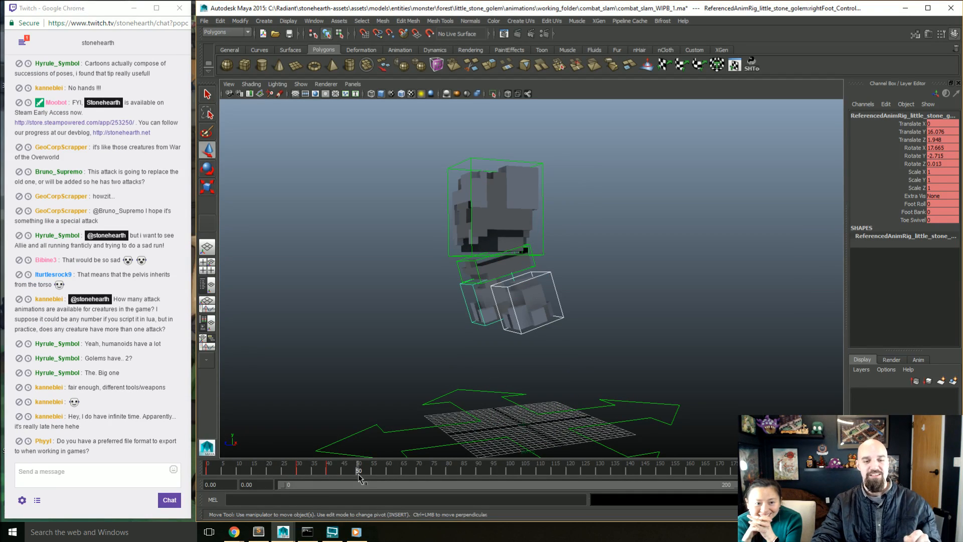
{"action": "left_click", "coordinate": [360, 474]}
{"action": "left_click_drag", "start_coordinate": [356, 474], "coordinate": [357, 474]}
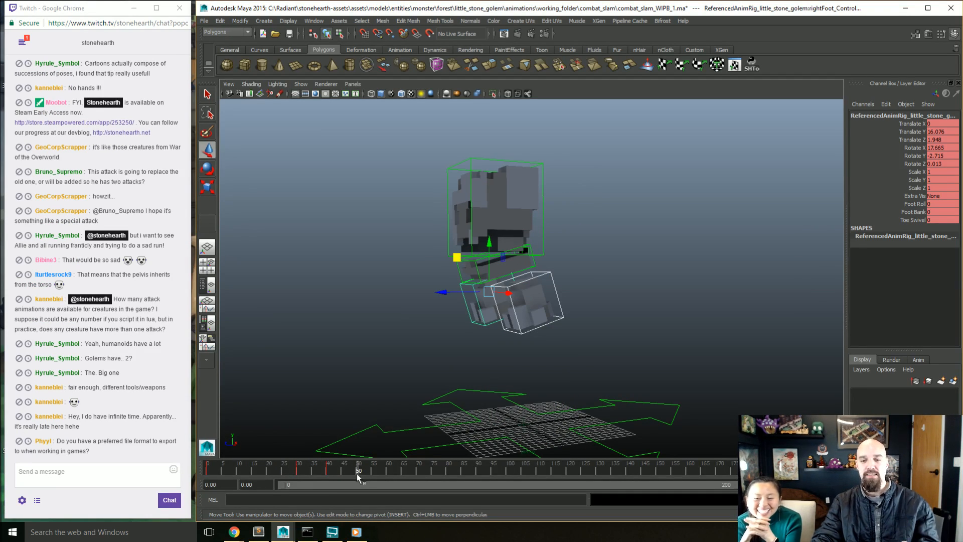
{"action": "left_click_drag", "start_coordinate": [401, 429], "coordinate": [401, 437], "text": "alt"}
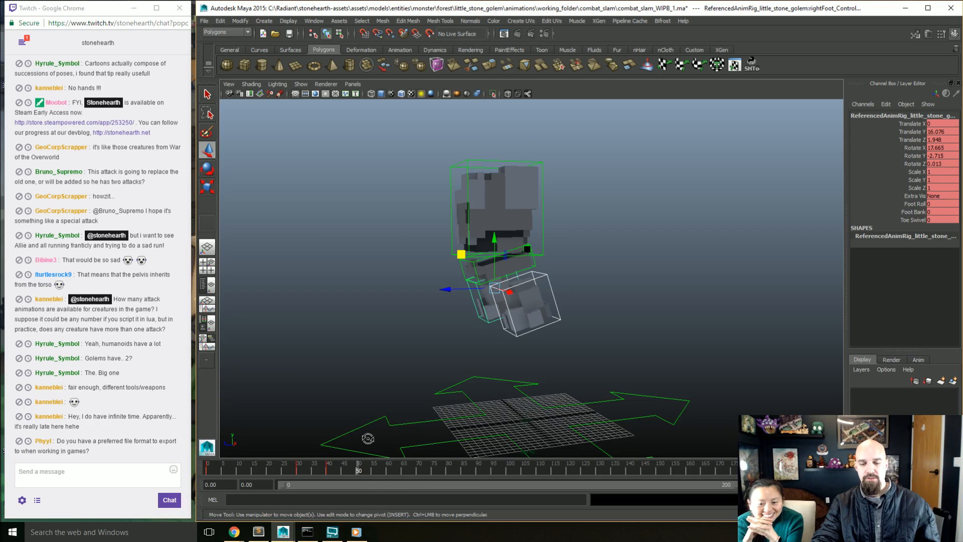
{"action": "left_click_drag", "start_coordinate": [367, 438], "coordinate": [374, 443], "text": "alt"}
{"action": "left_click_drag", "start_coordinate": [534, 323], "coordinate": [519, 325], "text": "alt"}
{"action": "middle_click_drag", "start_coordinate": [518, 325], "coordinate": [494, 351], "text": "alt"}
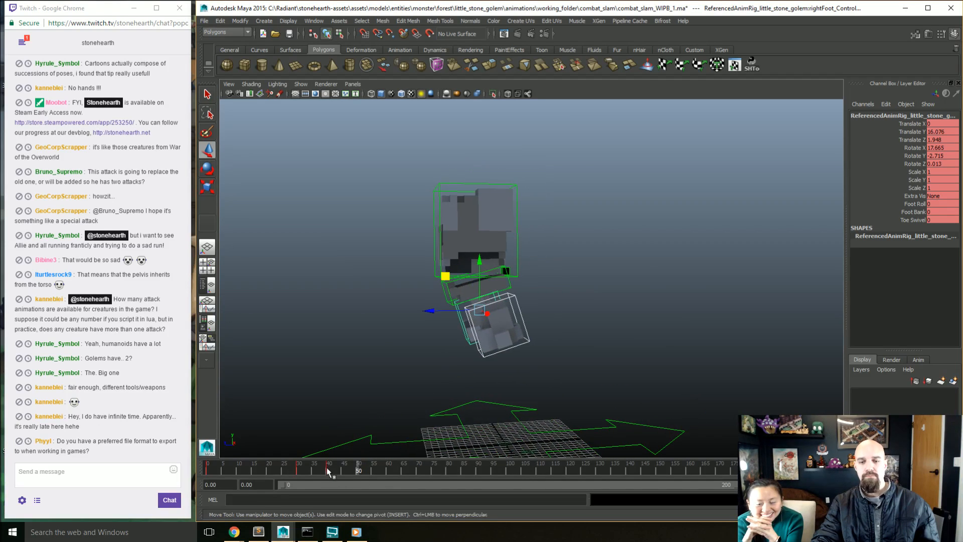
Step: Select all the golem's controls, scrub the timeline between frames 0 and 50, and play back the blocked leap
{"action": "left_click_drag", "start_coordinate": [327, 471], "coordinate": [357, 466]}
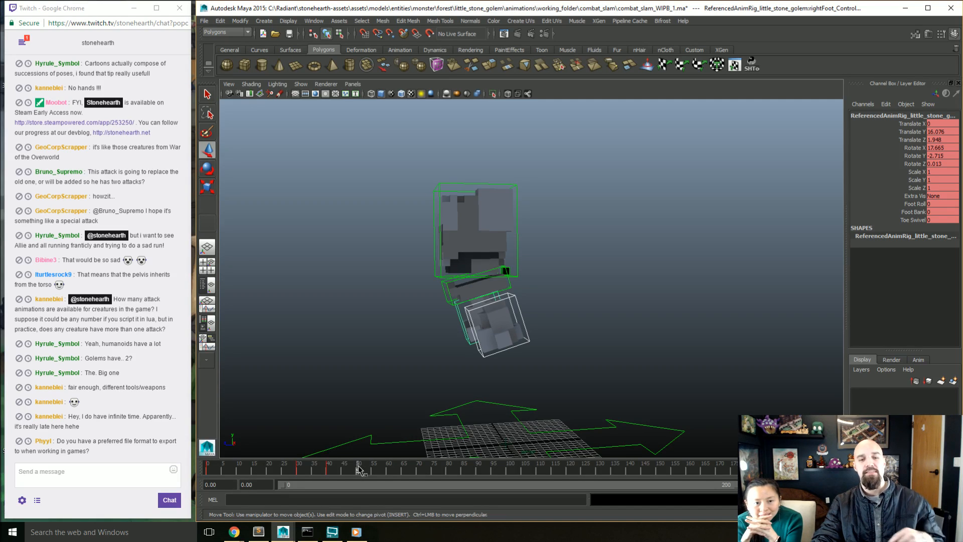
{"action": "left_click_drag", "start_coordinate": [357, 467], "coordinate": [300, 473]}
{"action": "left_click_drag", "start_coordinate": [597, 234], "coordinate": [394, 396]}
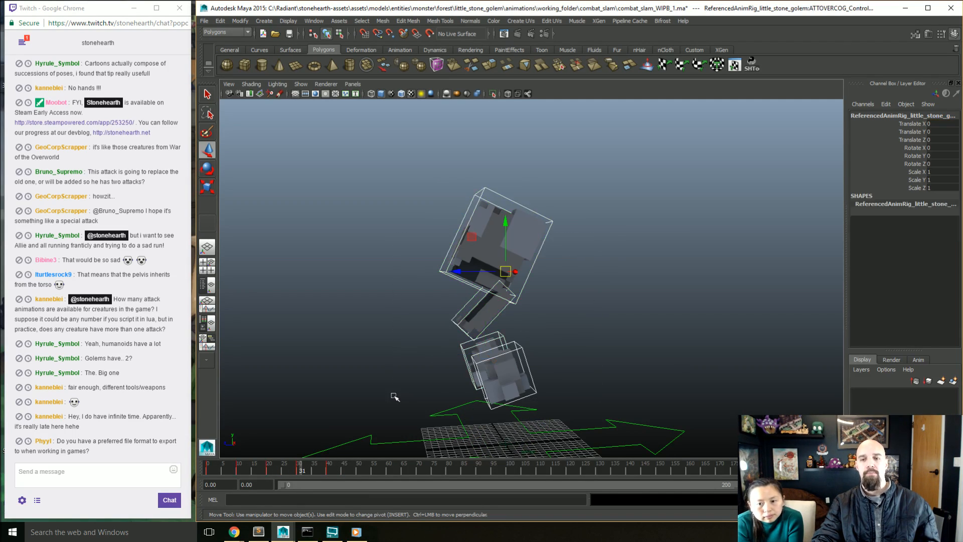
{"action": "left_click_drag", "start_coordinate": [294, 462], "coordinate": [238, 468]}
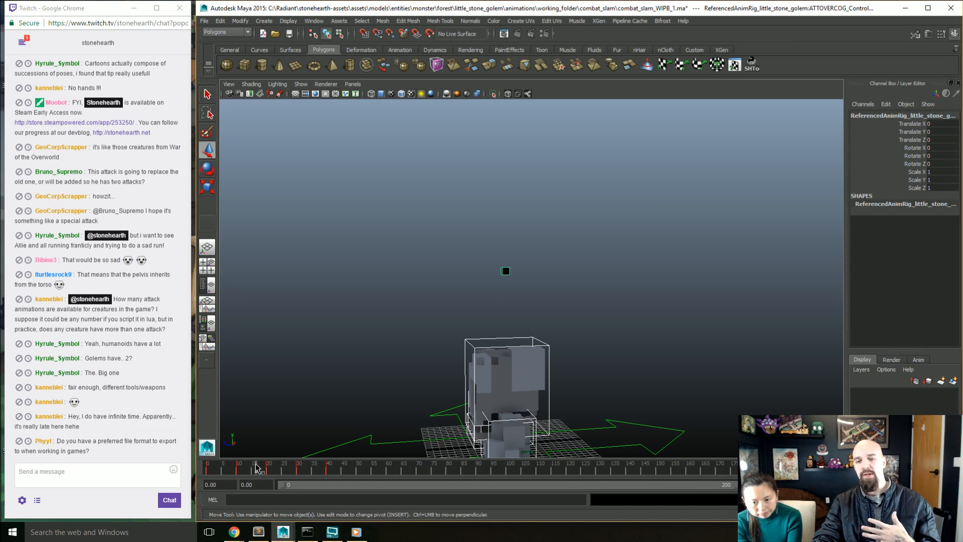
{"action": "left_click_drag", "start_coordinate": [250, 472], "coordinate": [290, 471]}
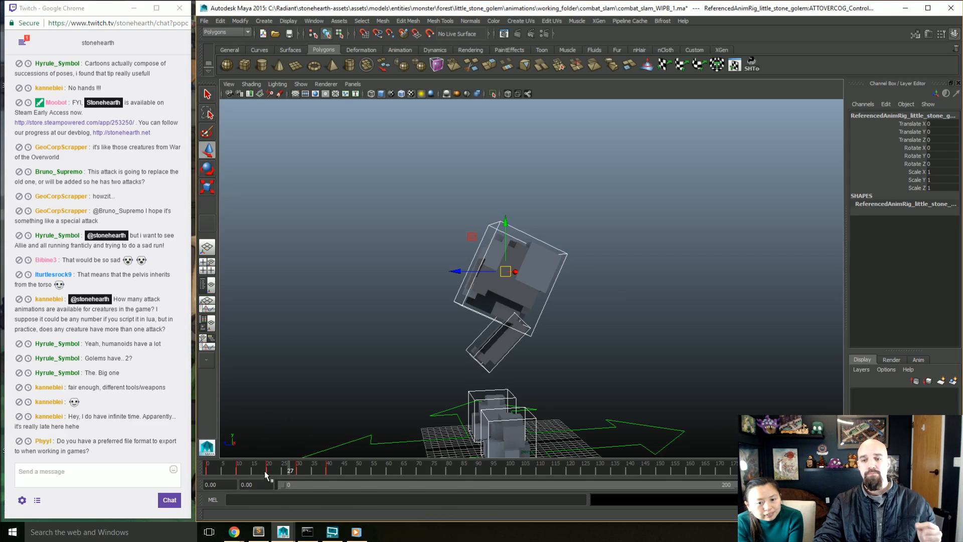
{"action": "left_click_drag", "start_coordinate": [264, 471], "coordinate": [225, 468]}
{"action": "key", "text": "alt+v"}
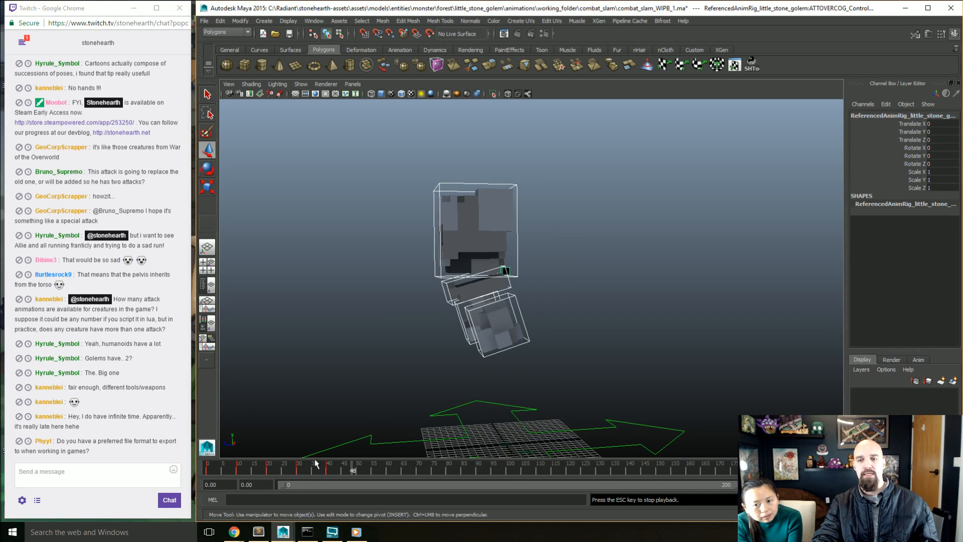
{"action": "left_click", "coordinate": [208, 471]}
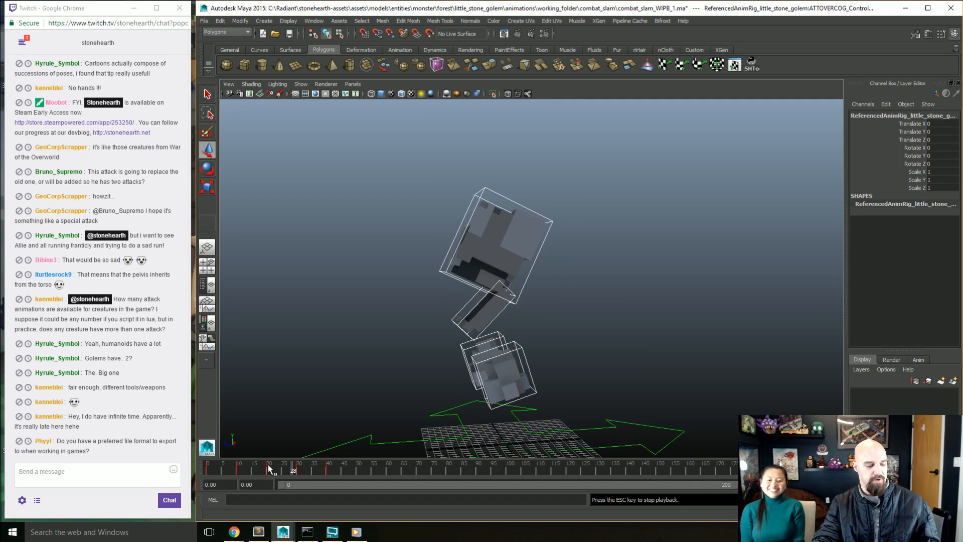
{"action": "key", "text": "Escape"}
Step: Retime the frame 10 crouch keys to frame 3 and shorten the playback range to end at frame 50
{"action": "mouse_move", "coordinate": [239, 468]}
{"action": "left_mouse_down"}
{"action": "mouse_move", "coordinate": [205, 469]}
{"action": "mouse_move", "coordinate": [275, 470]}
{"action": "mouse_move", "coordinate": [223, 469]}
{"action": "left_mouse_up"}
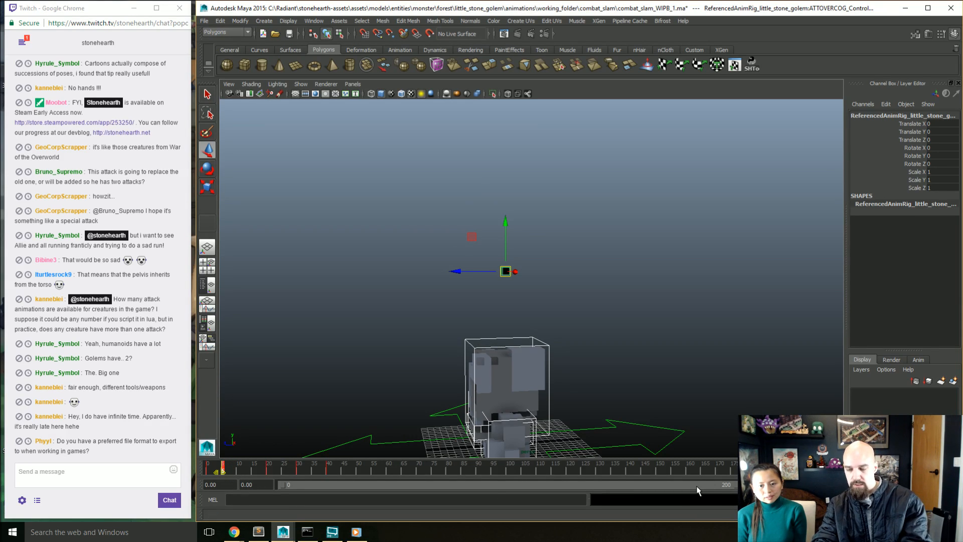
{"action": "left_click_drag", "start_coordinate": [729, 485], "coordinate": [248, 469]}
{"action": "left_click", "coordinate": [243, 471]}
{"action": "left_click", "coordinate": [284, 470]}
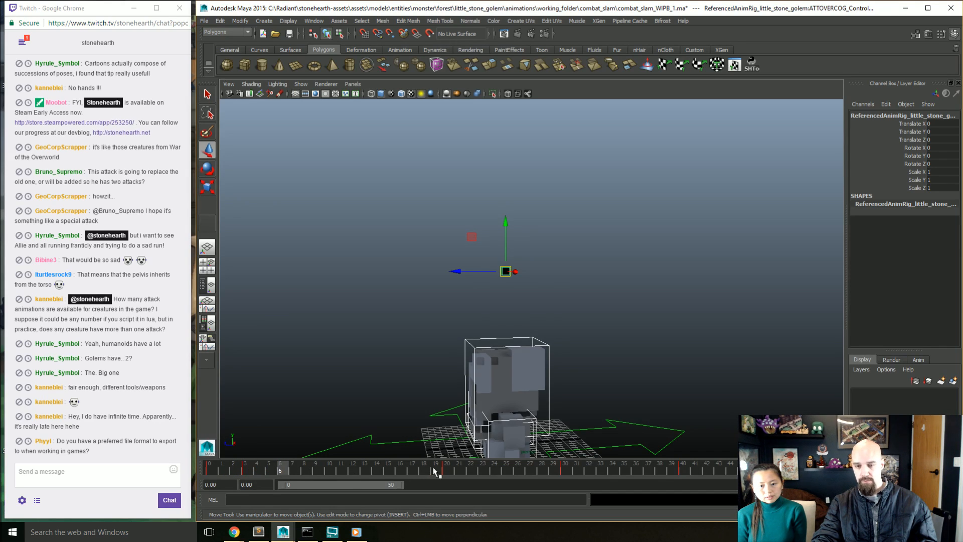
Step: Retime the frame 20 keys to frame 8 and the frame 30 keys to frame 11
{"action": "left_click", "coordinate": [447, 471], "text": "shift"}
{"action": "left_click_drag", "start_coordinate": [451, 469], "coordinate": [331, 480]}
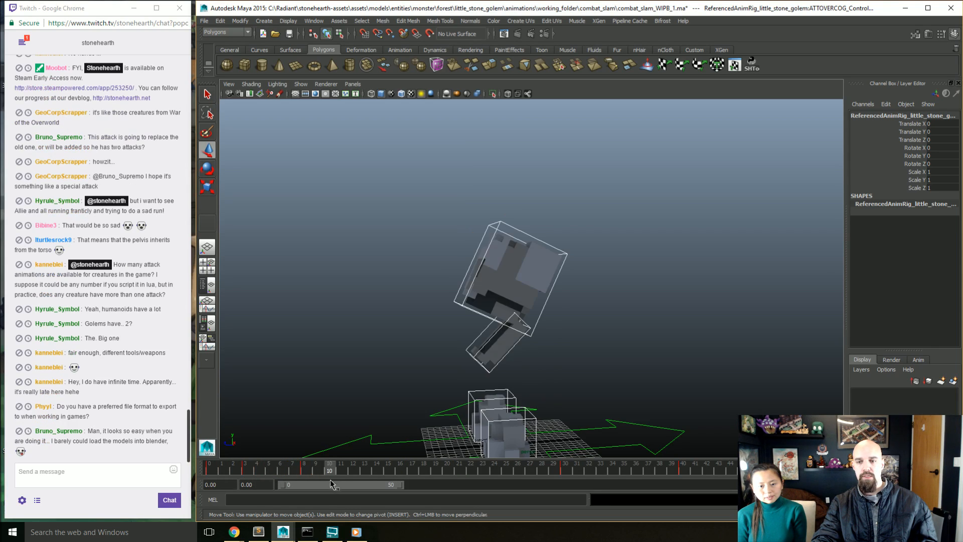
{"action": "left_click", "coordinate": [553, 469]}
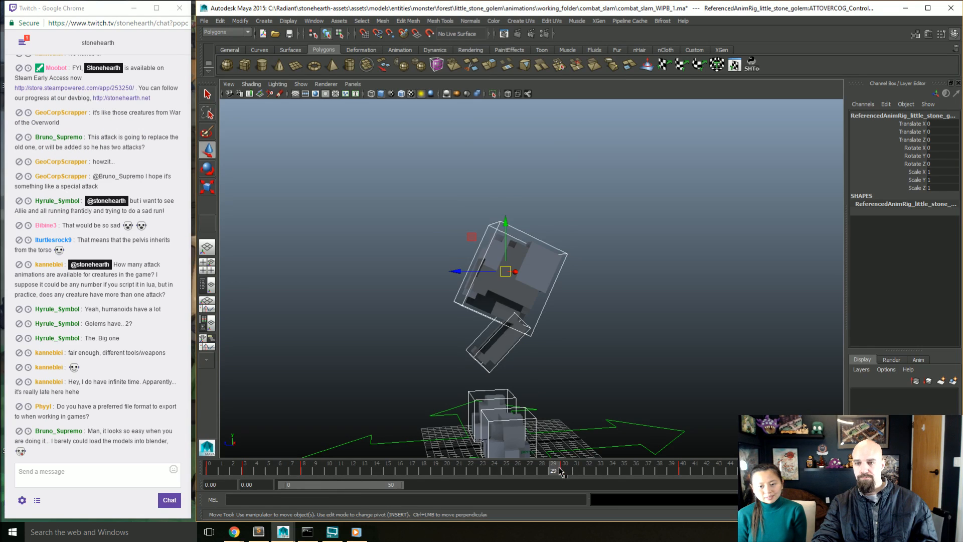
{"action": "left_click_drag", "start_coordinate": [556, 468], "coordinate": [346, 472]}
{"action": "left_click", "coordinate": [566, 469], "text": "shift"}
Step: Retime the frame 40 airborne pose keys to frame 16
{"action": "left_click", "coordinate": [682, 467]}
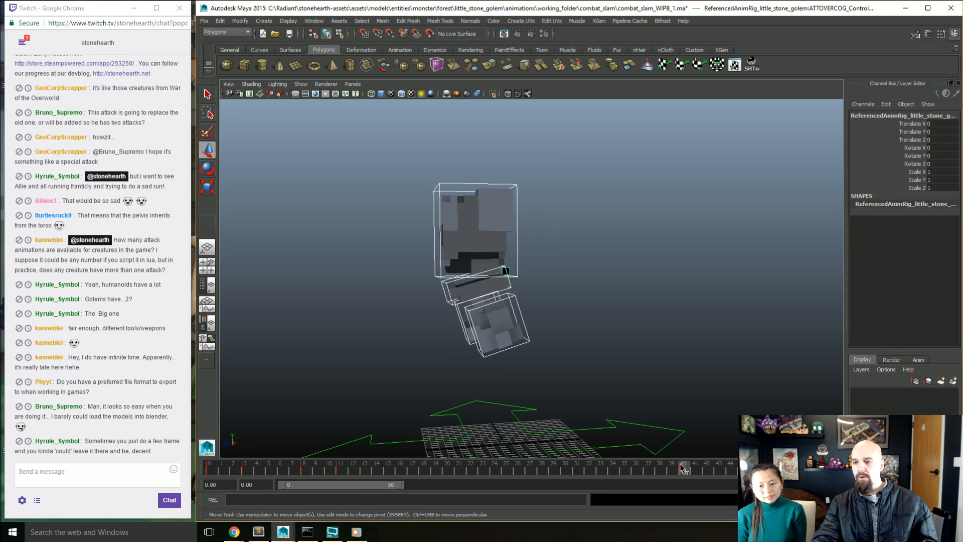
{"action": "left_click", "coordinate": [377, 471], "text": "shift"}
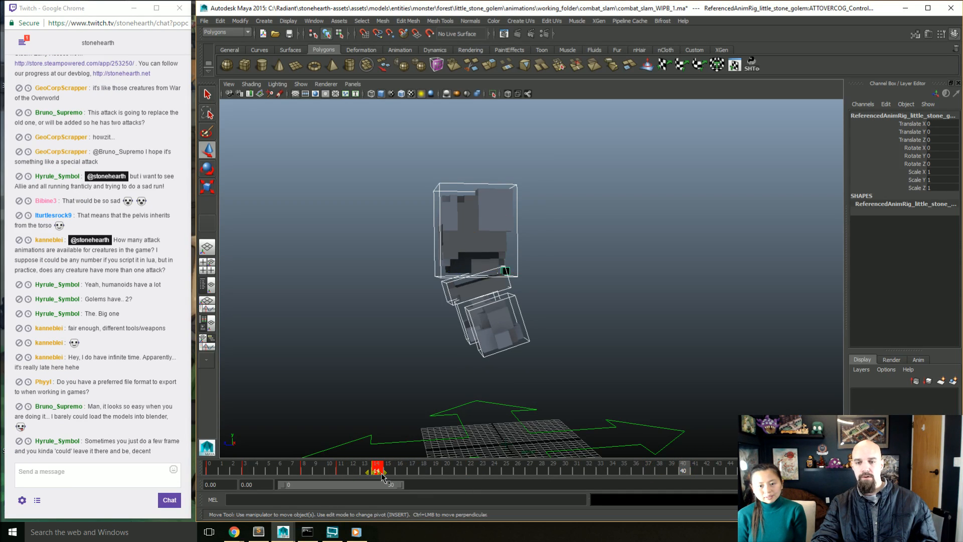
{"action": "mouse_move", "coordinate": [379, 471]}
{"action": "left_mouse_down"}
{"action": "mouse_move", "coordinate": [312, 470]}
{"action": "mouse_move", "coordinate": [388, 476]}
{"action": "mouse_move", "coordinate": [398, 467]}
{"action": "left_mouse_up"}
{"action": "left_click", "coordinate": [377, 471], "text": "shift"}
{"action": "left_click", "coordinate": [368, 468]}
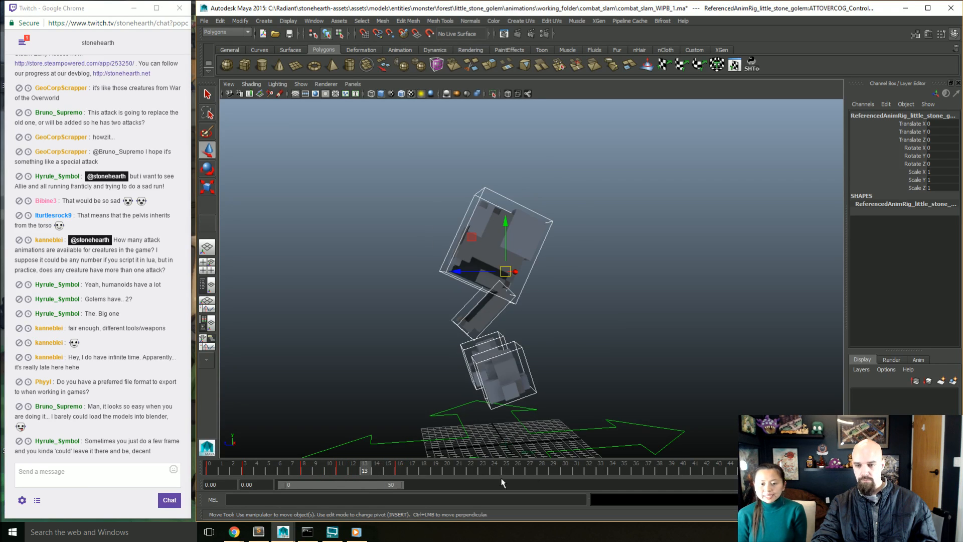
Step: Deselect the controls, play the retimed leap from frame 0, and scrub it through to frame 16
{"action": "mouse_move", "coordinate": [608, 470]}
{"action": "left_mouse_down"}
{"action": "mouse_move", "coordinate": [742, 473]}
{"action": "mouse_move", "coordinate": [549, 483]}
{"action": "mouse_move", "coordinate": [202, 472]}
{"action": "mouse_move", "coordinate": [387, 472]}
{"action": "mouse_move", "coordinate": [202, 460]}
{"action": "left_mouse_up"}
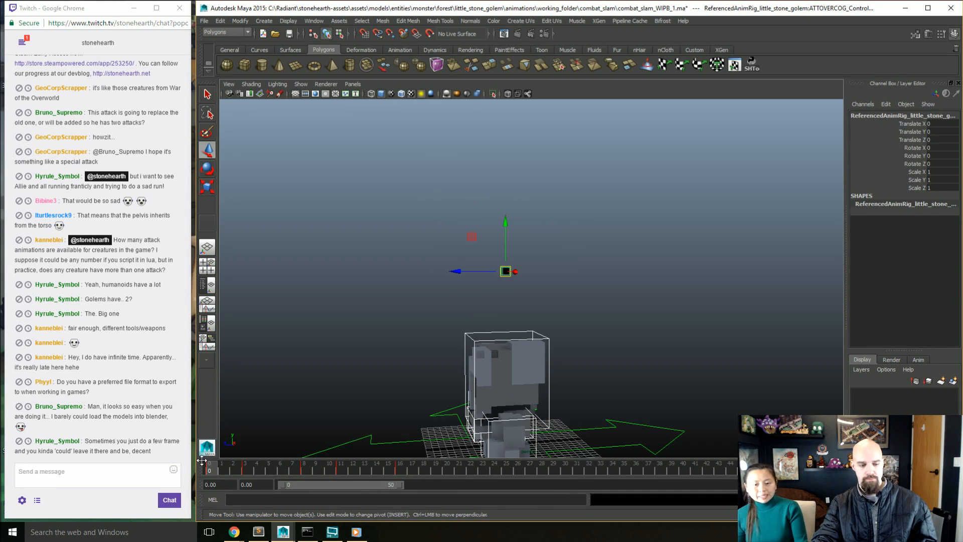
{"action": "left_click", "coordinate": [314, 433]}
{"action": "key", "text": "alt+v"}
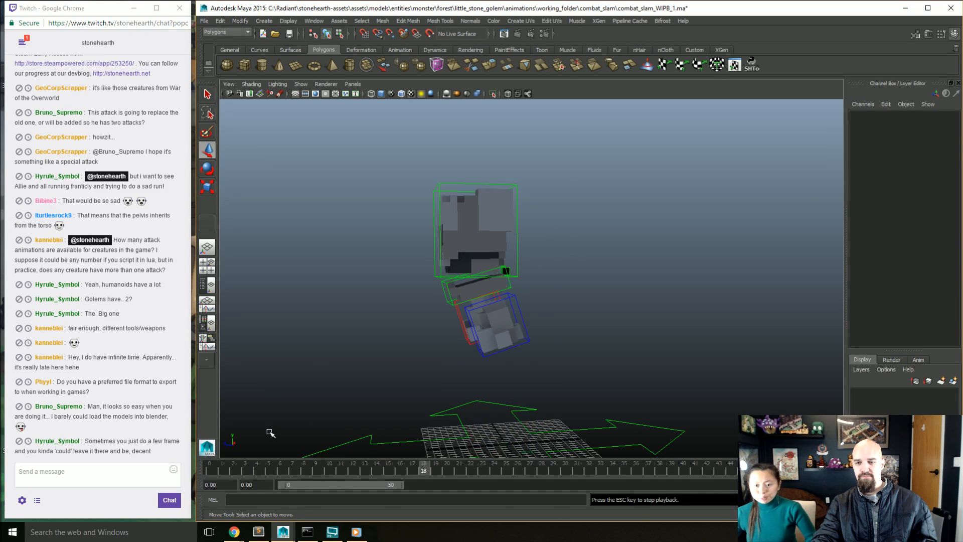
{"action": "left_click", "coordinate": [232, 471]}
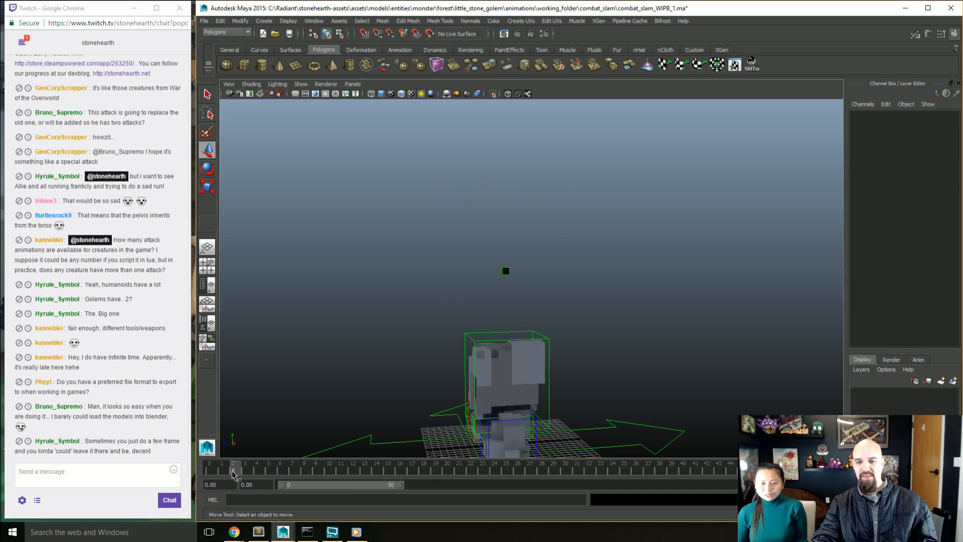
{"action": "mouse_move", "coordinate": [232, 471]}
{"action": "left_mouse_down"}
{"action": "mouse_move", "coordinate": [440, 471]}
{"action": "mouse_move", "coordinate": [392, 474]}
{"action": "mouse_move", "coordinate": [400, 471]}
{"action": "left_mouse_up"}
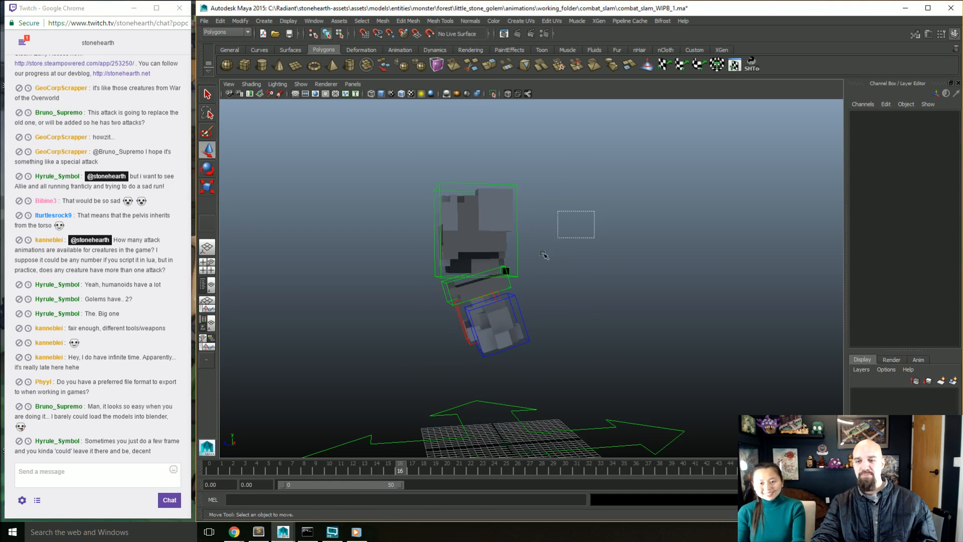
Step: Reselect all the golem's controls and examine the retimed poses between frames 0 and 18, including the starting pose from the front
{"action": "mouse_move", "coordinate": [542, 252]}
{"action": "left_mouse_down"}
{"action": "mouse_move", "coordinate": [409, 366]}
{"action": "mouse_move", "coordinate": [409, 390]}
{"action": "left_mouse_up"}
{"action": "mouse_move", "coordinate": [413, 464]}
{"action": "left_mouse_down"}
{"action": "mouse_move", "coordinate": [220, 457]}
{"action": "mouse_move", "coordinate": [405, 446]}
{"action": "left_mouse_up"}
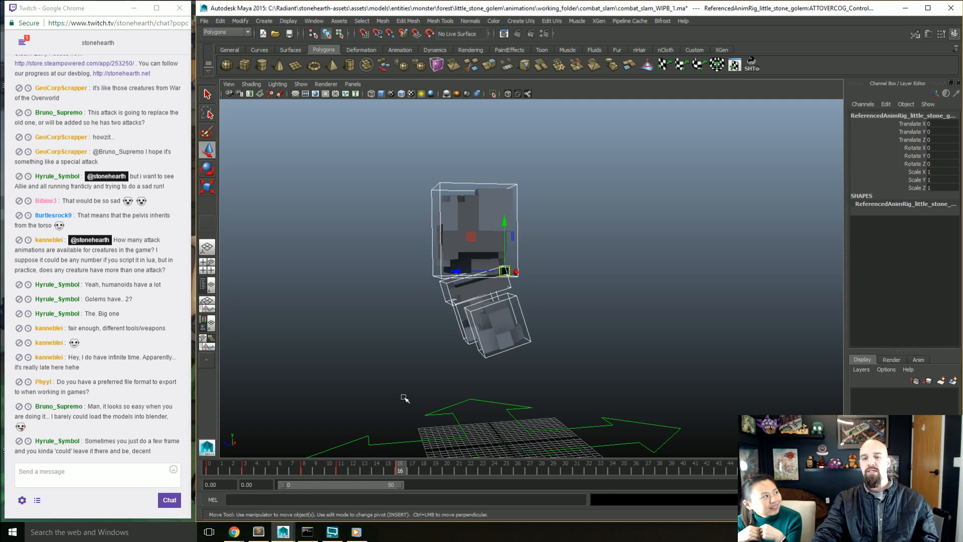
{"action": "left_click_drag", "start_coordinate": [247, 469], "coordinate": [425, 474]}
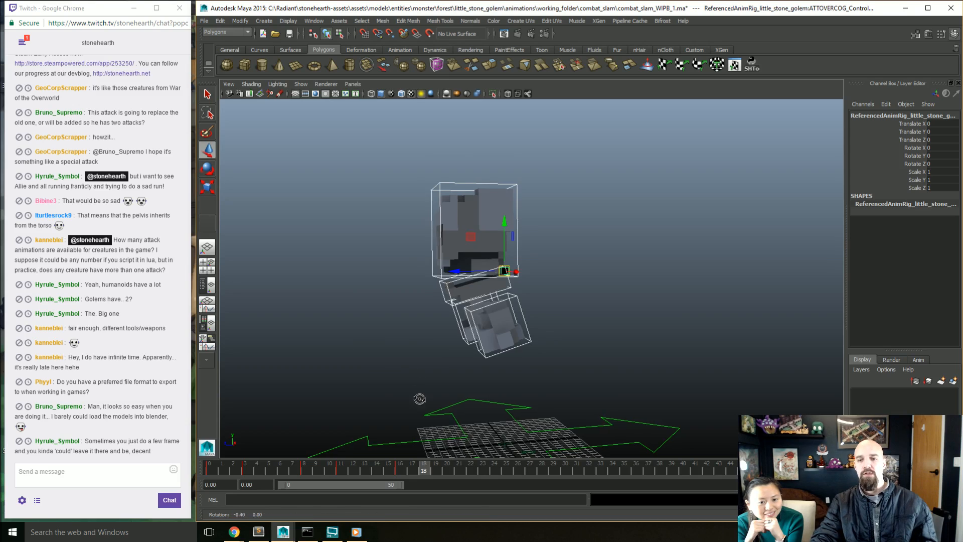
{"action": "left_click_drag", "start_coordinate": [423, 471], "coordinate": [209, 473]}
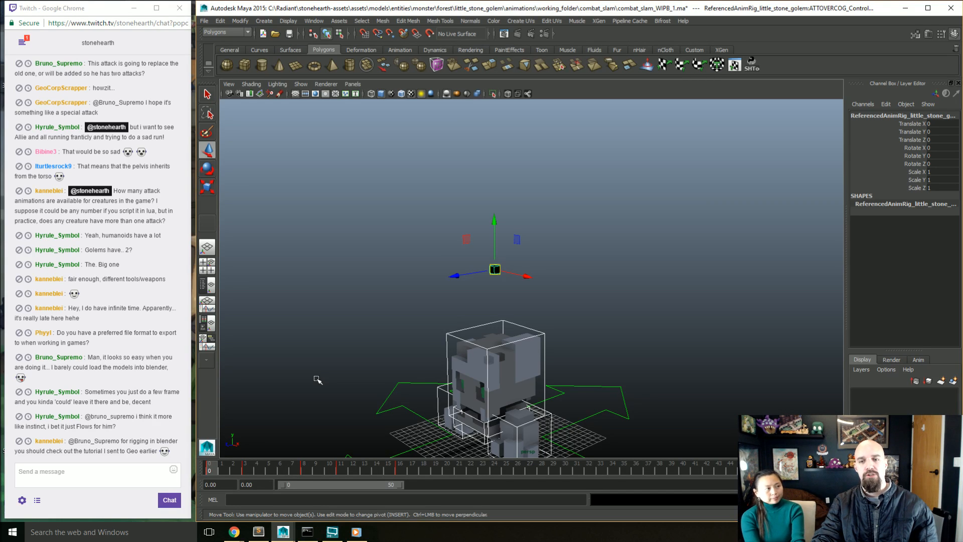
{"action": "left_click_drag", "start_coordinate": [642, 236], "coordinate": [575, 307], "text": "alt"}
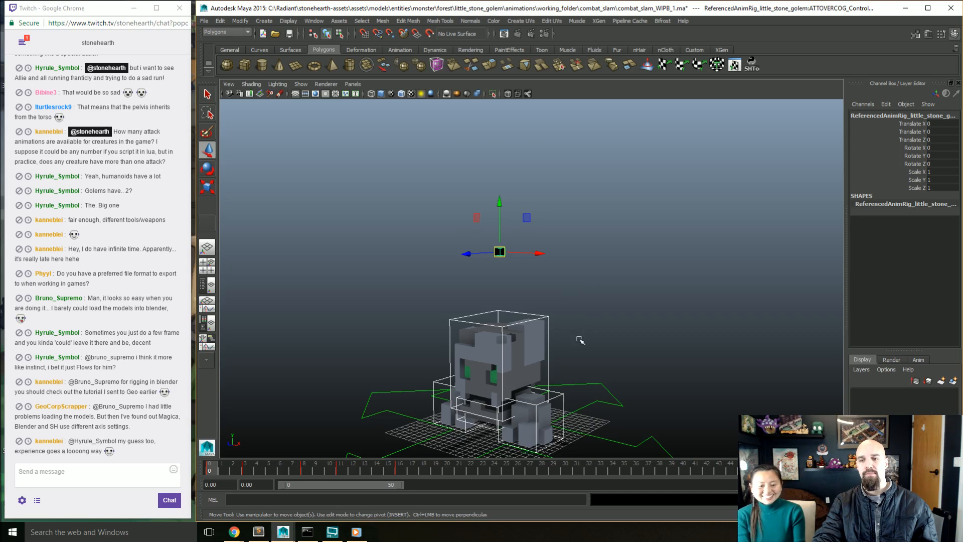
{"action": "left_click_drag", "start_coordinate": [578, 337], "coordinate": [583, 348], "text": "alt"}
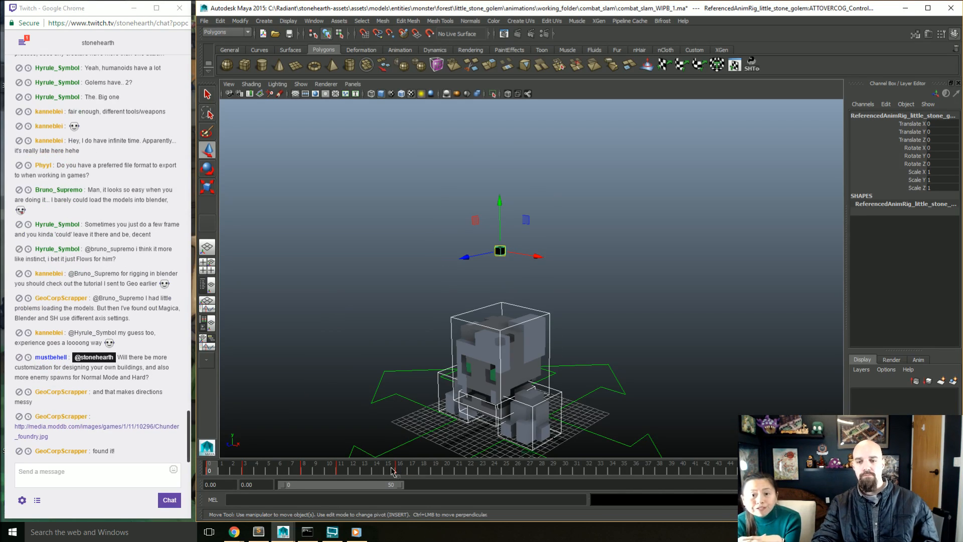
Step: At frame 20, shift the pelvis to Translate Y 22.388 and Translate Z 7.113 and rotate it to Rotate X 7.847
{"action": "left_click_drag", "start_coordinate": [396, 471], "coordinate": [449, 474]}
{"action": "left_click_drag", "start_coordinate": [505, 376], "coordinate": [443, 346], "text": "alt"}
{"action": "middle_click_drag", "start_coordinate": [443, 346], "coordinate": [448, 361], "text": "alt"}
{"action": "left_click", "coordinate": [510, 284]}
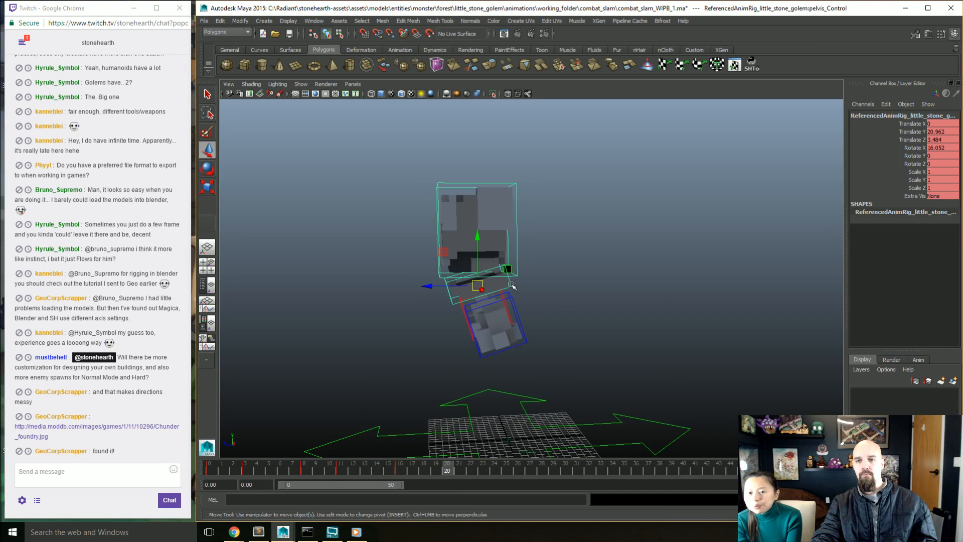
{"action": "left_click_drag", "start_coordinate": [446, 255], "coordinate": [472, 236]}
{"action": "key", "text": "e"}
Step: At frame 20, tuck both feet up beside the torso with Translate Y 24.262, Translate Z 7.713 and Rotate X -79.145 on the right foot
{"action": "left_click", "coordinate": [476, 288]}
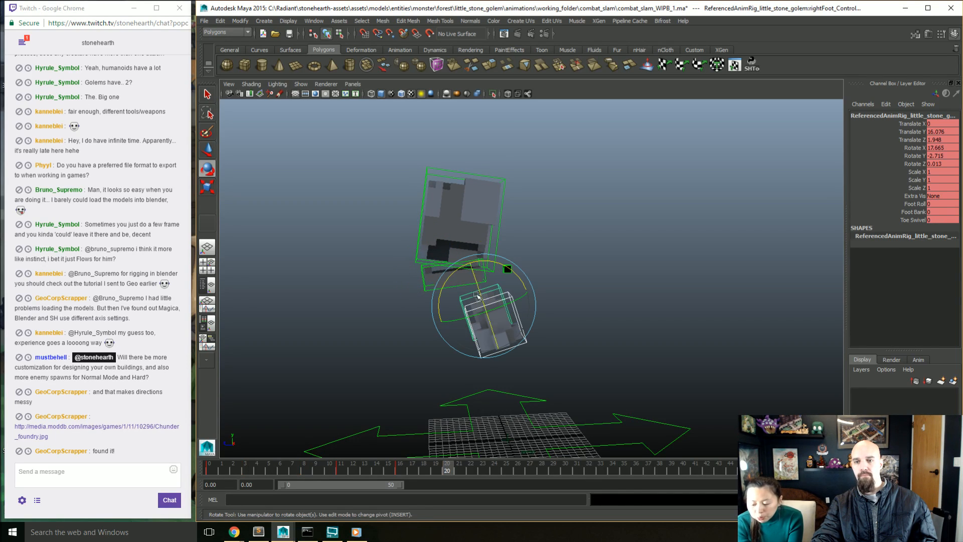
{"action": "key", "text": "w"}
{"action": "left_click_drag", "start_coordinate": [476, 287], "coordinate": [446, 242]}
{"action": "key", "text": "e"}
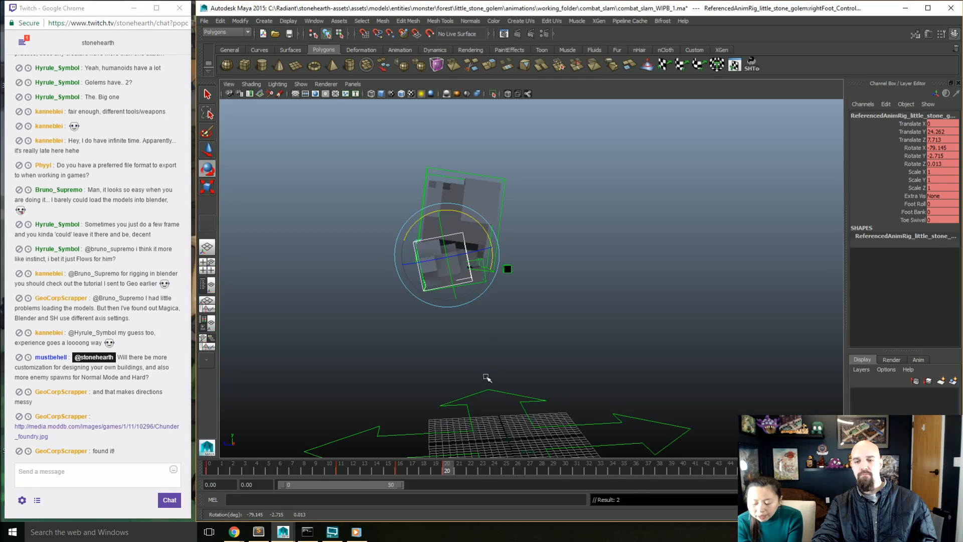
Step: At frame 25, swing both feet up in front of the torso near head height and rotate them further
{"action": "left_click_drag", "start_coordinate": [445, 474], "coordinate": [506, 474]}
{"action": "key", "text": "w"}
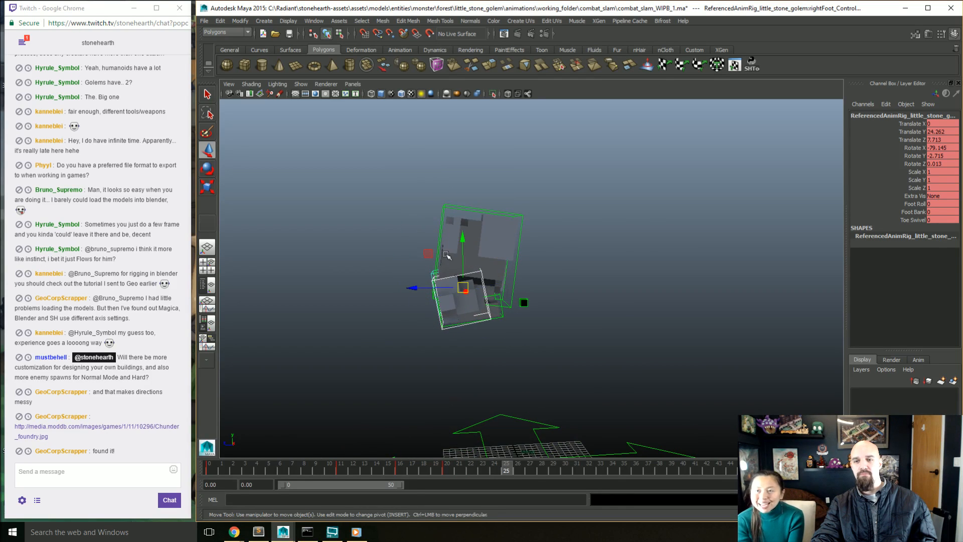
{"action": "middle_click_drag", "start_coordinate": [429, 258], "coordinate": [493, 317]}
{"action": "key", "text": "e"}
Step: At frame 25, lower the pelvis to Translate Y 19.598 and move it forward to Translate Z 8.24
{"action": "left_click", "coordinate": [492, 316]}
{"action": "middle_click_drag", "start_coordinate": [506, 352], "coordinate": [484, 334], "text": "alt"}
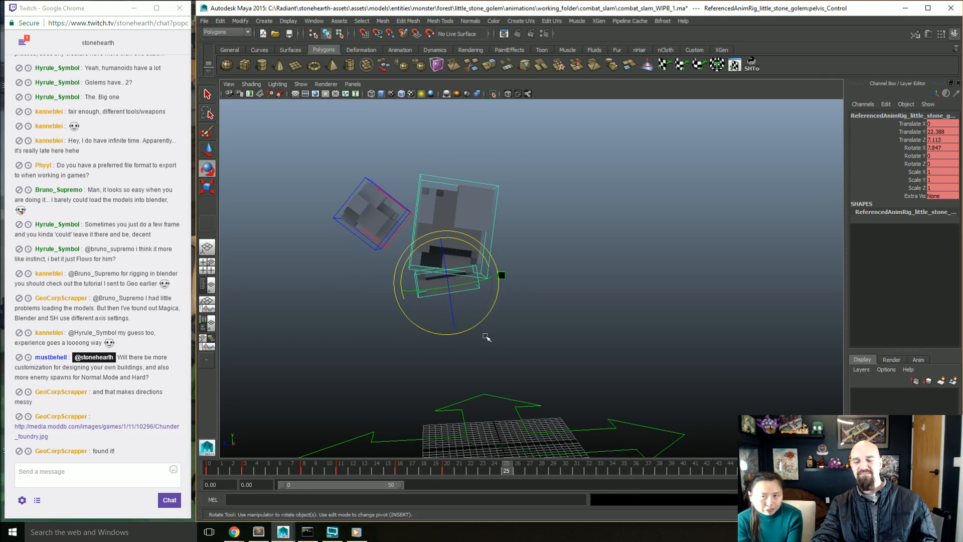
{"action": "key", "text": "w"}
{"action": "middle_click_drag", "start_coordinate": [444, 269], "coordinate": [436, 289]}
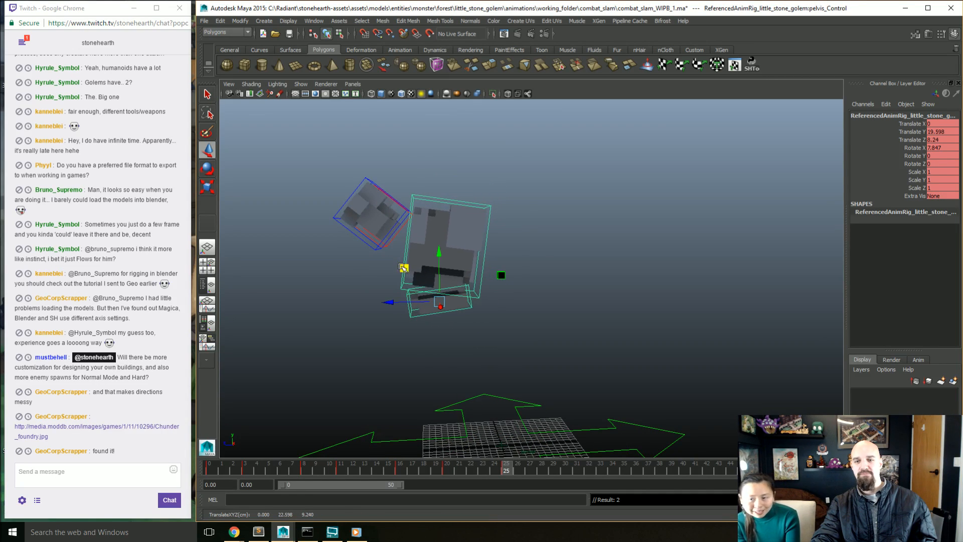
Step: At frame 30, drop the pelvis forward close to the ground and tilt it to Rotate X 65.686
{"action": "mouse_move", "coordinate": [497, 479]}
{"action": "left_mouse_down"}
{"action": "mouse_move", "coordinate": [462, 474]}
{"action": "mouse_move", "coordinate": [521, 473]}
{"action": "mouse_move", "coordinate": [446, 471]}
{"action": "mouse_move", "coordinate": [564, 470]}
{"action": "left_mouse_up"}
{"action": "left_click_drag", "start_coordinate": [489, 355], "coordinate": [468, 366], "text": "alt"}
{"action": "middle_click_drag", "start_coordinate": [469, 366], "coordinate": [516, 370], "text": "alt"}
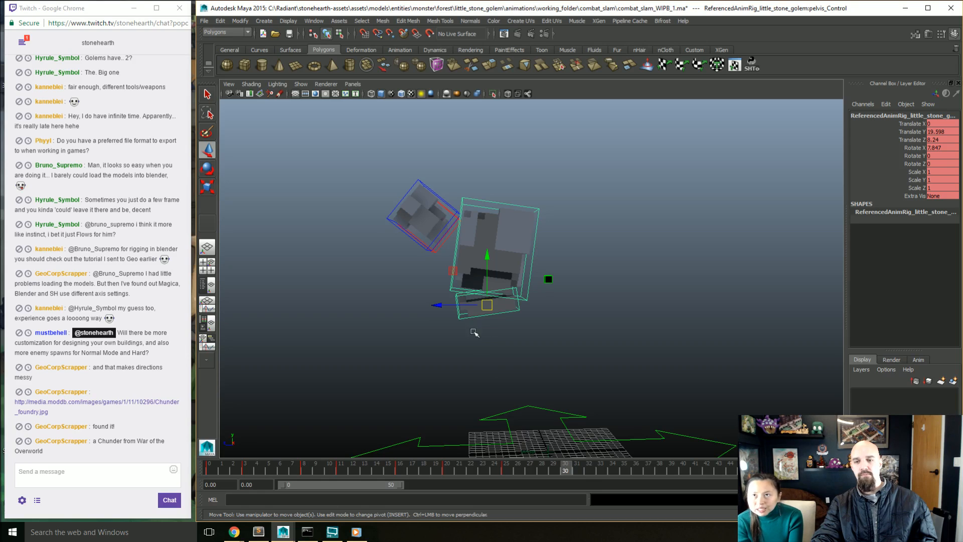
{"action": "left_click_drag", "start_coordinate": [453, 271], "coordinate": [404, 373]}
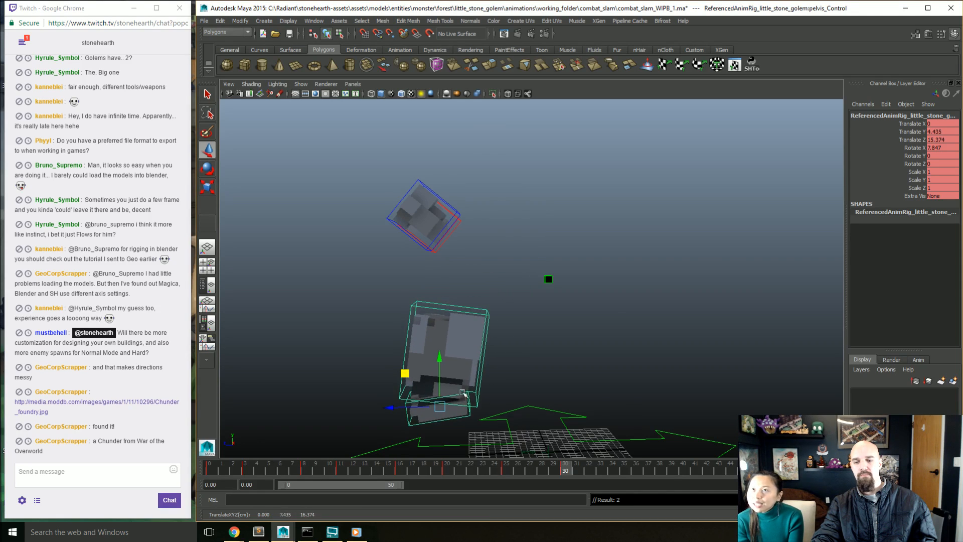
{"action": "left_click_drag", "start_coordinate": [463, 392], "coordinate": [479, 343], "text": "alt"}
{"action": "key", "text": "e"}
{"action": "key", "text": "w"}
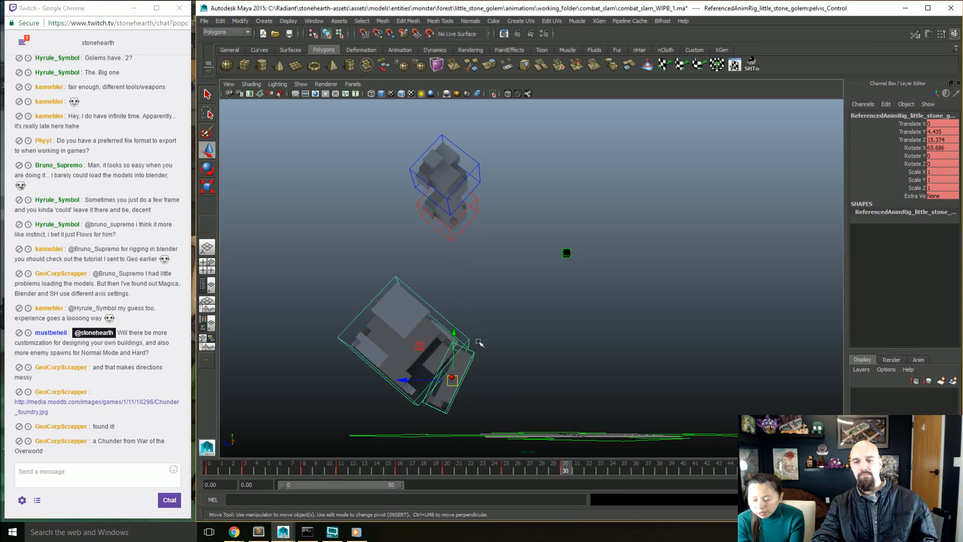
{"action": "left_click_drag", "start_coordinate": [421, 347], "coordinate": [464, 414]}
Step: At frame 30, pose the torso above the pelvis with Translate Y 4.76, Translate Z -4.661 and Rotate X -108.085
{"action": "left_click", "coordinate": [466, 364]}
{"action": "key", "text": "e"}
{"action": "key", "text": "w"}
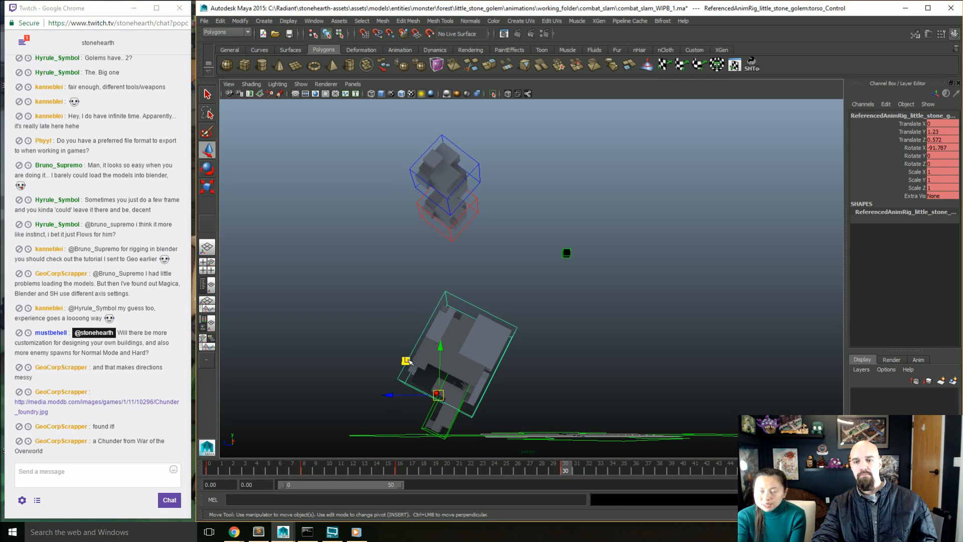
{"action": "left_click_drag", "start_coordinate": [406, 361], "coordinate": [392, 323]}
{"action": "key", "text": "e"}
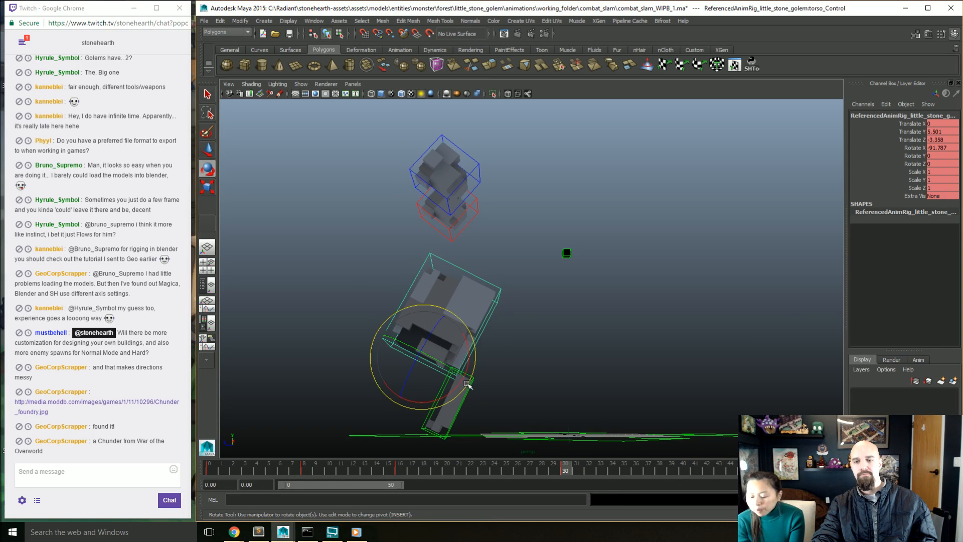
{"action": "left_click_drag", "start_coordinate": [465, 382], "coordinate": [456, 393]}
{"action": "key", "text": "w"}
{"action": "left_click_drag", "start_coordinate": [397, 325], "coordinate": [407, 319]}
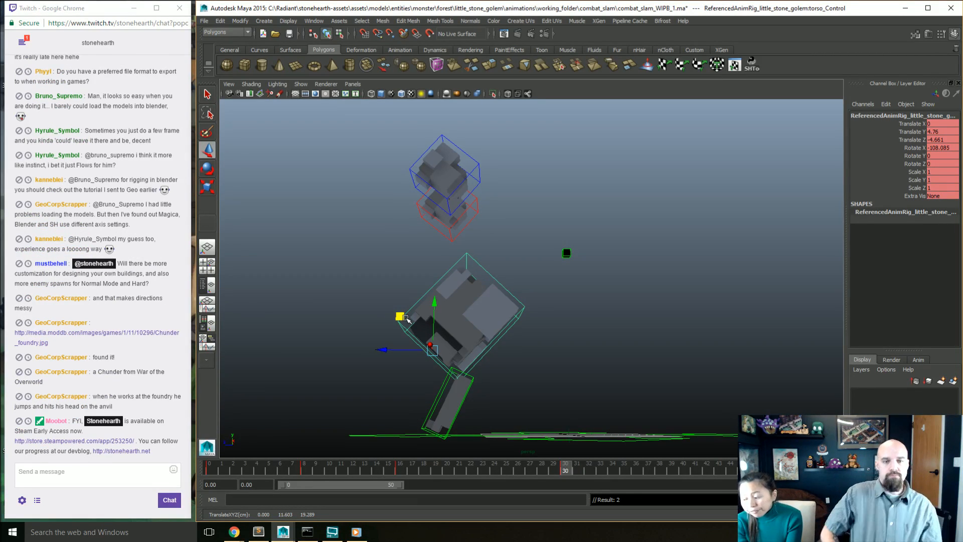
{"action": "left_click_drag", "start_coordinate": [405, 317], "coordinate": [464, 249], "text": "alt"}
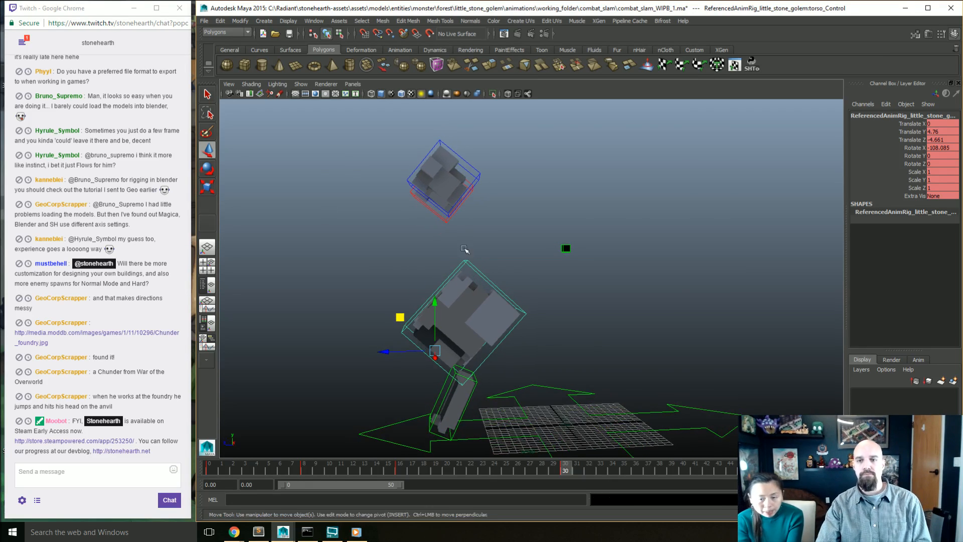
Step: At frame 30, place both feet above the torso at Translate Y 32.87, Translate Z 19.619 and rotate them to Rotate X -164.135
{"action": "left_click_drag", "start_coordinate": [458, 204], "coordinate": [442, 231]}
{"action": "left_click_drag", "start_coordinate": [415, 159], "coordinate": [396, 149]}
{"action": "key", "text": "e"}
{"action": "left_click_drag", "start_coordinate": [458, 213], "coordinate": [431, 304]}
Step: At frame 35, rotate the pelvis to Rotate X -25.132, shift it slightly forward and down, and key it
{"action": "left_click_drag", "start_coordinate": [568, 465], "coordinate": [620, 464]}
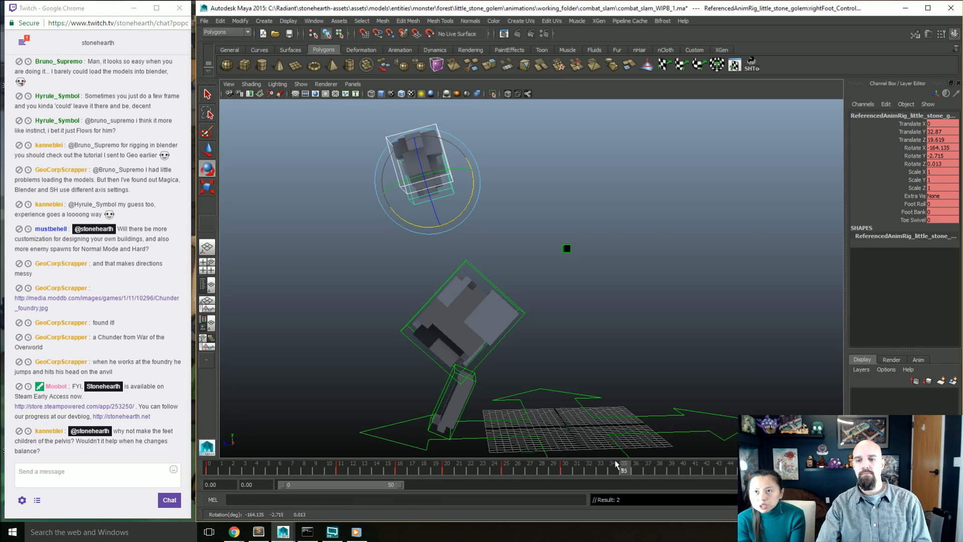
{"action": "middle_click_drag", "start_coordinate": [485, 396], "coordinate": [488, 368], "text": "alt"}
{"action": "left_click", "coordinate": [484, 368]}
{"action": "left_click", "coordinate": [475, 368]}
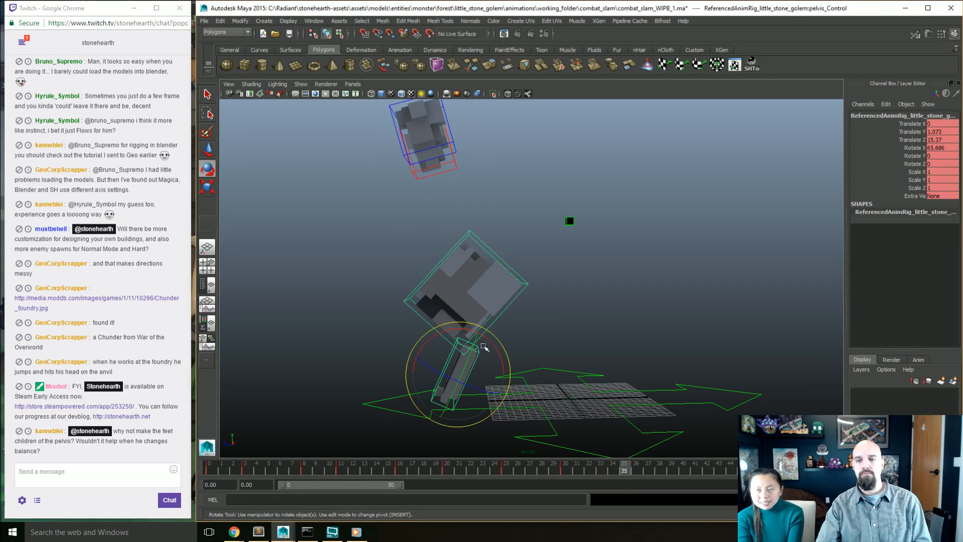
{"action": "left_click_drag", "start_coordinate": [483, 350], "coordinate": [492, 404]}
{"action": "key", "text": "w"}
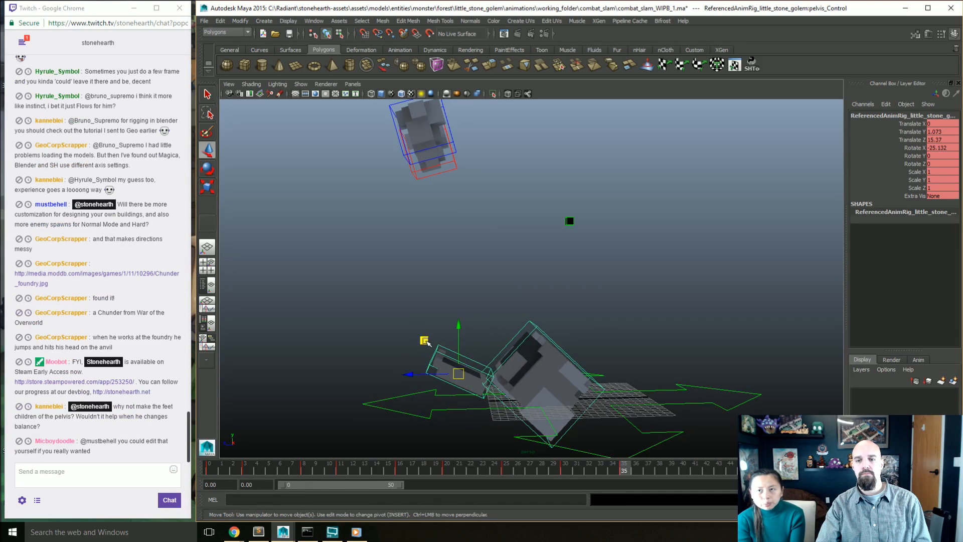
{"action": "left_click_drag", "start_coordinate": [426, 342], "coordinate": [405, 362]}
{"action": "key", "text": "s"}
Step: At frame 35, rotate the torso to Rotate X -11.904 and move it forward over the pelvis
{"action": "left_click", "coordinate": [501, 346]}
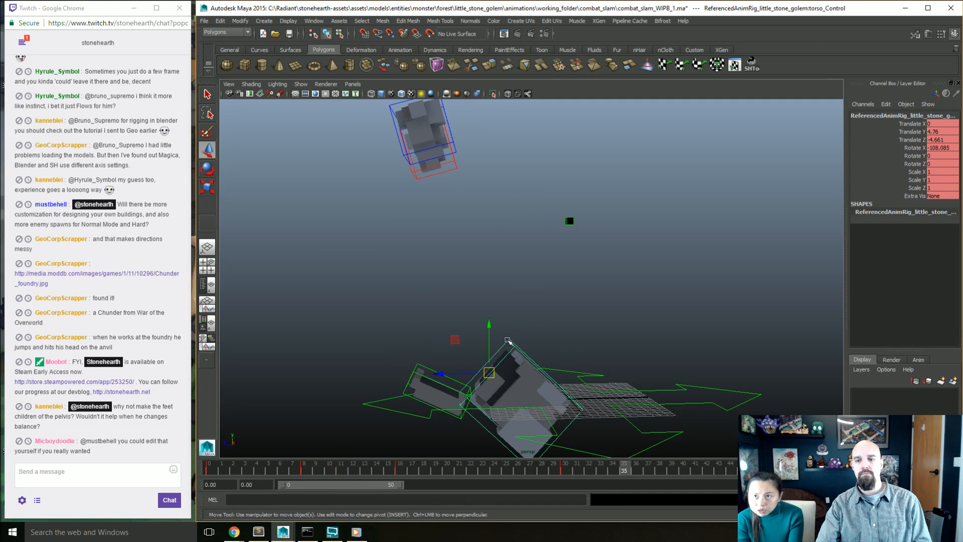
{"action": "key", "text": "e"}
{"action": "left_click_drag", "start_coordinate": [482, 331], "coordinate": [446, 384]}
{"action": "key", "text": "w"}
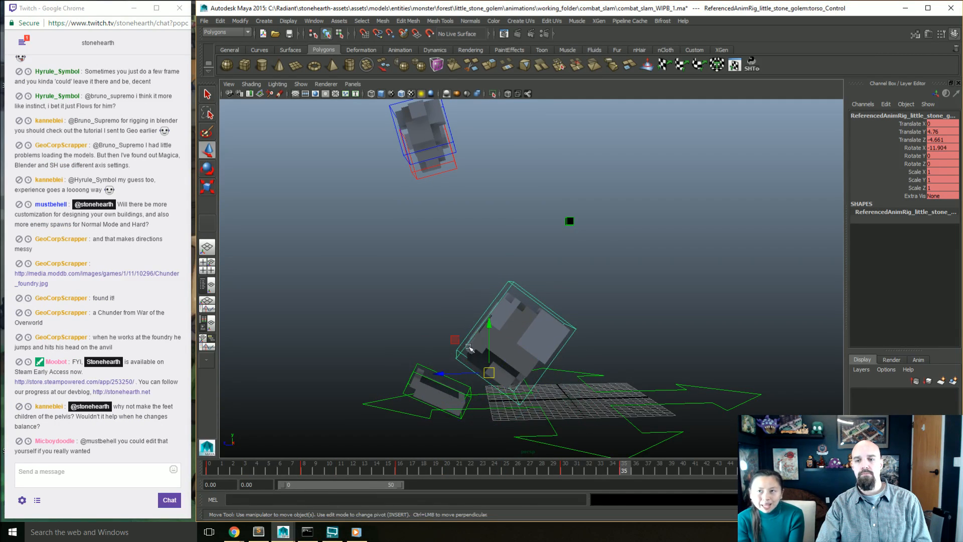
{"action": "left_click_drag", "start_coordinate": [458, 341], "coordinate": [405, 352]}
Step: At frame 35, plant both feet in front at Translate Y 2.252, Translate Z 25.013 and Rotate X -116.388, and save the scene
{"action": "left_click", "coordinate": [438, 167]}
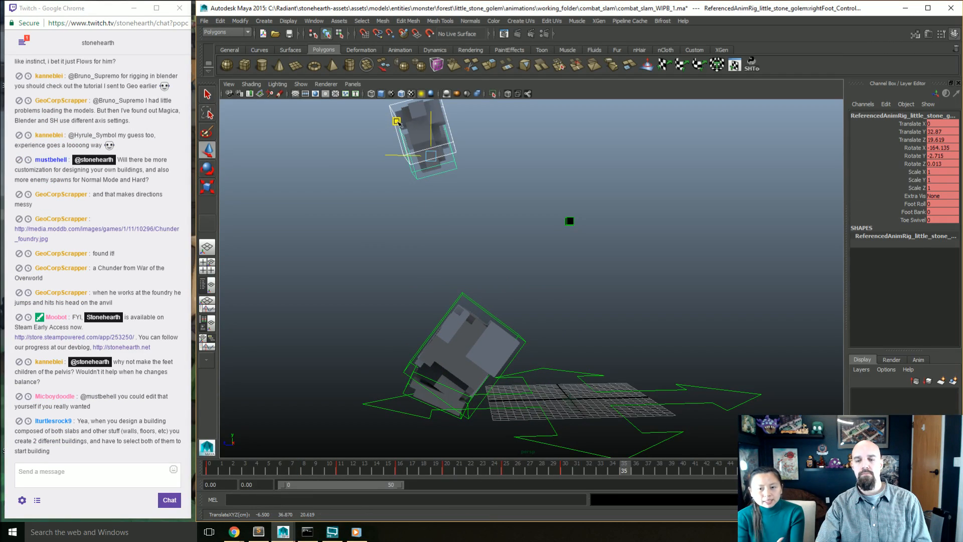
{"action": "left_click_drag", "start_coordinate": [437, 168], "coordinate": [361, 322]}
{"action": "key", "text": "e"}
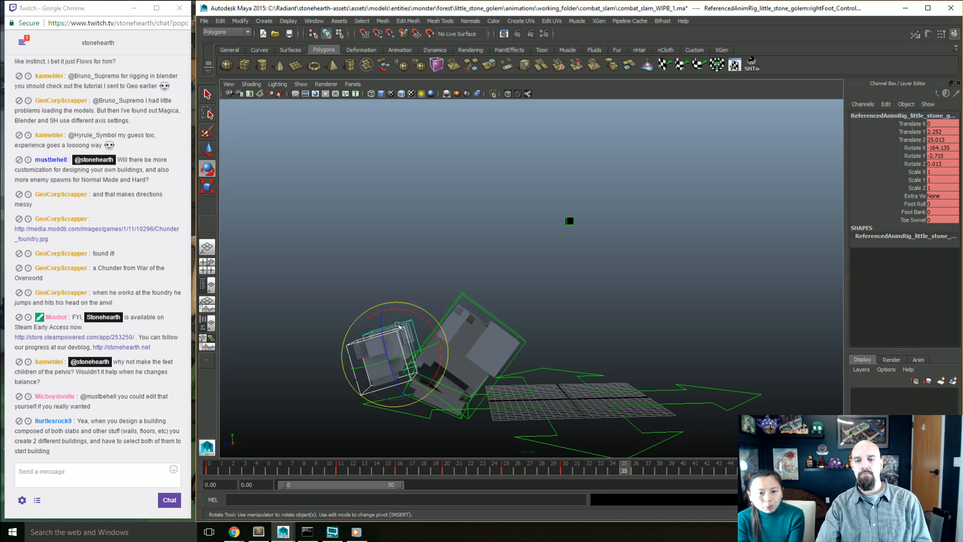
{"action": "left_click_drag", "start_coordinate": [419, 316], "coordinate": [382, 310]}
{"action": "left_click_drag", "start_coordinate": [437, 373], "coordinate": [474, 333], "text": "alt"}
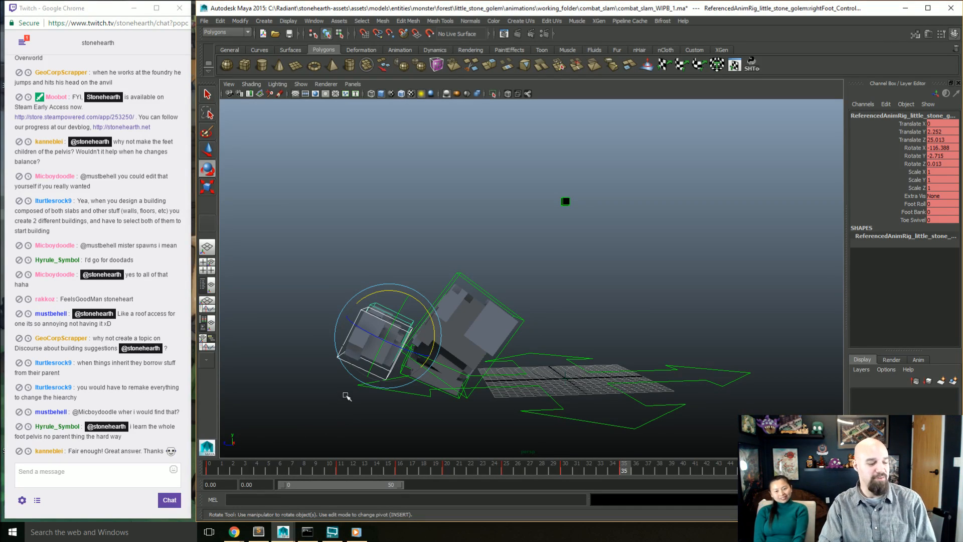
{"action": "left_click_drag", "start_coordinate": [354, 390], "coordinate": [404, 365], "text": "alt"}
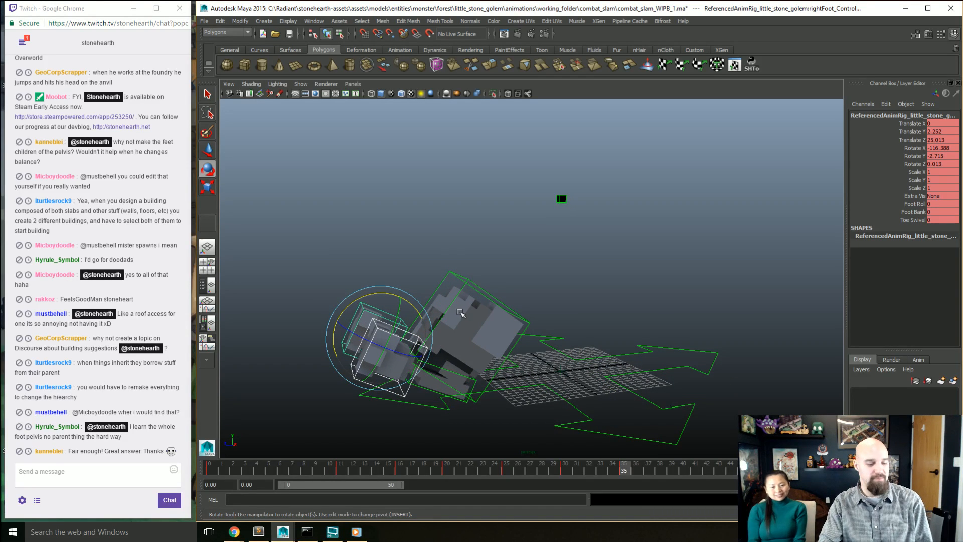
{"action": "key", "text": "ctrl+s"}
{"action": "mouse_move", "coordinate": [543, 371]}
{"action": "left_mouse_down", "text": "alt"}
{"action": "mouse_move", "coordinate": [552, 355]}
{"action": "mouse_move", "coordinate": [544, 358]}
{"action": "left_mouse_up", "text": "alt"}
Step: Open combat_slam_WIP3_fixingRigIssue.ma without saving the current scene
{"action": "key", "text": "ctrl+o"}
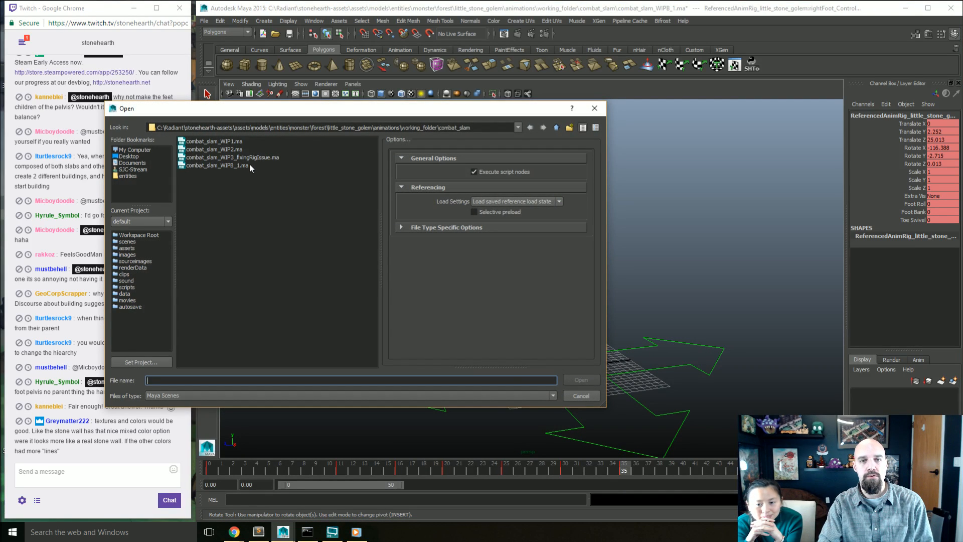
{"action": "left_click", "coordinate": [253, 158]}
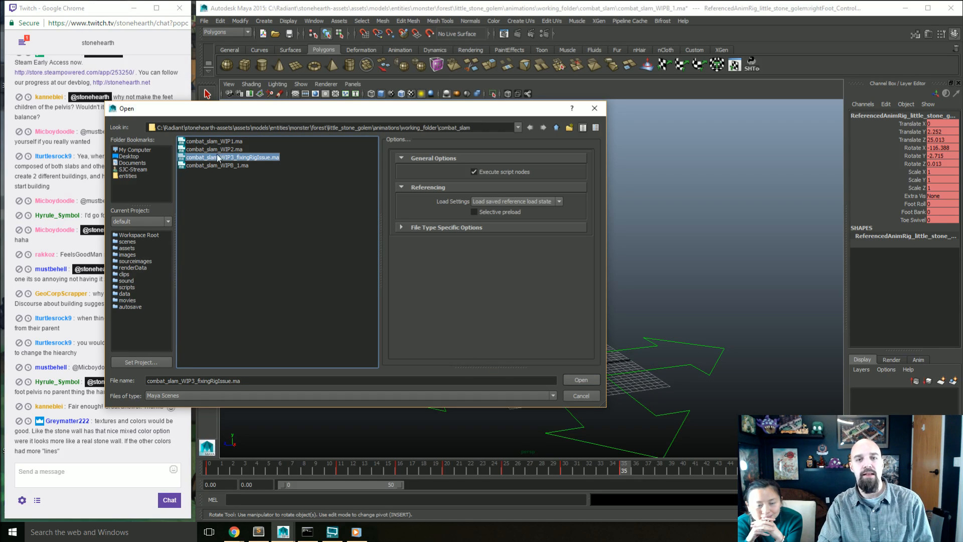
{"action": "left_click", "coordinate": [579, 380]}
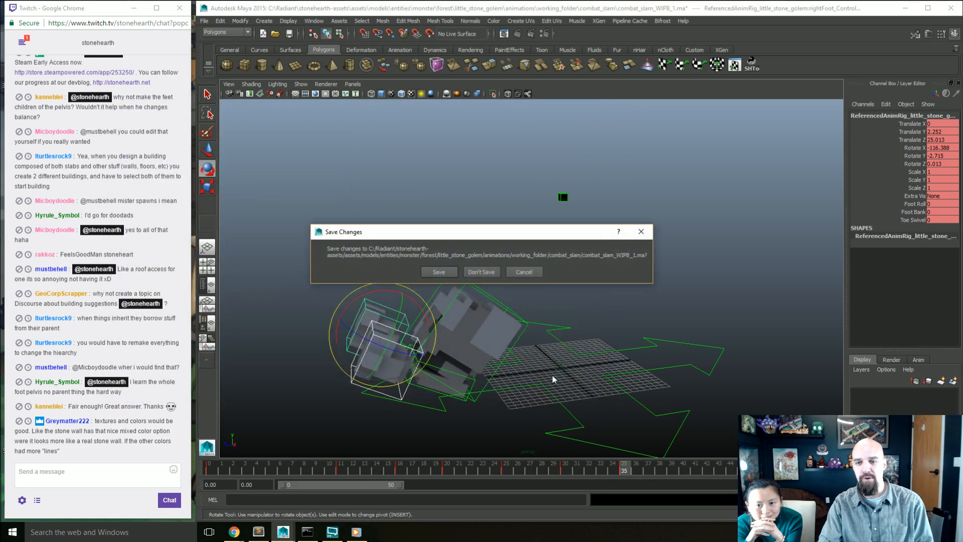
{"action": "left_click", "coordinate": [488, 274]}
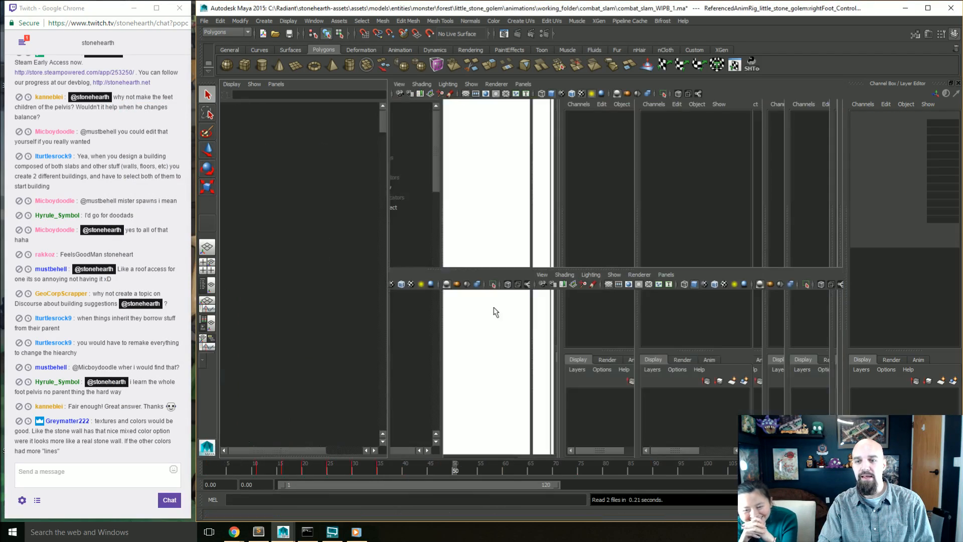
{"action": "left_click_drag", "start_coordinate": [565, 365], "coordinate": [565, 333], "text": "alt"}
{"action": "left_click", "coordinate": [360, 81]}
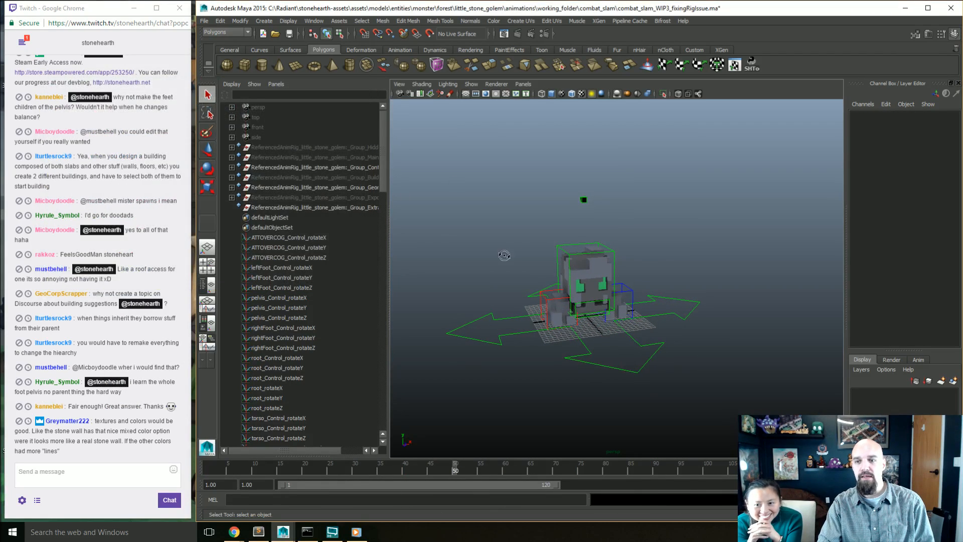
Step: Examine the golem's pose at frame 1 in the older scene up close from the front
{"action": "left_click_drag", "start_coordinate": [505, 256], "coordinate": [601, 367], "text": "alt"}
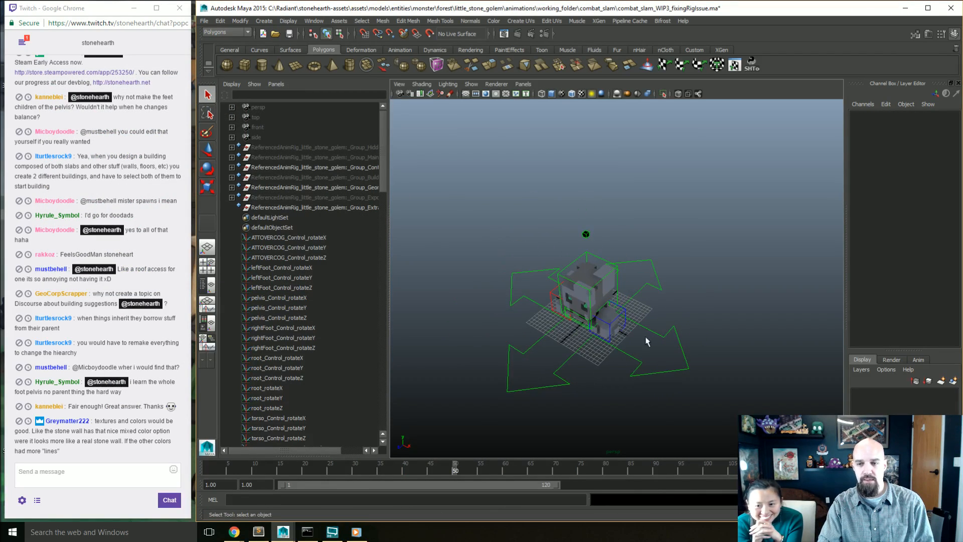
{"action": "key", "text": "a"}
{"action": "left_click_drag", "start_coordinate": [656, 352], "coordinate": [651, 329], "text": "alt"}
{"action": "scroll", "coordinate": [651, 329], "scroll_direction": "up", "scroll_amount": 6}
{"action": "key", "text": "a"}
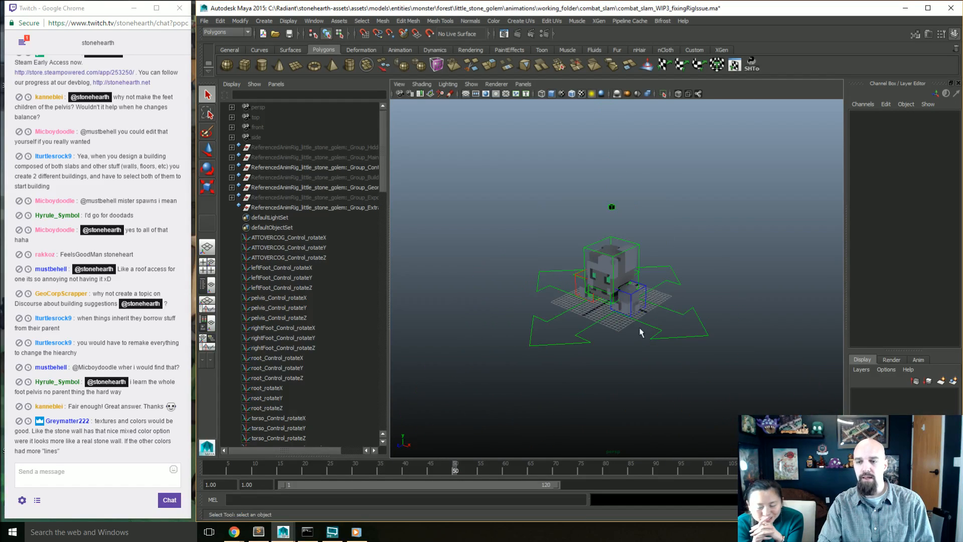
{"action": "middle_click_drag", "start_coordinate": [638, 331], "coordinate": [663, 384], "text": "alt"}
{"action": "left_click_drag", "start_coordinate": [662, 378], "coordinate": [644, 364], "text": "alt"}
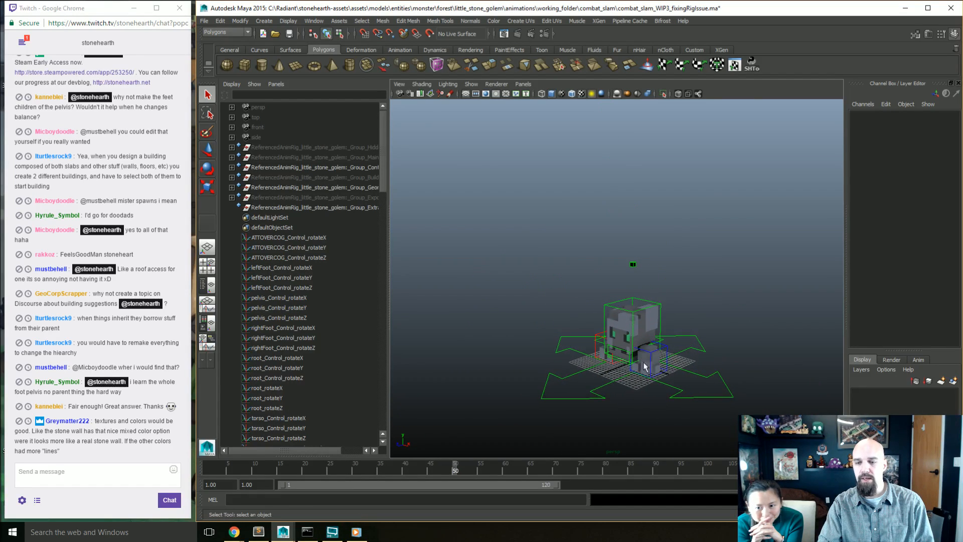
{"action": "left_click", "coordinate": [211, 471]}
{"action": "mouse_move", "coordinate": [211, 471]}
{"action": "left_mouse_down"}
{"action": "mouse_move", "coordinate": [345, 471]}
{"action": "mouse_move", "coordinate": [209, 473]}
{"action": "left_mouse_up"}
{"action": "scroll", "coordinate": [582, 376], "scroll_direction": "up", "scroll_amount": 5}
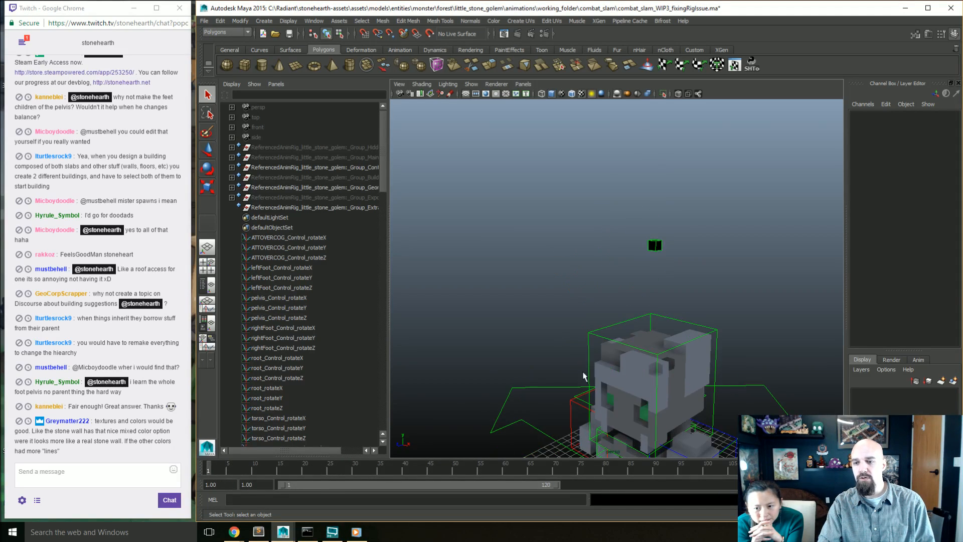
{"action": "middle_click_drag", "start_coordinate": [583, 376], "coordinate": [572, 328], "text": "alt"}
{"action": "scroll", "coordinate": [572, 328], "scroll_direction": "up", "scroll_amount": 2}
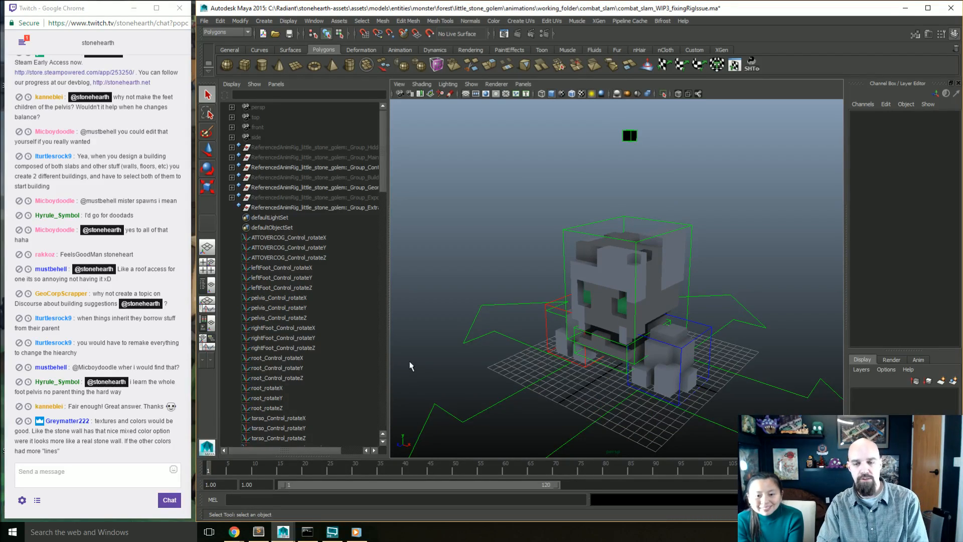
Step: Reopen combat_slam_WIPB_1.ma without saving the older scene
{"action": "key", "text": "ctrl+o"}
{"action": "double_click", "coordinate": [246, 165]}
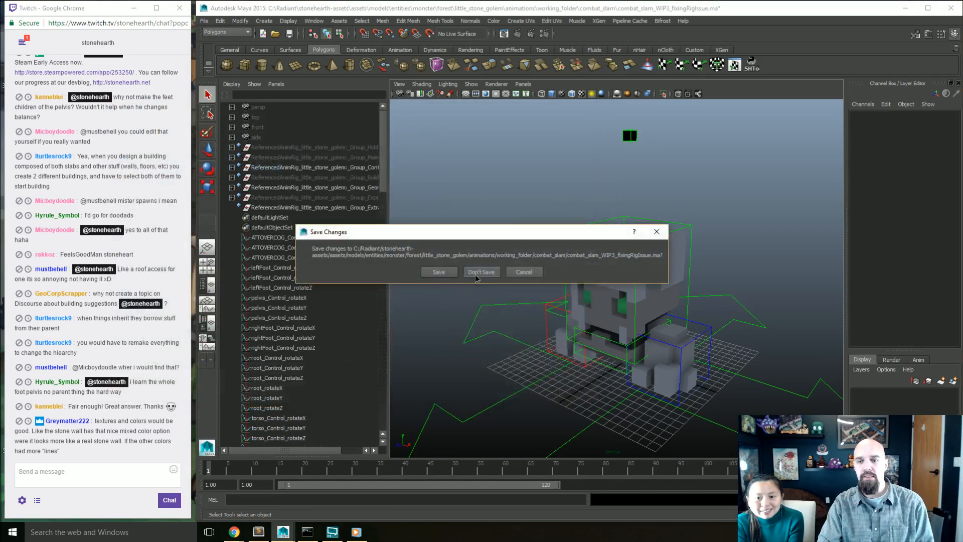
{"action": "left_click", "coordinate": [481, 278]}
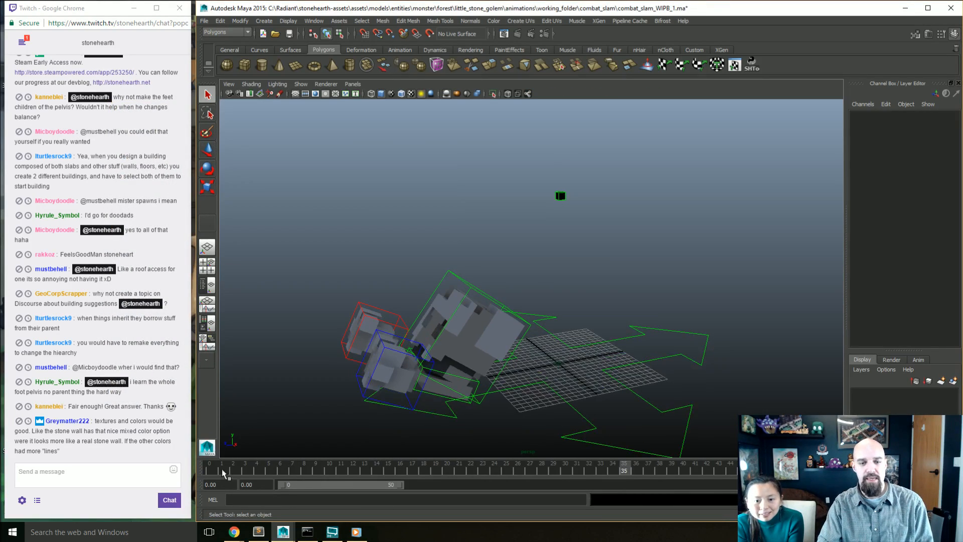
Step: Scrub the slam from frame 0 to frame 33, checking the body and feet from above
{"action": "left_click", "coordinate": [209, 472]}
{"action": "left_click_drag", "start_coordinate": [371, 389], "coordinate": [559, 404], "text": "alt"}
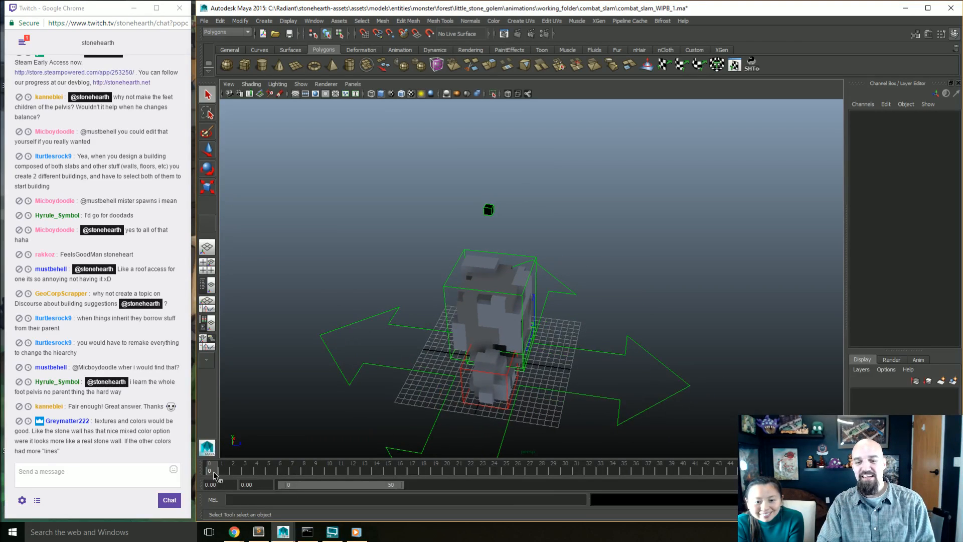
{"action": "left_click_drag", "start_coordinate": [212, 470], "coordinate": [329, 468]}
{"action": "left_click_drag", "start_coordinate": [637, 346], "coordinate": [526, 402], "text": "alt"}
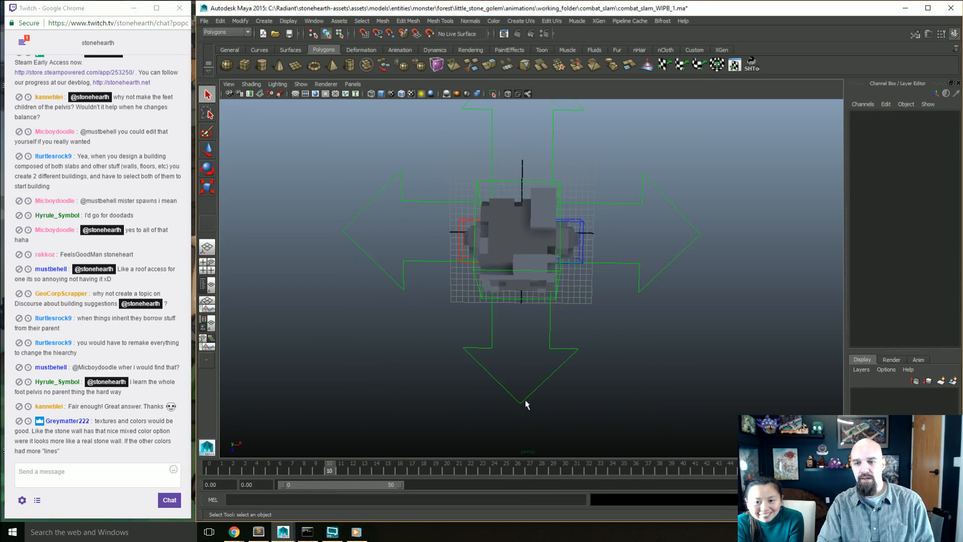
{"action": "middle_click_drag", "start_coordinate": [510, 404], "coordinate": [498, 372], "text": "alt"}
{"action": "left_click_drag", "start_coordinate": [210, 470], "coordinate": [269, 470]}
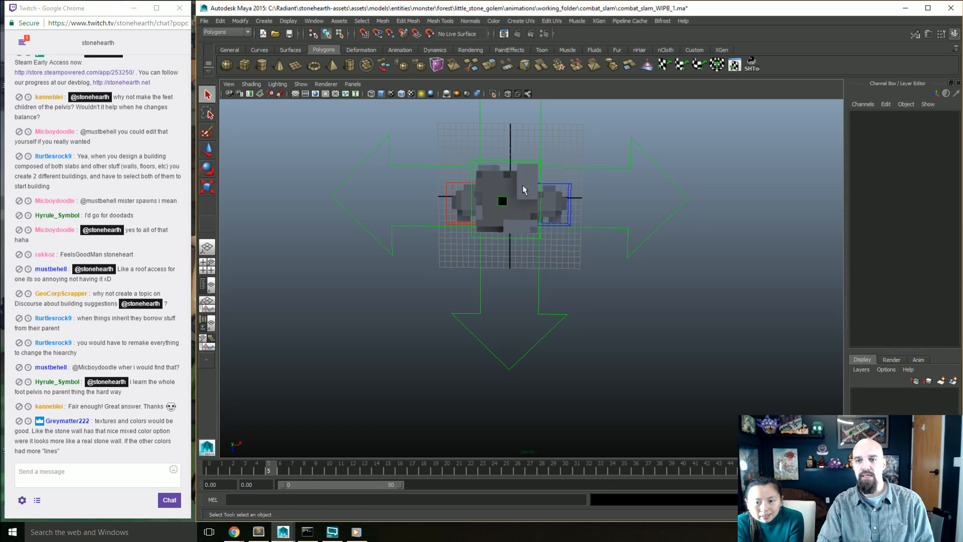
{"action": "left_click_drag", "start_coordinate": [540, 245], "coordinate": [534, 245], "text": "alt"}
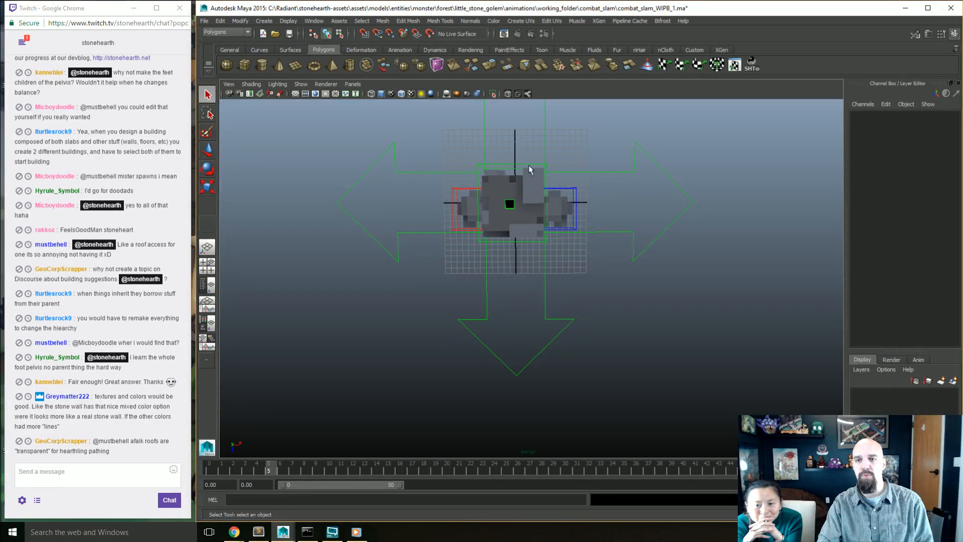
{"action": "mouse_move", "coordinate": [267, 467]}
{"action": "left_mouse_down"}
{"action": "mouse_move", "coordinate": [211, 465]}
{"action": "mouse_move", "coordinate": [530, 460]}
{"action": "mouse_move", "coordinate": [614, 435]}
{"action": "mouse_move", "coordinate": [822, 414]}
{"action": "mouse_move", "coordinate": [687, 441]}
{"action": "mouse_move", "coordinate": [507, 441]}
{"action": "mouse_move", "coordinate": [605, 430]}
{"action": "left_mouse_up"}
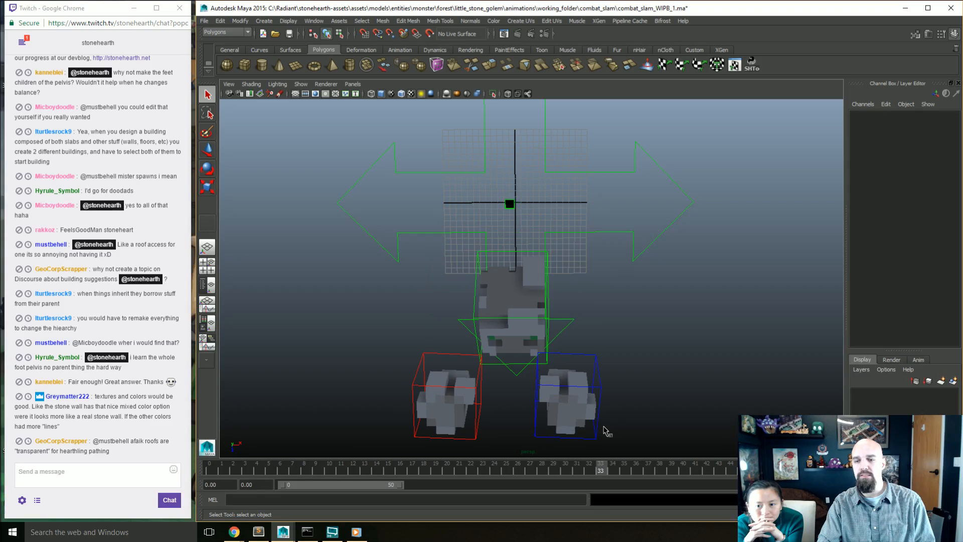
Step: Select the torso control and review the leap, flip and landing from the side and front by scrubbing and playing back the animation
{"action": "left_click", "coordinate": [494, 364]}
{"action": "key", "text": "w"}
{"action": "left_click_drag", "start_coordinate": [494, 364], "coordinate": [434, 273], "text": "alt"}
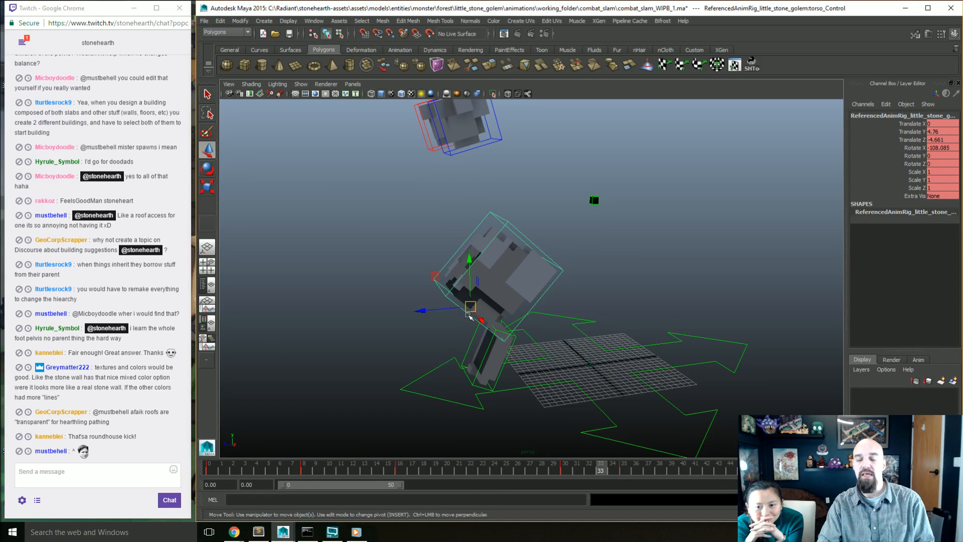
{"action": "left_click_drag", "start_coordinate": [469, 316], "coordinate": [447, 380], "text": "alt"}
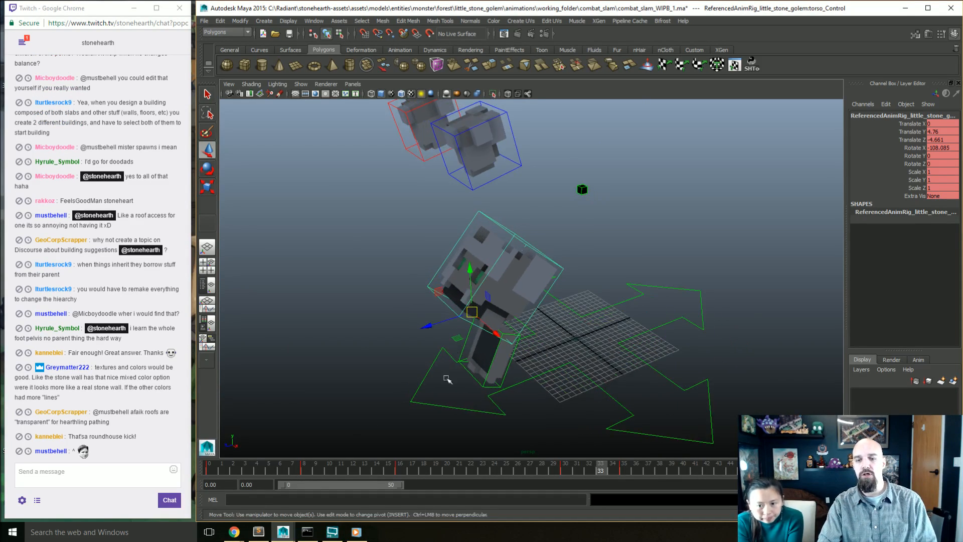
{"action": "left_click_drag", "start_coordinate": [305, 468], "coordinate": [317, 469]}
{"action": "left_click_drag", "start_coordinate": [369, 404], "coordinate": [415, 400], "text": "alt"}
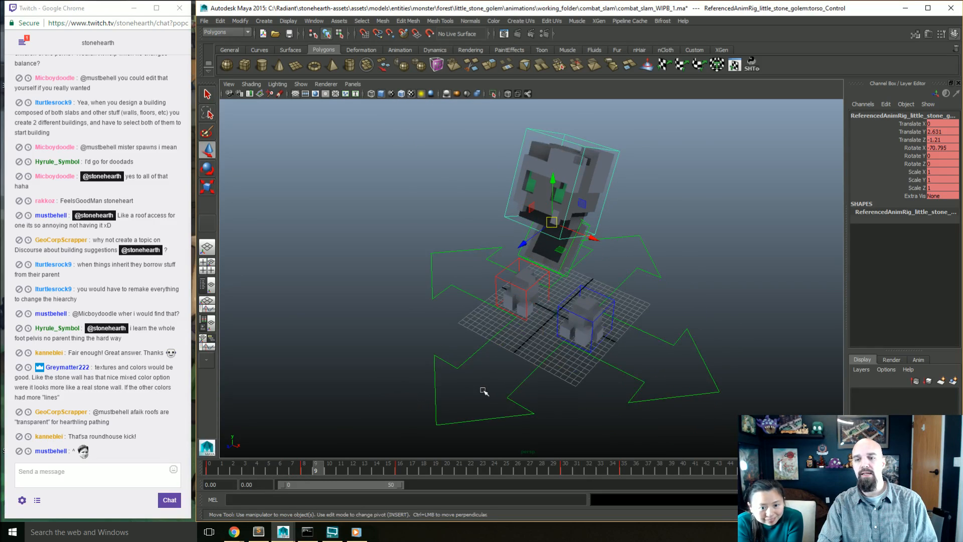
{"action": "left_click_drag", "start_coordinate": [484, 391], "coordinate": [484, 396], "text": "alt"}
{"action": "left_click_drag", "start_coordinate": [290, 469], "coordinate": [401, 448]}
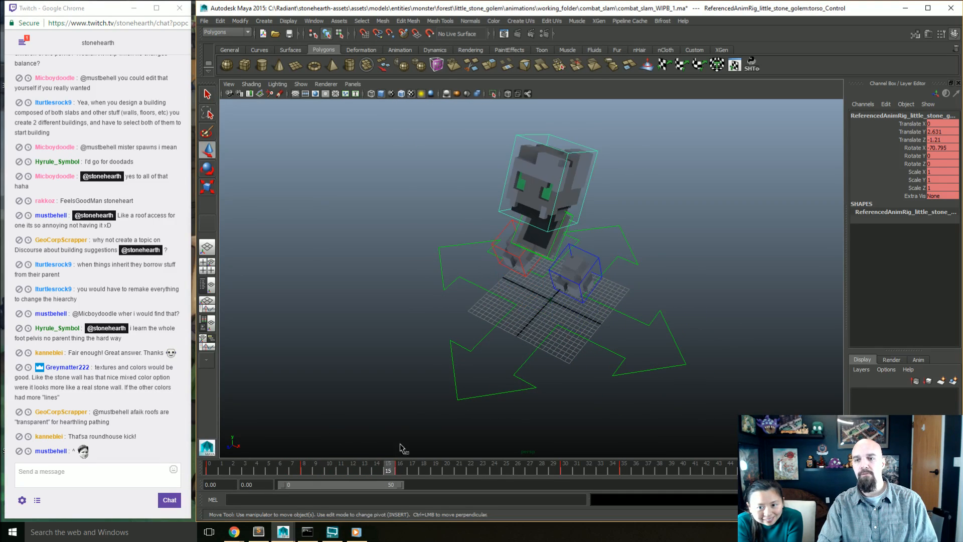
{"action": "key", "text": "alt+v"}
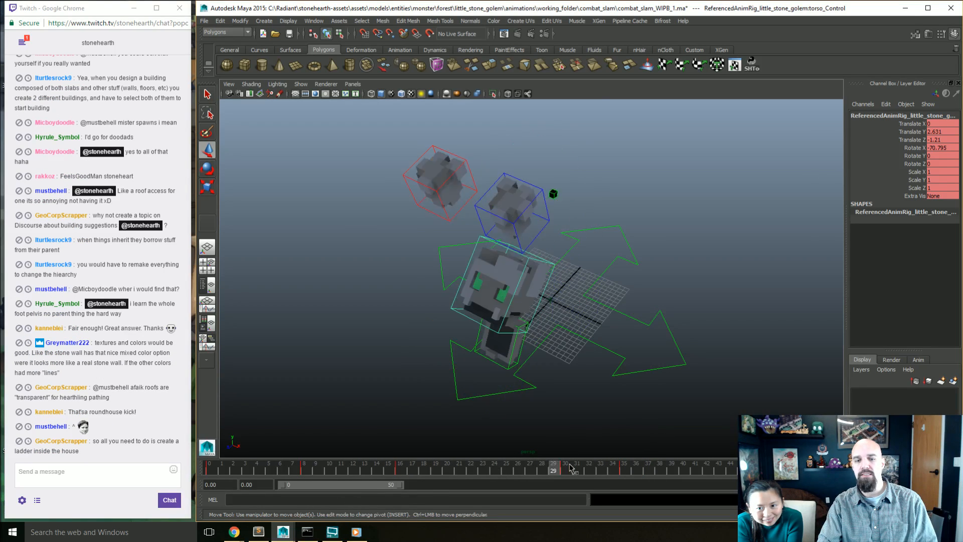
{"action": "left_click_drag", "start_coordinate": [481, 396], "coordinate": [363, 438], "text": "alt"}
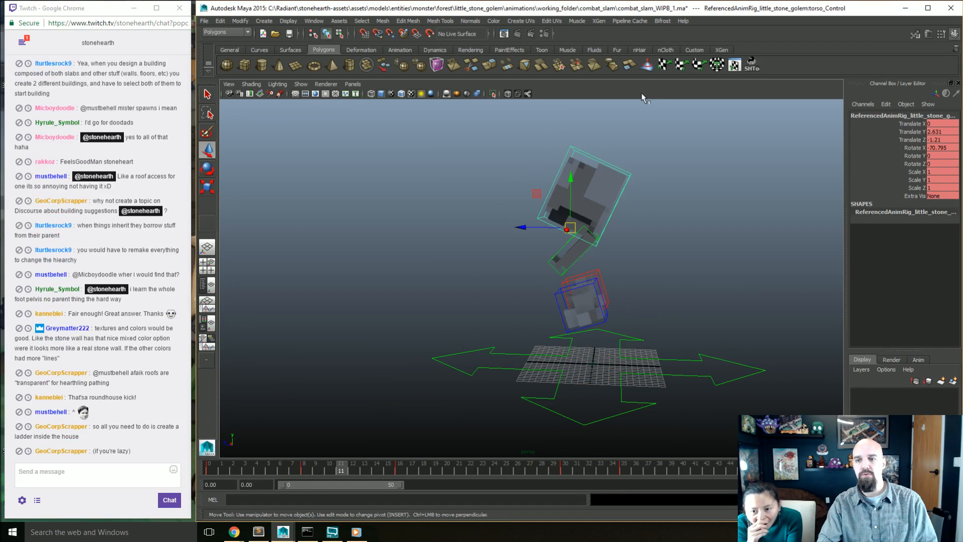
Step: Try a different X-axis tilt on the torso at frame 11 and undo the rotation
{"action": "key", "text": "e"}
{"action": "left_click_drag", "start_coordinate": [600, 204], "coordinate": [595, 192]}
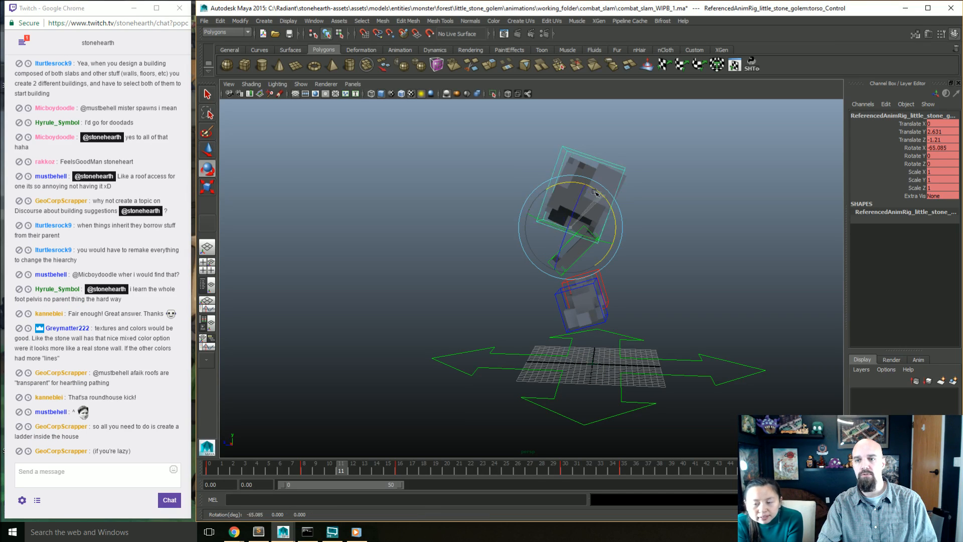
{"action": "key", "text": "ctrl+z"}
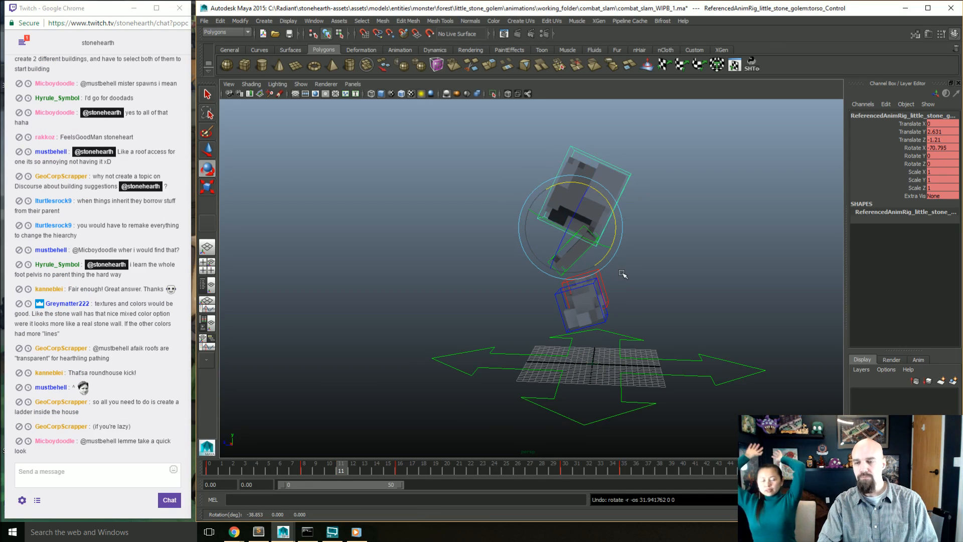
Step: Try twisting the torso control sideways at frame 11 and undo the rotation
{"action": "left_click_drag", "start_coordinate": [622, 273], "coordinate": [522, 285], "text": "alt"}
{"action": "left_click_drag", "start_coordinate": [571, 192], "coordinate": [611, 196]}
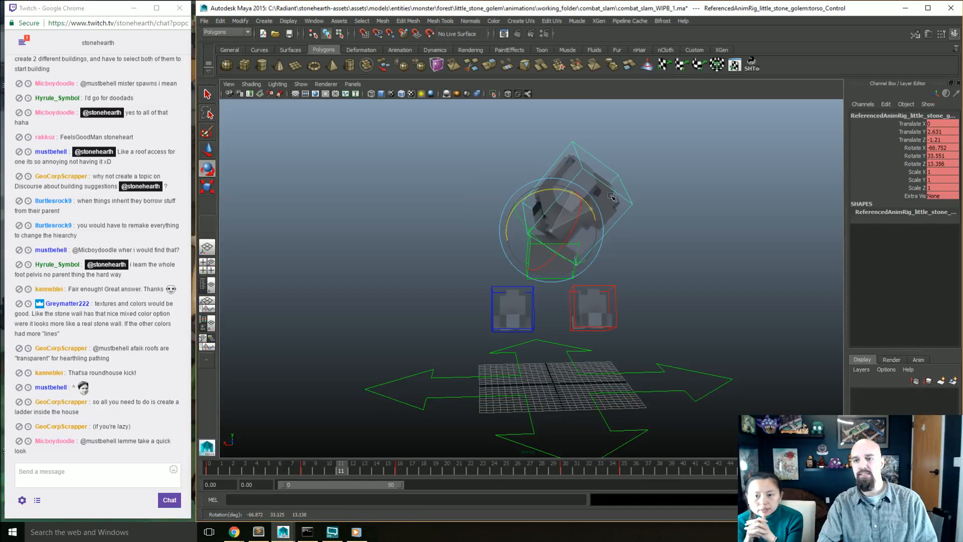
{"action": "key", "text": "ctrl+z"}
{"action": "left_click_drag", "start_coordinate": [562, 283], "coordinate": [546, 303], "text": "alt"}
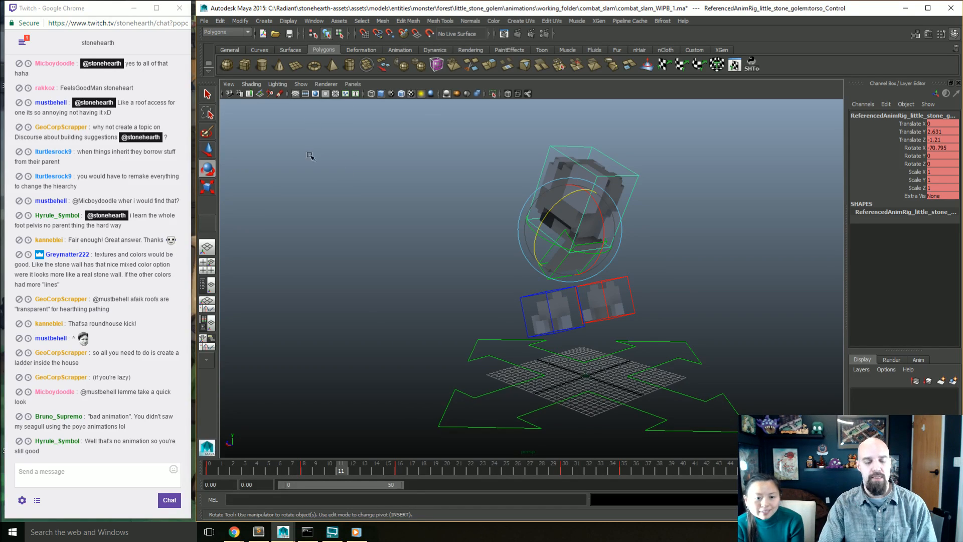
Step: Open combat_slam_WIP3_fixingRigIssue.ma without saving the current scene, and close the Graph Editor
{"action": "left_click", "coordinate": [310, 156]}
{"action": "key", "text": "ctrl+o"}
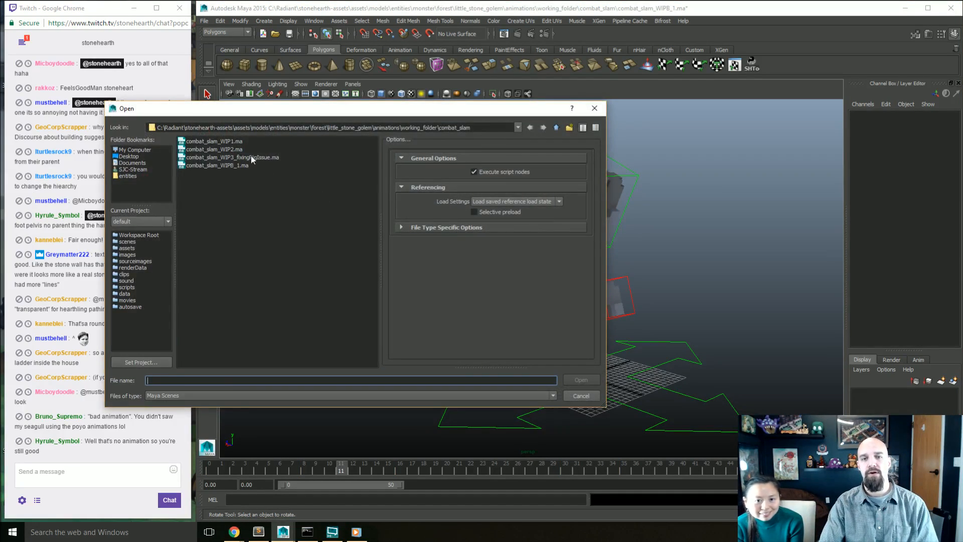
{"action": "left_click", "coordinate": [252, 157]}
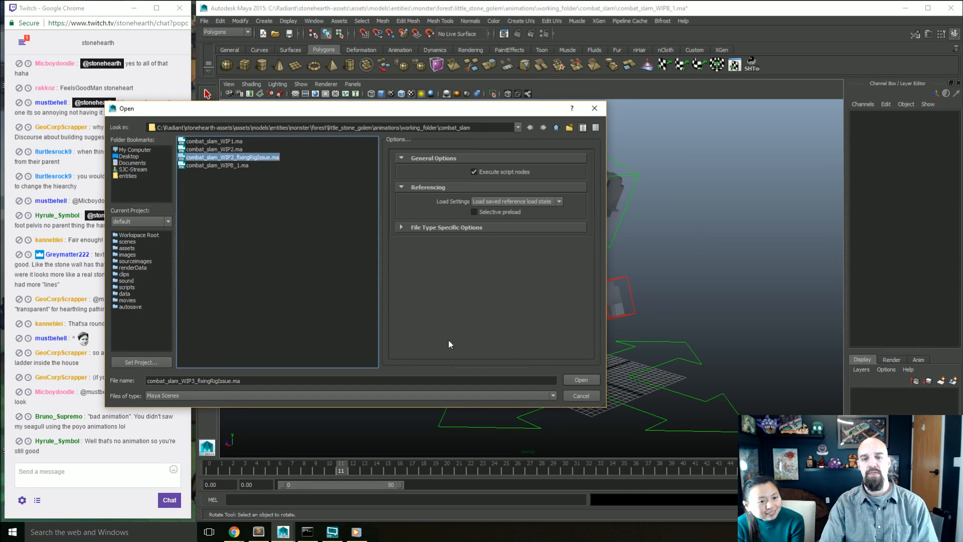
{"action": "left_click", "coordinate": [577, 381]}
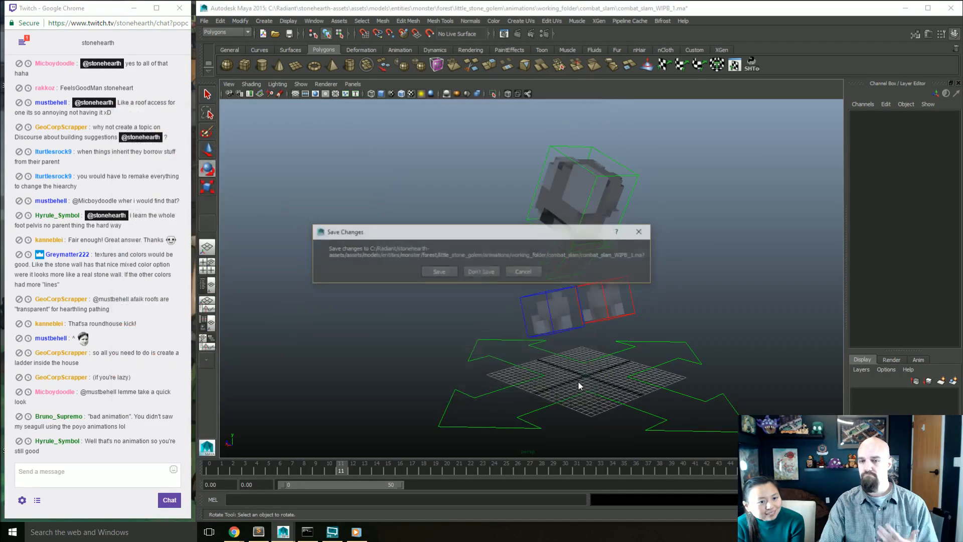
{"action": "left_click", "coordinate": [490, 273]}
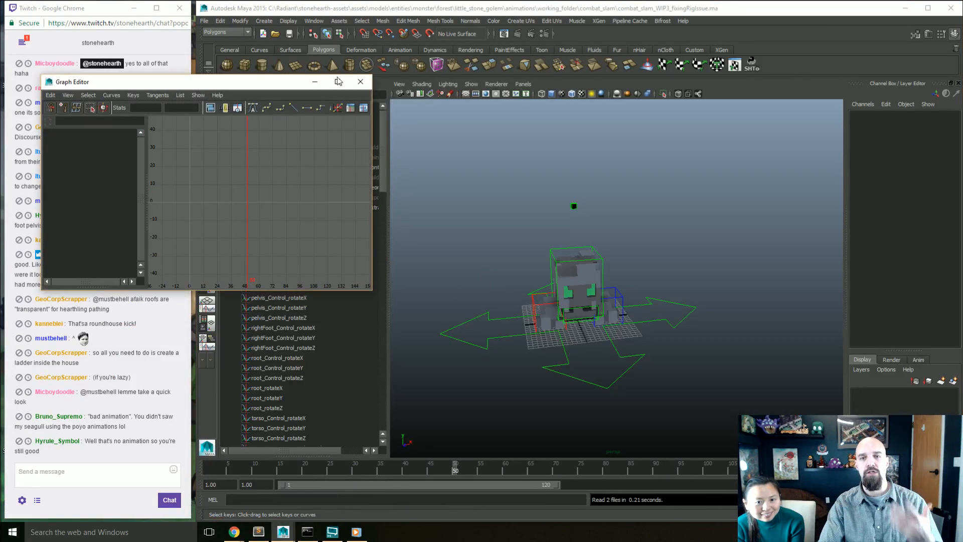
{"action": "left_click", "coordinate": [360, 82]}
Step: Frame the golem's root control, check the rig from above and the front, and return to frame 1
{"action": "left_click_drag", "start_coordinate": [507, 278], "coordinate": [548, 318], "text": "alt"}
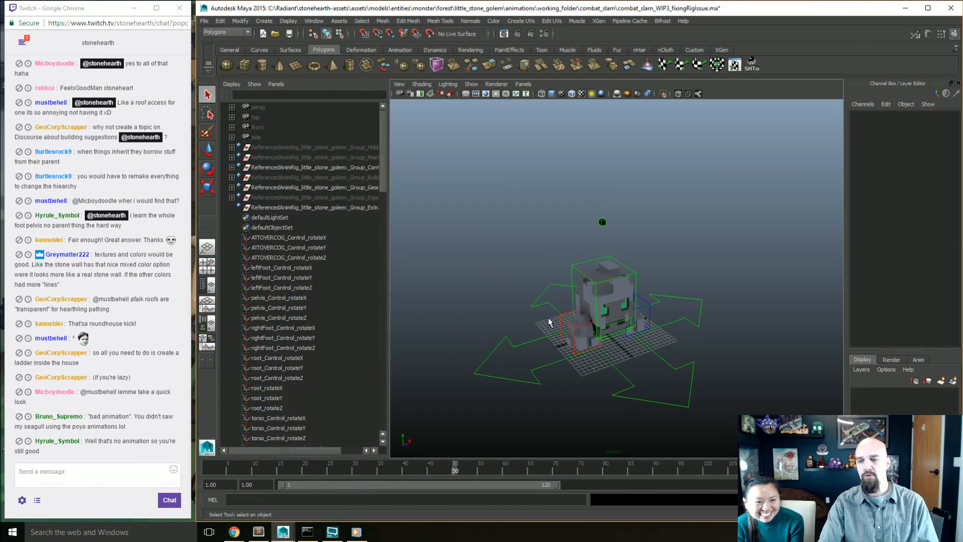
{"action": "left_click", "coordinate": [633, 385]}
{"action": "key", "text": "f"}
{"action": "left_click_drag", "start_coordinate": [650, 379], "coordinate": [637, 354], "text": "alt"}
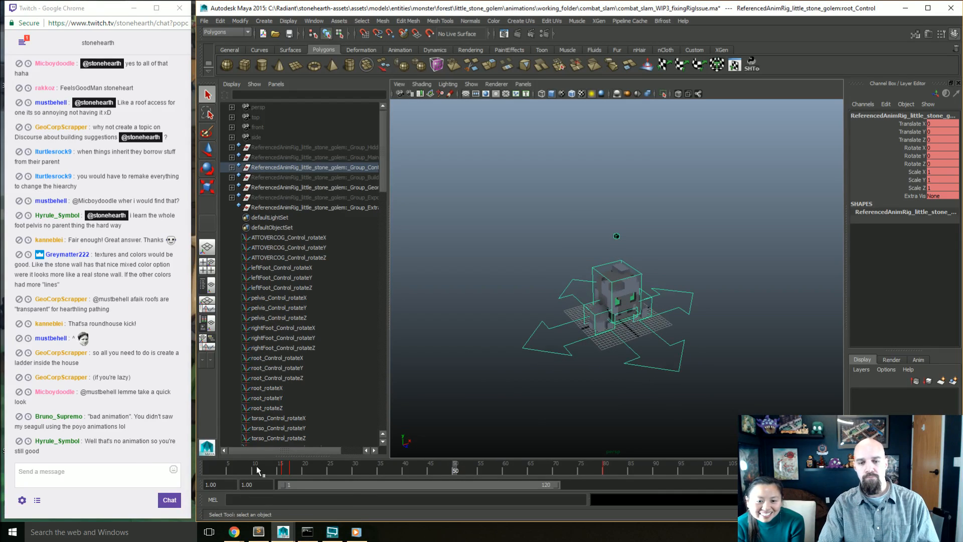
{"action": "left_click_drag", "start_coordinate": [548, 351], "coordinate": [507, 389], "text": "alt"}
{"action": "left_click", "coordinate": [528, 369]}
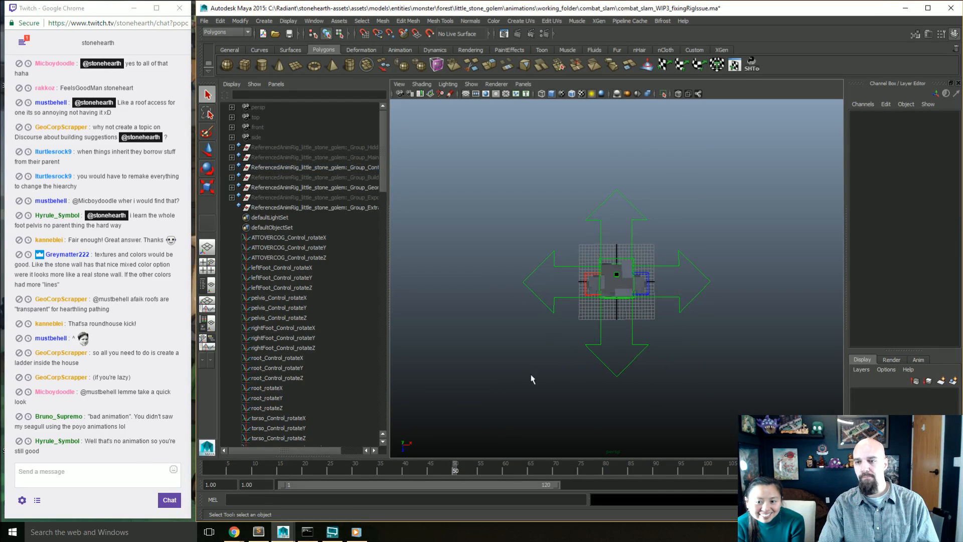
{"action": "mouse_move", "coordinate": [236, 460]}
{"action": "left_mouse_down"}
{"action": "mouse_move", "coordinate": [213, 467]}
{"action": "mouse_move", "coordinate": [243, 474]}
{"action": "mouse_move", "coordinate": [197, 474]}
{"action": "left_mouse_up"}
{"action": "left_click_drag", "start_coordinate": [665, 353], "coordinate": [668, 301], "text": "alt"}
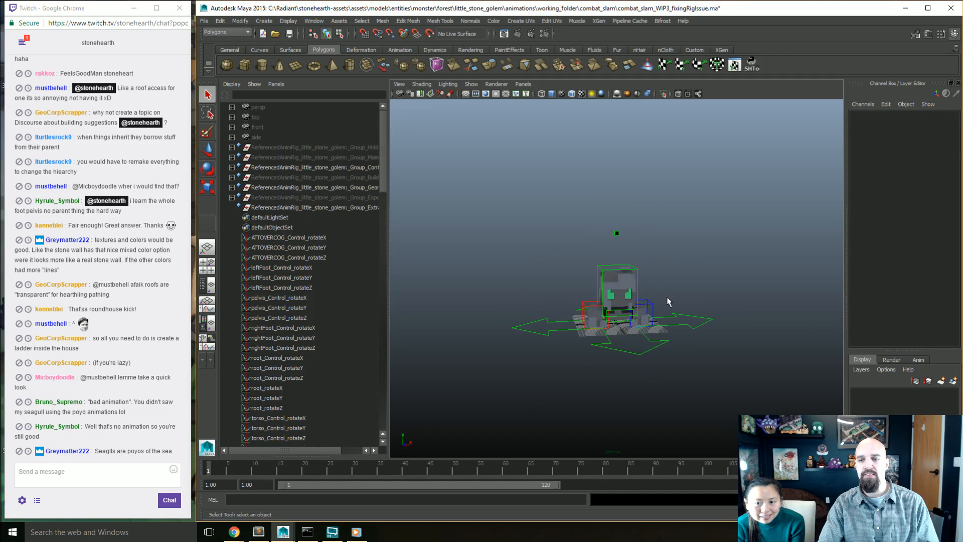
Step: Switch the viewport background to solid black and bring the golem closer in a front view
{"action": "key", "text": "alt+b"}
{"action": "key", "text": "alt+b"}
{"action": "key", "text": "alt+b"}
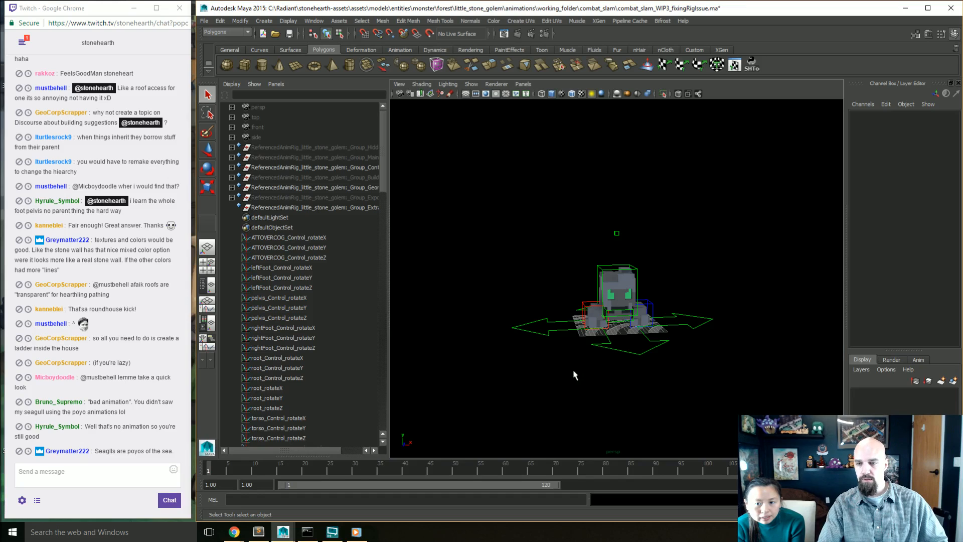
{"action": "key", "text": "alt+b"}
{"action": "key", "text": "alt+b"}
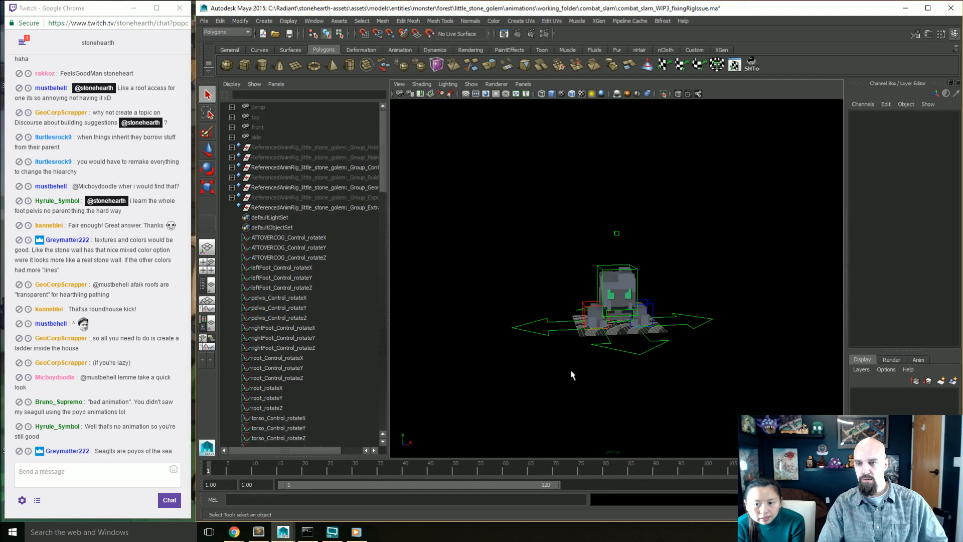
{"action": "left_click_drag", "start_coordinate": [570, 369], "coordinate": [556, 371], "text": "alt"}
{"action": "scroll", "coordinate": [555, 368], "scroll_direction": "up", "scroll_amount": 3}
{"action": "middle_click_drag", "start_coordinate": [569, 380], "coordinate": [556, 356], "text": "alt"}
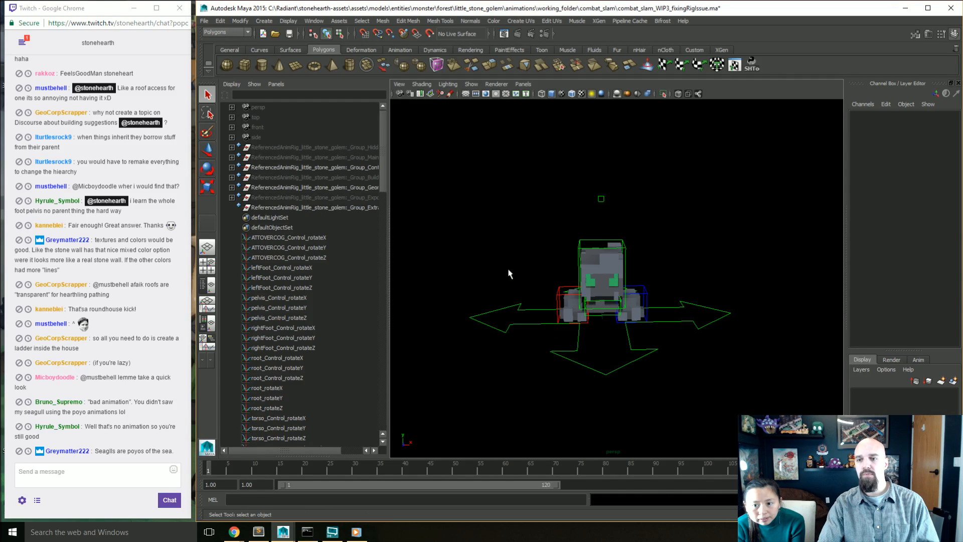
{"action": "left_click_drag", "start_coordinate": [507, 273], "coordinate": [477, 400], "text": "alt"}
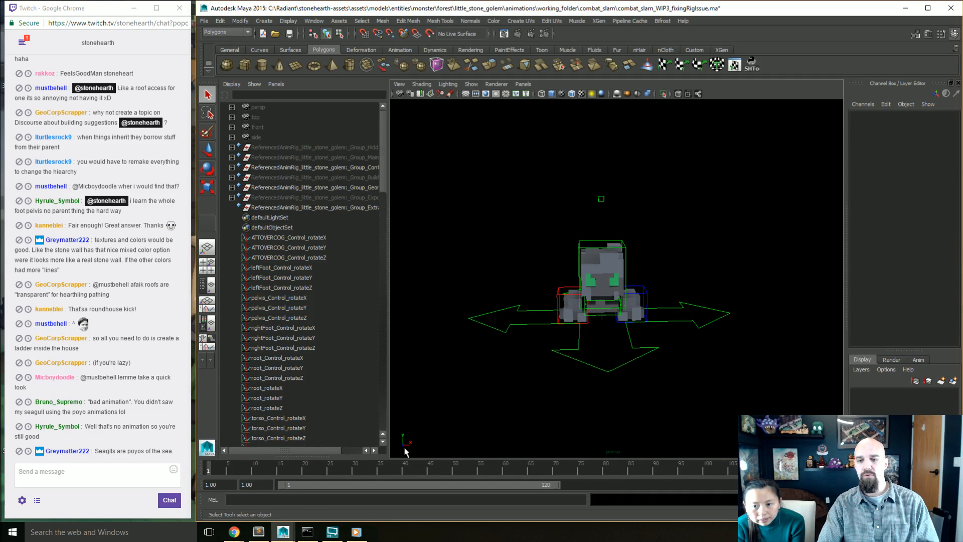
Step: Scrub the opening frames of the older slam, examining the windup pose from the front and above
{"action": "mouse_move", "coordinate": [211, 472]}
{"action": "left_mouse_down"}
{"action": "mouse_move", "coordinate": [280, 482]}
{"action": "mouse_move", "coordinate": [214, 483]}
{"action": "mouse_move", "coordinate": [258, 480]}
{"action": "mouse_move", "coordinate": [212, 471]}
{"action": "mouse_move", "coordinate": [244, 479]}
{"action": "mouse_move", "coordinate": [223, 472]}
{"action": "left_mouse_up"}
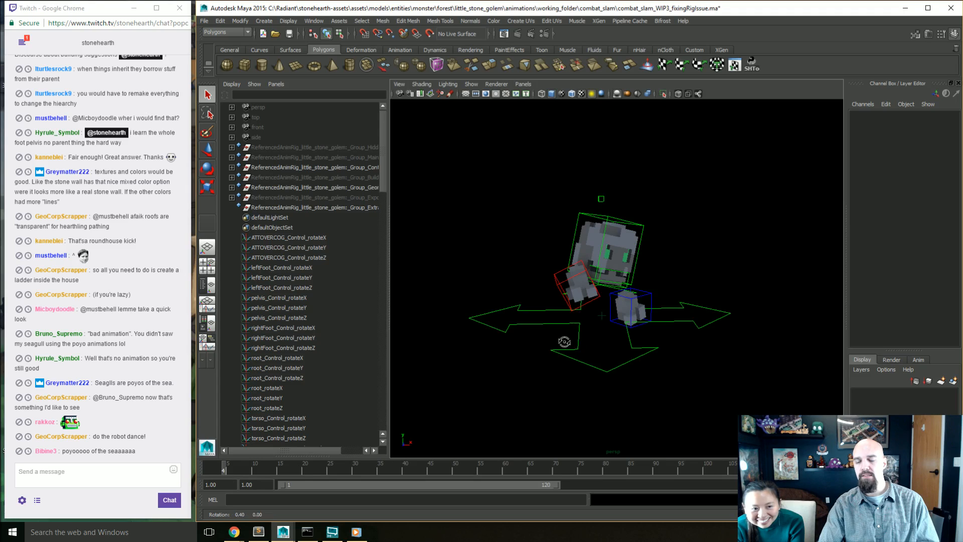
{"action": "left_click_drag", "start_coordinate": [563, 344], "coordinate": [576, 366], "text": "alt"}
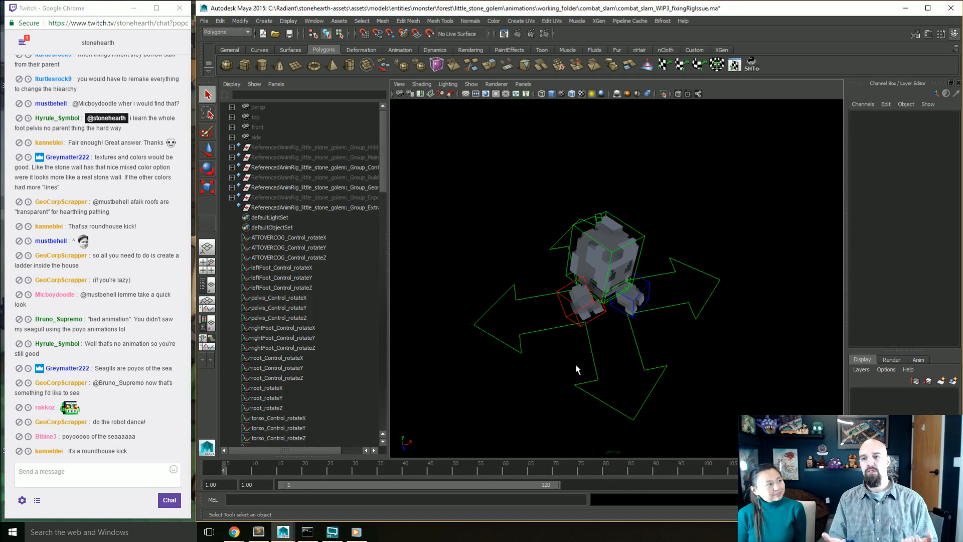
{"action": "left_click_drag", "start_coordinate": [547, 331], "coordinate": [550, 341], "text": "alt"}
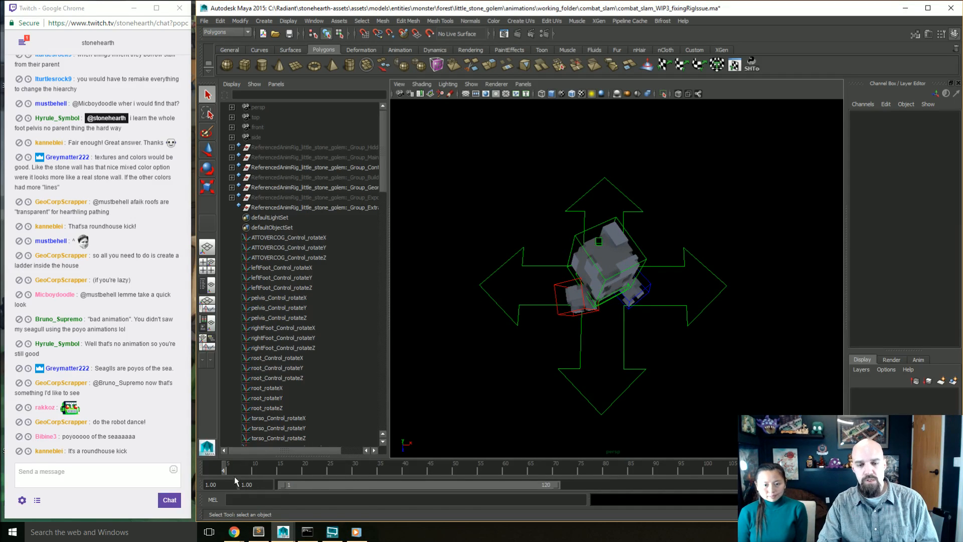
{"action": "left_click_drag", "start_coordinate": [234, 477], "coordinate": [208, 473]}
{"action": "left_click_drag", "start_coordinate": [615, 381], "coordinate": [471, 357], "text": "alt"}
{"action": "mouse_move", "coordinate": [223, 467]}
{"action": "left_mouse_down"}
{"action": "mouse_move", "coordinate": [239, 472]}
{"action": "mouse_move", "coordinate": [212, 472]}
{"action": "left_mouse_up"}
{"action": "left_click_drag", "start_coordinate": [420, 449], "coordinate": [605, 391], "text": "alt"}
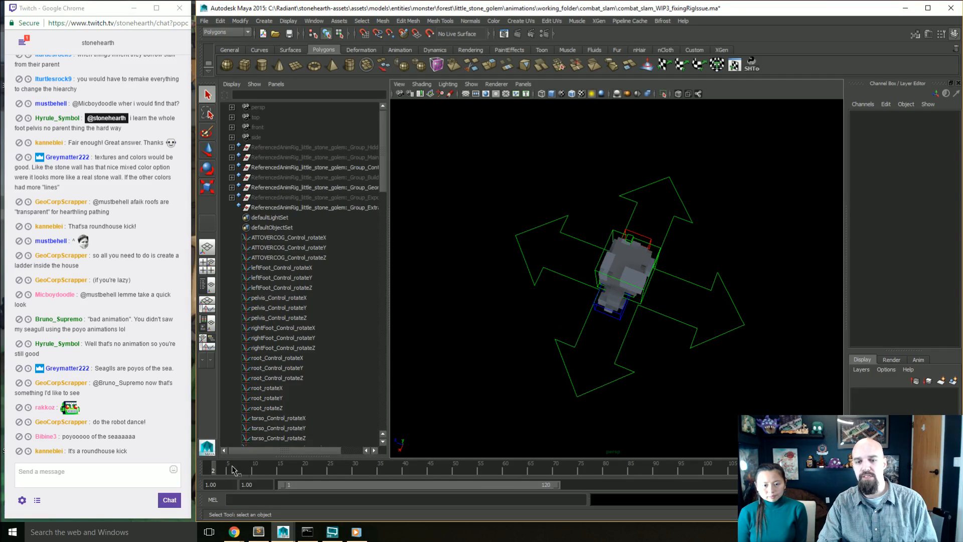
Step: Scrub the older slam from frame 2 to frame 16, examining the body's twist and flip from above and the side
{"action": "mouse_move", "coordinate": [213, 470]}
{"action": "left_mouse_down"}
{"action": "mouse_move", "coordinate": [253, 474]}
{"action": "mouse_move", "coordinate": [229, 472]}
{"action": "left_mouse_up"}
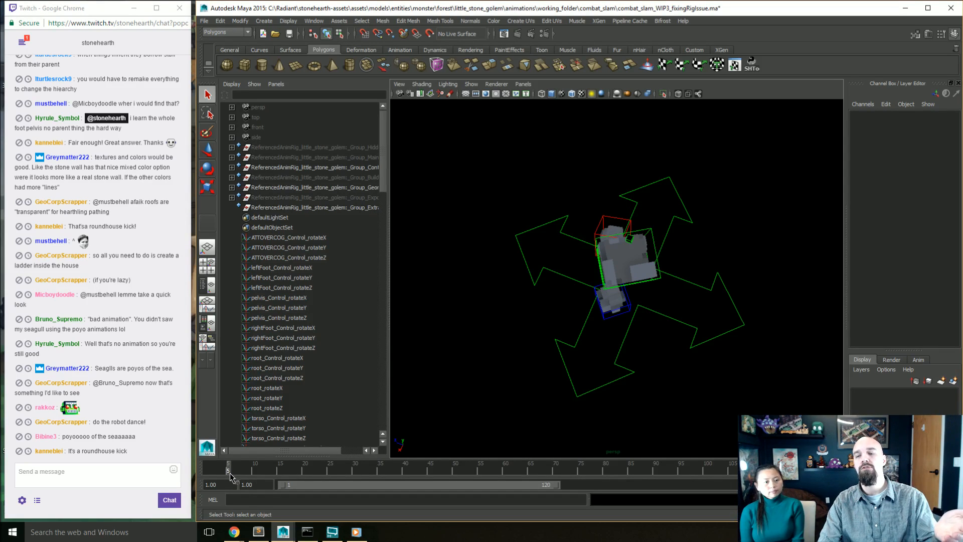
{"action": "left_click_drag", "start_coordinate": [230, 473], "coordinate": [276, 476]}
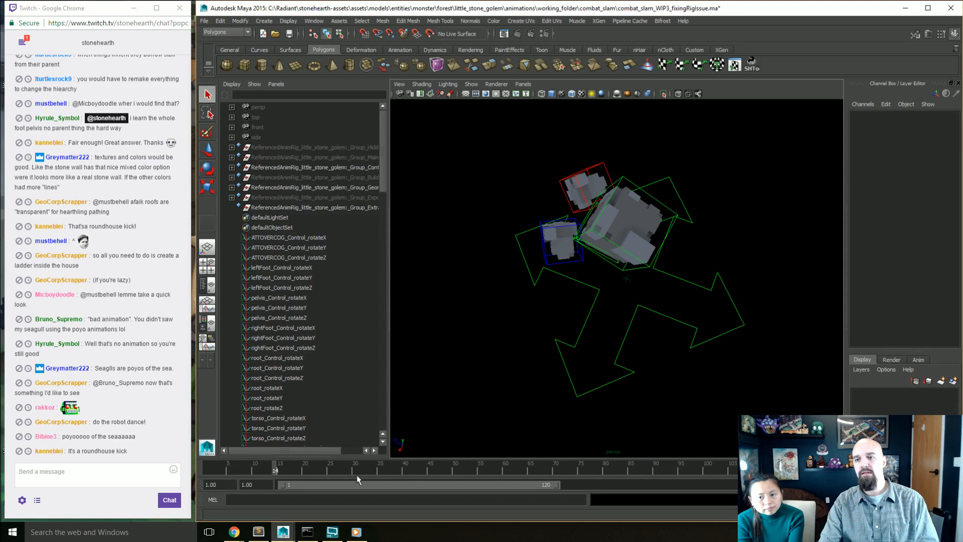
{"action": "left_click_drag", "start_coordinate": [574, 421], "coordinate": [656, 307], "text": "alt"}
{"action": "left_click_drag", "start_coordinate": [239, 472], "coordinate": [281, 474]}
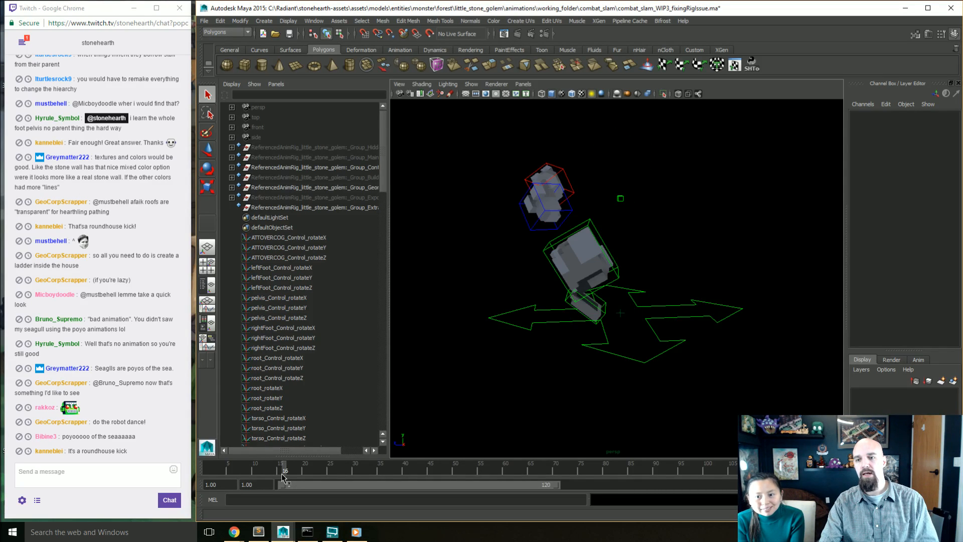
Step: Examine the inverted pose at frame 16 up close, select the torso control and scrub back to frame 1
{"action": "left_click_drag", "start_coordinate": [507, 364], "coordinate": [593, 349], "text": "alt"}
{"action": "scroll", "coordinate": [555, 348], "scroll_direction": "up", "scroll_amount": 5}
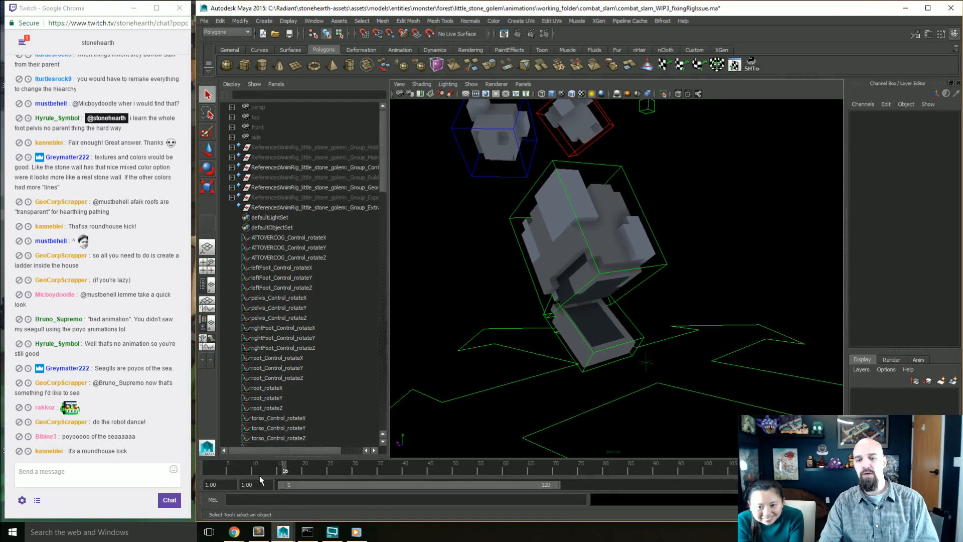
{"action": "left_click", "coordinate": [532, 321]}
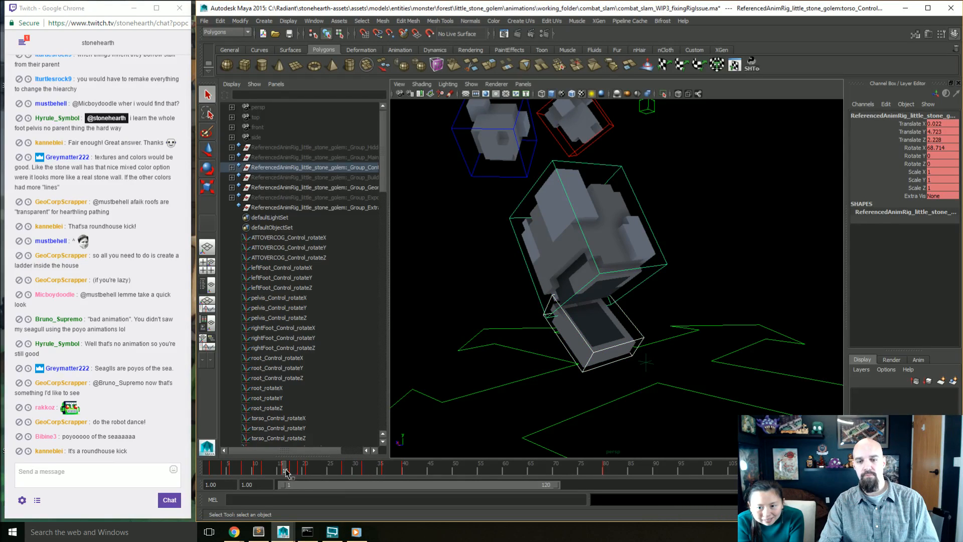
{"action": "left_click_drag", "start_coordinate": [290, 472], "coordinate": [201, 475]}
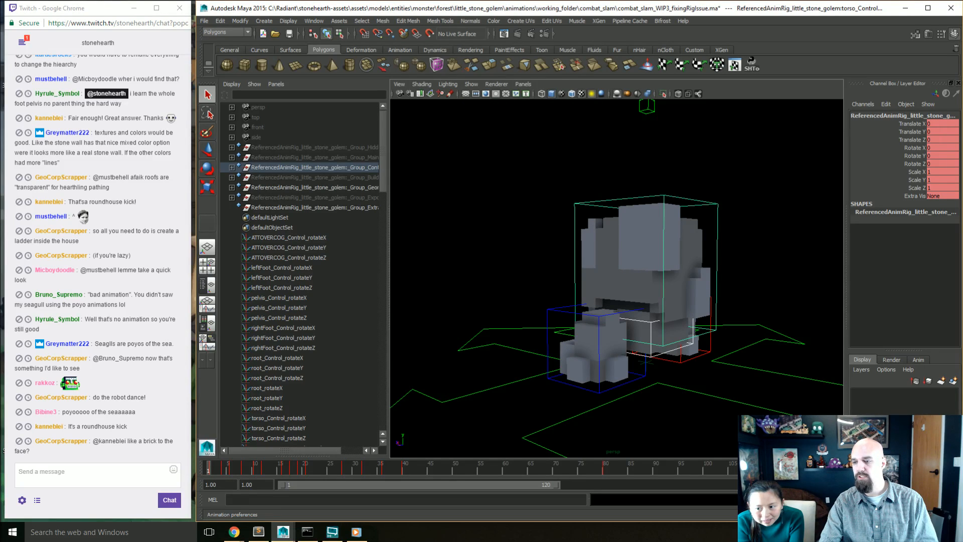
Step: Check the playback speed in the time slider preferences and leave them without saving
{"action": "left_click", "coordinate": [954, 485]}
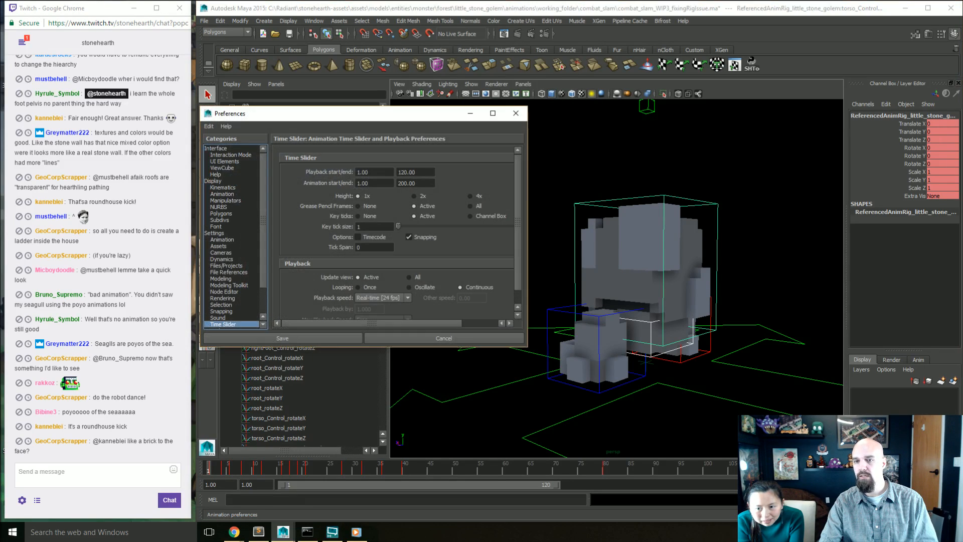
{"action": "left_click", "coordinate": [391, 299]}
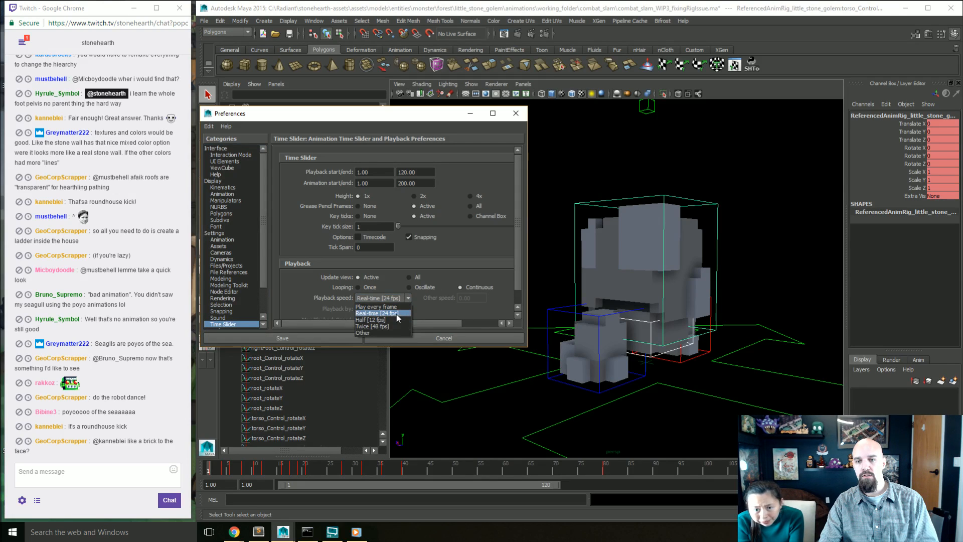
{"action": "left_click", "coordinate": [396, 313]}
{"action": "left_click", "coordinate": [444, 339]}
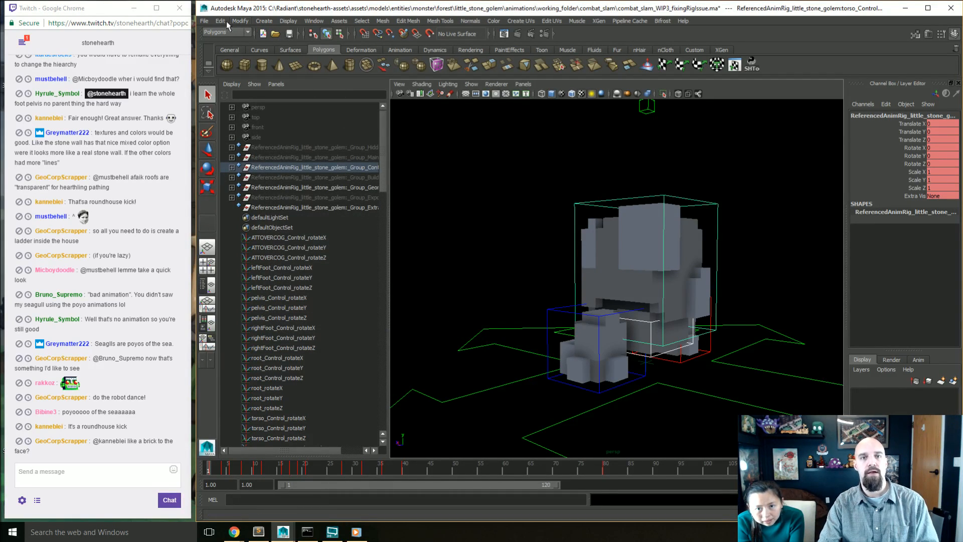
Step: Set the scene's working time unit to 30 fps and save the preferences
{"action": "left_click", "coordinate": [204, 21]}
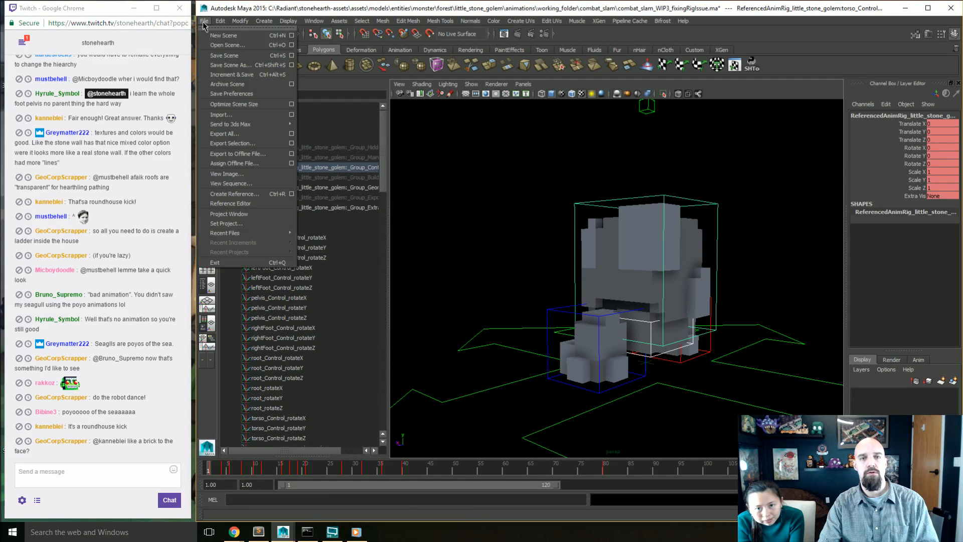
{"action": "mouse_move", "coordinate": [314, 20]}
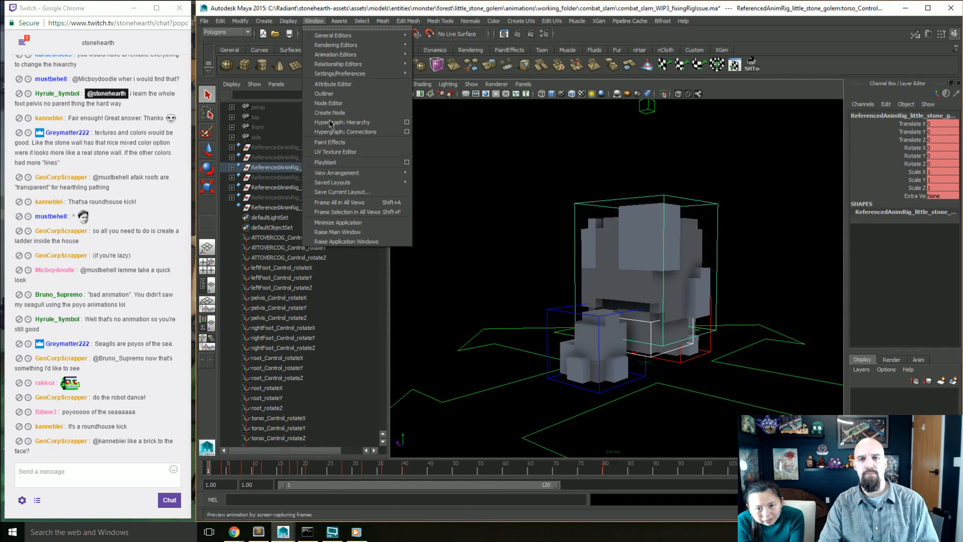
{"action": "mouse_move", "coordinate": [381, 73]}
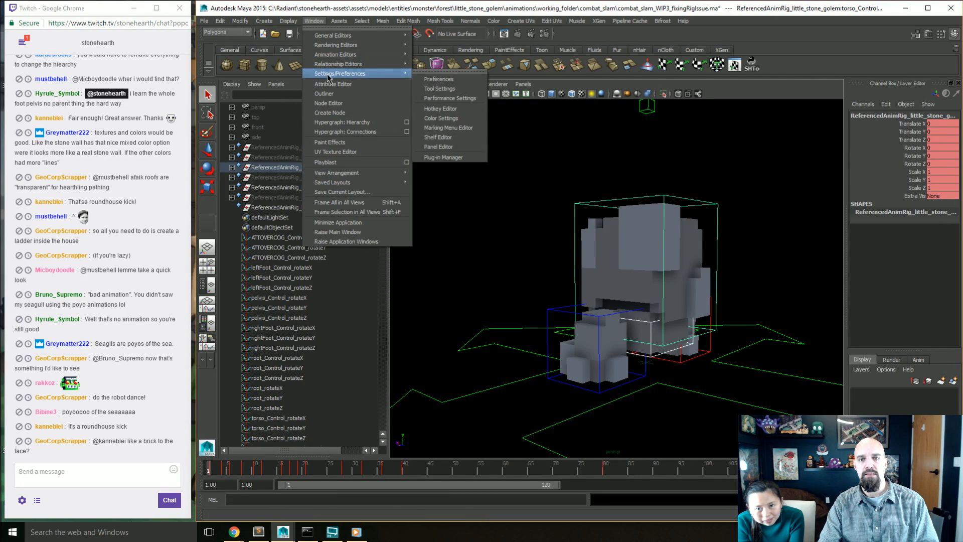
{"action": "left_click", "coordinate": [444, 81]}
{"action": "left_click", "coordinate": [215, 233]}
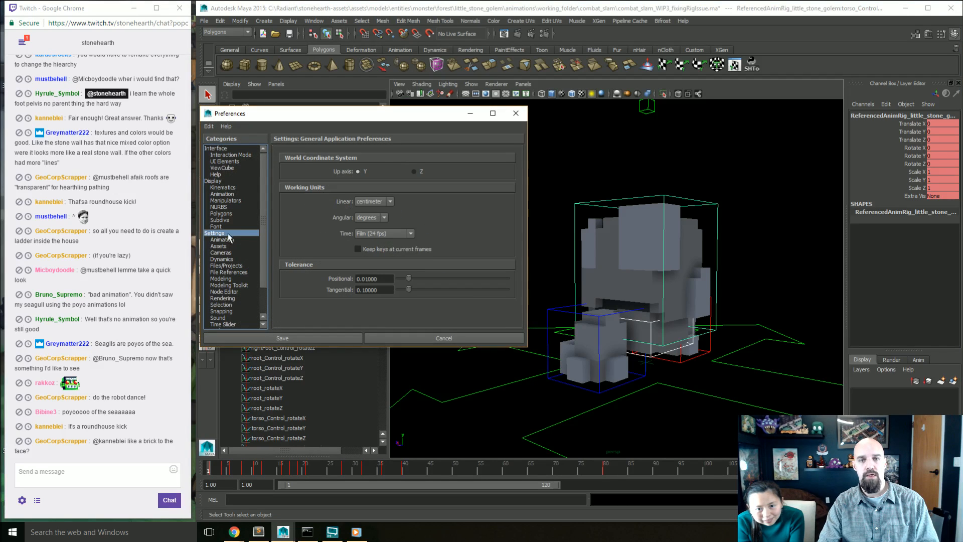
{"action": "left_click", "coordinate": [371, 234]}
{"action": "left_click", "coordinate": [373, 262]}
{"action": "left_click", "coordinate": [282, 338]}
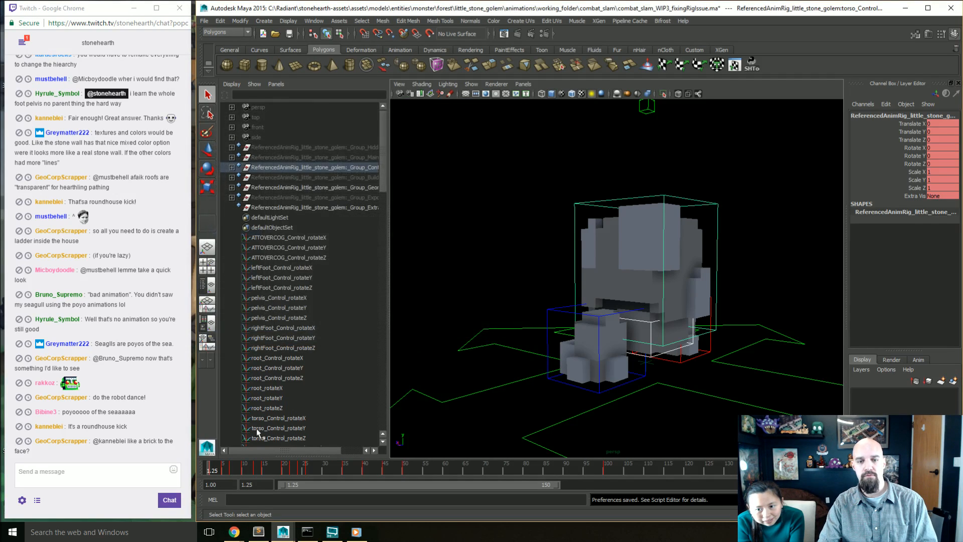
Step: Move to frame 2 and set the start of the playback range to 1
{"action": "mouse_move", "coordinate": [216, 474]}
{"action": "left_mouse_down"}
{"action": "mouse_move", "coordinate": [194, 475]}
{"action": "mouse_move", "coordinate": [211, 473]}
{"action": "left_mouse_up"}
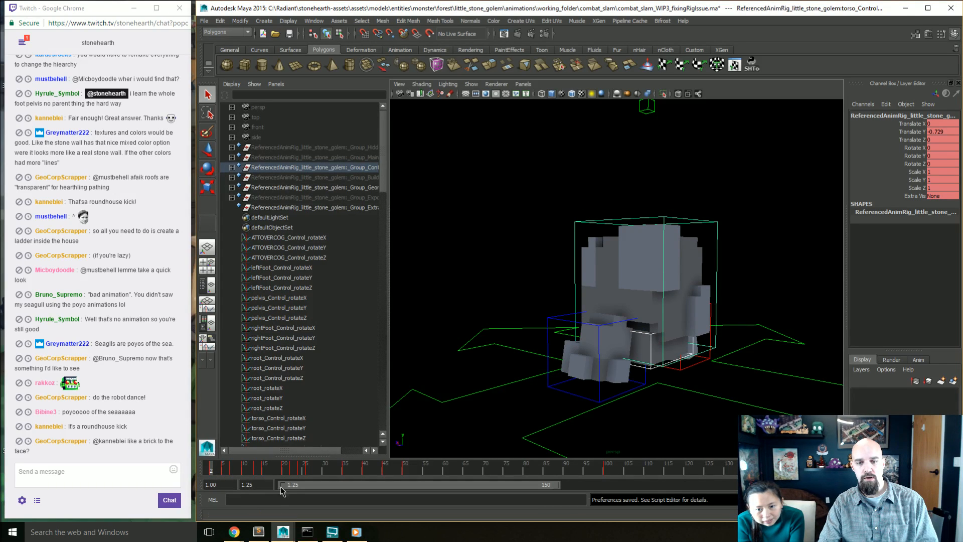
{"action": "double_click", "coordinate": [257, 484]}
{"action": "type", "text": "10"}
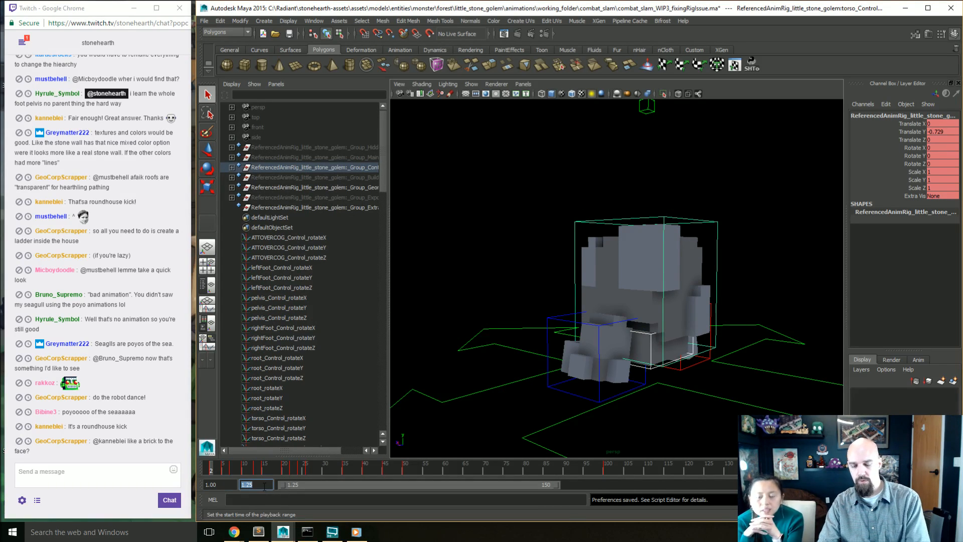
{"action": "key", "text": "BackSpace"}
{"action": "key", "text": "Return"}
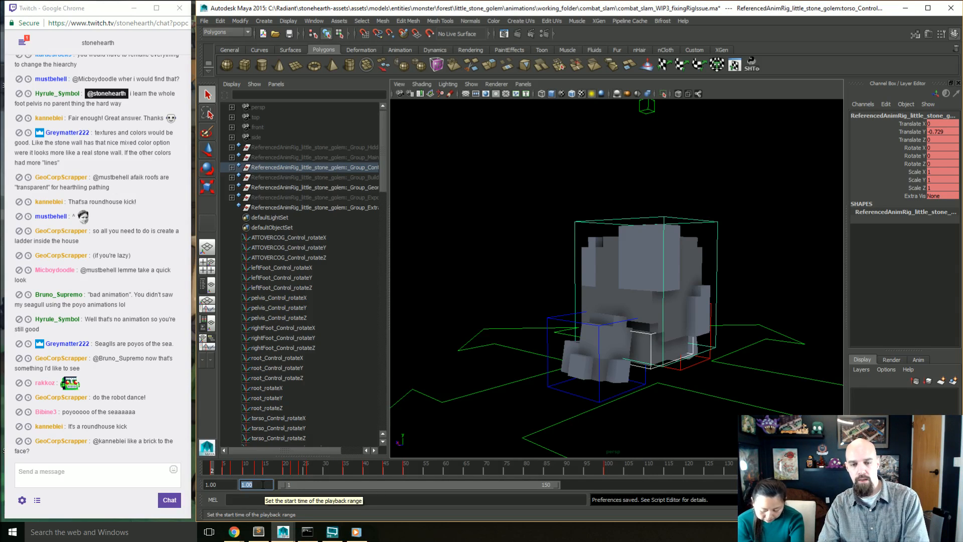
Step: Set the start of the playback range to 0 and go to frame 0
{"action": "left_click_drag", "start_coordinate": [221, 471], "coordinate": [190, 476]}
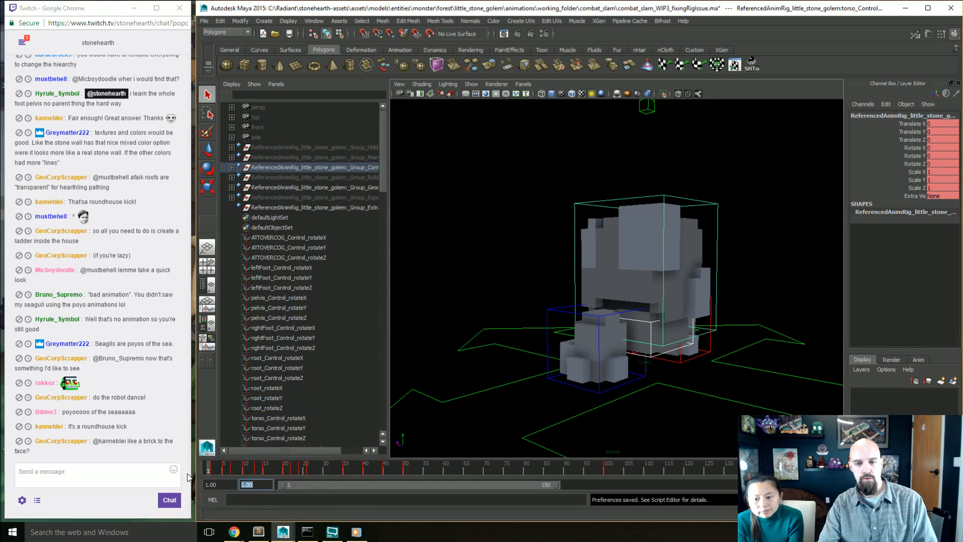
{"action": "type", "text": "0"}
{"action": "key", "text": "Return"}
{"action": "left_click", "coordinate": [208, 471]}
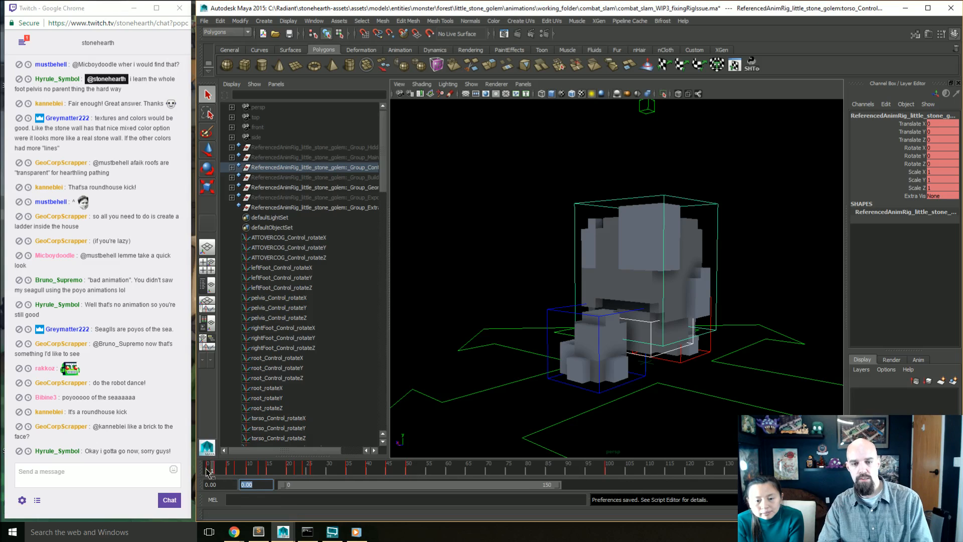
Step: Scrub the animation to frame 20 and view the inverted golem pose from farther away and another angle
{"action": "left_click_drag", "start_coordinate": [212, 473], "coordinate": [289, 474]}
{"action": "scroll", "coordinate": [588, 341], "scroll_direction": "down", "scroll_amount": 5}
{"action": "left_click_drag", "start_coordinate": [481, 339], "coordinate": [585, 353], "text": "alt"}
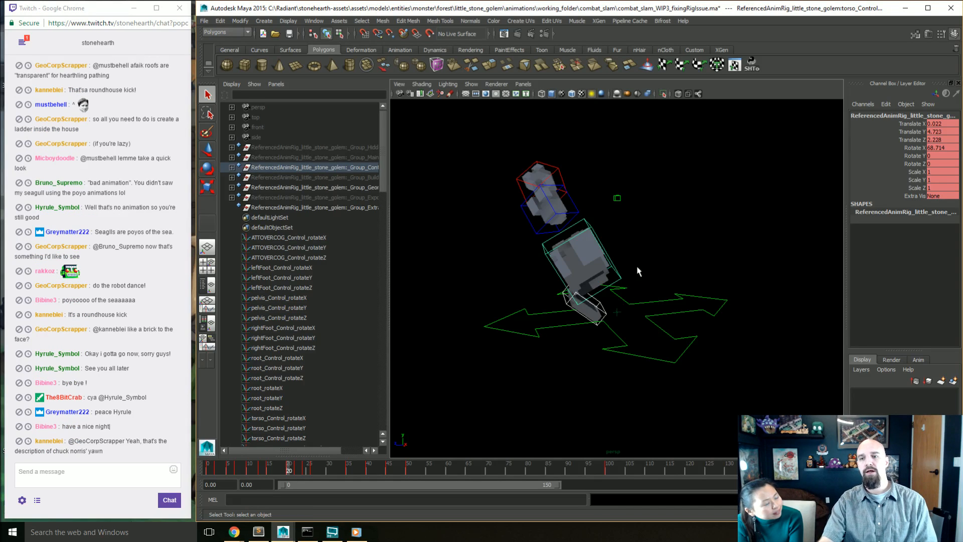
{"action": "left_click_drag", "start_coordinate": [609, 269], "coordinate": [609, 273]}
Step: Try scaling the torso control at frame 20 and undo the change
{"action": "key", "text": "r"}
{"action": "left_click_drag", "start_coordinate": [571, 245], "coordinate": [561, 228]}
{"action": "key", "text": "ctrl+z"}
{"action": "left_click_drag", "start_coordinate": [611, 318], "coordinate": [652, 311], "text": "alt"}
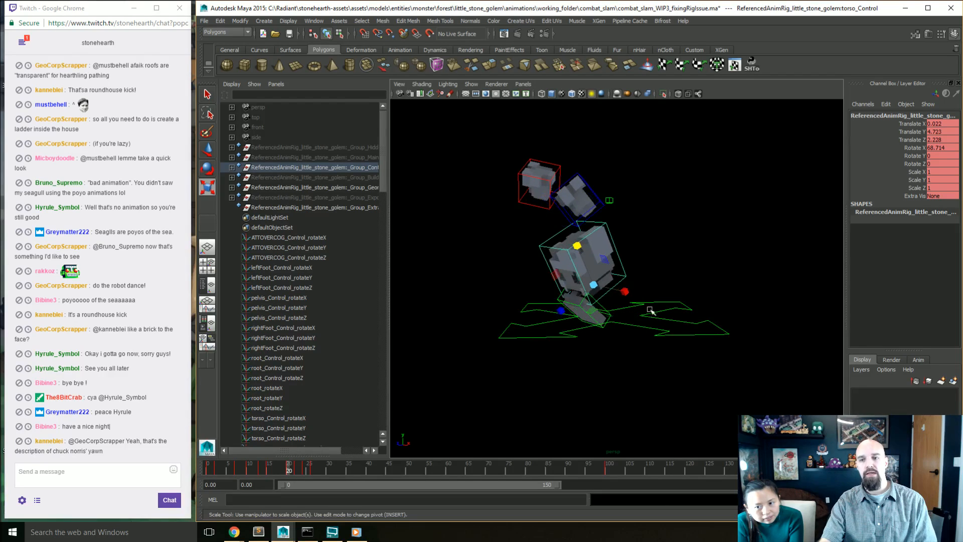
Step: Create a small polygon cube on the ground beside the upside-down golem
{"action": "left_click", "coordinate": [247, 65]}
{"action": "left_click_drag", "start_coordinate": [545, 276], "coordinate": [588, 265], "text": "alt"}
{"action": "key", "text": "w"}
{"action": "left_click_drag", "start_coordinate": [663, 297], "coordinate": [609, 321], "text": "alt"}
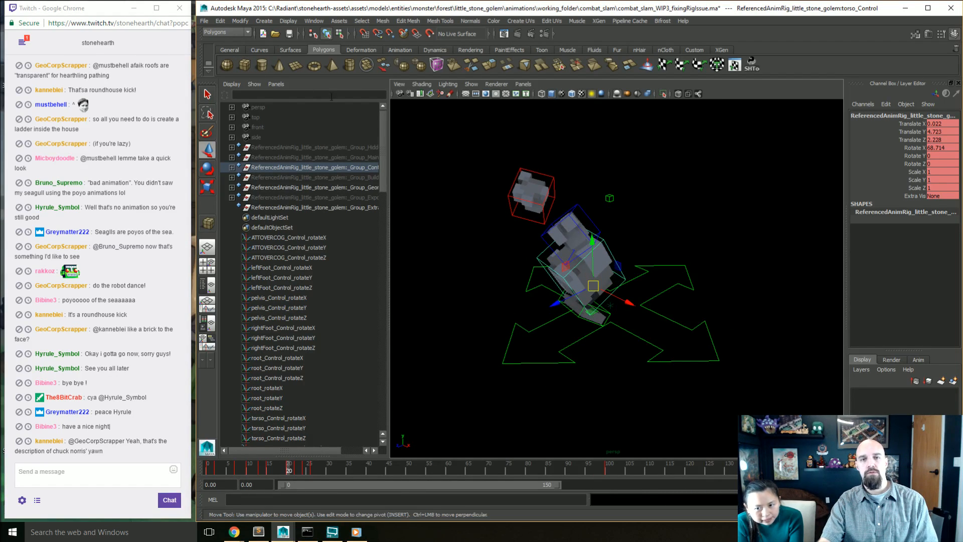
{"action": "left_click", "coordinate": [246, 64]}
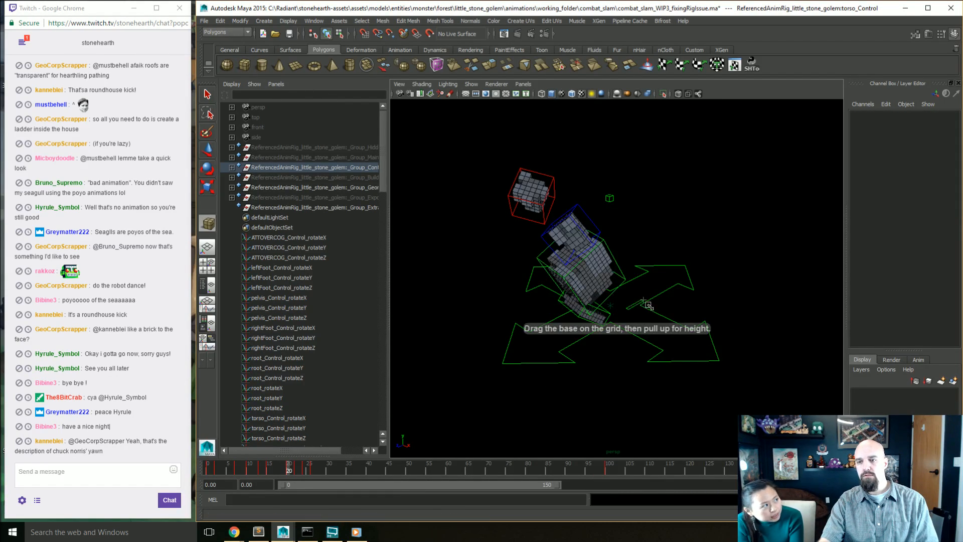
{"action": "left_click_drag", "start_coordinate": [658, 312], "coordinate": [637, 366]}
{"action": "left_click_drag", "start_coordinate": [638, 304], "coordinate": [645, 326], "text": "alt"}
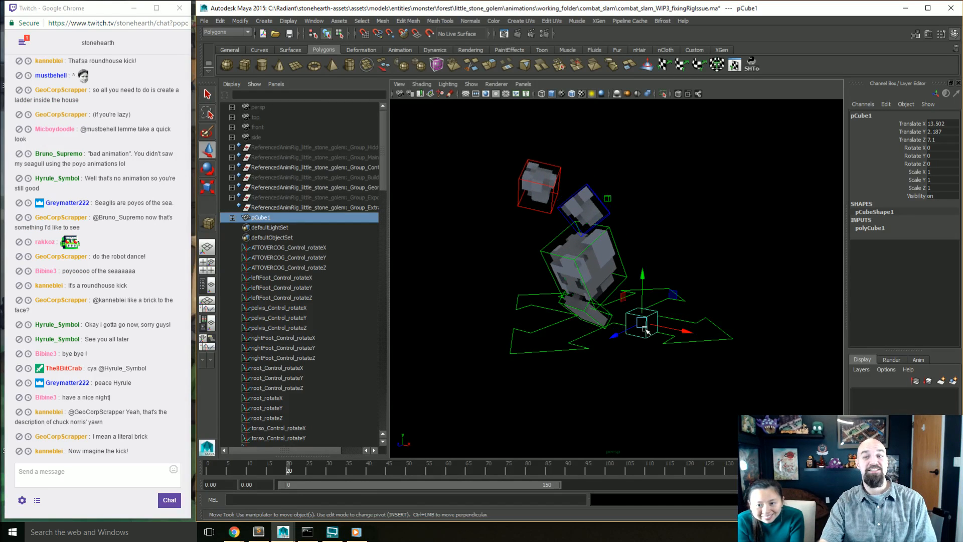
Step: Raise the cube above the ground beside the golem's torso to a Y translation of 9.412
{"action": "right_click_drag", "start_coordinate": [651, 334], "coordinate": [684, 346], "text": "alt"}
{"action": "left_click_drag", "start_coordinate": [684, 346], "coordinate": [665, 353], "text": "alt"}
{"action": "left_click_drag", "start_coordinate": [643, 292], "coordinate": [644, 227]}
{"action": "left_click_drag", "start_coordinate": [725, 412], "coordinate": [692, 388], "text": "alt"}
{"action": "left_click_drag", "start_coordinate": [646, 361], "coordinate": [655, 362], "text": "alt"}
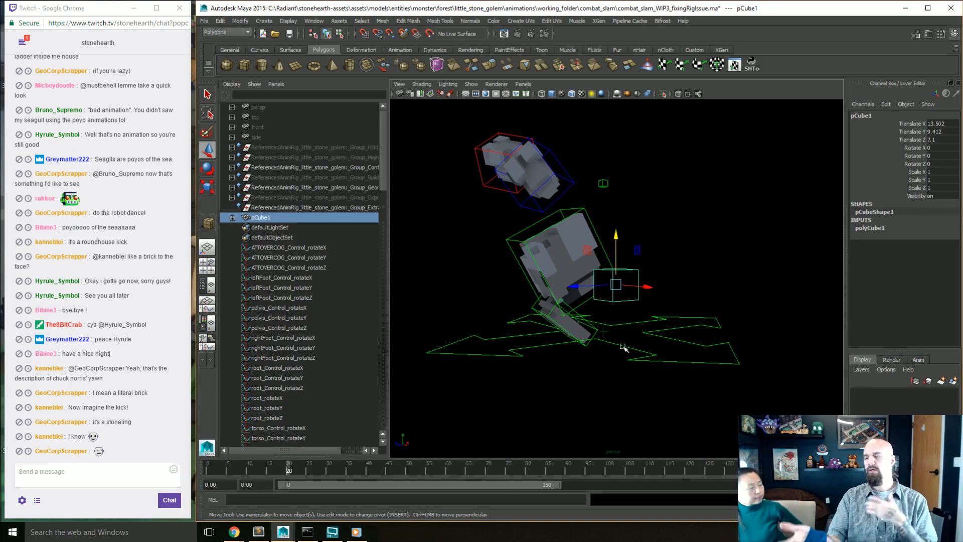
Step: Stretch the cube into a tall block with a Y scale of 2.805
{"action": "key", "text": "e"}
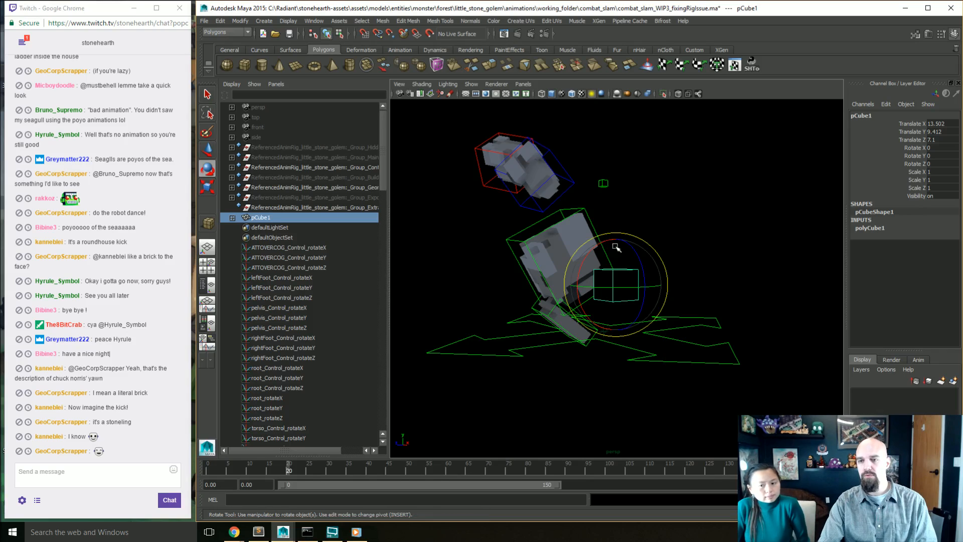
{"action": "key", "text": "r"}
{"action": "left_click_drag", "start_coordinate": [651, 315], "coordinate": [633, 306], "text": "alt"}
{"action": "left_click_drag", "start_coordinate": [597, 239], "coordinate": [611, 157]}
{"action": "left_click_drag", "start_coordinate": [609, 275], "coordinate": [575, 264], "text": "alt"}
Step: Tilt the tall block to -13.283 in X and position it beside the golem at Y 5.537 and Z 10.618
{"action": "key", "text": "w"}
{"action": "key", "text": "e"}
{"action": "left_click_drag", "start_coordinate": [584, 337], "coordinate": [615, 321], "text": "alt"}
{"action": "key", "text": "w"}
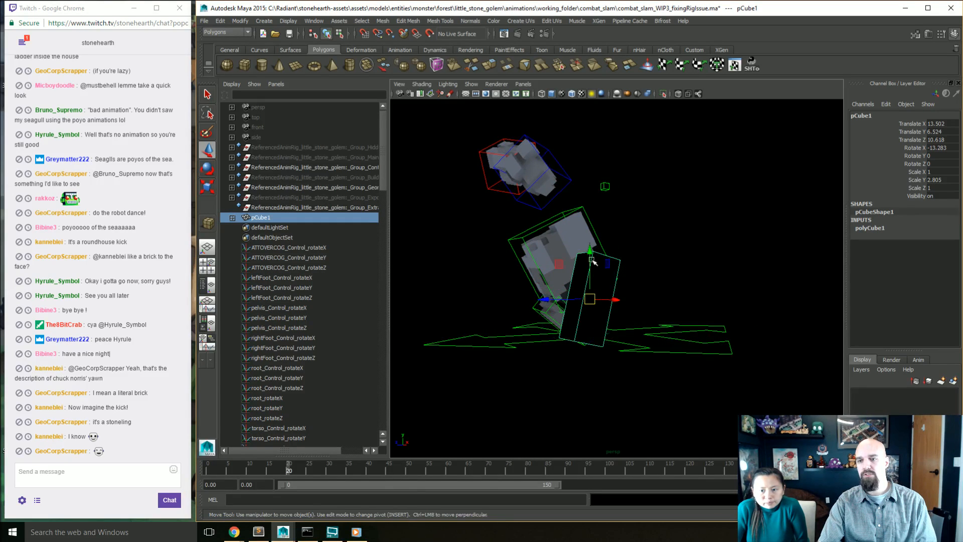
{"action": "left_click_drag", "start_coordinate": [593, 262], "coordinate": [638, 262]}
{"action": "left_click_drag", "start_coordinate": [638, 303], "coordinate": [646, 259], "text": "alt"}
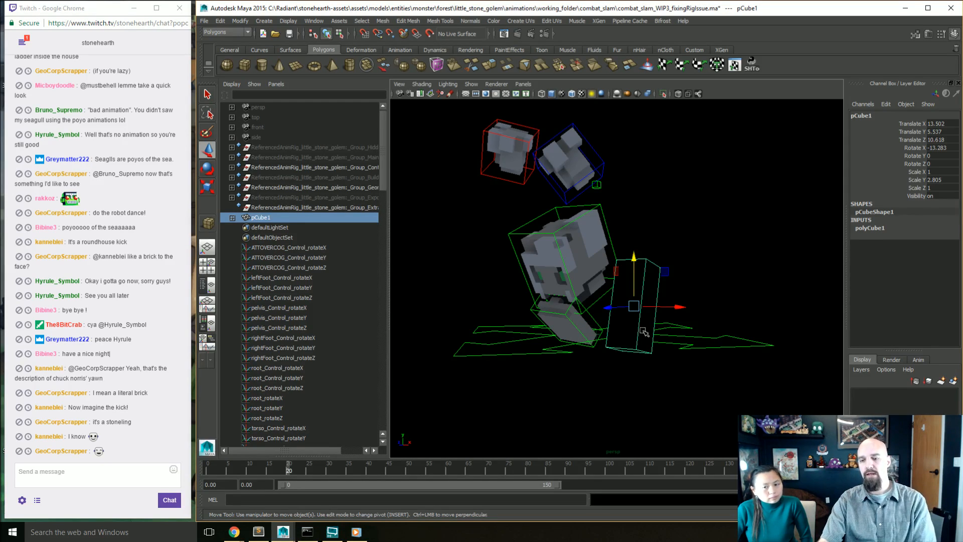
Step: Delete the tall block beside the golem
{"action": "key", "text": "Delete"}
{"action": "left_click_drag", "start_coordinate": [582, 345], "coordinate": [570, 342], "text": "alt"}
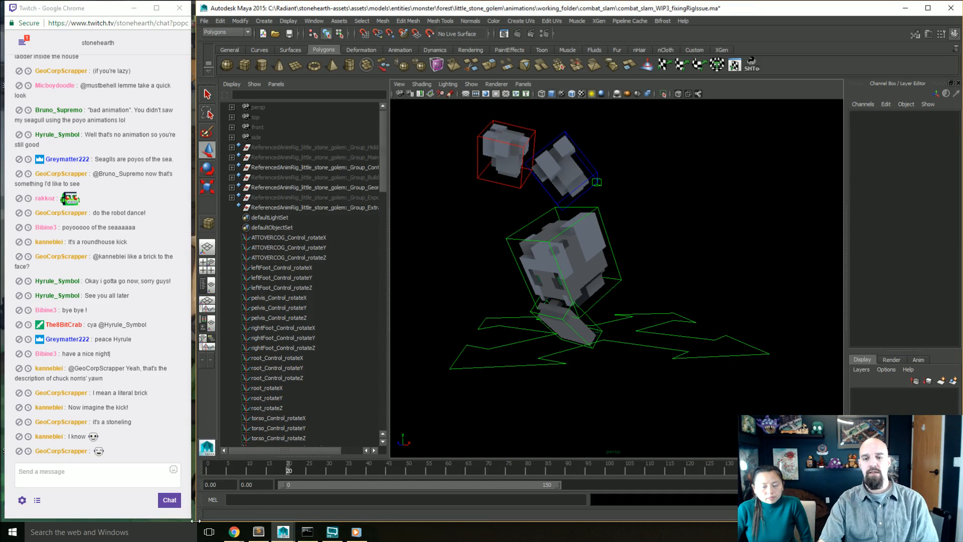
Step: Return to frame 0, select all the golem's controls to show their keys, and set the end of the playback range to 100
{"action": "left_click_drag", "start_coordinate": [294, 467], "coordinate": [207, 471]}
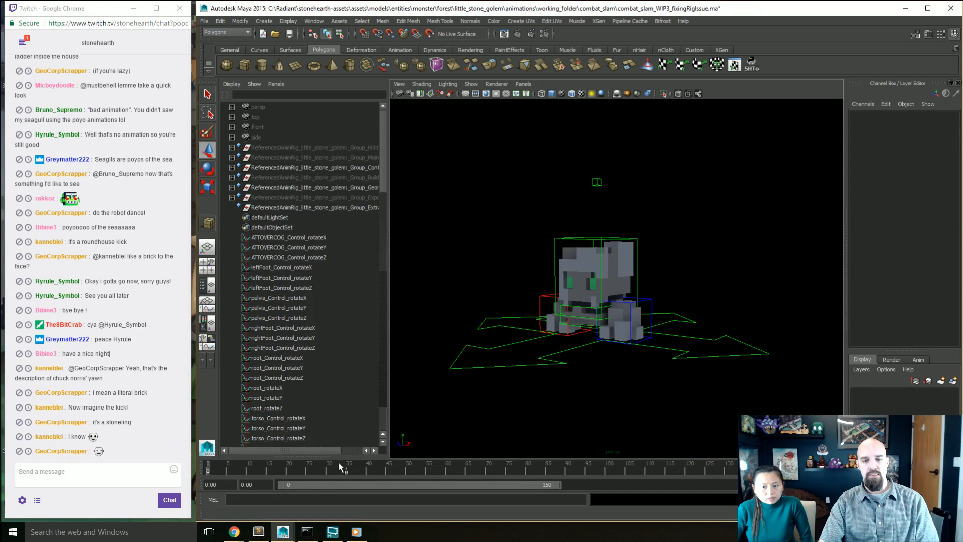
{"action": "left_click_drag", "start_coordinate": [736, 205], "coordinate": [492, 374]}
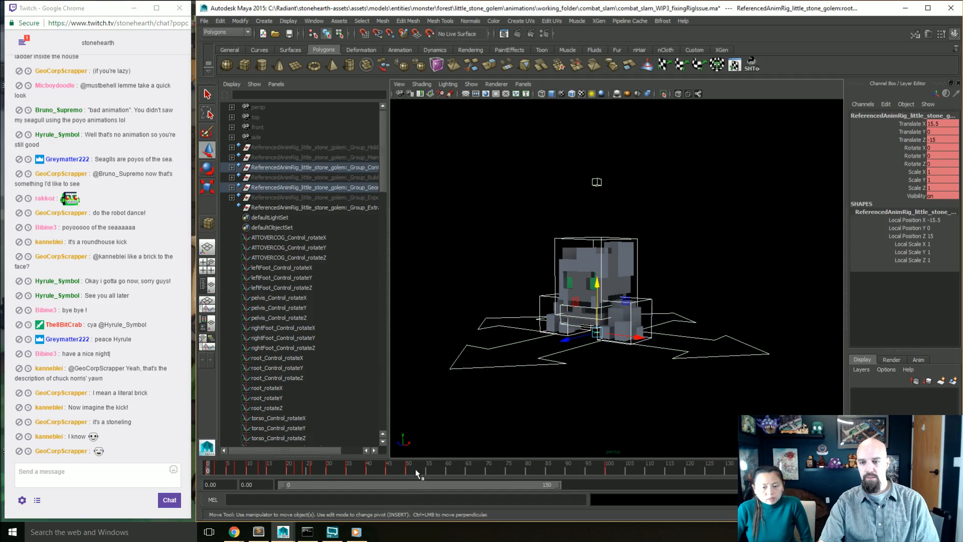
{"action": "mouse_move", "coordinate": [610, 470]}
{"action": "left_mouse_down"}
{"action": "mouse_move", "coordinate": [621, 470]}
{"action": "mouse_move", "coordinate": [583, 470]}
{"action": "mouse_move", "coordinate": [610, 469]}
{"action": "left_mouse_up"}
{"action": "left_click_drag", "start_coordinate": [765, 484], "coordinate": [695, 494]}
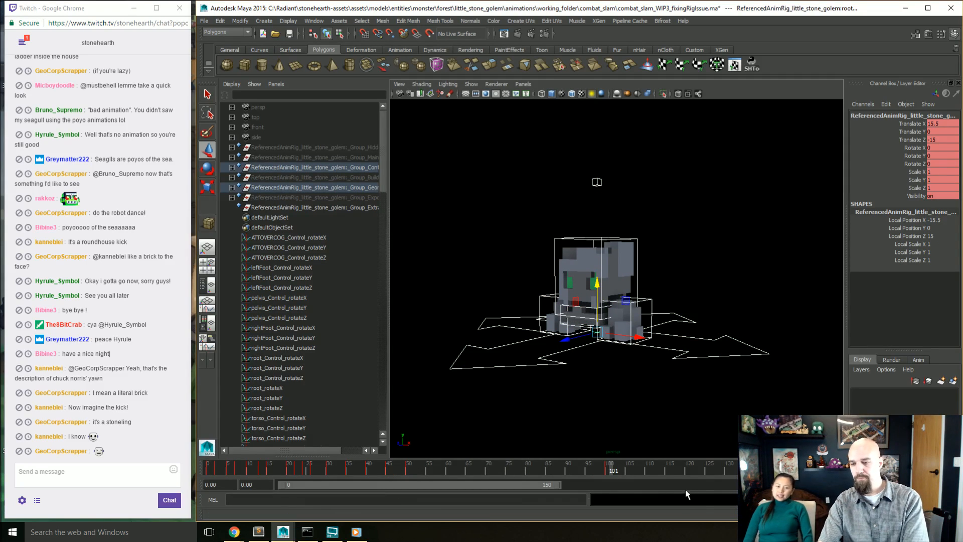
{"action": "type", "text": "100"}
{"action": "key", "text": "Return"}
Step: Clear the control selection and play the slam animation
{"action": "left_click", "coordinate": [672, 401]}
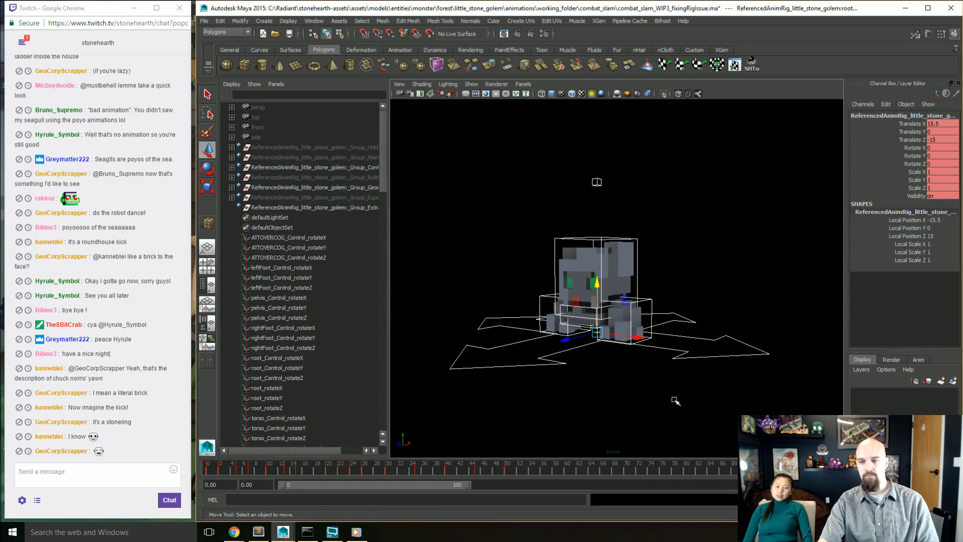
{"action": "key", "text": "alt+v"}
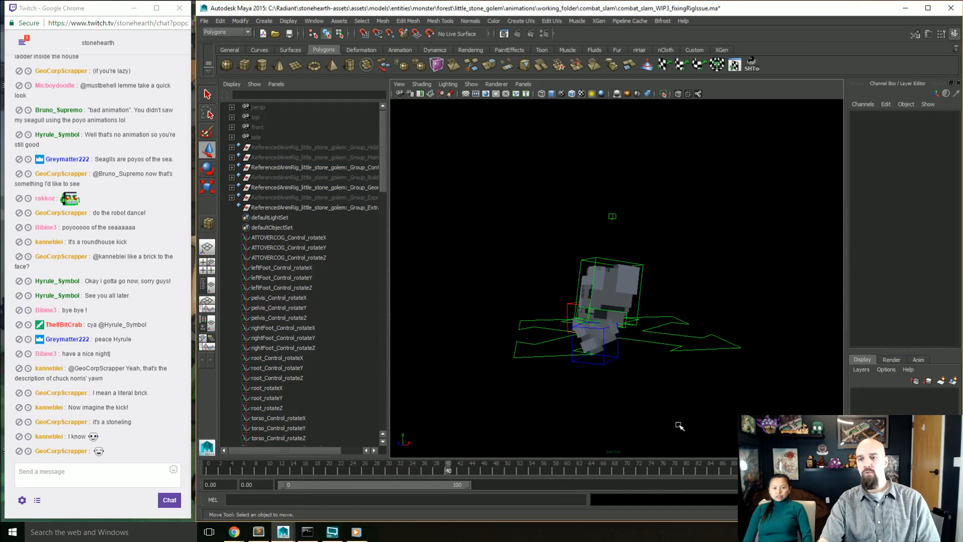
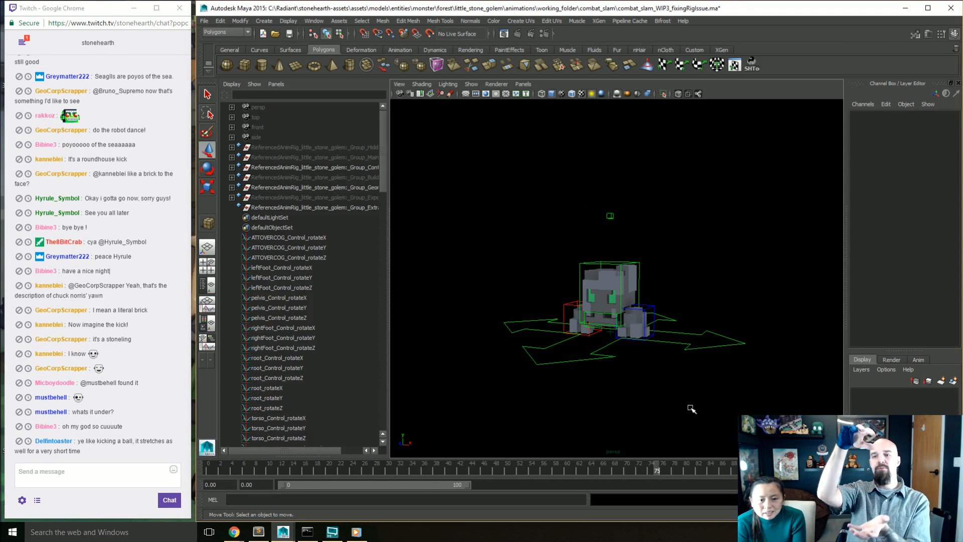
Step: Stop the playback and undo the recent changes to bring back the deleted tall block beside the golem
{"action": "key", "text": "alt+v"}
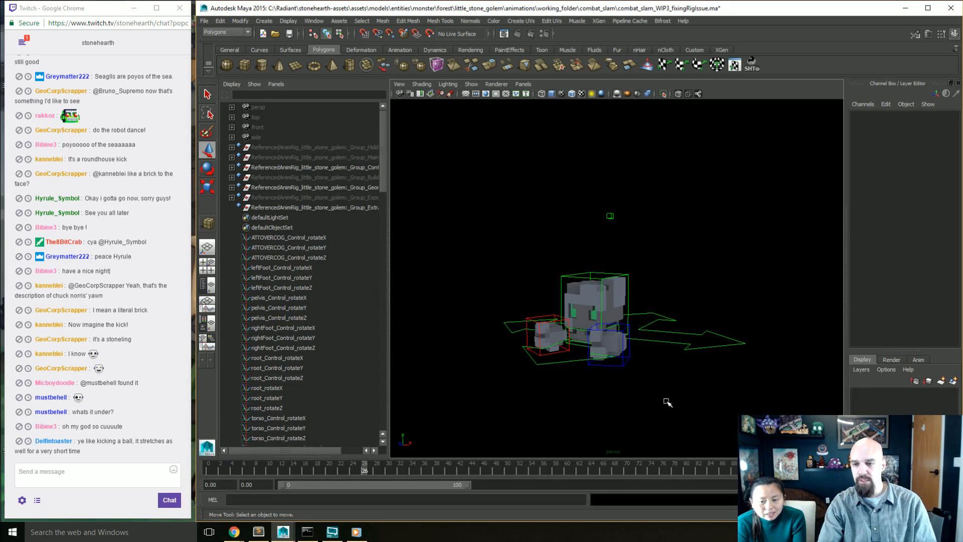
{"action": "key", "text": "ctrl+z"}
{"action": "key", "text": "ctrl+z"}
{"action": "key", "text": "ctrl+z"}
{"action": "key", "text": "ctrl+z"}
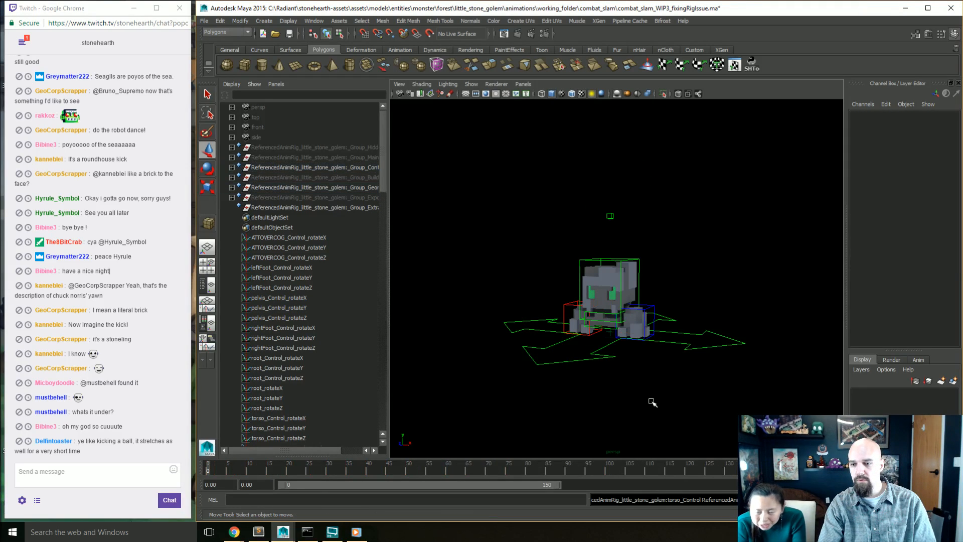
{"action": "left_click_drag", "start_coordinate": [653, 403], "coordinate": [641, 394], "text": "alt"}
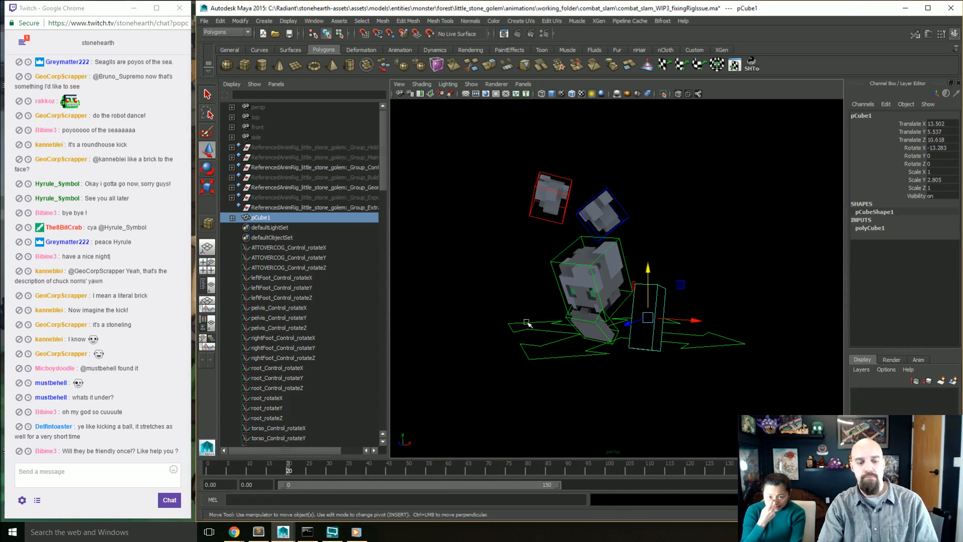
Step: Switch the perspective view's background to grey so the golem and the tall block stand out
{"action": "key", "text": "alt+b"}
{"action": "right_click_drag", "start_coordinate": [609, 359], "coordinate": [663, 387], "text": "alt"}
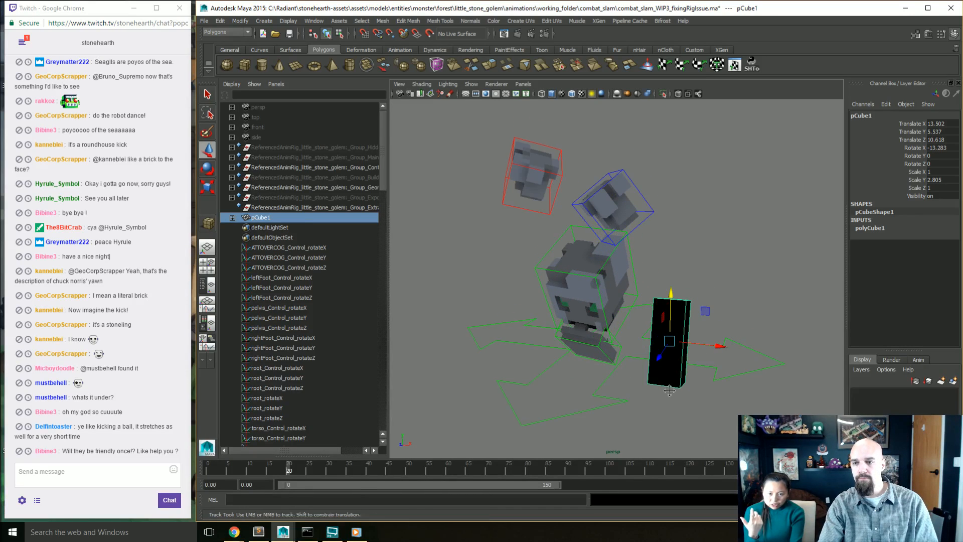
{"action": "middle_click_drag", "start_coordinate": [662, 391], "coordinate": [662, 359], "text": "alt"}
{"action": "left_click_drag", "start_coordinate": [659, 313], "coordinate": [613, 300], "text": "alt"}
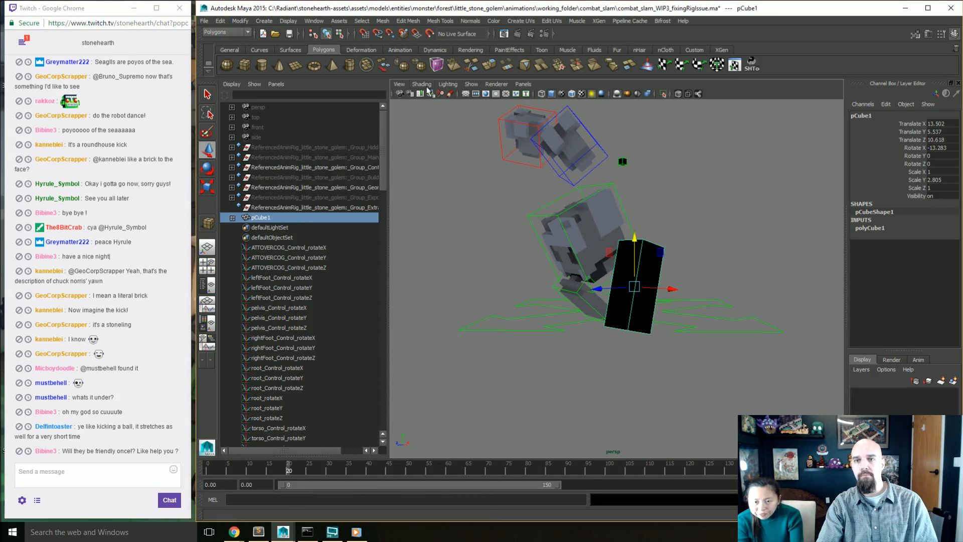
Step: Create a polygon plane under the golem as a ground surface and scale it uniformly to 2.564
{"action": "left_click", "coordinate": [295, 66]}
{"action": "left_click_drag", "start_coordinate": [464, 251], "coordinate": [830, 280], "text": "alt"}
{"action": "key", "text": "r"}
{"action": "left_click", "coordinate": [296, 66]}
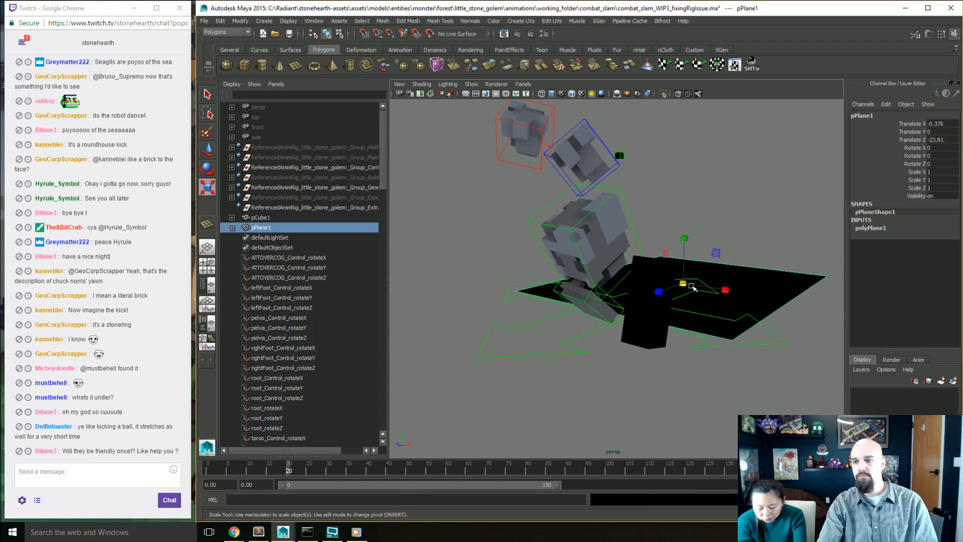
{"action": "left_click_drag", "start_coordinate": [682, 283], "coordinate": [771, 311]}
Step: Move the ground plane under the golem and the block, to X 3.613 and Z -0.391
{"action": "key", "text": "w"}
{"action": "left_click_drag", "start_coordinate": [690, 300], "coordinate": [697, 328], "text": "alt"}
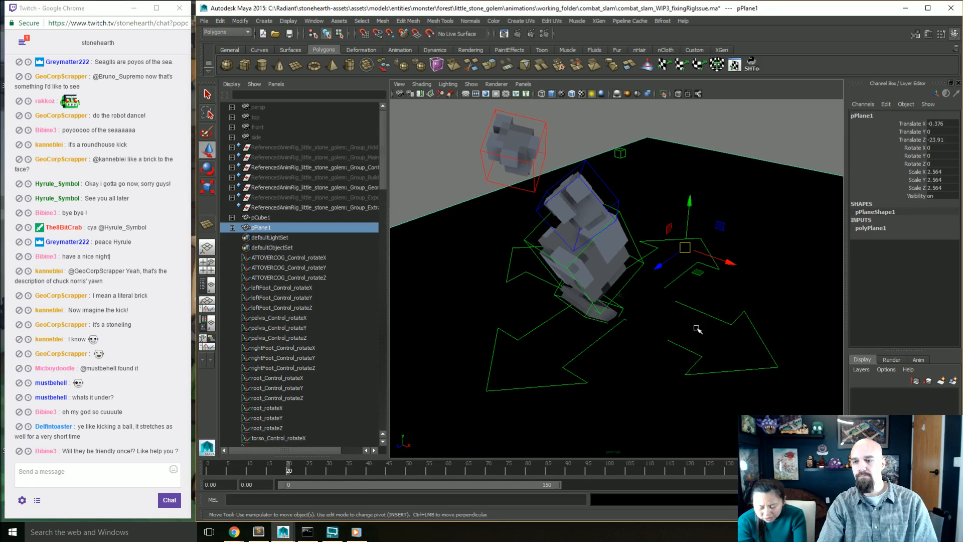
{"action": "left_click_drag", "start_coordinate": [695, 274], "coordinate": [643, 335]}
{"action": "left_click_drag", "start_coordinate": [680, 383], "coordinate": [713, 331], "text": "alt"}
Step: Open the Hypershade in a larger window and create a new Lambert material
{"action": "left_click", "coordinate": [683, 269]}
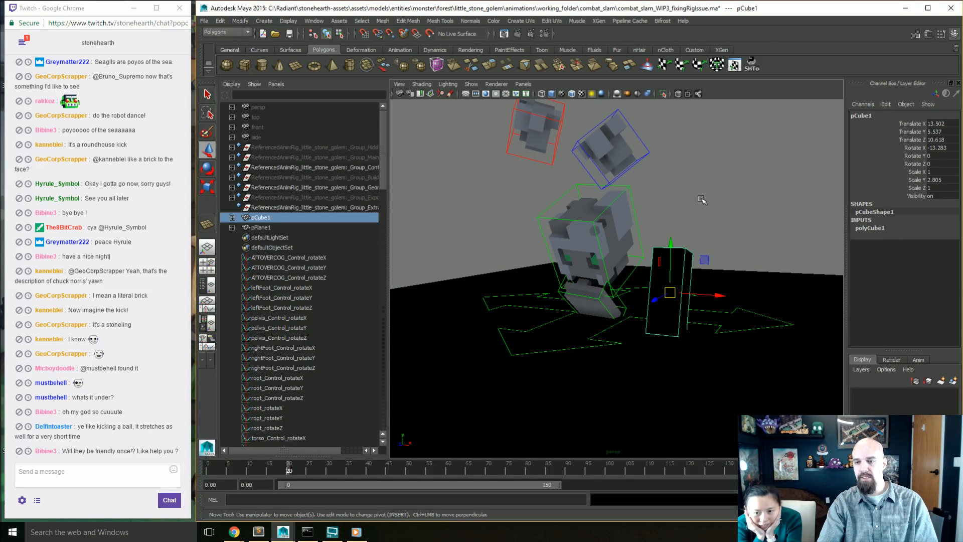
{"action": "left_click_drag", "start_coordinate": [702, 200], "coordinate": [689, 217], "text": "alt"}
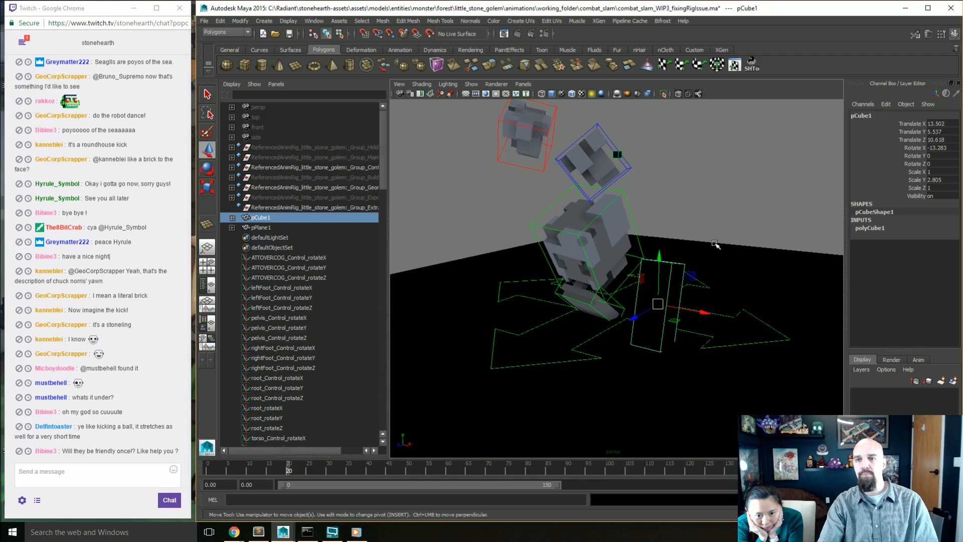
{"action": "left_click", "coordinate": [314, 20]}
{"action": "mouse_move", "coordinate": [373, 48]}
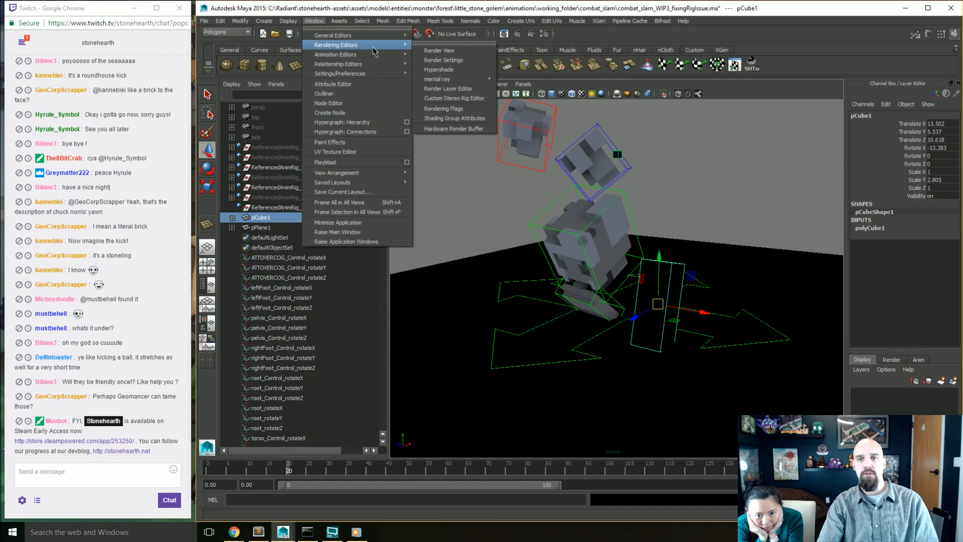
{"action": "left_click", "coordinate": [451, 71]}
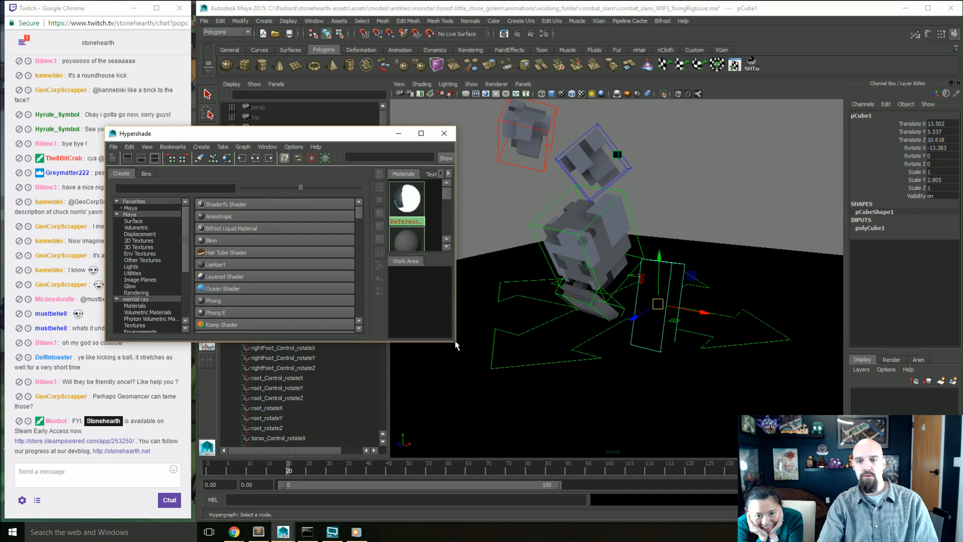
{"action": "left_click_drag", "start_coordinate": [457, 346], "coordinate": [588, 388]}
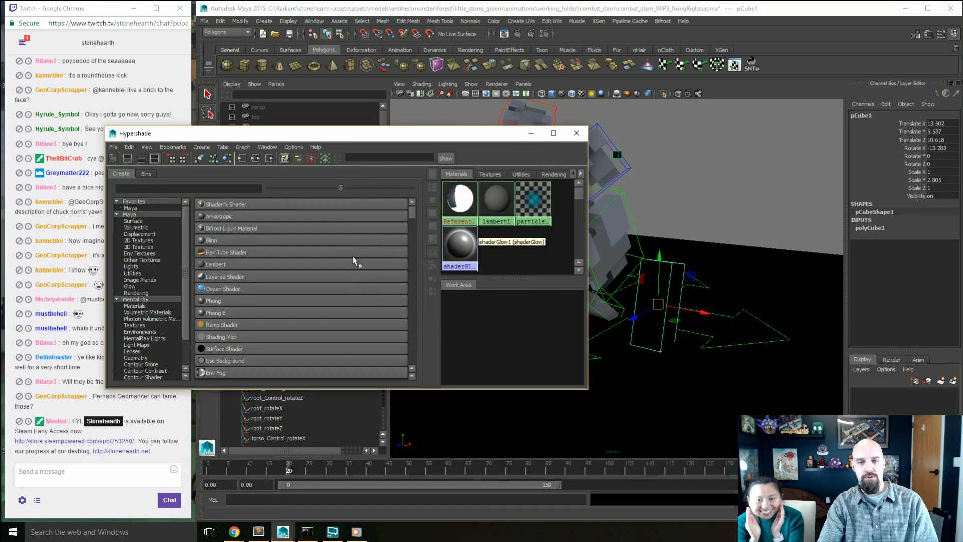
{"action": "left_click", "coordinate": [221, 265]}
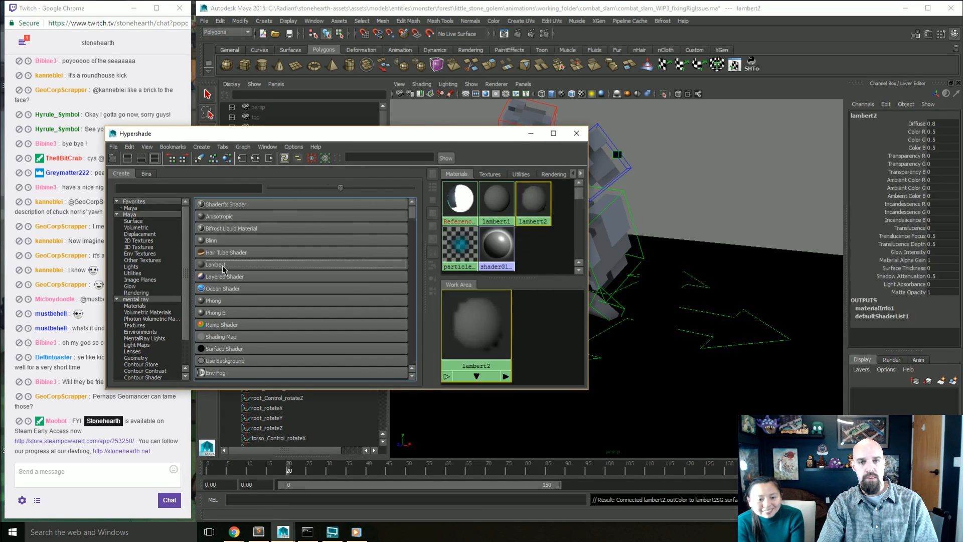
{"action": "left_click", "coordinate": [505, 252]}
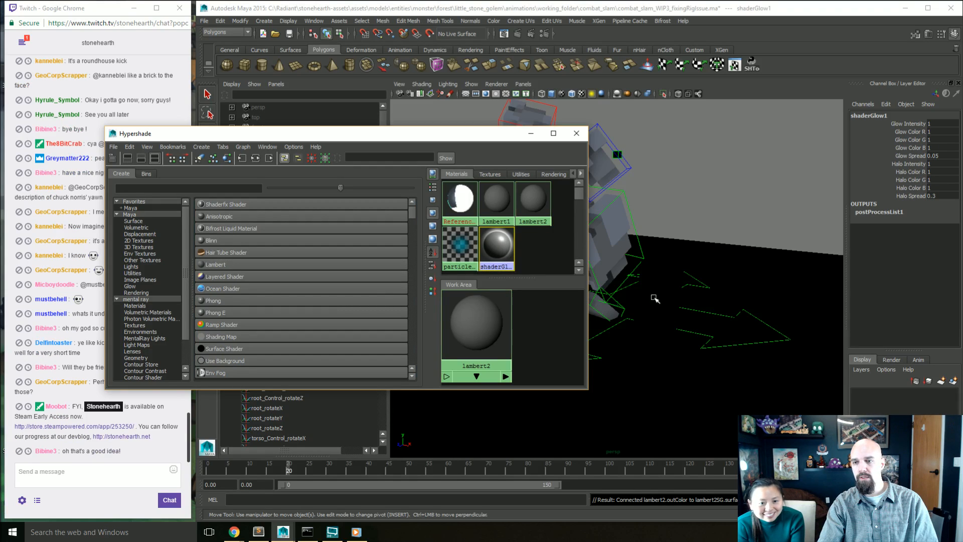
{"action": "mouse_move", "coordinate": [506, 343]}
{"action": "left_mouse_down"}
{"action": "mouse_move", "coordinate": [683, 310]}
{"action": "mouse_move", "coordinate": [524, 336]}
{"action": "left_mouse_up"}
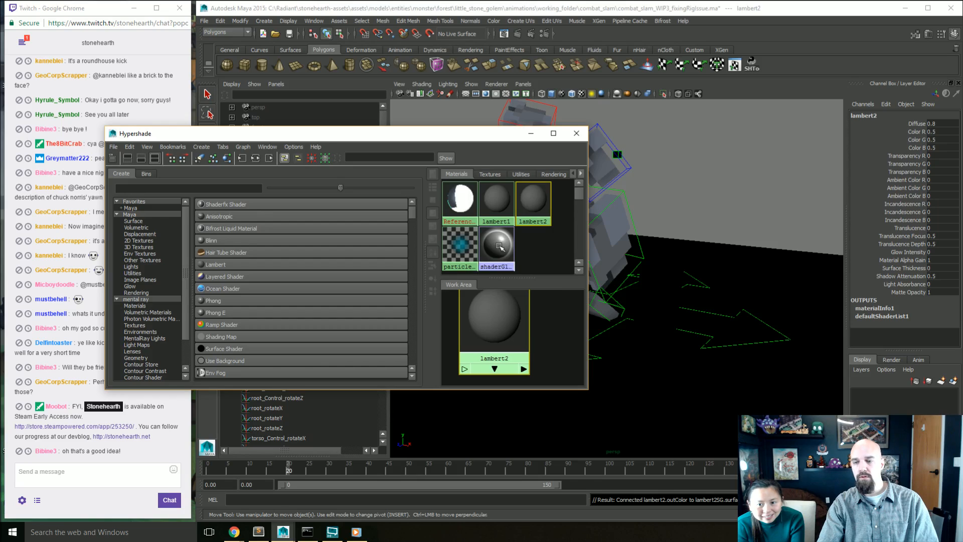
{"action": "left_click", "coordinate": [744, 293]}
{"action": "left_click", "coordinate": [755, 276]}
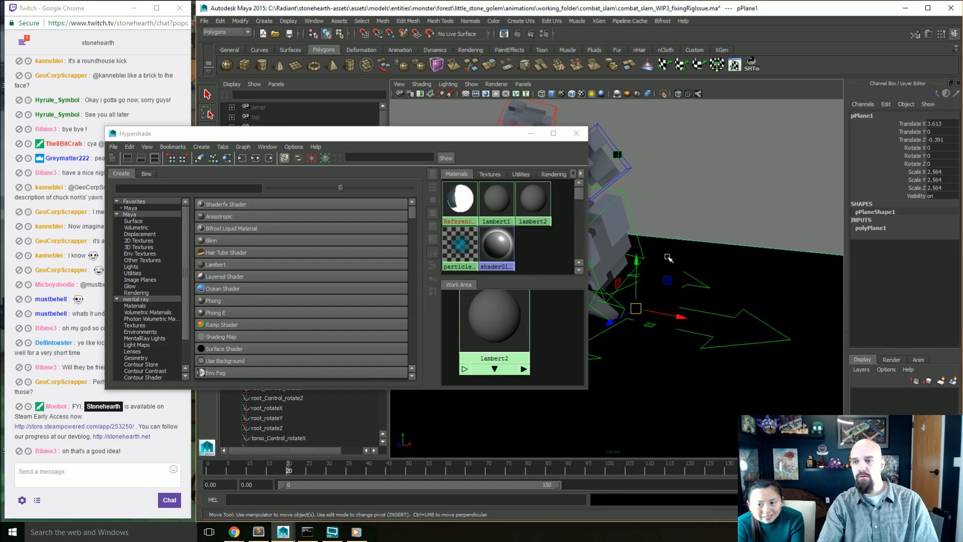
{"action": "mouse_move", "coordinate": [504, 244]}
{"action": "right_mouse_down"}
{"action": "mouse_move", "coordinate": [506, 326]}
{"action": "mouse_move", "coordinate": [501, 243]}
{"action": "right_mouse_up"}
{"action": "right_click", "coordinate": [502, 245]}
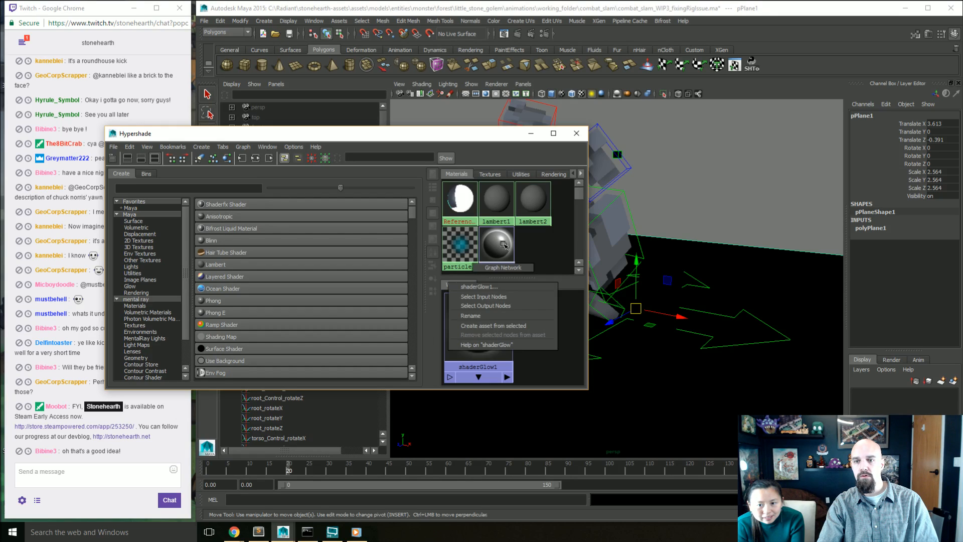
{"action": "left_click", "coordinate": [502, 246]}
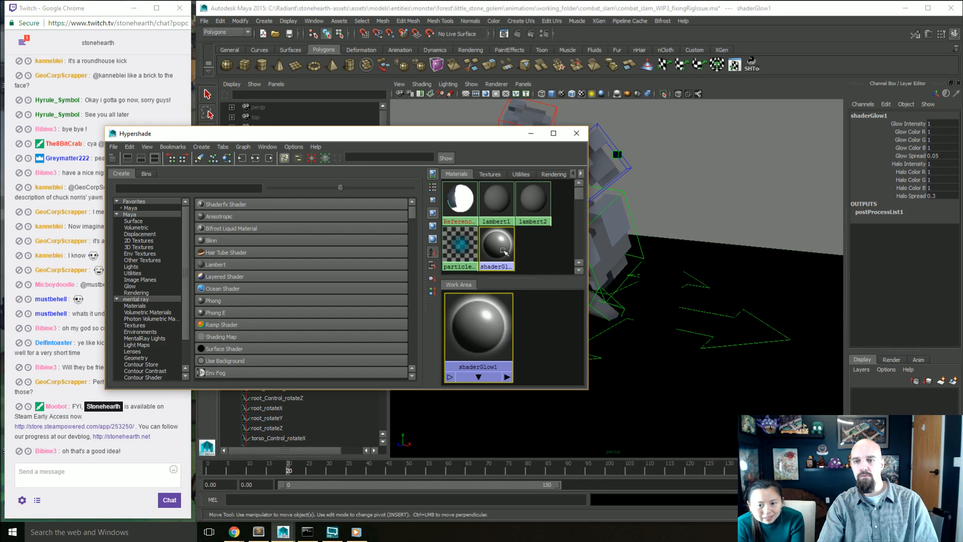
{"action": "right_click", "coordinate": [500, 247]}
Step: Assign the new lambert2 material to the ground plane
{"action": "left_click", "coordinate": [533, 202]}
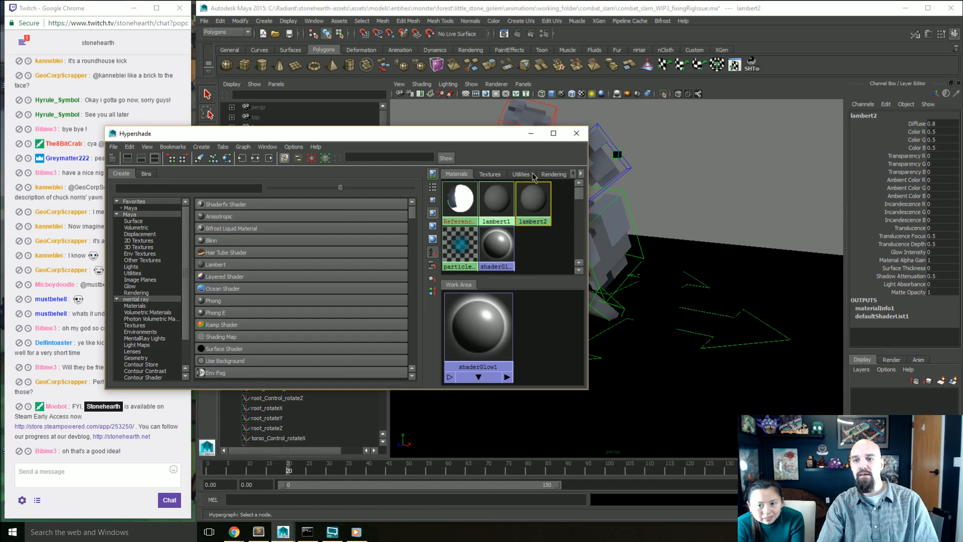
{"action": "left_click_drag", "start_coordinate": [761, 258], "coordinate": [777, 276]}
{"action": "left_click_drag", "start_coordinate": [749, 239], "coordinate": [734, 256]}
{"action": "right_click", "coordinate": [546, 208]}
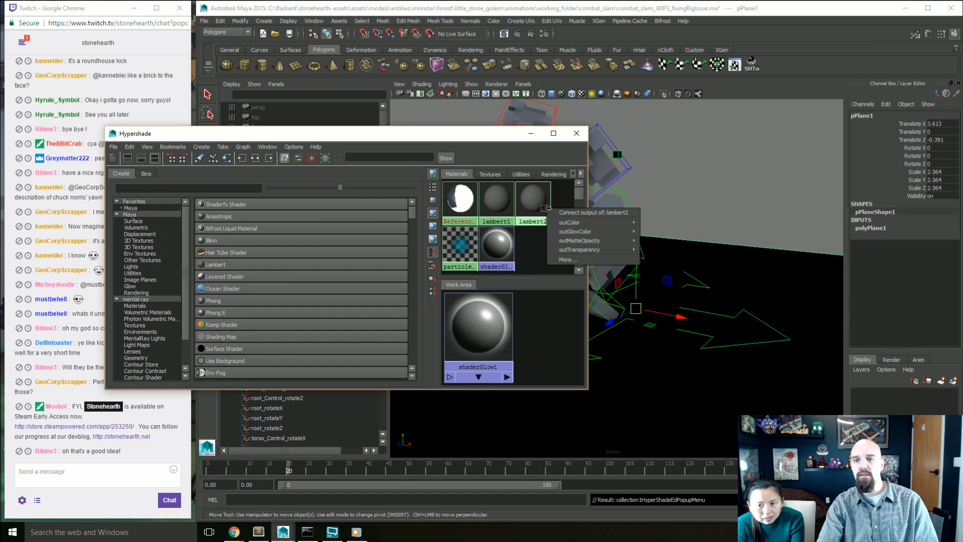
{"action": "right_click", "coordinate": [538, 200]}
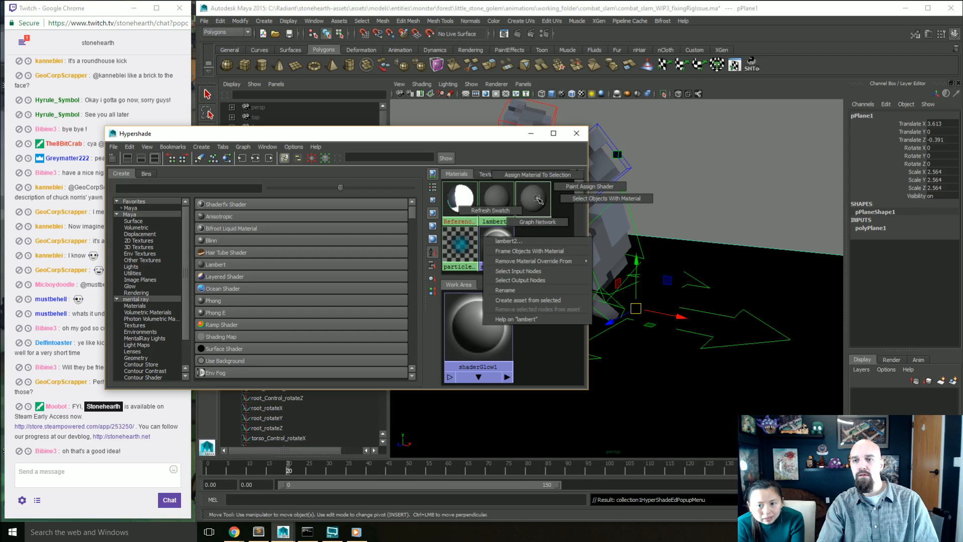
{"action": "left_click", "coordinate": [535, 175]}
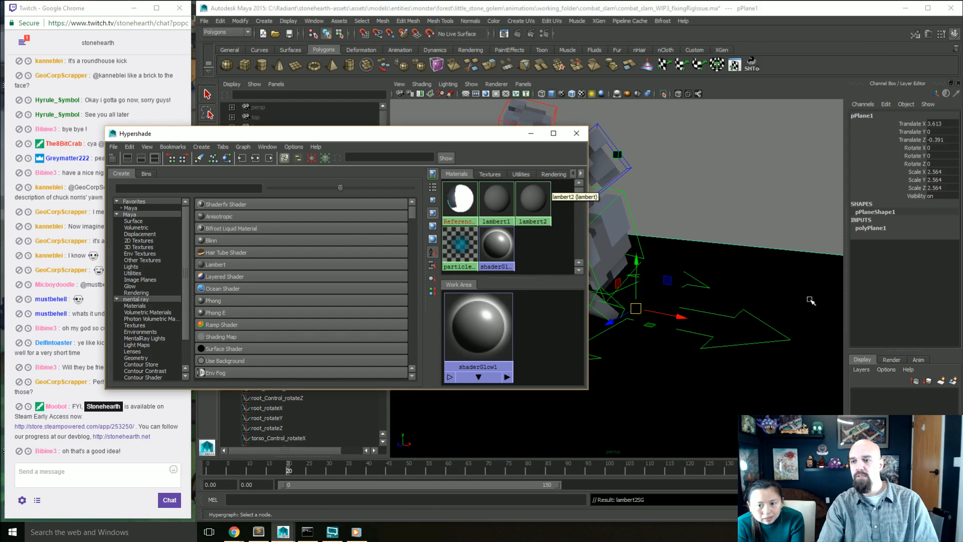
Step: Open the attributes of lambert2 and brighten its Ambient Color to light grey
{"action": "double_click", "coordinate": [532, 200]}
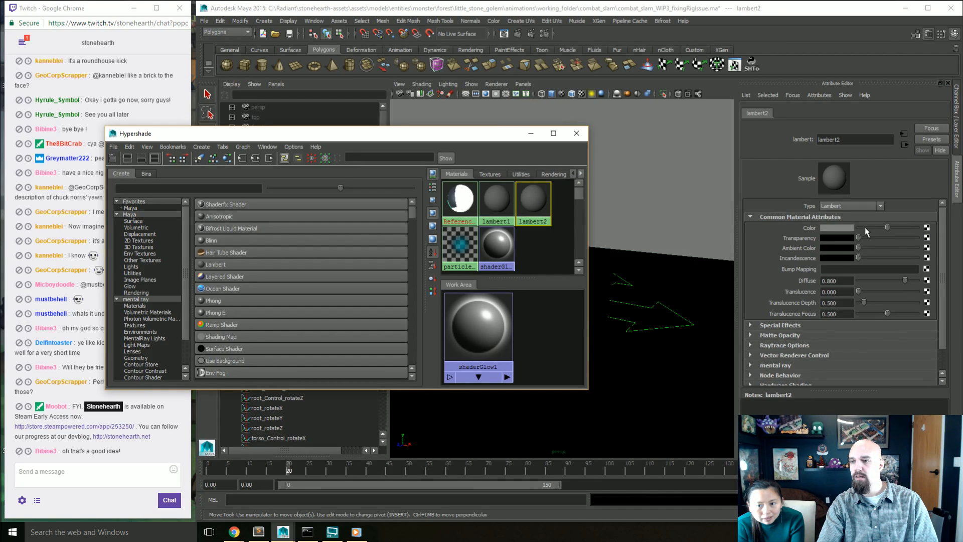
{"action": "left_click_drag", "start_coordinate": [702, 296], "coordinate": [685, 199], "text": "alt"}
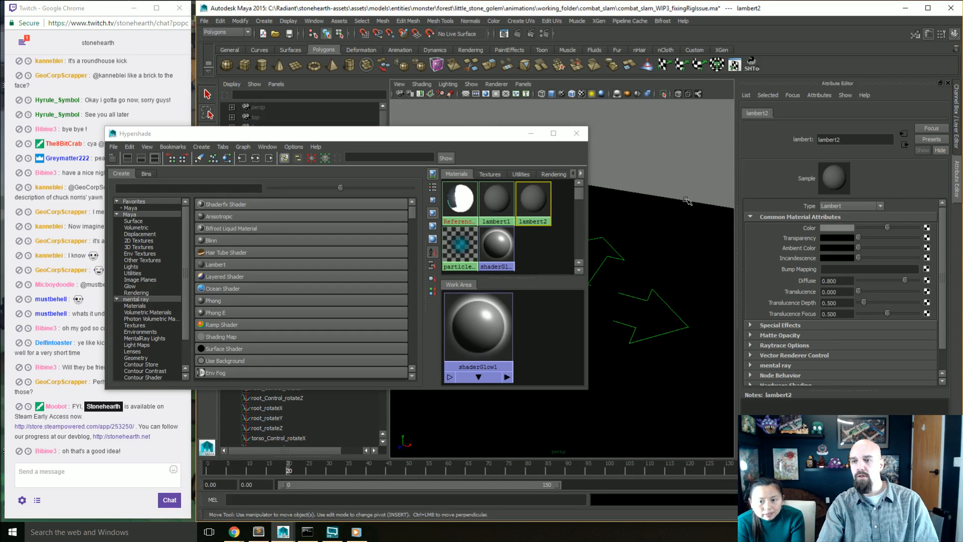
{"action": "left_click", "coordinate": [606, 220]}
{"action": "left_click", "coordinate": [533, 201]}
{"action": "right_click_drag", "start_coordinate": [533, 201], "coordinate": [537, 182]}
{"action": "left_click", "coordinate": [659, 199]}
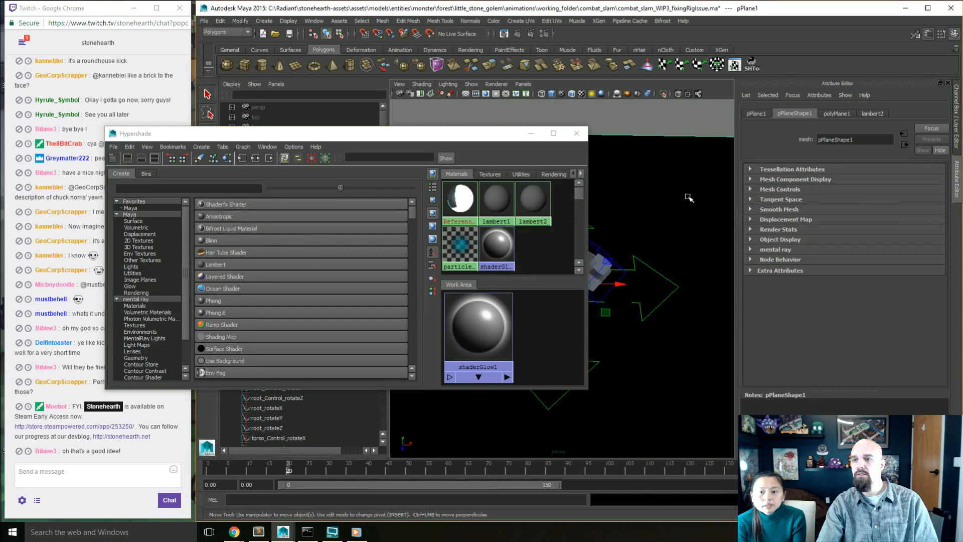
{"action": "left_click", "coordinate": [534, 200]}
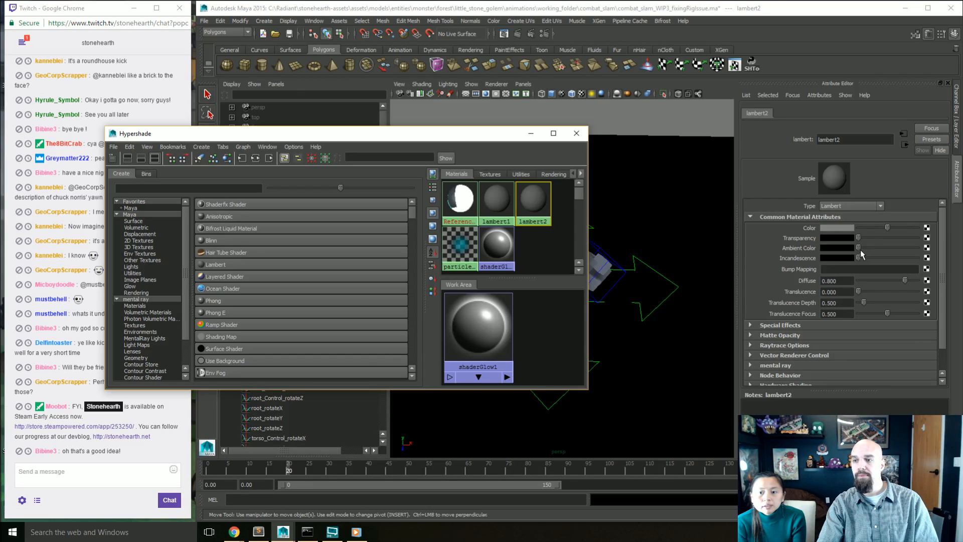
{"action": "left_click_drag", "start_coordinate": [859, 248], "coordinate": [898, 250]}
{"action": "left_click_drag", "start_coordinate": [705, 261], "coordinate": [662, 262], "text": "alt"}
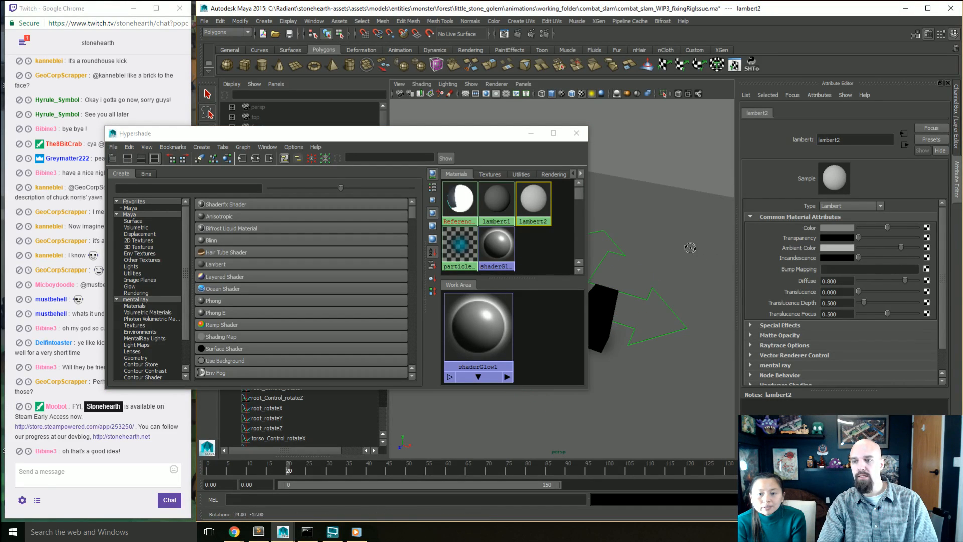
Step: Set the lambert2 colour to a muted green, about H 127.349, S 0.412, V 0.471, and close the Hypershade
{"action": "left_click", "coordinate": [841, 227]}
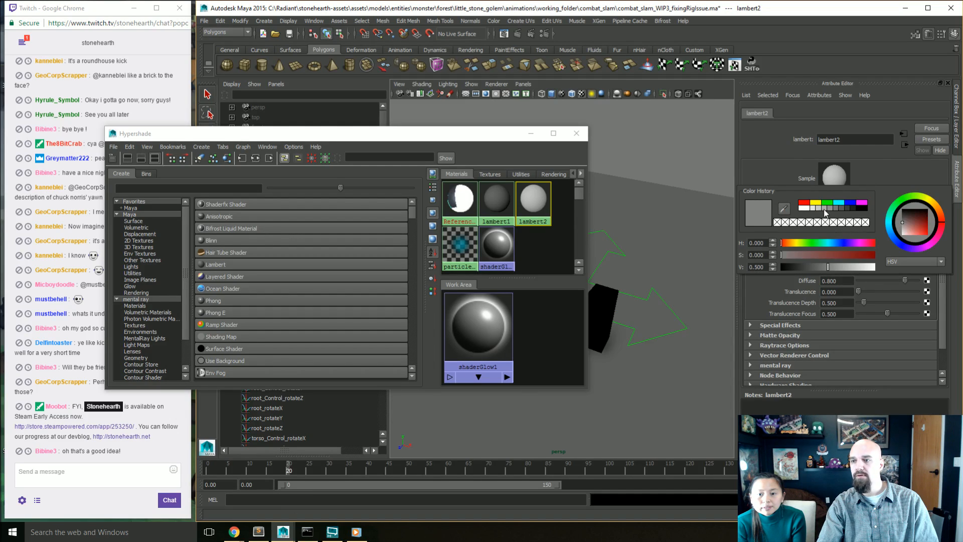
{"action": "left_click_drag", "start_coordinate": [915, 226], "coordinate": [912, 225]}
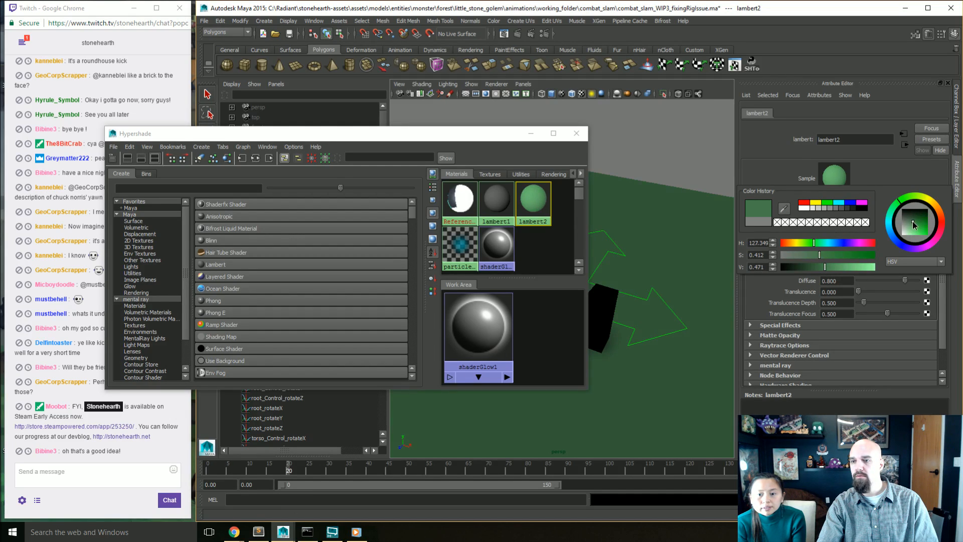
{"action": "left_click_drag", "start_coordinate": [695, 225], "coordinate": [674, 198], "text": "alt"}
{"action": "left_click_drag", "start_coordinate": [465, 134], "coordinate": [313, 109]}
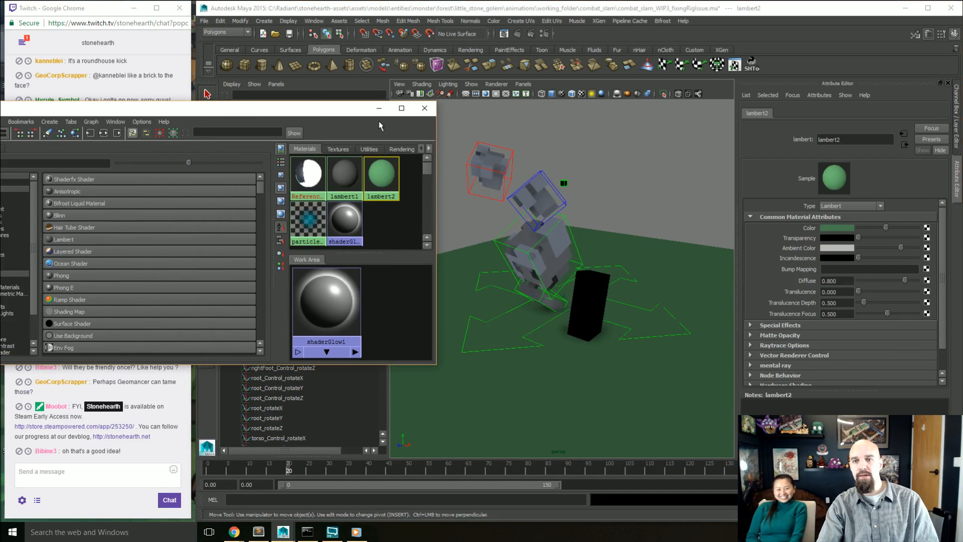
{"action": "left_click", "coordinate": [424, 108]}
Step: Assign the golem's referenced material to the tall stand-in block through the Hypershade, and close the Hypershade
{"action": "left_click", "coordinate": [590, 312]}
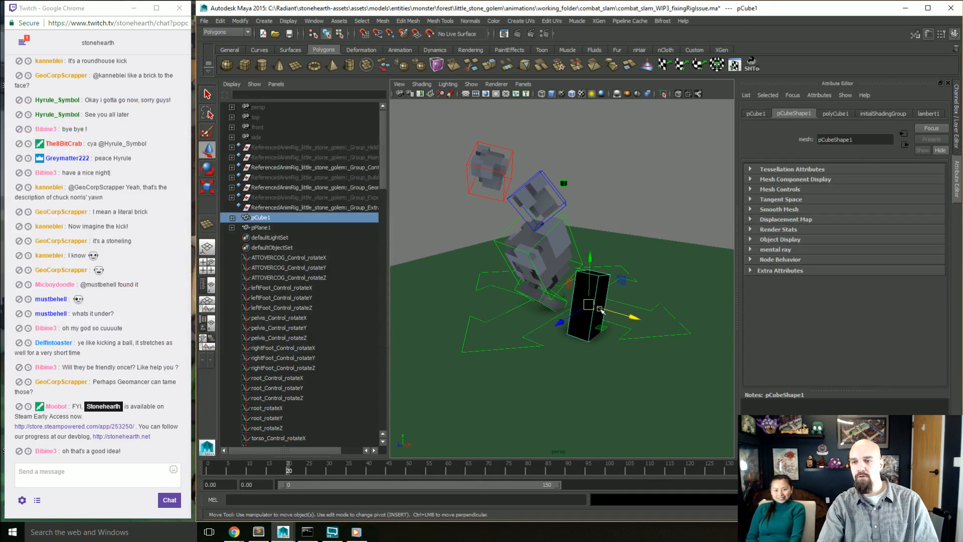
{"action": "left_click_drag", "start_coordinate": [490, 327], "coordinate": [544, 311], "text": "alt"}
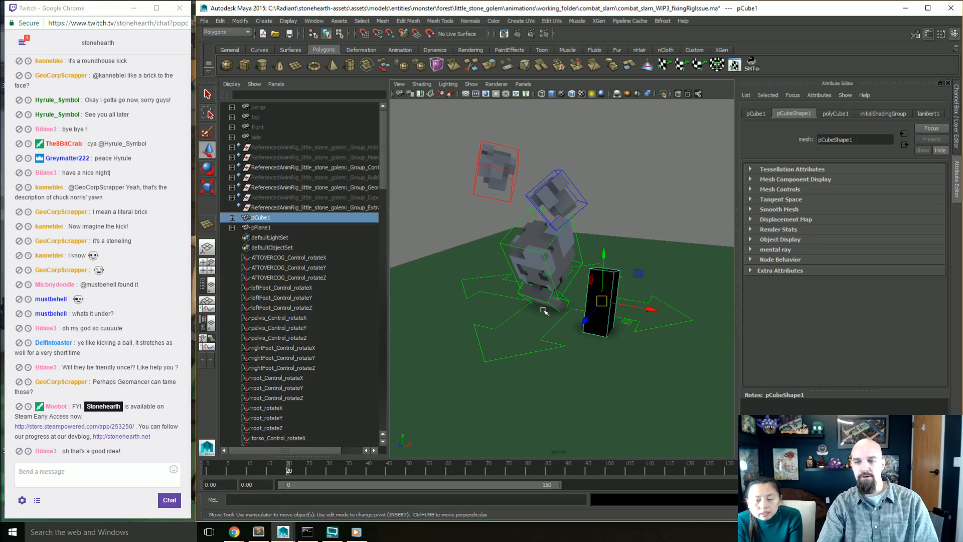
{"action": "left_click_drag", "start_coordinate": [532, 228], "coordinate": [609, 249], "text": "alt"}
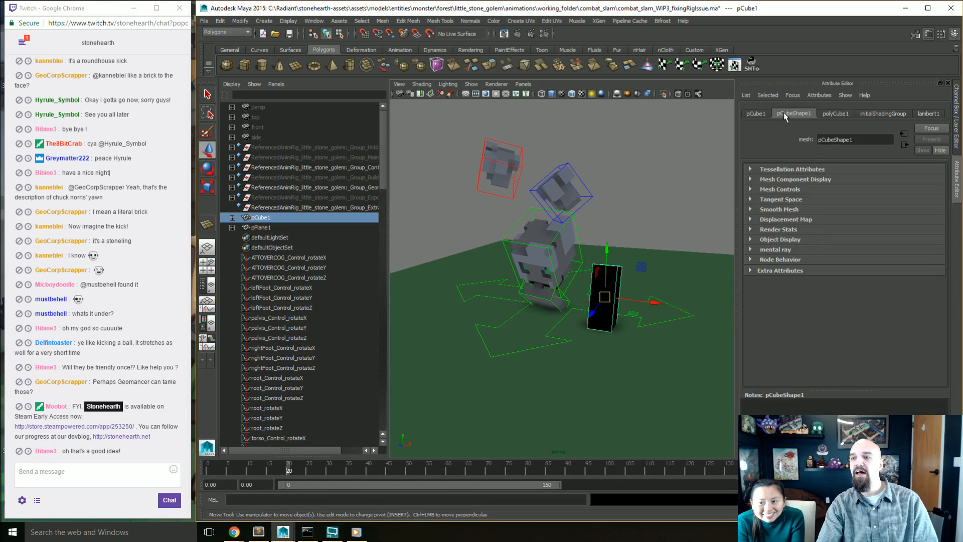
{"action": "left_click", "coordinate": [314, 20]}
{"action": "mouse_move", "coordinate": [351, 44]}
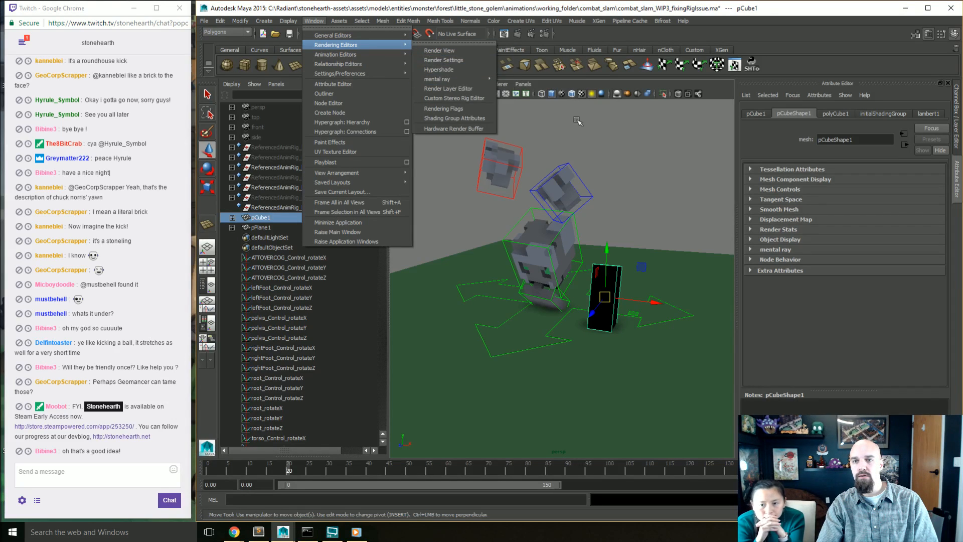
{"action": "left_click", "coordinate": [476, 69]}
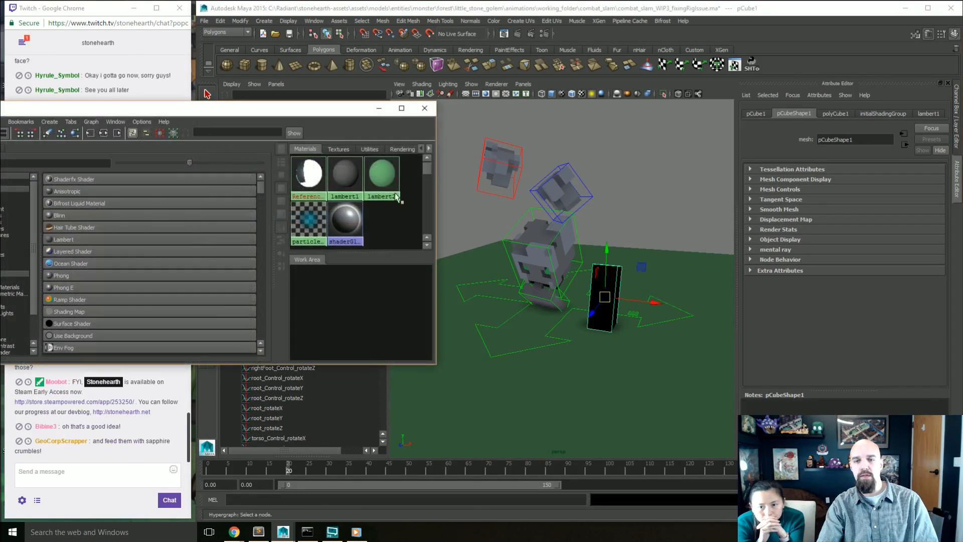
{"action": "right_click_drag", "start_coordinate": [304, 179], "coordinate": [306, 154]}
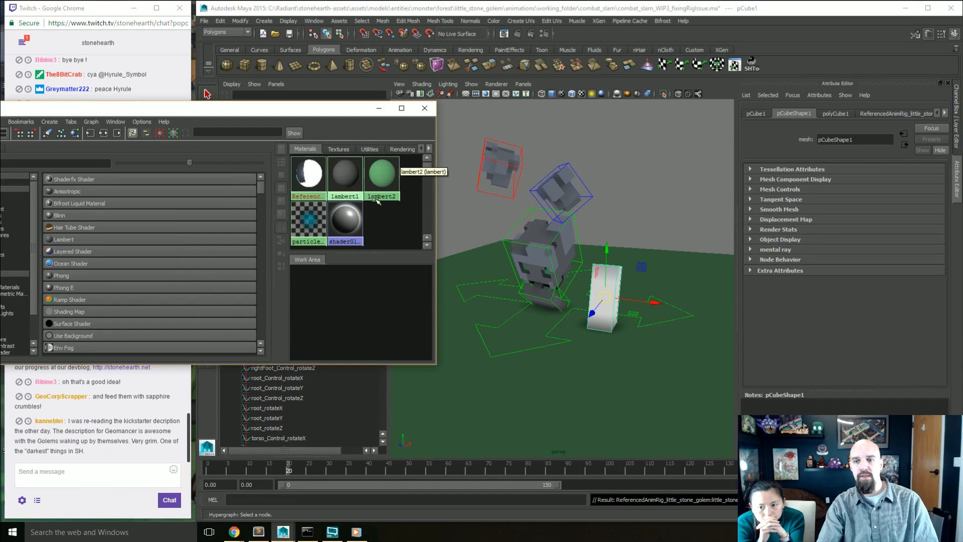
{"action": "left_click", "coordinate": [424, 110]}
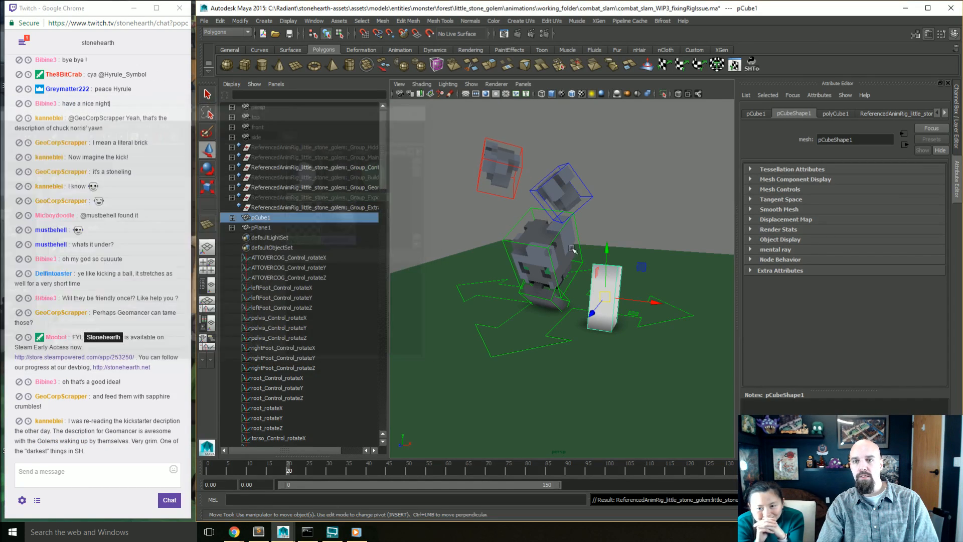
Step: Collapse the block's UVs to a single point on the dark band at the top of the golem texture and close the UV Texture Editor
{"action": "left_click", "coordinate": [728, 72]}
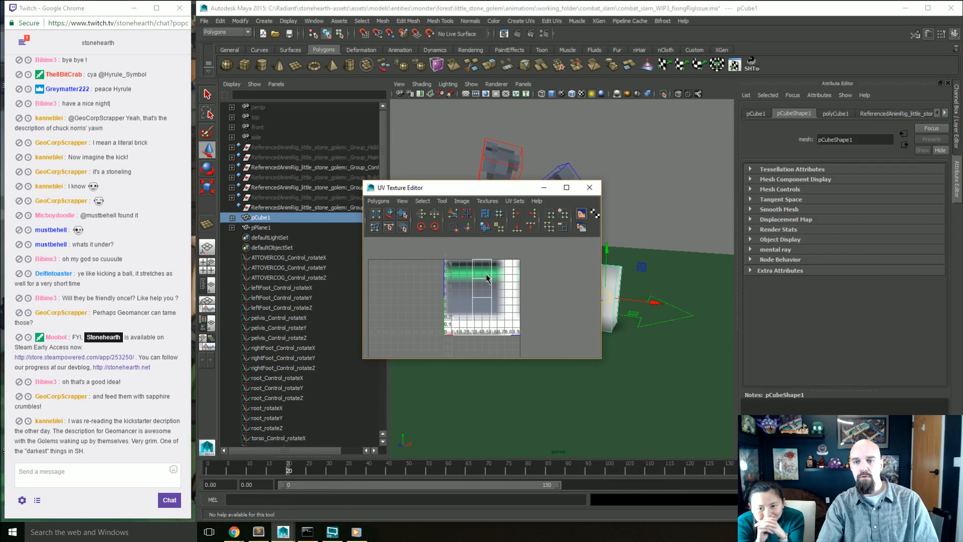
{"action": "right_click_drag", "start_coordinate": [485, 275], "coordinate": [517, 273]}
{"action": "left_click_drag", "start_coordinate": [538, 248], "coordinate": [379, 378]}
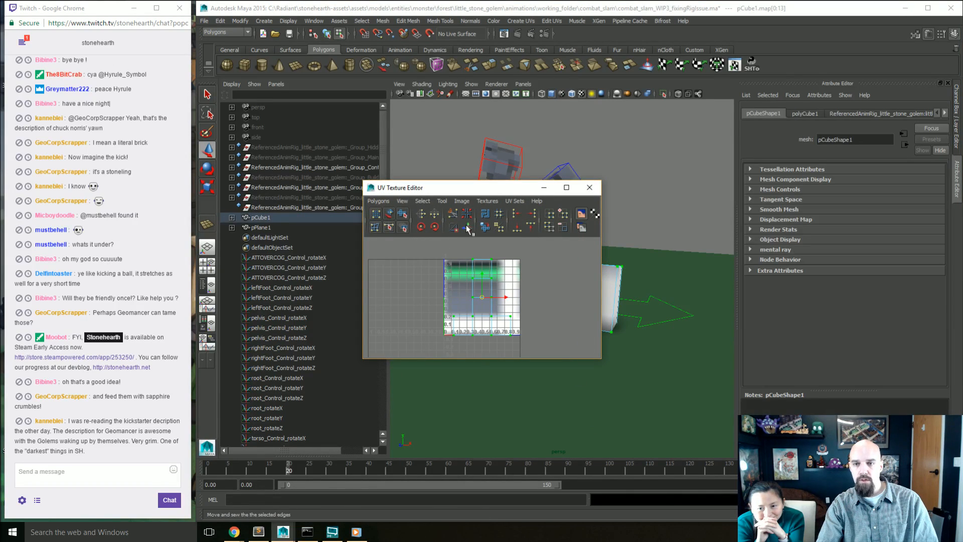
{"action": "left_click", "coordinate": [519, 228]}
{"action": "left_click", "coordinate": [531, 227]}
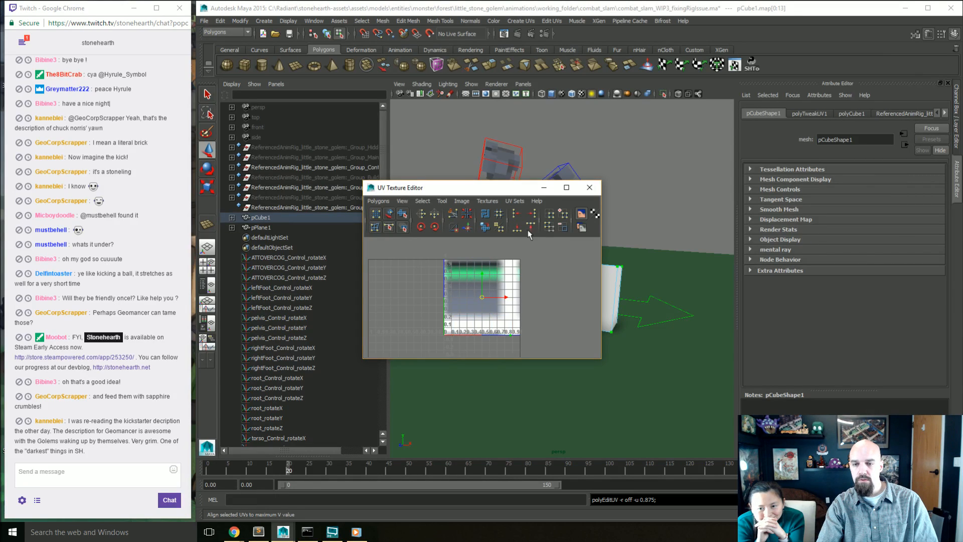
{"action": "left_click_drag", "start_coordinate": [480, 301], "coordinate": [451, 226]}
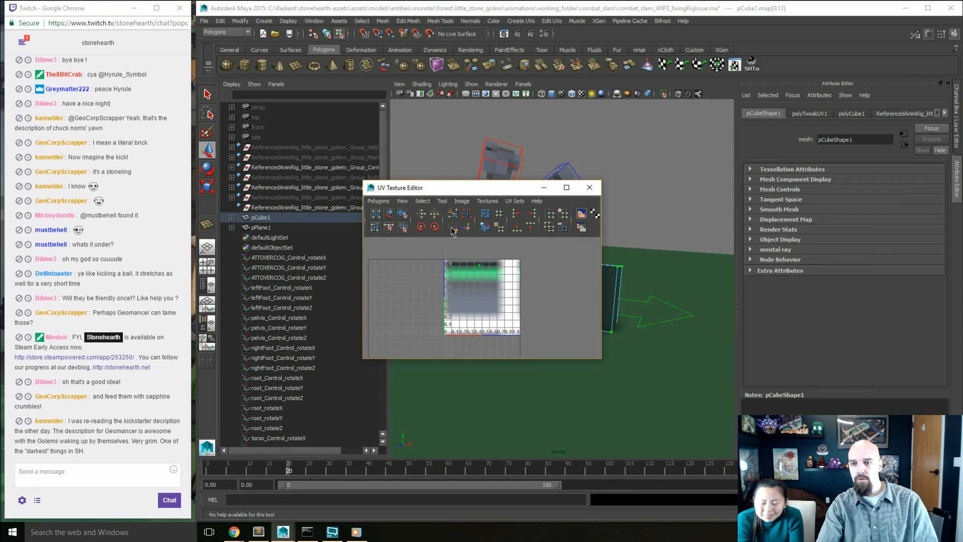
{"action": "left_click", "coordinate": [595, 194]}
Step: Set the block's Scale Y to 1 and key all its channels at frame 20
{"action": "right_click_drag", "start_coordinate": [597, 286], "coordinate": [645, 351], "text": "alt"}
{"action": "left_click_drag", "start_coordinate": [644, 351], "coordinate": [612, 336], "text": "alt"}
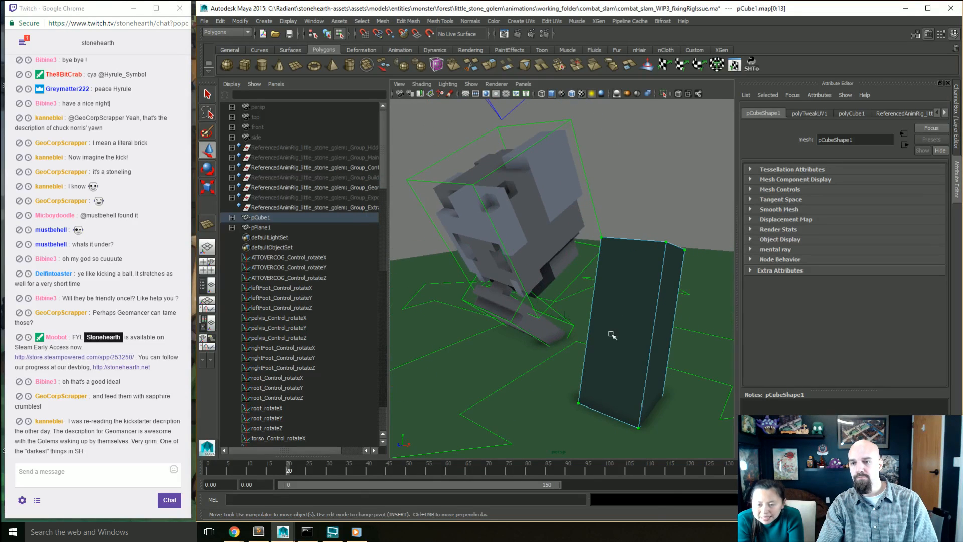
{"action": "right_click_drag", "start_coordinate": [625, 281], "coordinate": [645, 273]}
{"action": "scroll", "coordinate": [640, 355], "scroll_direction": "down", "scroll_amount": 5}
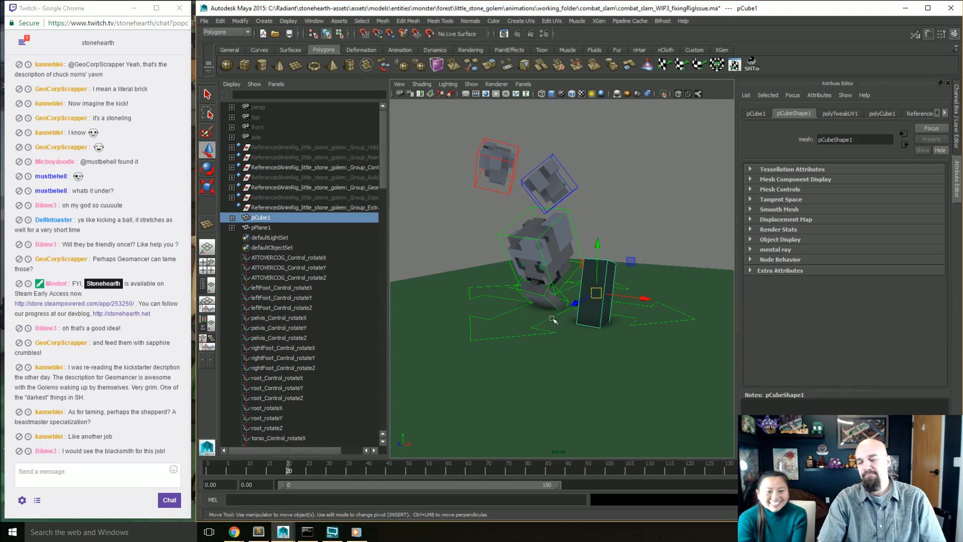
{"action": "left_click_drag", "start_coordinate": [588, 360], "coordinate": [571, 279], "text": "alt"}
{"action": "key", "text": "r"}
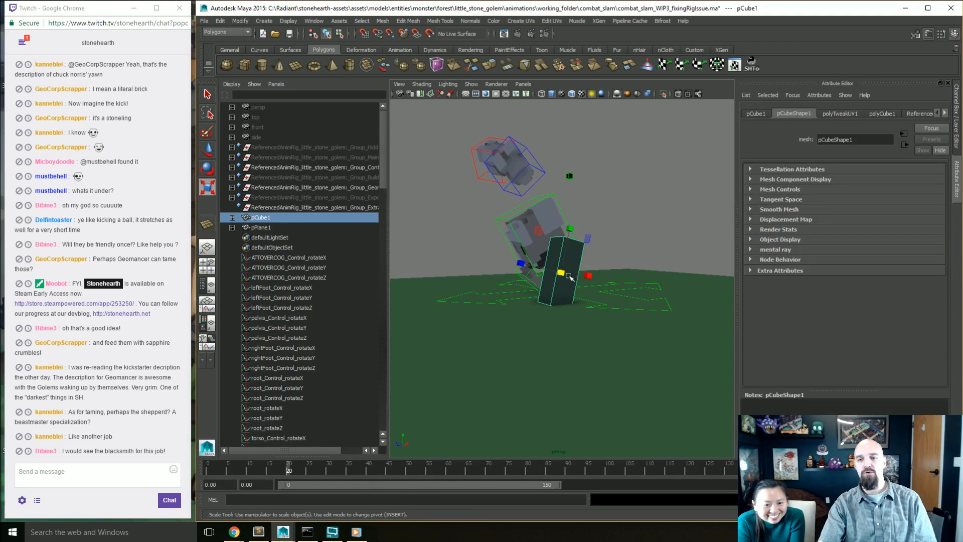
{"action": "key", "text": "w"}
{"action": "key", "text": "r"}
{"action": "left_click_drag", "start_coordinate": [570, 228], "coordinate": [570, 256]}
{"action": "left_click", "coordinate": [958, 154]}
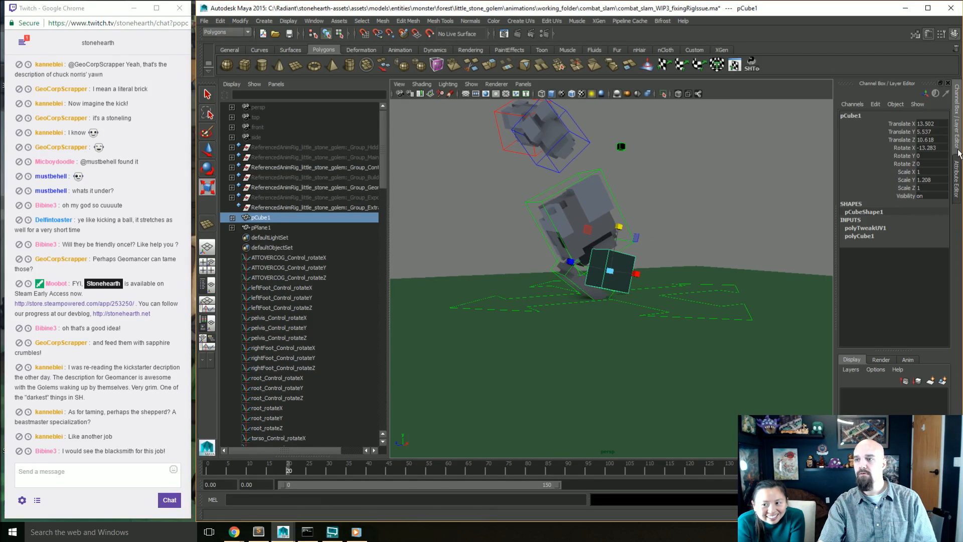
{"action": "type", "text": "1"}
{"action": "key", "text": "Return"}
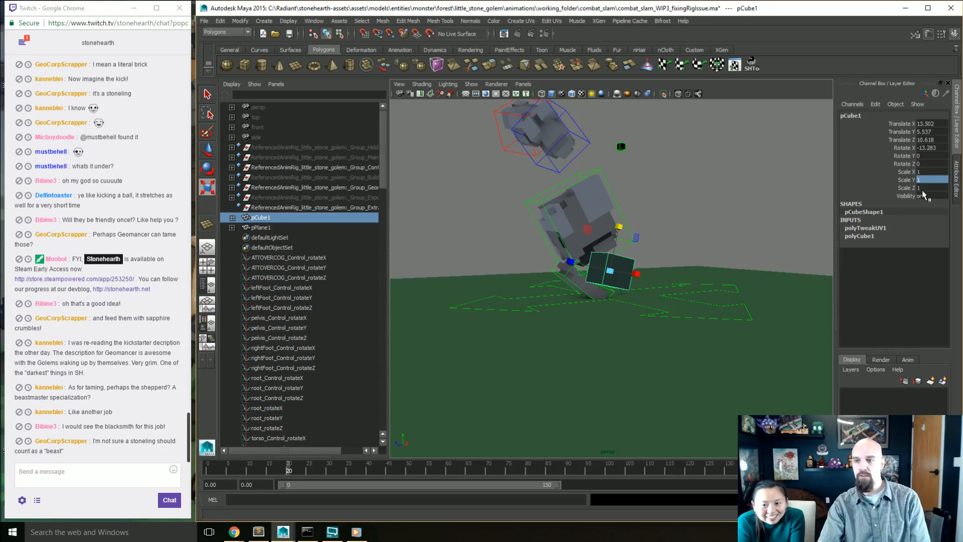
{"action": "key", "text": "s"}
Step: At frame 10, raise the block high above the ground, to about X 13.17, Y 21.738, Z 6.545
{"action": "left_click_drag", "start_coordinate": [637, 307], "coordinate": [666, 297], "text": "alt"}
{"action": "middle_click_drag", "start_coordinate": [666, 297], "coordinate": [662, 312], "text": "alt"}
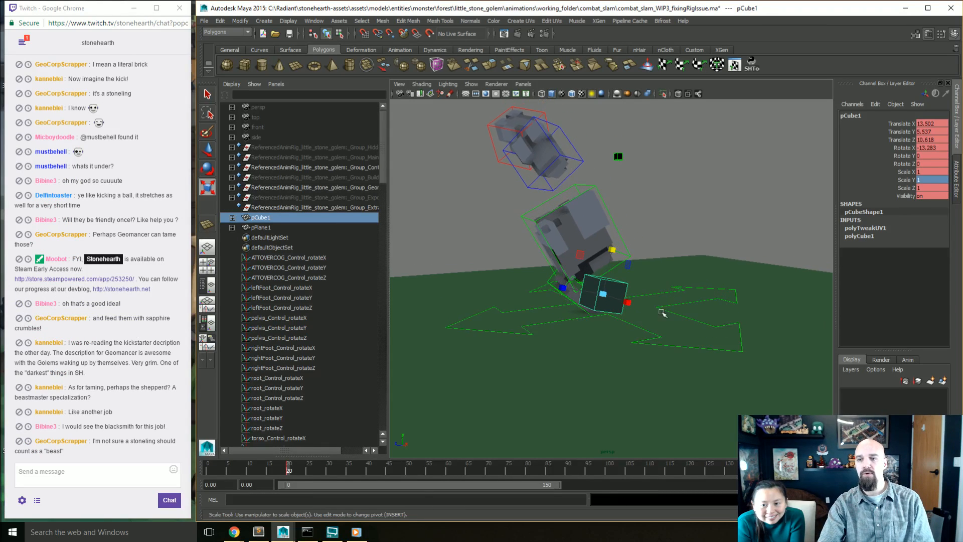
{"action": "left_click_drag", "start_coordinate": [662, 311], "coordinate": [596, 282], "text": "alt"}
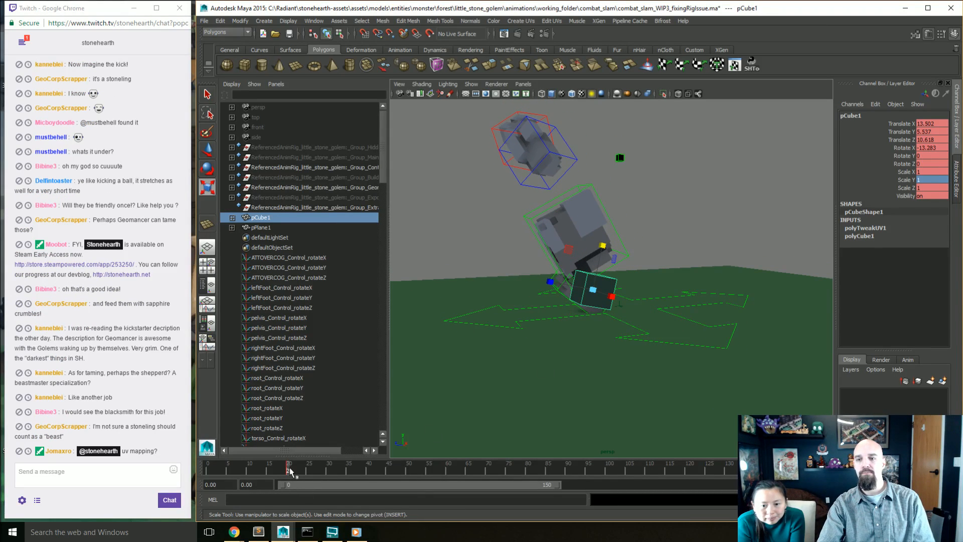
{"action": "left_click", "coordinate": [247, 470]}
{"action": "key", "text": "w"}
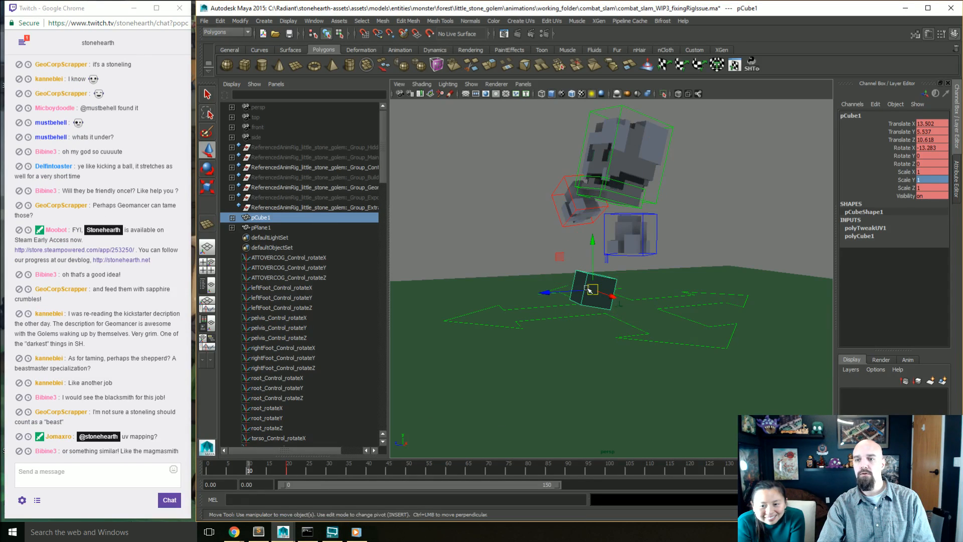
{"action": "left_click_drag", "start_coordinate": [592, 290], "coordinate": [618, 175]}
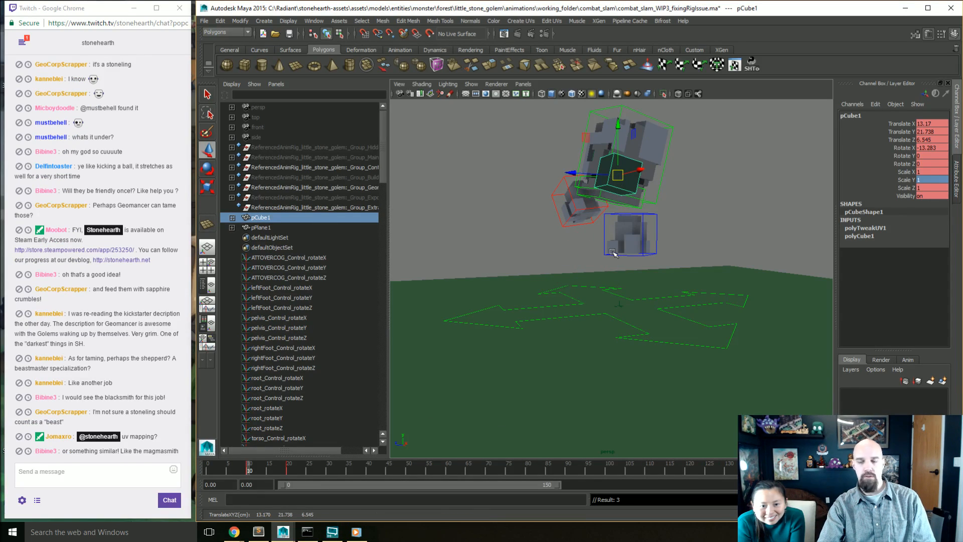
Step: Stretch the block vertically at frame 20 to a Scale Y of about 2.862
{"action": "left_click", "coordinate": [286, 470]}
{"action": "left_click_drag", "start_coordinate": [286, 473], "coordinate": [289, 473]}
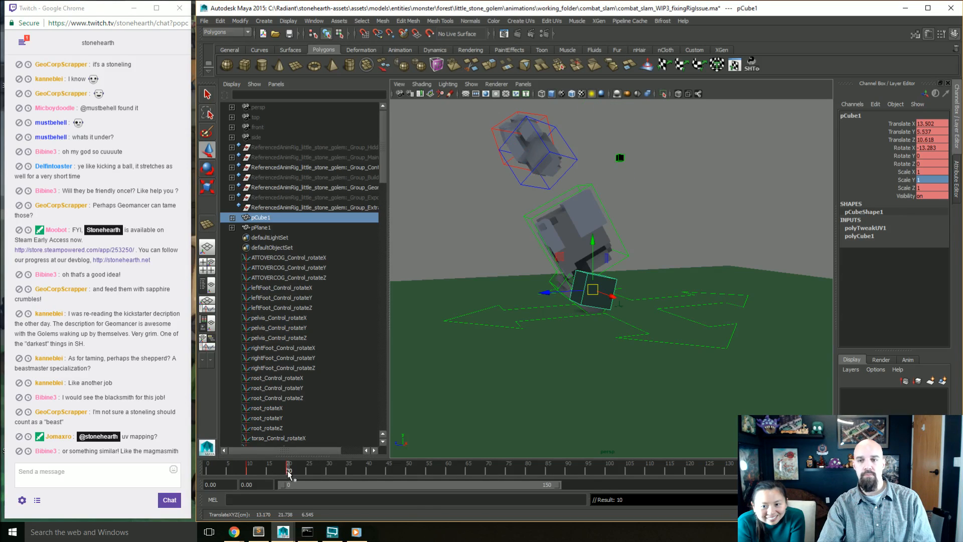
{"action": "key", "text": "e"}
{"action": "key", "text": "r"}
{"action": "left_click_drag", "start_coordinate": [605, 252], "coordinate": [527, 381]}
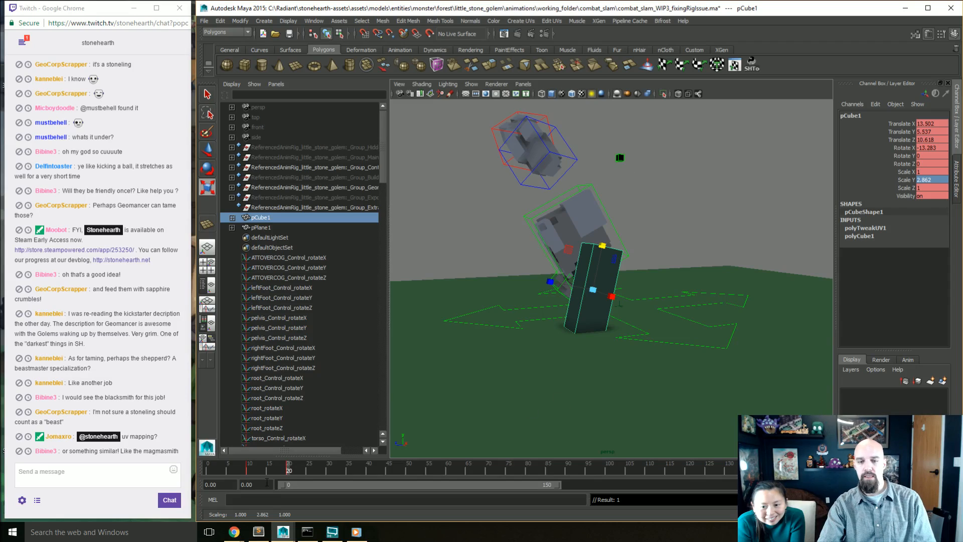
Step: At frame 22, squash the block to about Scale Y 0.832 and 2.874 in X and Z, lower it to the ground and key it
{"action": "mouse_move", "coordinate": [301, 470]}
{"action": "left_mouse_down"}
{"action": "mouse_move", "coordinate": [286, 471]}
{"action": "mouse_move", "coordinate": [297, 473]}
{"action": "left_mouse_up"}
{"action": "key", "text": "w"}
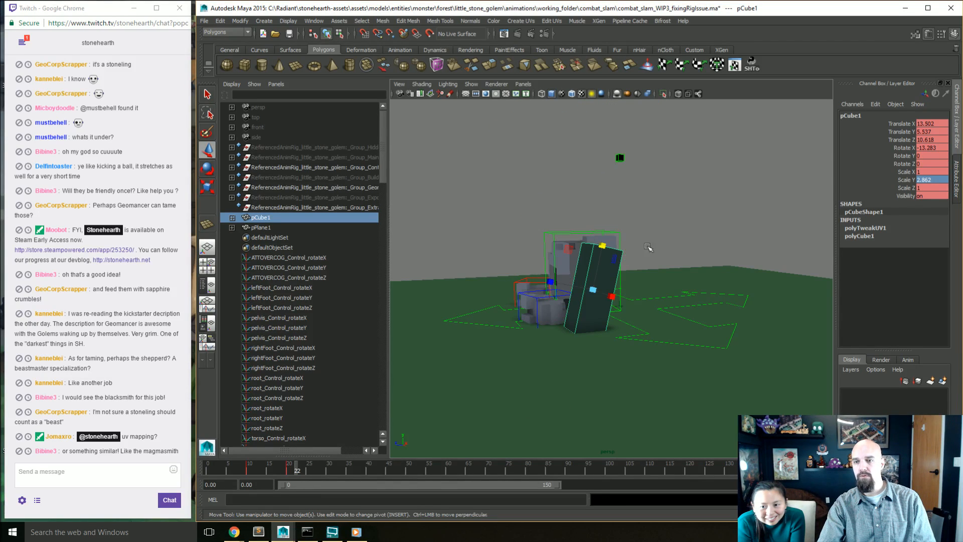
{"action": "key", "text": "r"}
{"action": "left_click_drag", "start_coordinate": [601, 246], "coordinate": [688, 429]}
{"action": "left_click_drag", "start_coordinate": [688, 429], "coordinate": [590, 289], "text": "alt"}
{"action": "key", "text": "w"}
{"action": "key", "text": "s"}
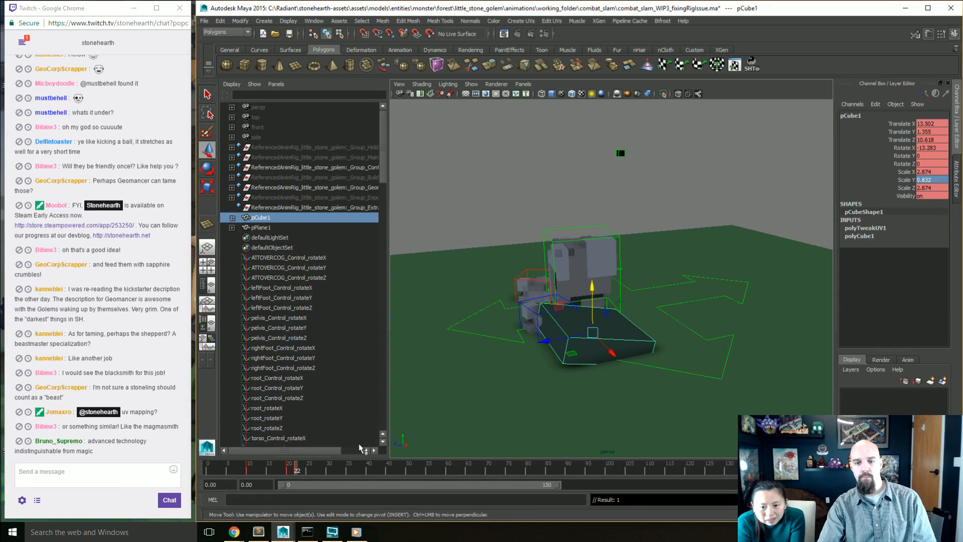
Step: Set the block's Scale X, Y and Z to 1 at frame 24 and return to the stretched pose at frame 20
{"action": "left_click_drag", "start_coordinate": [294, 469], "coordinate": [304, 470]}
{"action": "left_click_drag", "start_coordinate": [928, 176], "coordinate": [927, 188]}
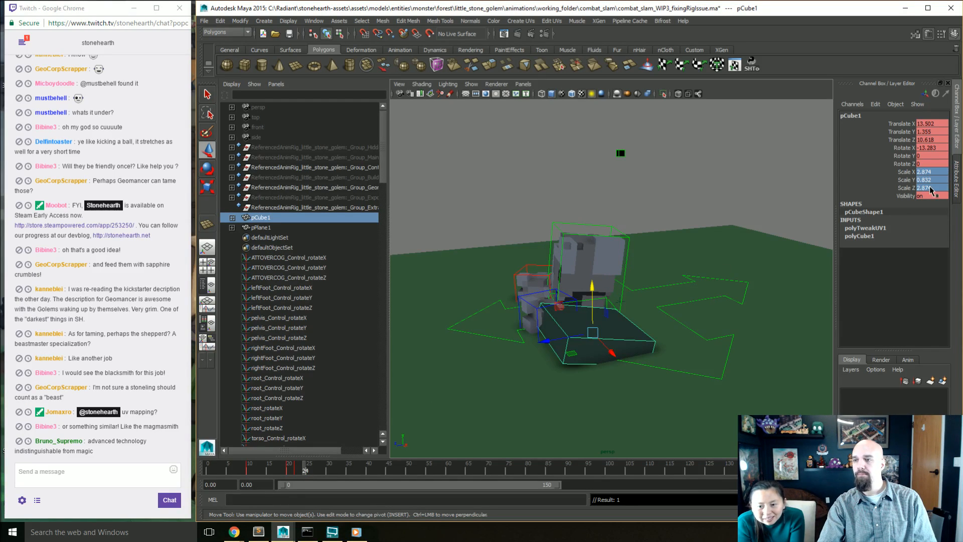
{"action": "type", "text": "1"}
{"action": "key", "text": "Return"}
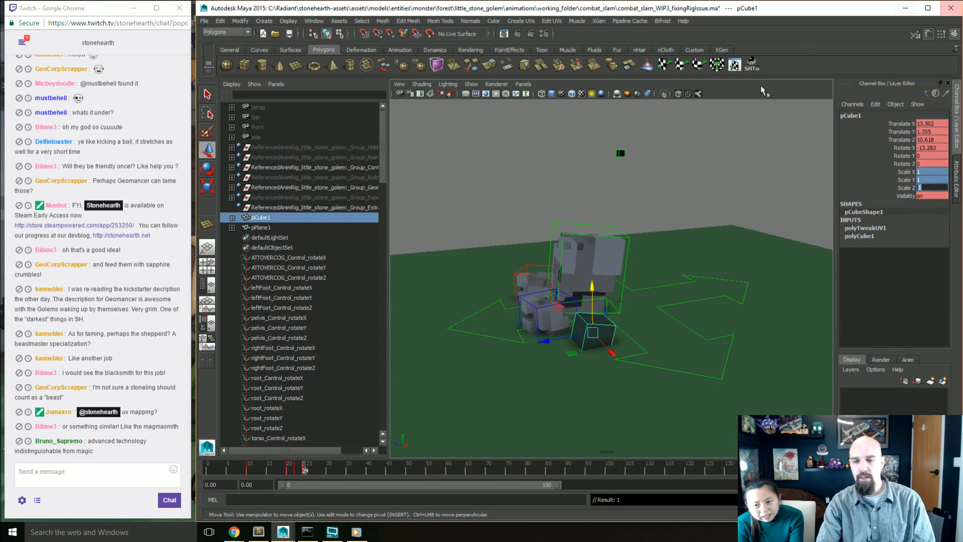
{"action": "left_click_drag", "start_coordinate": [292, 470], "coordinate": [289, 497]}
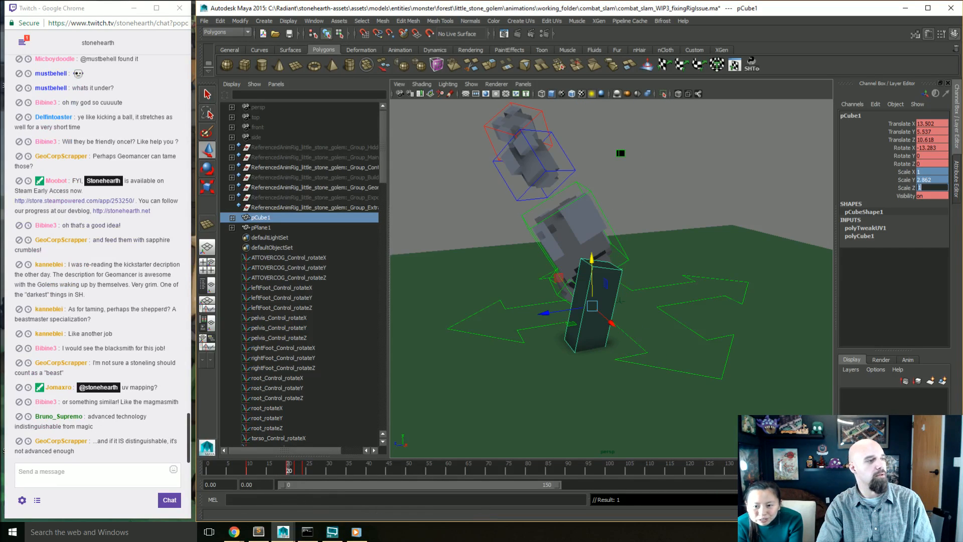
Step: Switch to Chrome to examine the bouncing-ball reference drawing, then minimize the browser
{"action": "key", "text": "alt+Tab"}
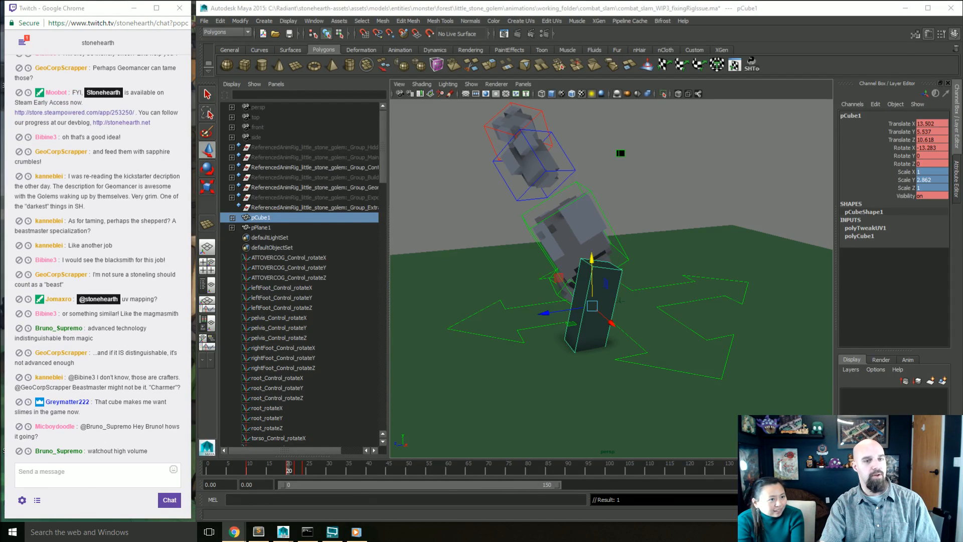
{"action": "left_click_drag", "start_coordinate": [0, 80], "coordinate": [757, 75]}
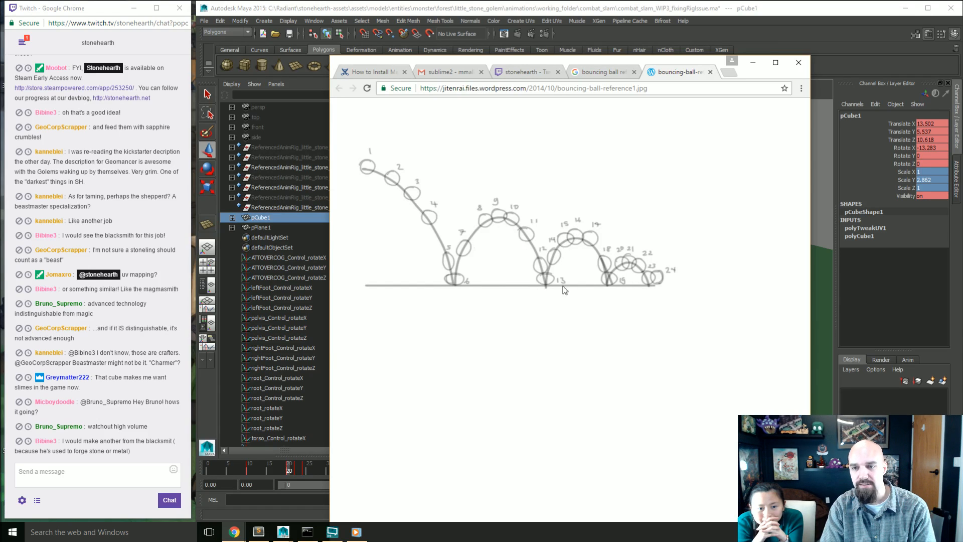
{"action": "left_click", "coordinate": [753, 62]}
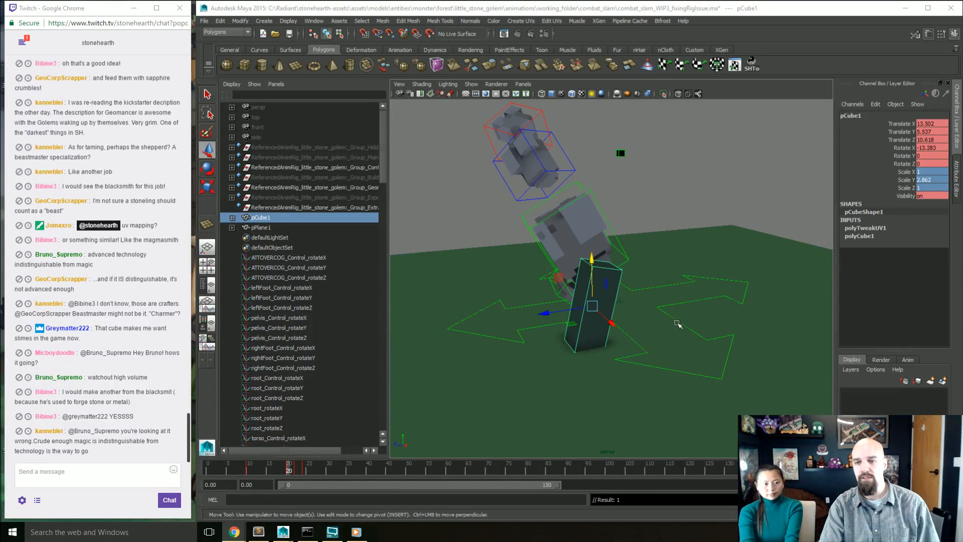
Step: Delete the tall stand-in block from the scene
{"action": "left_click", "coordinate": [583, 348]}
{"action": "key", "text": "Delete"}
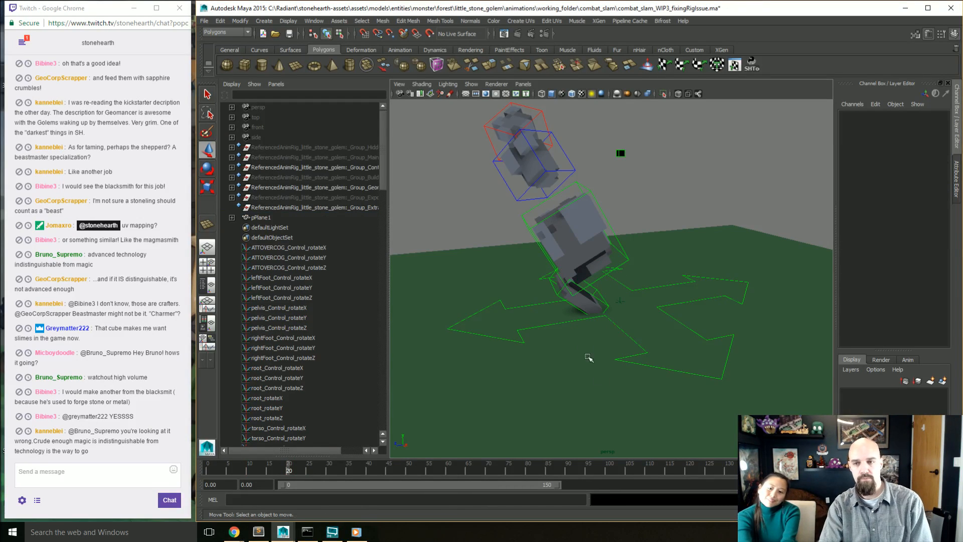
Step: Examine the golem's poses from the airborne wind-up to the ground impact at frame 22 from several angles
{"action": "left_click_drag", "start_coordinate": [572, 369], "coordinate": [630, 361], "text": "alt"}
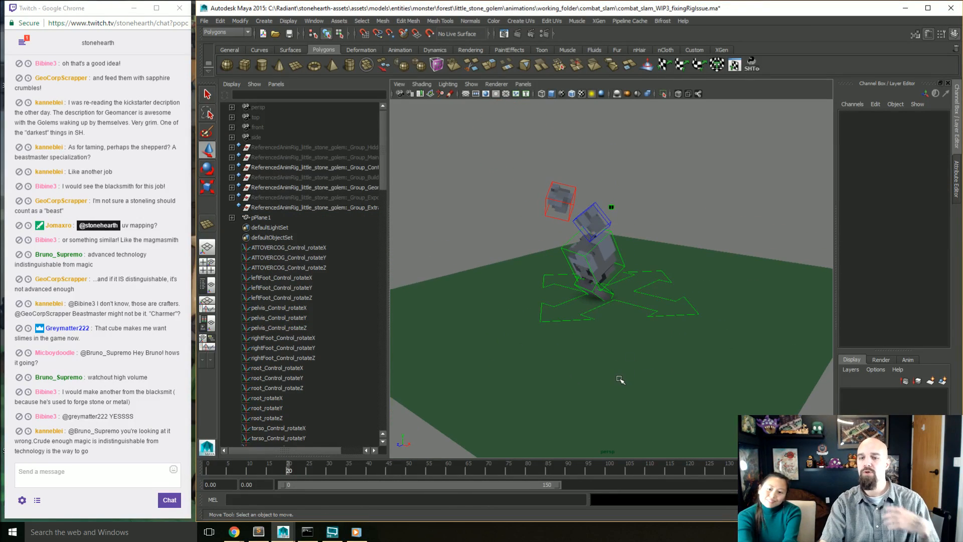
{"action": "left_click", "coordinate": [271, 471]}
{"action": "left_click_drag", "start_coordinate": [270, 473], "coordinate": [290, 488]}
{"action": "left_click_drag", "start_coordinate": [575, 392], "coordinate": [629, 362], "text": "alt"}
{"action": "left_click_drag", "start_coordinate": [633, 309], "coordinate": [635, 271], "text": "alt"}
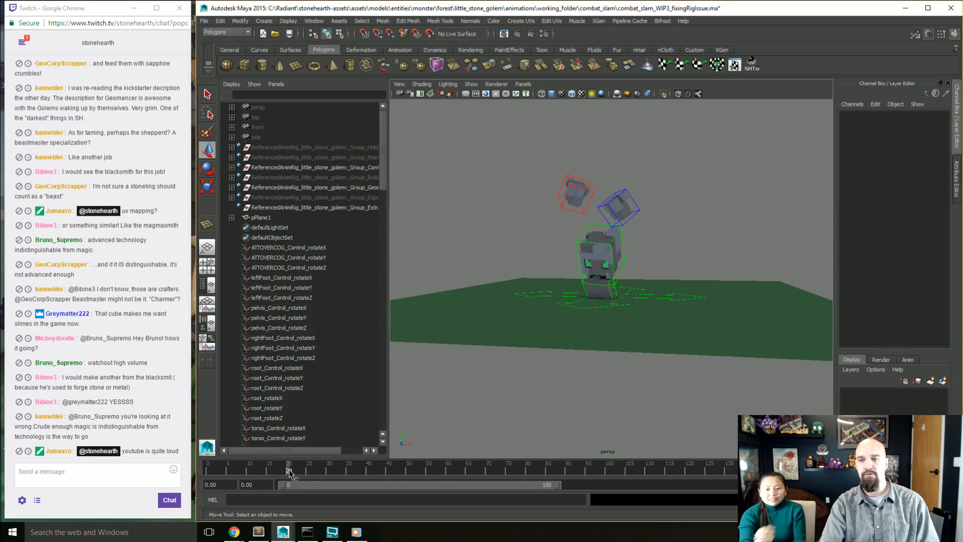
{"action": "left_click_drag", "start_coordinate": [290, 472], "coordinate": [296, 472]}
{"action": "mouse_move", "coordinate": [636, 328]}
{"action": "left_mouse_down", "text": "alt"}
{"action": "mouse_move", "coordinate": [660, 321]}
{"action": "mouse_move", "coordinate": [626, 315]}
{"action": "left_mouse_up", "text": "alt"}
{"action": "scroll", "coordinate": [659, 321], "scroll_direction": "up", "scroll_amount": 4}
{"action": "left_click_drag", "start_coordinate": [565, 298], "coordinate": [512, 330], "text": "alt"}
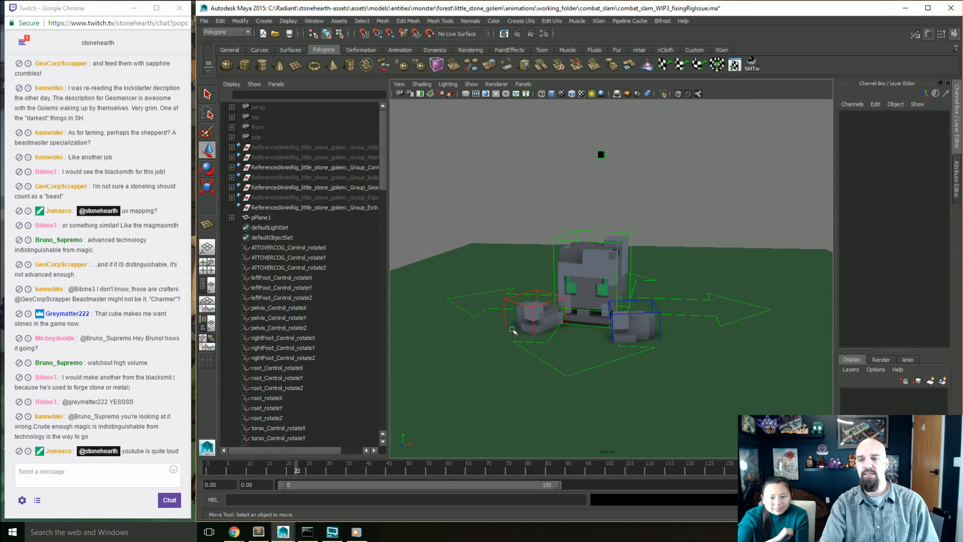
Step: Scrub through the frames following the slam's impact and play back the animation to review its timing
{"action": "mouse_move", "coordinate": [303, 474]}
{"action": "left_mouse_down"}
{"action": "mouse_move", "coordinate": [358, 481]}
{"action": "mouse_move", "coordinate": [301, 486]}
{"action": "mouse_move", "coordinate": [295, 493]}
{"action": "mouse_move", "coordinate": [307, 495]}
{"action": "mouse_move", "coordinate": [292, 497]}
{"action": "left_mouse_up"}
{"action": "left_click_drag", "start_coordinate": [296, 496], "coordinate": [439, 494]}
{"action": "key", "text": "alt+v"}
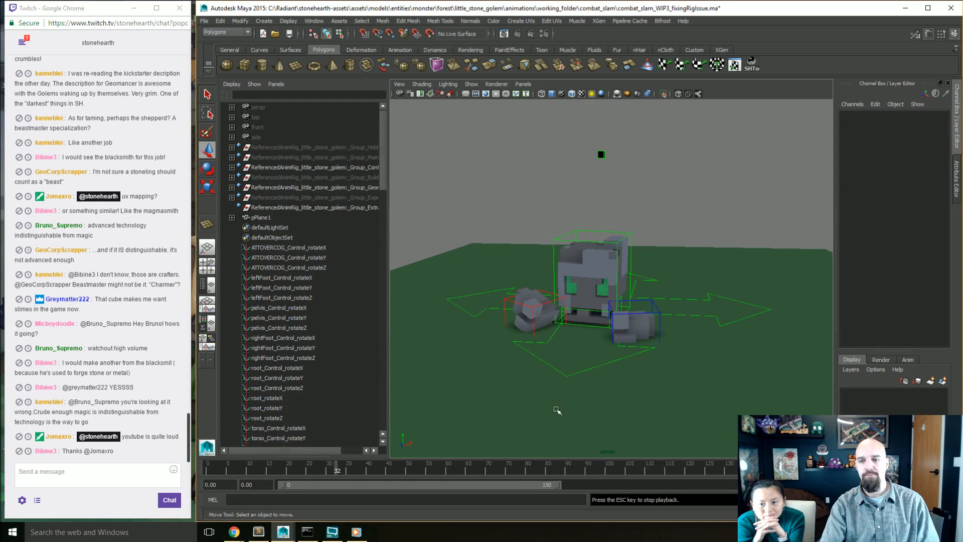
Step: Review the slam's playback from several angles and scrub back through the frames around the ground impact
{"action": "left_click_drag", "start_coordinate": [632, 393], "coordinate": [611, 398], "text": "alt"}
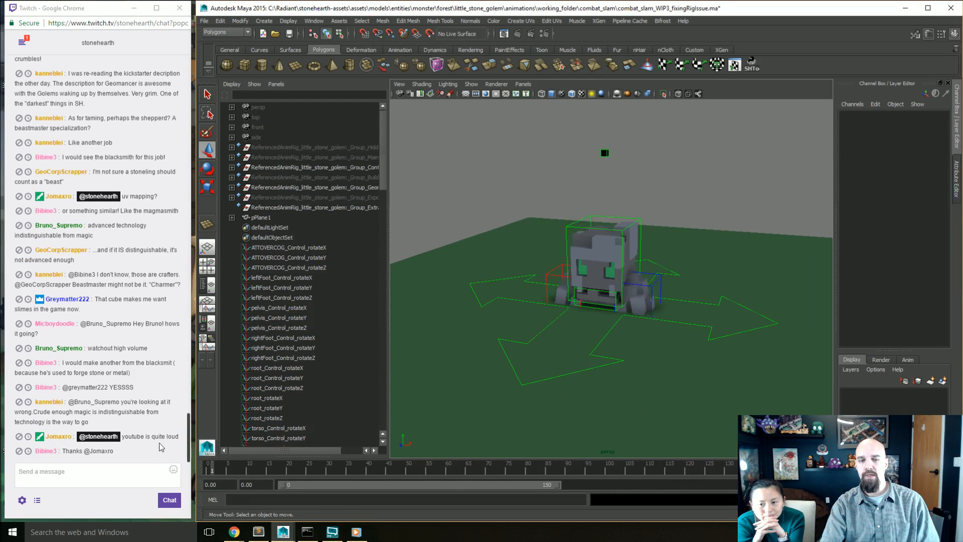
{"action": "left_click_drag", "start_coordinate": [561, 378], "coordinate": [582, 413], "text": "alt"}
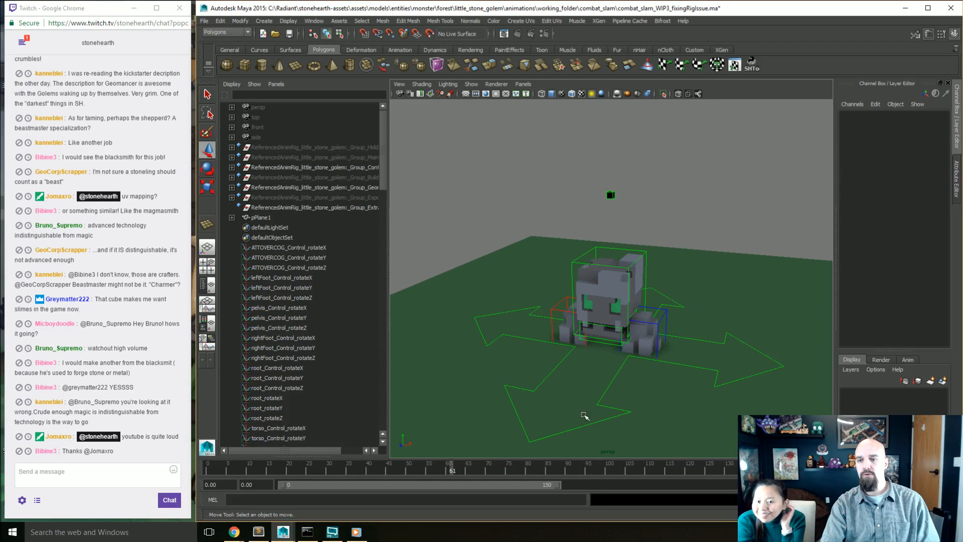
{"action": "left_click_drag", "start_coordinate": [661, 415], "coordinate": [660, 417], "text": "alt"}
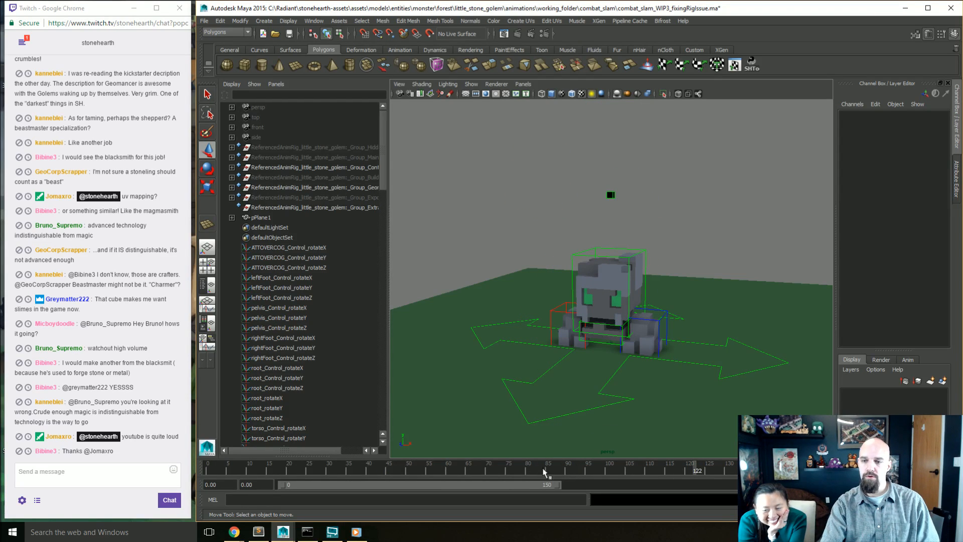
{"action": "mouse_move", "coordinate": [747, 470]}
{"action": "left_mouse_down"}
{"action": "mouse_move", "coordinate": [208, 470]}
{"action": "mouse_move", "coordinate": [321, 471]}
{"action": "left_mouse_up"}
{"action": "left_click_drag", "start_coordinate": [469, 262], "coordinate": [705, 415]}
{"action": "mouse_move", "coordinate": [616, 470]}
{"action": "left_mouse_down"}
{"action": "mouse_move", "coordinate": [604, 471]}
{"action": "mouse_move", "coordinate": [625, 470]}
{"action": "mouse_move", "coordinate": [401, 470]}
{"action": "mouse_move", "coordinate": [583, 482]}
{"action": "mouse_move", "coordinate": [607, 475]}
{"action": "mouse_move", "coordinate": [296, 471]}
{"action": "mouse_move", "coordinate": [381, 480]}
{"action": "mouse_move", "coordinate": [337, 480]}
{"action": "mouse_move", "coordinate": [372, 477]}
{"action": "left_mouse_up"}
Step: Delete the green ground plane to judge the slam without it, and undo the deletion
{"action": "left_click", "coordinate": [457, 301]}
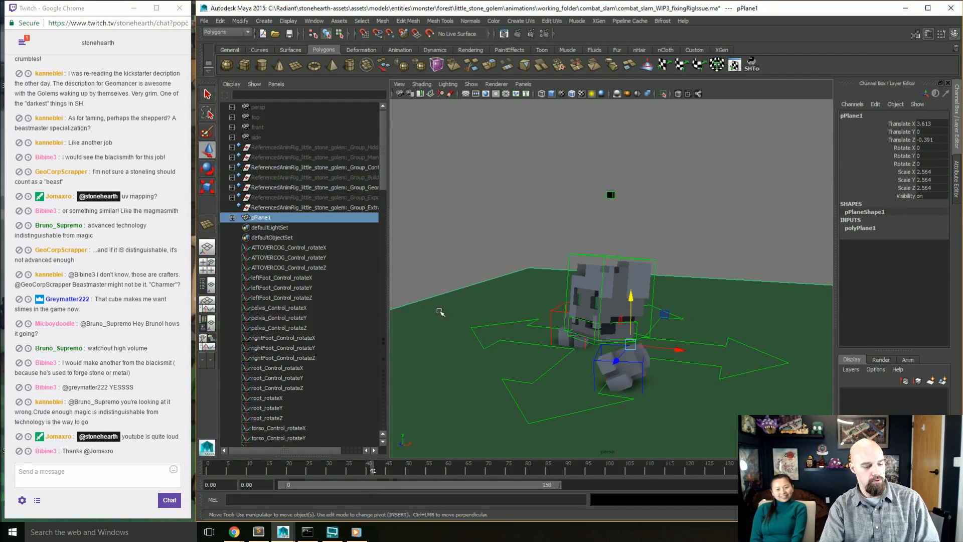
{"action": "key", "text": "Delete"}
{"action": "left_click_drag", "start_coordinate": [543, 356], "coordinate": [561, 367], "text": "alt"}
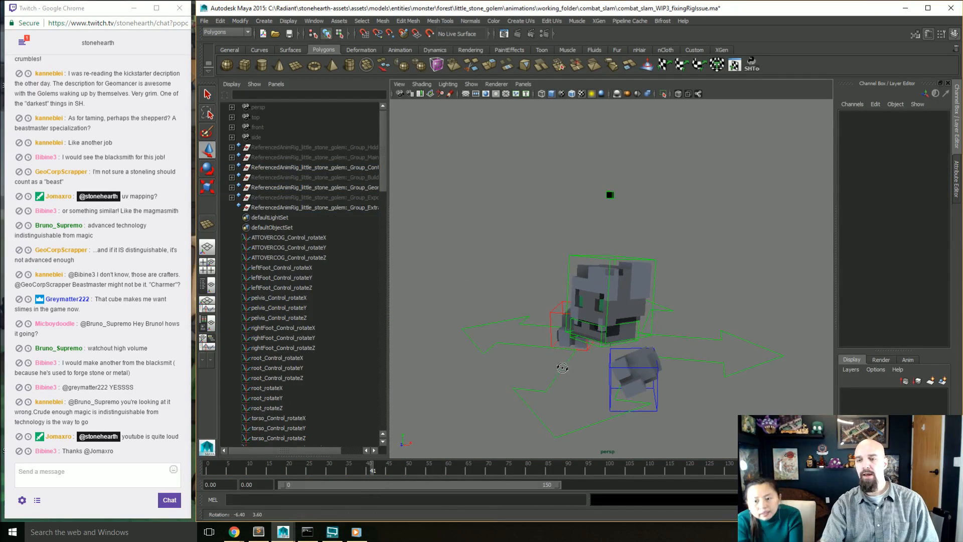
{"action": "left_click_drag", "start_coordinate": [374, 471], "coordinate": [338, 474]}
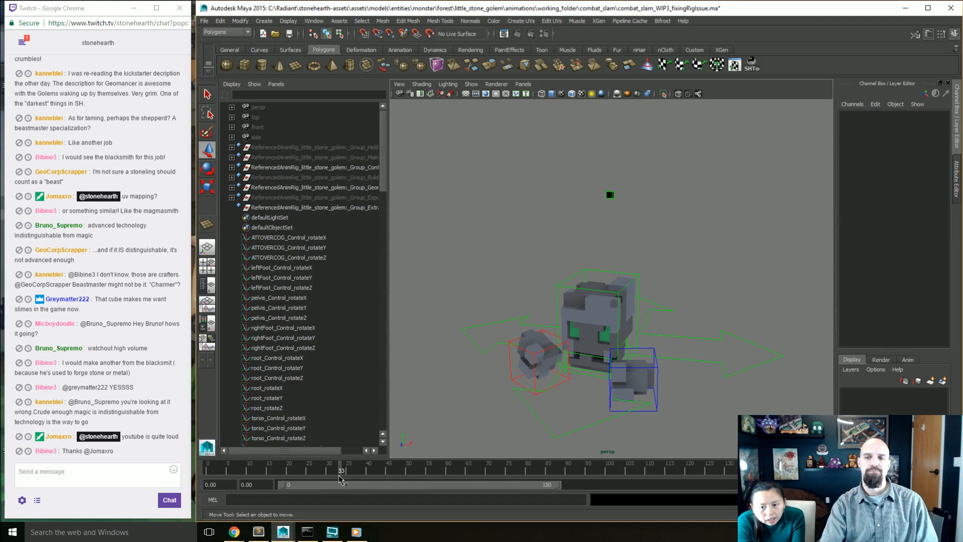
{"action": "key", "text": "ctrl+z"}
{"action": "key", "text": "ctrl+z"}
{"action": "key", "text": "ctrl+z"}
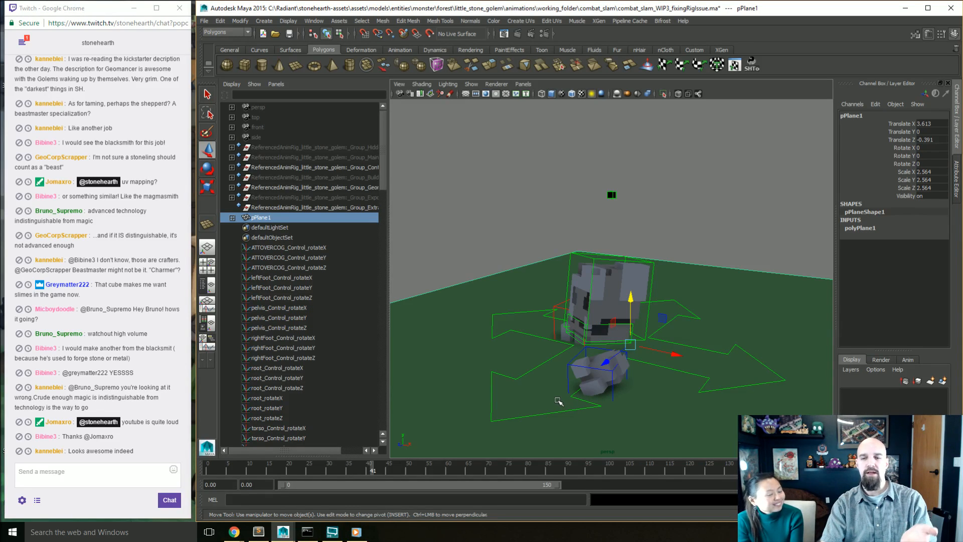
Step: Examine the golem's pose over the ground plane at frame 25 from the front and the side
{"action": "left_click", "coordinate": [505, 258]}
{"action": "left_click_drag", "start_coordinate": [517, 351], "coordinate": [607, 357], "text": "alt"}
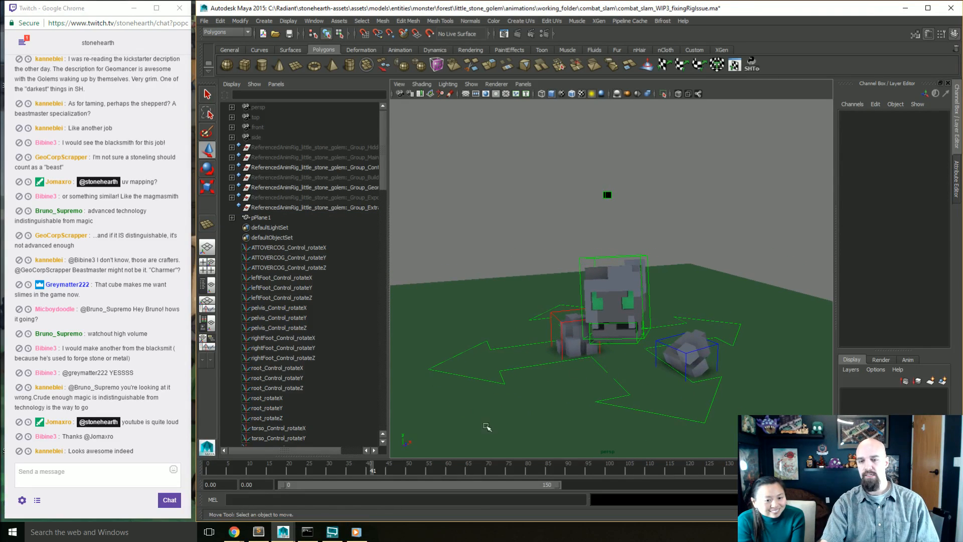
{"action": "mouse_move", "coordinate": [374, 467]}
{"action": "left_mouse_down"}
{"action": "mouse_move", "coordinate": [183, 472]}
{"action": "mouse_move", "coordinate": [309, 483]}
{"action": "left_mouse_up"}
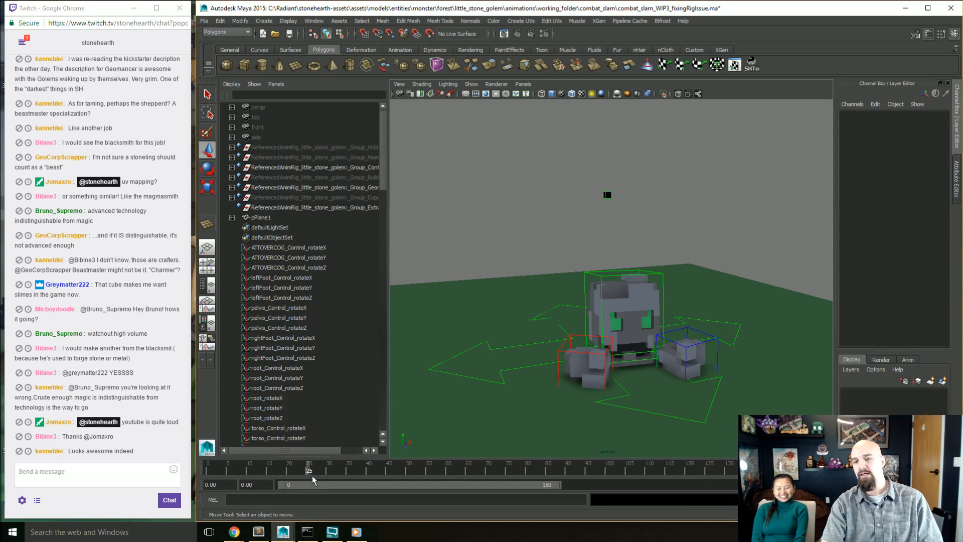
{"action": "left_click_drag", "start_coordinate": [582, 336], "coordinate": [667, 354], "text": "alt"}
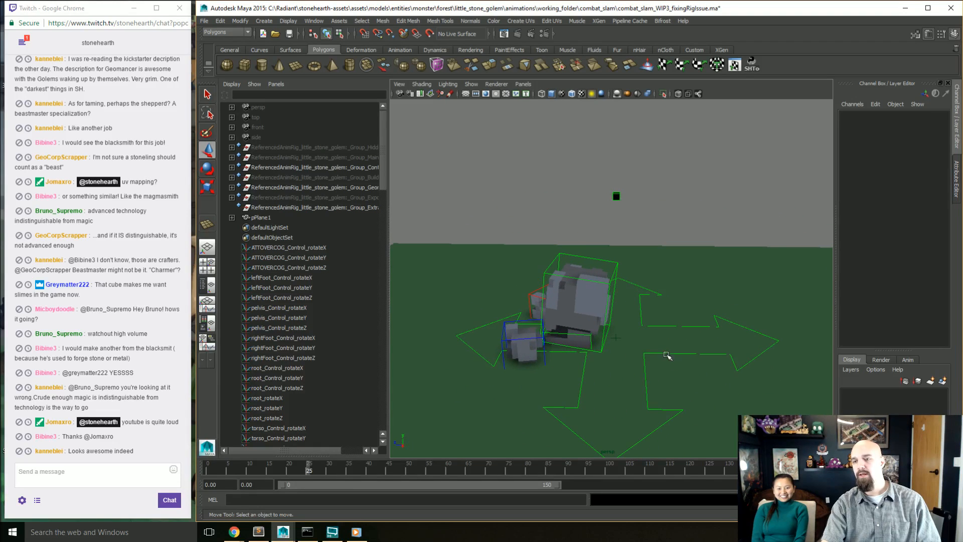
Step: Show the viewport grid and inspect up close how the golem's body and fists meet the ground
{"action": "left_click", "coordinate": [466, 94]}
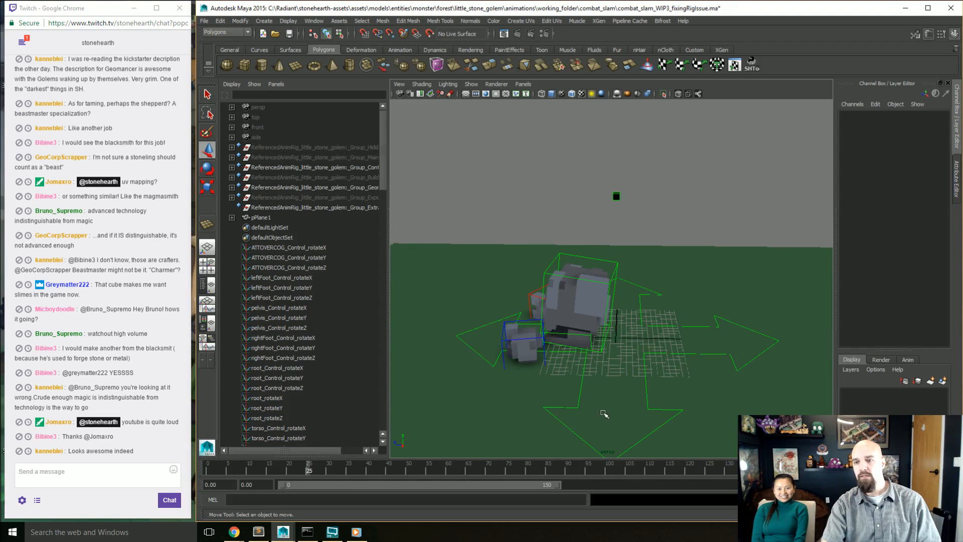
{"action": "scroll", "coordinate": [609, 390], "scroll_direction": "up", "scroll_amount": 5}
{"action": "left_click_drag", "start_coordinate": [651, 417], "coordinate": [642, 386], "text": "alt"}
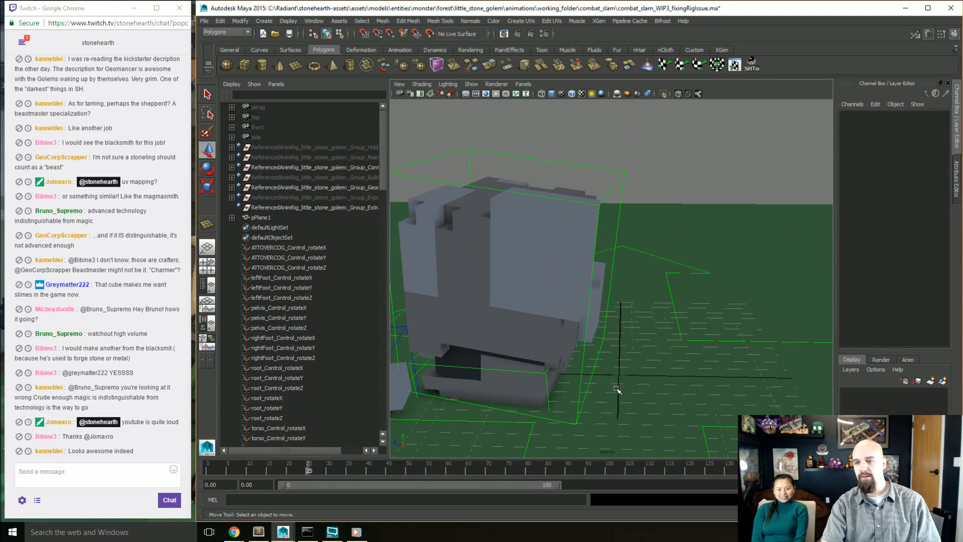
{"action": "scroll", "coordinate": [620, 385], "scroll_direction": "down", "scroll_amount": 6}
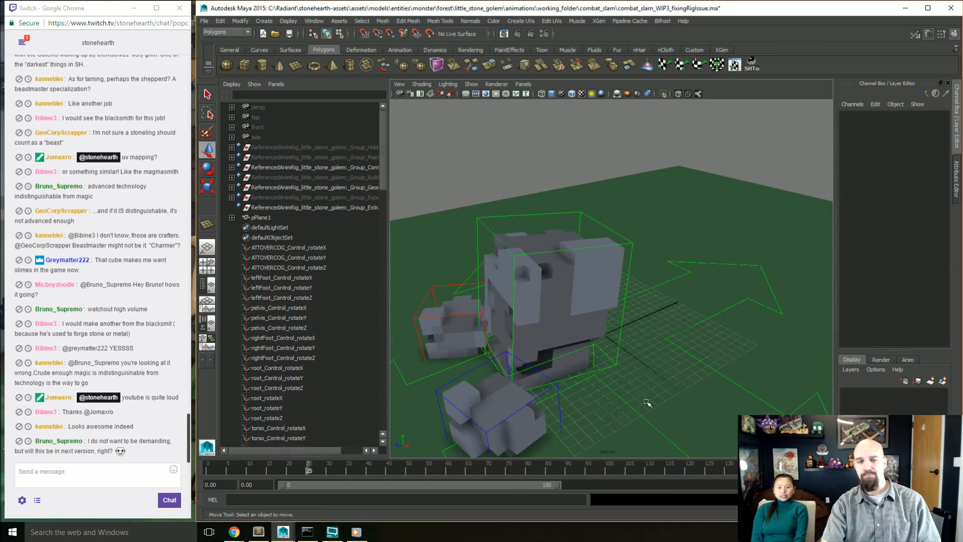
Step: Scrub the slam from frame 0 through its recovery and examine the golem's face and fists close up
{"action": "left_click_drag", "start_coordinate": [306, 468], "coordinate": [207, 467]}
{"action": "left_click_drag", "start_coordinate": [624, 326], "coordinate": [580, 360], "text": "alt"}
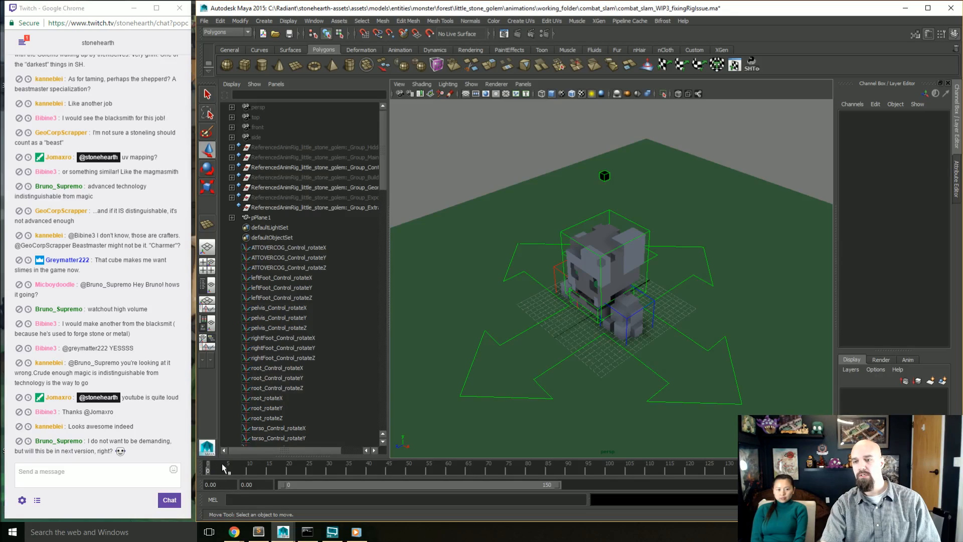
{"action": "left_click_drag", "start_coordinate": [223, 468], "coordinate": [685, 468]}
{"action": "left_click_drag", "start_coordinate": [747, 446], "coordinate": [444, 439]}
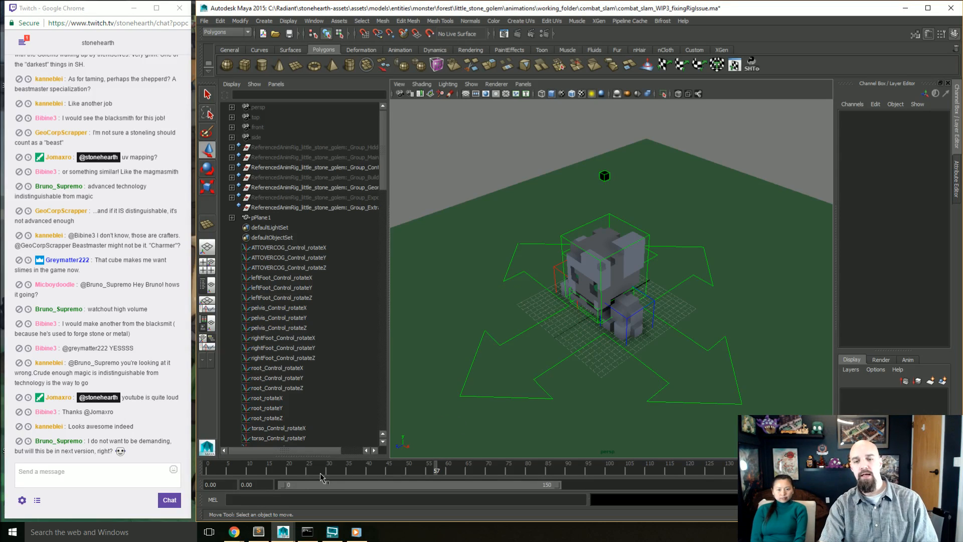
{"action": "left_click_drag", "start_coordinate": [261, 470], "coordinate": [365, 476]}
{"action": "left_click_drag", "start_coordinate": [638, 315], "coordinate": [684, 299], "text": "alt"}
{"action": "scroll", "coordinate": [652, 345], "scroll_direction": "up", "scroll_amount": 5}
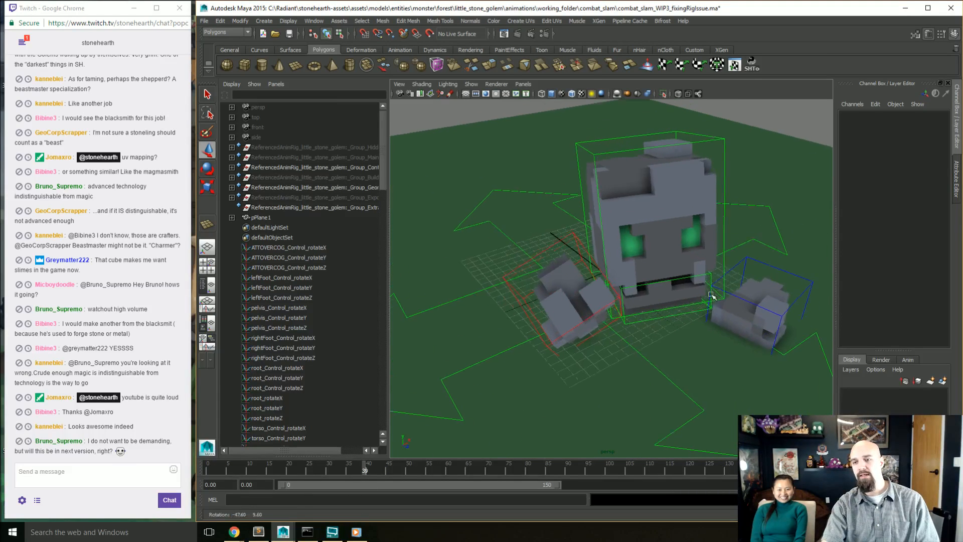
Step: Play back the slam from near its start and review the motion from a wider, lower angle
{"action": "left_click", "coordinate": [375, 466]}
{"action": "left_click_drag", "start_coordinate": [376, 466], "coordinate": [211, 471]}
{"action": "key", "text": "alt+v"}
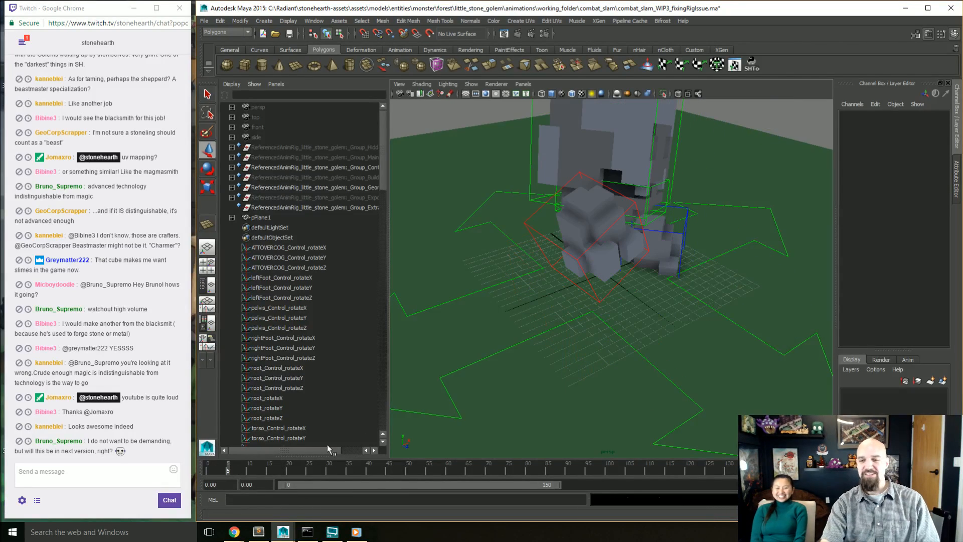
{"action": "left_click_drag", "start_coordinate": [565, 398], "coordinate": [565, 389], "text": "alt"}
{"action": "middle_click_drag", "start_coordinate": [565, 389], "coordinate": [564, 403], "text": "alt"}
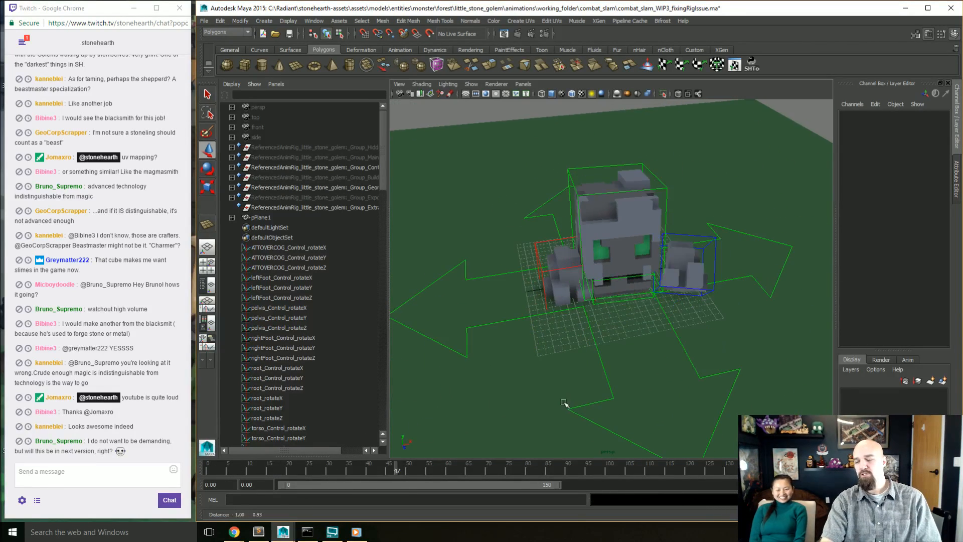
{"action": "left_click_drag", "start_coordinate": [564, 403], "coordinate": [574, 412], "text": "alt"}
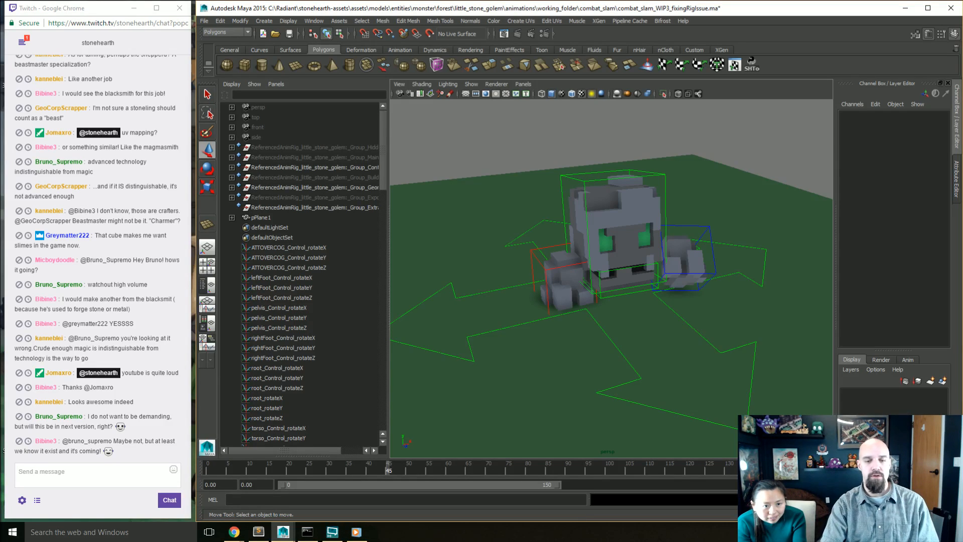
Step: Open File Explorer and replace the existing little_stone_golem.json in the forest folder with the copied file
{"action": "left_click", "coordinate": [63, 529]}
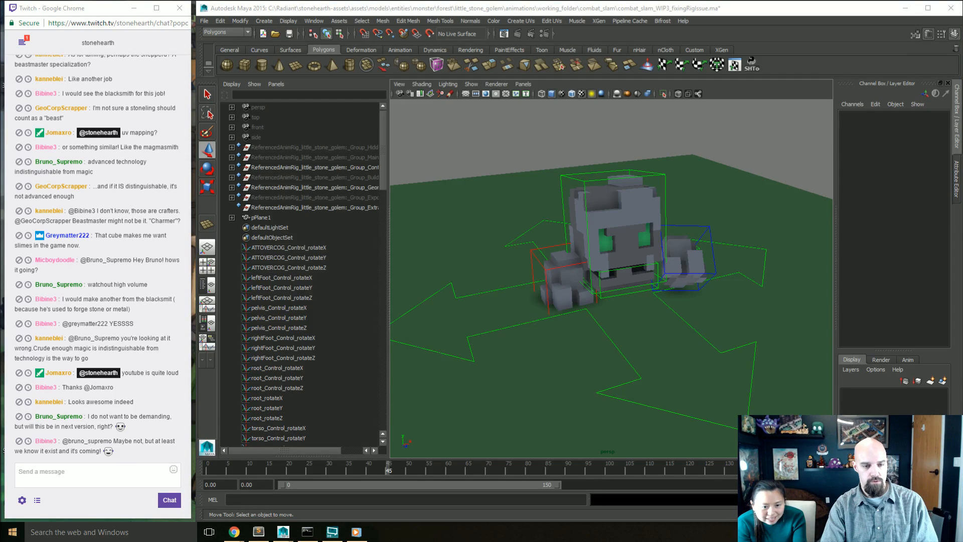
{"action": "left_click", "coordinate": [8, 533]}
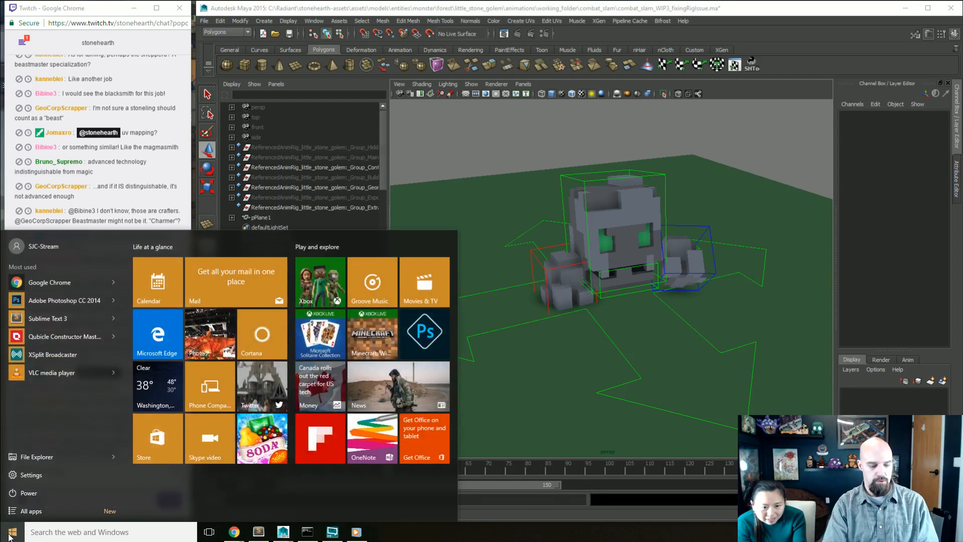
{"action": "type", "text": "explo"}
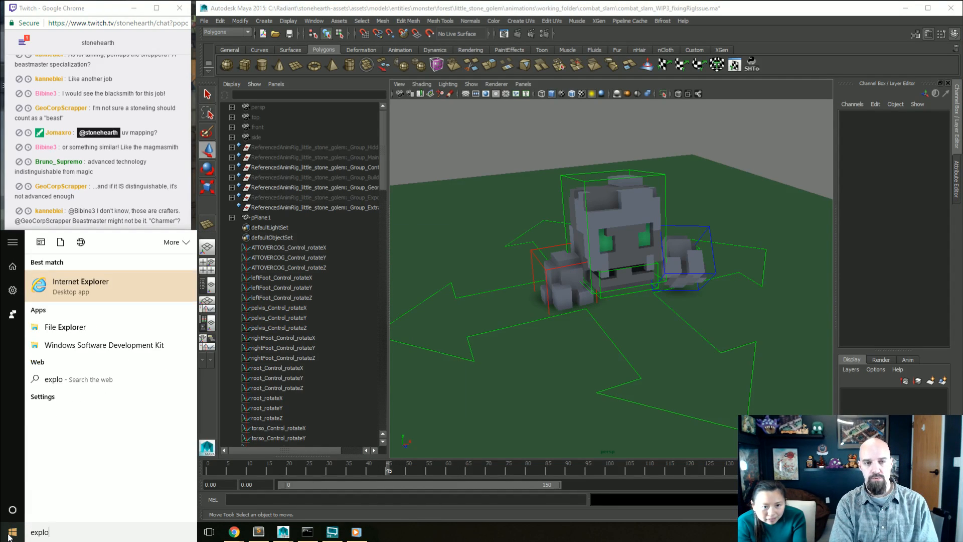
{"action": "key", "text": "Down"}
{"action": "key", "text": "Return"}
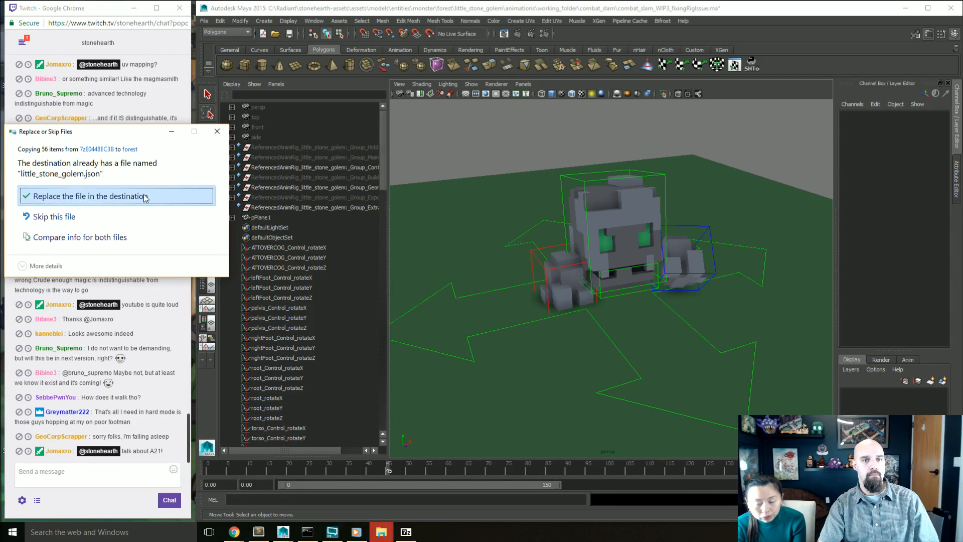
{"action": "left_click", "coordinate": [167, 202]}
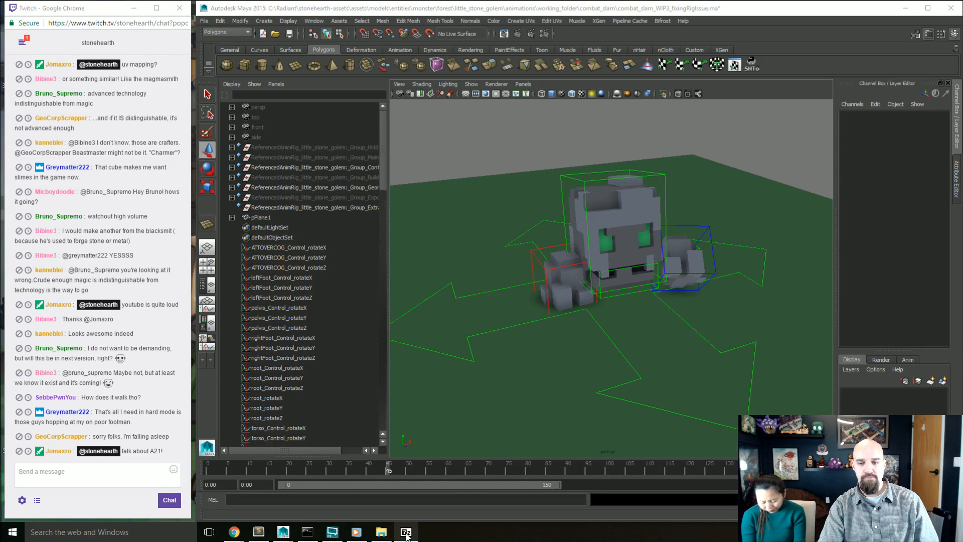
Step: Switch to Sublime Text, run the build to launch Stonehearth, and minimize the surrounding windows to leave the game in front
{"action": "left_click", "coordinate": [258, 532]}
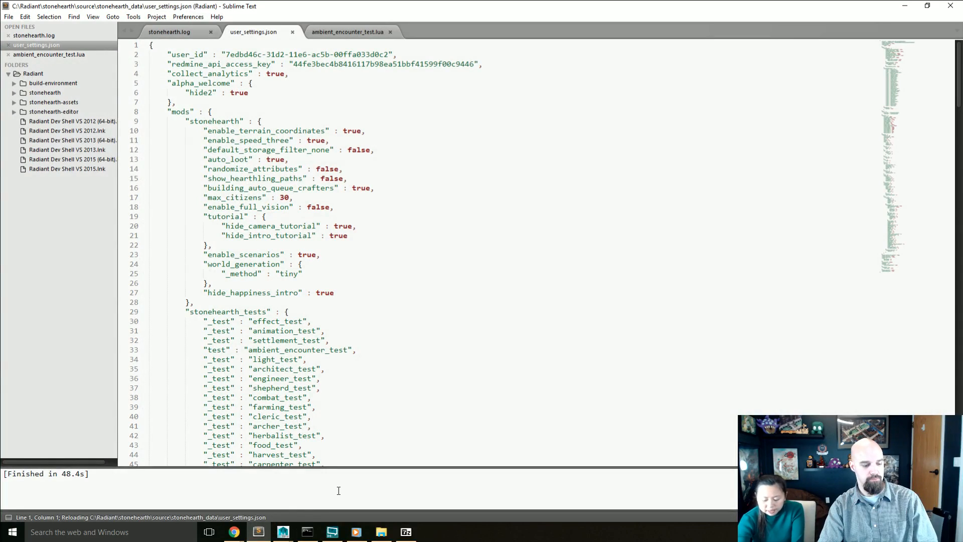
{"action": "key", "text": "ctrl+b"}
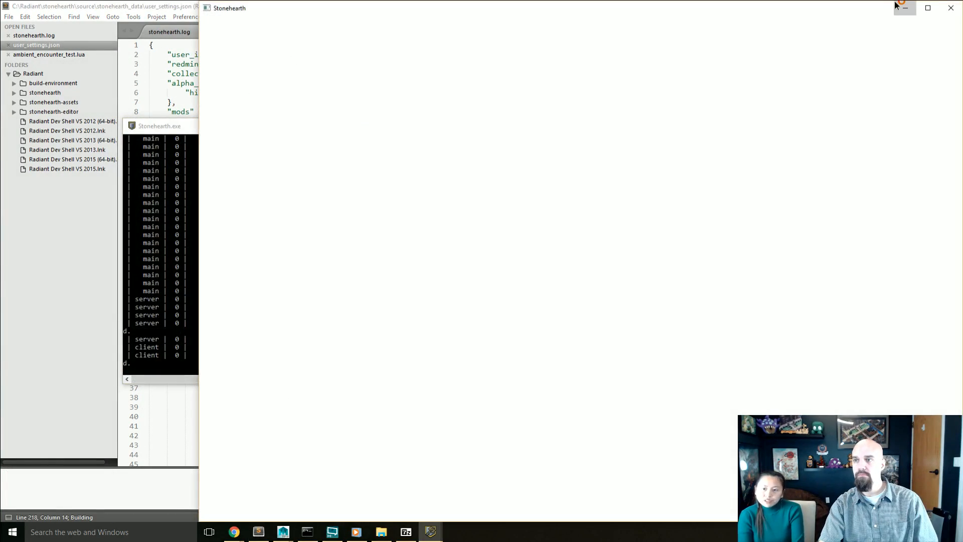
{"action": "left_click", "coordinate": [901, 6]}
{"action": "left_click", "coordinate": [905, 6]}
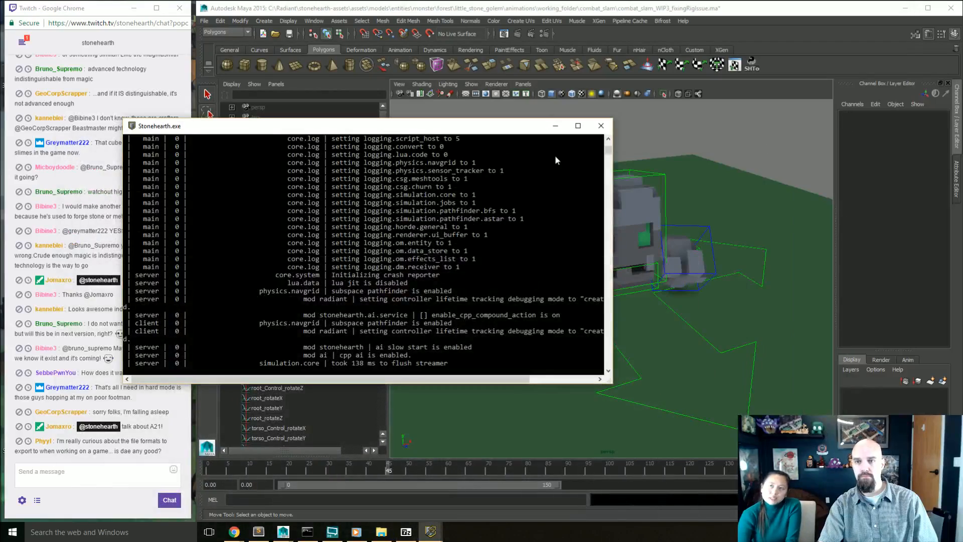
{"action": "left_click", "coordinate": [555, 125]}
{"action": "mouse_move", "coordinate": [443, 527]}
{"action": "left_click", "coordinate": [466, 496]}
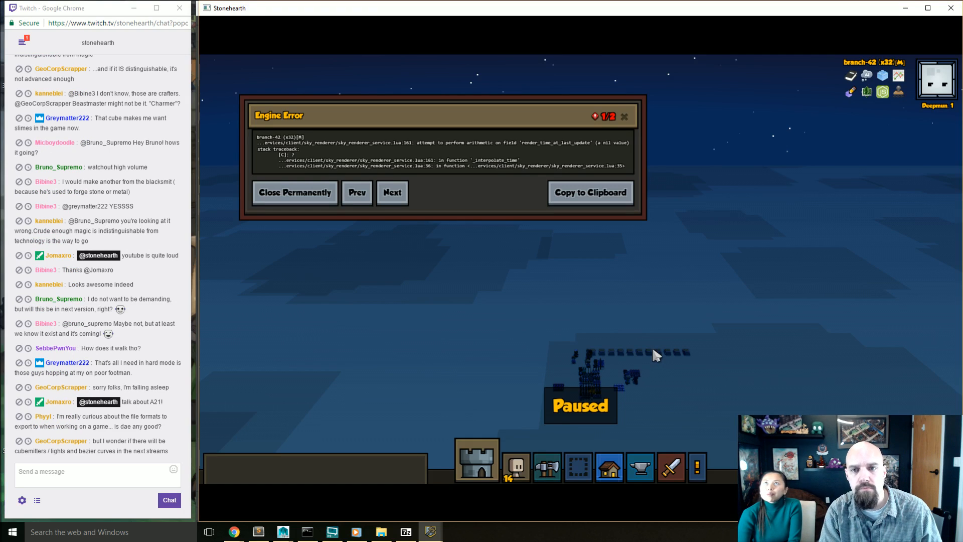
Step: Unpause Stonehearth, dismiss the engine error, look over the test scene, and close the game
{"action": "key", "text": "space"}
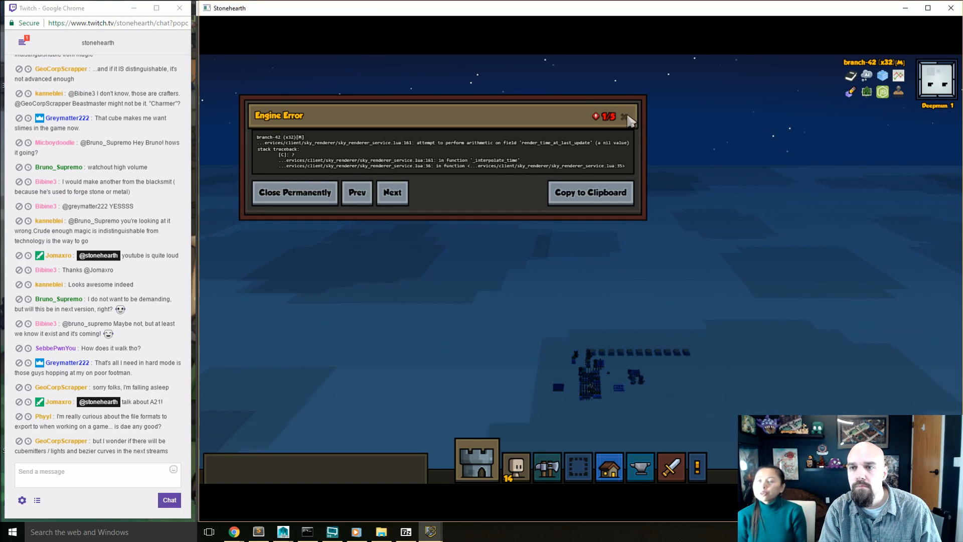
{"action": "left_click", "coordinate": [625, 116]}
{"action": "middle_click_drag", "start_coordinate": [586, 264], "coordinate": [903, 295]}
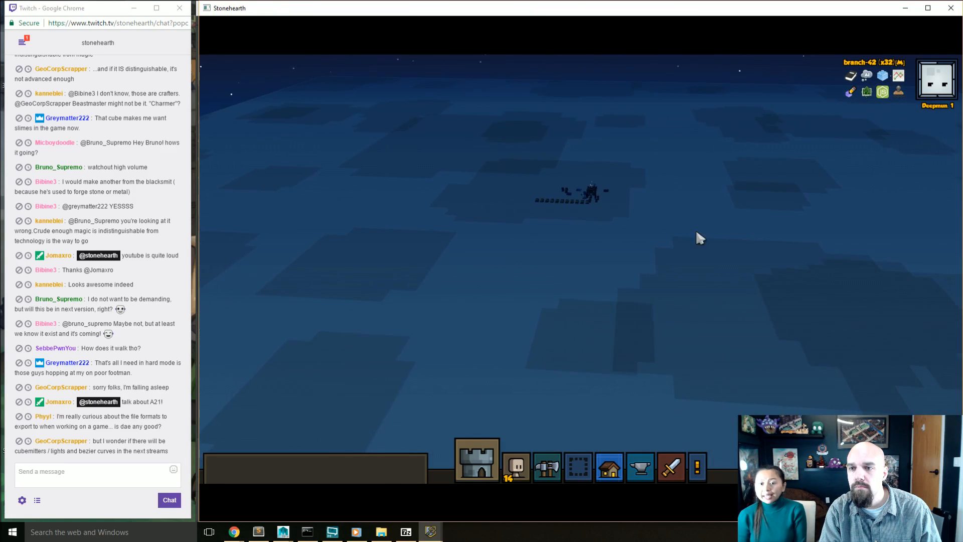
{"action": "right_click_drag", "start_coordinate": [674, 225], "coordinate": [657, 272]}
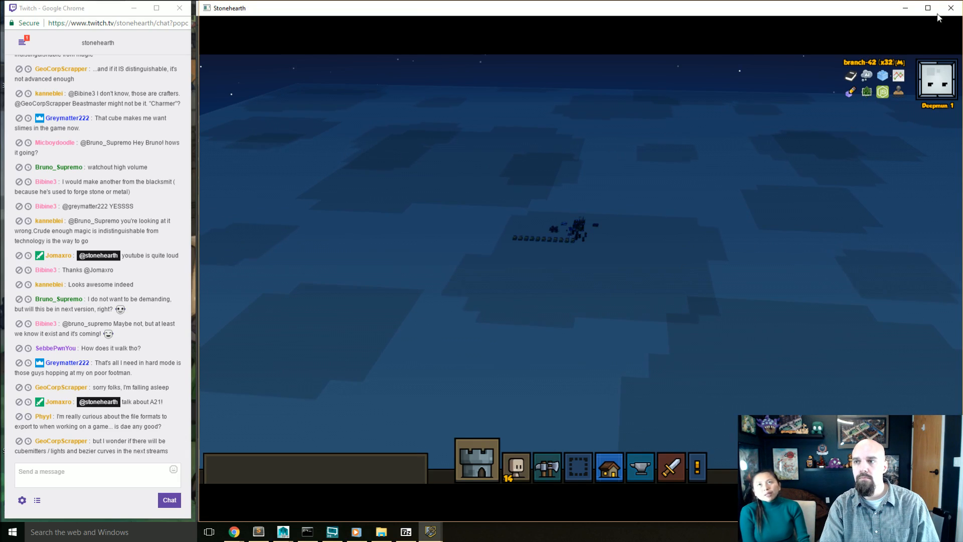
{"action": "left_click", "coordinate": [951, 8]}
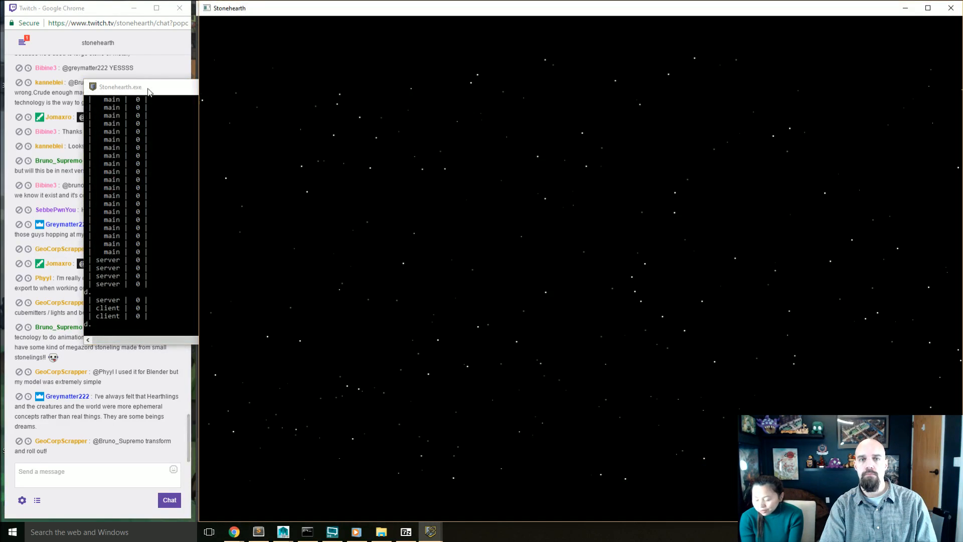
Step: Bring the relaunched Stonehearth game forward, dismiss its engine error, and close the game
{"action": "left_click", "coordinate": [149, 92]}
{"action": "left_click", "coordinate": [587, 245]}
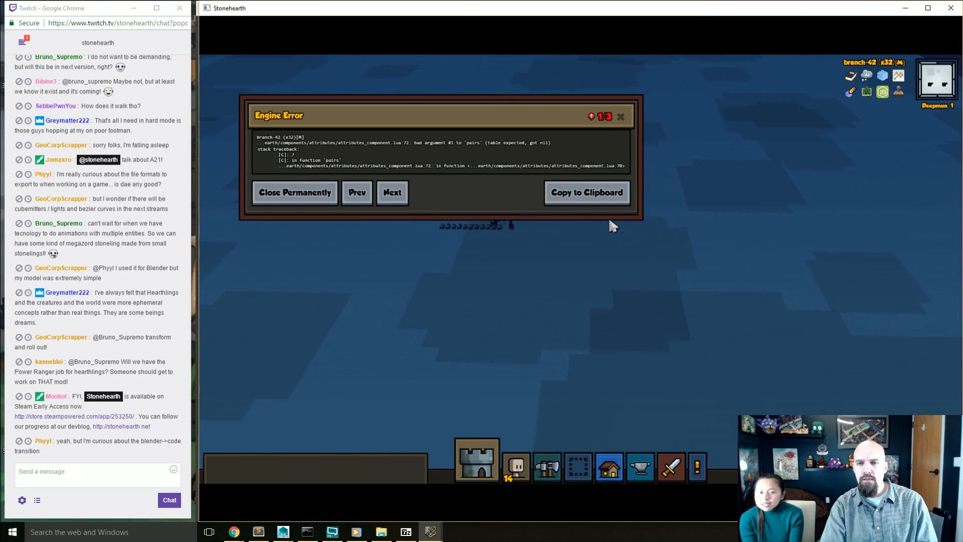
{"action": "left_click", "coordinate": [620, 116]}
{"action": "left_click", "coordinate": [950, 8]}
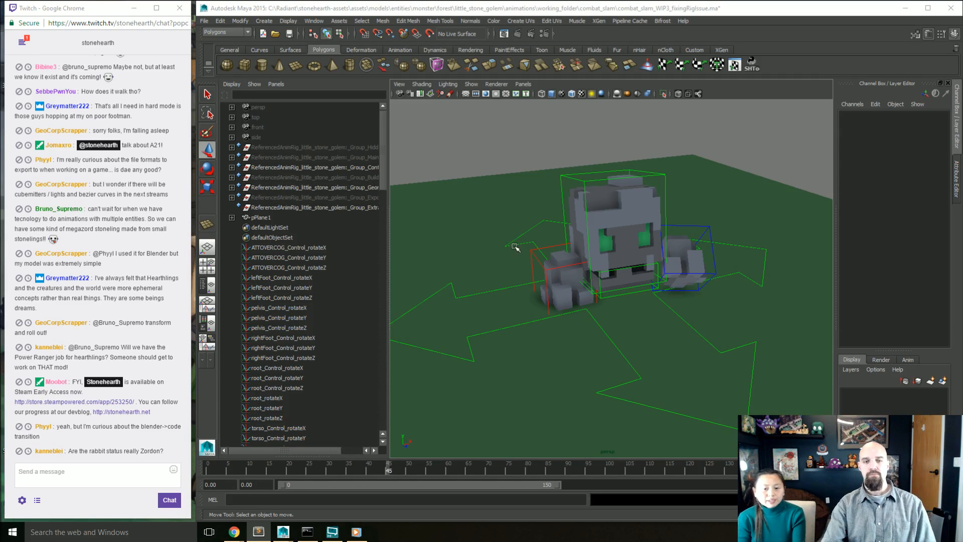
{"action": "left_click_drag", "start_coordinate": [484, 318], "coordinate": [573, 348], "text": "alt"}
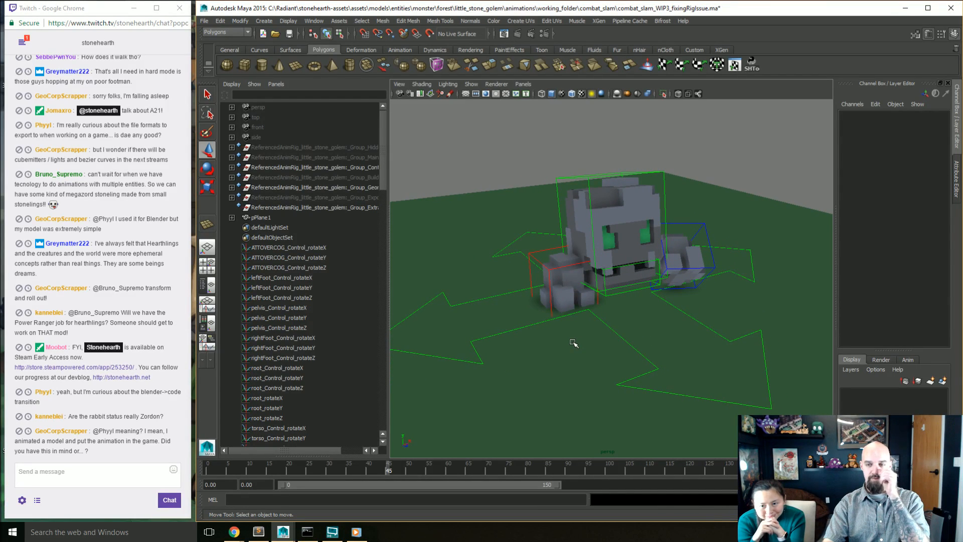
Step: Play the golem's combat slam and set the end of the playback range to frame 50, then extend it to frame 60
{"action": "left_click_drag", "start_coordinate": [594, 333], "coordinate": [584, 355], "text": "alt"}
{"action": "key", "text": "alt+v"}
{"action": "scroll", "coordinate": [601, 346], "scroll_direction": "down", "scroll_amount": 5}
{"action": "scroll", "coordinate": [584, 348], "scroll_direction": "up", "scroll_amount": 3}
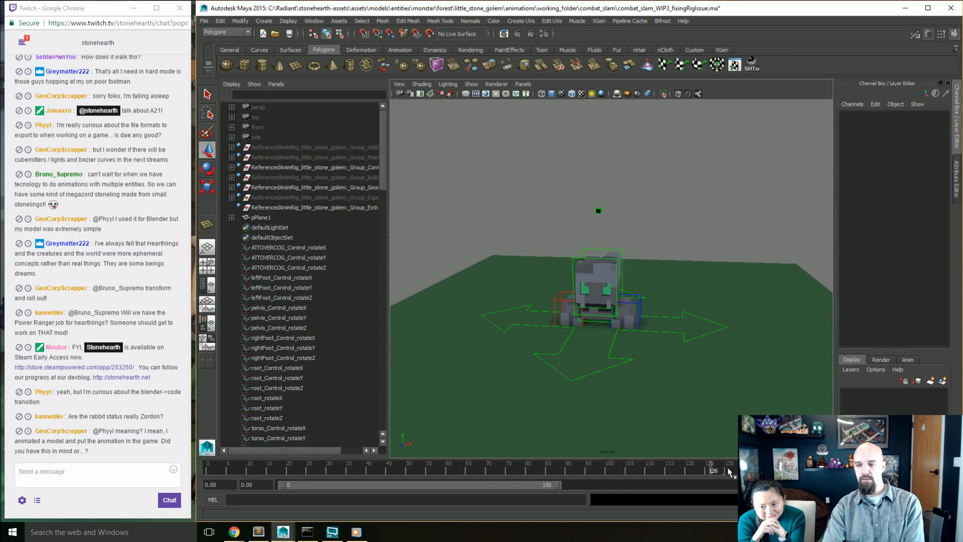
{"action": "key", "text": "Return"}
{"action": "double_click", "coordinate": [755, 484]}
{"action": "type", "text": "50"}
{"action": "key", "text": "Return"}
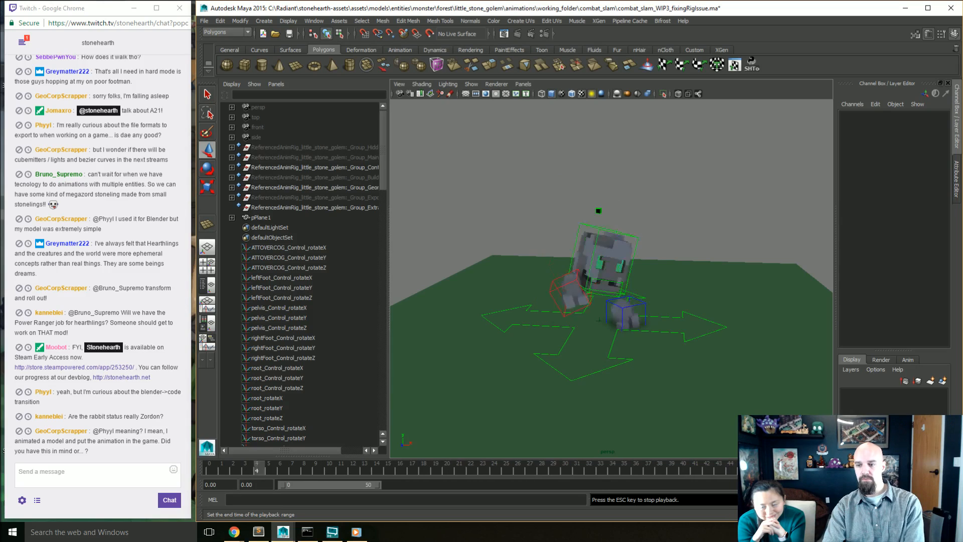
{"action": "type", "text": "60"}
{"action": "key", "text": "Return"}
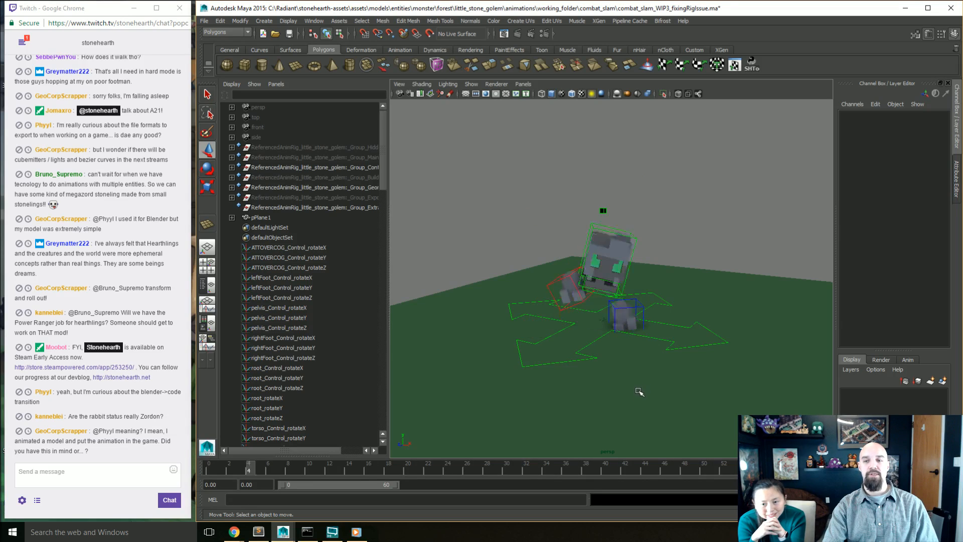
Step: Hide the NURBS curves in the perspective view and review the looping slam from several angles and distances
{"action": "left_click_drag", "start_coordinate": [639, 391], "coordinate": [601, 391], "text": "alt"}
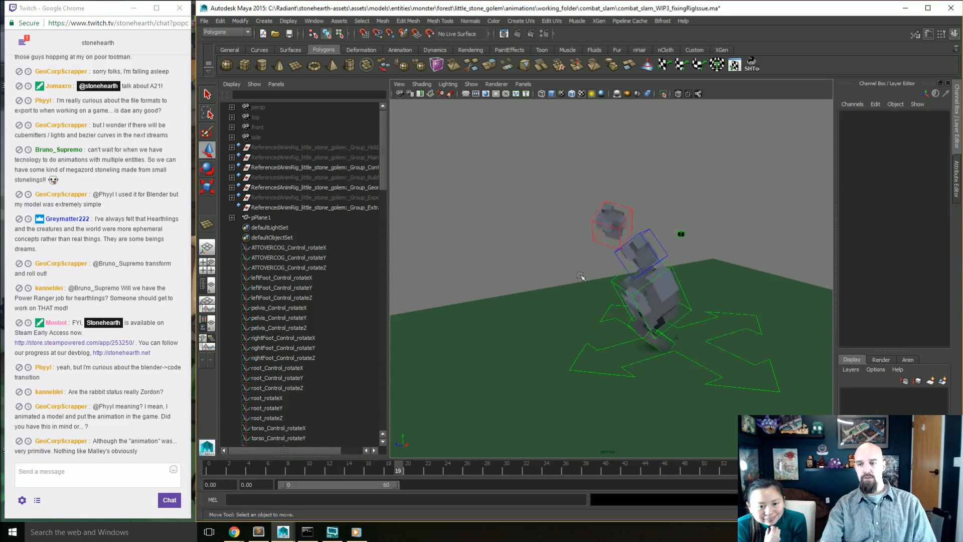
{"action": "right_click_drag", "start_coordinate": [593, 308], "coordinate": [573, 323], "text": "alt"}
{"action": "left_click", "coordinate": [473, 84]}
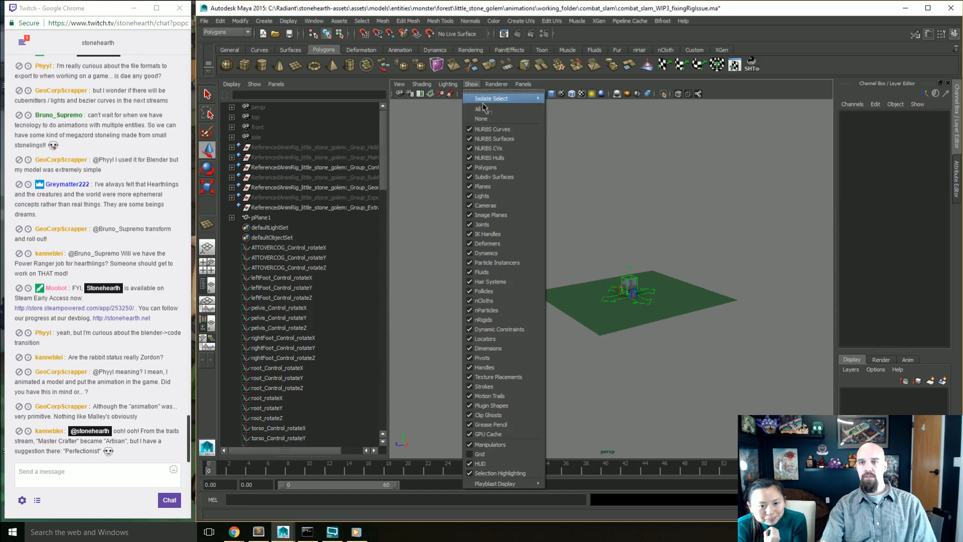
{"action": "left_click", "coordinate": [489, 129]}
{"action": "mouse_move", "coordinate": [484, 252]}
{"action": "left_mouse_down", "text": "alt"}
{"action": "mouse_move", "coordinate": [506, 289]}
{"action": "mouse_move", "coordinate": [493, 303]}
{"action": "left_mouse_up", "text": "alt"}
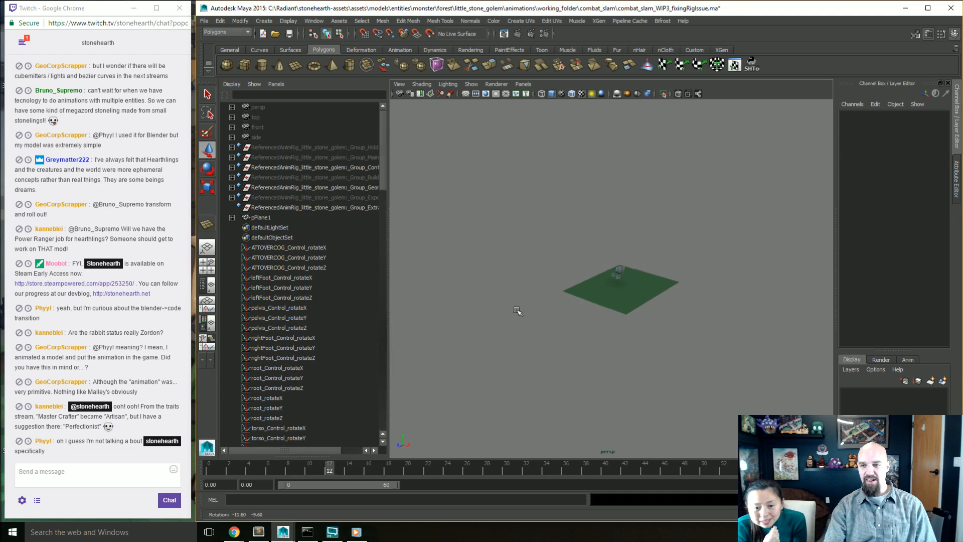
{"action": "scroll", "coordinate": [511, 313], "scroll_direction": "up", "scroll_amount": 8}
{"action": "middle_click_drag", "start_coordinate": [531, 304], "coordinate": [516, 292], "text": "alt"}
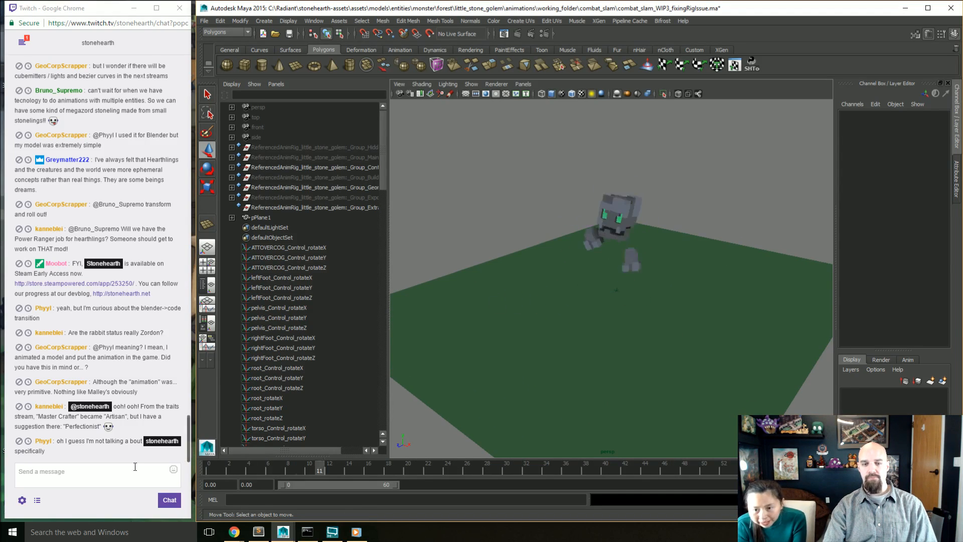
Step: Switch to the Twitch chat window and post a message mentioning the viewer's username
{"action": "left_click", "coordinate": [161, 393]}
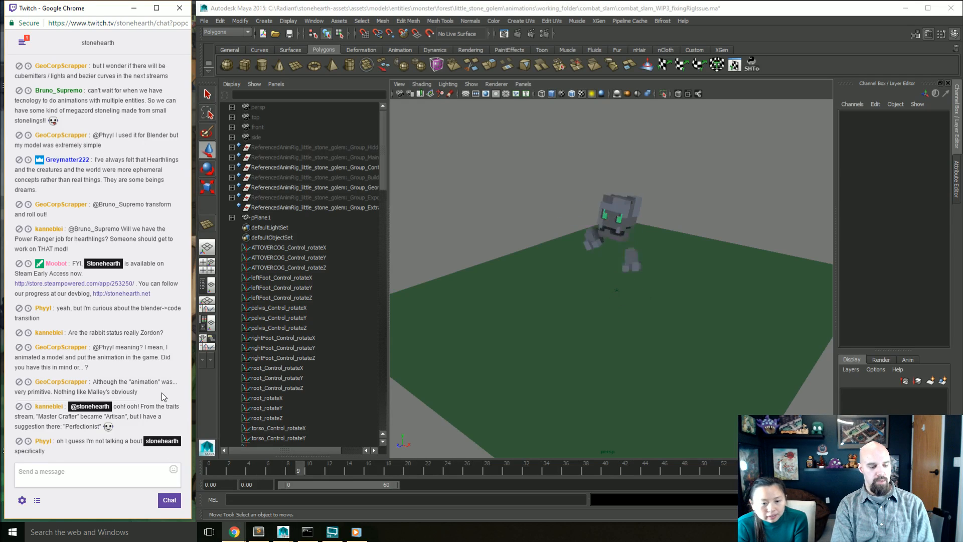
{"action": "type", "text": "@brackar"}
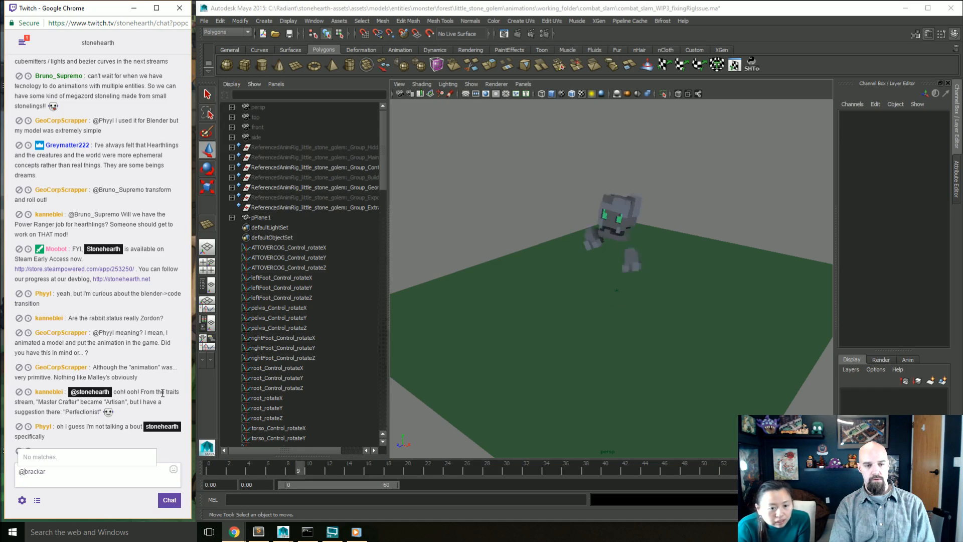
{"action": "key", "text": "Return"}
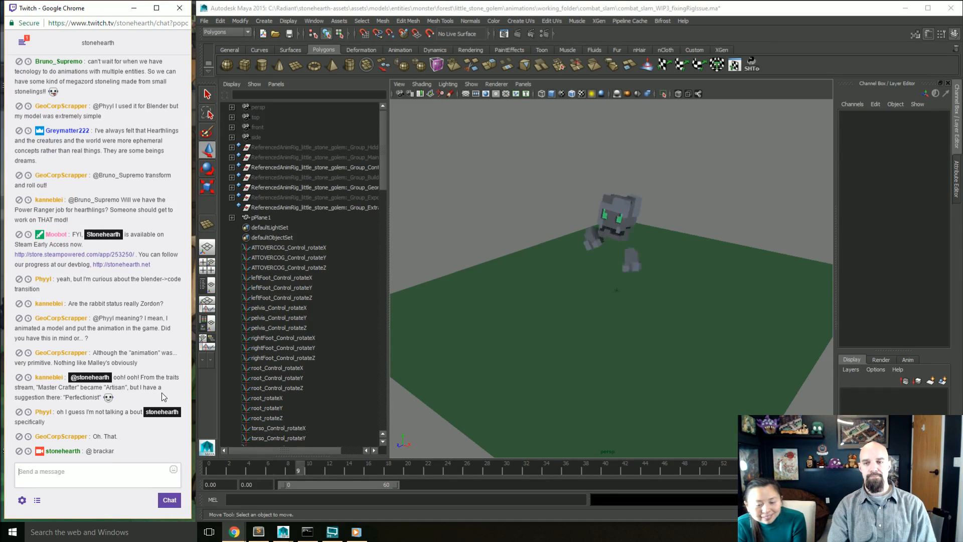
Step: Return to Maya, stop the playback, clear the ground plane selection, and show the NURBS curves in the perspective view again
{"action": "left_click", "coordinate": [514, 309]}
{"action": "left_click", "coordinate": [526, 300]}
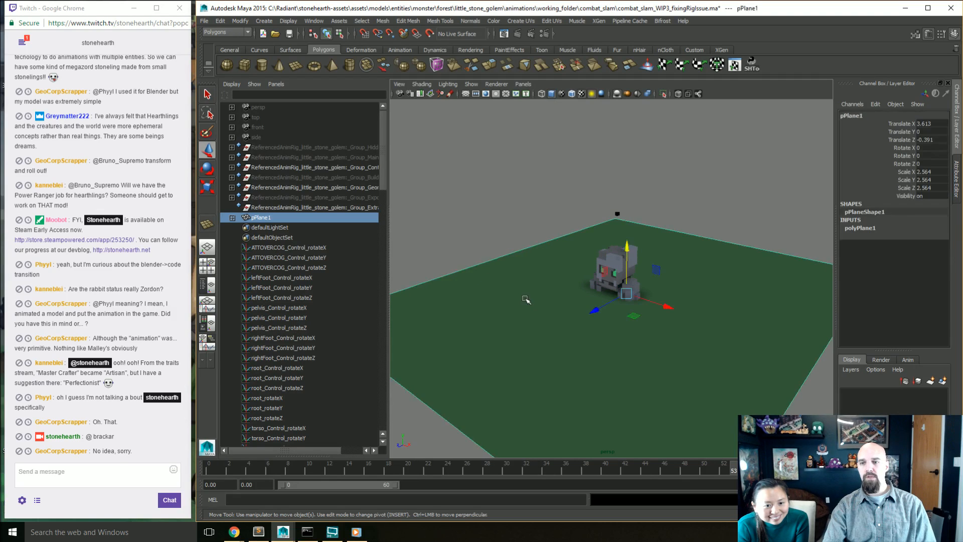
{"action": "left_click", "coordinate": [494, 225]}
{"action": "left_click_drag", "start_coordinate": [494, 225], "coordinate": [497, 270], "text": "alt"}
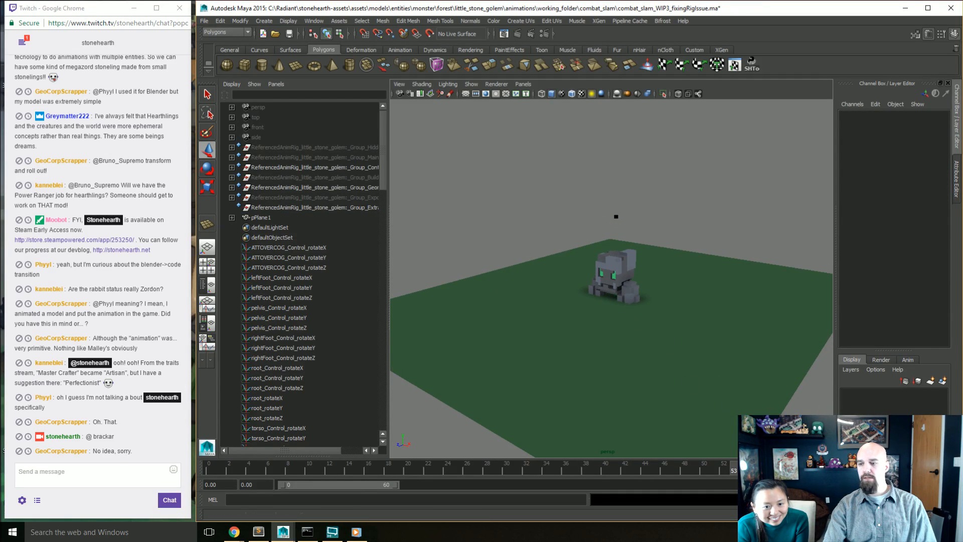
{"action": "left_click_drag", "start_coordinate": [684, 328], "coordinate": [663, 405], "text": "alt"}
{"action": "left_click", "coordinate": [471, 83]}
{"action": "left_click", "coordinate": [481, 131]}
Step: Select all the golem's rig controls, open the Graph Editor, frame all their curves, and enlarge the window over the viewport
{"action": "left_click_drag", "start_coordinate": [523, 195], "coordinate": [522, 210], "text": "alt"}
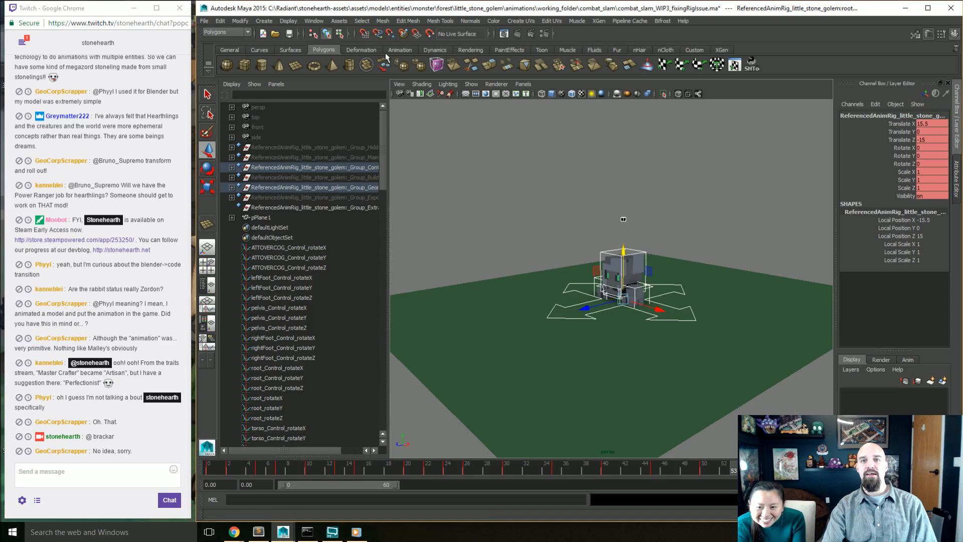
{"action": "left_click", "coordinate": [316, 21]}
{"action": "mouse_move", "coordinate": [396, 35]}
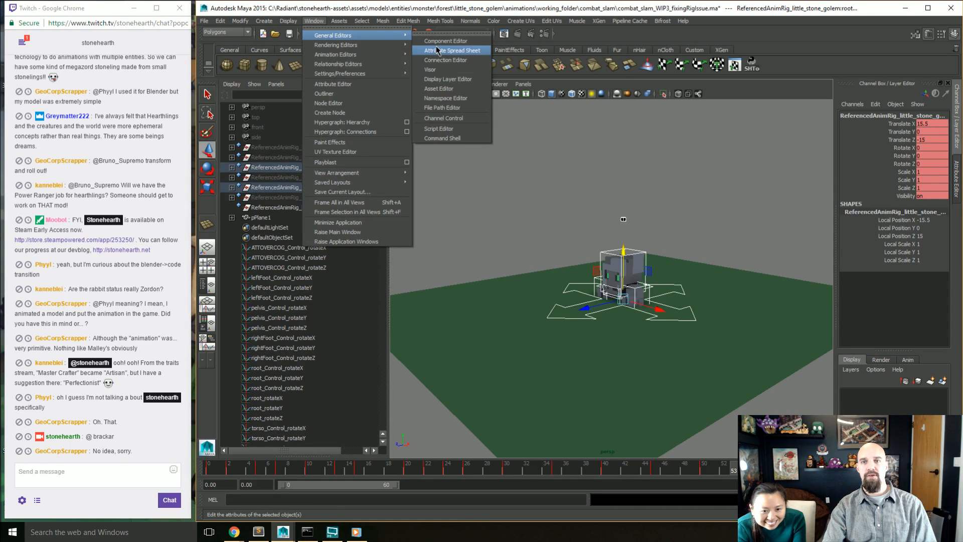
{"action": "mouse_move", "coordinate": [364, 59]}
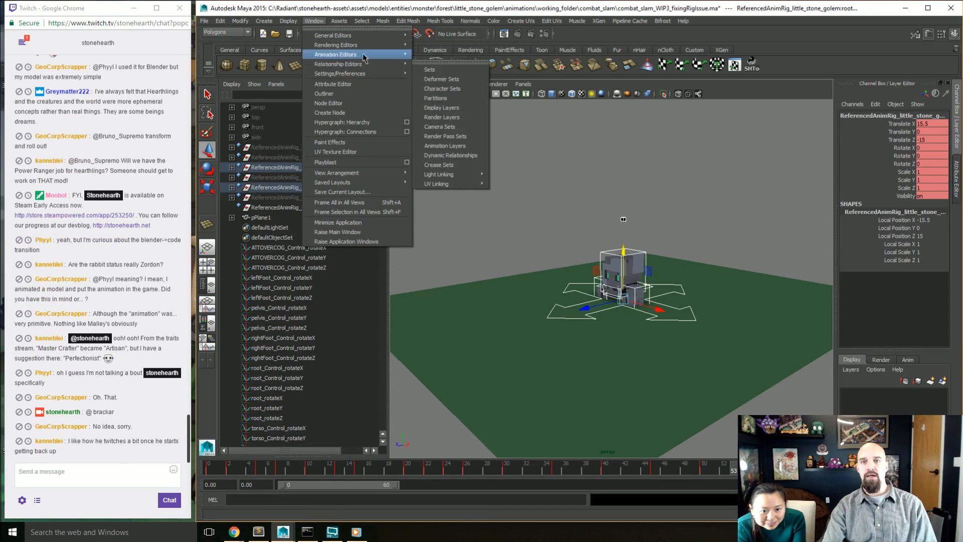
{"action": "left_click", "coordinate": [430, 56]}
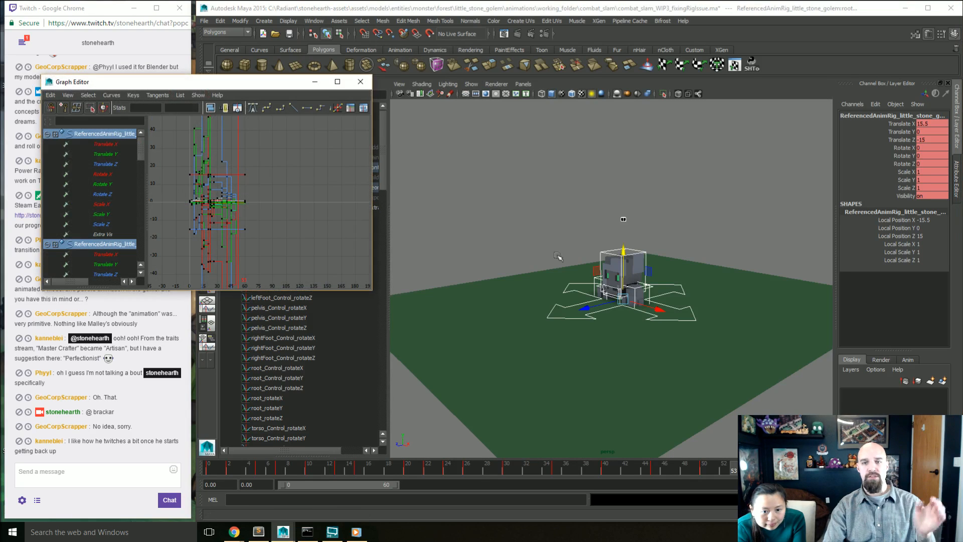
{"action": "left_click_drag", "start_coordinate": [243, 83], "coordinate": [642, 105]}
{"action": "scroll", "coordinate": [685, 217], "scroll_direction": "down", "scroll_amount": 10}
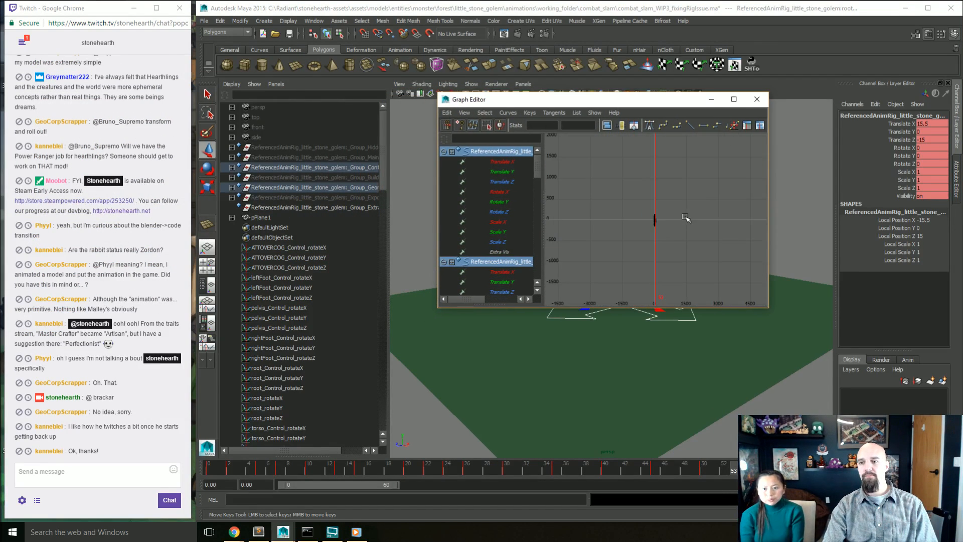
{"action": "key", "text": "a"}
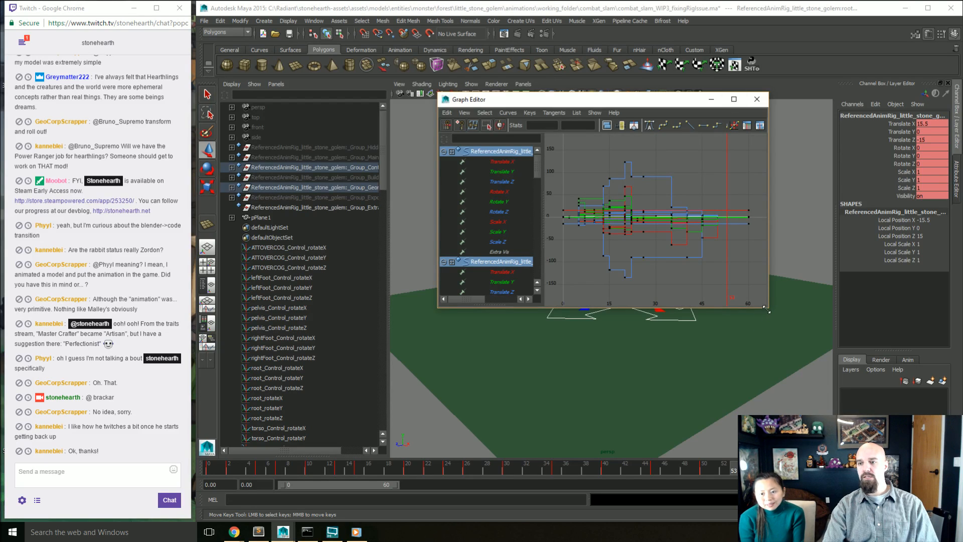
{"action": "left_click_drag", "start_coordinate": [766, 310], "coordinate": [928, 485]}
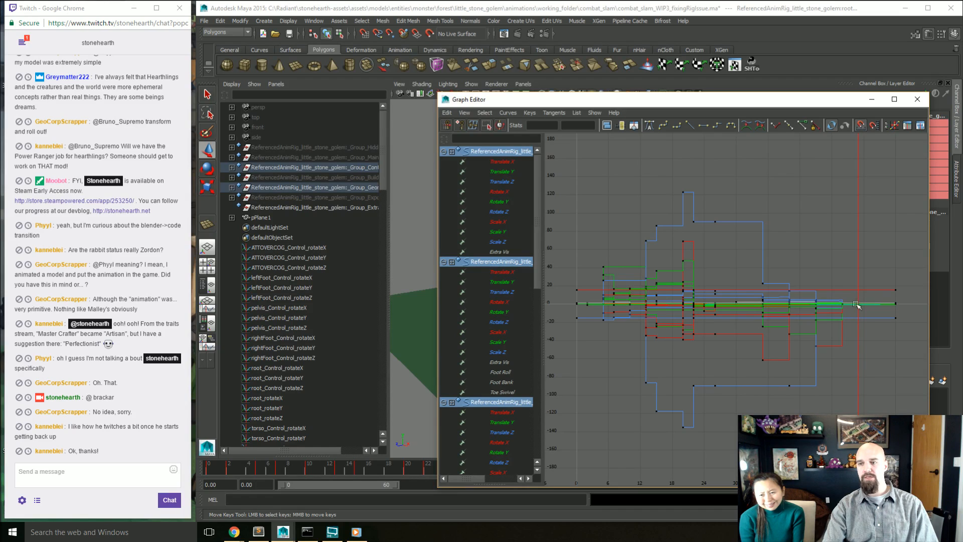
Step: Try applying auto tangents to all of the golem's animation keys, and undo the tangent change
{"action": "left_click_drag", "start_coordinate": [788, 283], "coordinate": [572, 434]}
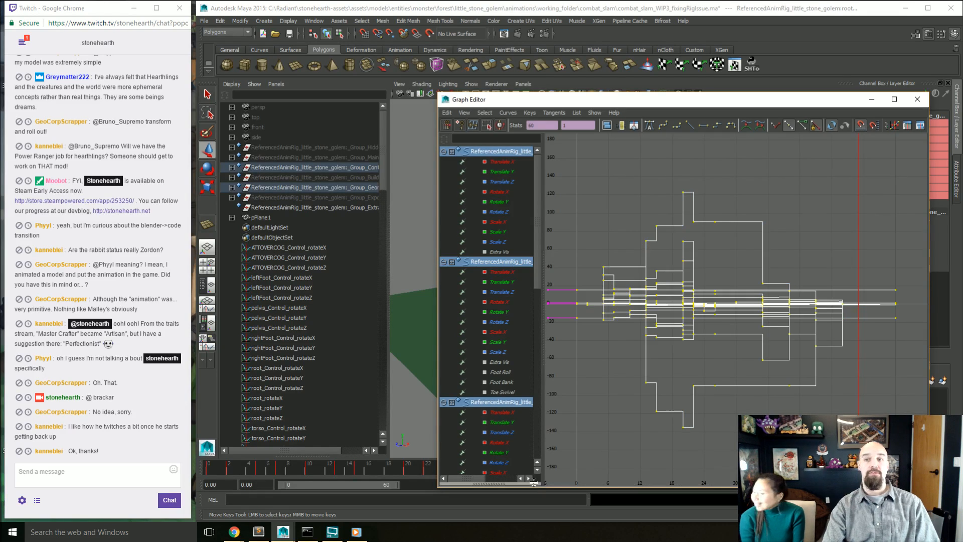
{"action": "left_click", "coordinate": [654, 126]}
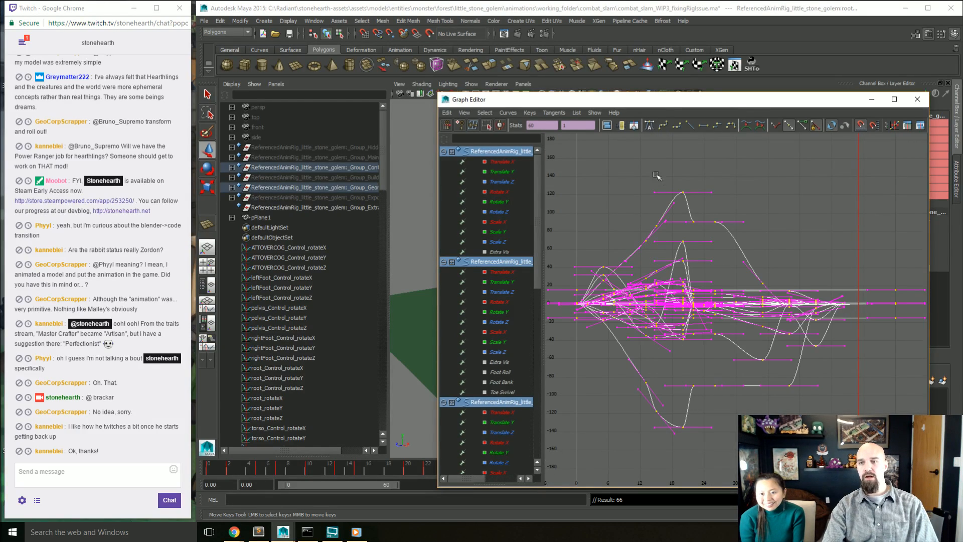
{"action": "right_click", "coordinate": [766, 291]}
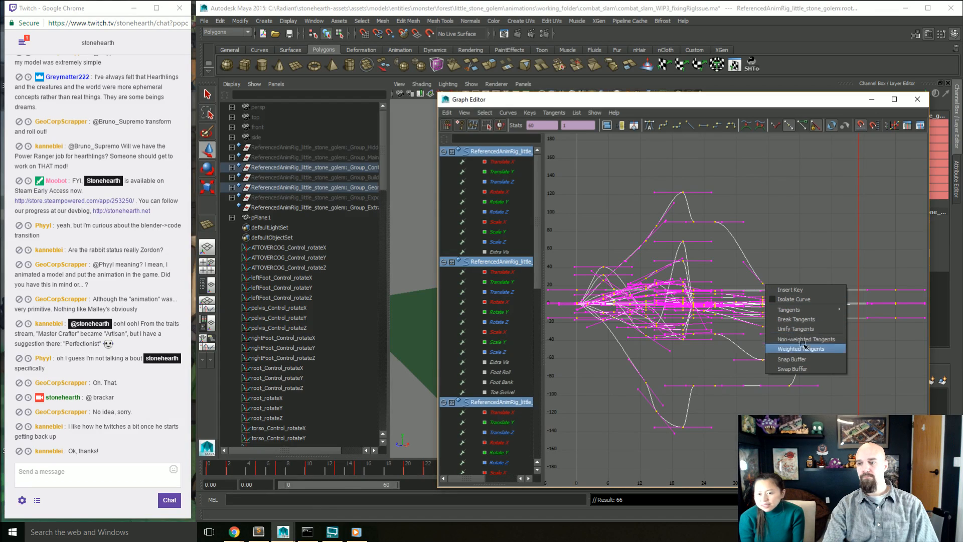
{"action": "left_click", "coordinate": [780, 221]}
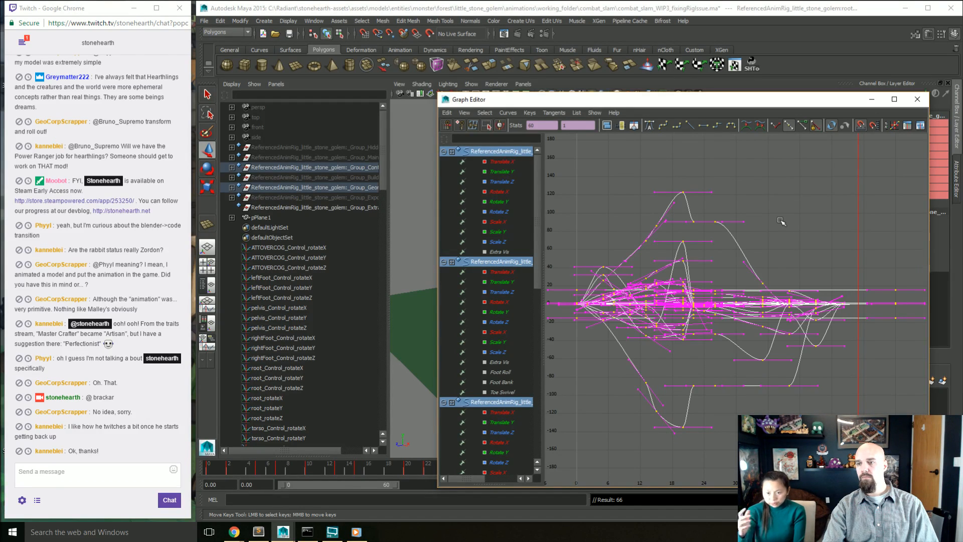
{"action": "key", "text": "ctrl+z"}
{"action": "left_click", "coordinate": [777, 223]}
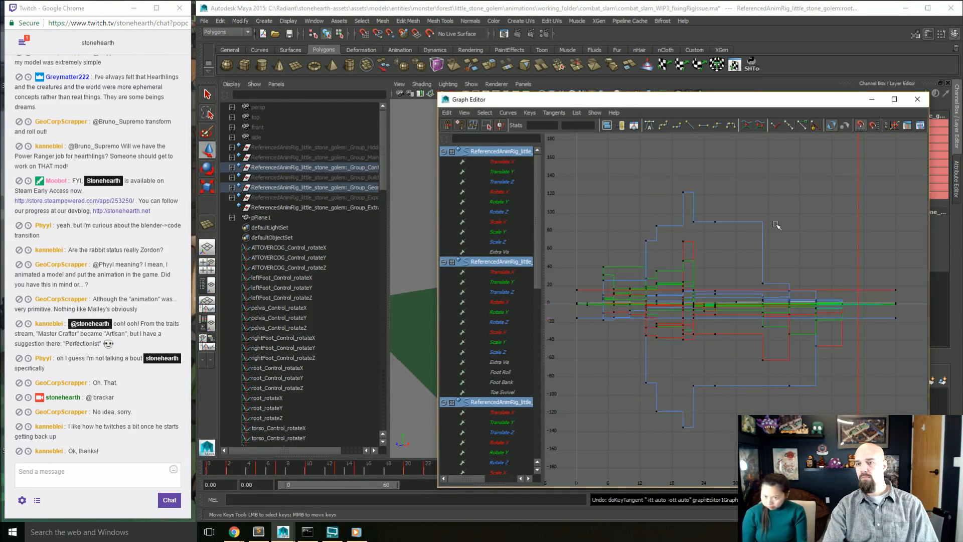
Step: Widen the channel list and examine the root_Control Translate X curve and the leftFoot_Control curves, isolating Translate Y and its first keys
{"action": "left_click", "coordinate": [498, 162]}
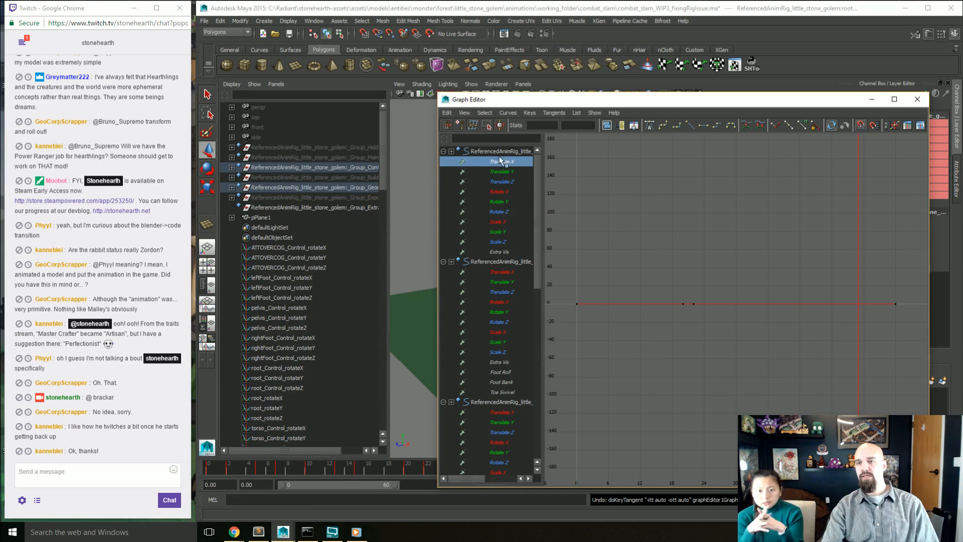
{"action": "left_click_drag", "start_coordinate": [538, 166], "coordinate": [624, 161]}
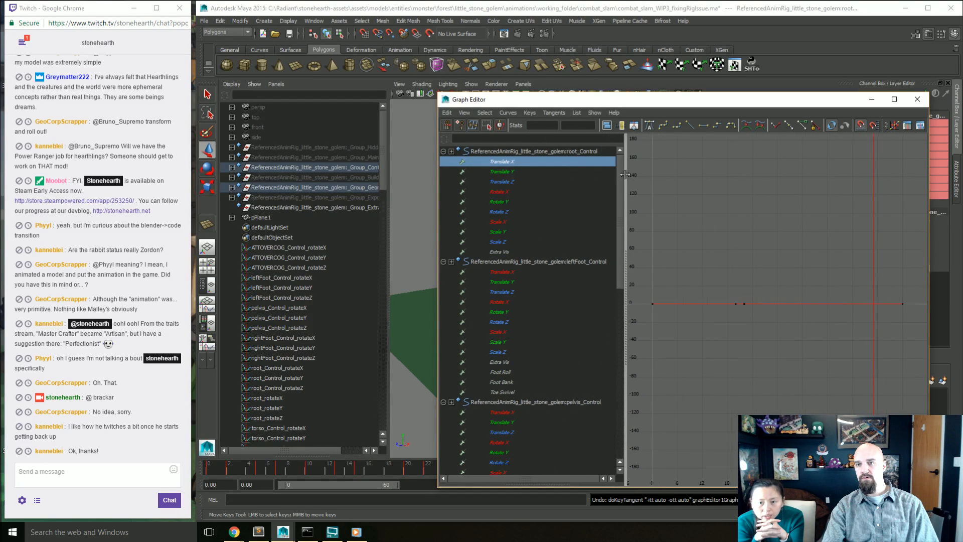
{"action": "left_click", "coordinate": [573, 262]}
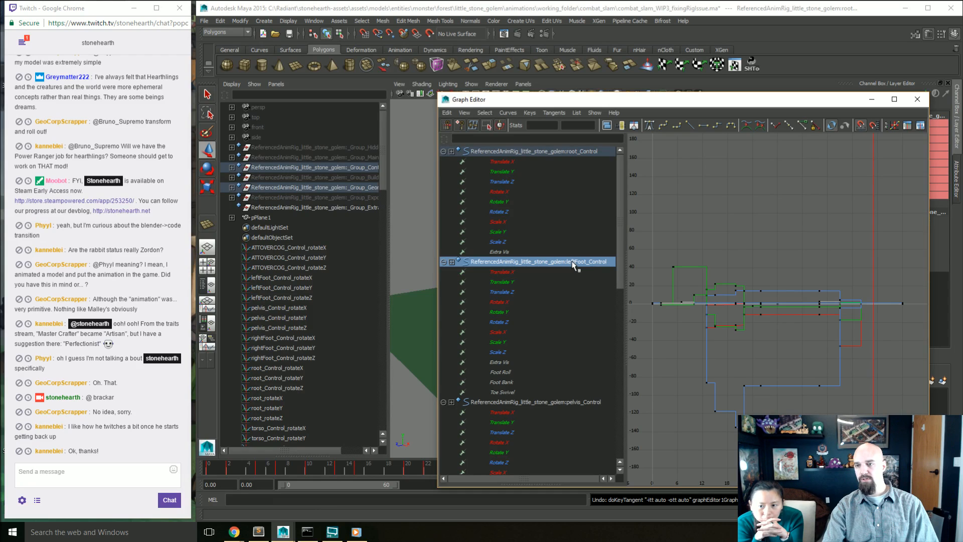
{"action": "left_click", "coordinate": [529, 283]}
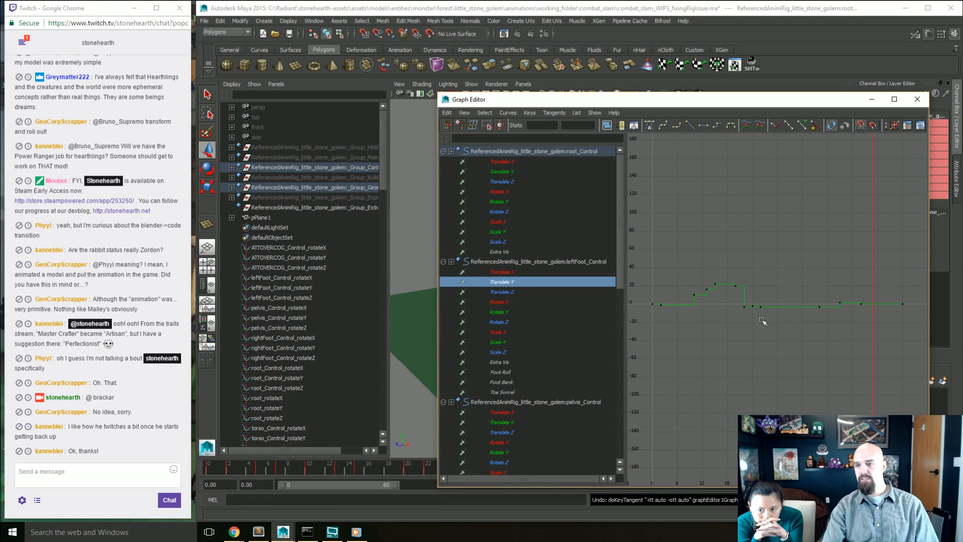
{"action": "left_click_drag", "start_coordinate": [657, 295], "coordinate": [653, 317]}
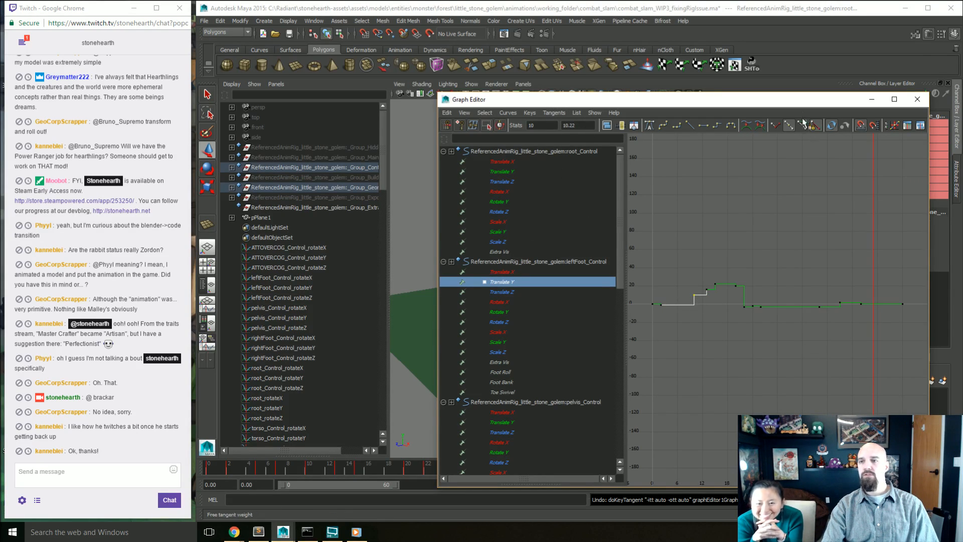
Step: Deselect and reselect all the golem's rig controls to load every curve in the Graph Editor, and place the editor over the viewport
{"action": "left_click_drag", "start_coordinate": [501, 99], "coordinate": [30, 126]}
{"action": "left_click", "coordinate": [687, 284]}
{"action": "left_click", "coordinate": [698, 242]}
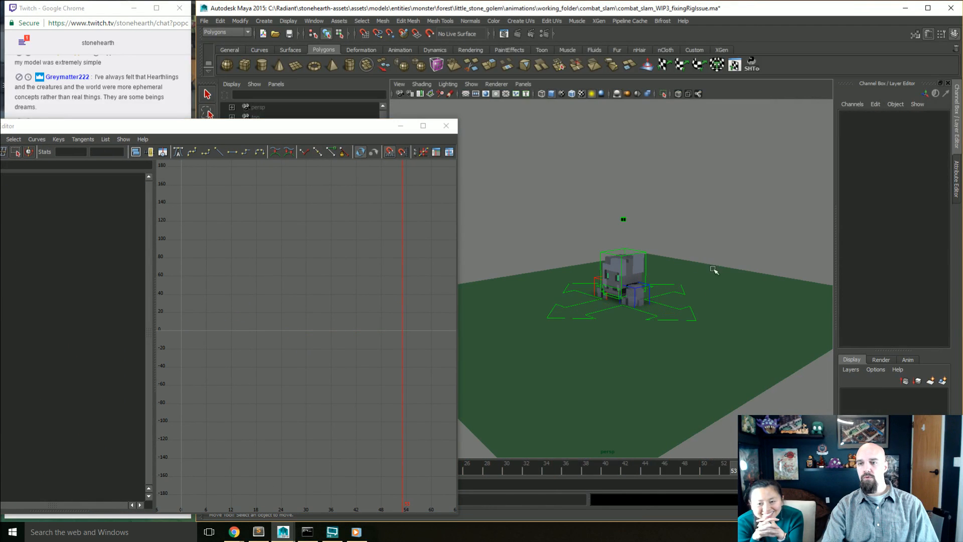
{"action": "left_click_drag", "start_coordinate": [689, 217], "coordinate": [550, 356]}
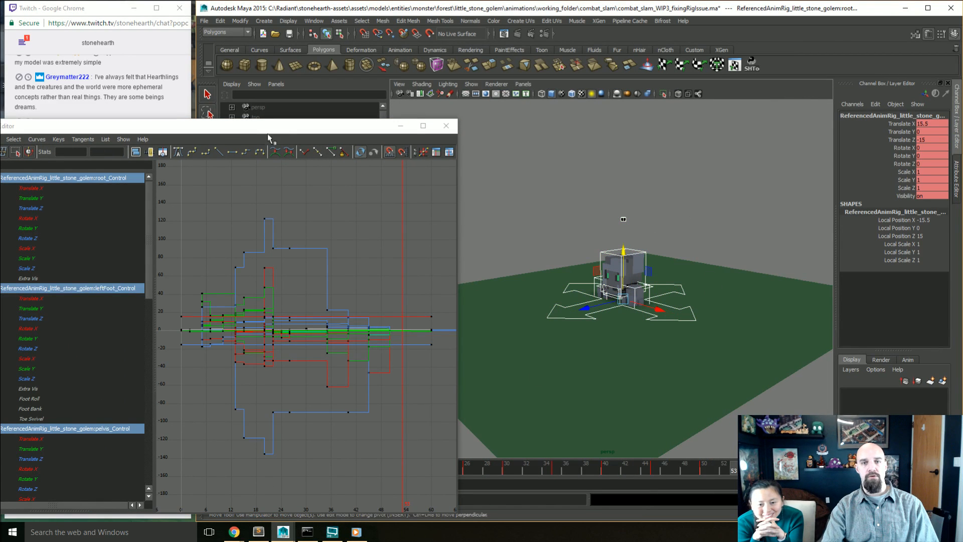
{"action": "left_click_drag", "start_coordinate": [267, 133], "coordinate": [649, 53]}
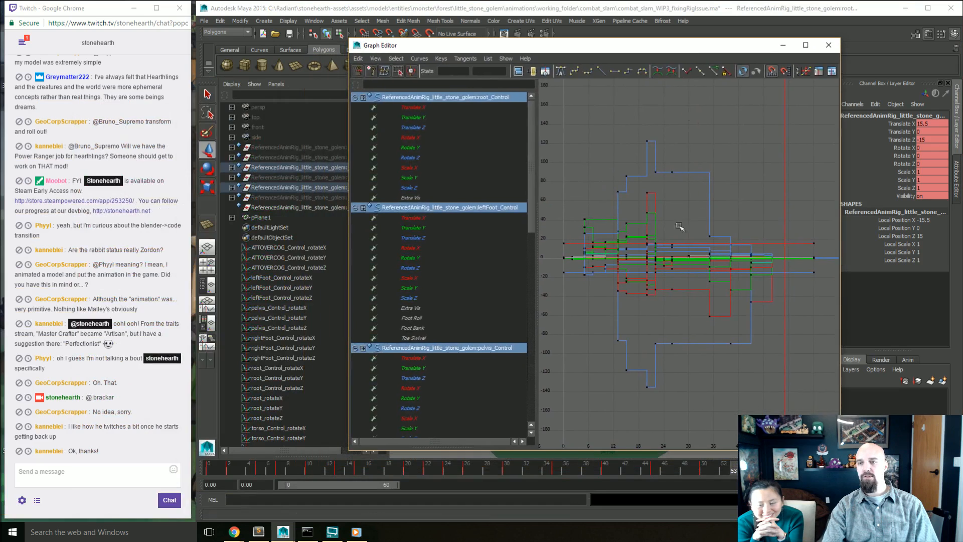
Step: Apply auto tangents to all keys on the golem's stepped curves and make the tangents non-weighted
{"action": "left_click_drag", "start_coordinate": [830, 124], "coordinate": [537, 413]}
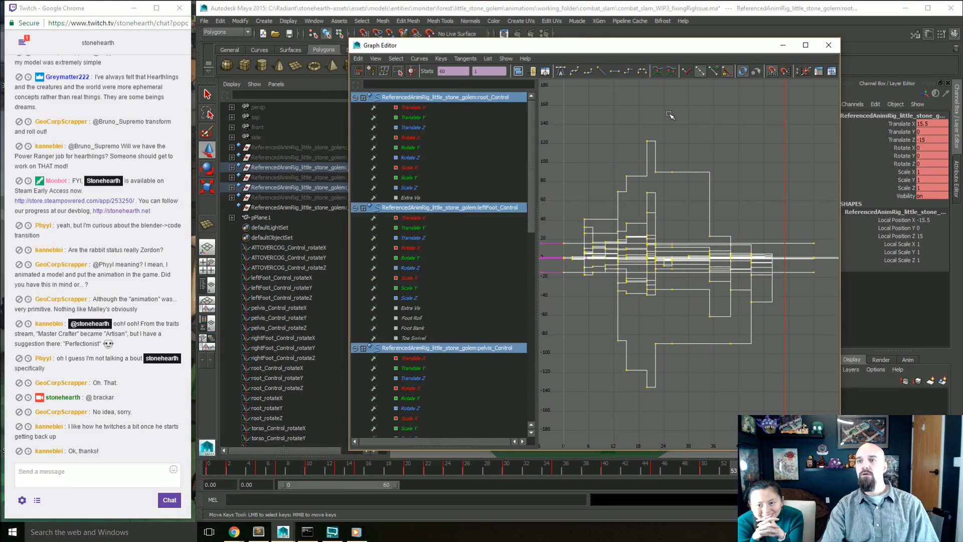
{"action": "left_click", "coordinate": [560, 73]}
{"action": "right_click", "coordinate": [662, 236]}
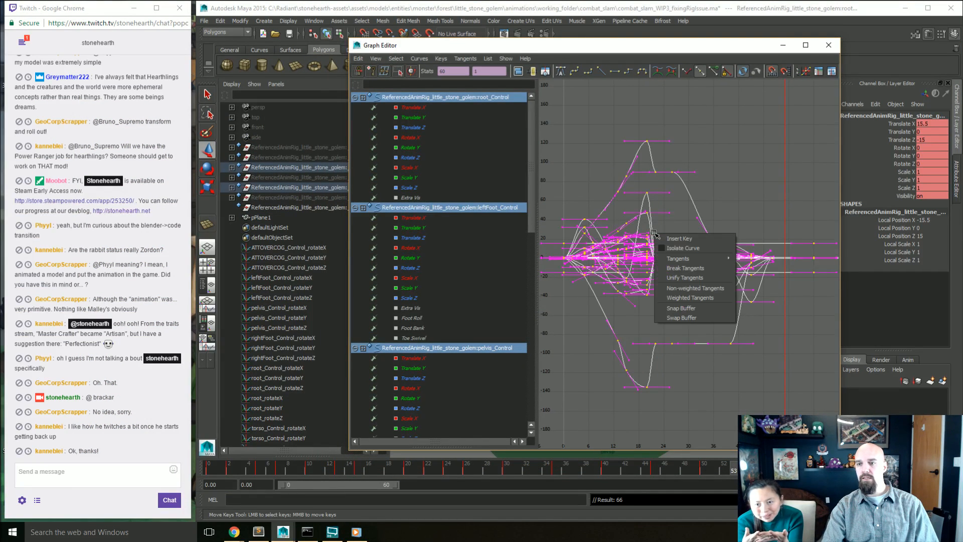
{"action": "left_click", "coordinate": [686, 289]}
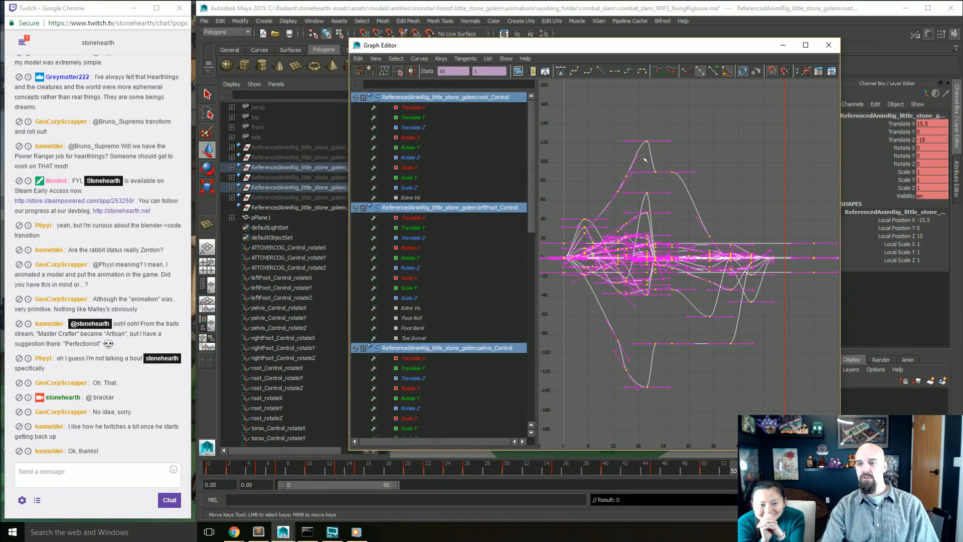
Step: Close the Graph Editor, deselect the golem's rig controls and hide the NURBS curves in the viewport
{"action": "left_click", "coordinate": [829, 45]}
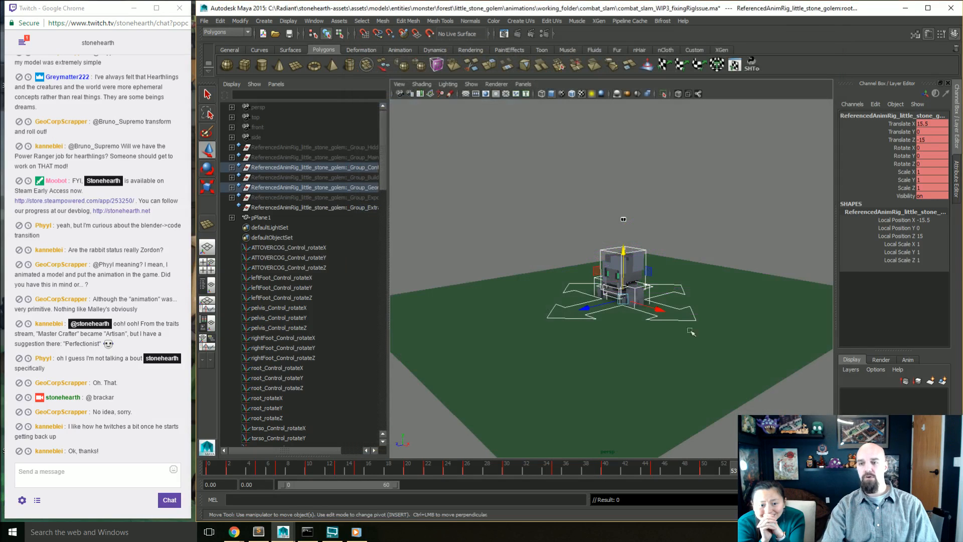
{"action": "left_click", "coordinate": [458, 258]}
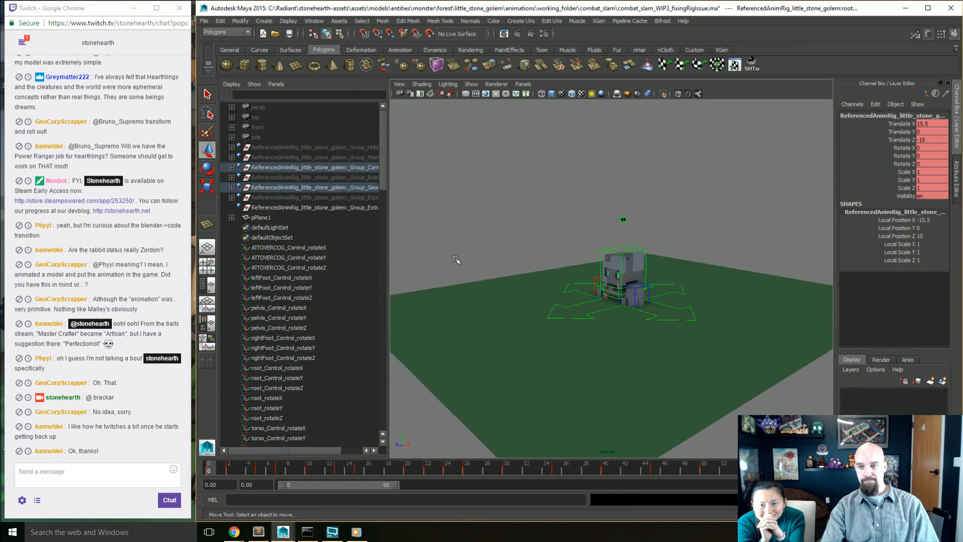
{"action": "left_click", "coordinate": [471, 84]}
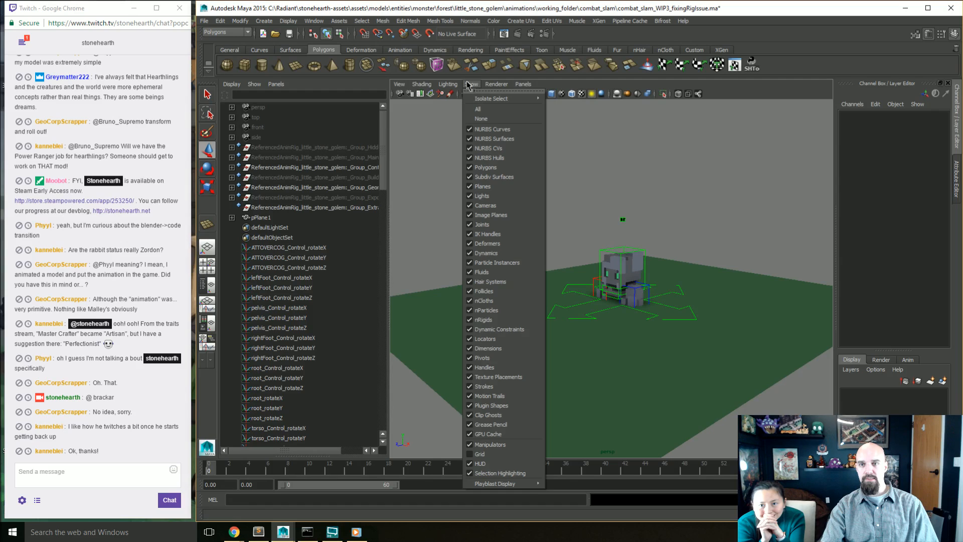
{"action": "left_click", "coordinate": [475, 127]}
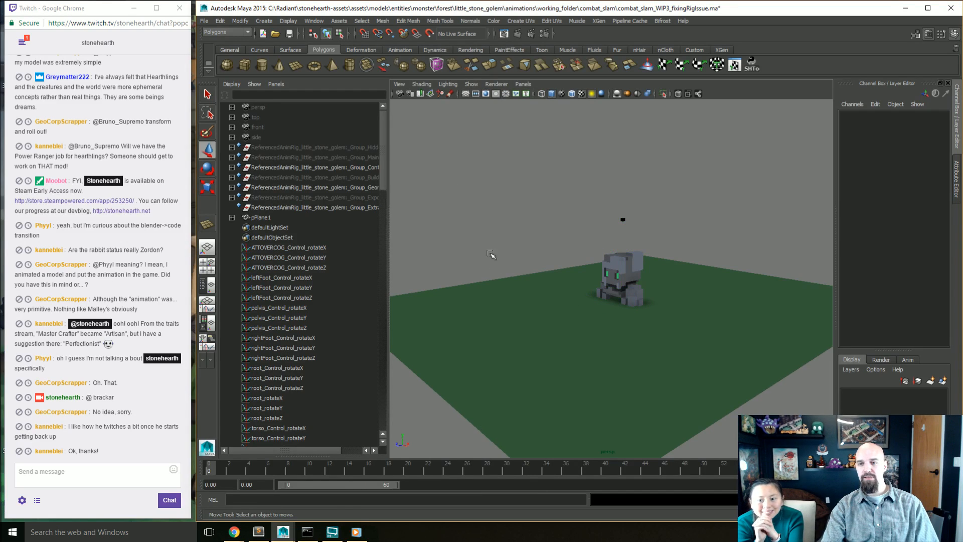
Step: Play back the smoothed slam animation from several angles, checking the golem's feet and body around frame 23
{"action": "key", "text": "alt+v"}
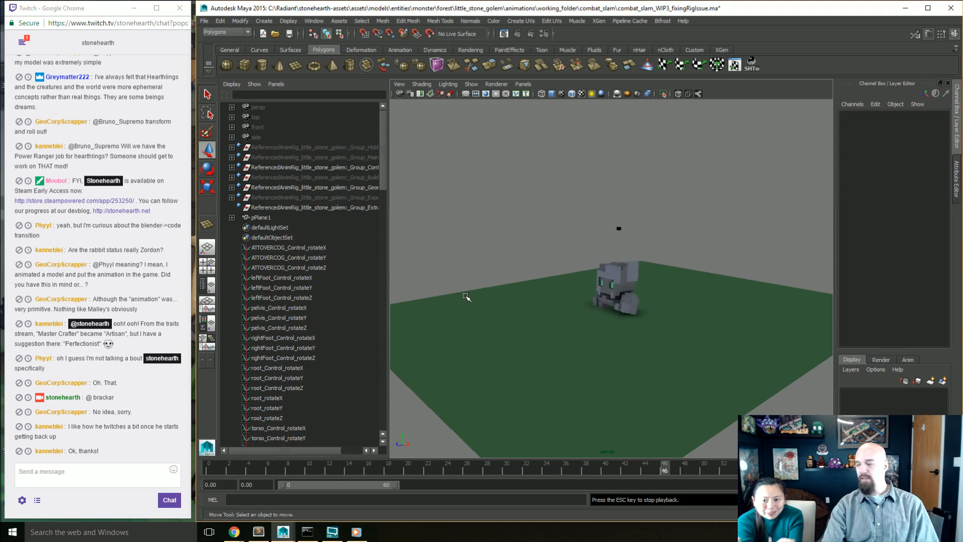
{"action": "left_click_drag", "start_coordinate": [460, 294], "coordinate": [512, 333], "text": "alt"}
{"action": "scroll", "coordinate": [585, 348], "scroll_direction": "down", "scroll_amount": 2}
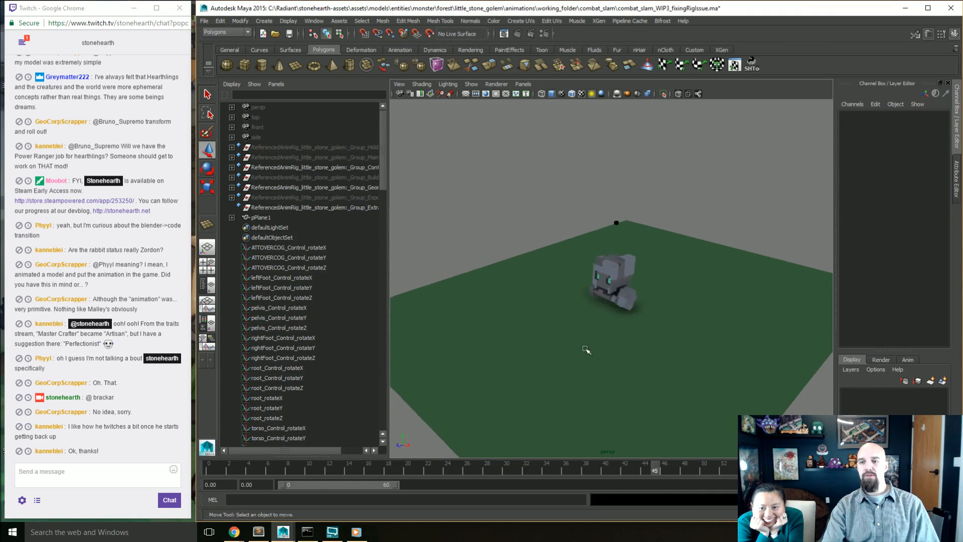
{"action": "scroll", "coordinate": [609, 351], "scroll_direction": "up", "scroll_amount": 5}
{"action": "left_click_drag", "start_coordinate": [629, 352], "coordinate": [638, 363], "text": "alt"}
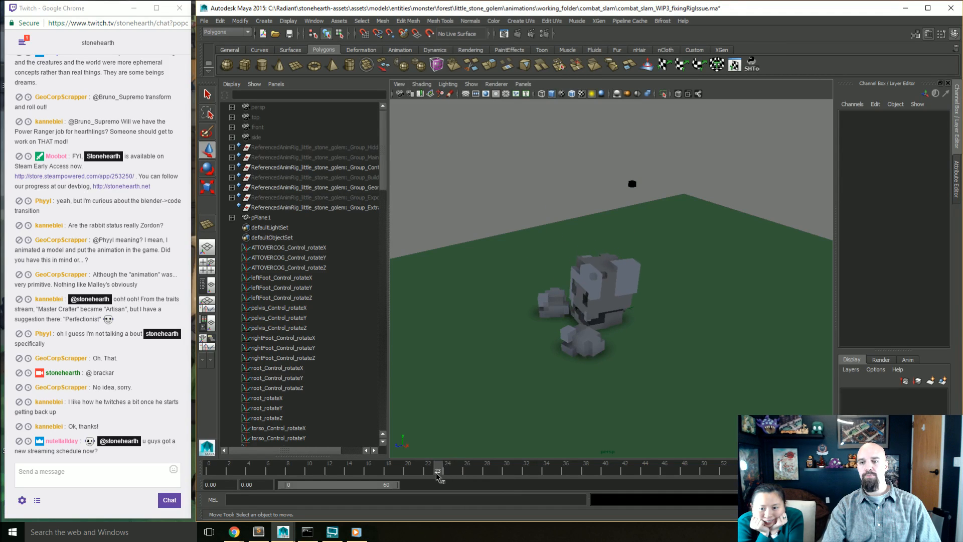
{"action": "left_click_drag", "start_coordinate": [437, 477], "coordinate": [439, 476]}
{"action": "key", "text": "alt+v"}
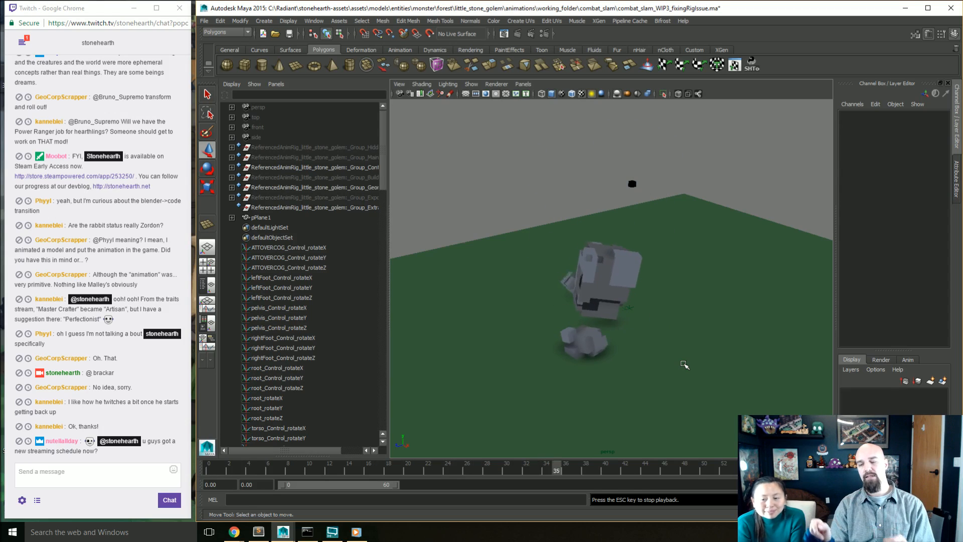
{"action": "left_click_drag", "start_coordinate": [684, 365], "coordinate": [593, 345], "text": "alt"}
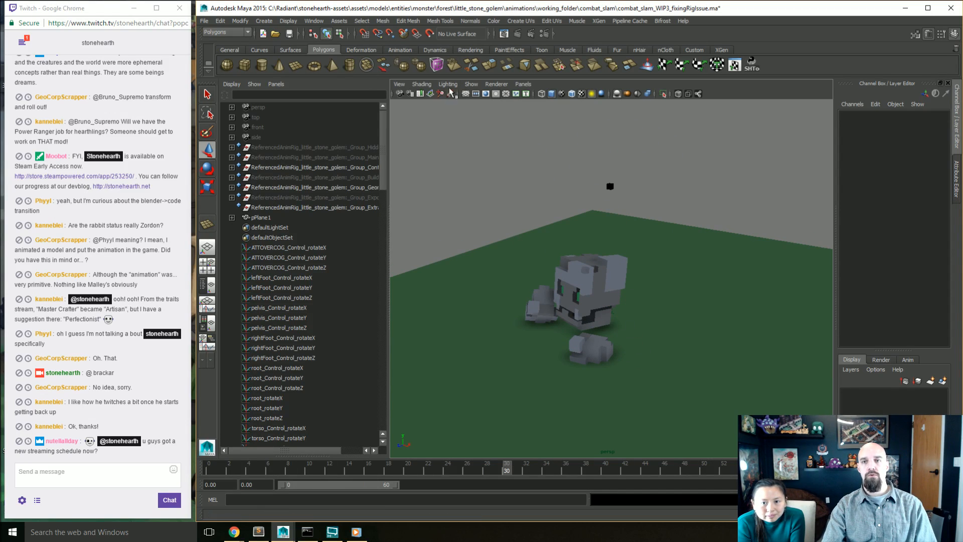
Step: Show the NURBS curves again and load all the golem's rig controls, without the ground plane, into the Graph Editor
{"action": "left_click", "coordinate": [471, 84]}
{"action": "left_click", "coordinate": [494, 135]}
{"action": "left_click", "coordinate": [600, 291]}
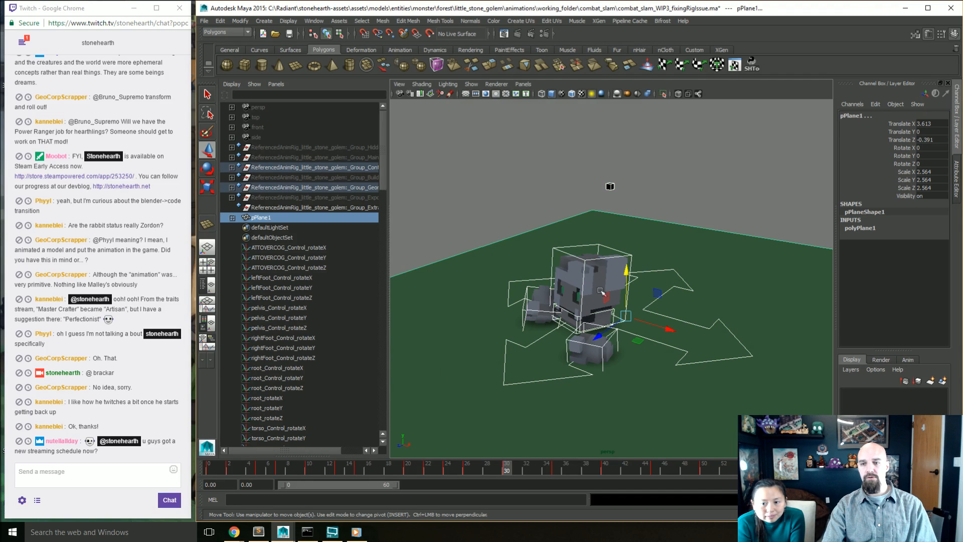
{"action": "left_click", "coordinate": [610, 186]}
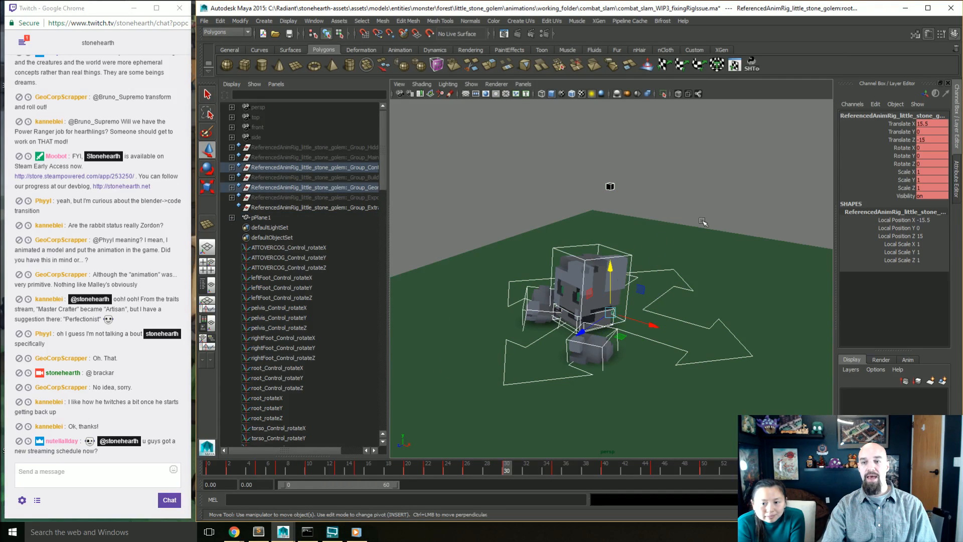
{"action": "left_click", "coordinate": [313, 20]}
{"action": "mouse_move", "coordinate": [341, 56]}
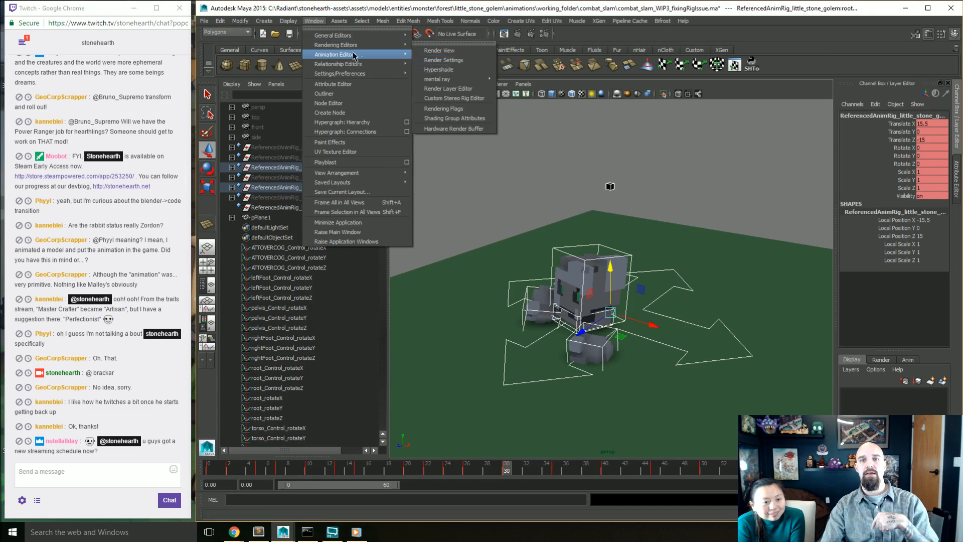
{"action": "left_click", "coordinate": [425, 53]}
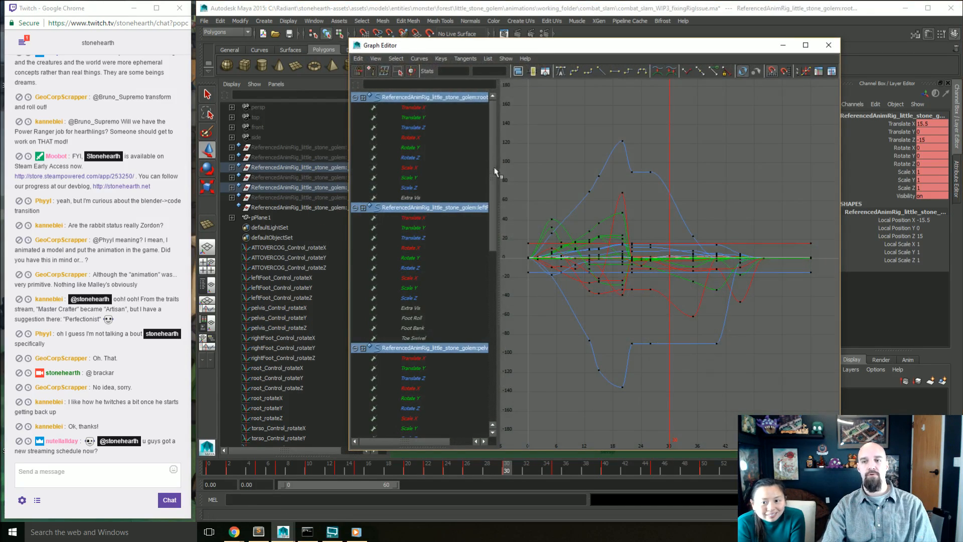
Step: Go to frame 40 and narrow the Graph Editor so it sits beside the golem in the viewport
{"action": "left_click", "coordinate": [582, 472]}
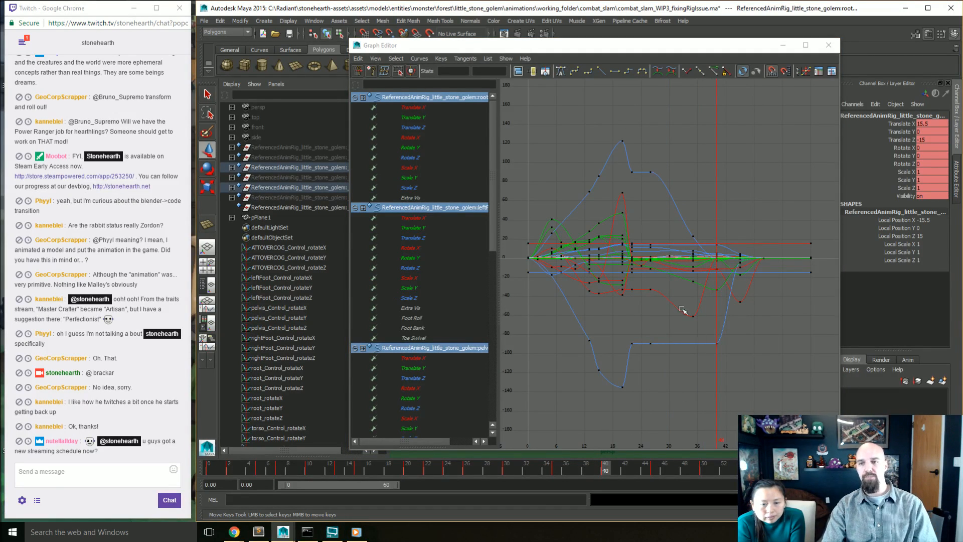
{"action": "left_click_drag", "start_coordinate": [573, 41], "coordinate": [447, 36]}
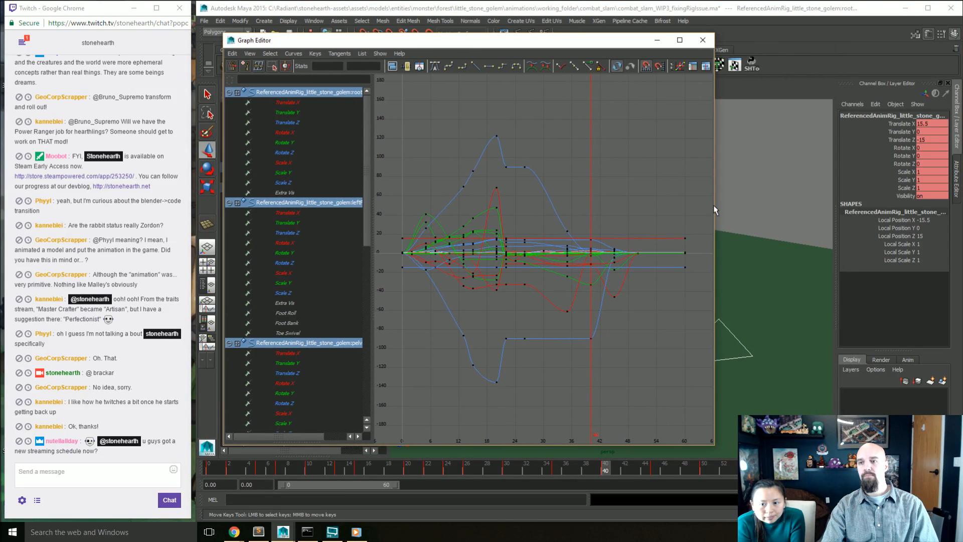
{"action": "left_click_drag", "start_coordinate": [715, 205], "coordinate": [533, 206]}
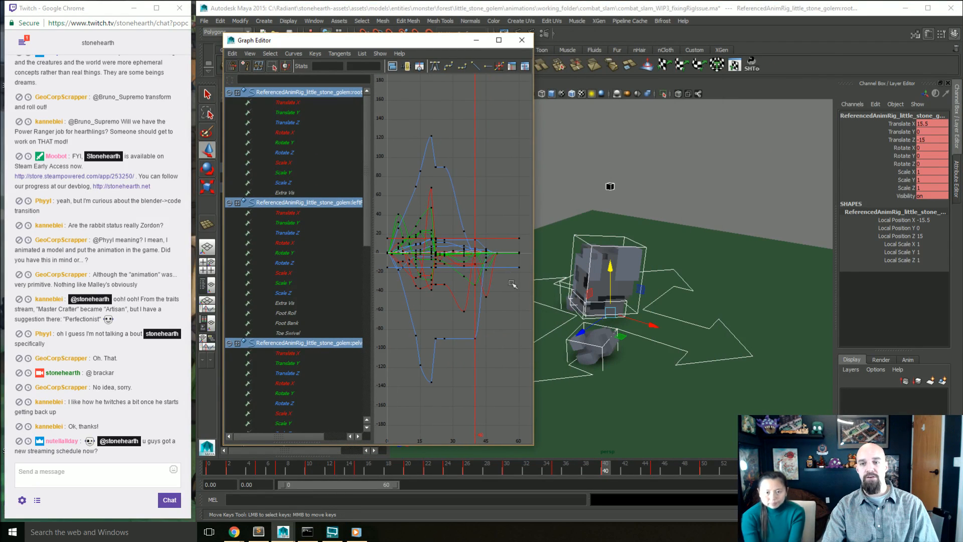
Step: Display only the leftFoot_Control curves and try moving the Rotate Z key at frame 40, undoing the edit
{"action": "left_click_drag", "start_coordinate": [490, 330], "coordinate": [464, 350]}
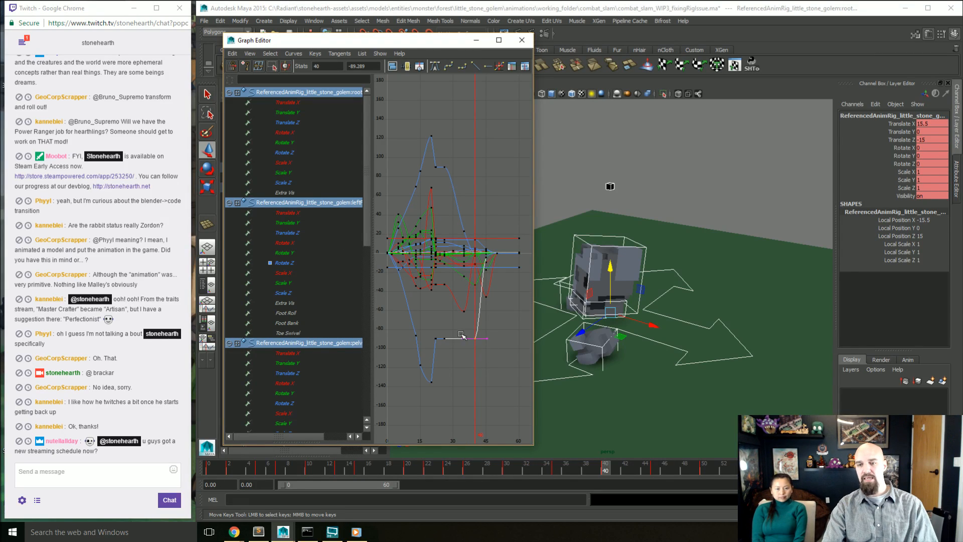
{"action": "left_click", "coordinate": [295, 262]}
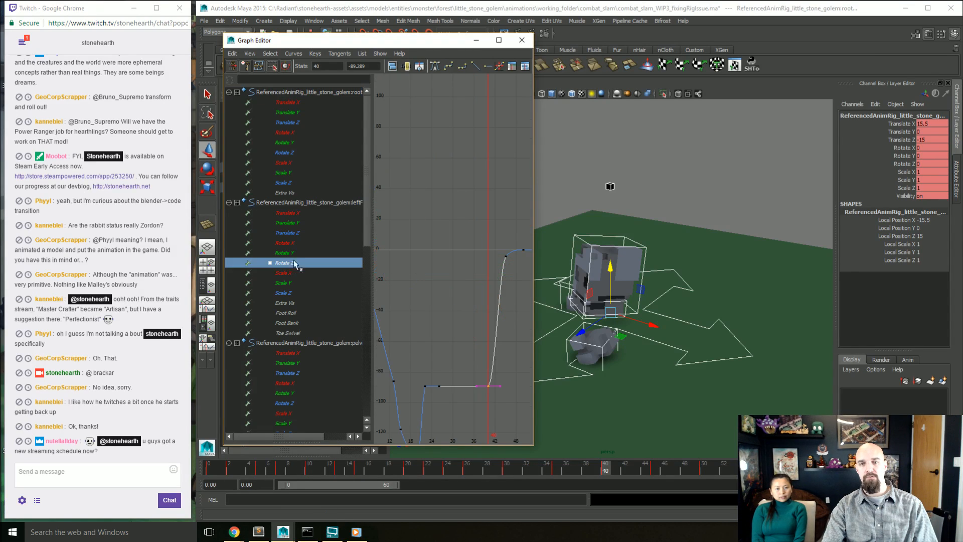
{"action": "left_click", "coordinate": [346, 203]}
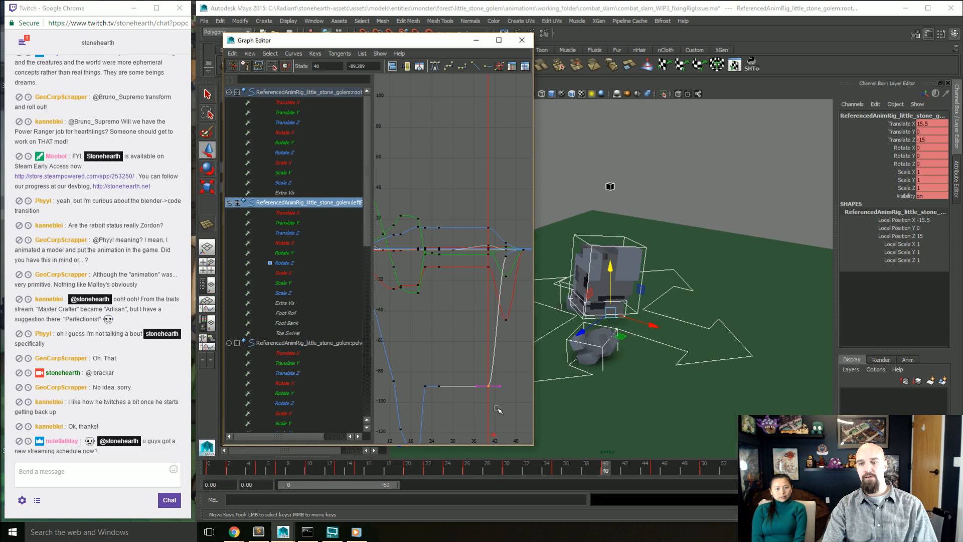
{"action": "middle_click_drag", "start_coordinate": [502, 410], "coordinate": [500, 386]}
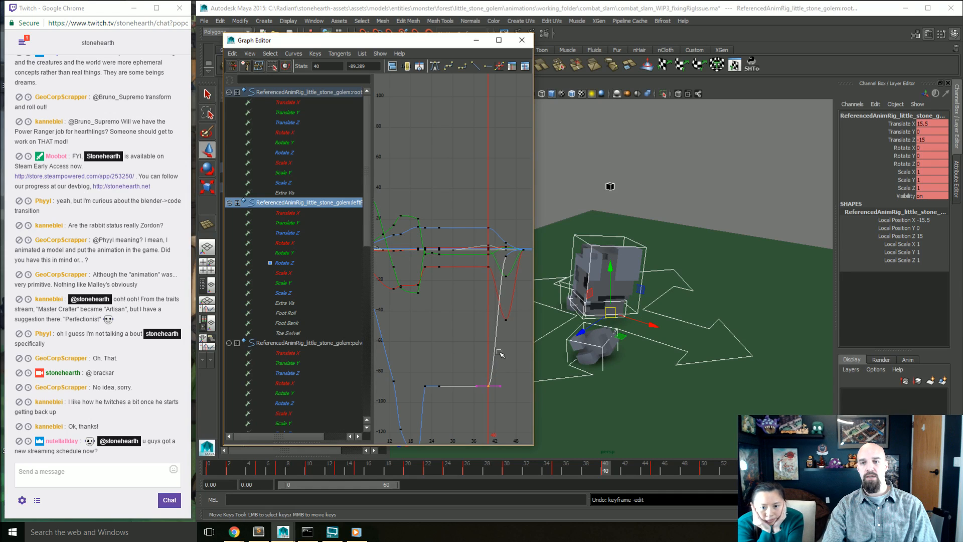
{"action": "key", "text": "a"}
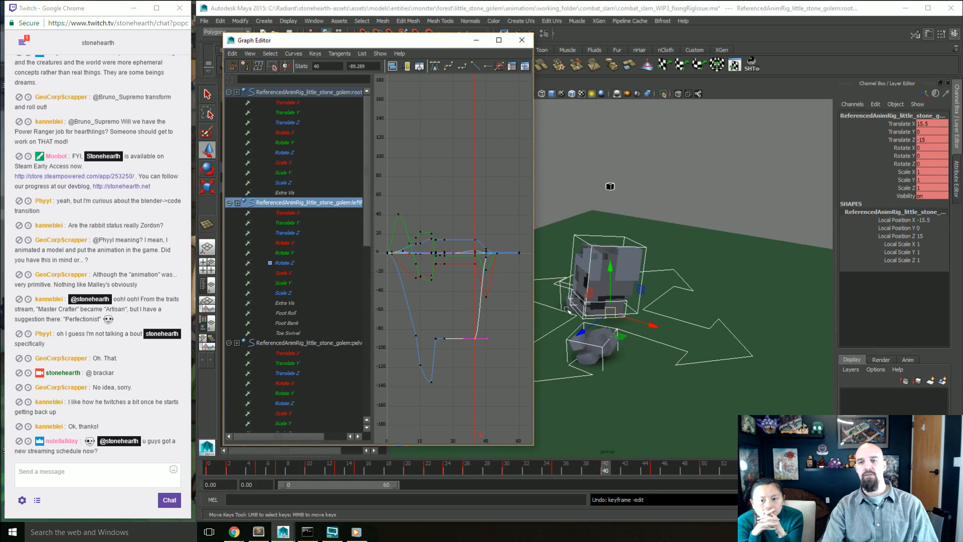
Step: Try lowering the leftFoot_Control Rotate X key at frame 40, and undo the change
{"action": "scroll", "coordinate": [498, 363], "scroll_direction": "up", "scroll_amount": 4}
{"action": "left_click_drag", "start_coordinate": [494, 260], "coordinate": [478, 272]}
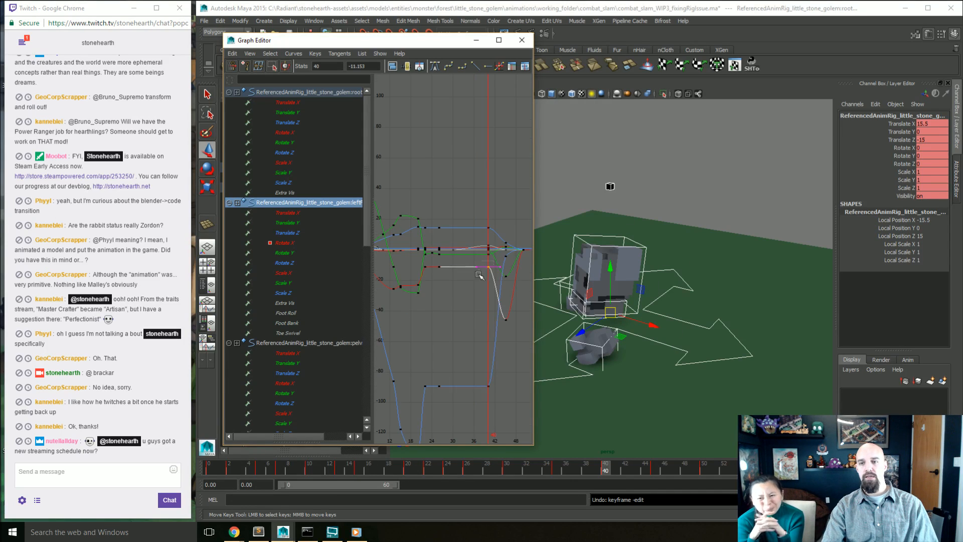
{"action": "mouse_move", "coordinate": [478, 316]}
{"action": "middle_mouse_down"}
{"action": "mouse_move", "coordinate": [482, 426]}
{"action": "mouse_move", "coordinate": [491, 228]}
{"action": "mouse_move", "coordinate": [482, 334]}
{"action": "middle_mouse_up"}
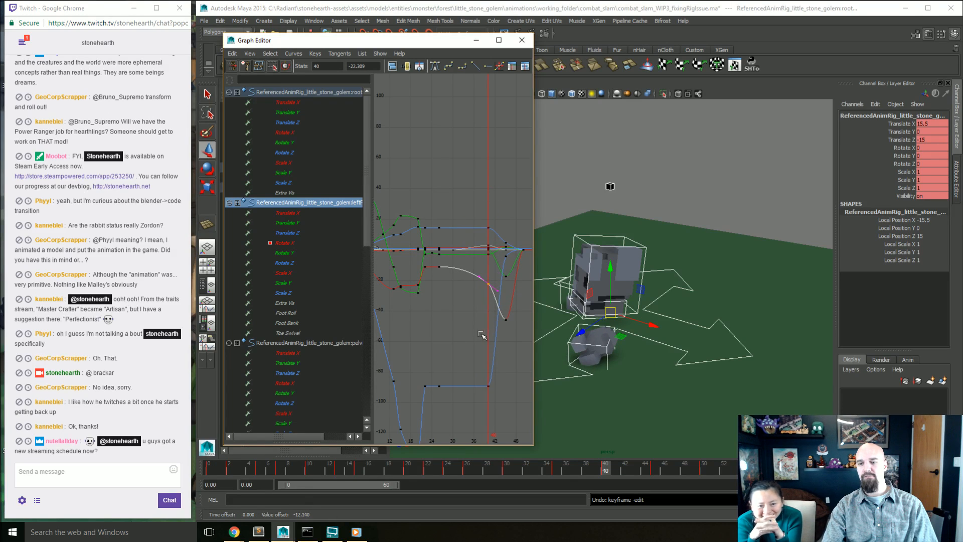
{"action": "key", "text": "ctrl+z"}
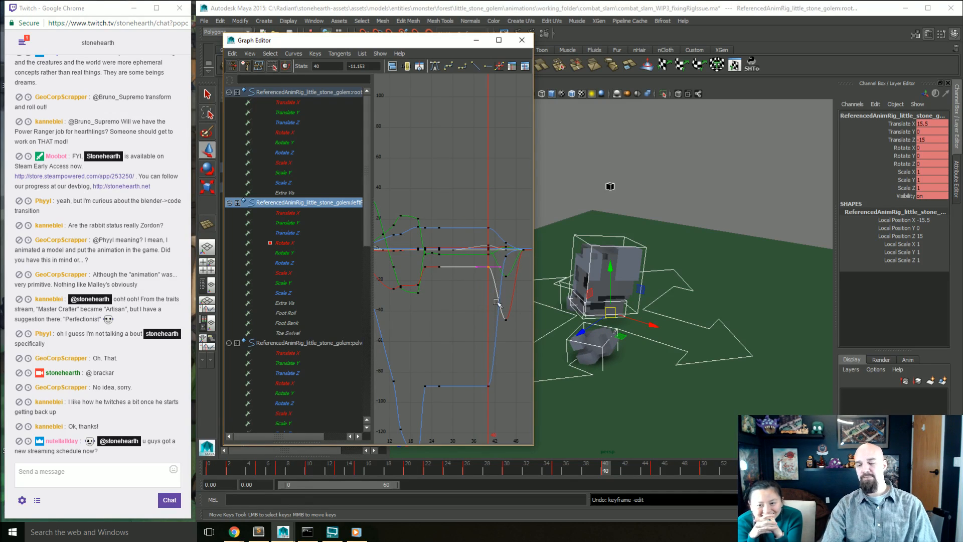
Step: Examine the golem's front and the leftFoot_Control curves back to their first keys, widening the Graph Editor for more detail
{"action": "left_click_drag", "start_coordinate": [577, 326], "coordinate": [665, 347], "text": "alt"}
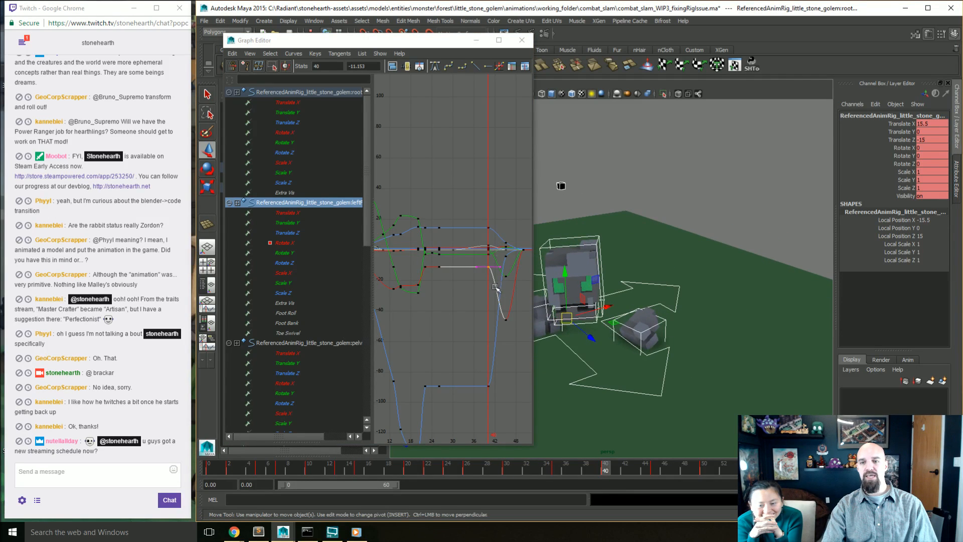
{"action": "middle_click_drag", "start_coordinate": [482, 321], "coordinate": [485, 233], "text": "alt"}
{"action": "right_click_drag", "start_coordinate": [485, 233], "coordinate": [450, 332], "text": "alt"}
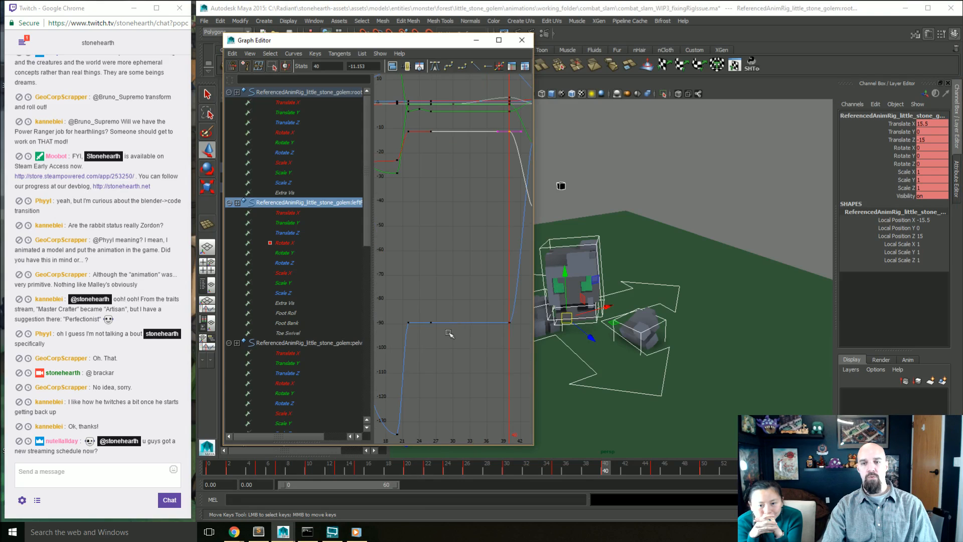
{"action": "middle_click_drag", "start_coordinate": [449, 332], "coordinate": [471, 251], "text": "alt"}
{"action": "right_click_drag", "start_coordinate": [484, 303], "coordinate": [434, 311], "text": "alt"}
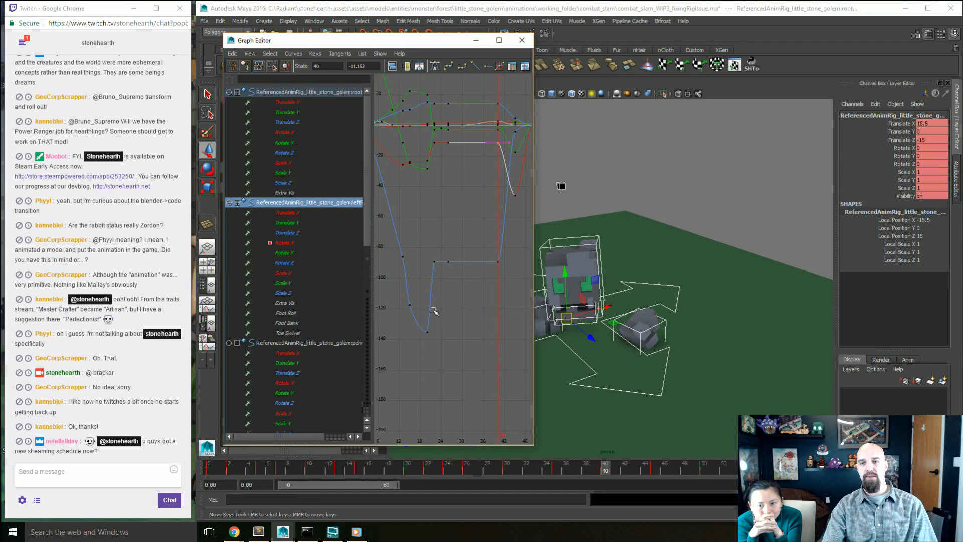
{"action": "middle_click_drag", "start_coordinate": [414, 284], "coordinate": [463, 298], "text": "alt"}
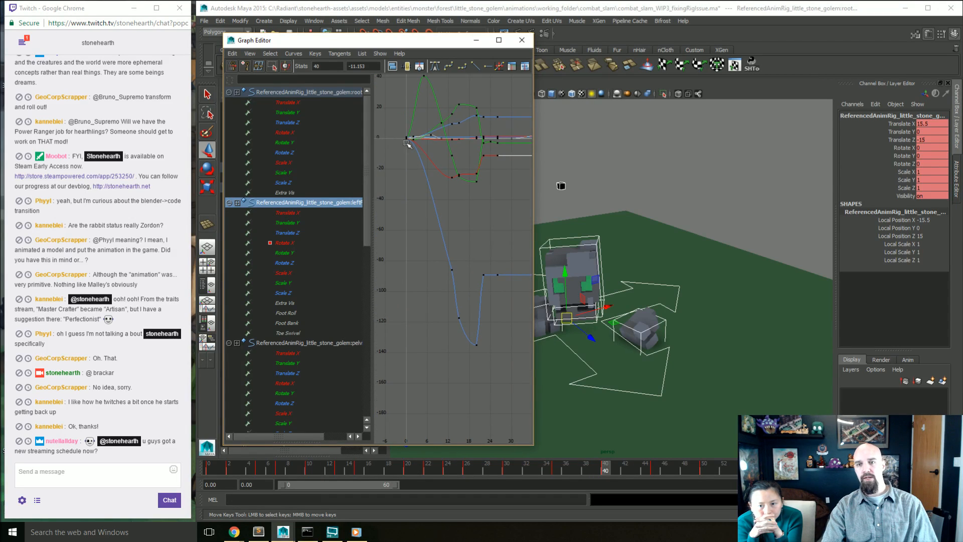
{"action": "middle_click_drag", "start_coordinate": [452, 234], "coordinate": [455, 232], "text": "alt"}
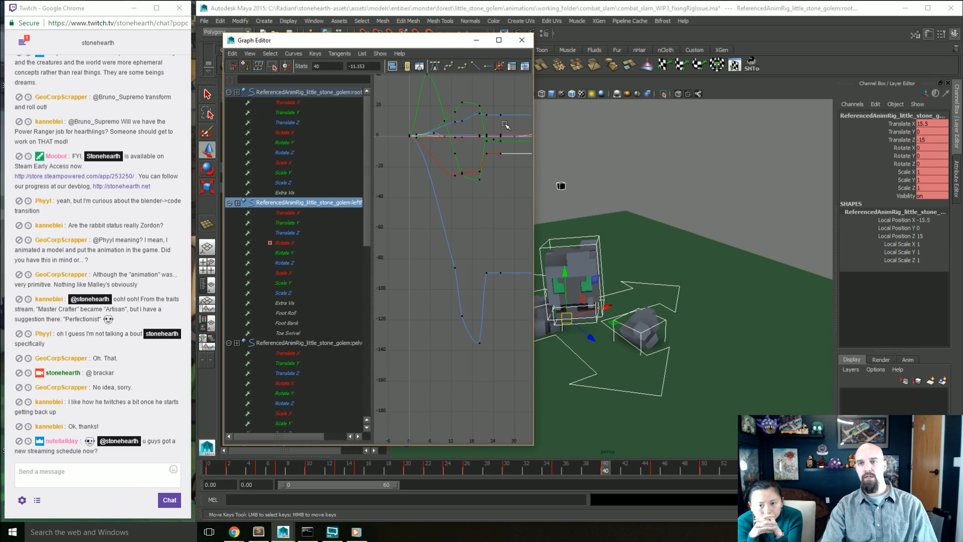
{"action": "left_click_drag", "start_coordinate": [533, 109], "coordinate": [773, 110]}
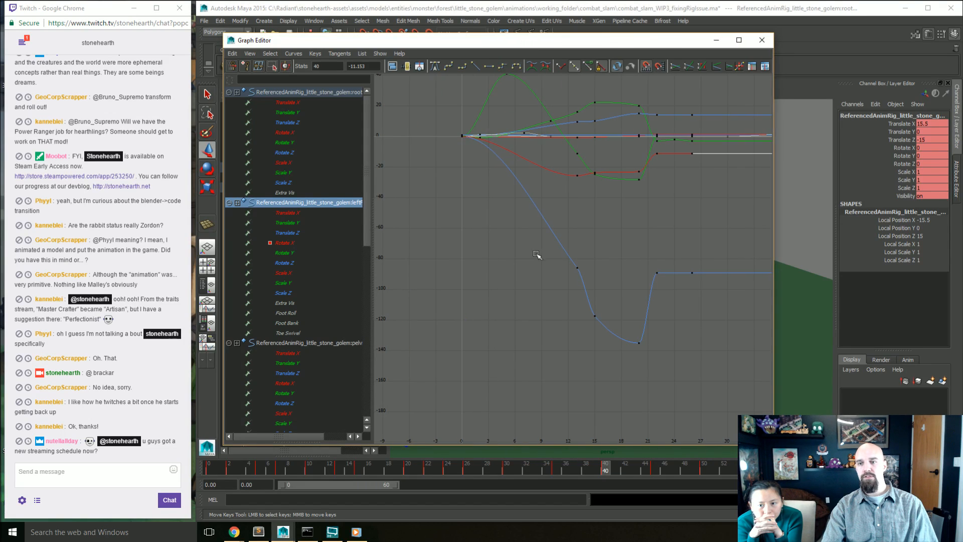
Step: Steepen the tangents of the leftFoot_Control Rotate Z keys at frames 13 and 15 to smooth the curve's descent
{"action": "left_click", "coordinate": [530, 193]}
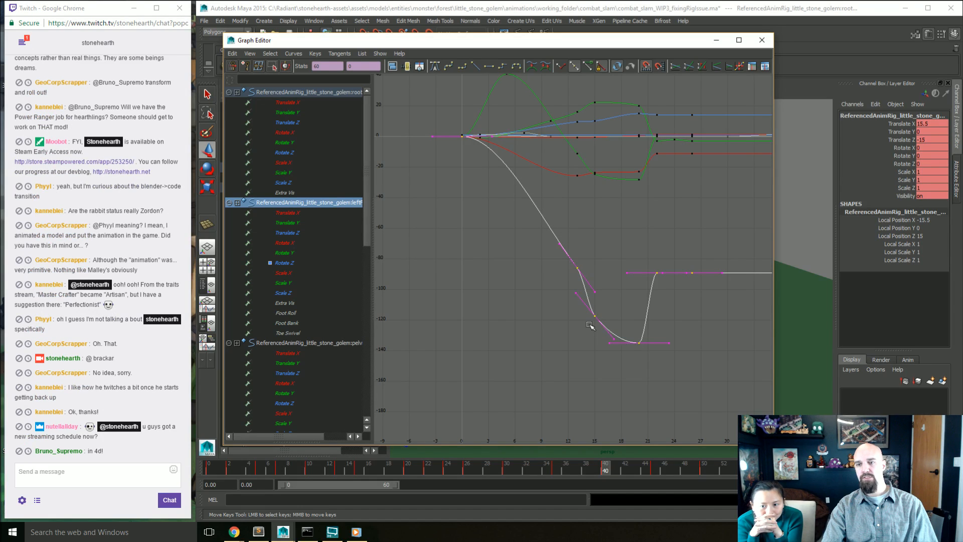
{"action": "left_click_drag", "start_coordinate": [585, 295], "coordinate": [584, 296]}
{"action": "middle_click_drag", "start_coordinate": [543, 311], "coordinate": [534, 316]}
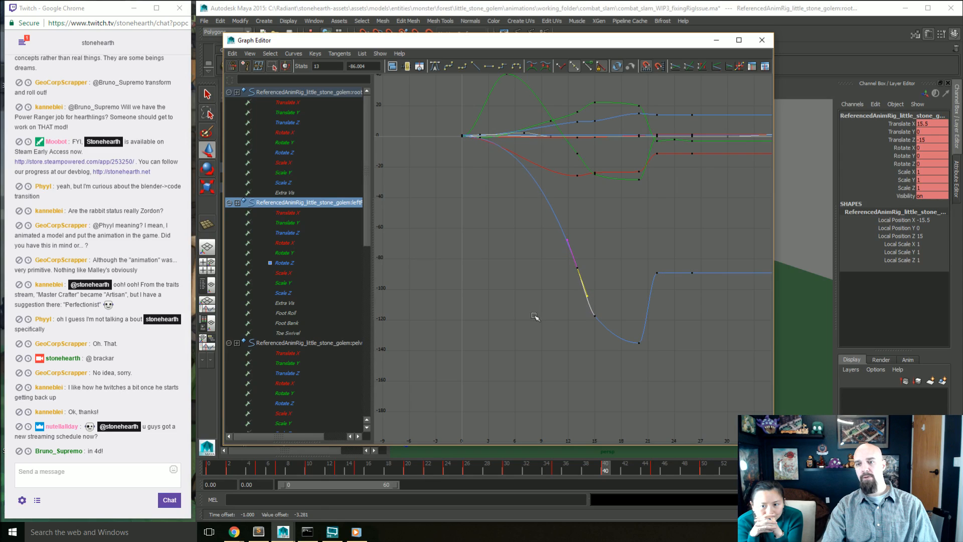
{"action": "left_click", "coordinate": [491, 366]}
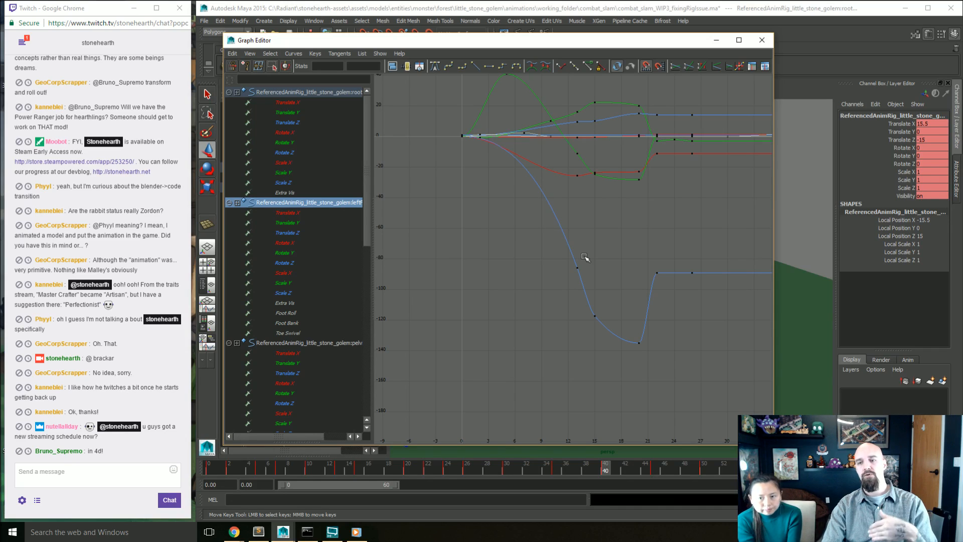
{"action": "left_click", "coordinate": [595, 316]}
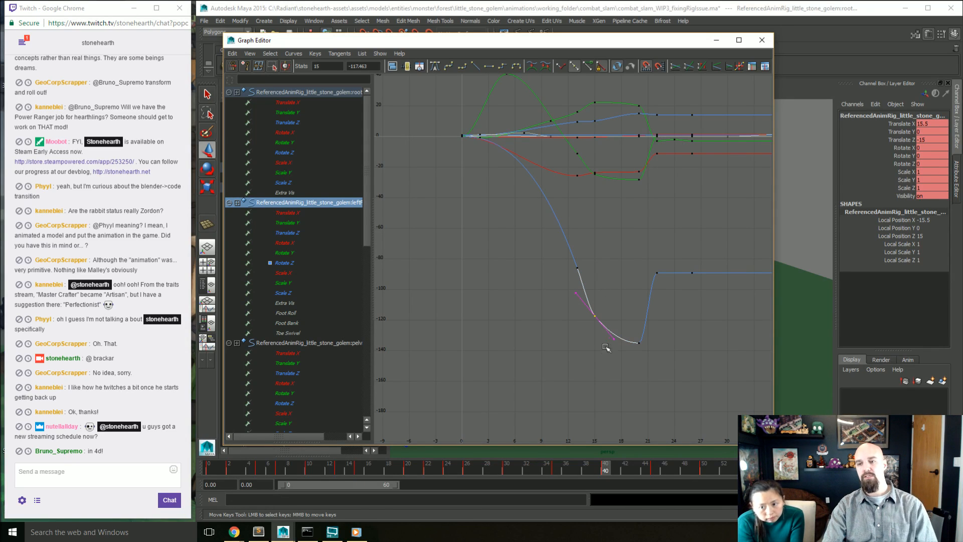
{"action": "middle_click_drag", "start_coordinate": [620, 336], "coordinate": [605, 371]}
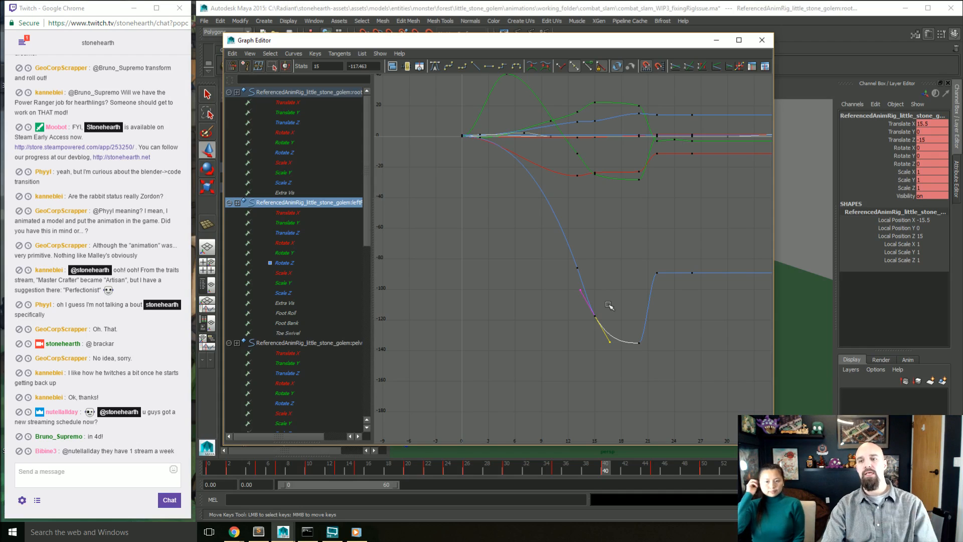
Step: Raise the leftFoot_Control Rotate Z keys to about -76 at frame 15 and about -58 at frame 13
{"action": "middle_click_drag", "start_coordinate": [608, 304], "coordinate": [597, 242]}
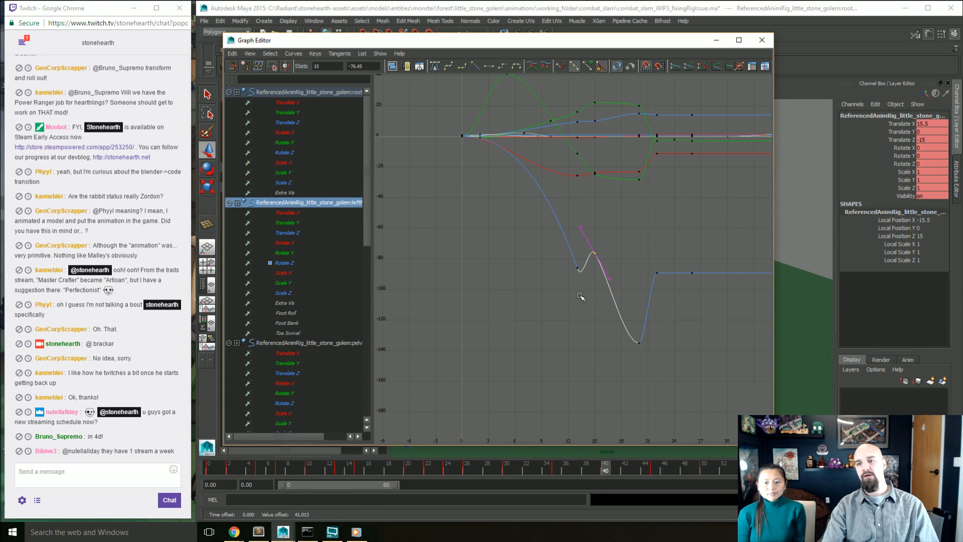
{"action": "middle_click_drag", "start_coordinate": [580, 297], "coordinate": [557, 280]}
{"action": "left_click_drag", "start_coordinate": [573, 247], "coordinate": [598, 224]}
{"action": "middle_click_drag", "start_coordinate": [617, 281], "coordinate": [625, 279]}
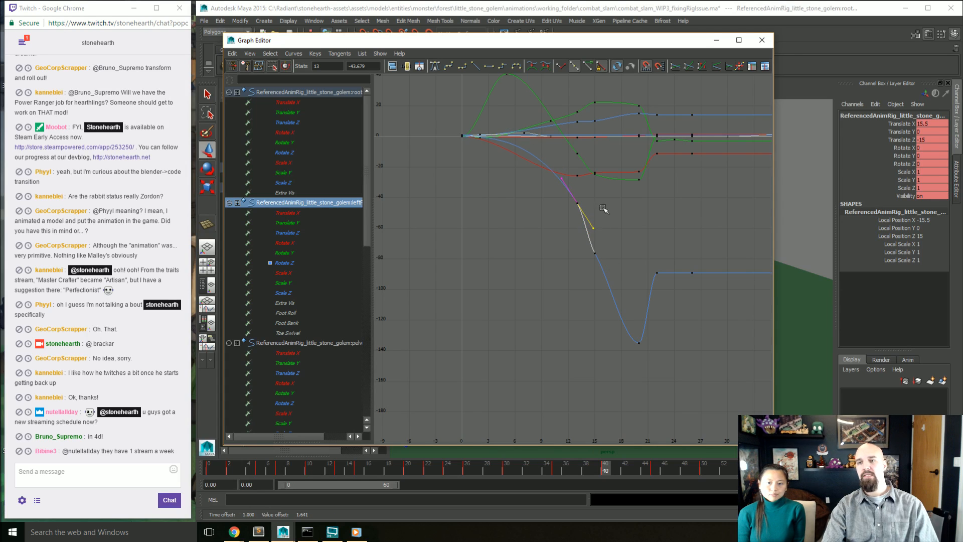
{"action": "left_click_drag", "start_coordinate": [564, 234], "coordinate": [591, 194]}
{"action": "middle_click_drag", "start_coordinate": [554, 240], "coordinate": [570, 272]}
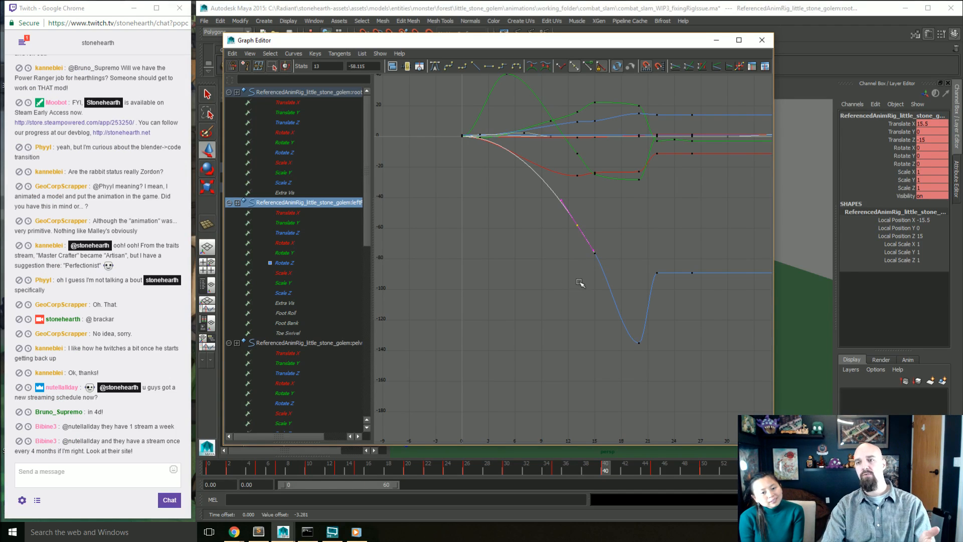
Step: Adjust the outgoing tangent of the leftFoot_Control Rotate Y key at frame 13
{"action": "left_click", "coordinate": [589, 166]}
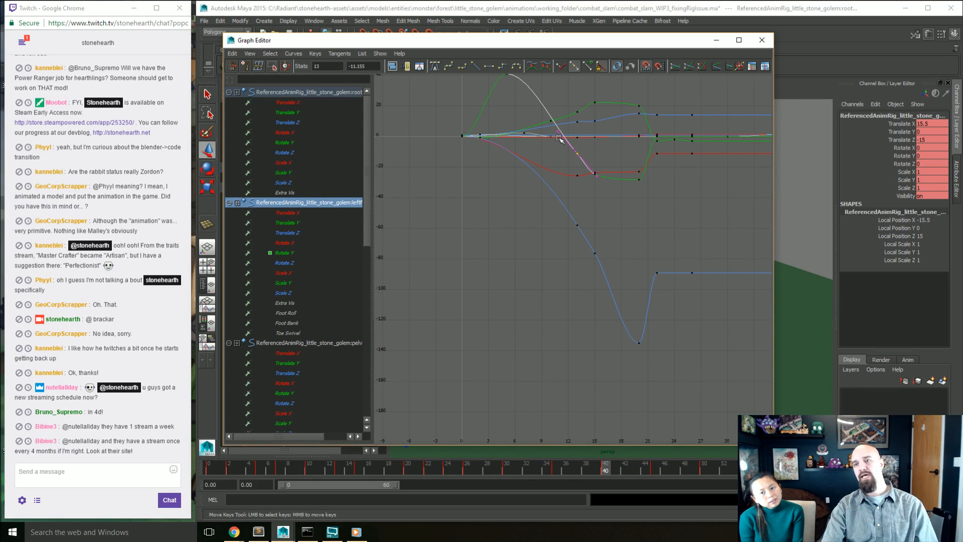
{"action": "left_click", "coordinate": [586, 168]}
{"action": "middle_click_drag", "start_coordinate": [581, 213], "coordinate": [612, 209]}
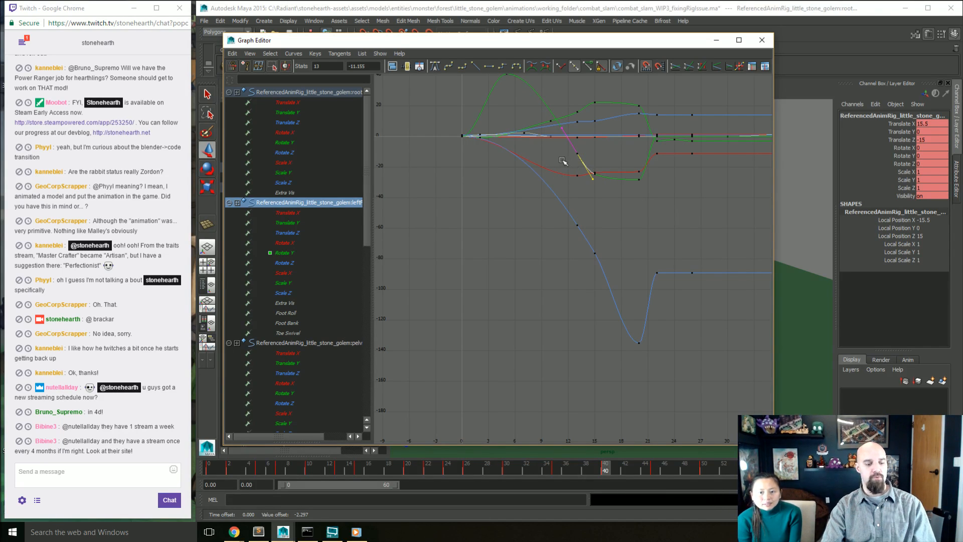
Step: Move the Graph Editor aside to uncover the golem, go to frame 13, and undo a trial edit of the Rotate Y key
{"action": "left_click_drag", "start_coordinate": [540, 41], "coordinate": [176, 44]}
{"action": "left_click_drag", "start_coordinate": [209, 199], "coordinate": [210, 219]}
{"action": "left_click_drag", "start_coordinate": [194, 152], "coordinate": [194, 153]}
{"action": "middle_click_drag", "start_coordinate": [214, 180], "coordinate": [226, 195]}
{"action": "key", "text": "ctrl+z"}
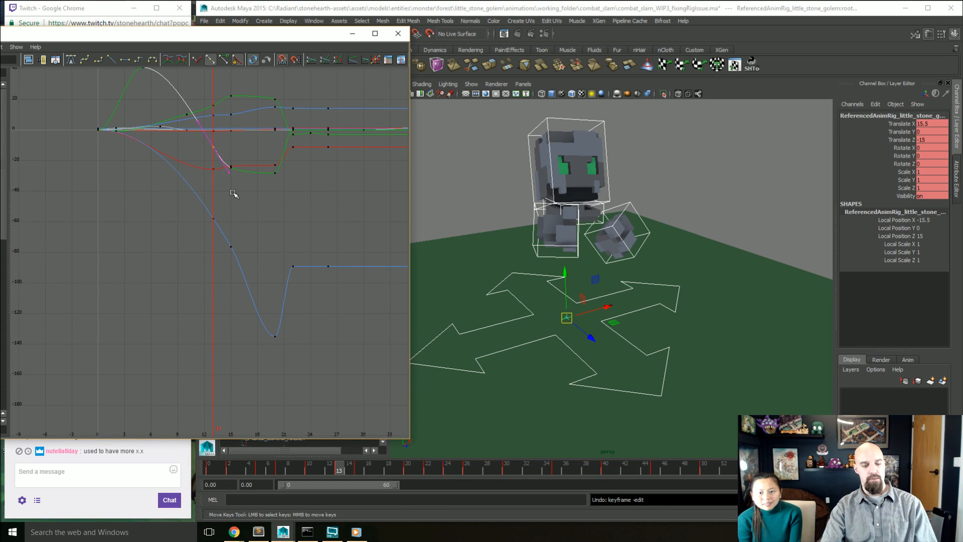
Step: Try shifting the leftFoot_Control Rotate Y key at frame 13 in time and far lower, scrub to frame 17, and undo the changes
{"action": "left_click_drag", "start_coordinate": [217, 180], "coordinate": [214, 208]}
{"action": "middle_click_drag", "start_coordinate": [227, 150], "coordinate": [192, 155]}
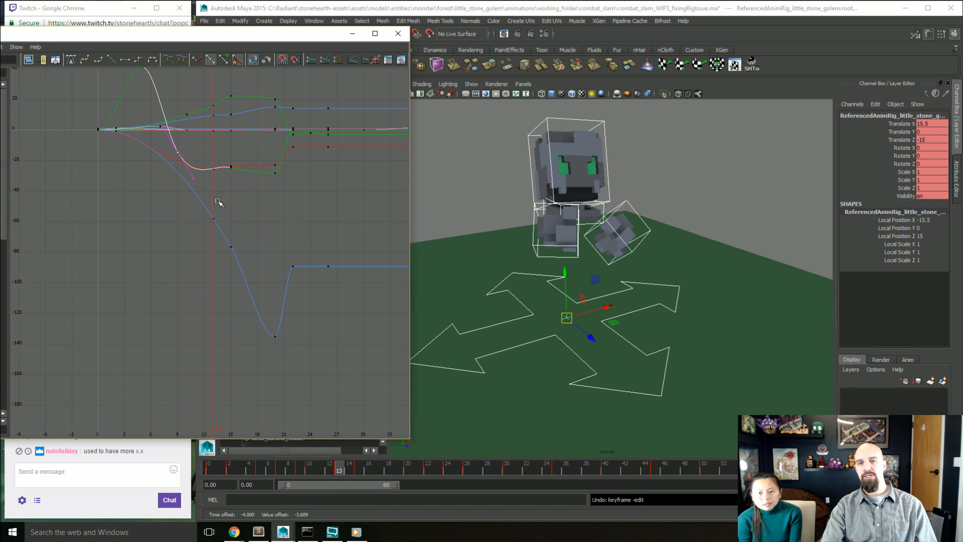
{"action": "middle_click_drag", "start_coordinate": [219, 202], "coordinate": [224, 294]}
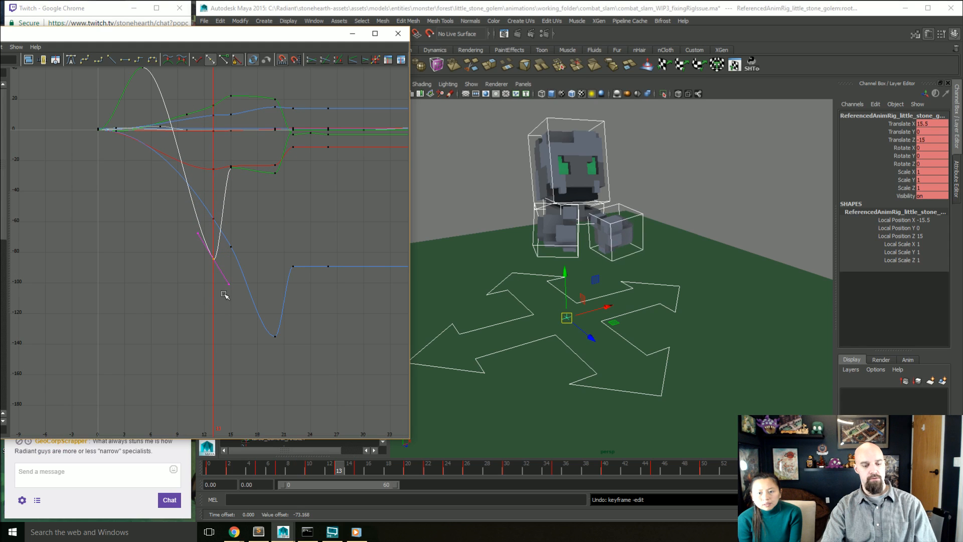
{"action": "mouse_move", "coordinate": [162, 274]}
{"action": "left_mouse_down"}
{"action": "mouse_move", "coordinate": [275, 296]}
{"action": "mouse_move", "coordinate": [158, 287]}
{"action": "mouse_move", "coordinate": [257, 301]}
{"action": "mouse_move", "coordinate": [198, 304]}
{"action": "mouse_move", "coordinate": [182, 299]}
{"action": "mouse_move", "coordinate": [306, 321]}
{"action": "mouse_move", "coordinate": [156, 306]}
{"action": "mouse_move", "coordinate": [189, 318]}
{"action": "mouse_move", "coordinate": [281, 322]}
{"action": "mouse_move", "coordinate": [131, 319]}
{"action": "mouse_move", "coordinate": [290, 323]}
{"action": "mouse_move", "coordinate": [241, 323]}
{"action": "mouse_move", "coordinate": [274, 323]}
{"action": "mouse_move", "coordinate": [249, 323]}
{"action": "left_mouse_up"}
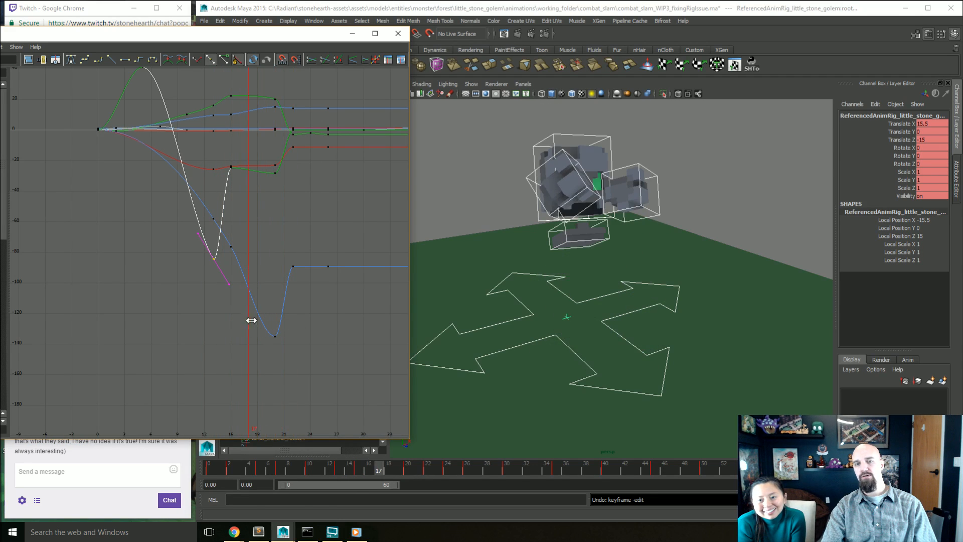
{"action": "key", "text": "ctrl+z"}
{"action": "key", "text": "ctrl+z"}
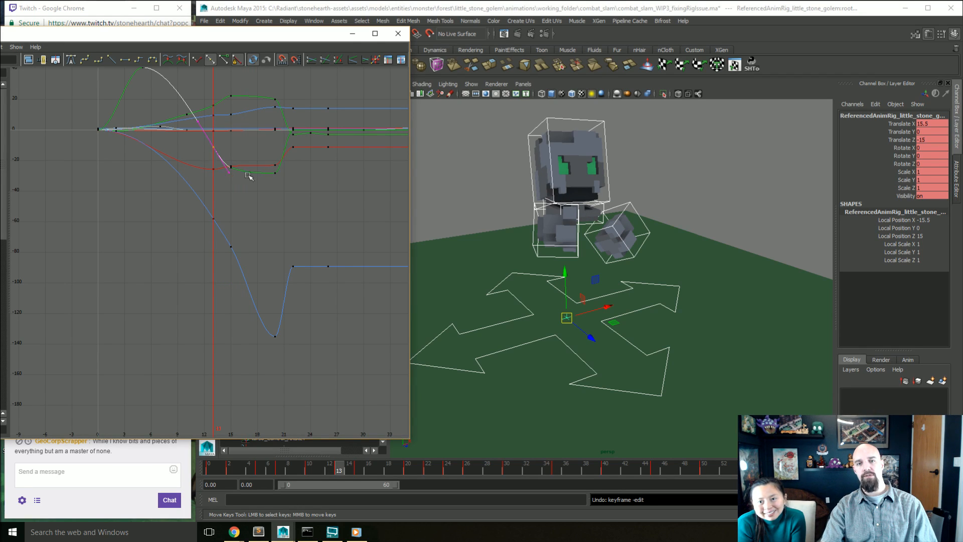
Step: Try tilting the tangents of the leftFoot_Control Rotate Y key at frame 20, and undo the change
{"action": "left_click_drag", "start_coordinate": [282, 187], "coordinate": [264, 169]}
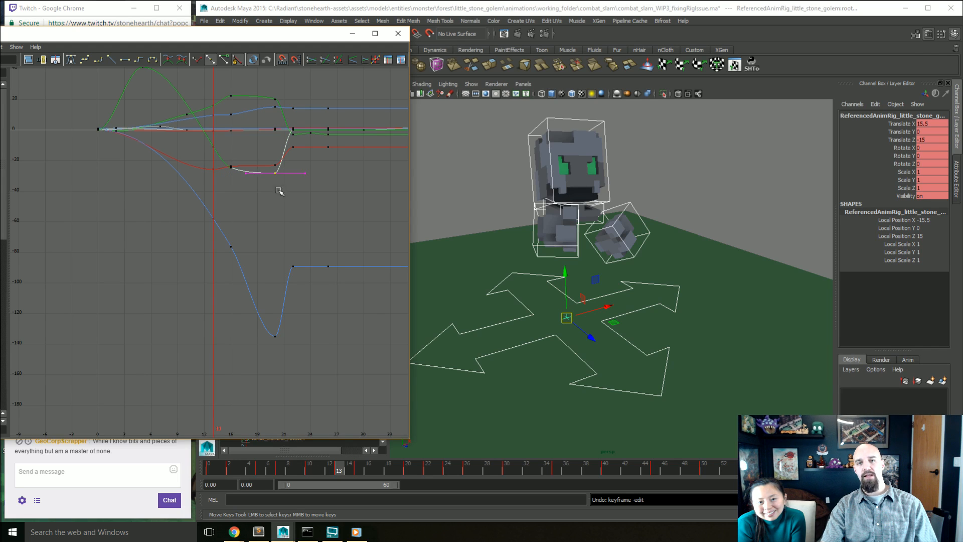
{"action": "left_click", "coordinate": [281, 173]}
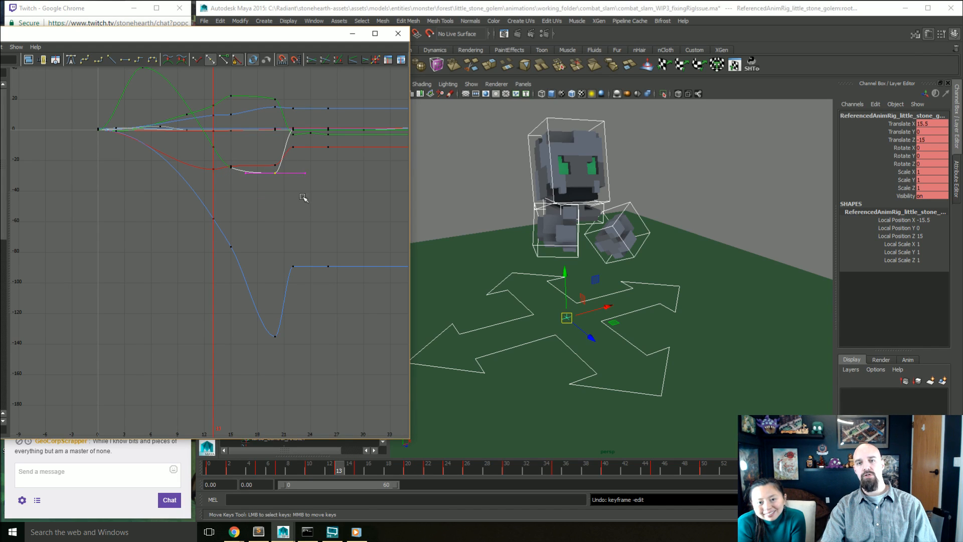
{"action": "middle_click_drag", "start_coordinate": [311, 222], "coordinate": [320, 190]}
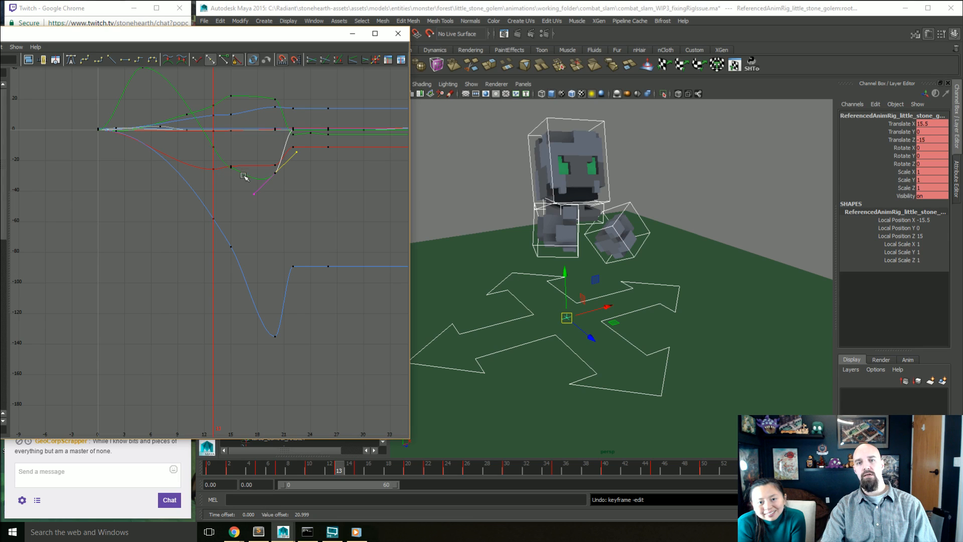
{"action": "key", "text": "ctrl+z"}
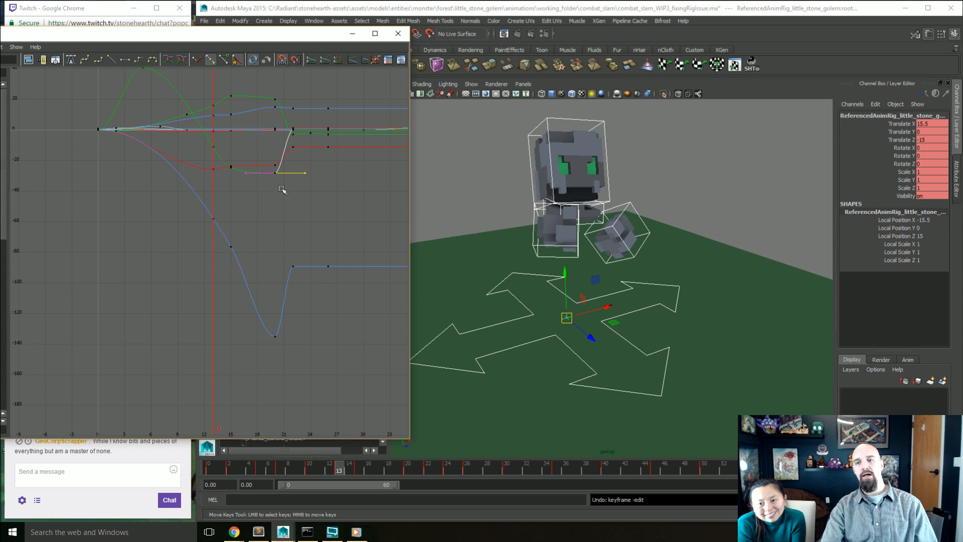
Step: Scrub to frame 20 to check the golem's pose, and close the Graph Editor
{"action": "mouse_move", "coordinate": [223, 212]}
{"action": "left_mouse_down"}
{"action": "mouse_move", "coordinate": [295, 218]}
{"action": "mouse_move", "coordinate": [257, 215]}
{"action": "mouse_move", "coordinate": [285, 214]}
{"action": "mouse_move", "coordinate": [266, 215]}
{"action": "mouse_move", "coordinate": [272, 219]}
{"action": "left_mouse_up"}
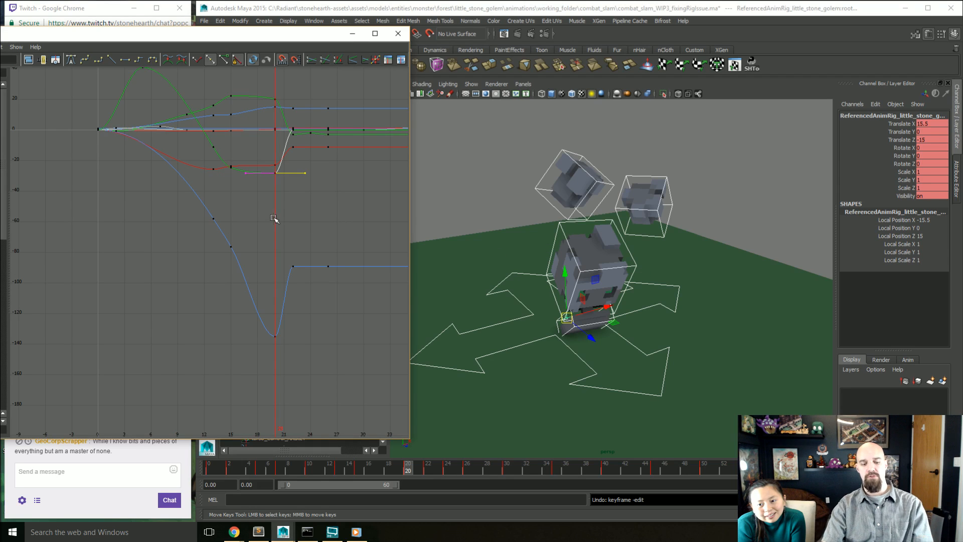
{"action": "mouse_move", "coordinate": [260, 216]}
{"action": "left_mouse_down"}
{"action": "mouse_move", "coordinate": [294, 234]}
{"action": "mouse_move", "coordinate": [273, 230]}
{"action": "left_mouse_up"}
{"action": "left_click_drag", "start_coordinate": [226, 37], "coordinate": [610, 71]}
{"action": "left_click", "coordinate": [803, 67]}
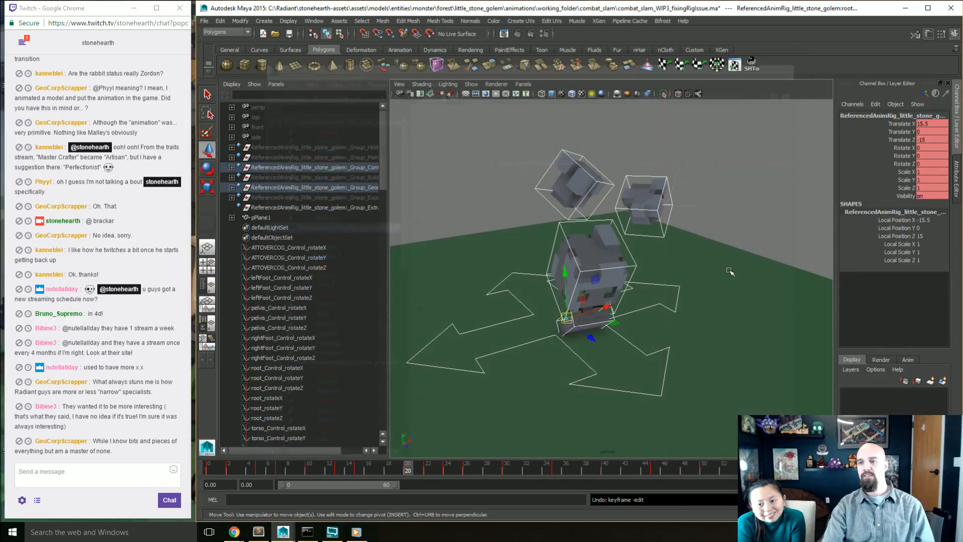
Step: Deselect the rig and play back the golem's combat slam from a different angle
{"action": "left_click", "coordinate": [712, 210]}
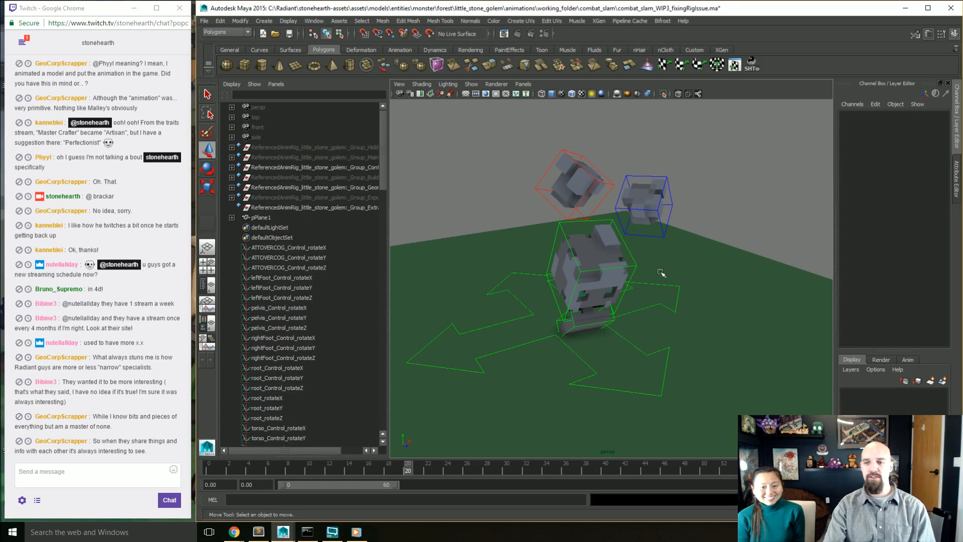
{"action": "left_click_drag", "start_coordinate": [677, 290], "coordinate": [662, 328], "text": "alt"}
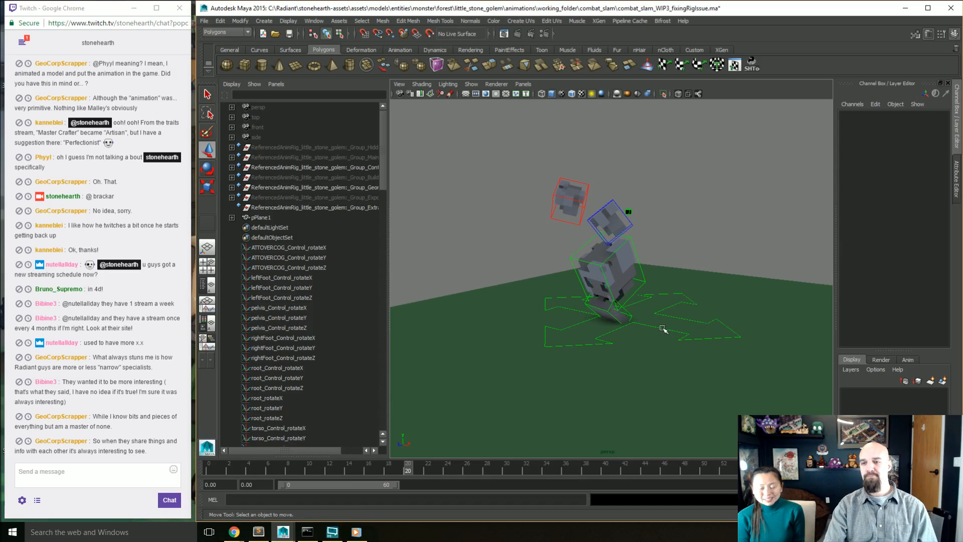
{"action": "key", "text": "alt+v"}
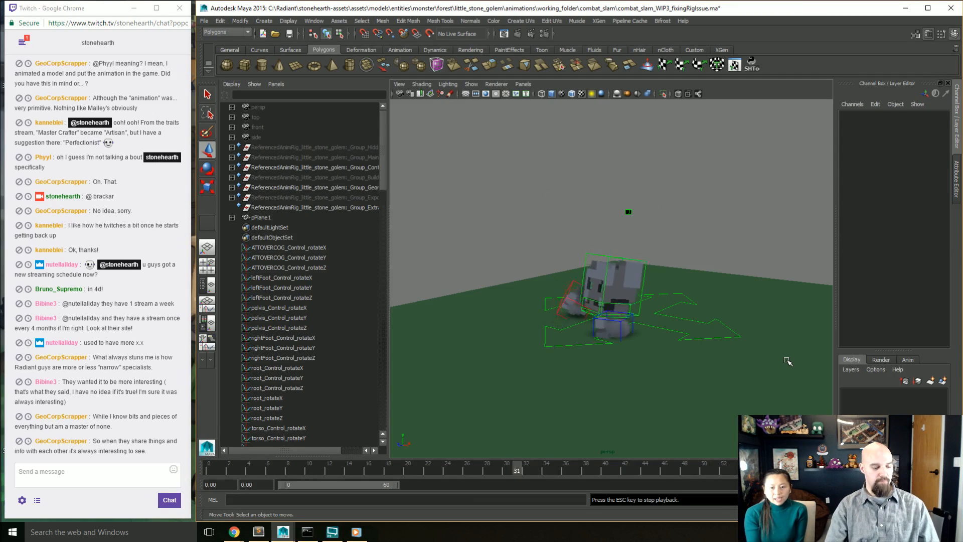
{"action": "key", "text": "Escape"}
Step: Open emote_foottap.ma from the entities/humans/male/animations folder
{"action": "key", "text": "ctrl+o"}
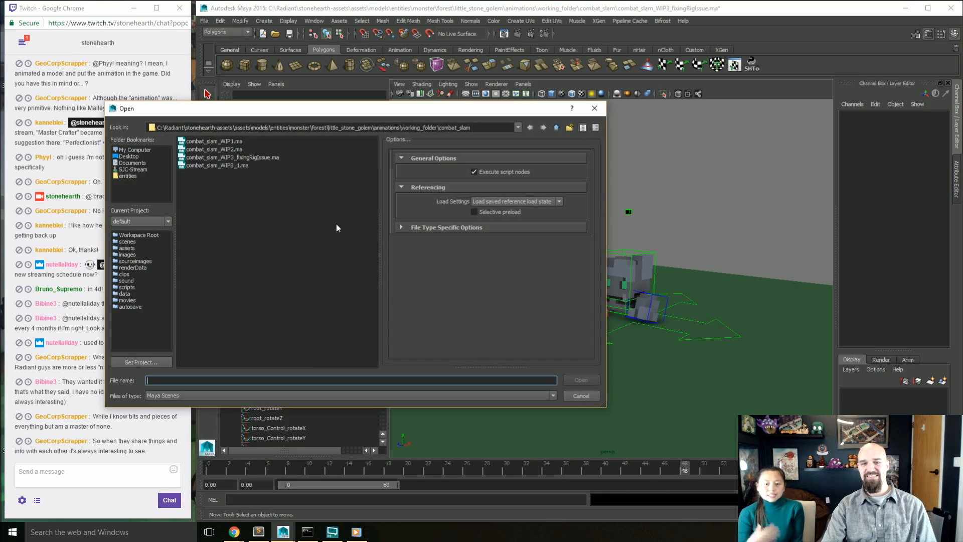
{"action": "left_click", "coordinate": [555, 129]}
{"action": "left_click", "coordinate": [556, 128]}
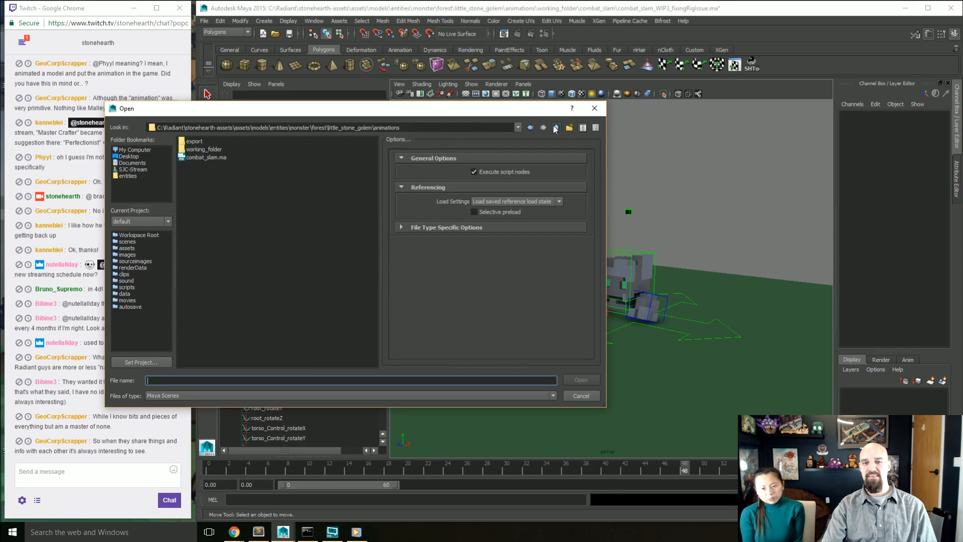
{"action": "left_click", "coordinate": [131, 178]}
{"action": "double_click", "coordinate": [196, 184]}
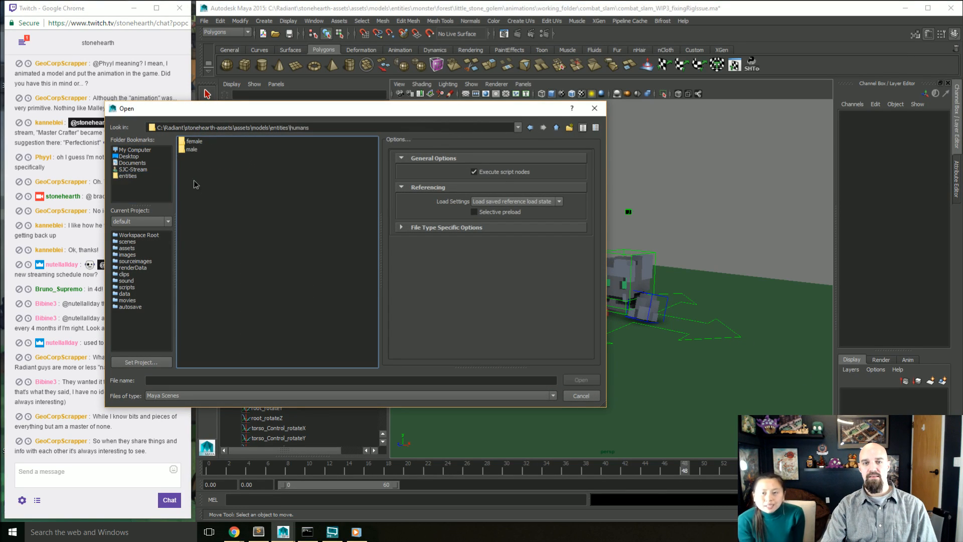
{"action": "double_click", "coordinate": [191, 149]}
{"action": "double_click", "coordinate": [197, 149]}
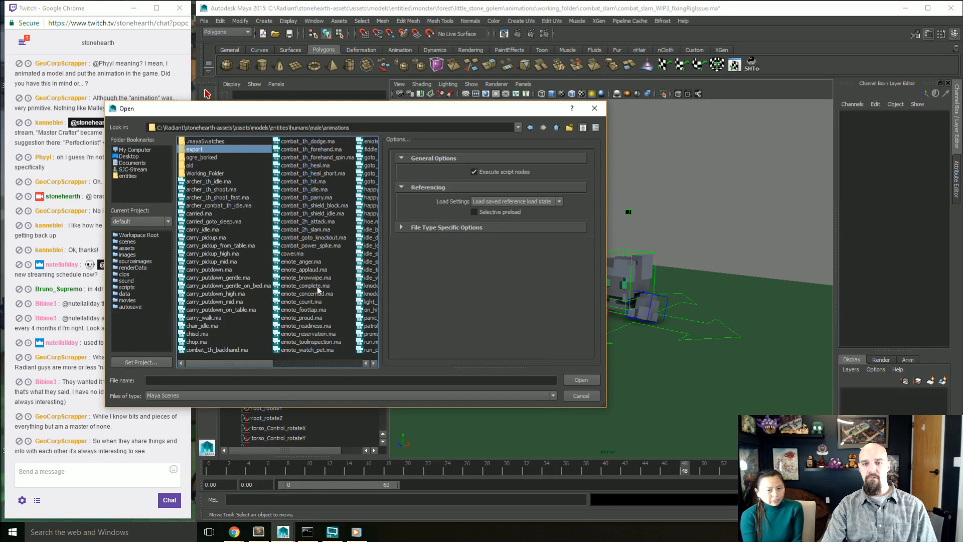
{"action": "left_click", "coordinate": [317, 316]}
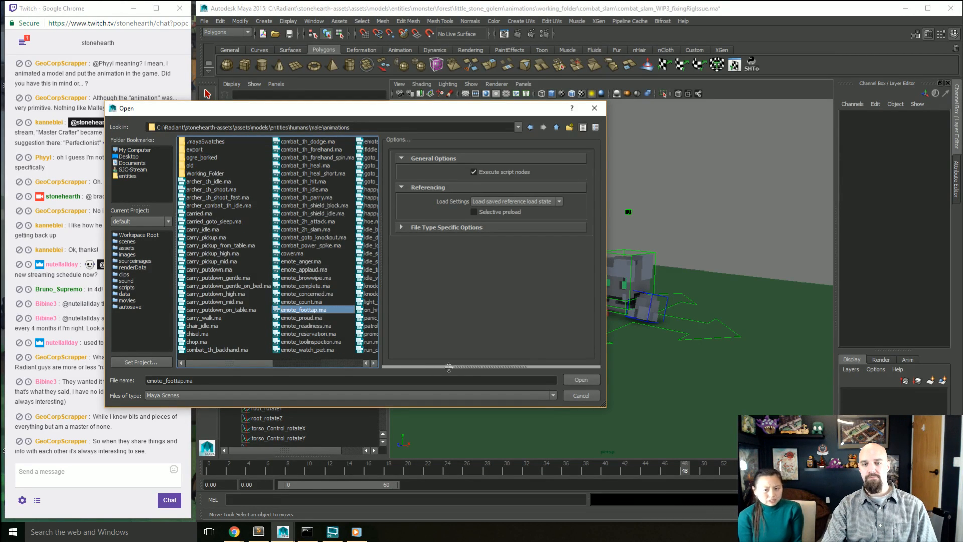
{"action": "left_click", "coordinate": [580, 380]}
{"action": "left_click", "coordinate": [481, 271]}
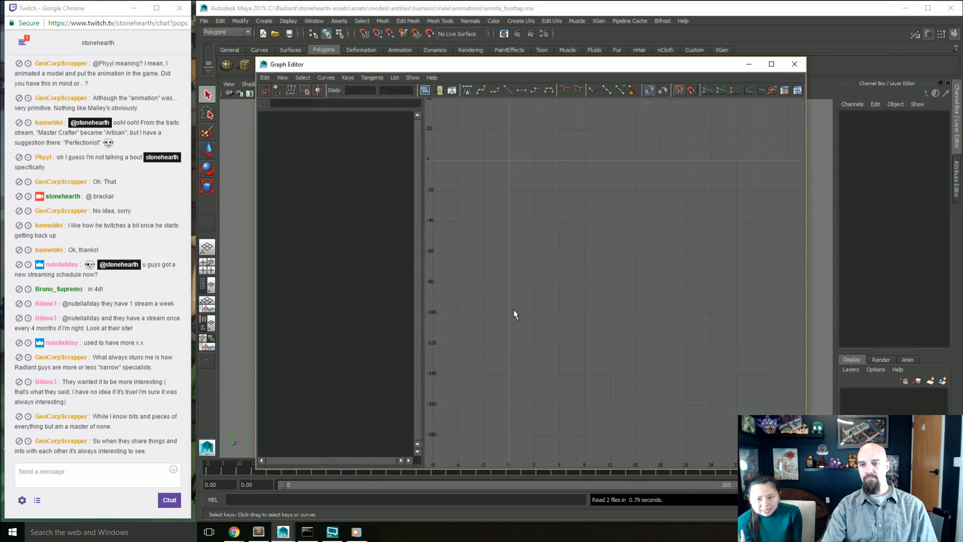
Step: Close the Graph Editor, play the foot-tap emote, and select the male rig's controls to inspect their keys on the timeline
{"action": "left_click", "coordinate": [795, 63]}
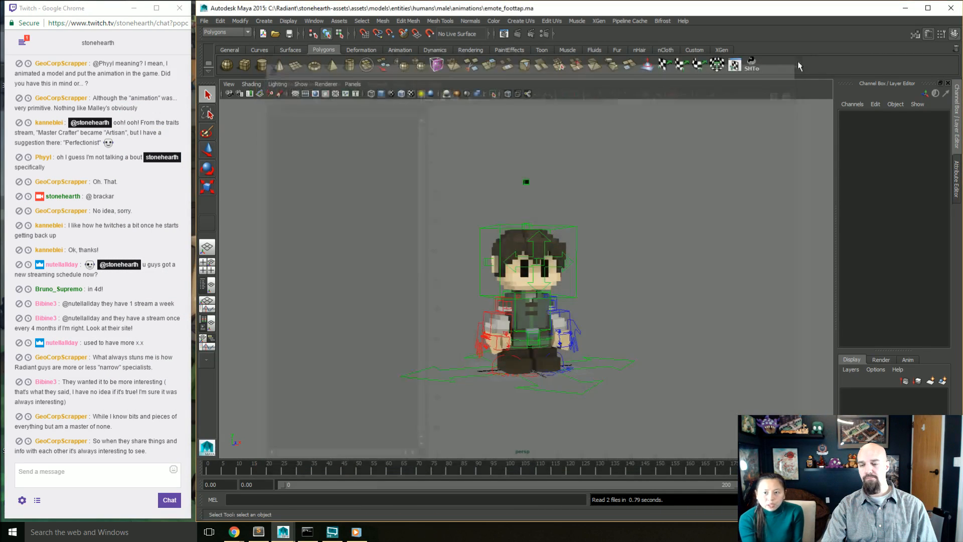
{"action": "key", "text": "alt+v"}
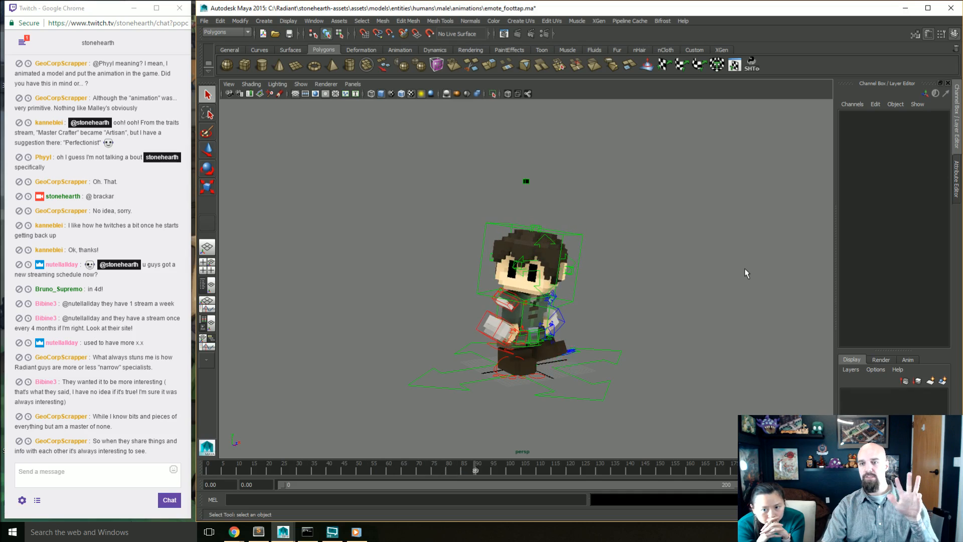
{"action": "left_click", "coordinate": [478, 375]}
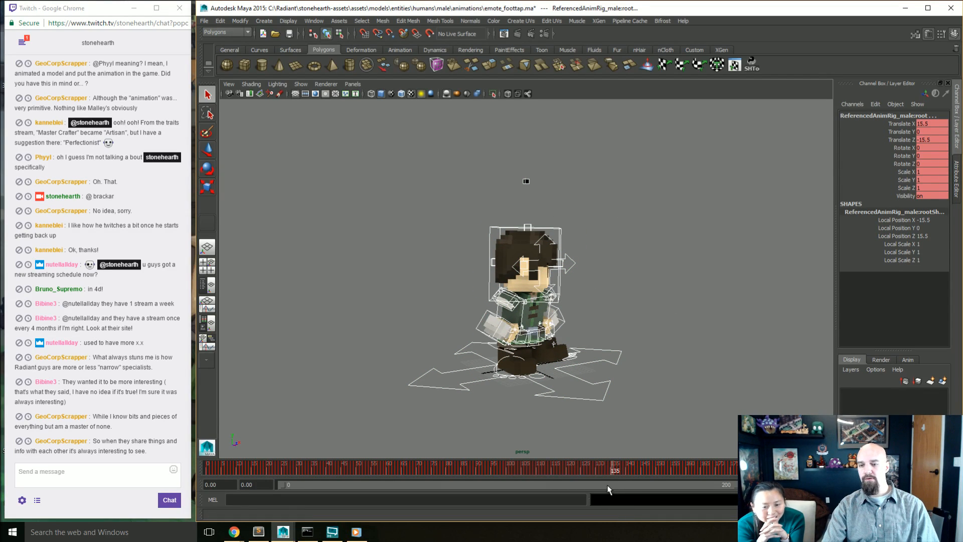
Step: Open emote_anger.ma from the male animations folder and close the Graph Editor covering the character
{"action": "key", "text": "ctrl+o"}
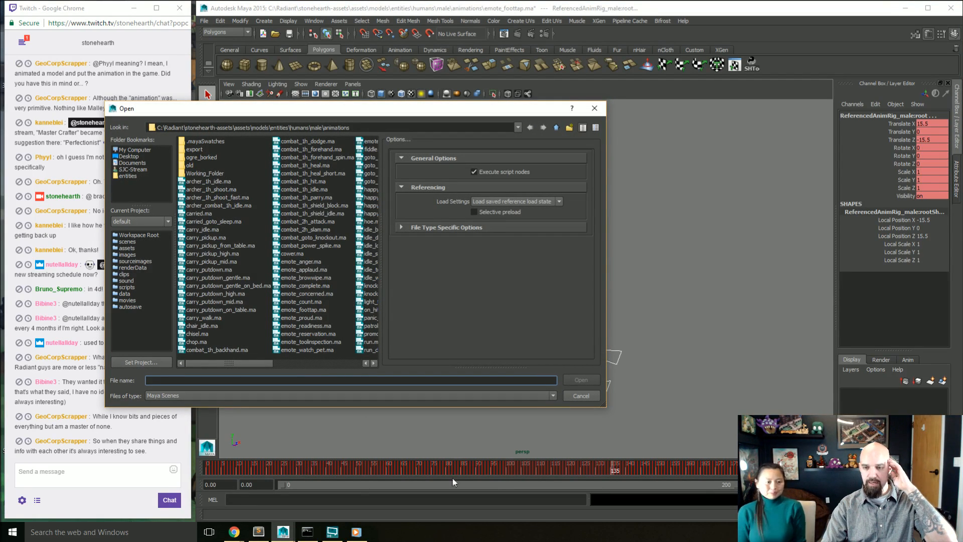
{"action": "left_click", "coordinate": [315, 262]}
{"action": "left_click", "coordinate": [581, 383]}
{"action": "left_click", "coordinate": [484, 272]}
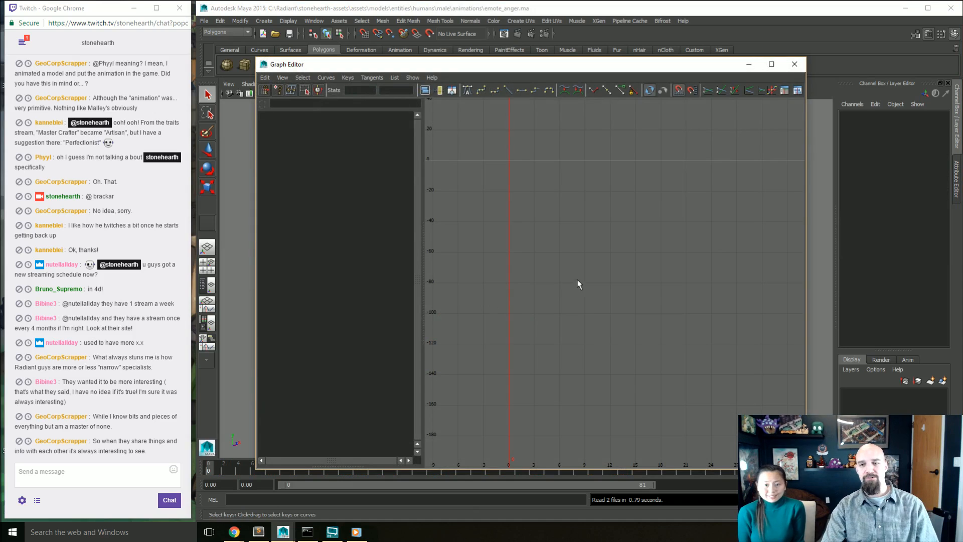
{"action": "left_click_drag", "start_coordinate": [699, 69], "coordinate": [516, 88]}
{"action": "left_click", "coordinate": [609, 82]}
{"action": "left_click", "coordinate": [644, 256]}
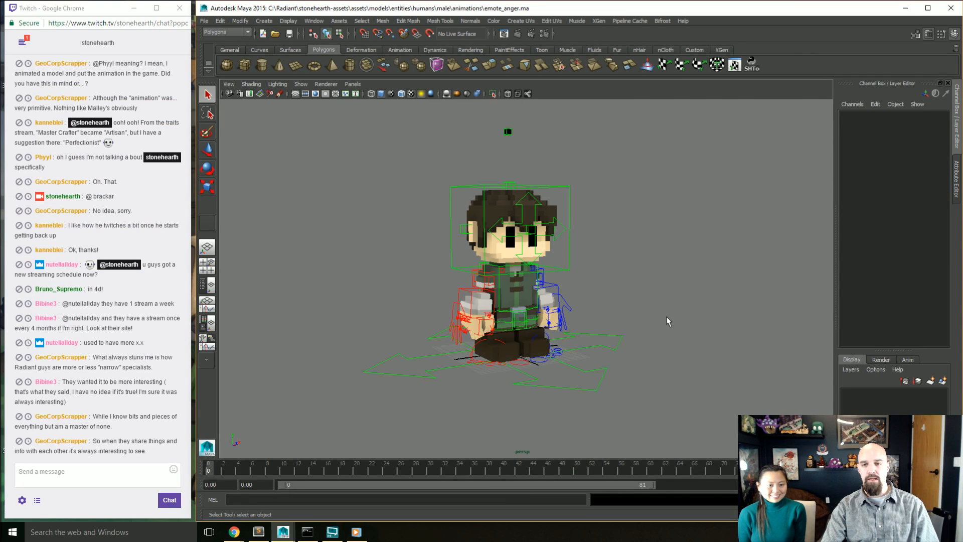
Step: Play the anger emote and hide the NURBS curves to watch the character without its rig controls
{"action": "key", "text": "alt+v"}
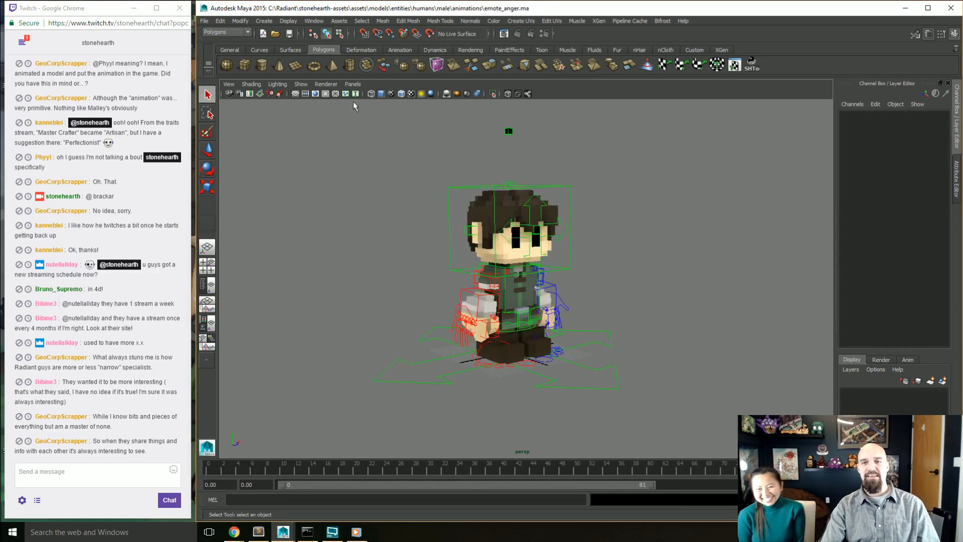
{"action": "left_click", "coordinate": [300, 84]}
{"action": "left_click", "coordinate": [311, 118]}
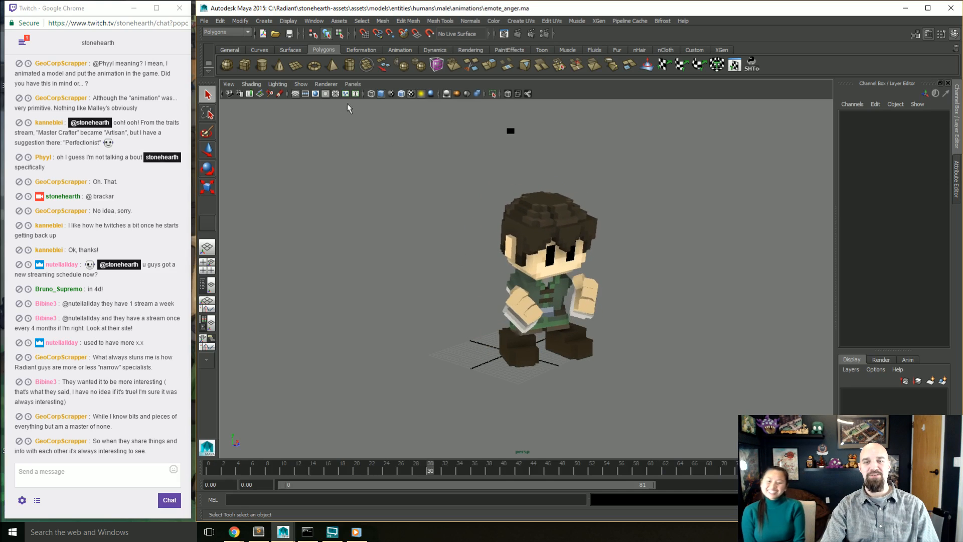
{"action": "key", "text": "alt+v"}
Step: Show the NURBS curves again and select all of the male character's rig controls
{"action": "left_click", "coordinate": [301, 85]}
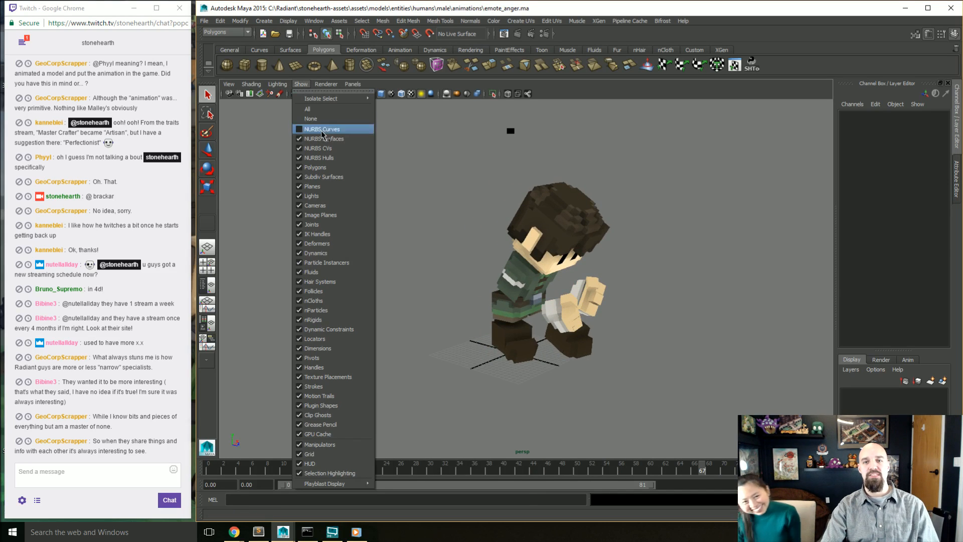
{"action": "left_click", "coordinate": [323, 131]}
{"action": "left_click_drag", "start_coordinate": [368, 126], "coordinate": [701, 457]}
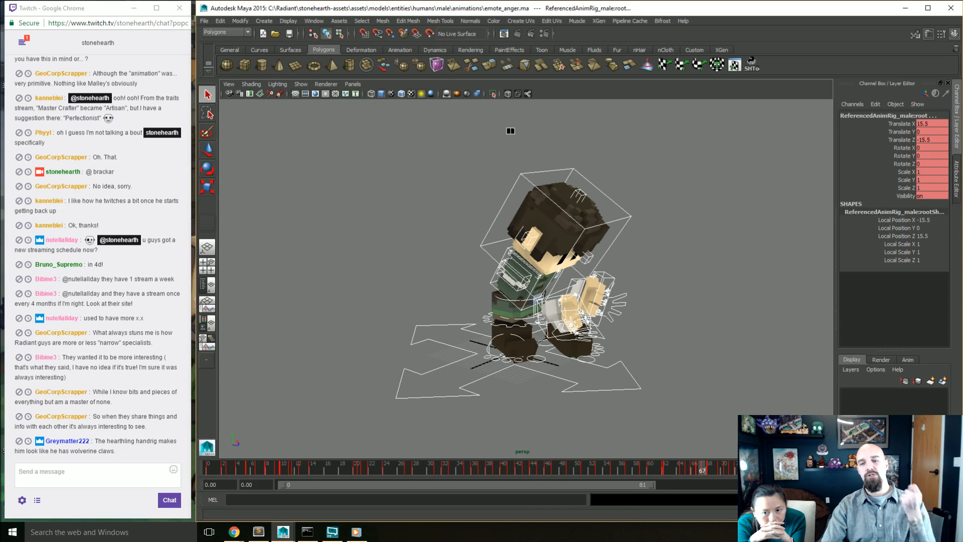
Step: Open the Graph Editor and frame all animation curves of the male character's anger emote
{"action": "left_click_drag", "start_coordinate": [0, 75], "coordinate": [646, 59]}
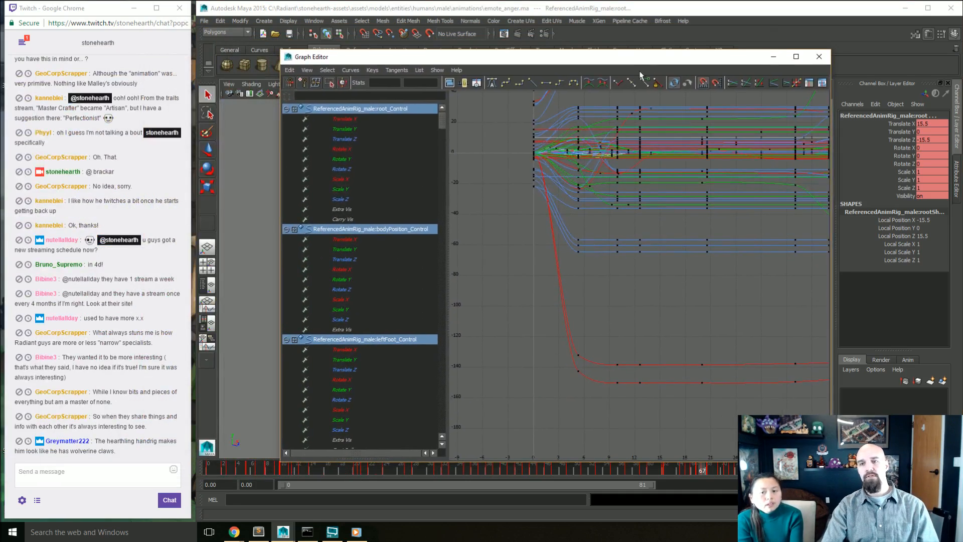
{"action": "scroll", "coordinate": [610, 225], "scroll_direction": "down", "scroll_amount": 4}
{"action": "key", "text": "a"}
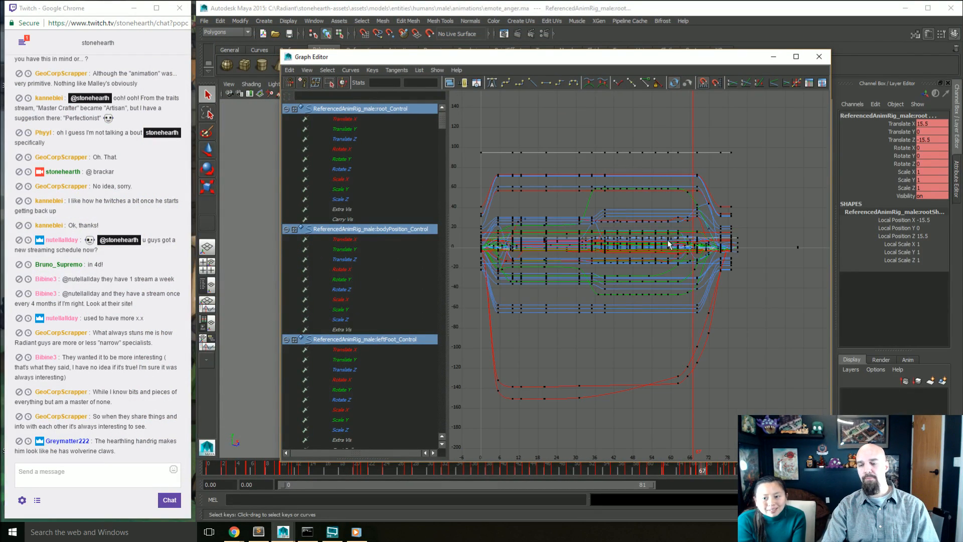
{"action": "middle_click_drag", "start_coordinate": [640, 260], "coordinate": [664, 257], "text": "alt"}
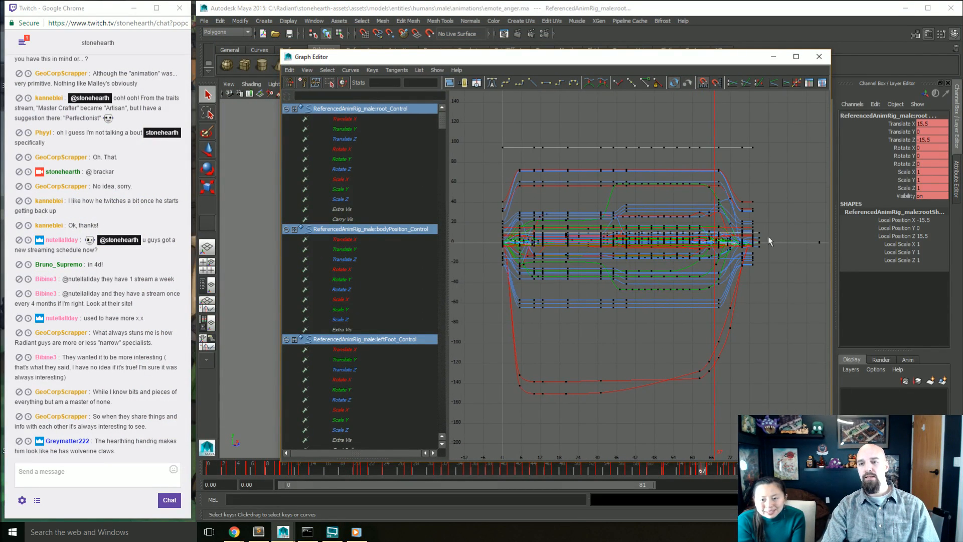
Step: Select the keys across the anger emote's curves, undo the selection, and frame all curves again
{"action": "left_click_drag", "start_coordinate": [490, 442], "coordinate": [489, 442]}
{"action": "middle_click_drag", "start_coordinate": [506, 407], "coordinate": [567, 345]}
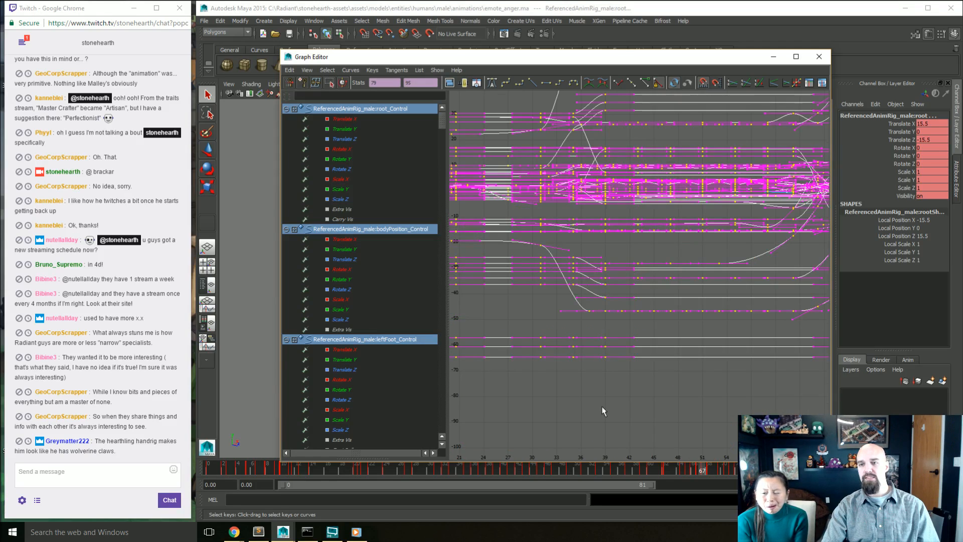
{"action": "key", "text": "ctrl+z"}
{"action": "key", "text": "ctrl+z"}
{"action": "middle_click_drag", "start_coordinate": [610, 312], "coordinate": [751, 333], "text": "alt"}
{"action": "scroll", "coordinate": [624, 306], "scroll_direction": "up", "scroll_amount": 5}
{"action": "key", "text": "a"}
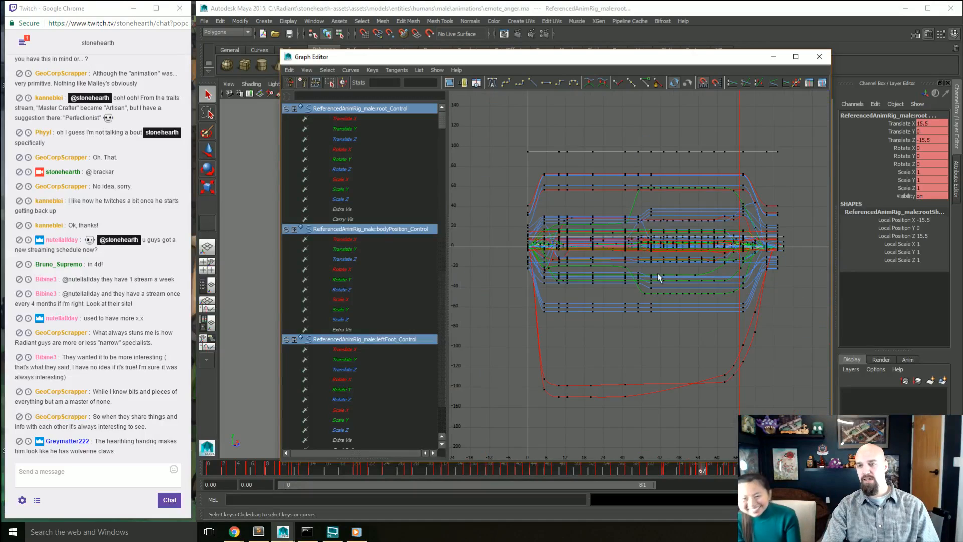
Step: Select the cluster of early keys around zero on the anger emote's curves to examine their tangents
{"action": "scroll", "coordinate": [577, 288], "scroll_direction": "up", "scroll_amount": 5}
{"action": "middle_click_drag", "start_coordinate": [569, 288], "coordinate": [718, 346], "text": "alt"}
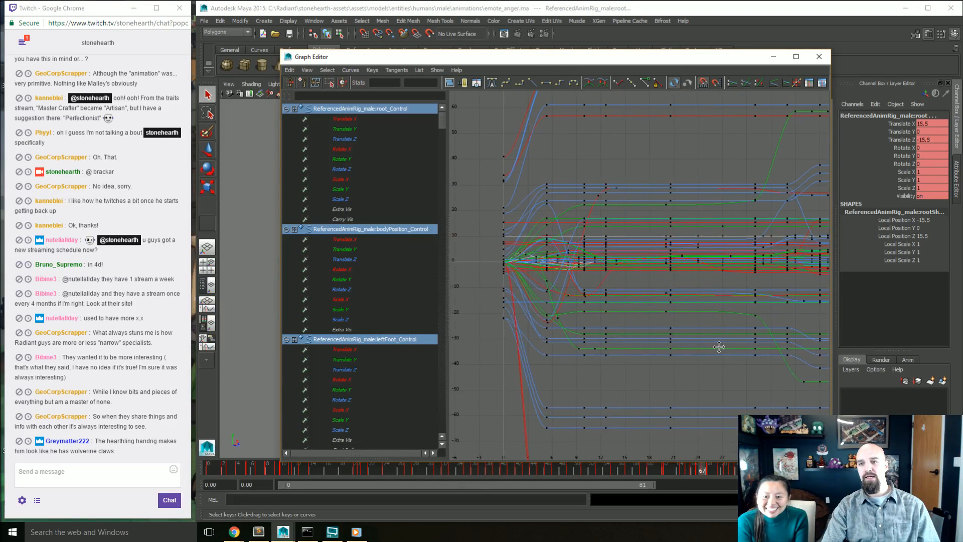
{"action": "scroll", "coordinate": [622, 311], "scroll_direction": "up", "scroll_amount": 5}
{"action": "middle_click_drag", "start_coordinate": [541, 294], "coordinate": [722, 319], "text": "alt"}
{"action": "scroll", "coordinate": [530, 291], "scroll_direction": "up", "scroll_amount": 3}
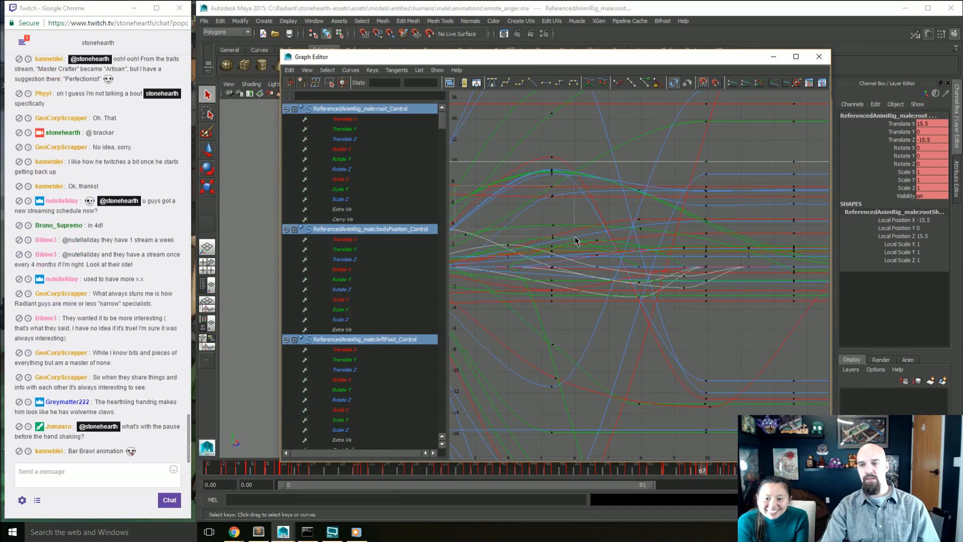
{"action": "left_click_drag", "start_coordinate": [458, 179], "coordinate": [786, 366]}
{"action": "middle_click_drag", "start_coordinate": [626, 338], "coordinate": [681, 359], "text": "alt"}
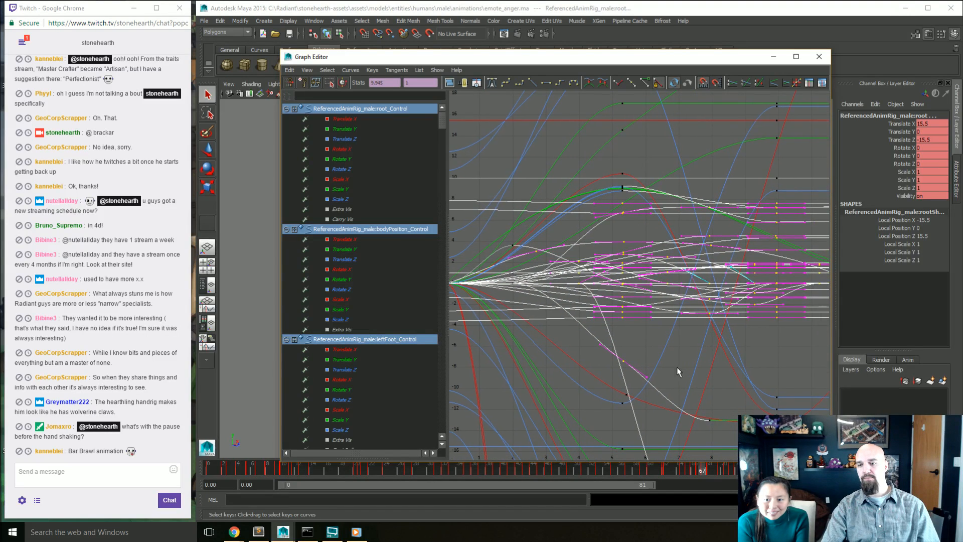
Step: Pick a single tangent handle on the left foot's Rotate Y curve, activate the Move Keys tool, and clear the selection
{"action": "left_click", "coordinate": [643, 377]}
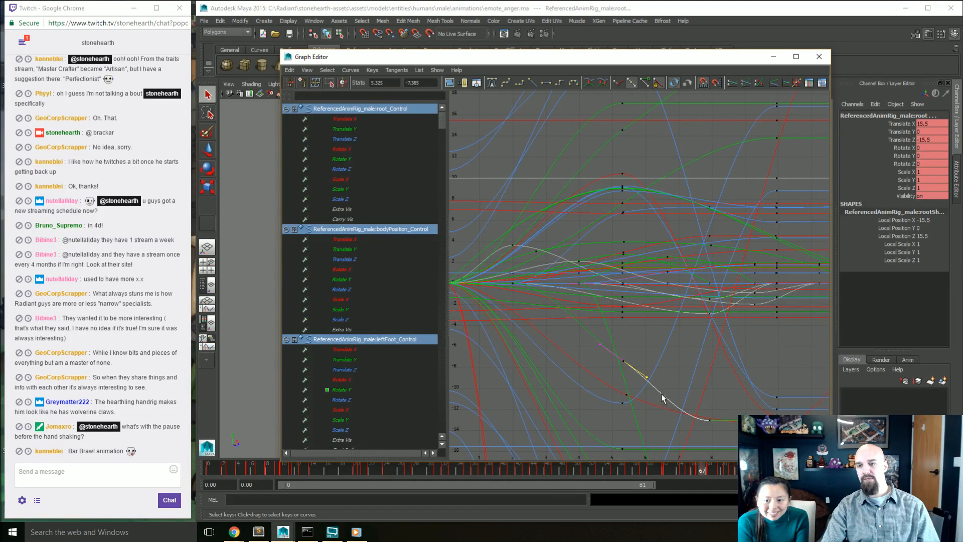
{"action": "key", "text": "w"}
{"action": "middle_click_drag", "start_coordinate": [673, 387], "coordinate": [675, 391]}
{"action": "left_click", "coordinate": [672, 374]}
Step: Look over the anger emote's full set of curves and close the Graph Editor
{"action": "scroll", "coordinate": [655, 348], "scroll_direction": "down", "scroll_amount": 6}
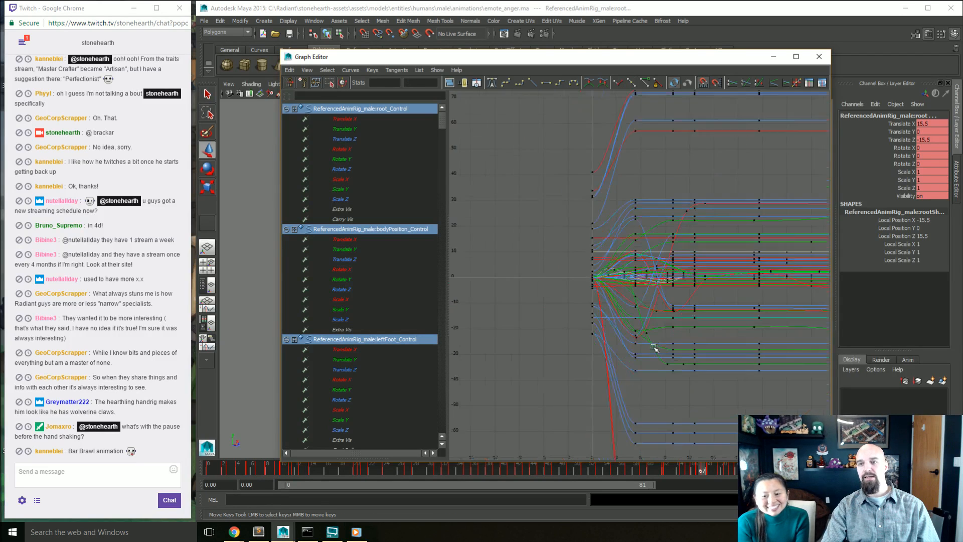
{"action": "middle_click_drag", "start_coordinate": [702, 341], "coordinate": [527, 329], "text": "alt"}
{"action": "scroll", "coordinate": [621, 340], "scroll_direction": "down", "scroll_amount": 2}
{"action": "middle_click_drag", "start_coordinate": [620, 340], "coordinate": [561, 349], "text": "alt"}
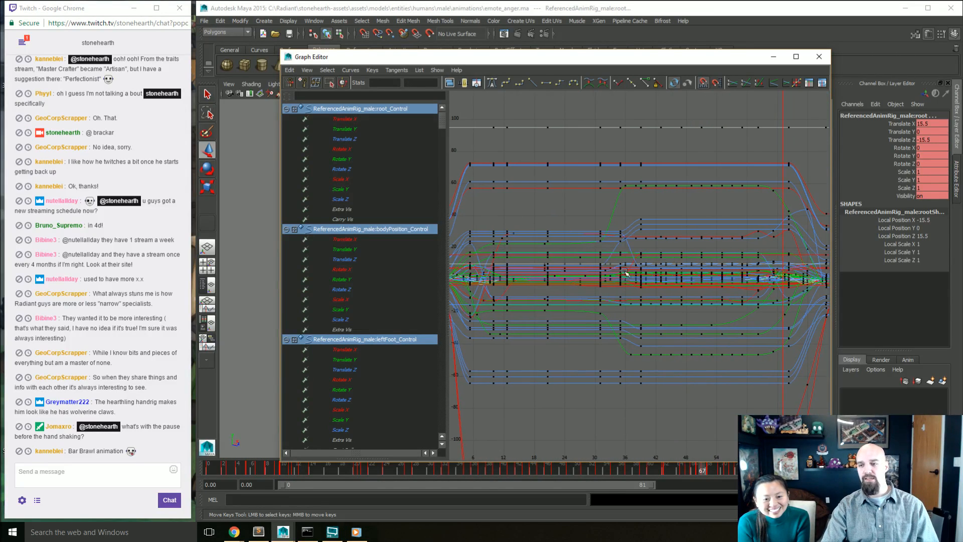
{"action": "scroll", "coordinate": [739, 352], "scroll_direction": "down", "scroll_amount": 2}
{"action": "mouse_move", "coordinate": [727, 346]}
{"action": "middle_mouse_down", "text": "alt"}
{"action": "mouse_move", "coordinate": [706, 343]}
{"action": "mouse_move", "coordinate": [722, 338]}
{"action": "middle_mouse_up", "text": "alt"}
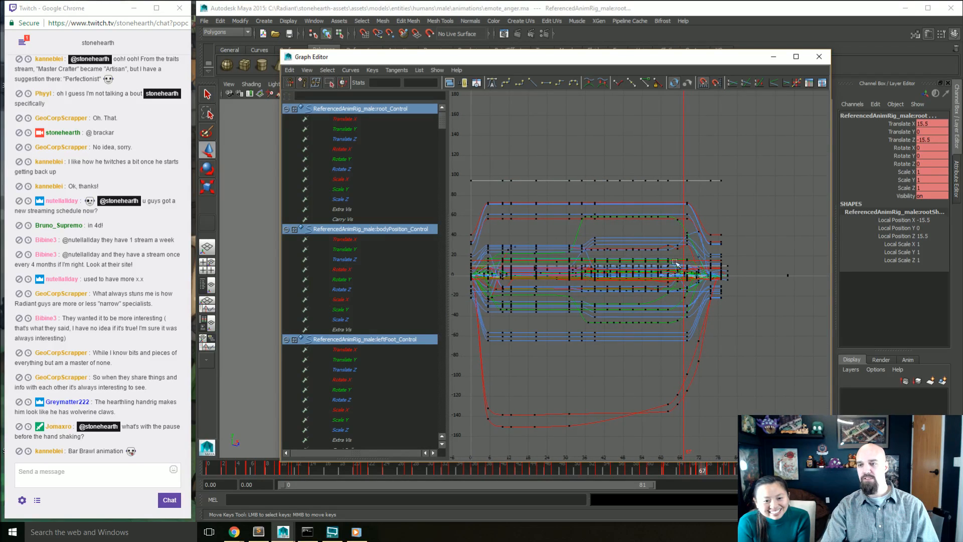
{"action": "left_click", "coordinate": [818, 59]}
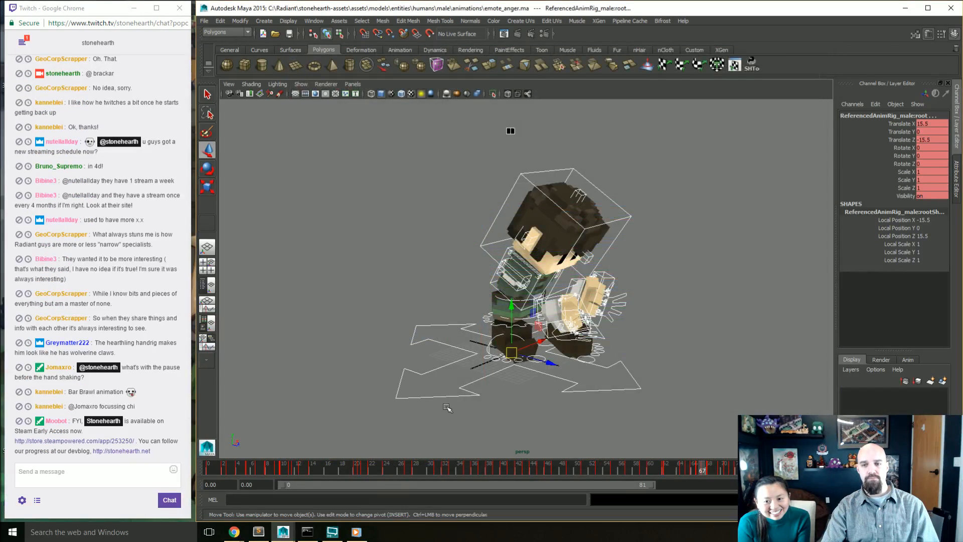
Step: Deselect the rig controls and play the anger emote in the viewport, stopping it after viewing
{"action": "left_click", "coordinate": [661, 339]}
{"action": "key", "text": "alt+v"}
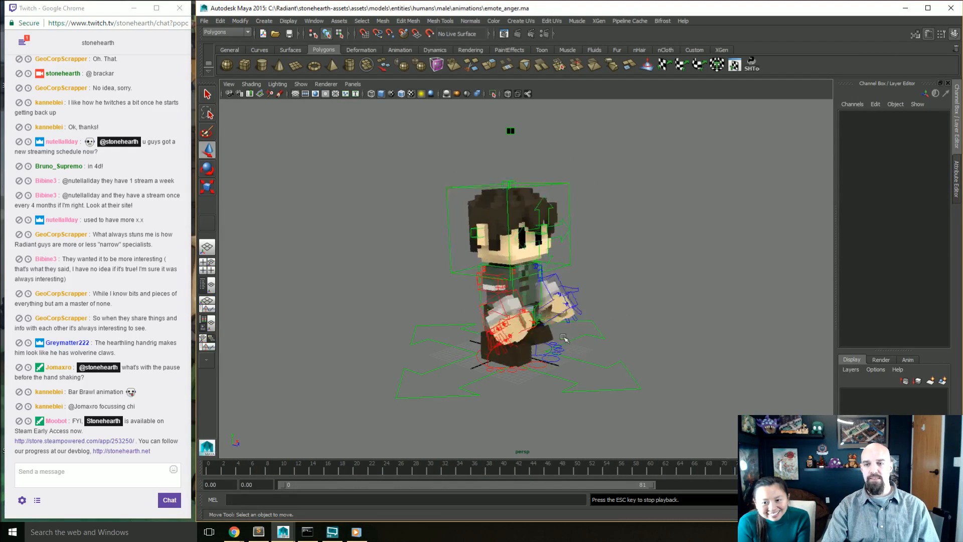
{"action": "key", "text": "Escape"}
Step: Scrub the anger emote to frame 57, replay it, return to frame 0, and view the character from another angle
{"action": "mouse_move", "coordinate": [598, 471]}
{"action": "left_mouse_down"}
{"action": "mouse_move", "coordinate": [688, 471]}
{"action": "mouse_move", "coordinate": [614, 471]}
{"action": "mouse_move", "coordinate": [622, 480]}
{"action": "mouse_move", "coordinate": [702, 474]}
{"action": "mouse_move", "coordinate": [526, 474]}
{"action": "mouse_move", "coordinate": [709, 465]}
{"action": "mouse_move", "coordinate": [628, 473]}
{"action": "left_mouse_up"}
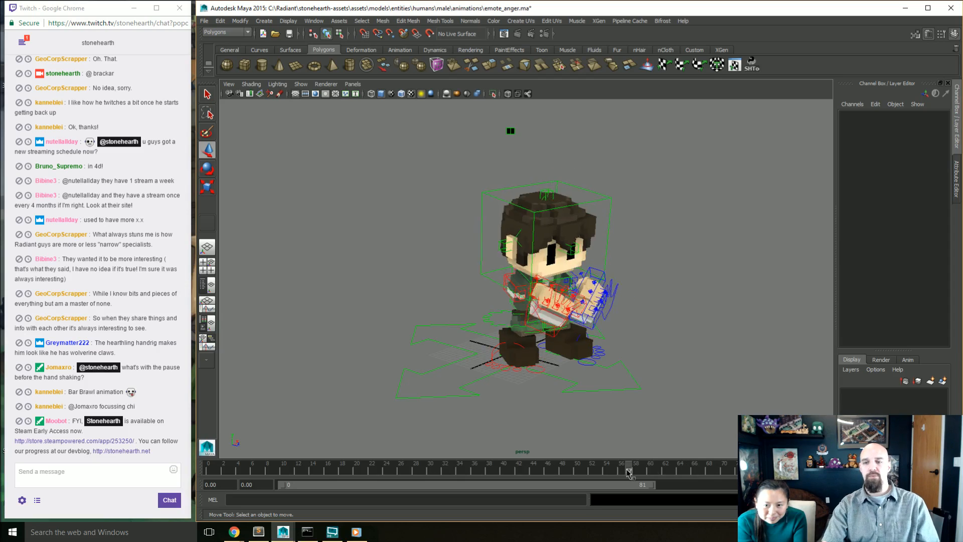
{"action": "key", "text": "alt+v"}
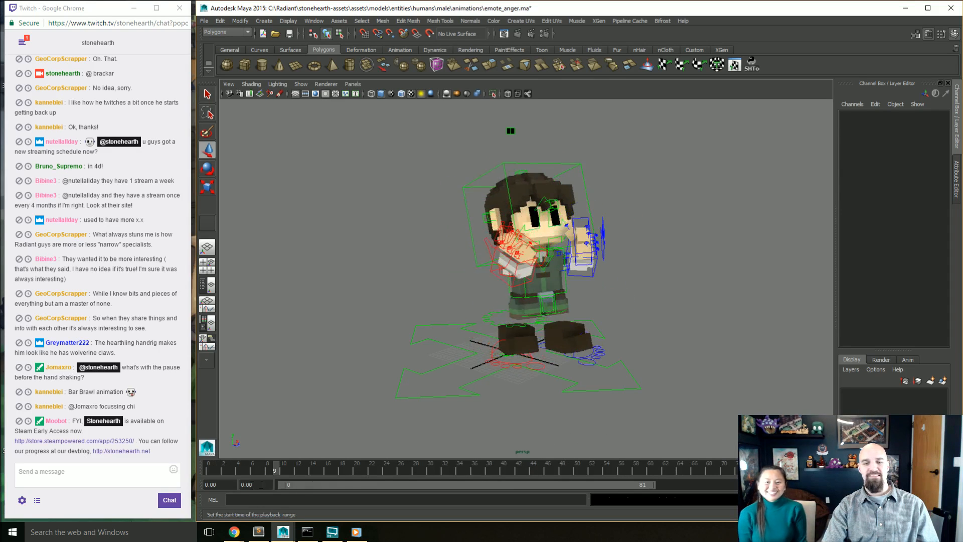
{"action": "left_click_drag", "start_coordinate": [223, 472], "coordinate": [207, 471]}
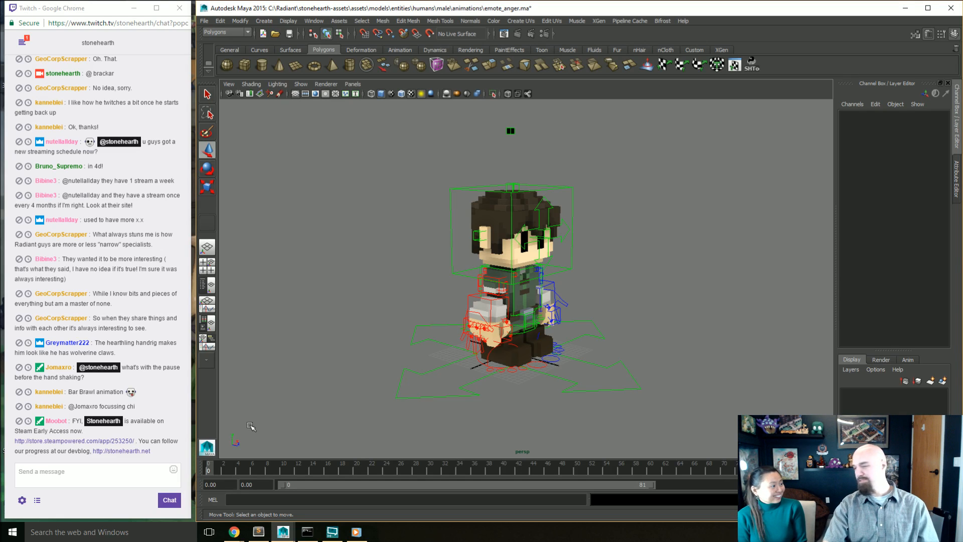
{"action": "left_click_drag", "start_coordinate": [337, 388], "coordinate": [306, 387], "text": "alt"}
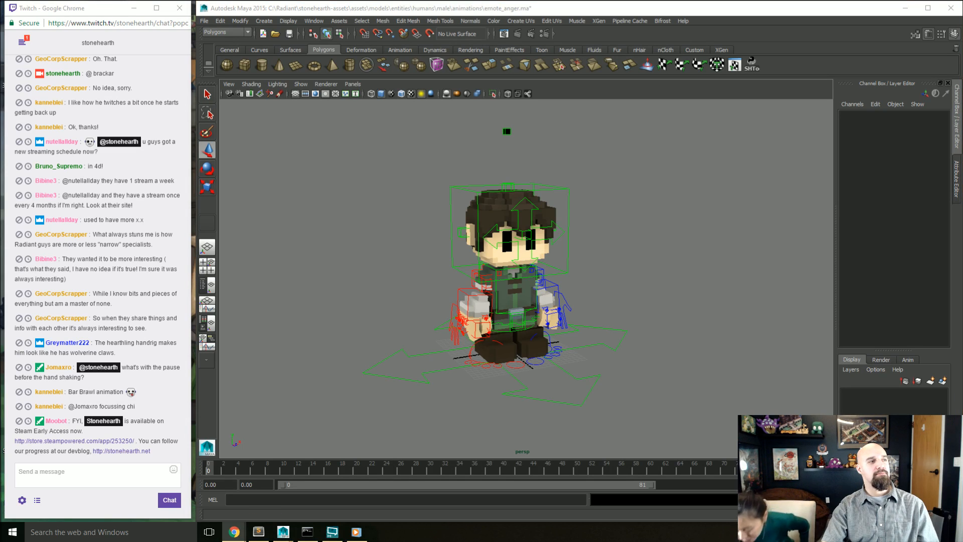
{"action": "left_click", "coordinate": [415, 274]}
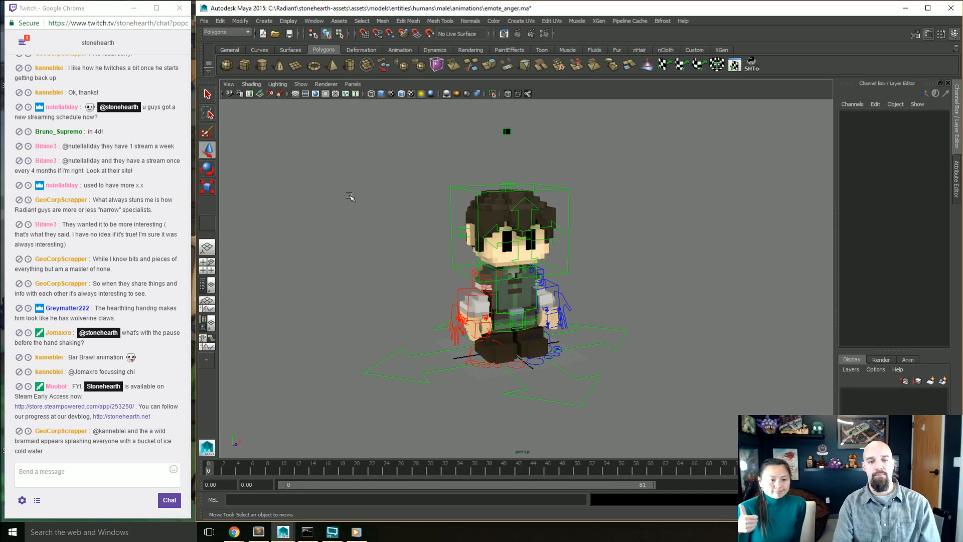
Step: Switch to the Twitch chat and send a message containing the @ mention of the person's name
{"action": "left_click", "coordinate": [179, 470]}
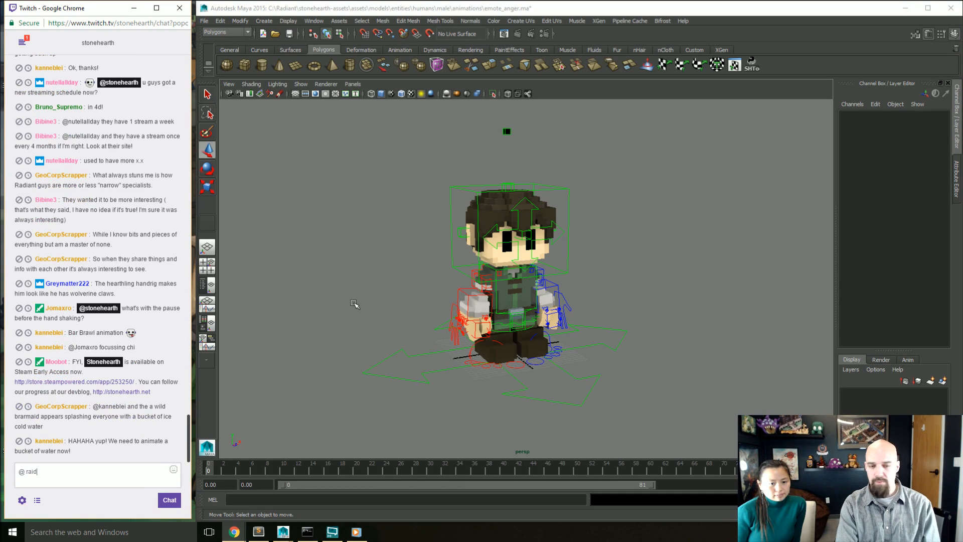
{"action": "key", "text": "BackSpace"}
{"action": "key", "text": "BackSpace"}
{"action": "key", "text": "BackSpace"}
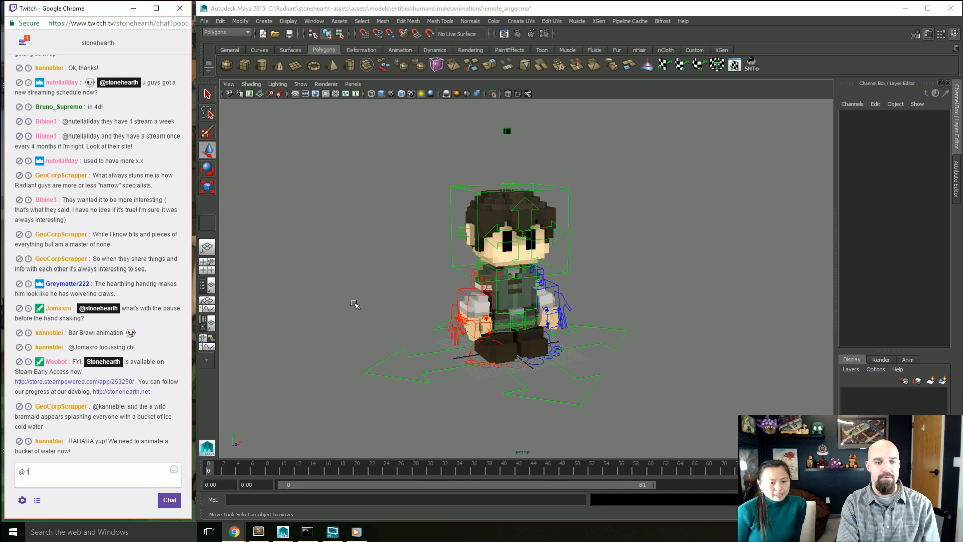
{"action": "type", "text": "malley"}
{"action": "key", "text": "Return"}
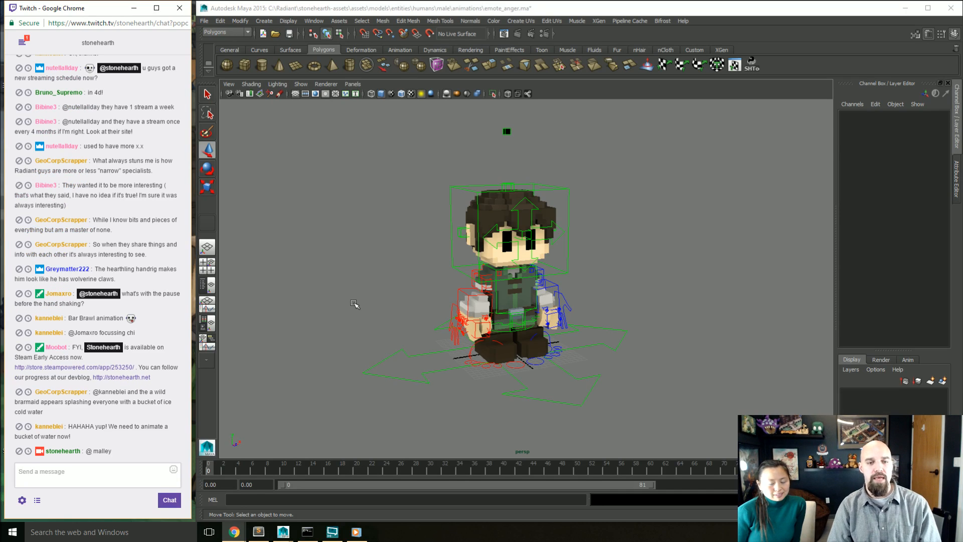